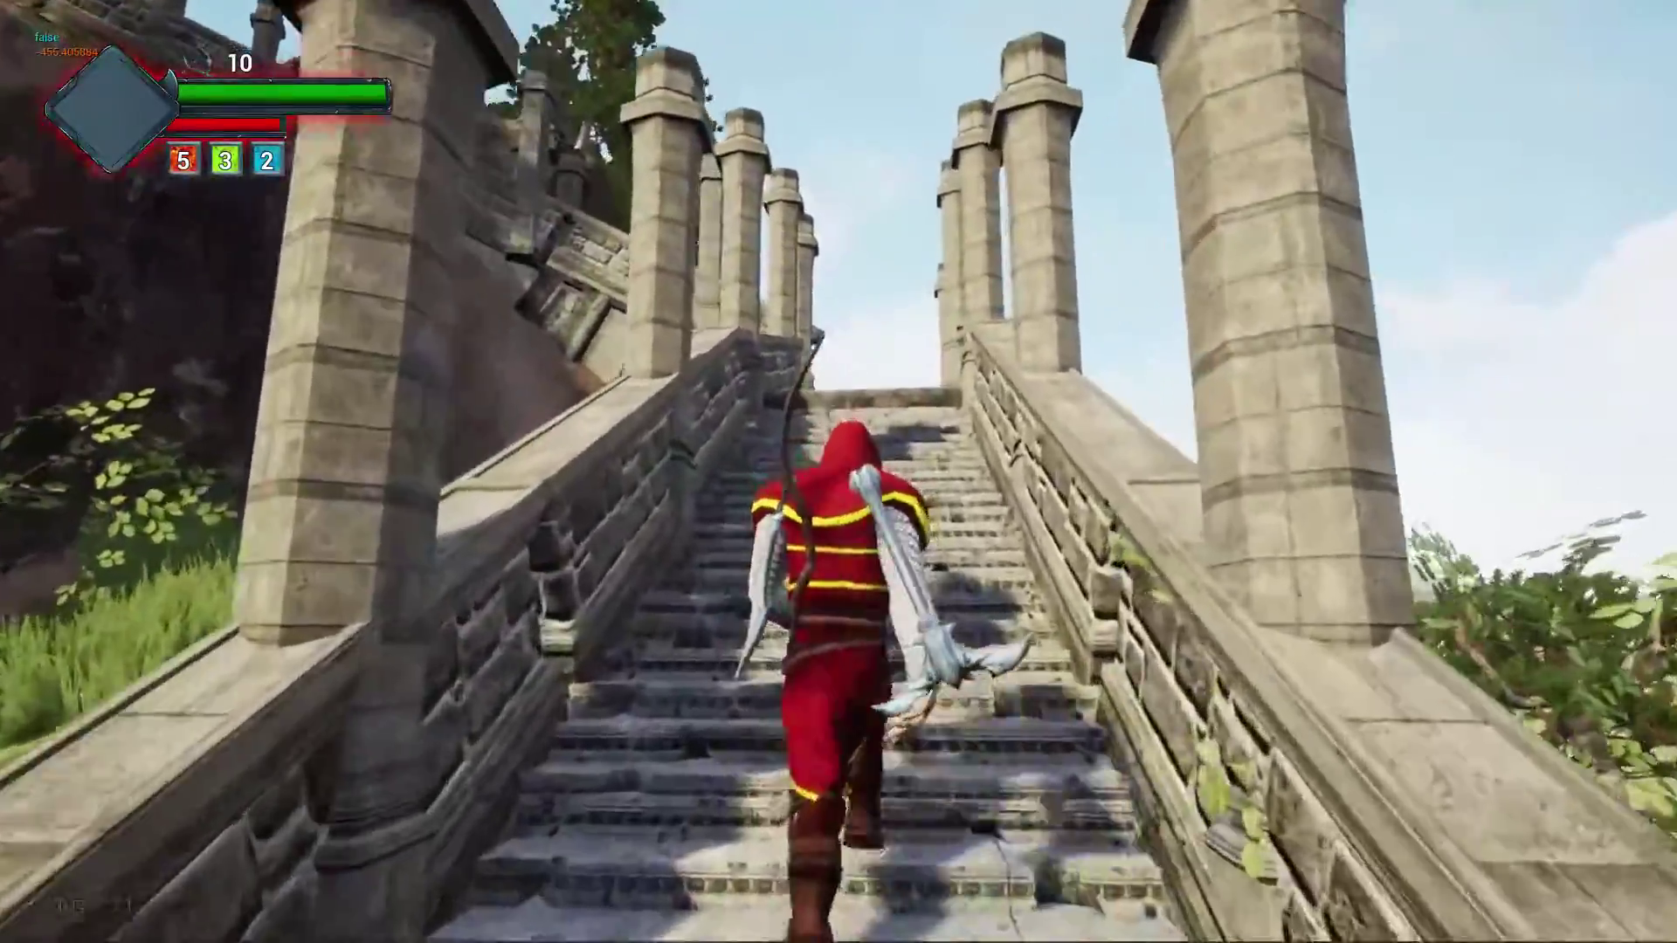
Run the character up the stone stairway to the statue platform and end the play test
key("w")
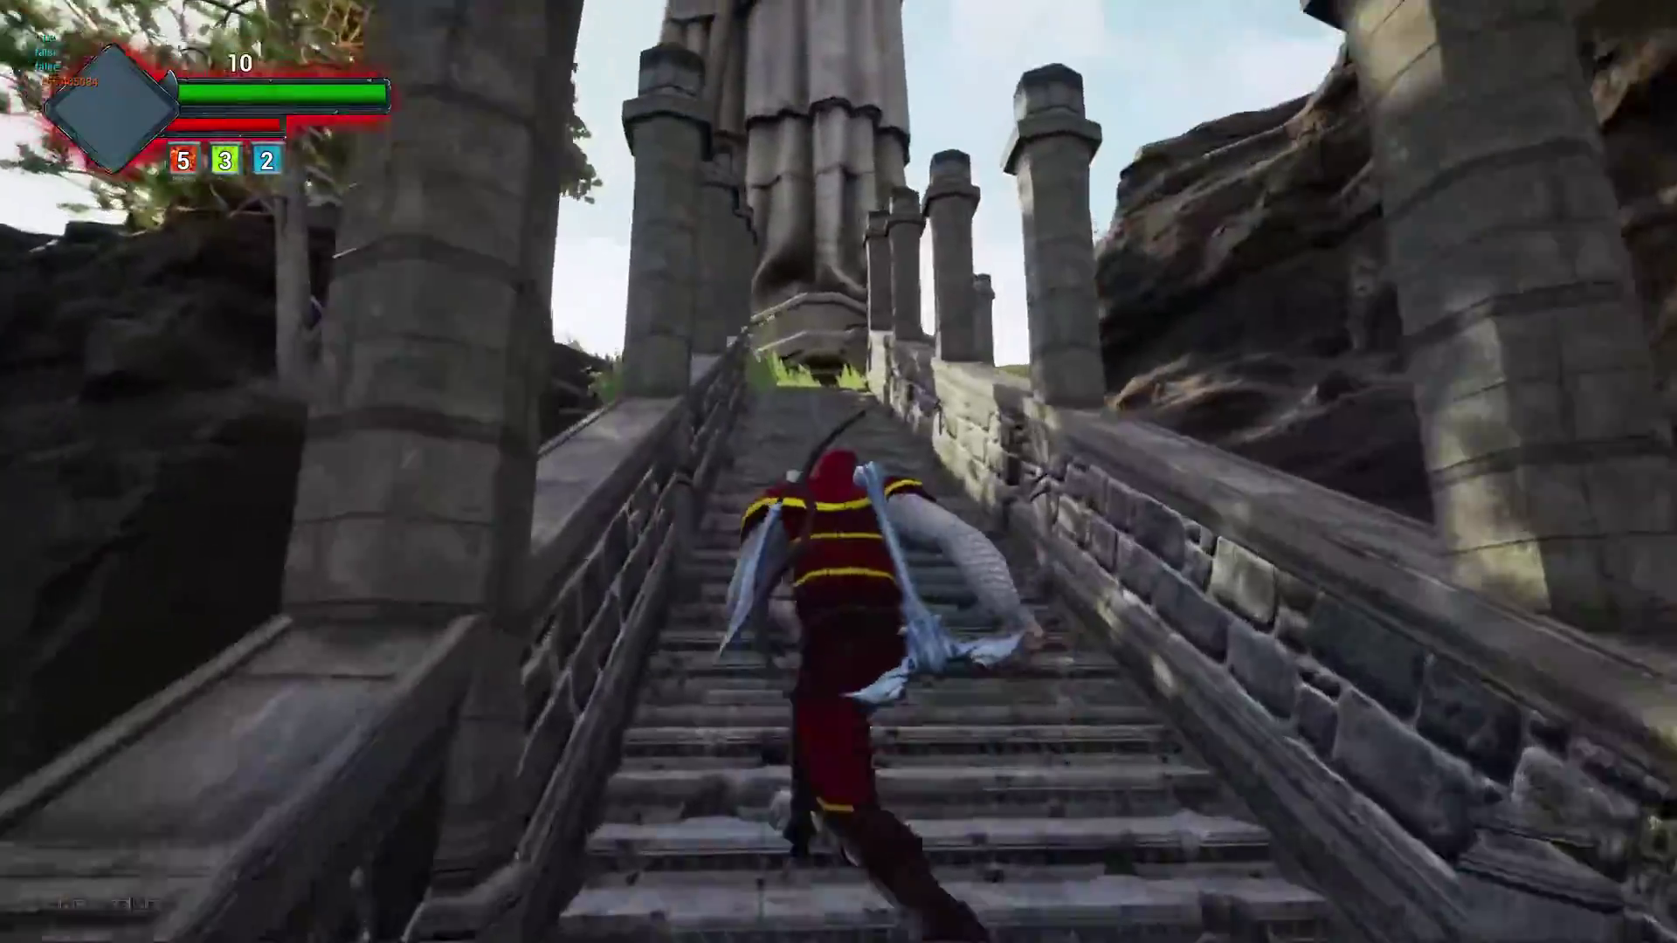
key("w")
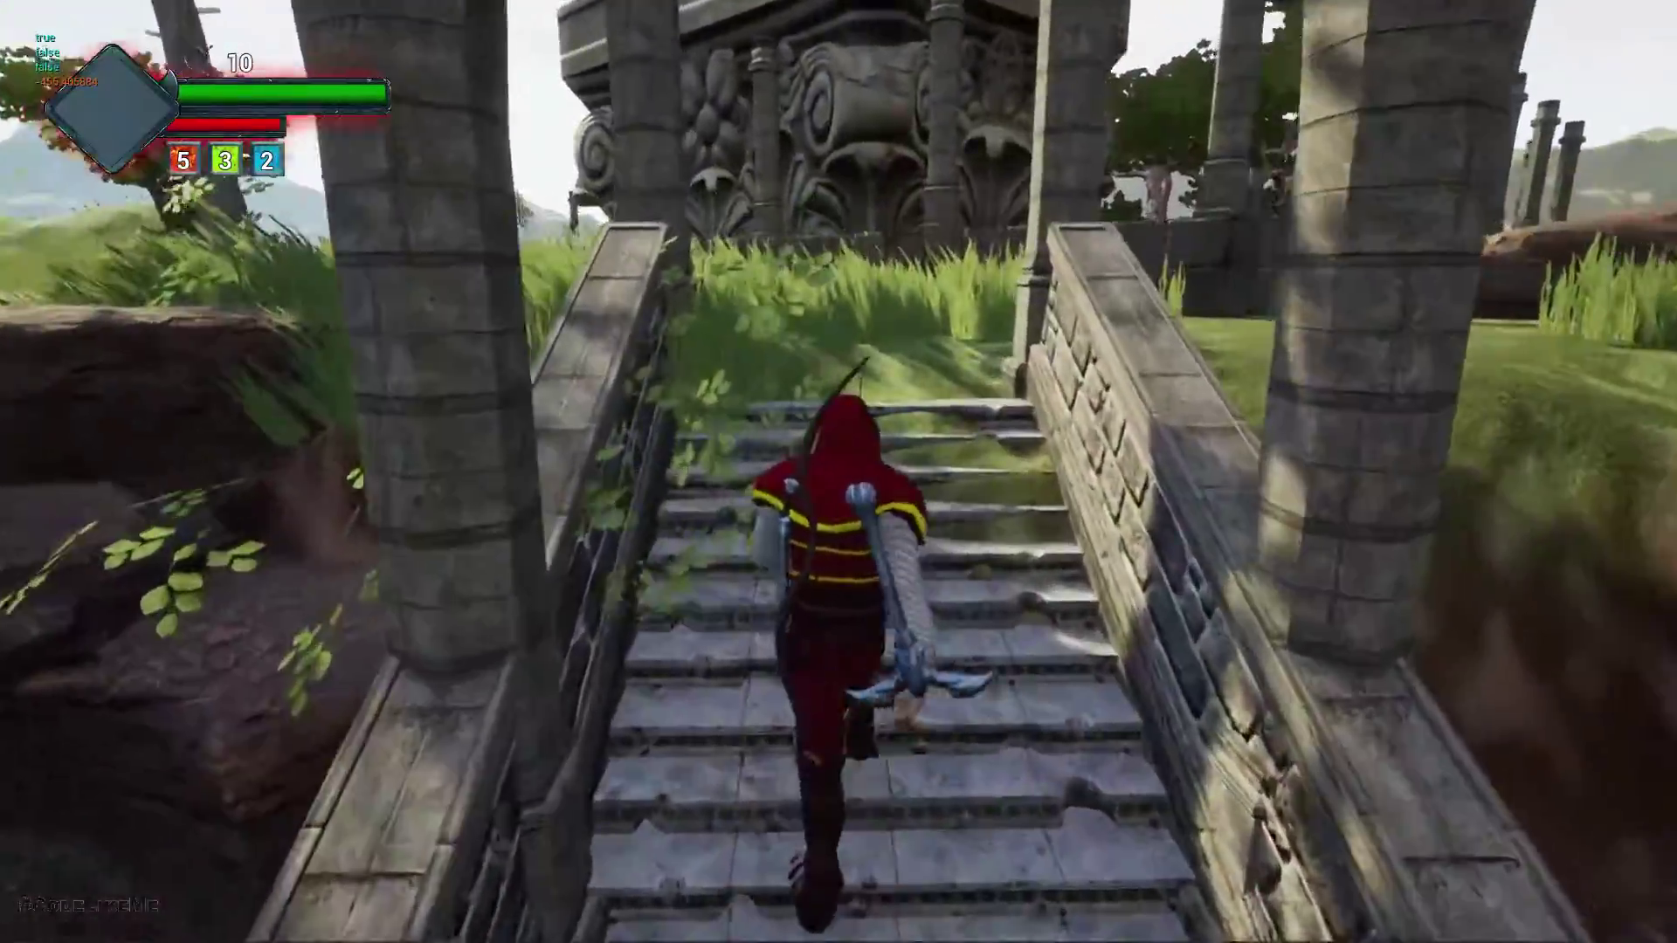
key("w")
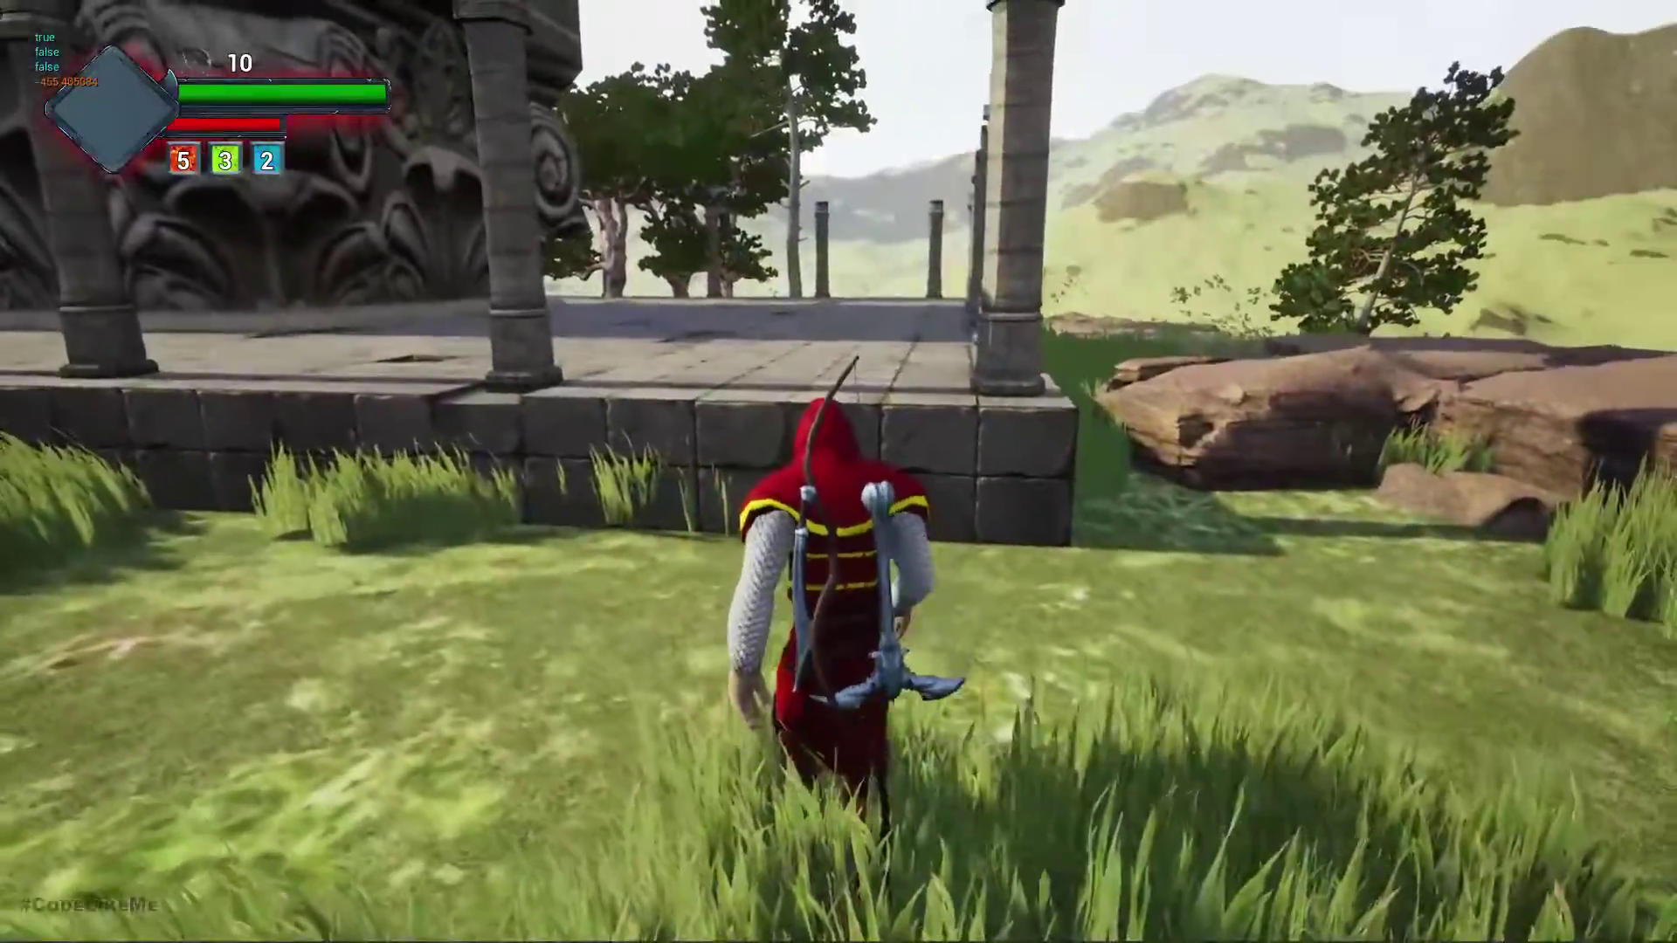
key("Escape")
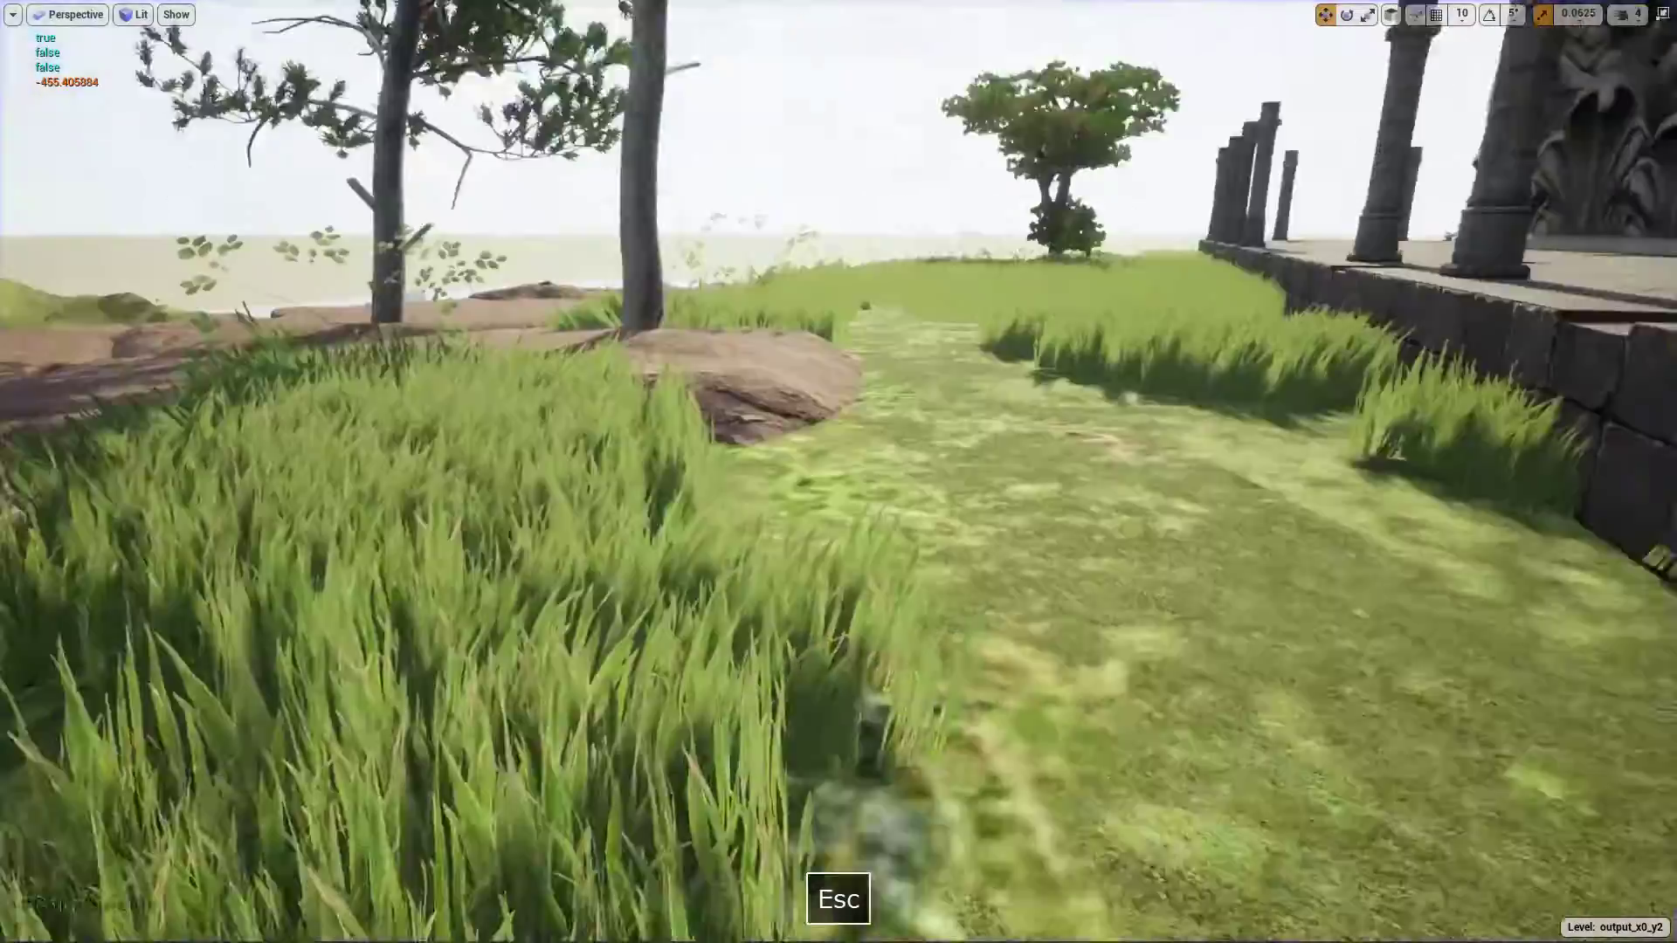
right_click_drag(839, 472, 420, 506)
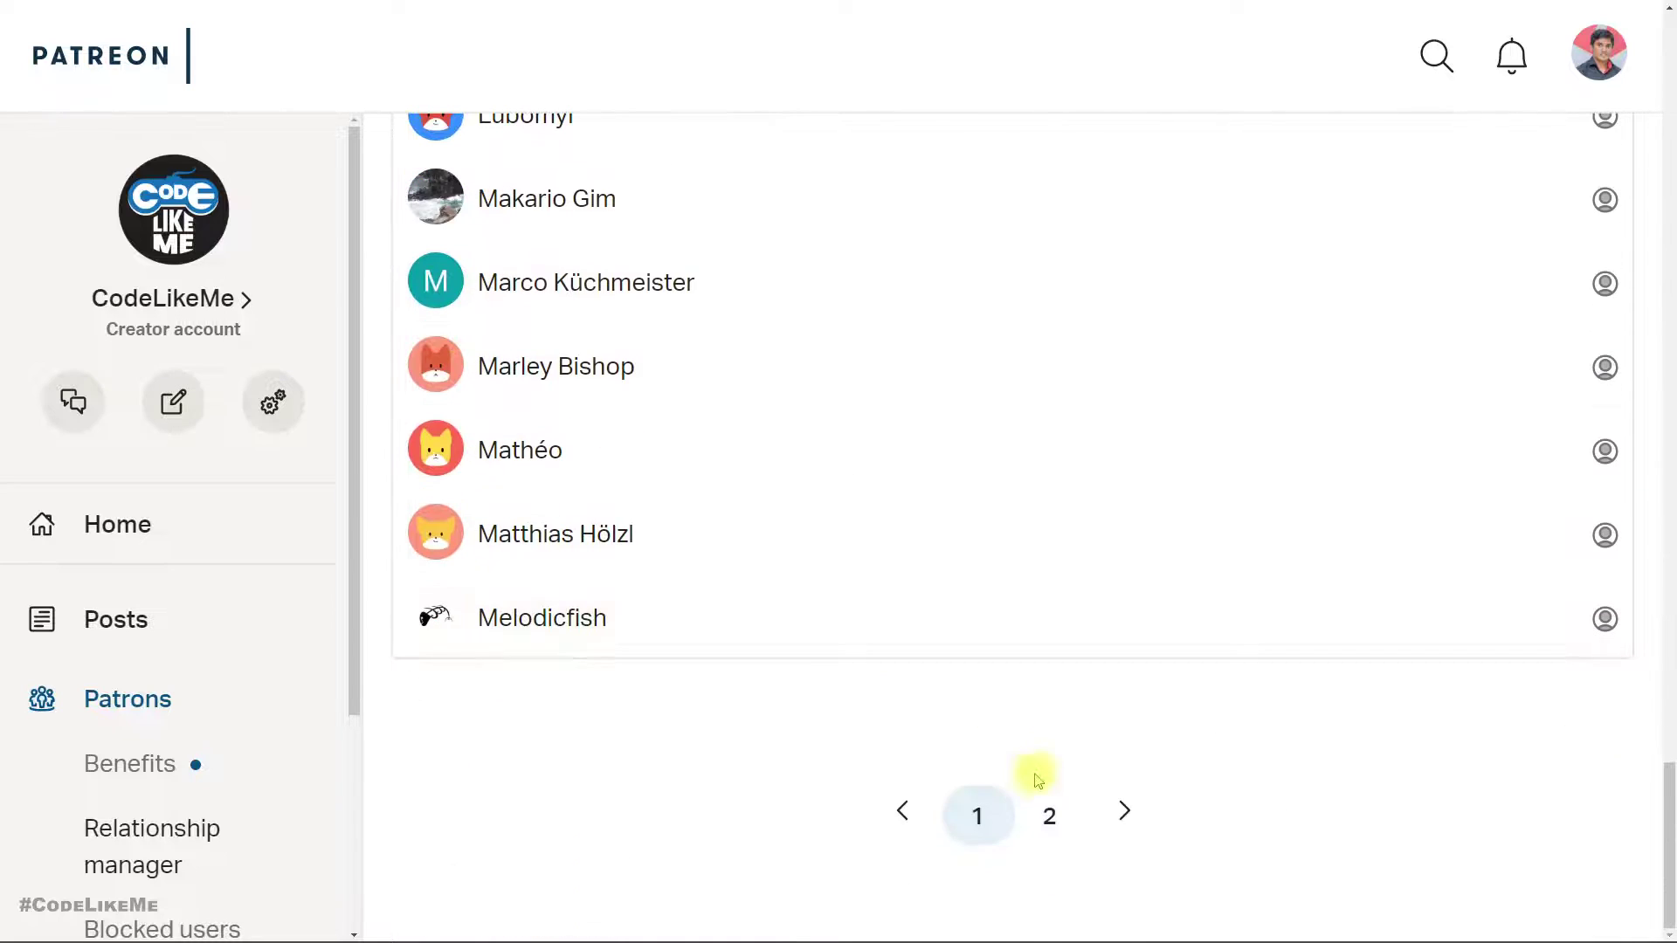
Switch to the Patreon page and look through the second page of the patron list
left_click(1025, 819)
scroll(822, 385, "down", 3)
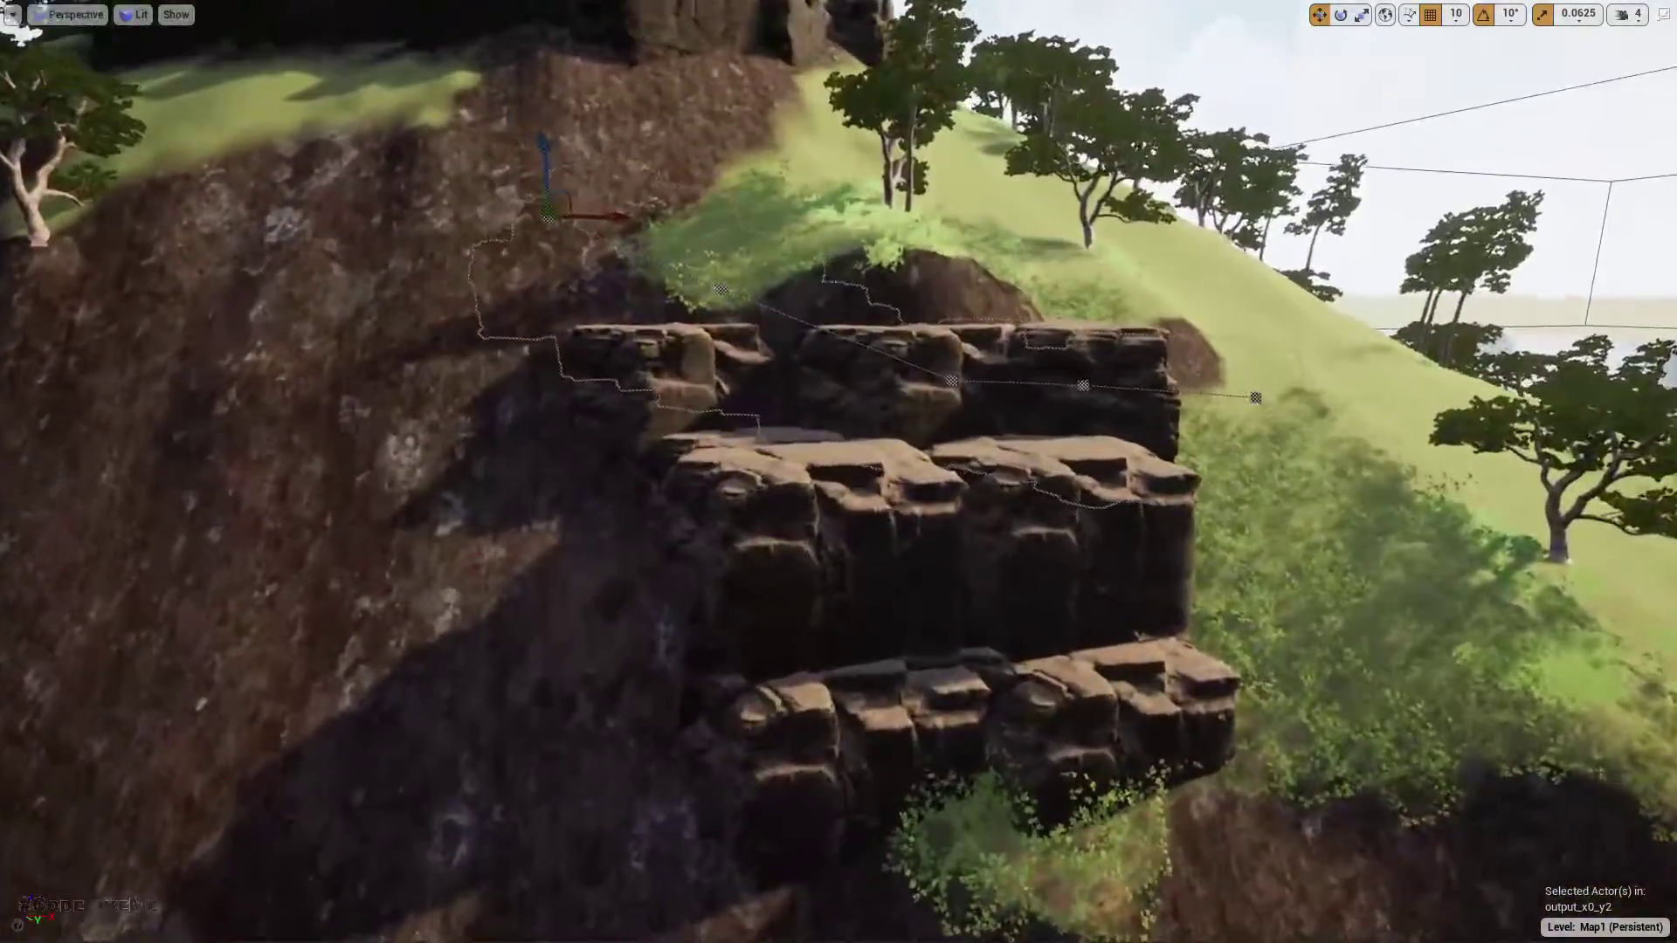
In the Unreal level editor, leave the full-screen viewport and search the placeable classes for "proced"
right_click_drag(637, 408, 638, 407)
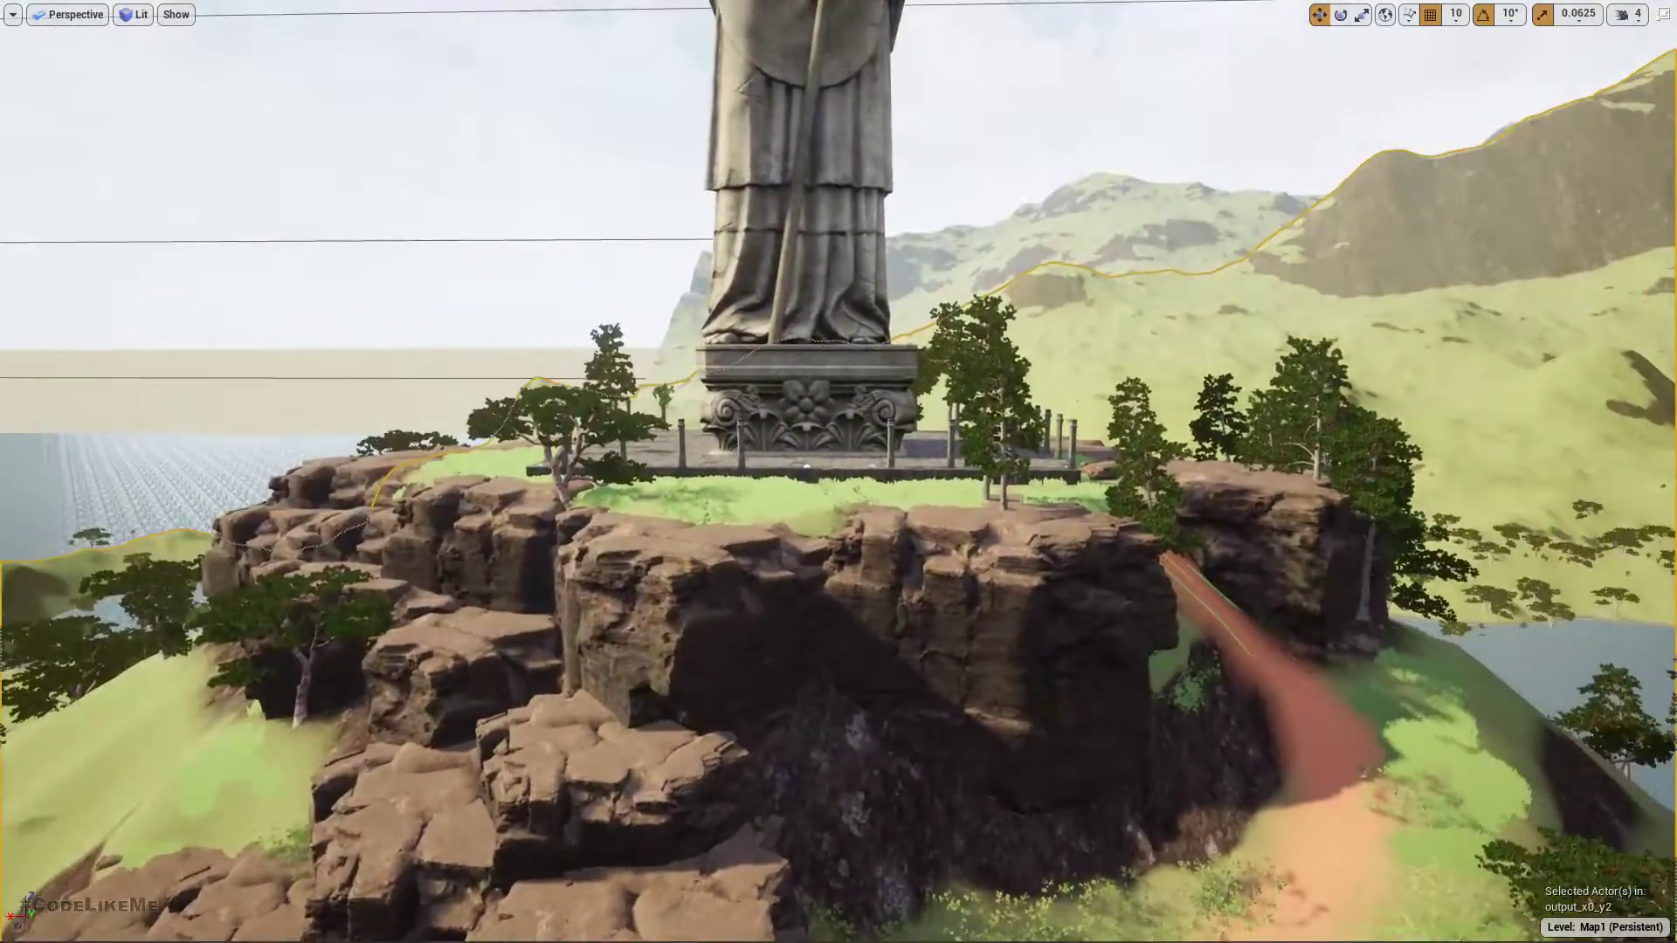
right_click_drag(839, 472, 808, 489)
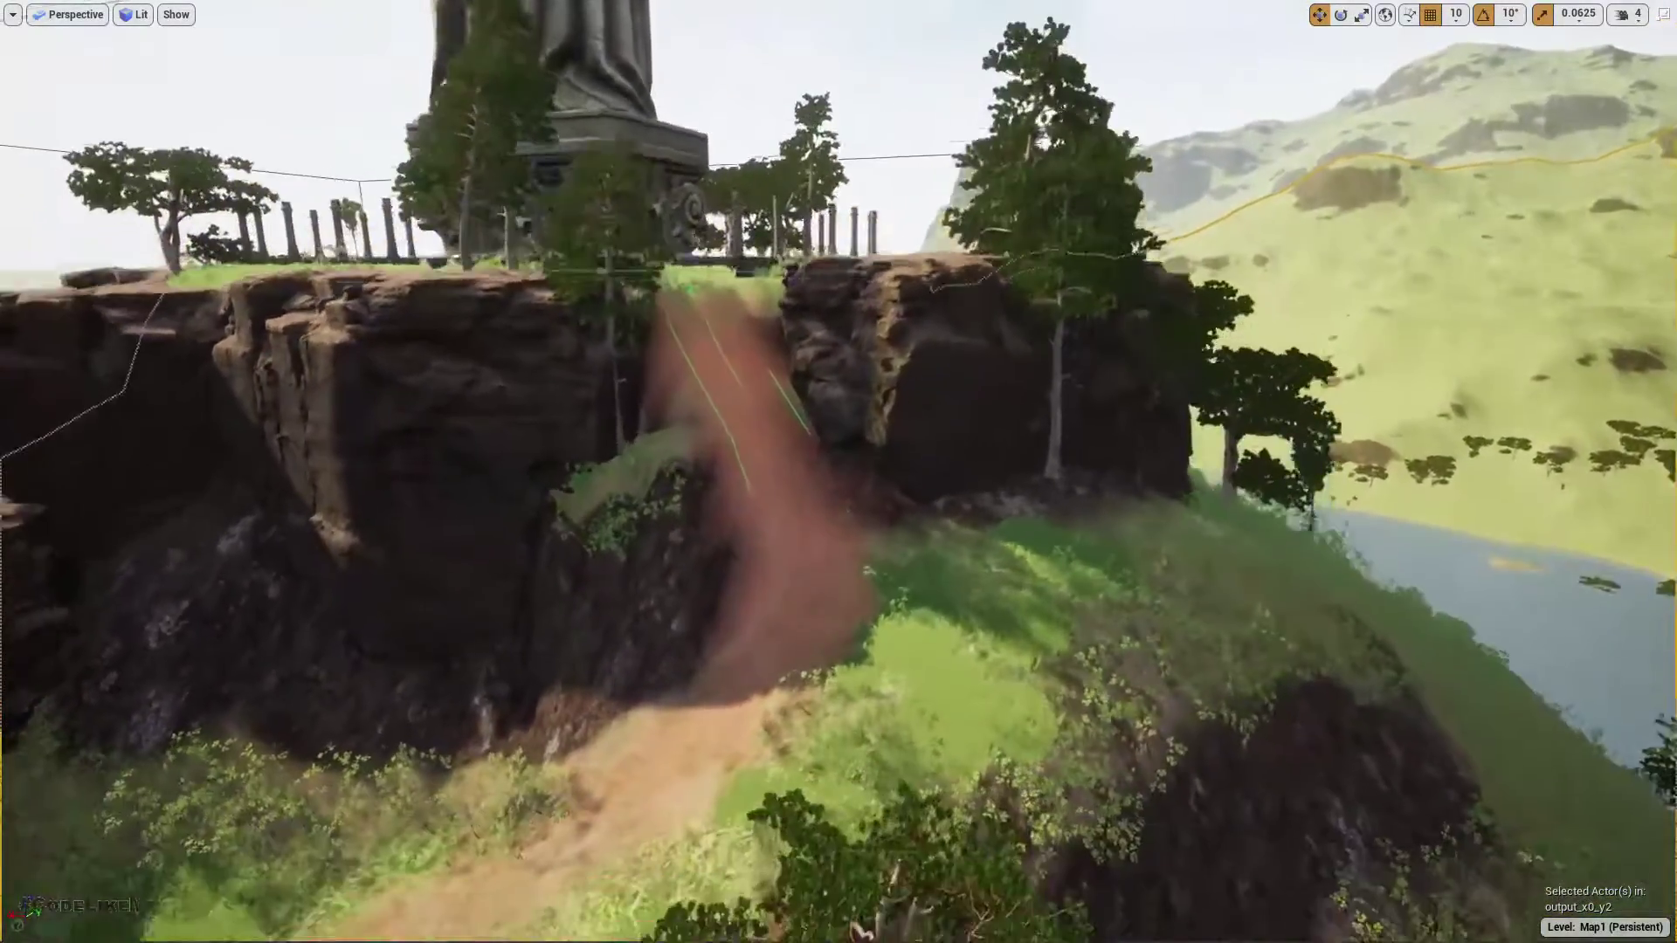
right_click_drag(758, 630, 758, 692)
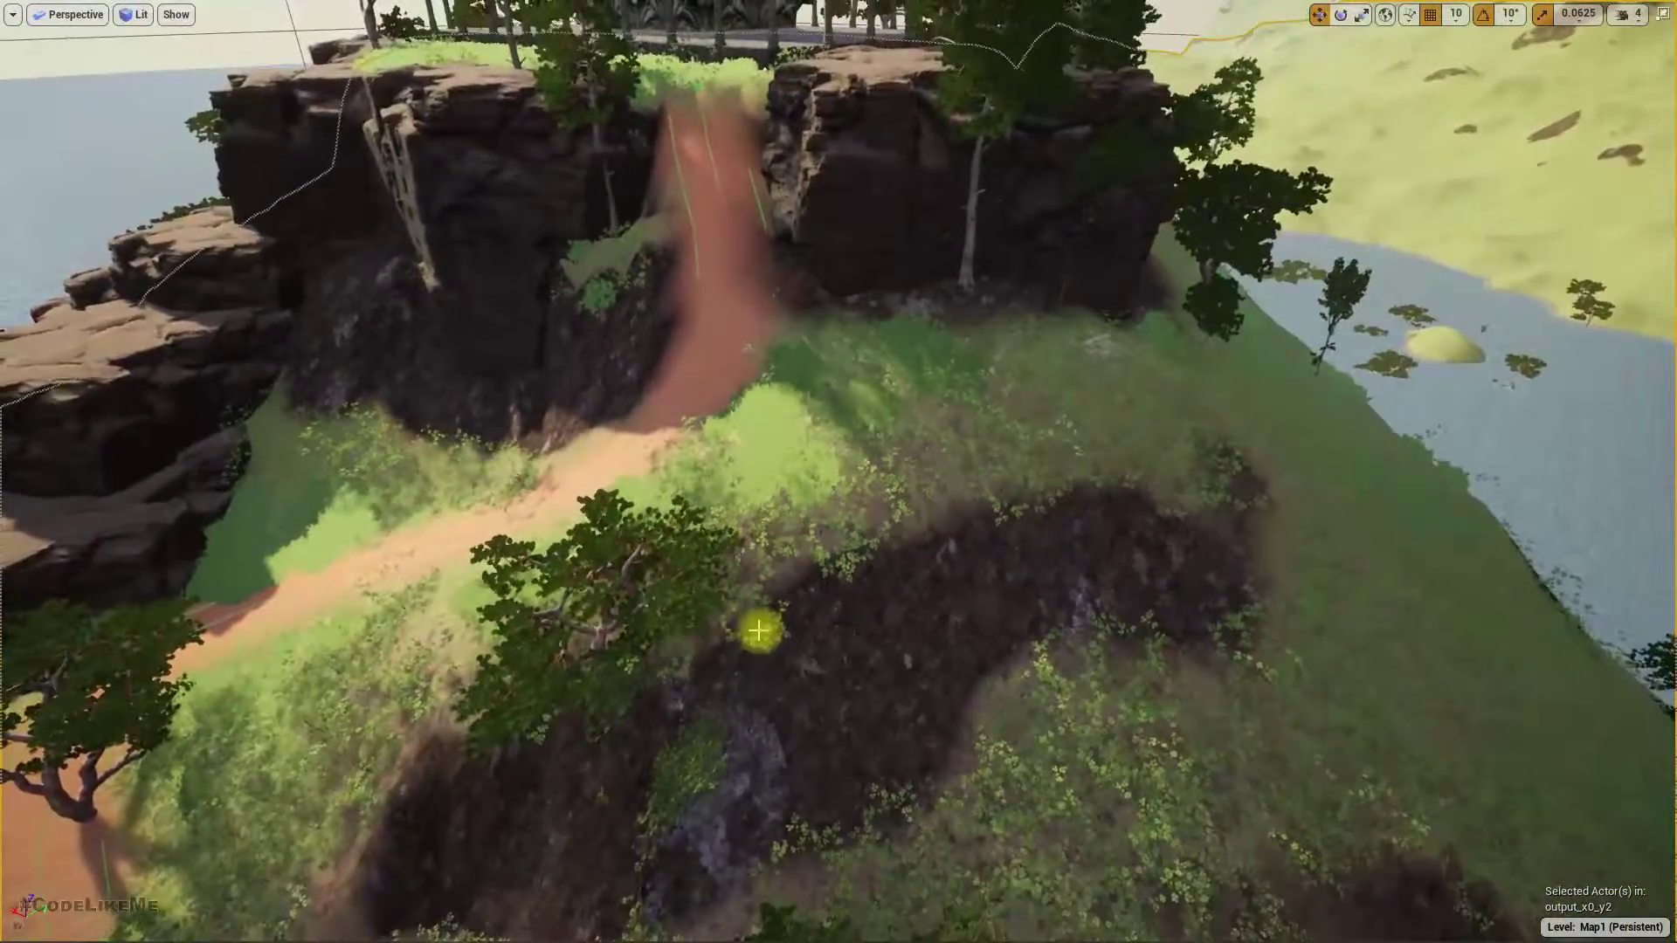
right_click_drag(758, 630, 758, 682)
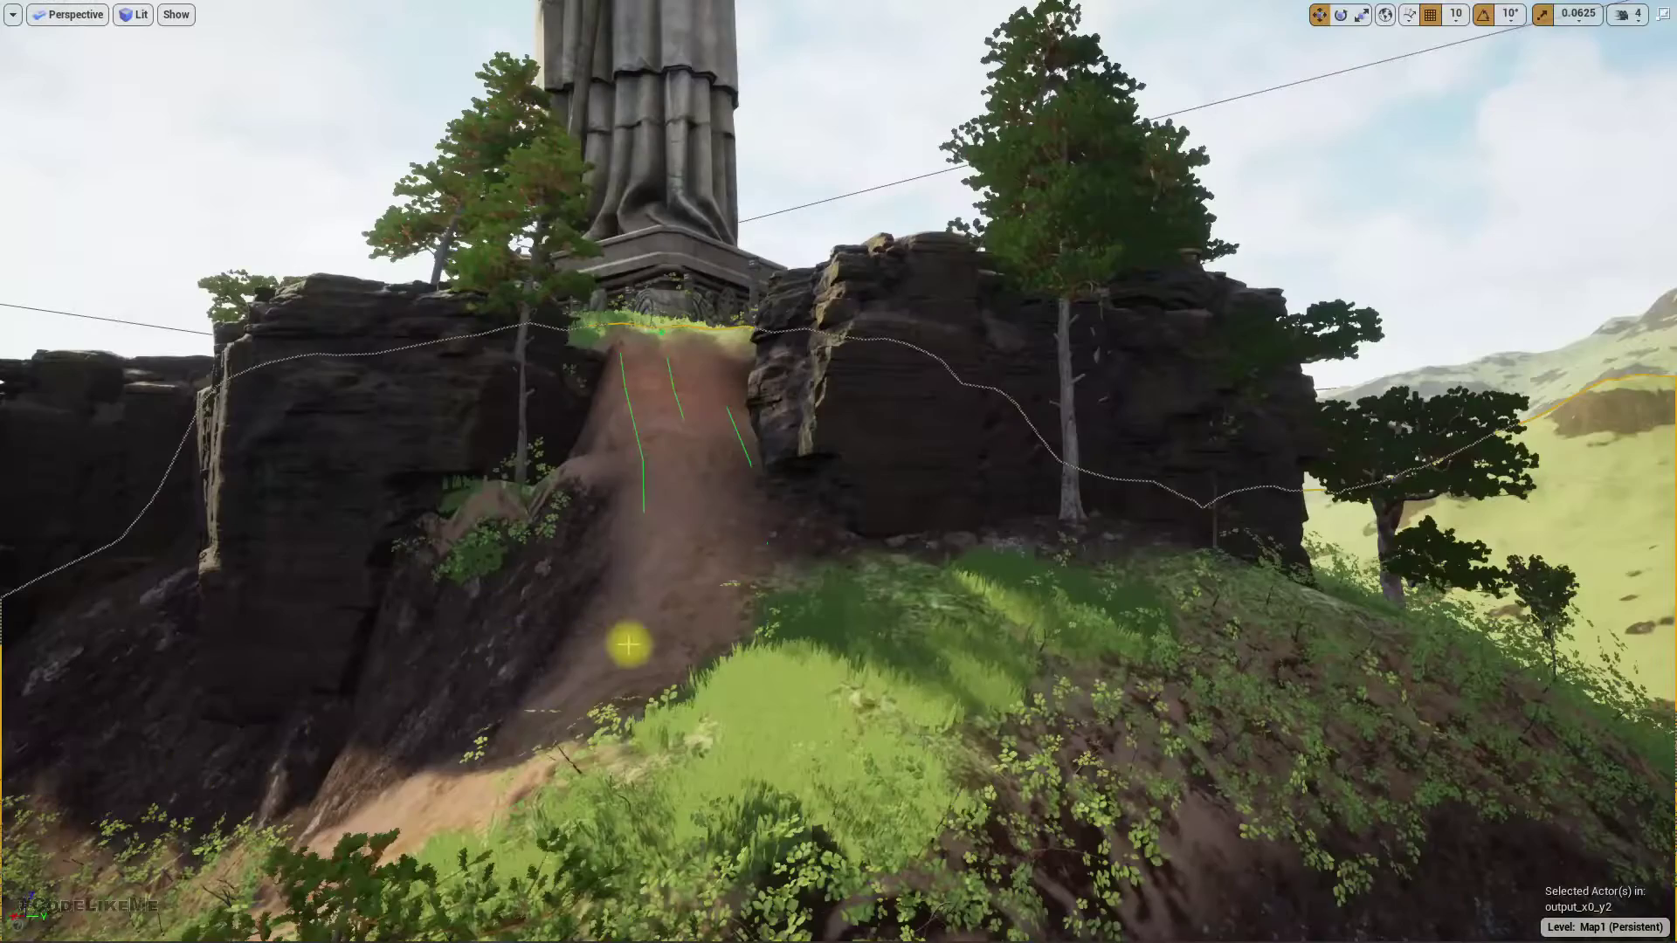
right_click_drag(626, 644, 587, 629)
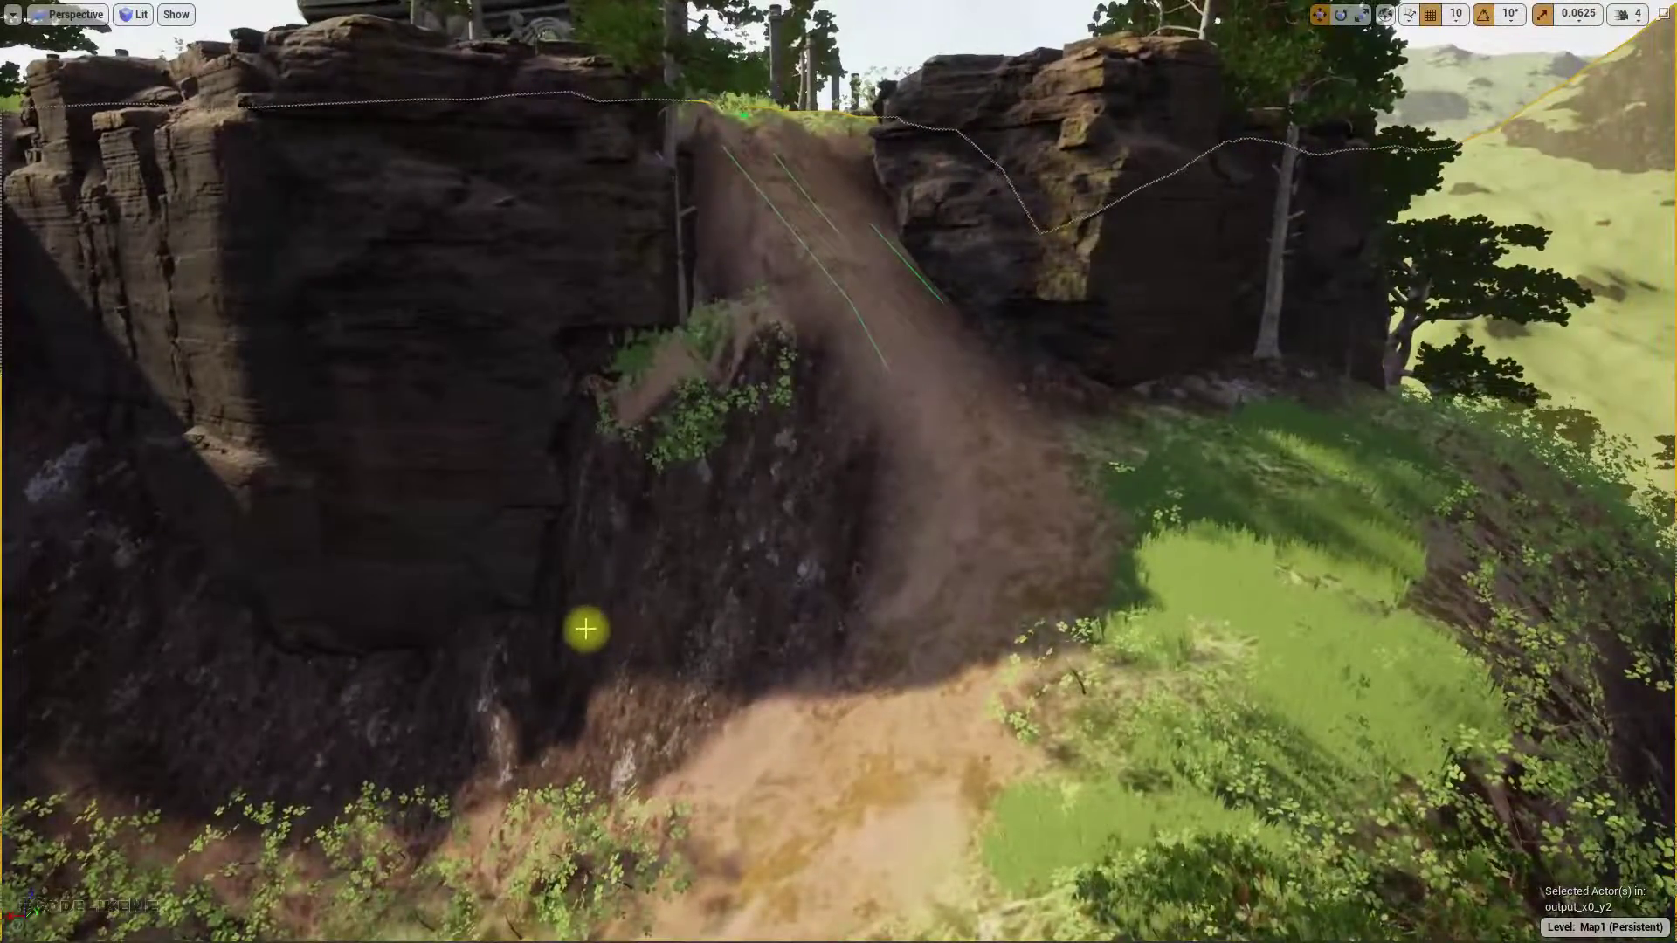
key("F11")
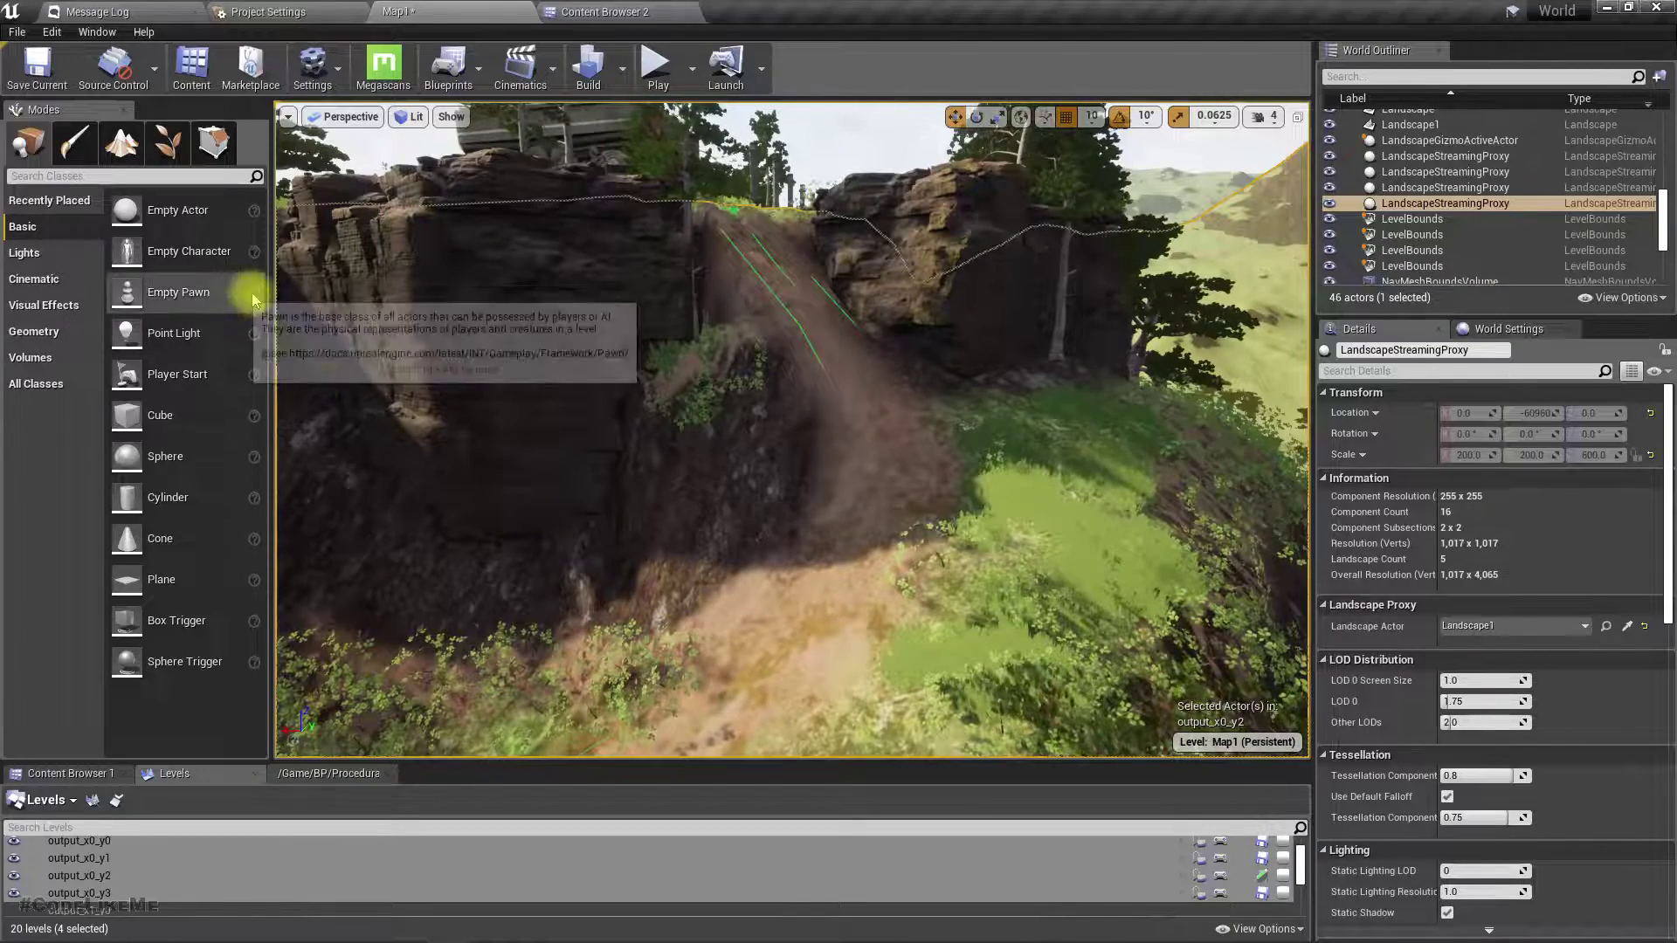
left_click(58, 177)
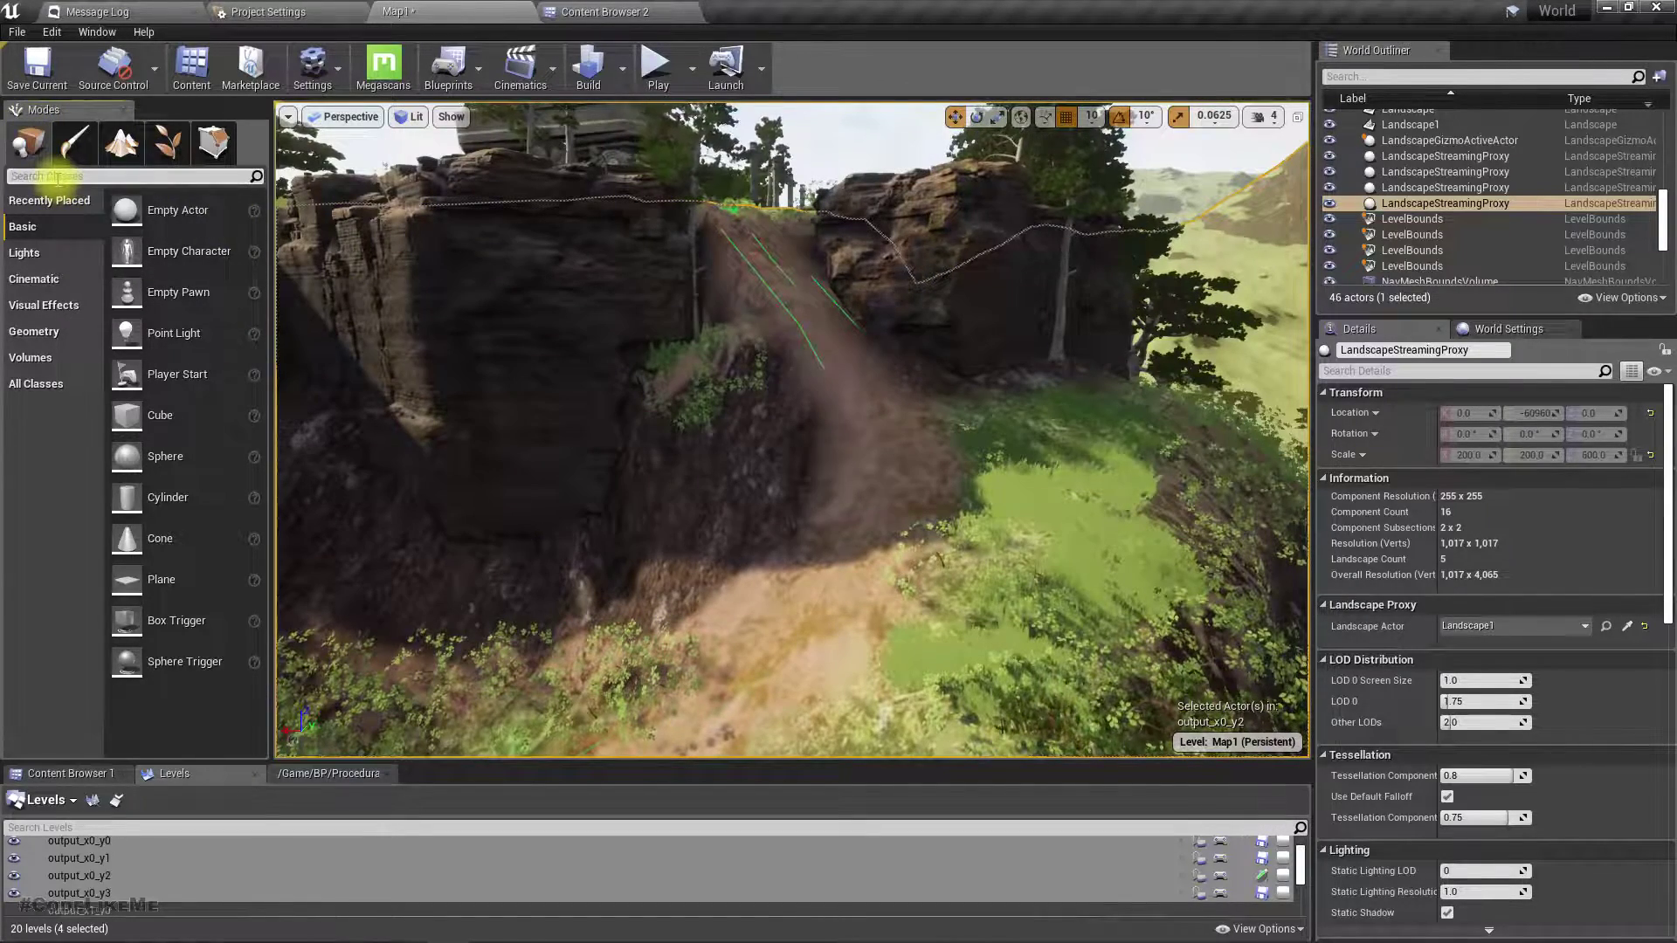
type("proced")
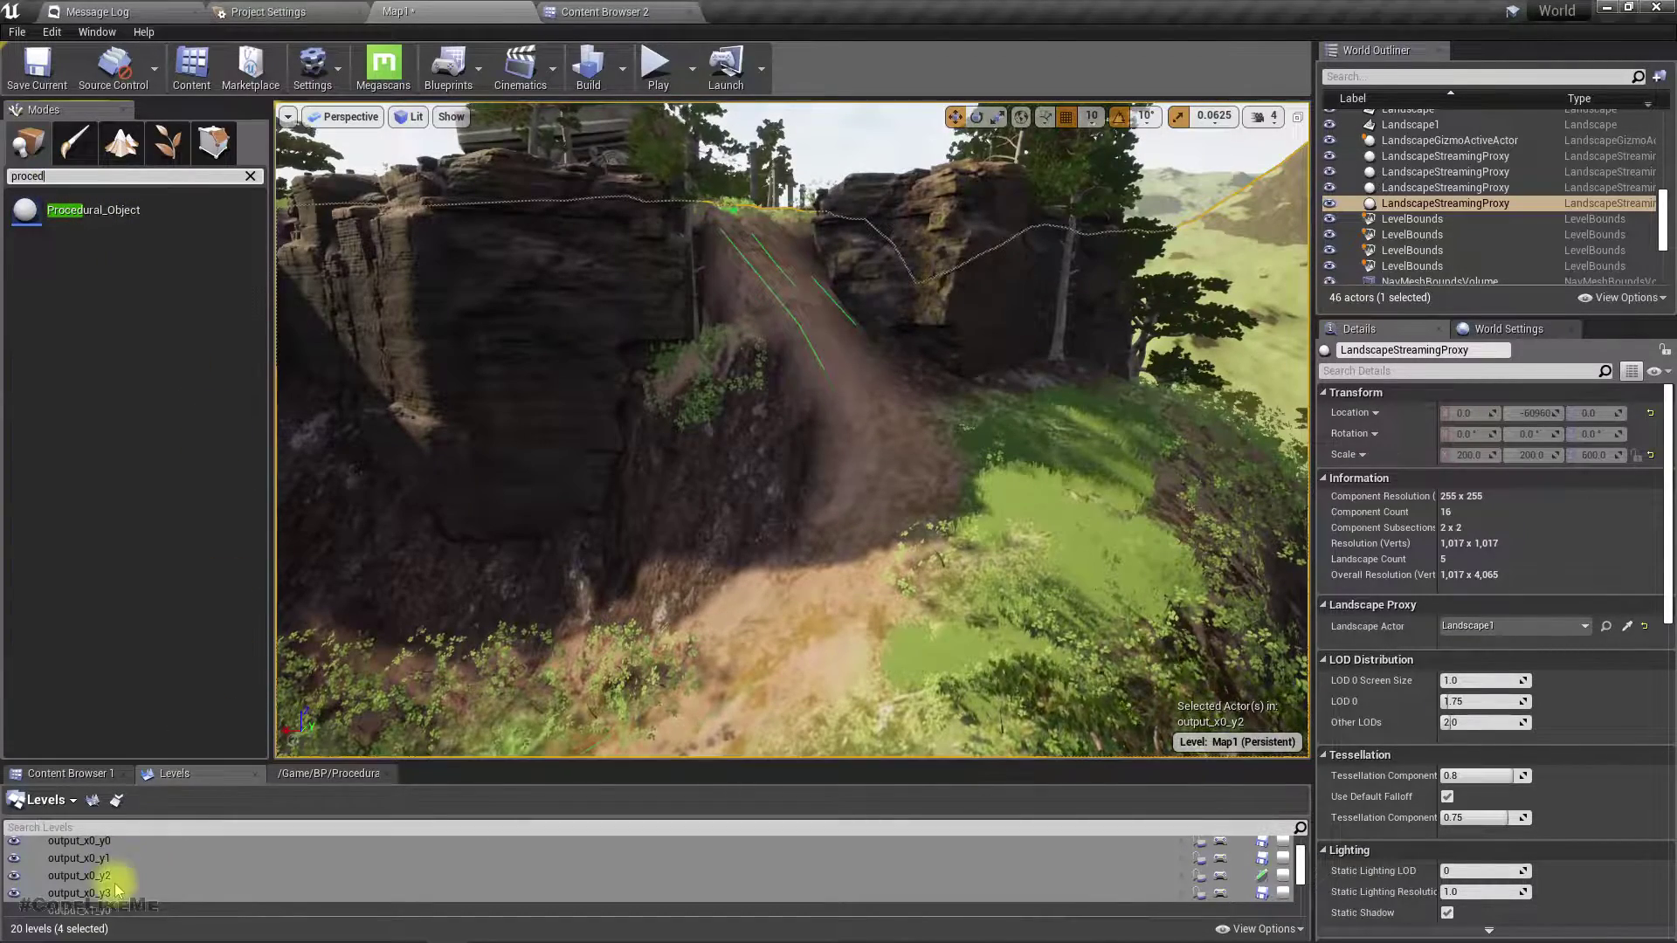
Make output_x0_y2 the current level
left_click(25, 891)
left_click(13, 893)
left_click(13, 893)
left_click(79, 876)
double_click(77, 876)
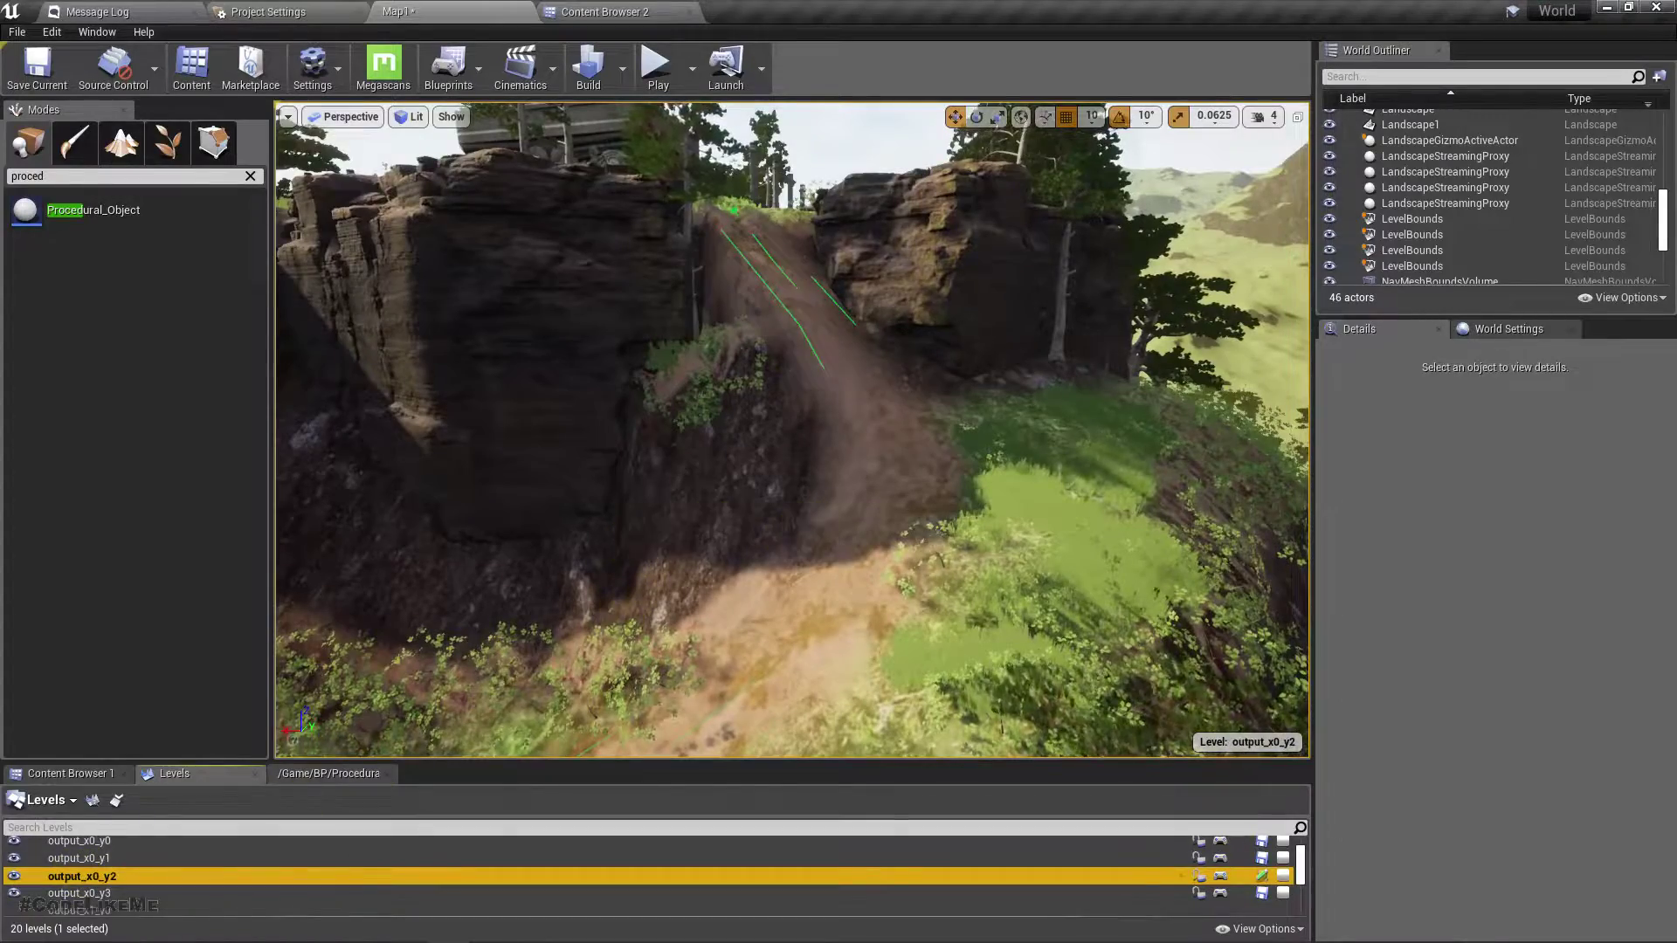
Place a Procedural_Object at the lower end of the dirt slope and remove all its Procedural Elements
right_click_drag(813, 524, 825, 463)
left_click_drag(77, 212, 914, 599)
scroll(914, 599, "up", 3)
key("s")
mouse_move(914, 599)
right_mouse_down()
mouse_move(952, 603)
mouse_move(611, 581)
mouse_move(873, 612)
mouse_move(995, 564)
mouse_move(933, 624)
mouse_move(892, 599)
right_mouse_up()
key("F11")
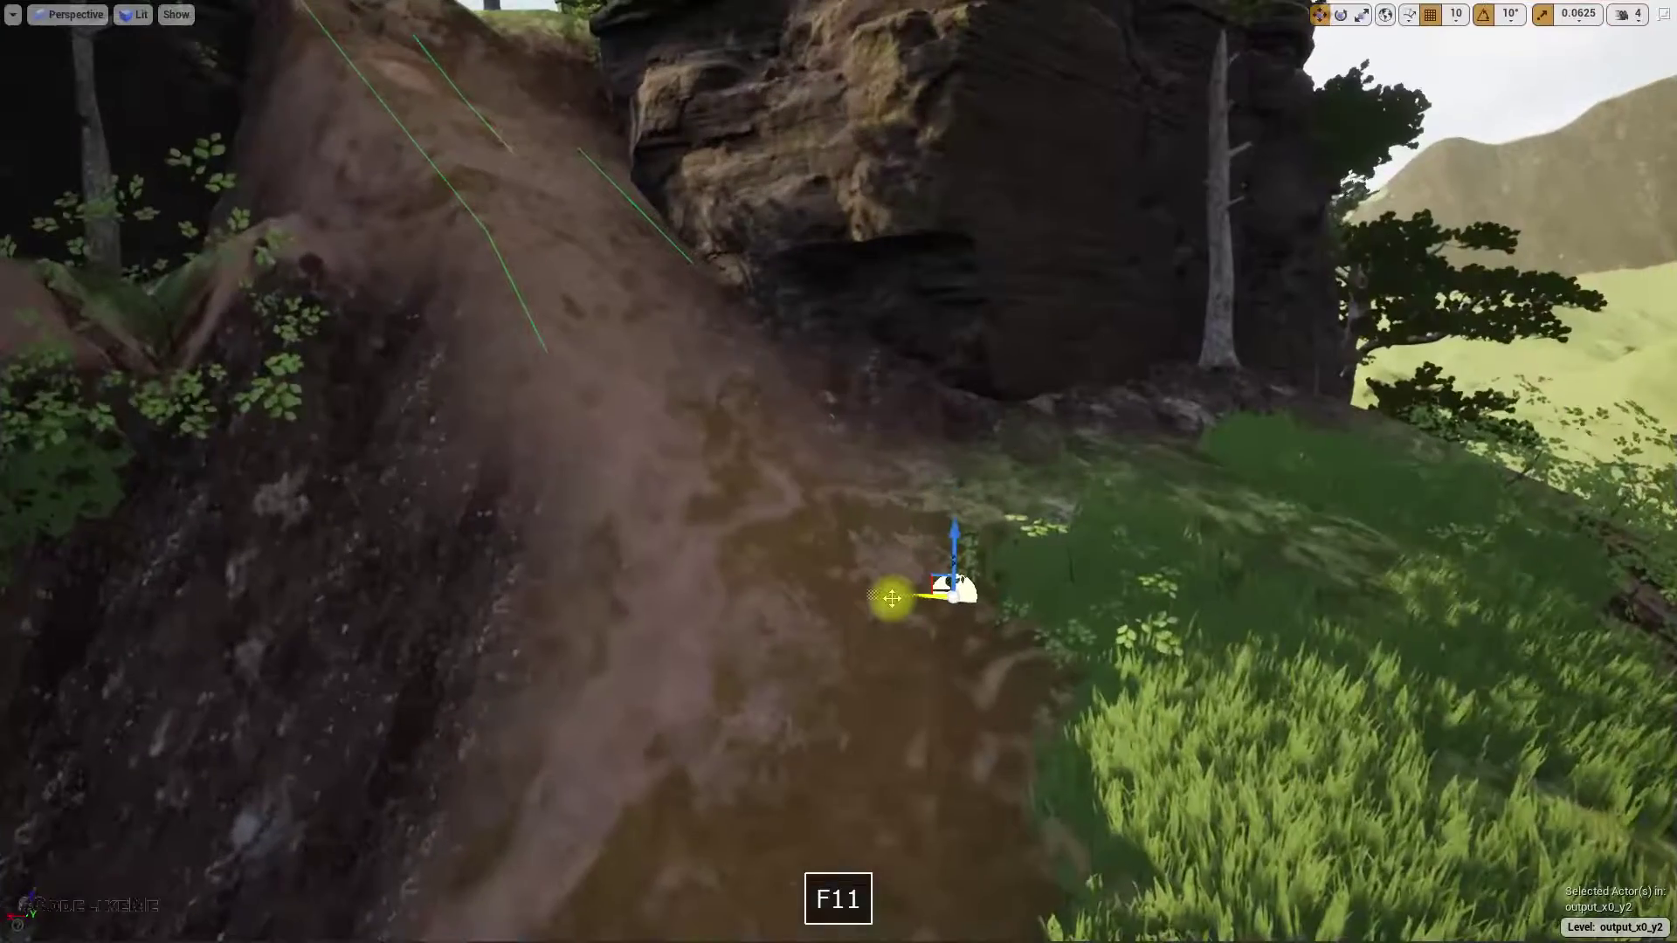
key("F11")
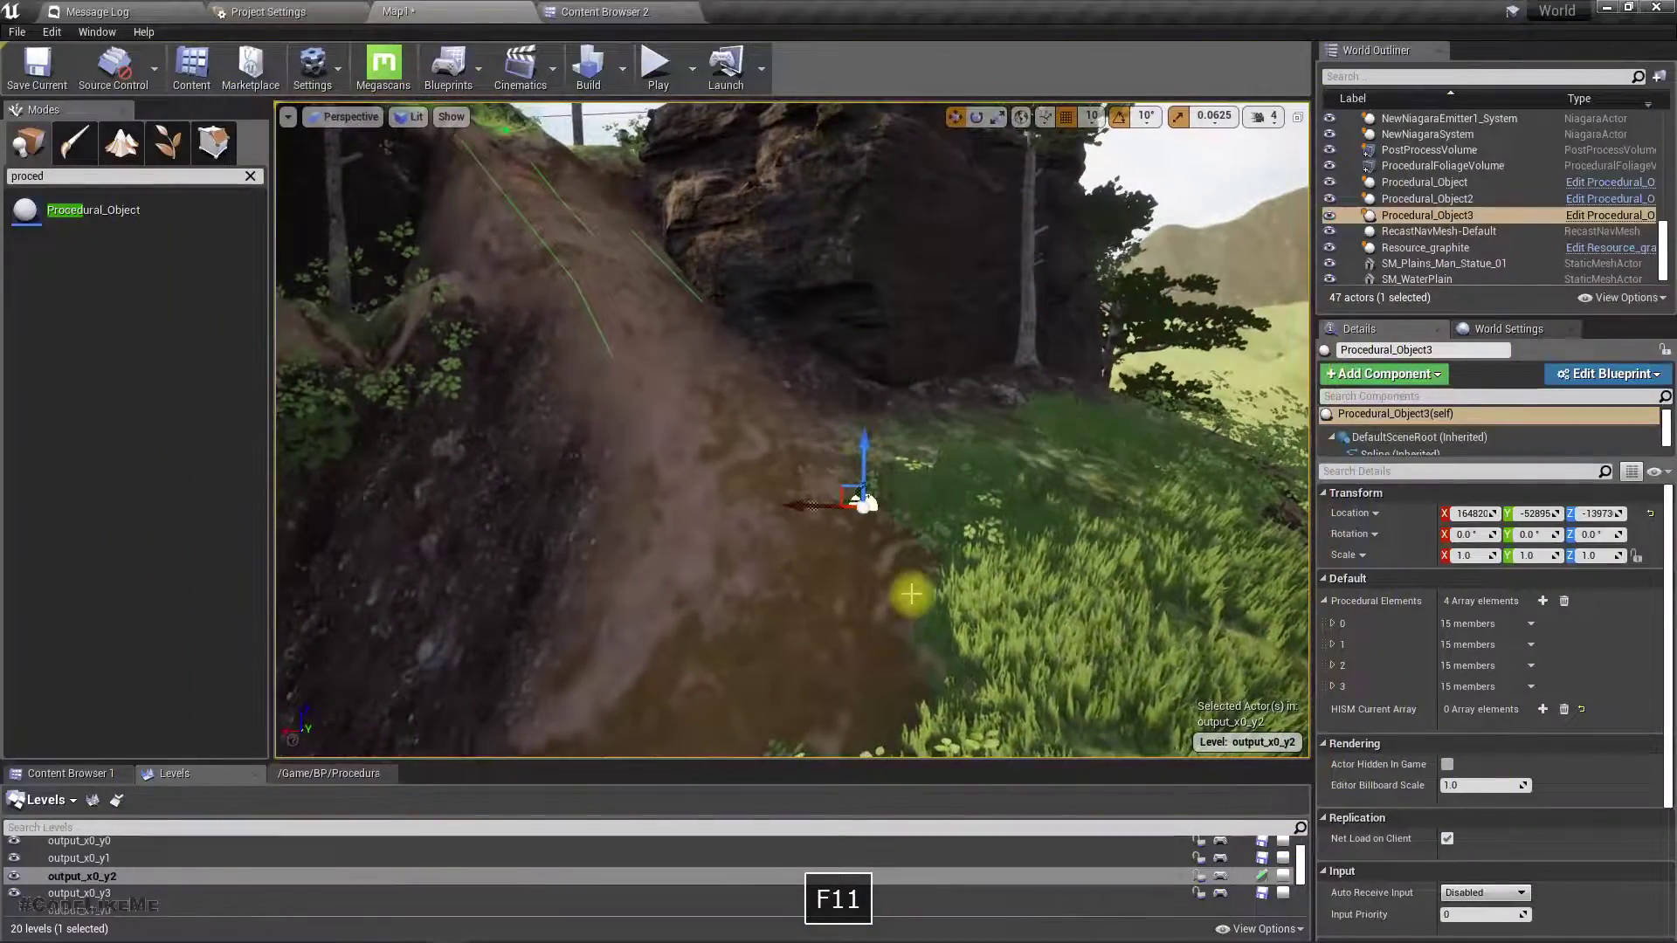
left_click(1563, 601)
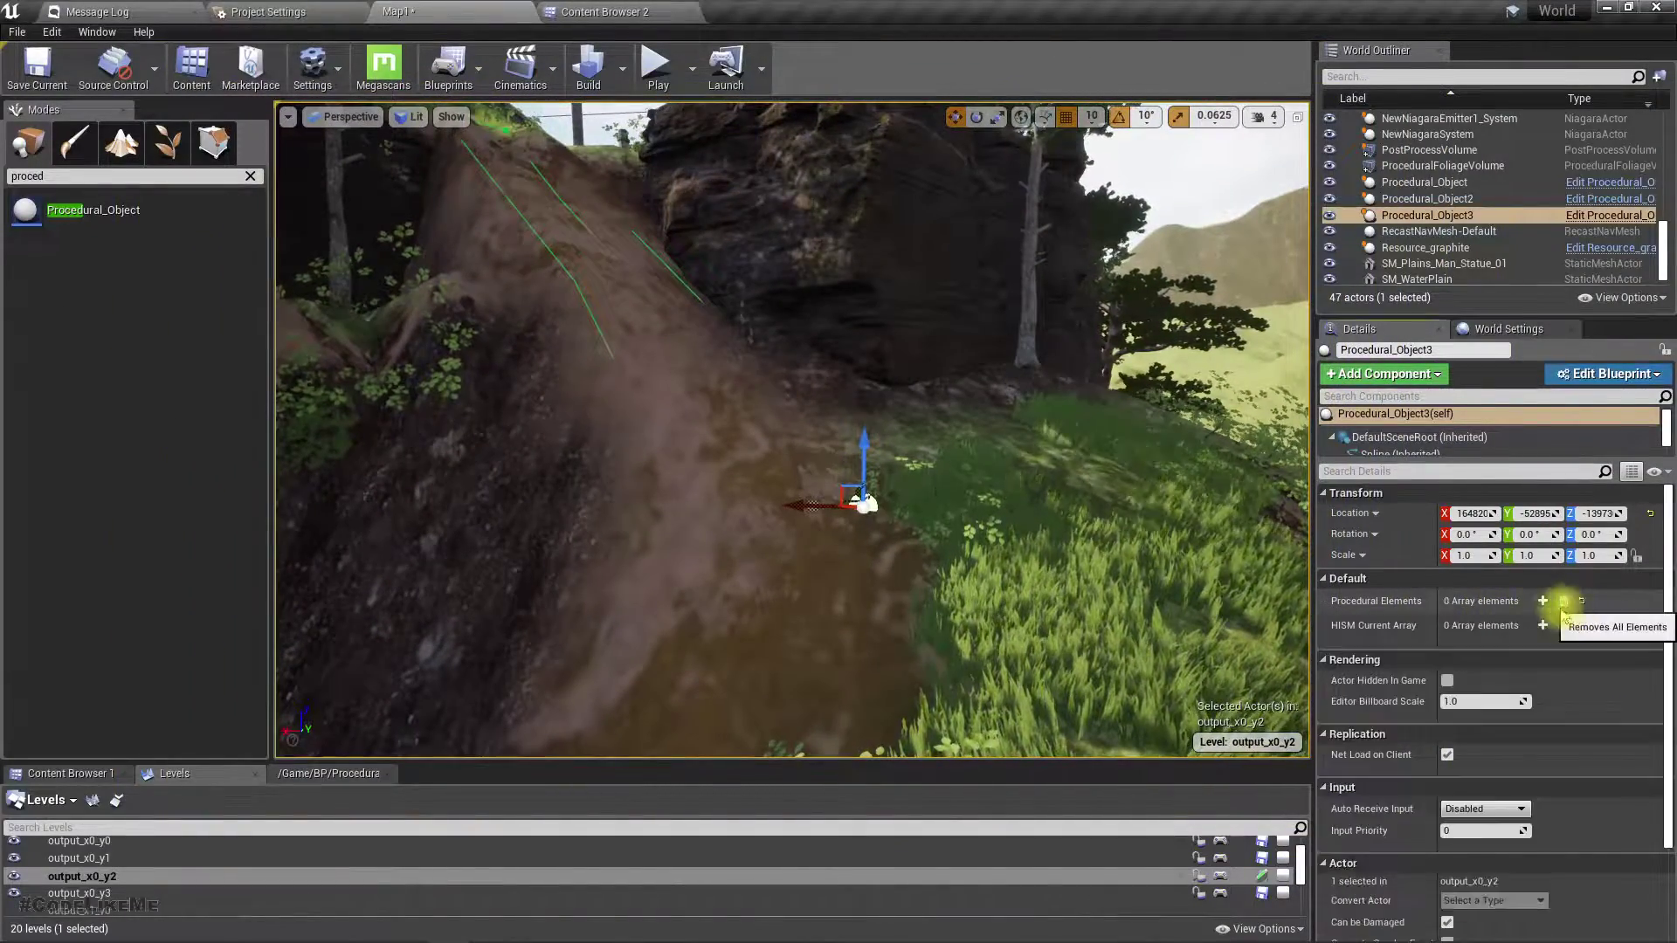
right_click_drag(768, 516, 830, 612)
mouse_move(947, 621)
right_mouse_down()
mouse_move(934, 603)
mouse_move(932, 633)
right_mouse_up()
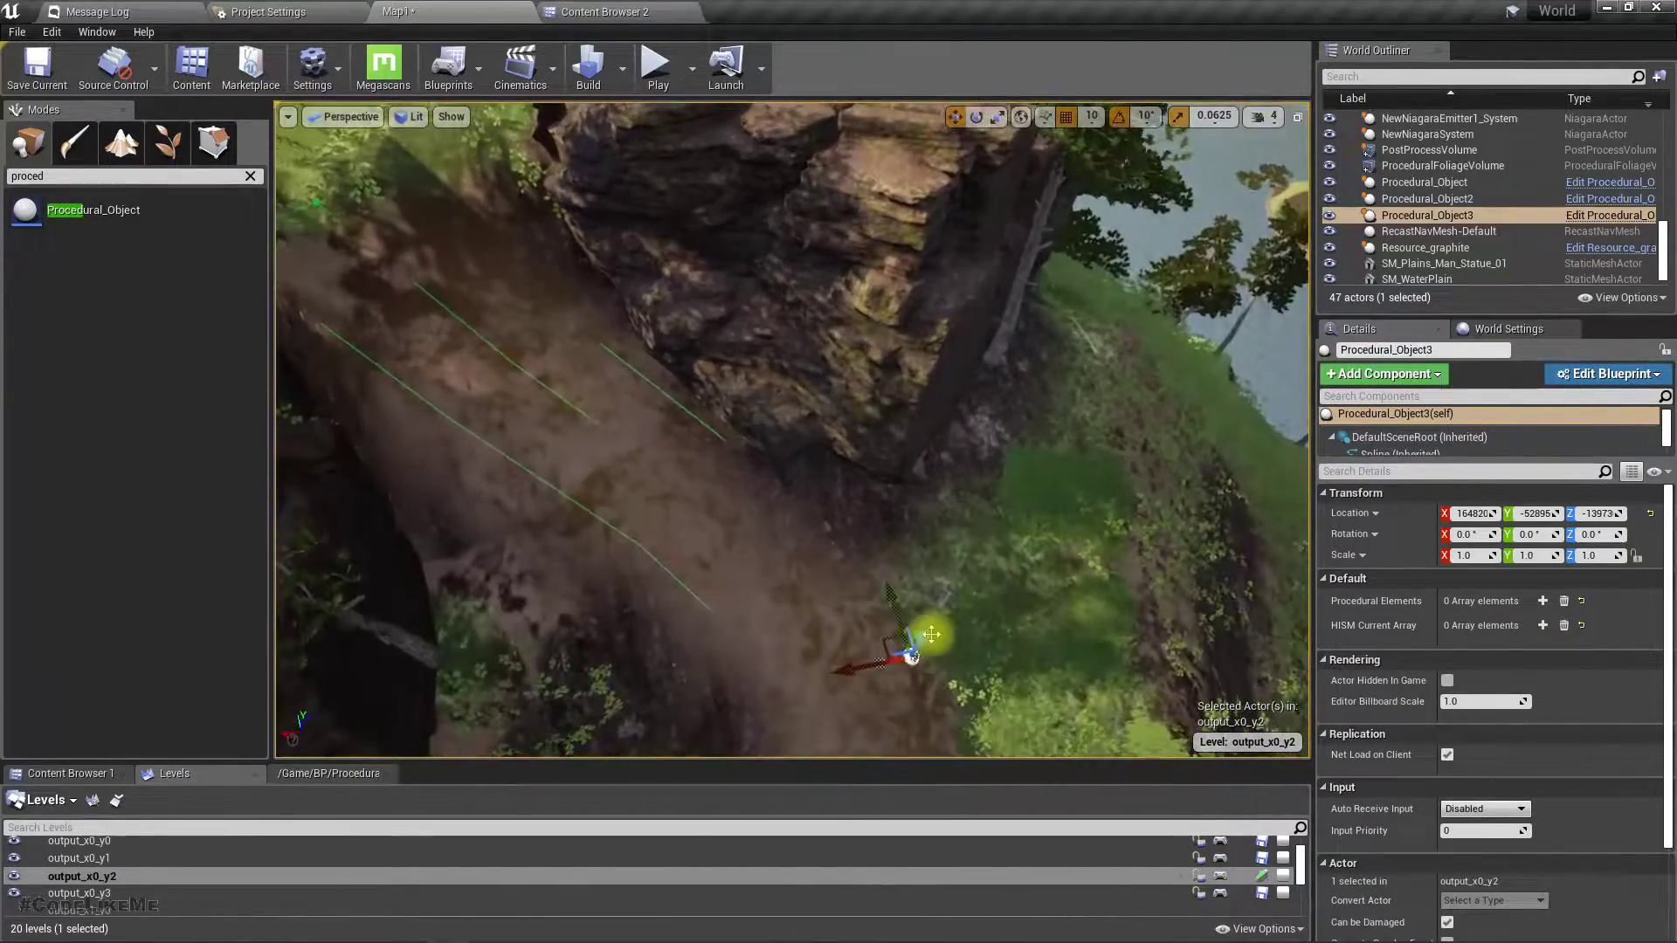
left_click_drag(895, 643, 390, 286)
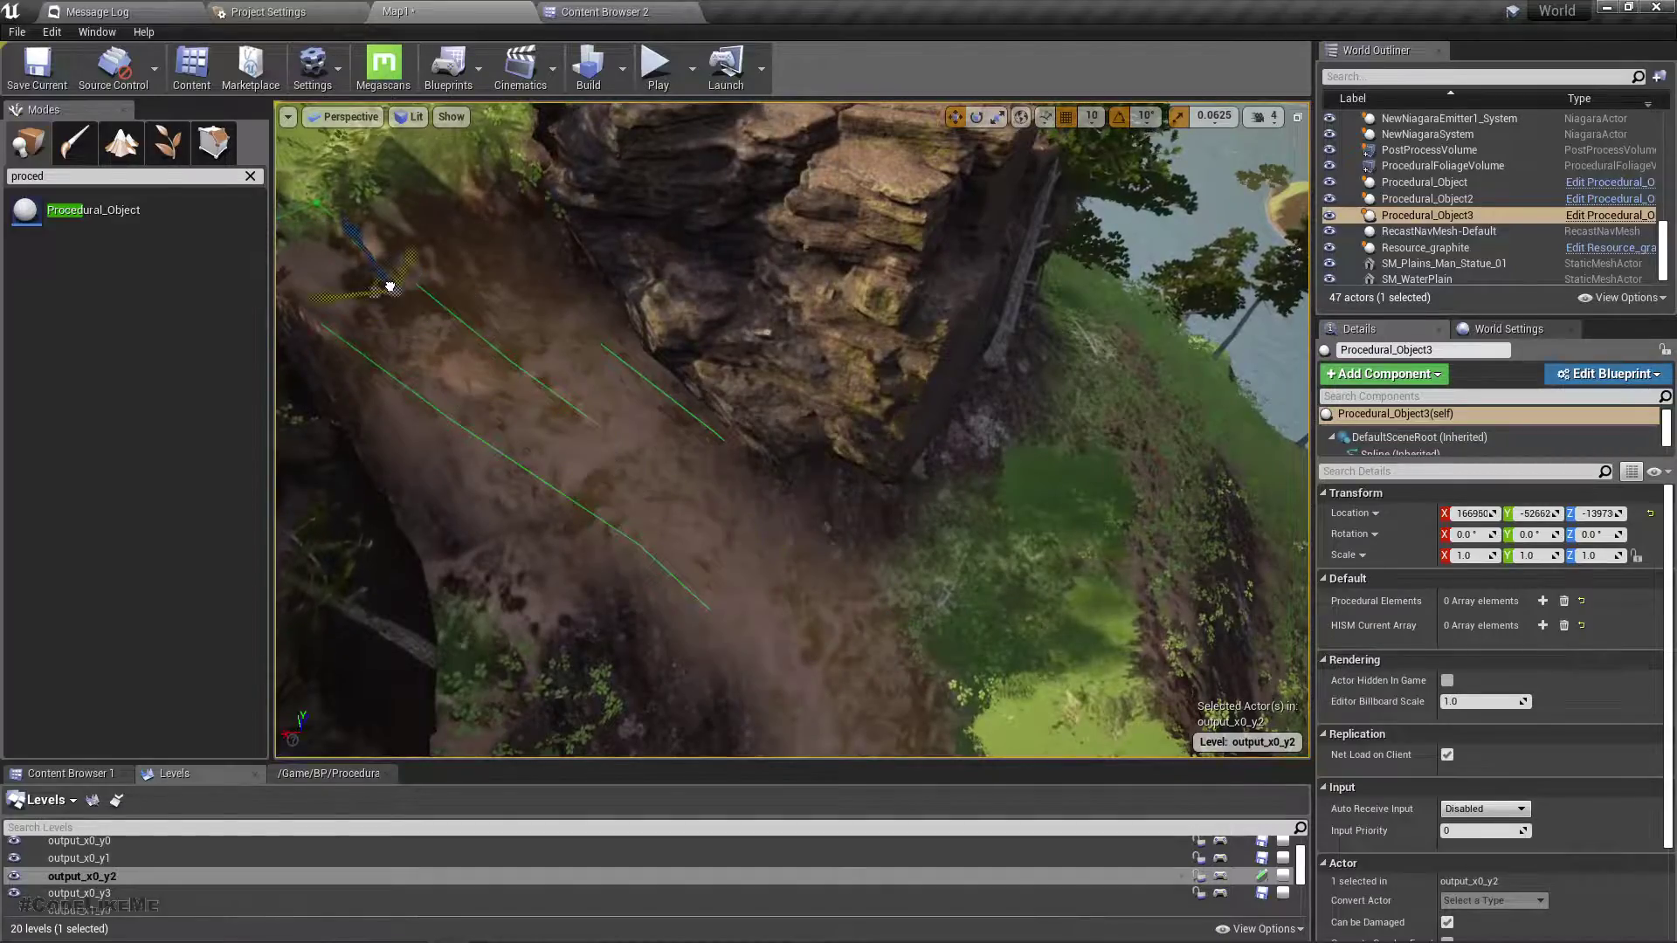
right_click_drag(517, 381, 516, 301)
key("ctrl+z")
Move the new procedural object up to the grassy ledge at the top of the dirt slope
right_click_drag(542, 393, 605, 428)
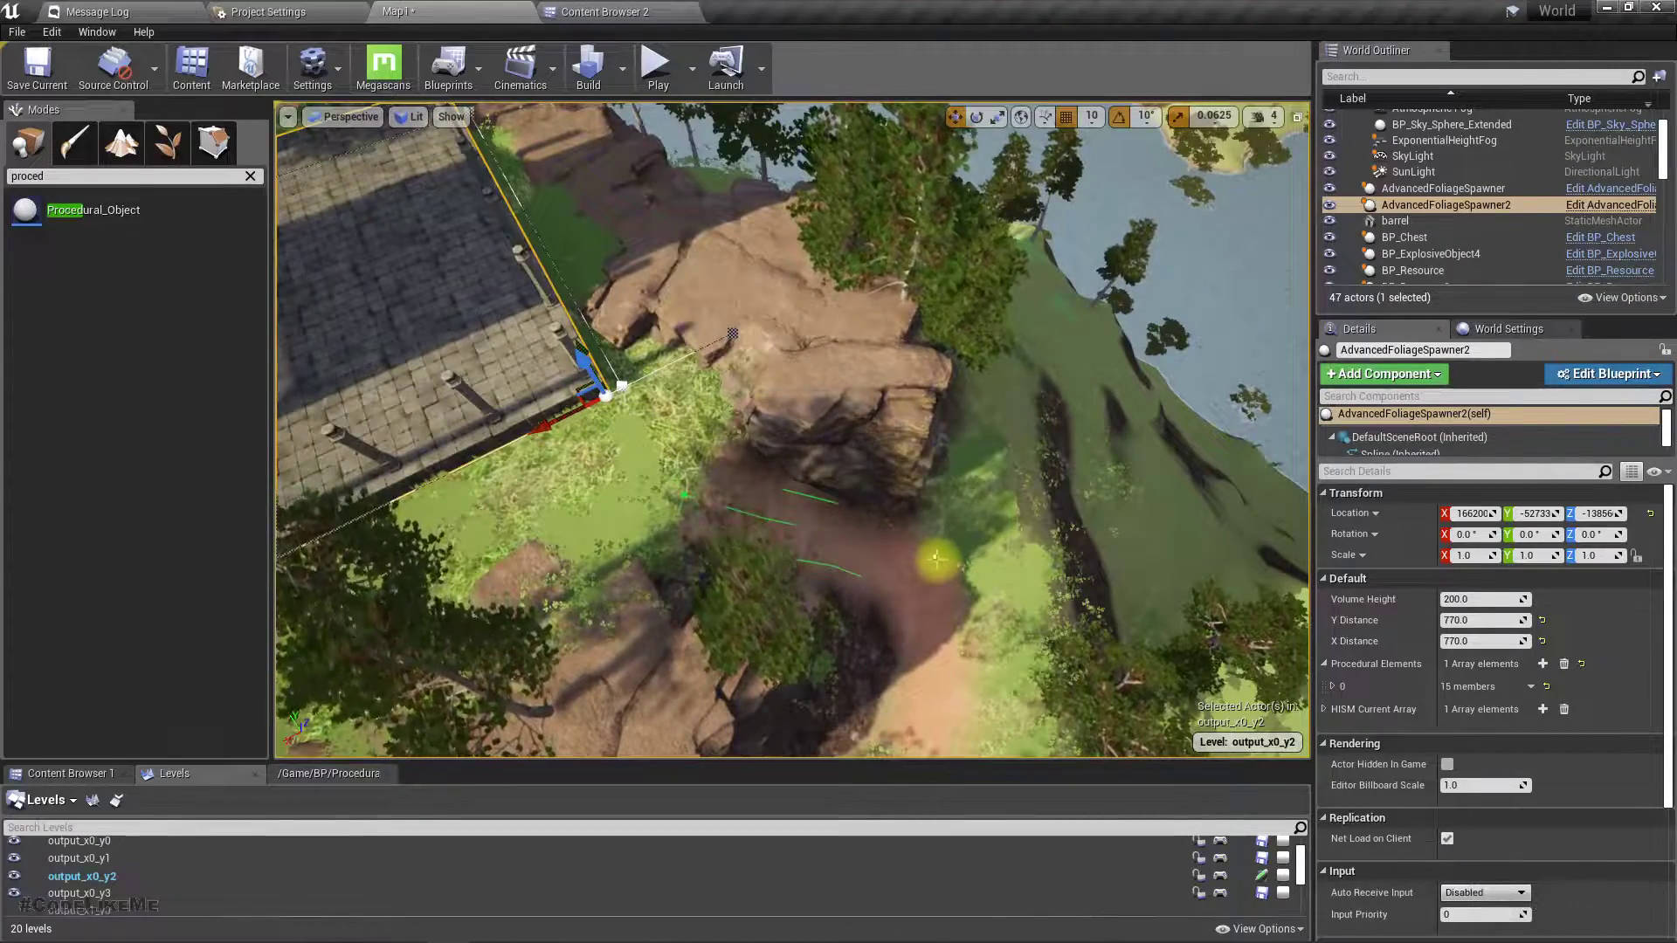
left_click(913, 555)
left_click_drag(836, 546, 650, 430)
right_click_drag(650, 431, 677, 437)
key("w")
right_click_drag(783, 472, 756, 524)
Rotate the procedural object to -130° around Z and settle it on the ground at the slope's upper edge
key("e")
left_click_drag(784, 473, 887, 402)
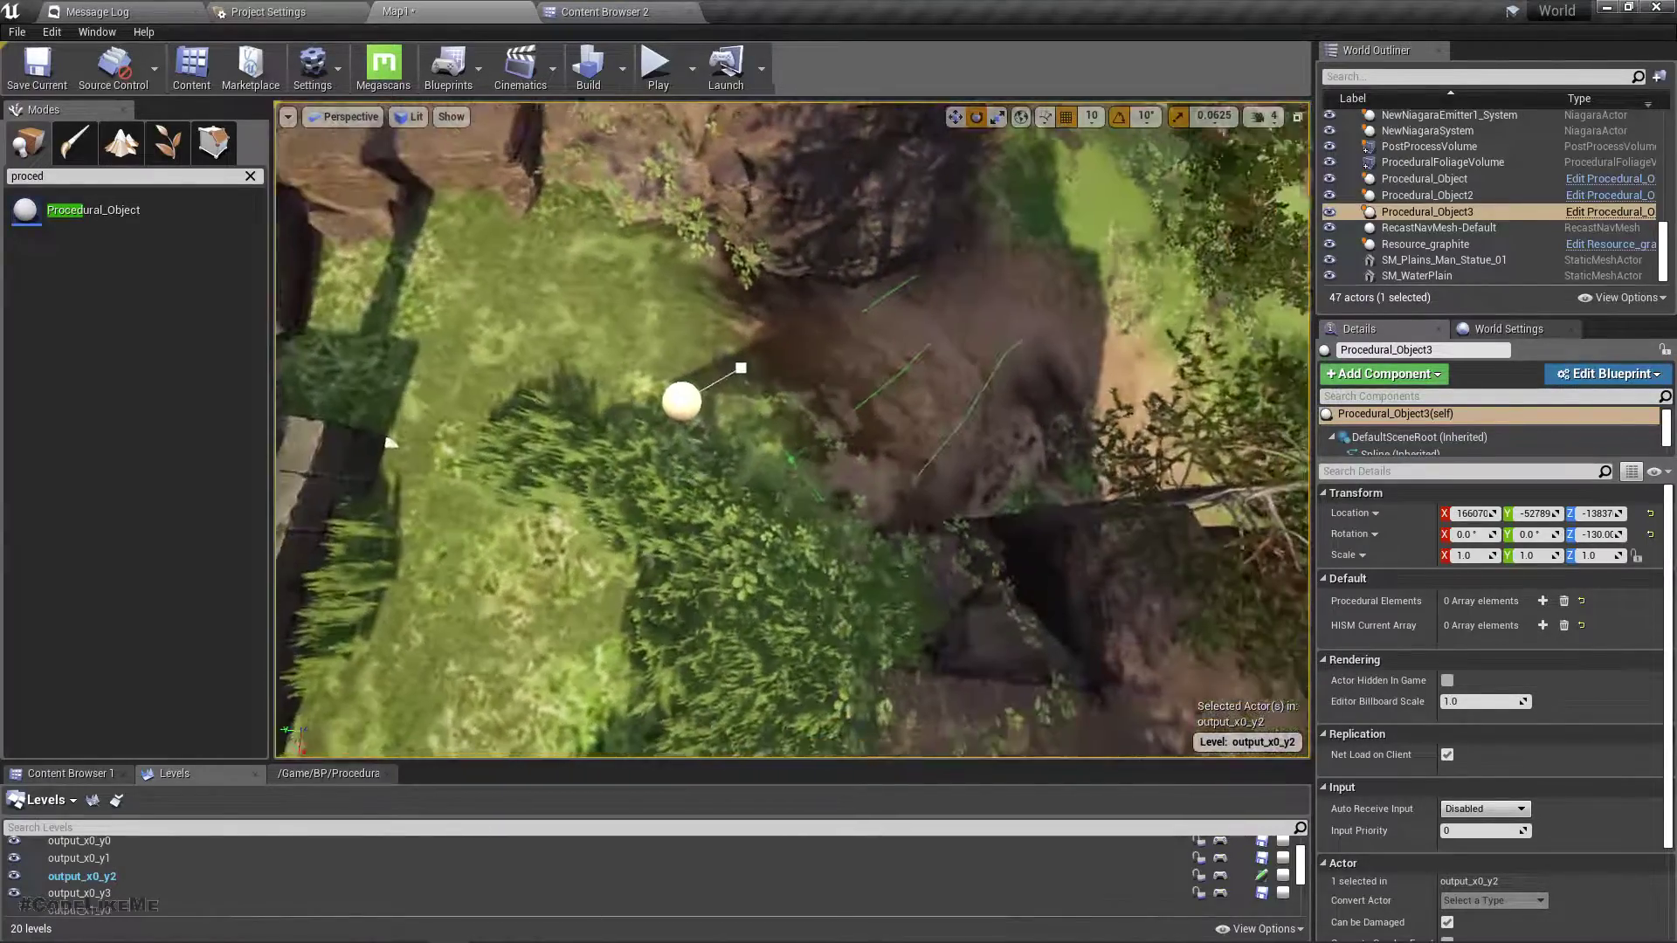
right_click_drag(741, 476, 760, 480)
key("w")
left_click_drag(659, 425, 735, 479)
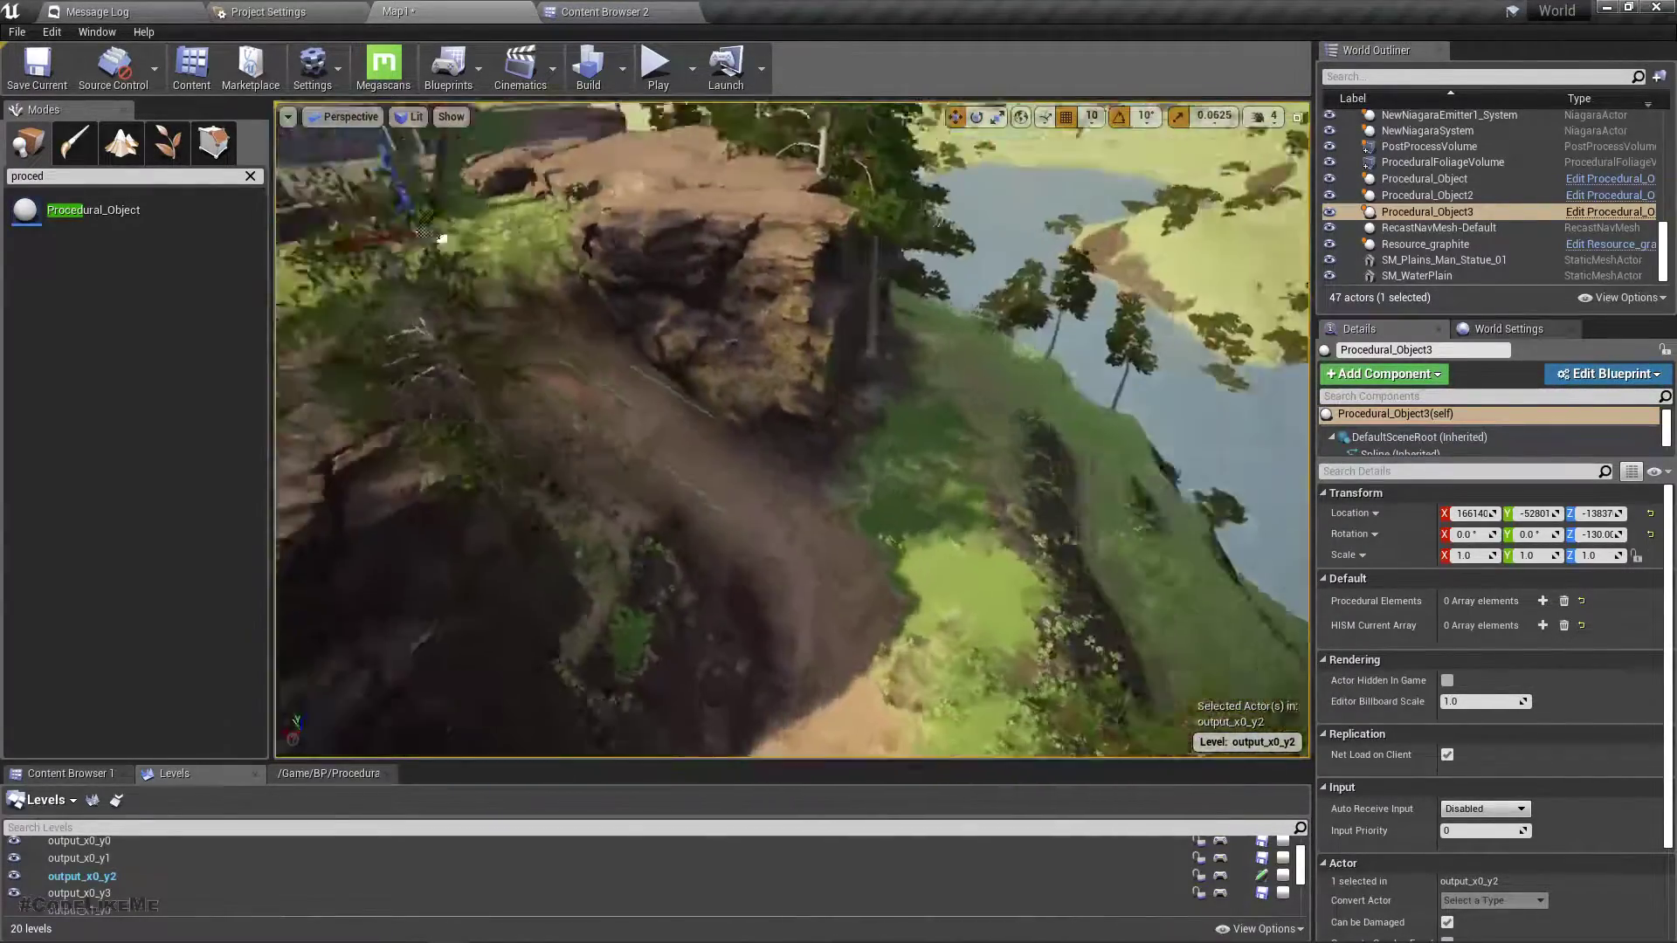
right_click_drag(815, 470, 773, 389)
left_click_drag(657, 278, 660, 306)
right_click_drag(699, 393, 657, 405)
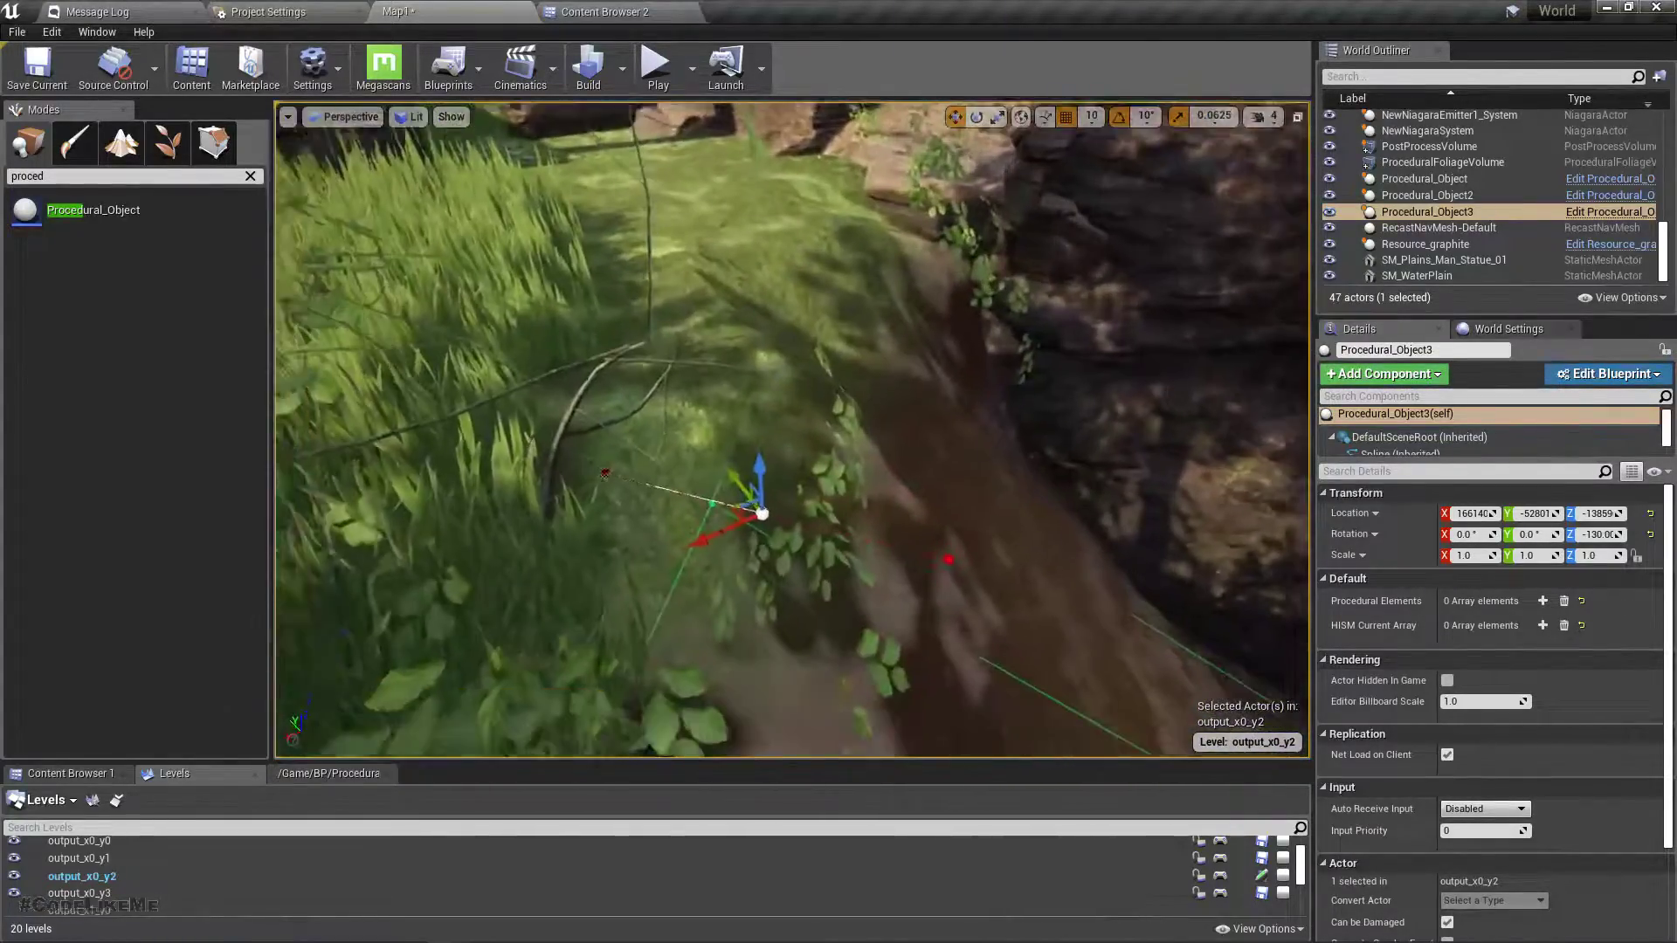
Set the spline point type of both the procedural object's spline points to Linear
right_click_drag(762, 514, 762, 514)
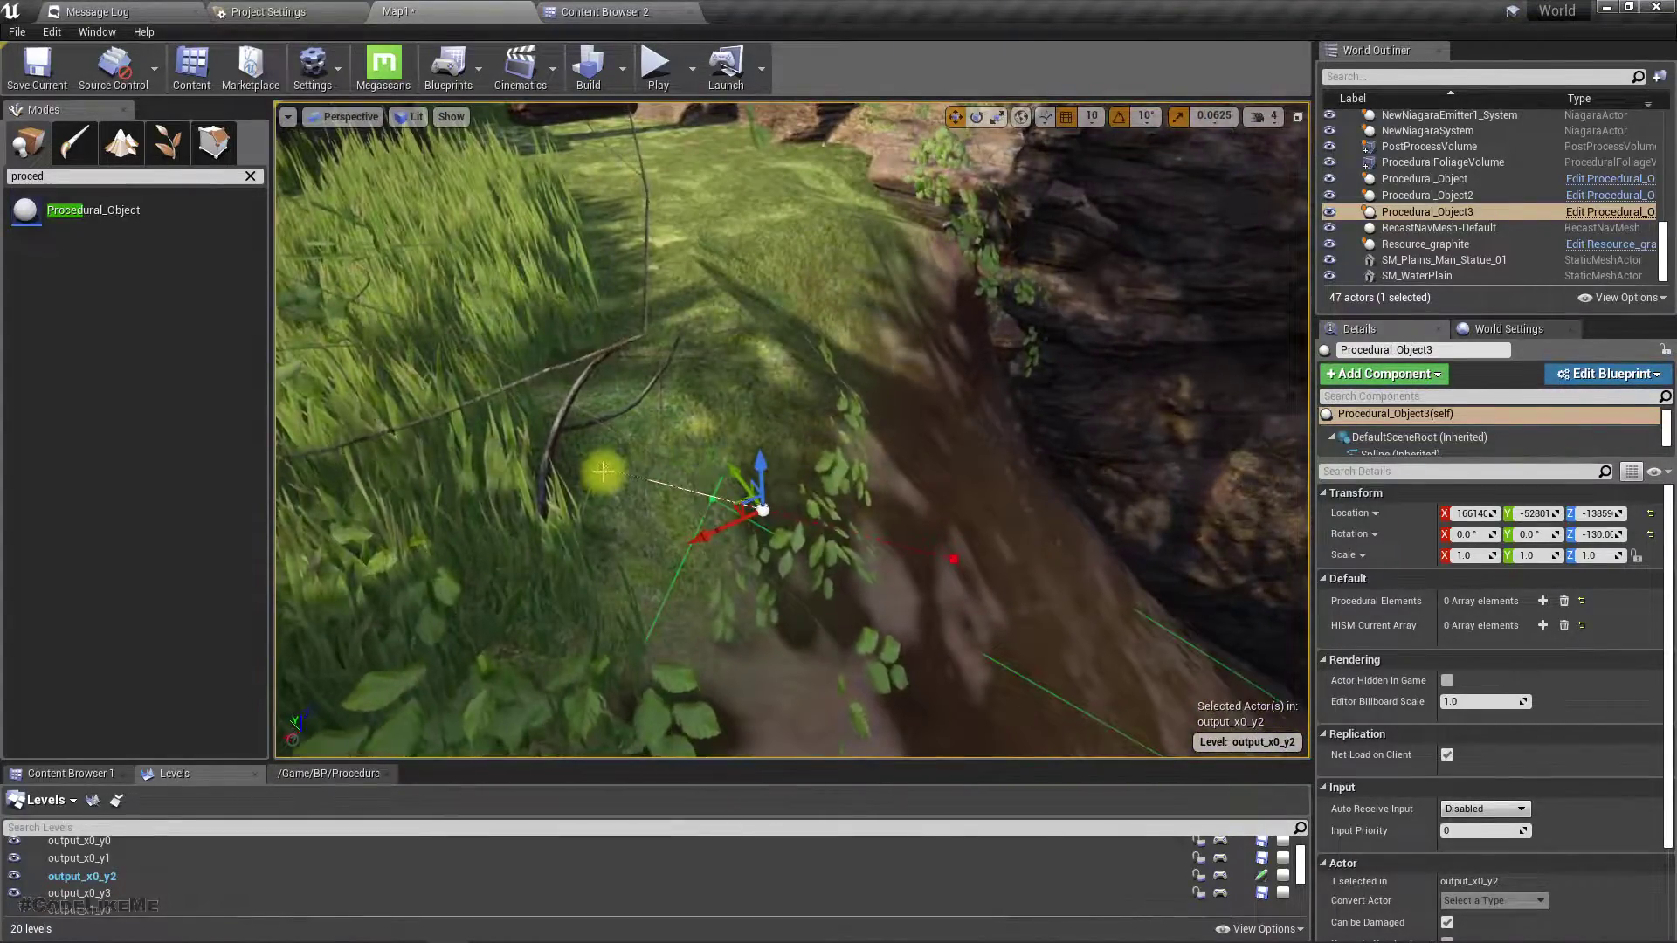
right_click(604, 471)
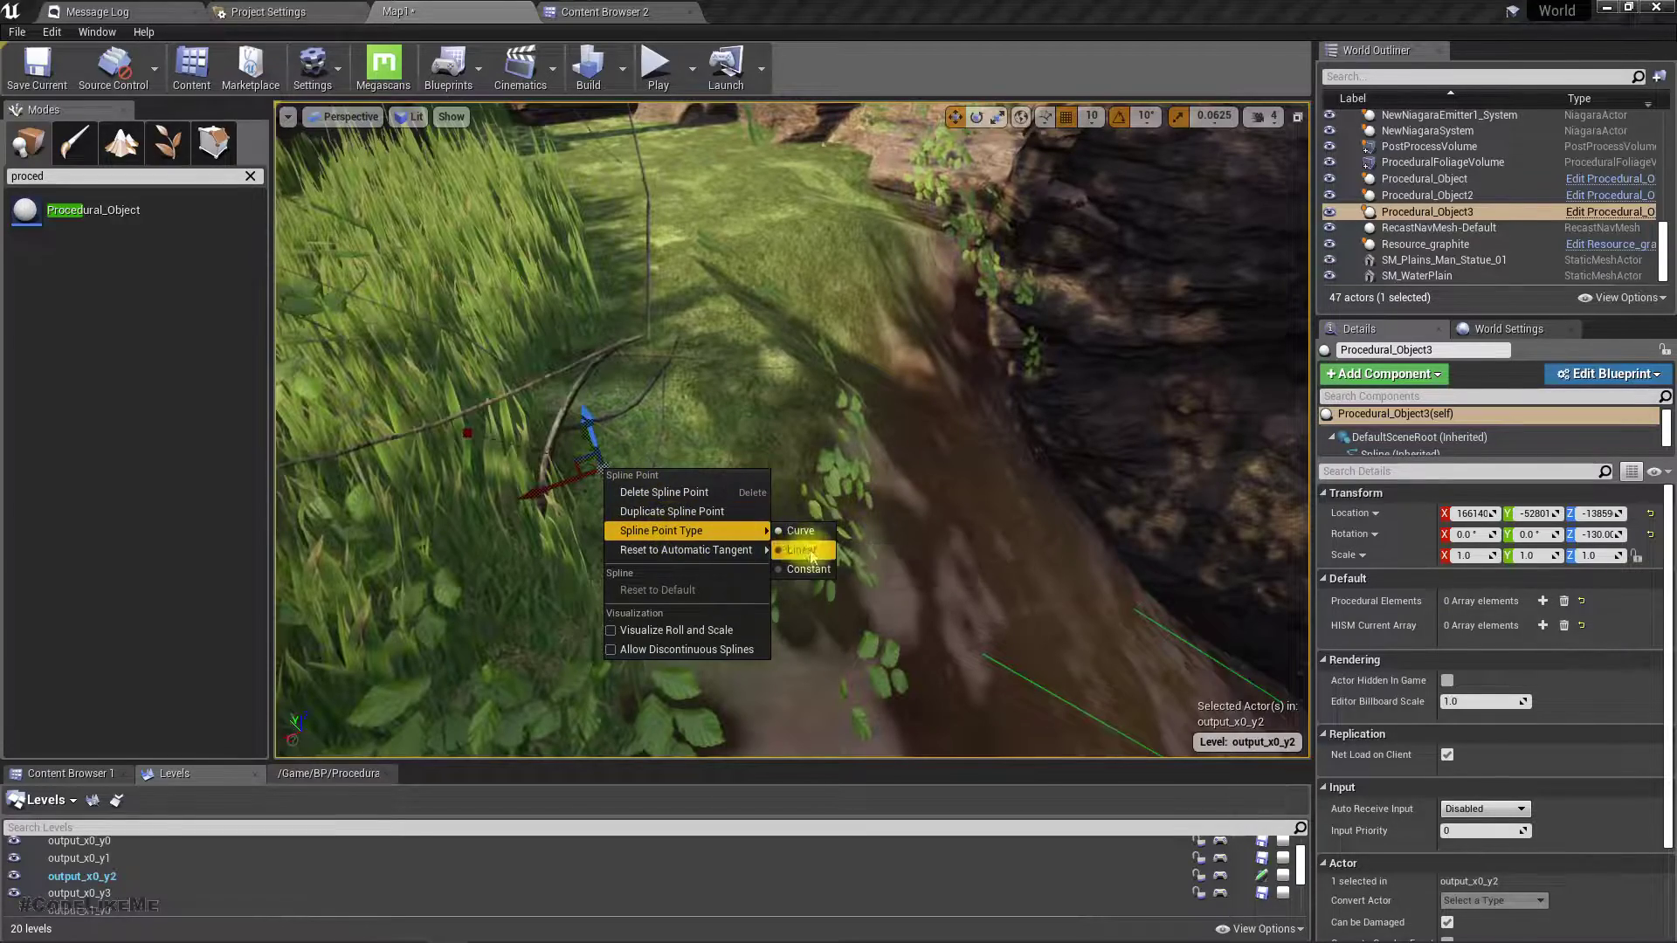
left_click(804, 550)
right_click_drag(762, 512, 786, 522)
mouse_move(865, 582)
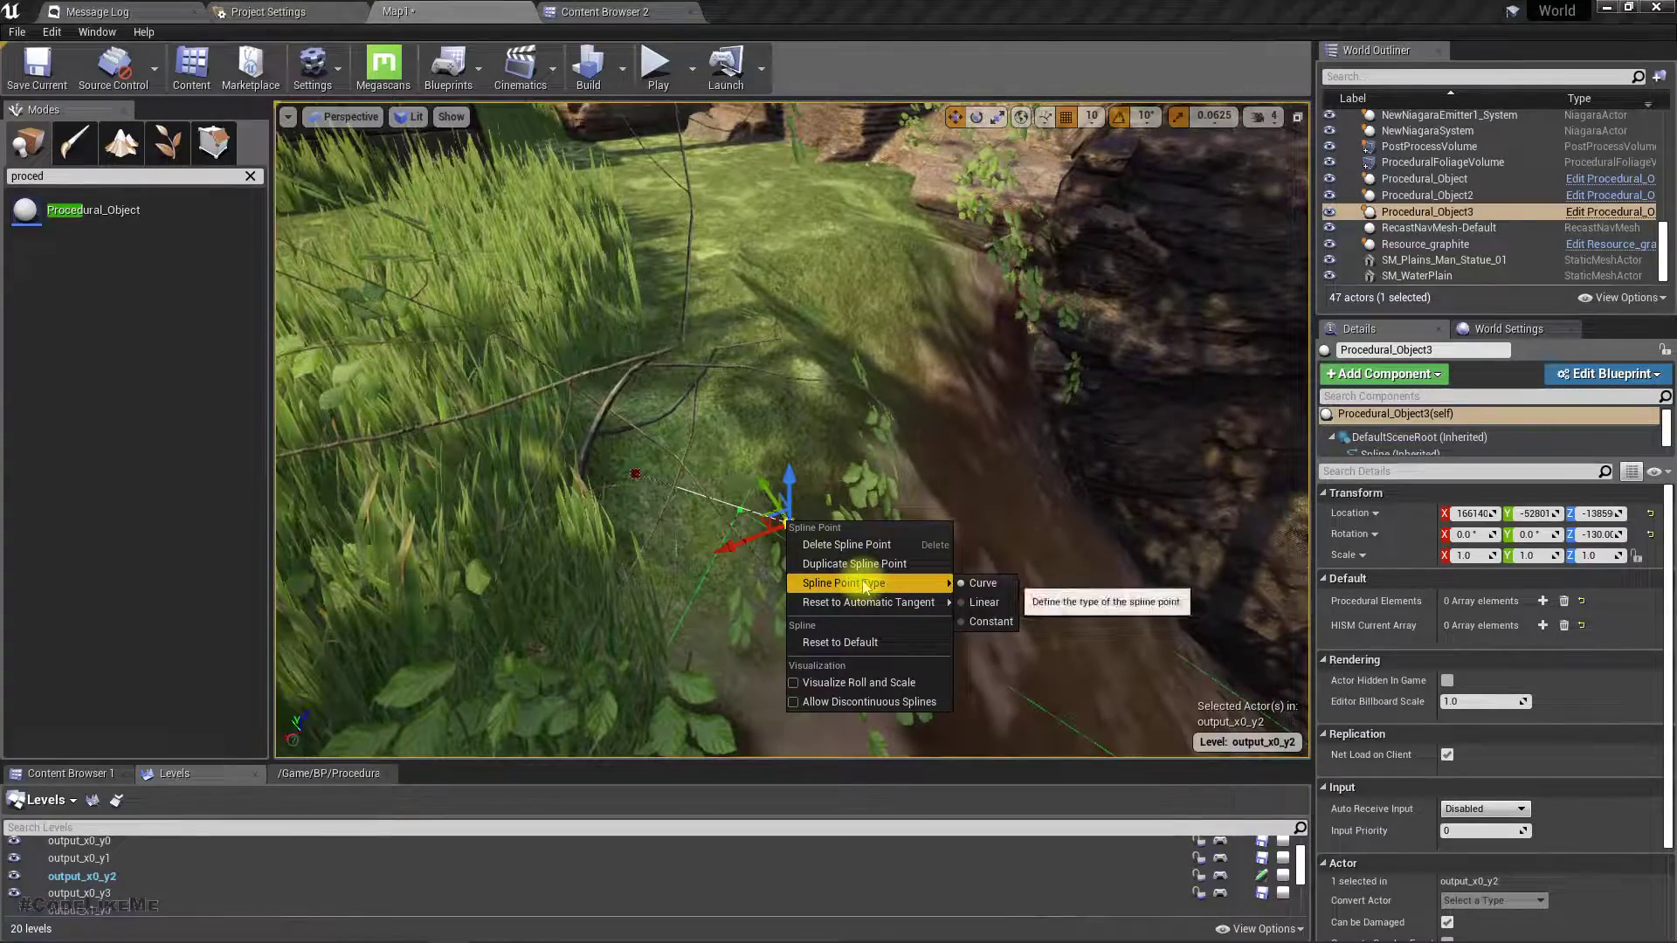
left_click(978, 590)
Move the spline's end point down the slope to the grass edge at the foot of the cliff
right_click_drag(861, 552, 810, 548)
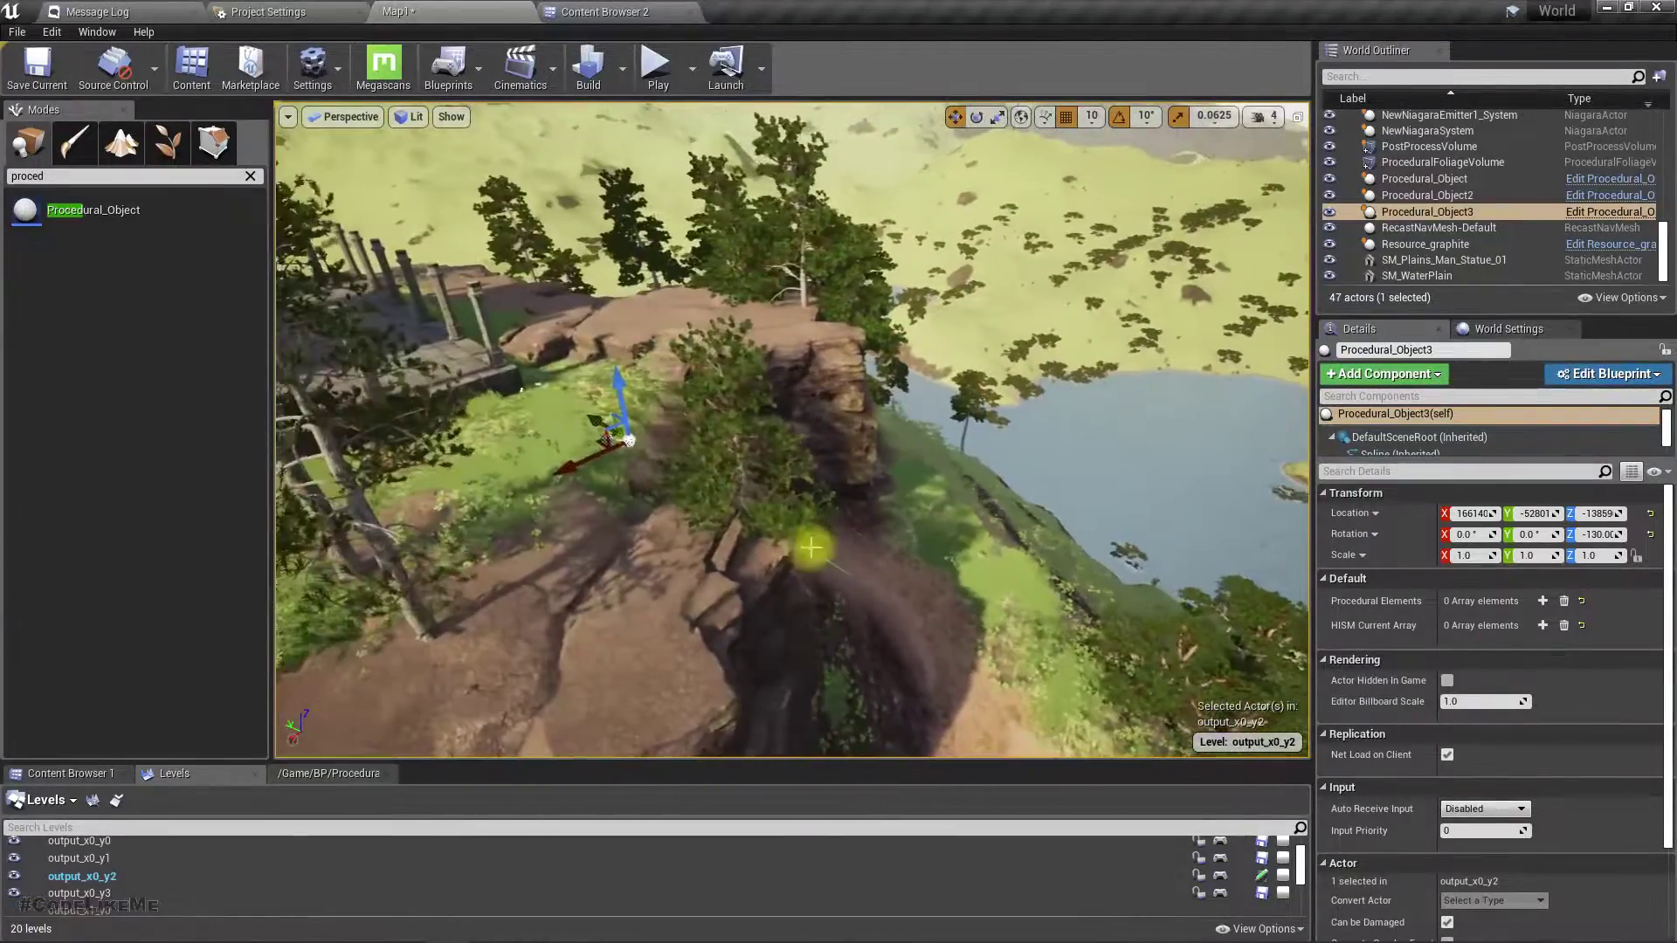
right_click_drag(661, 502, 661, 504)
right_click_drag(544, 518, 511, 441)
right_click_drag(838, 465, 831, 456)
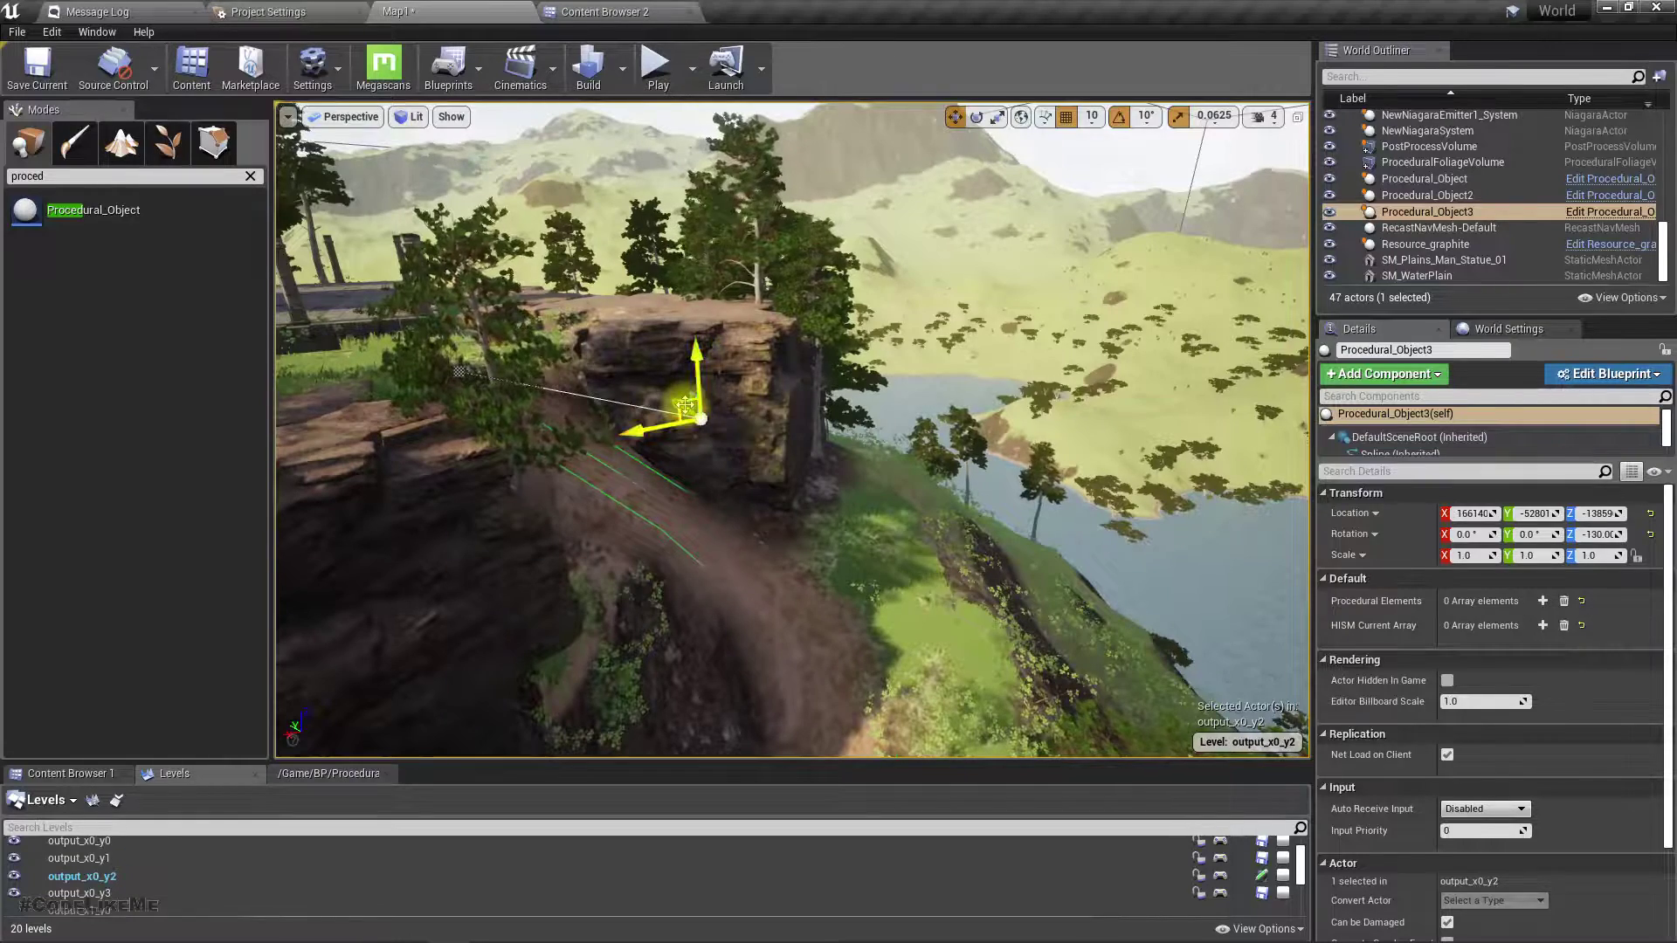
left_click_drag(711, 430, 851, 593)
right_click_drag(1078, 751, 821, 511)
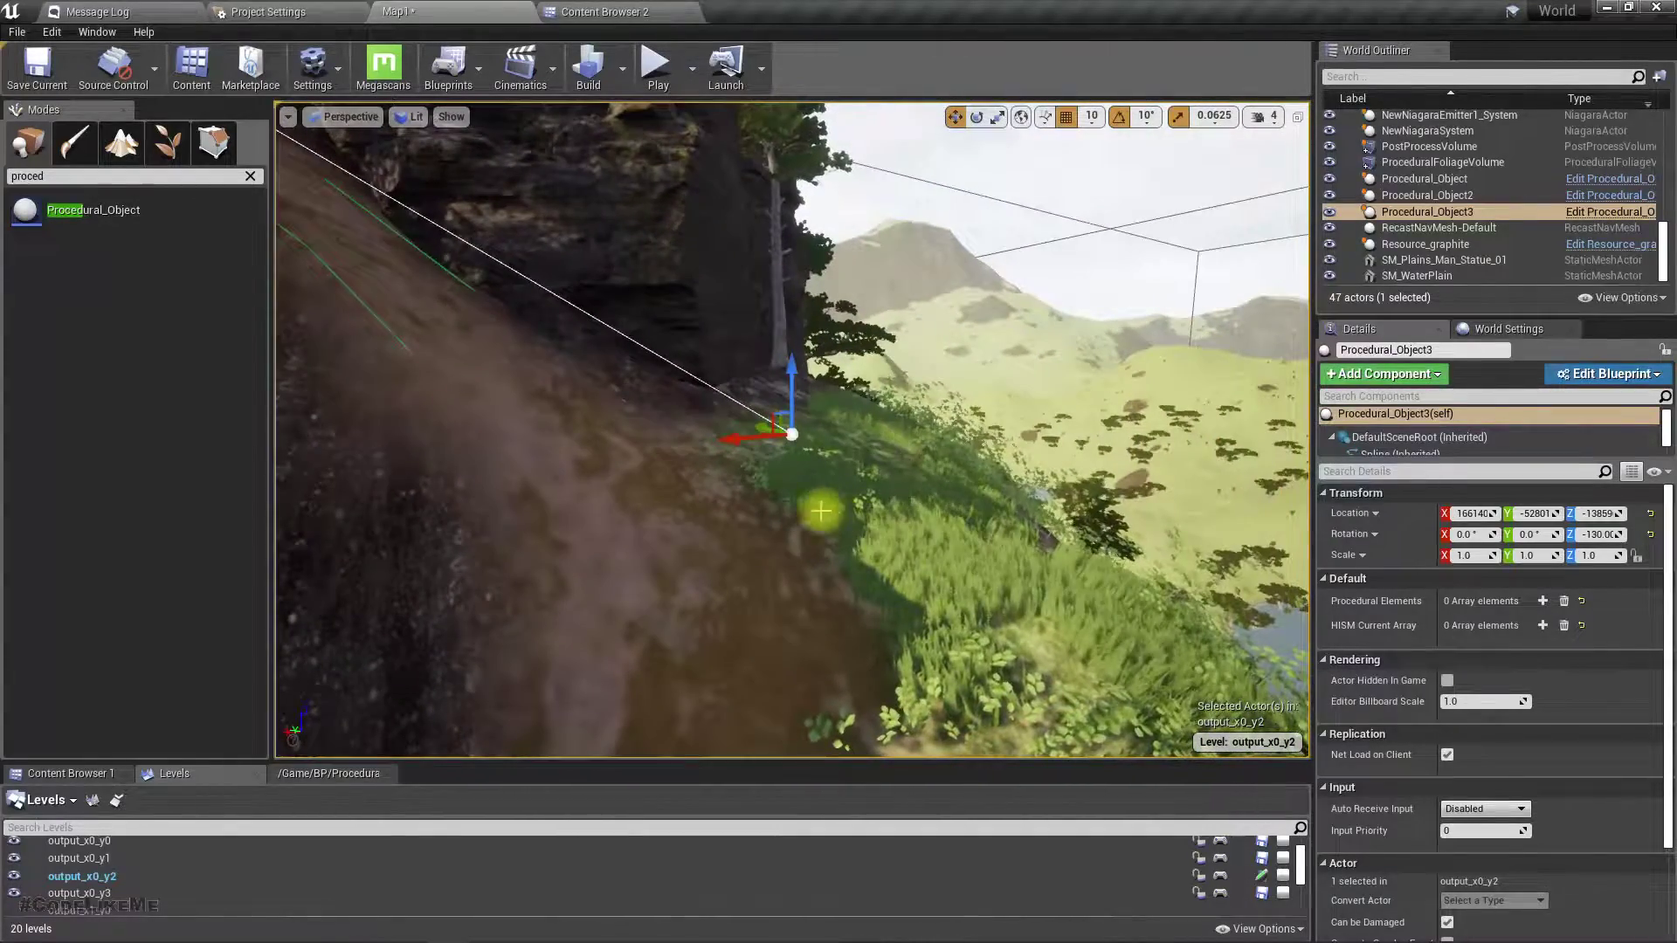
Add another spline point beyond the slope's foot and position it farther down along the dirt path
left_click(773, 431)
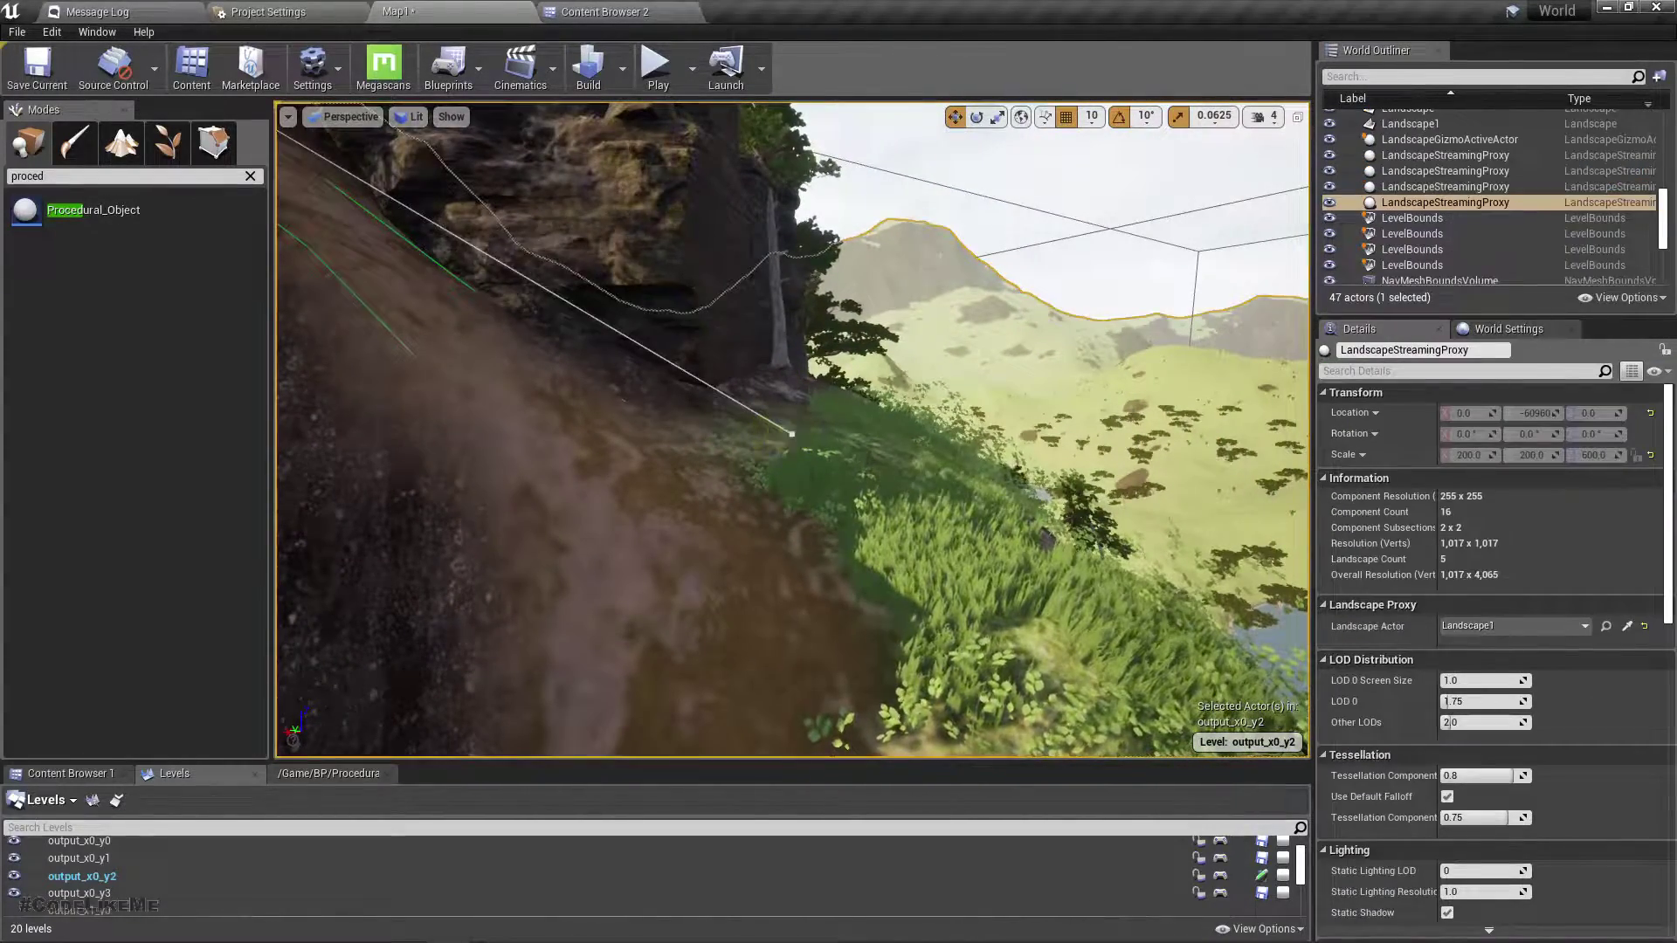
left_click(790, 434)
left_click(792, 434)
right_click_drag(791, 434, 749, 520)
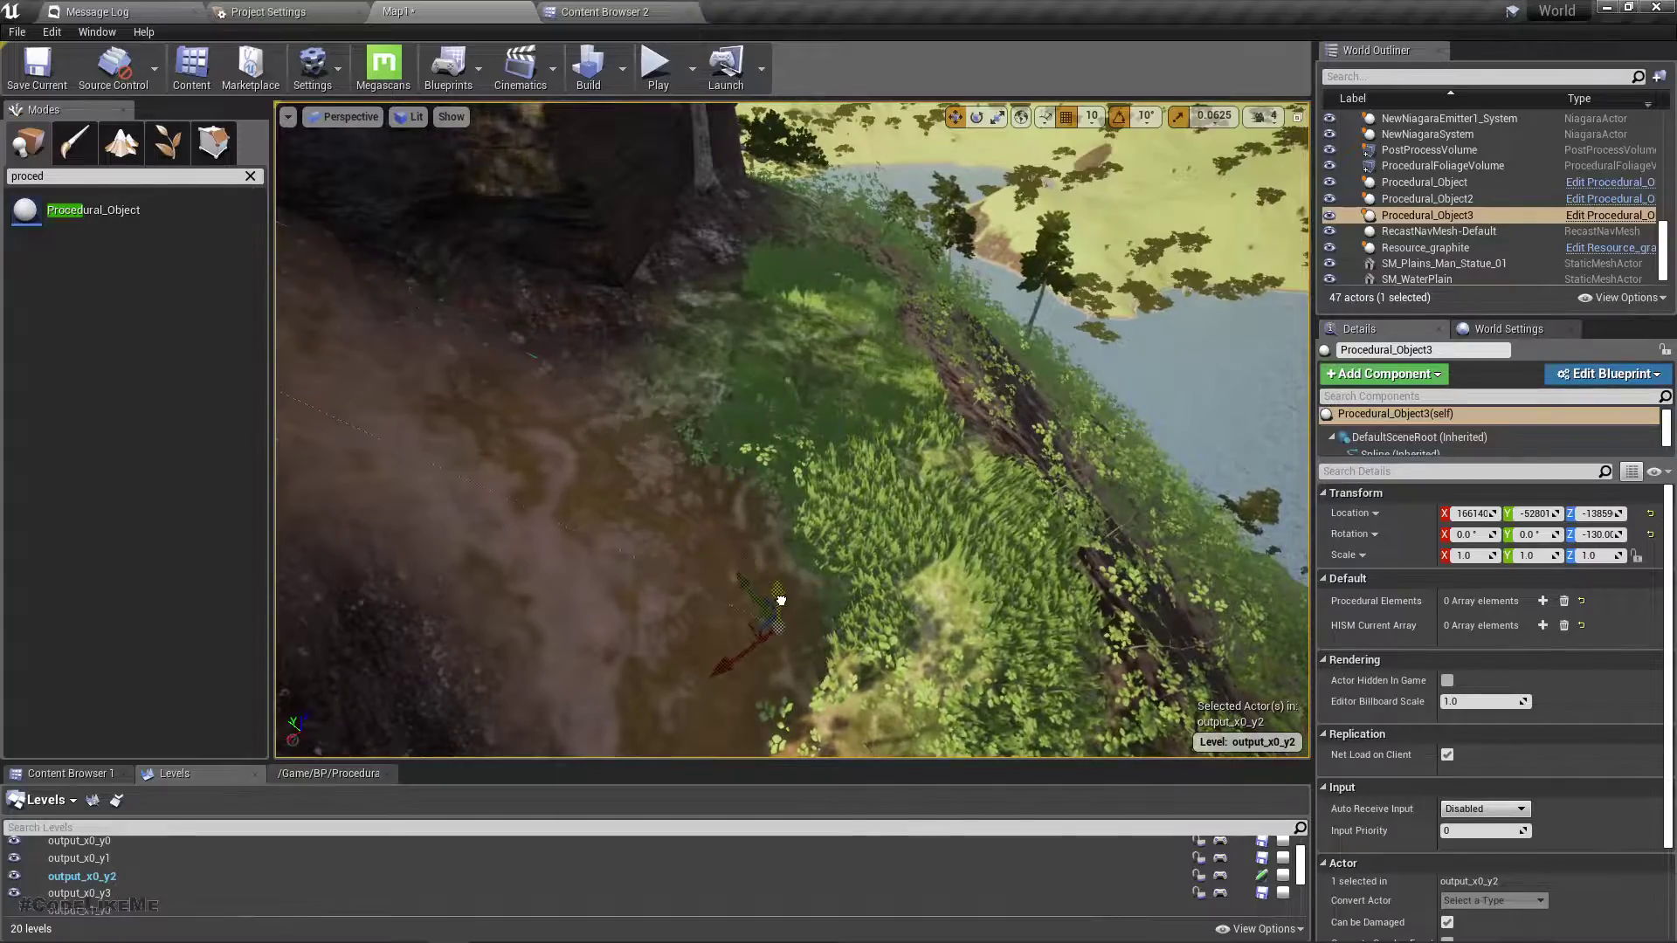
right_click_drag(801, 434, 560, 406)
right_click_drag(1013, 437, 988, 458)
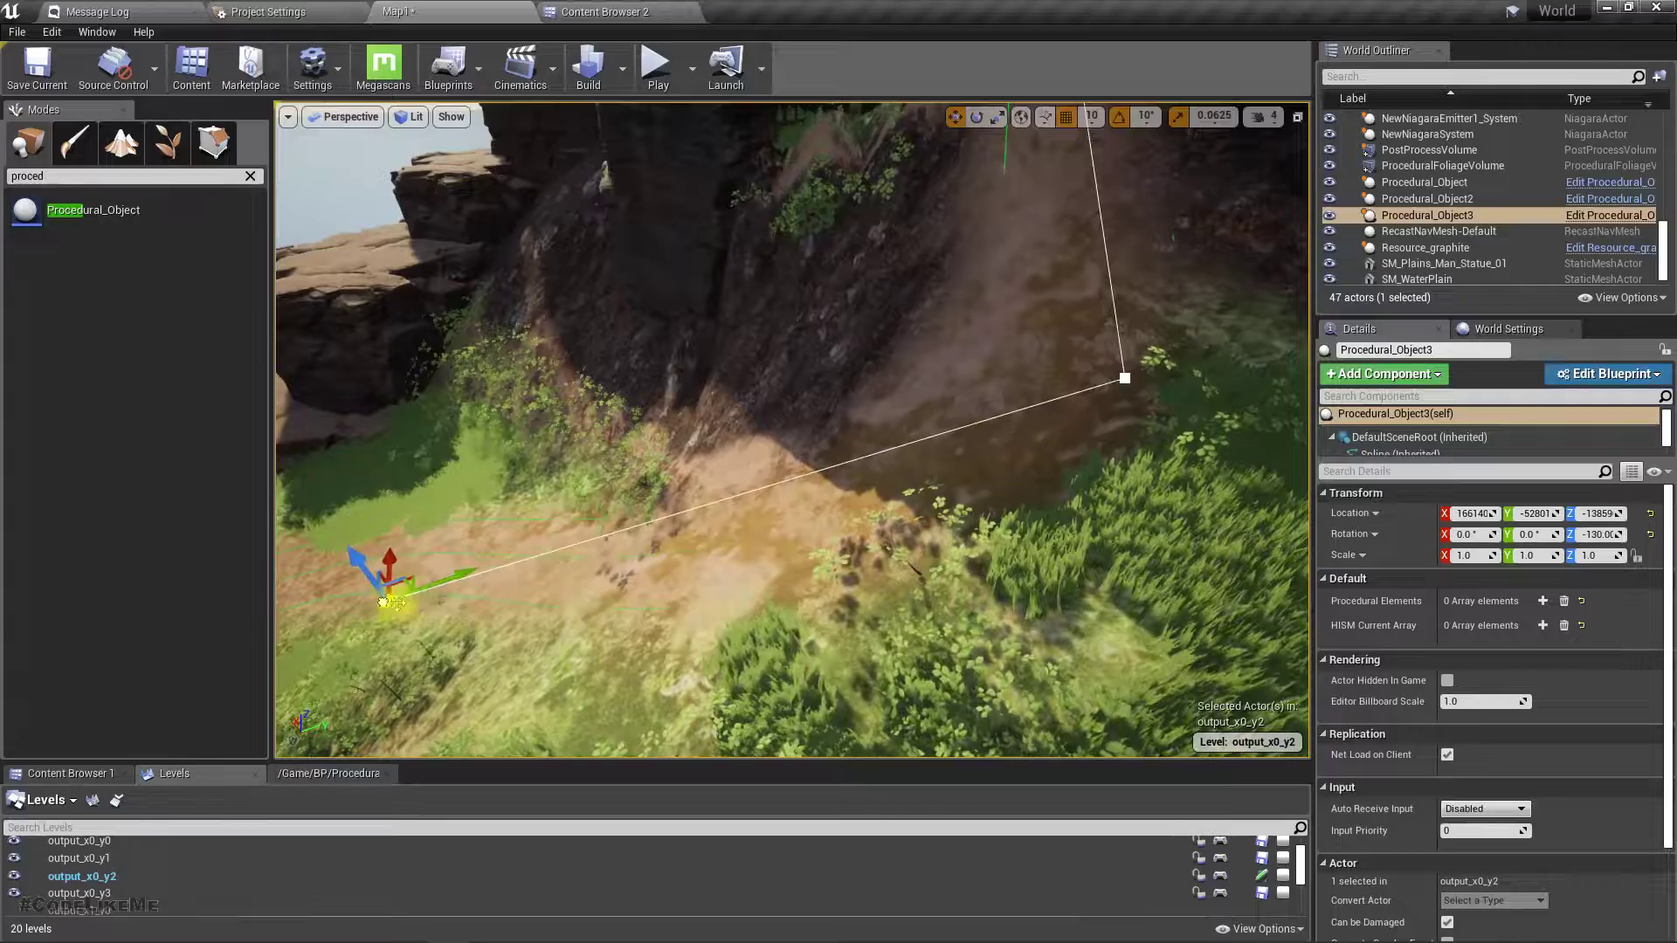
right_click_drag(389, 603, 306, 572)
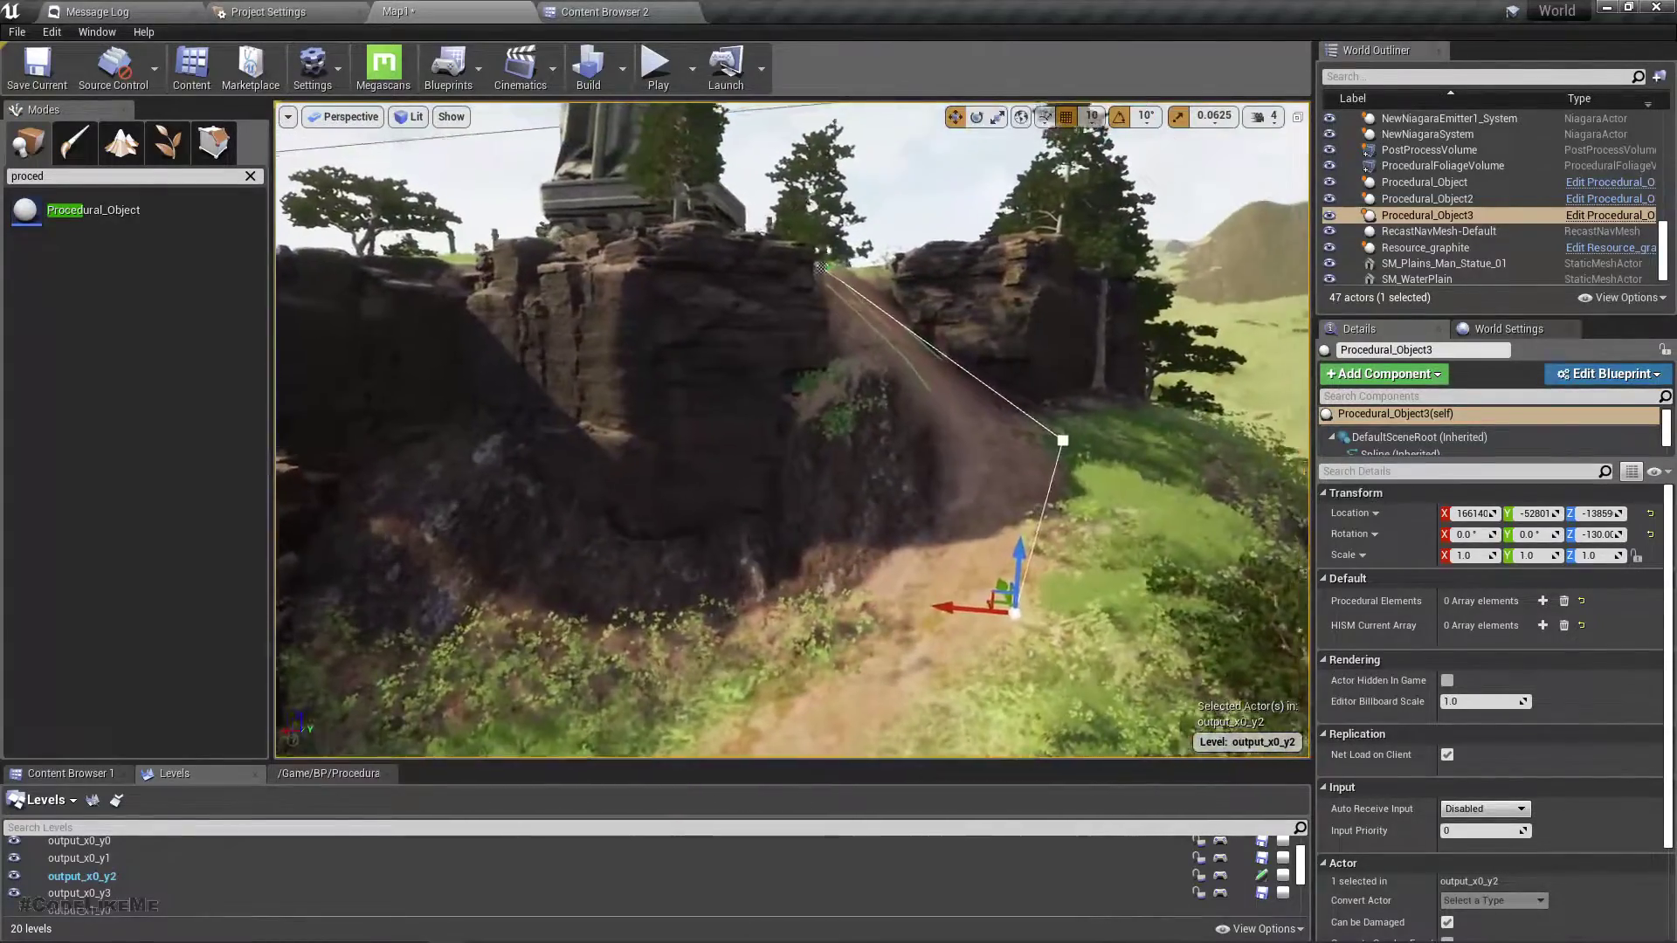
right_click_drag(759, 626, 887, 611)
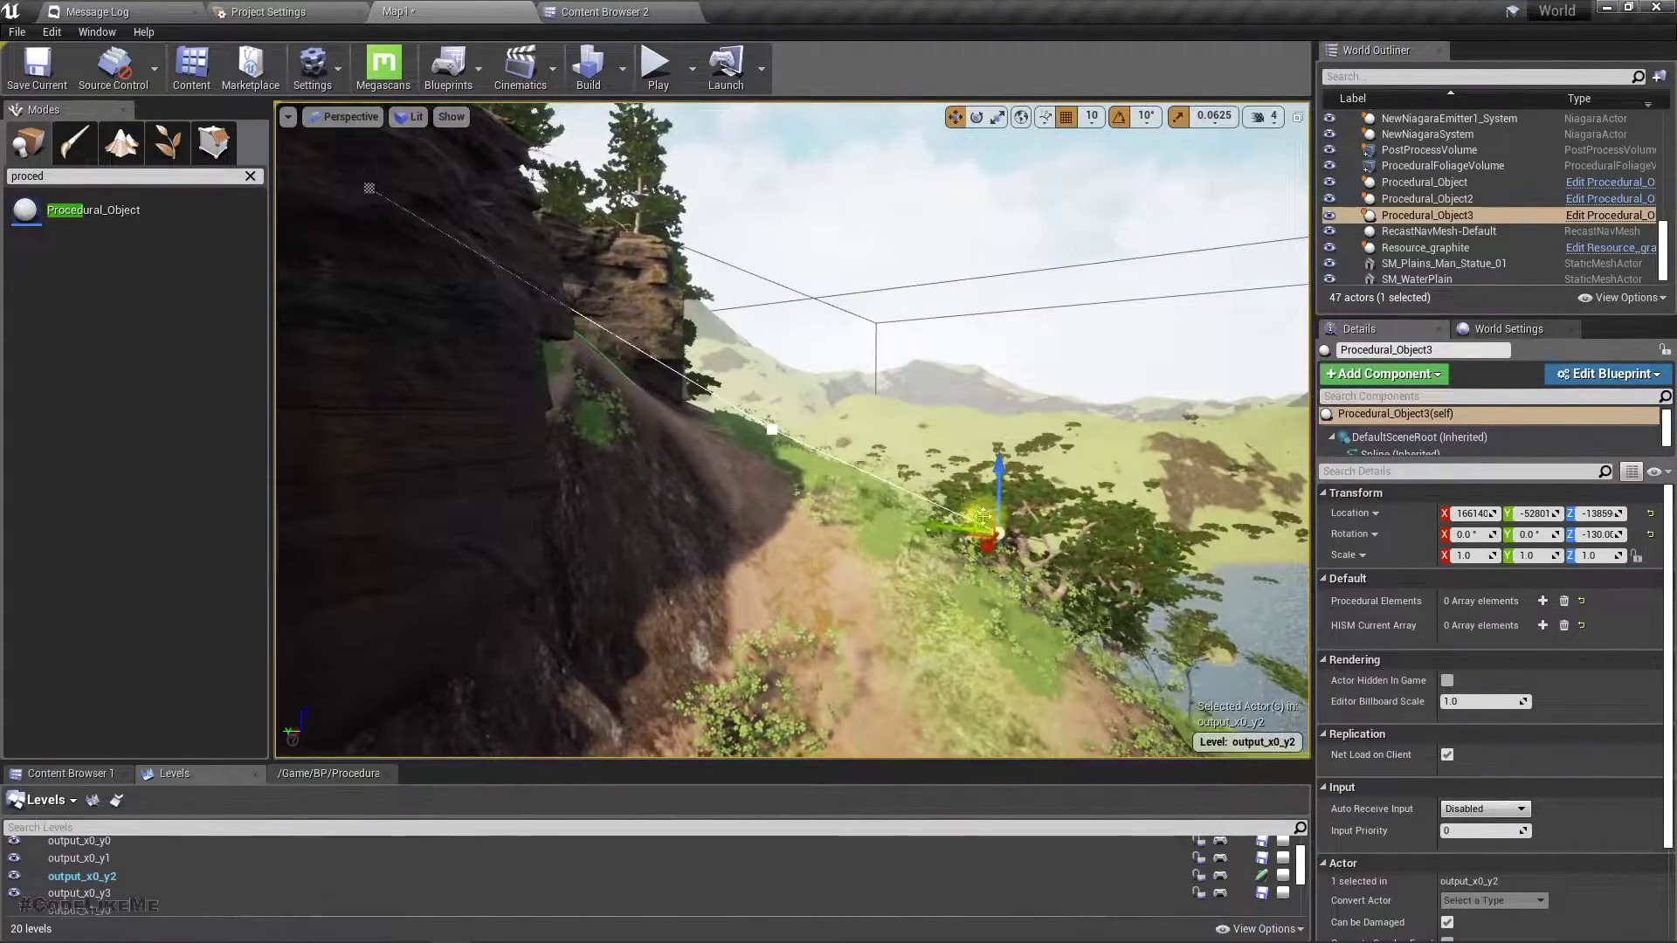
Settle the spline's end point farther down on the dirt path below the cliff
right_click_drag(972, 648, 977, 542)
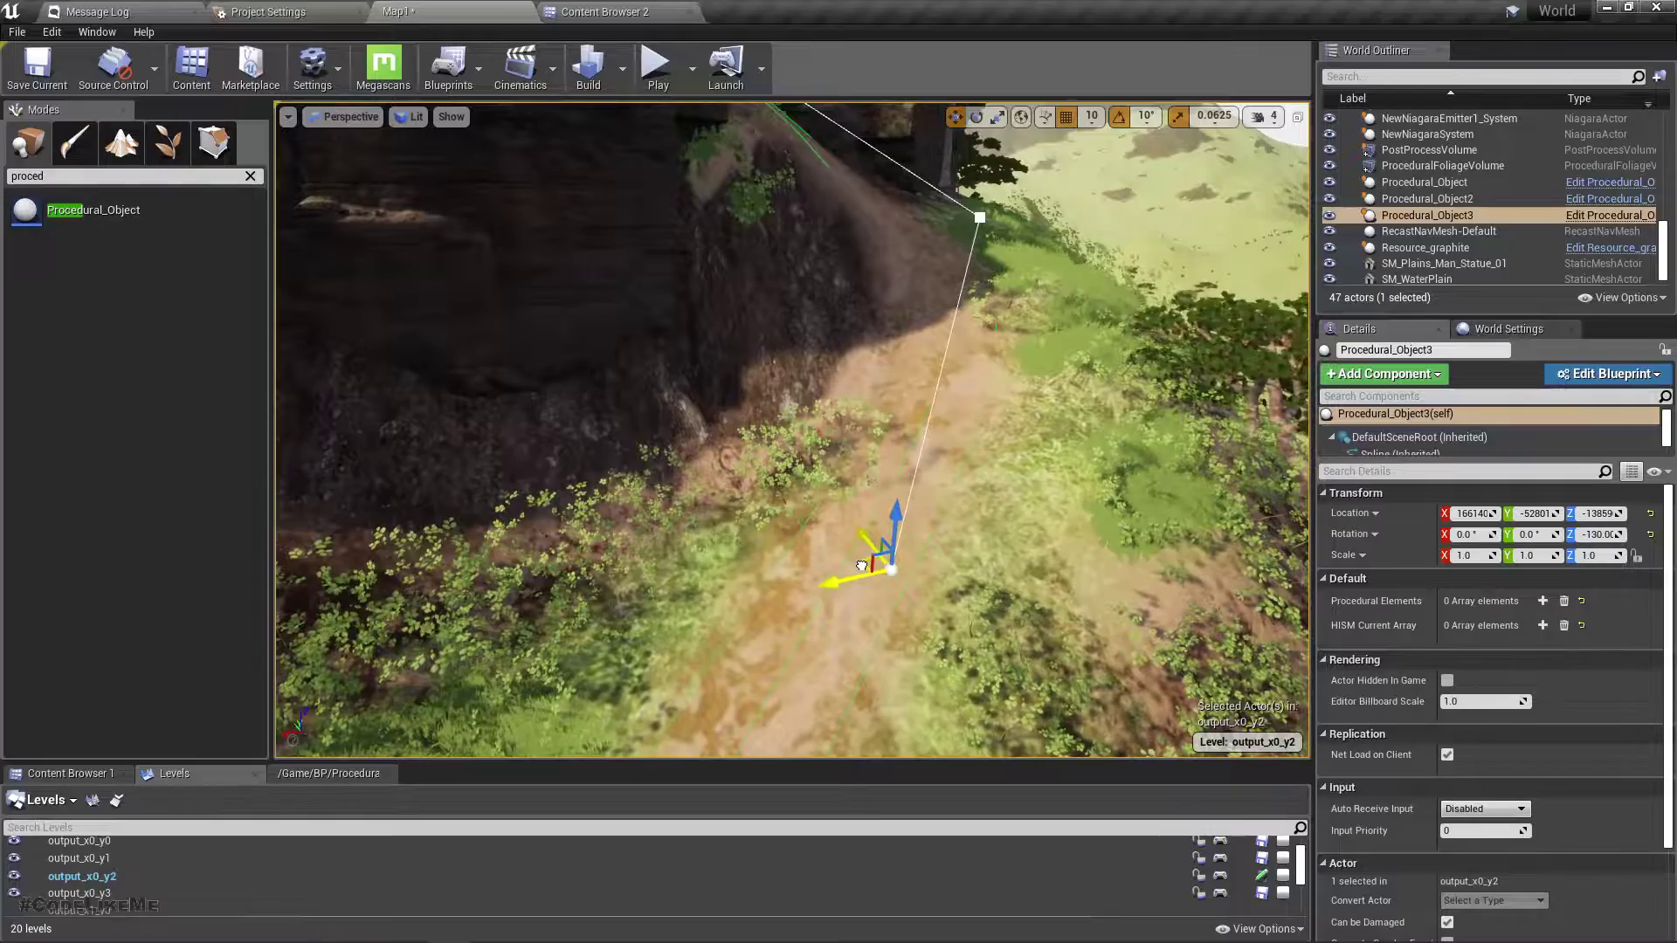
right_click_drag(954, 525, 752, 502)
right_click_drag(966, 489, 952, 493)
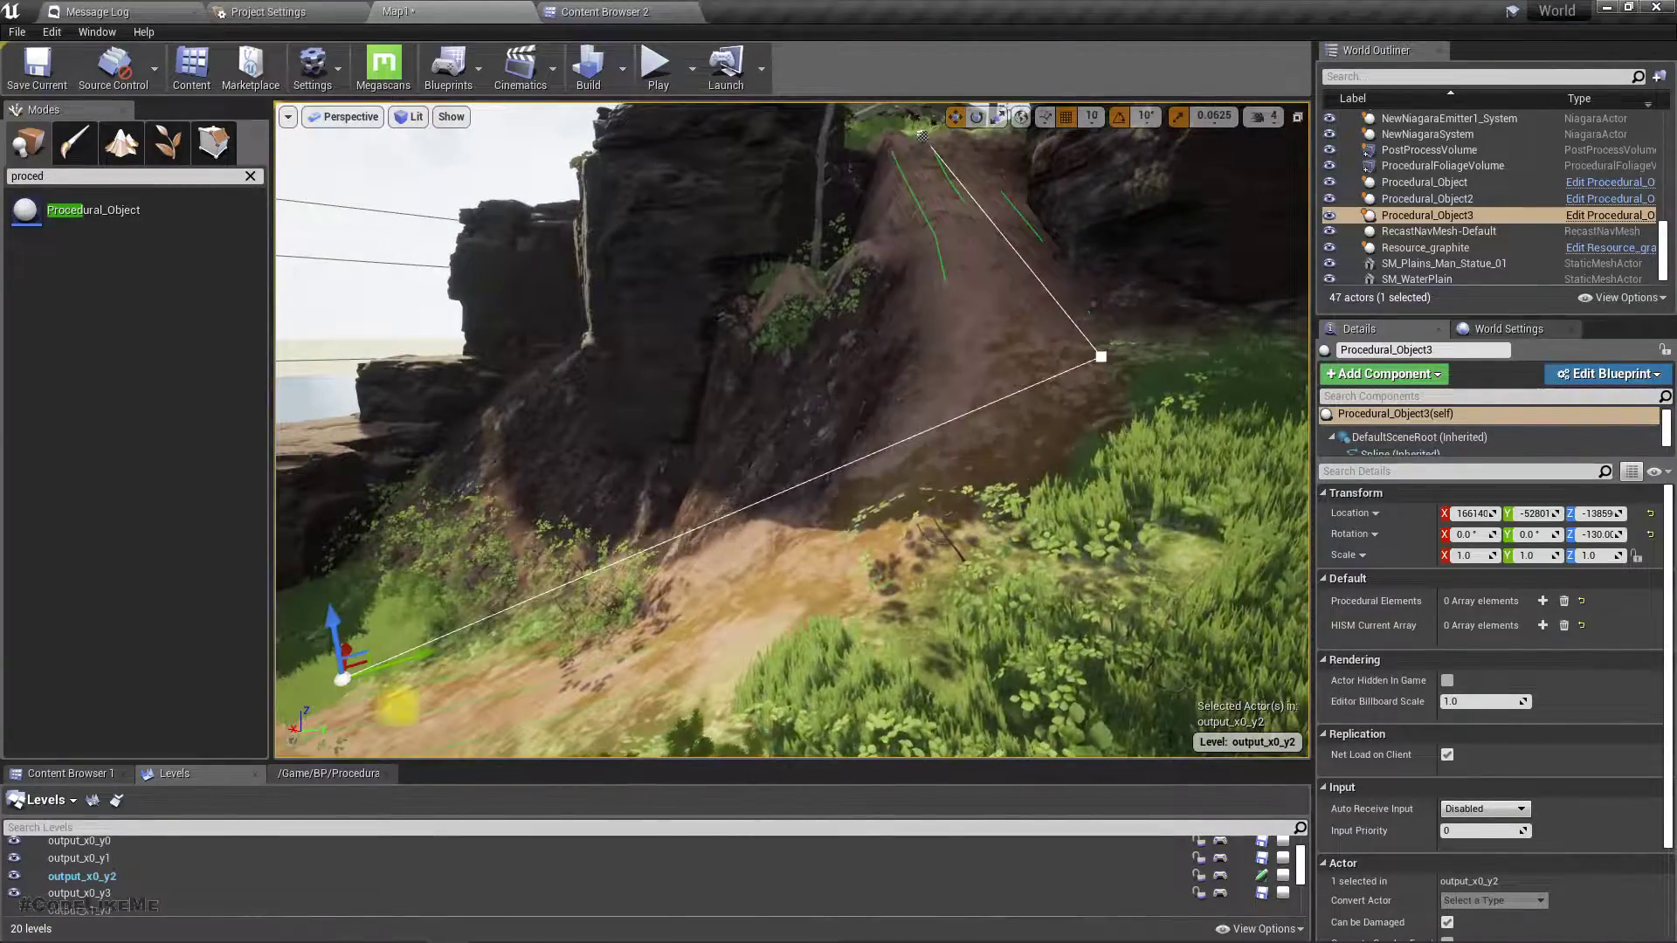
right_click_drag(548, 603, 562, 601)
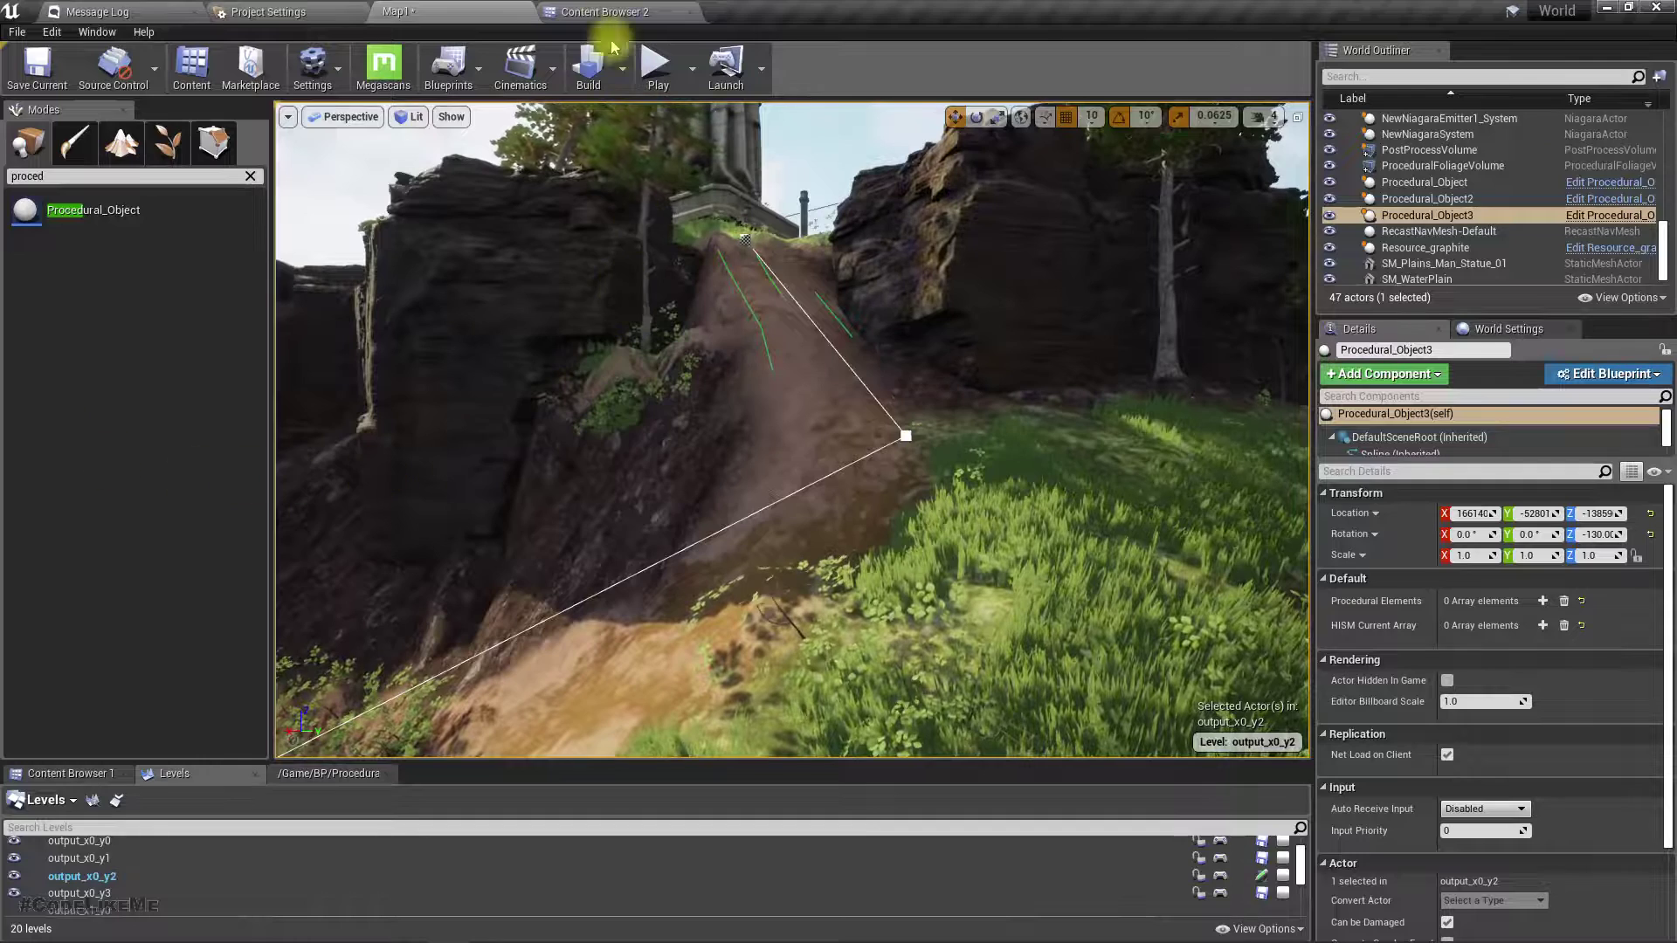
Find and select the SM_Exo_Flood_ConcStairs_STR1 static mesh among the stair assets, then return to the map
left_click(668, 12)
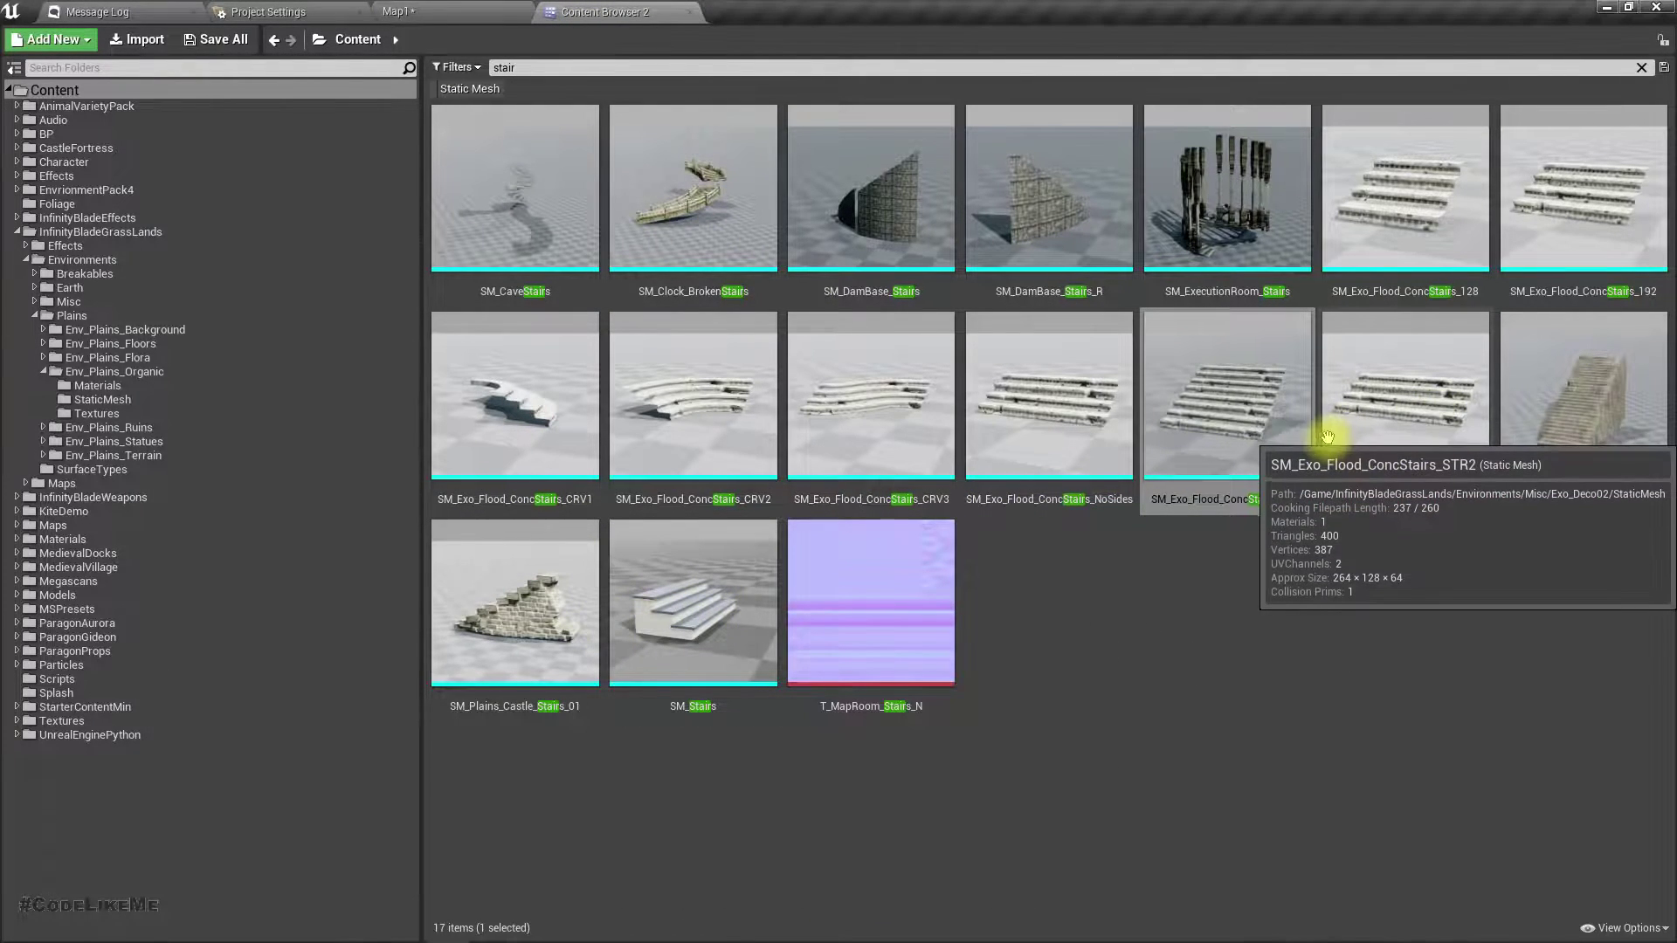
left_click(1298, 685)
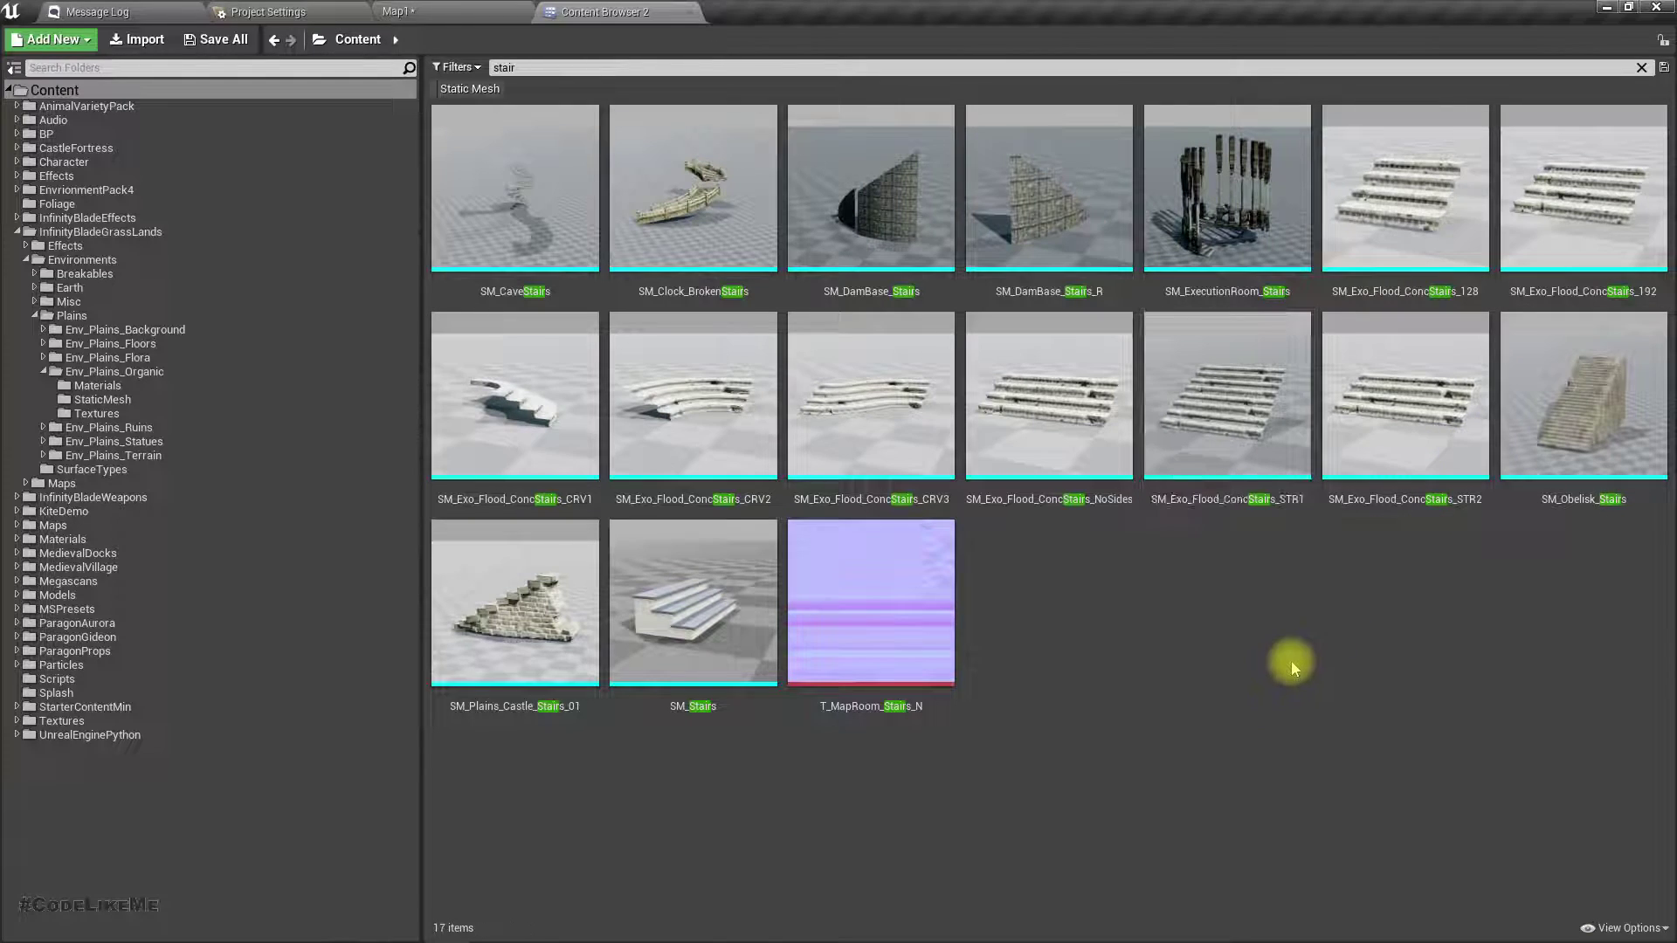
left_click(1233, 416)
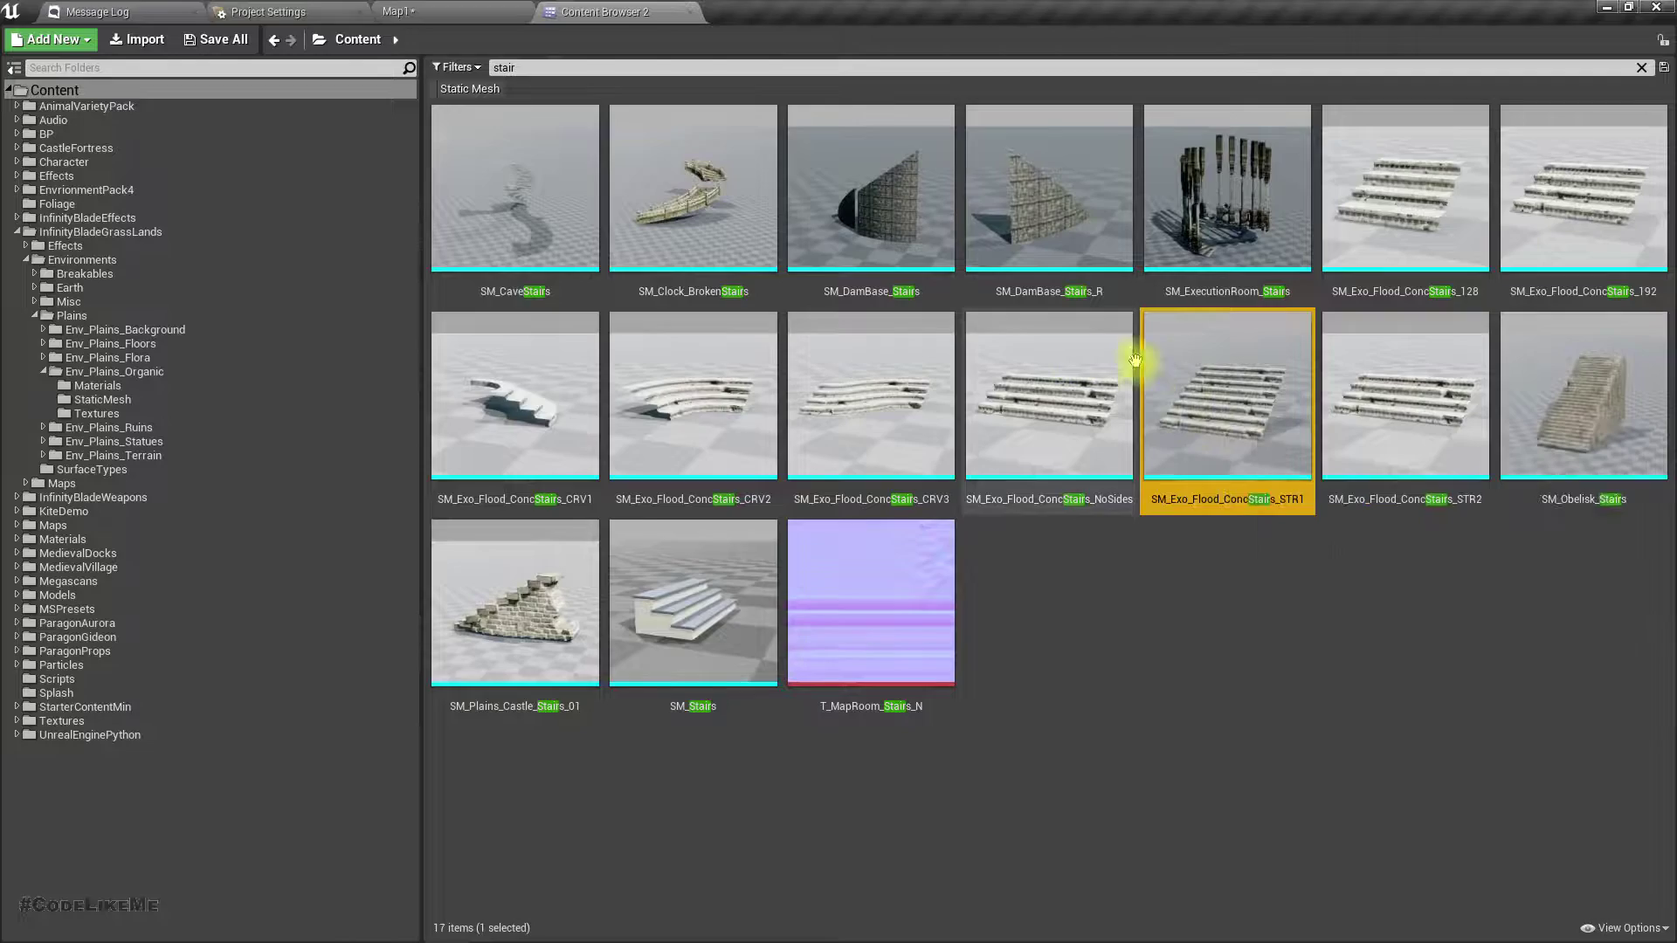
left_click(410, 11)
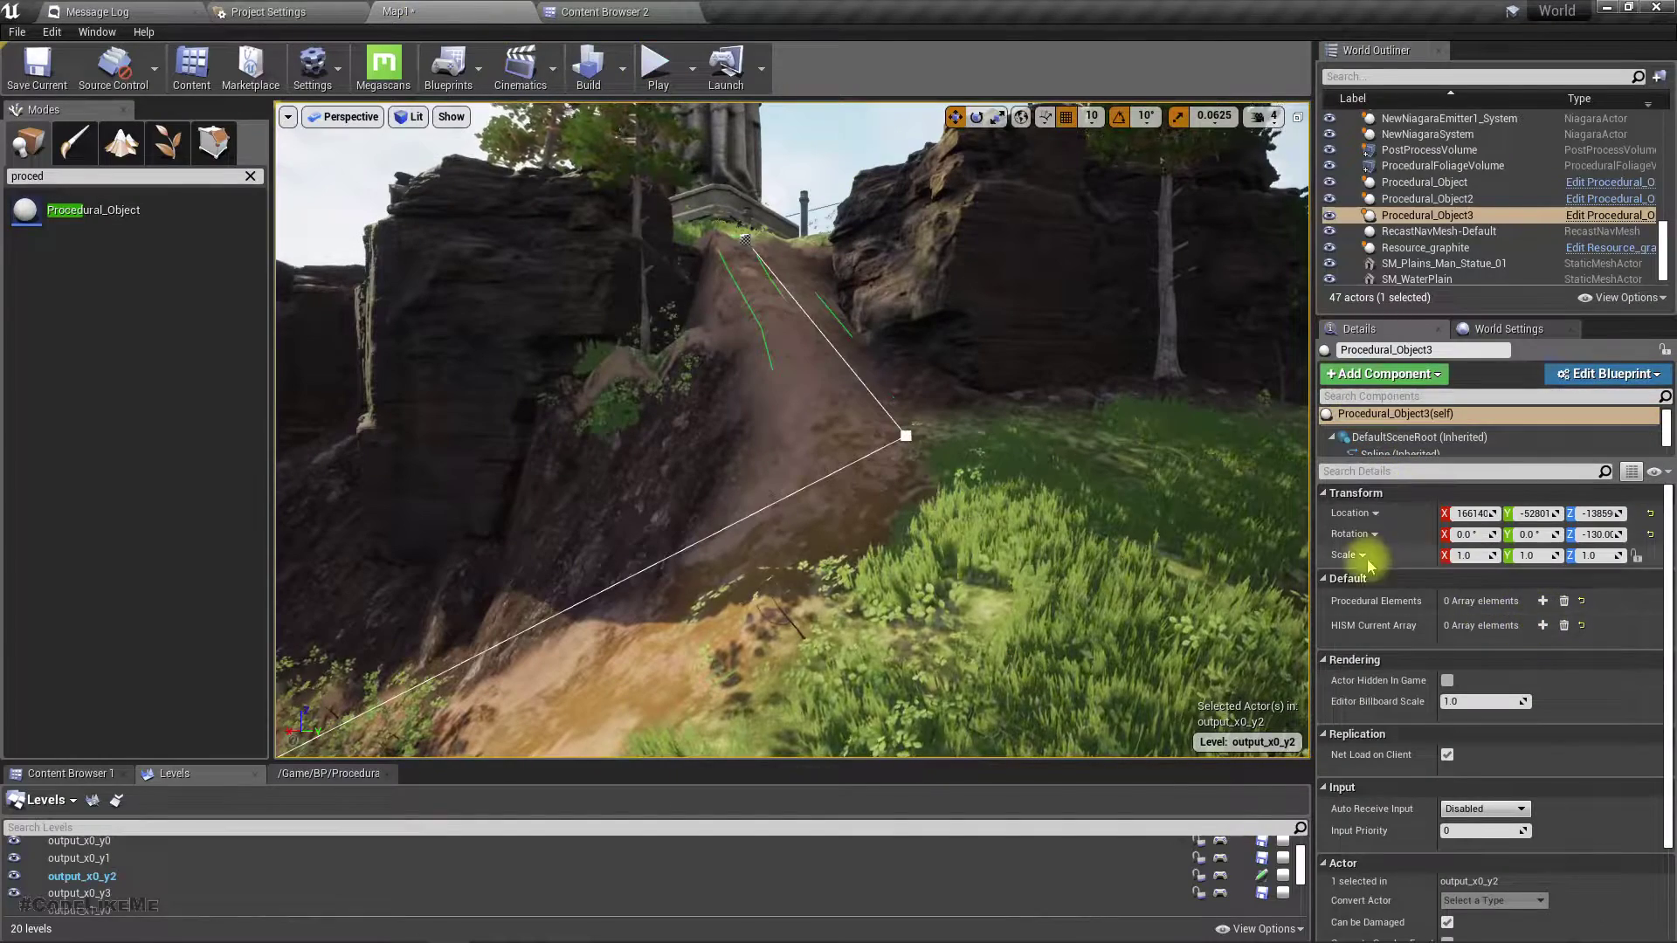
Add a procedural element with one mesh entry to the object and assign SM_Exo_Flood_ConcStairs_STR1 to it
left_click(1541, 602)
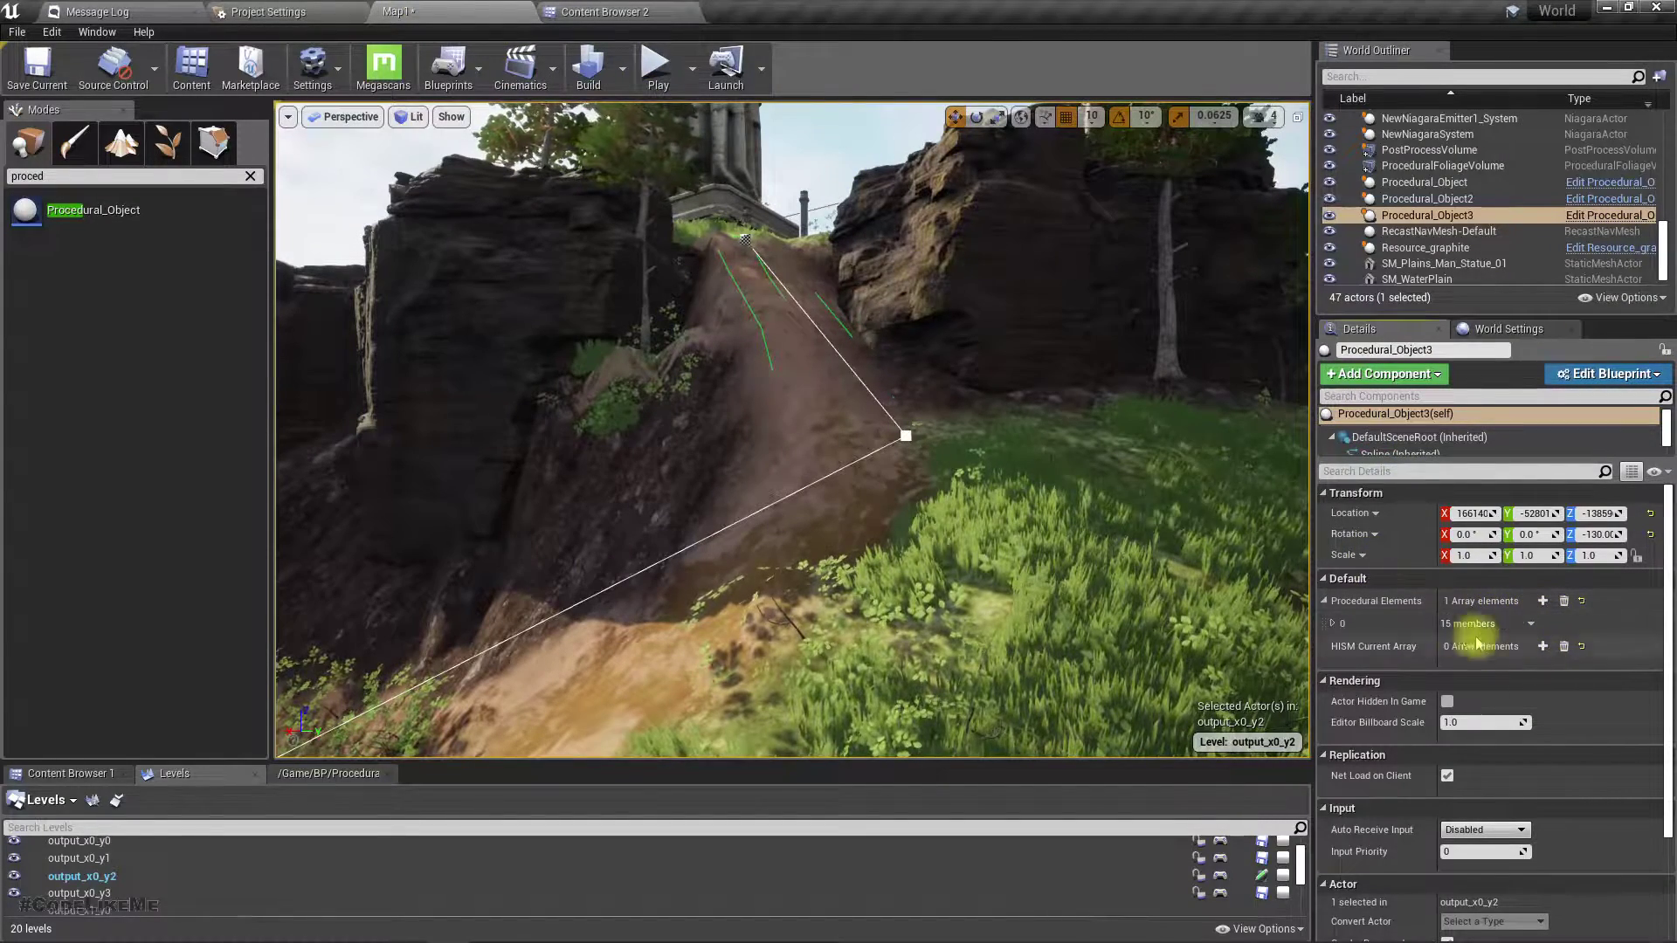
left_click(1334, 624)
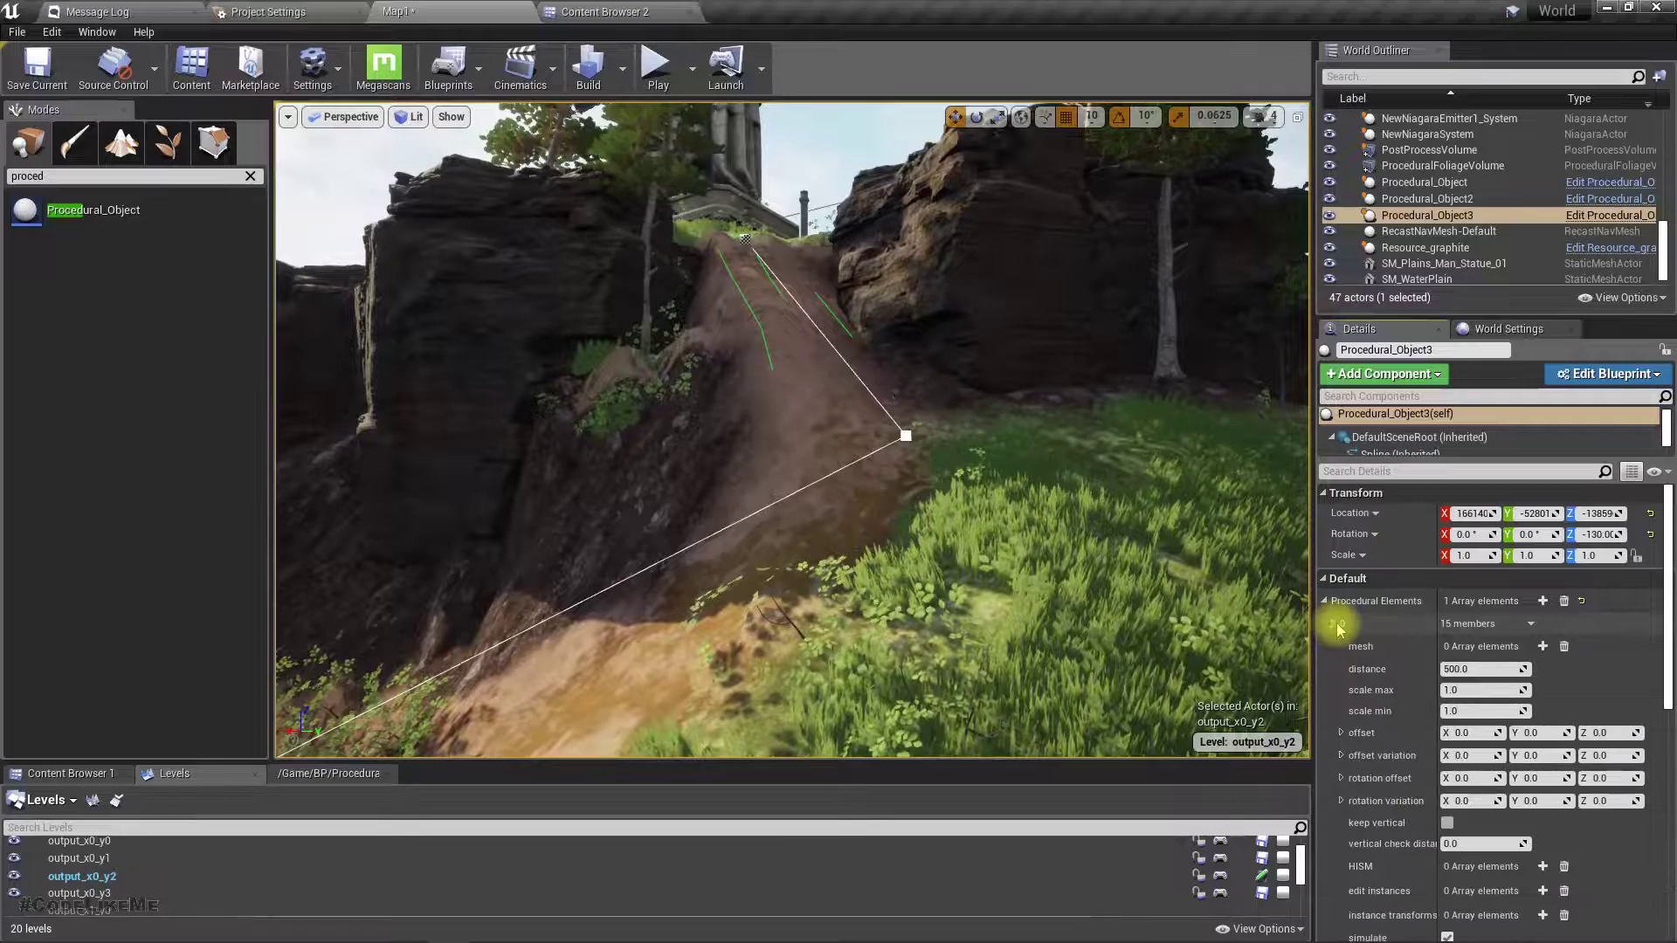
left_click(1542, 647)
left_click(593, 10)
left_click_drag(1284, 468, 1397, 694)
right_click_drag(1035, 566, 996, 546)
key("w")
right_click_drag(751, 415, 1142, 655)
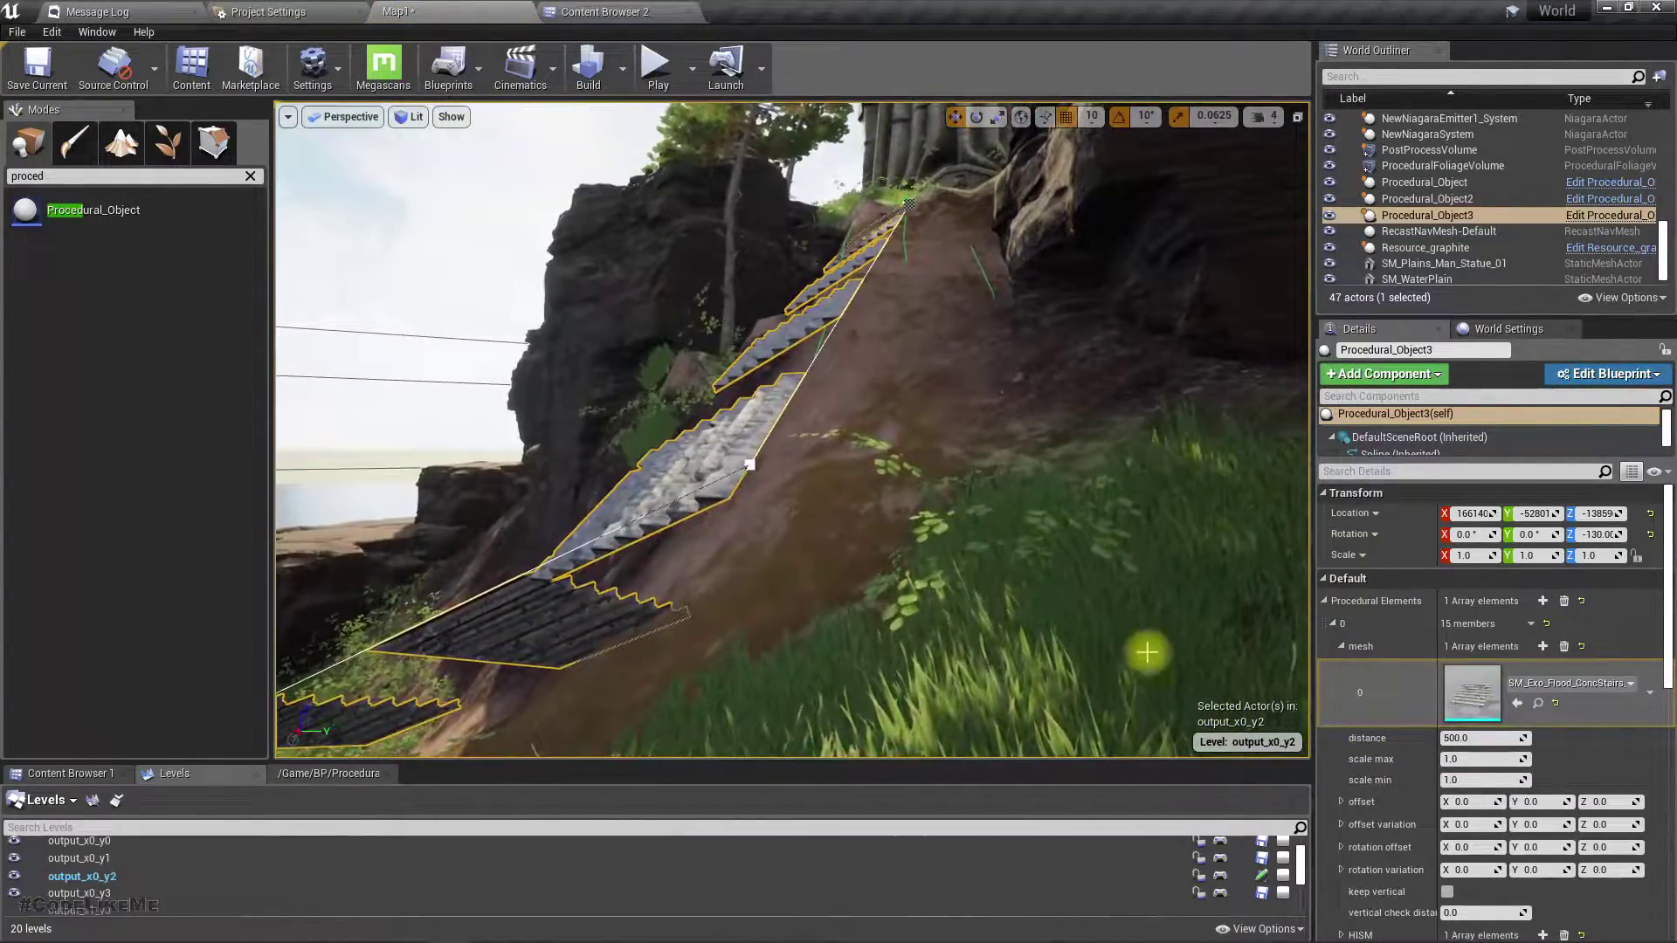
Enable the keep vertical option for the stair element
left_click(1449, 891)
right_click_drag(1108, 700, 1000, 747)
key("a")
key("d")
key("w")
key("d")
Set the stair element's rotation offset around Z to -90
left_click(1605, 849)
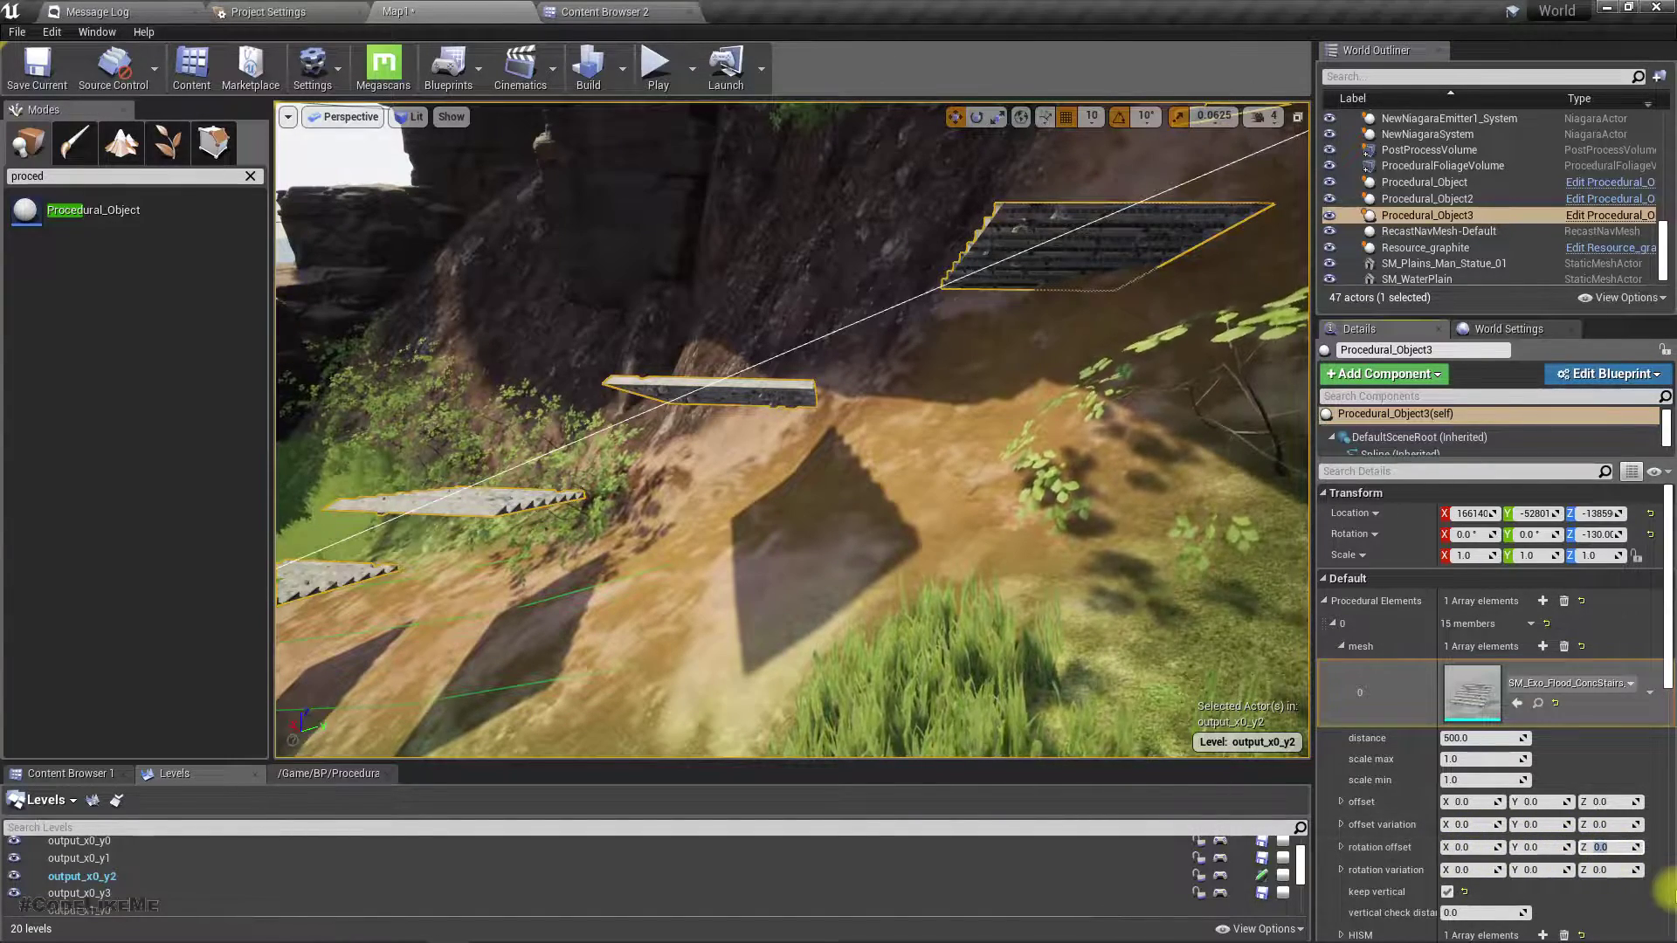
key("Return")
type("-90")
key("Return")
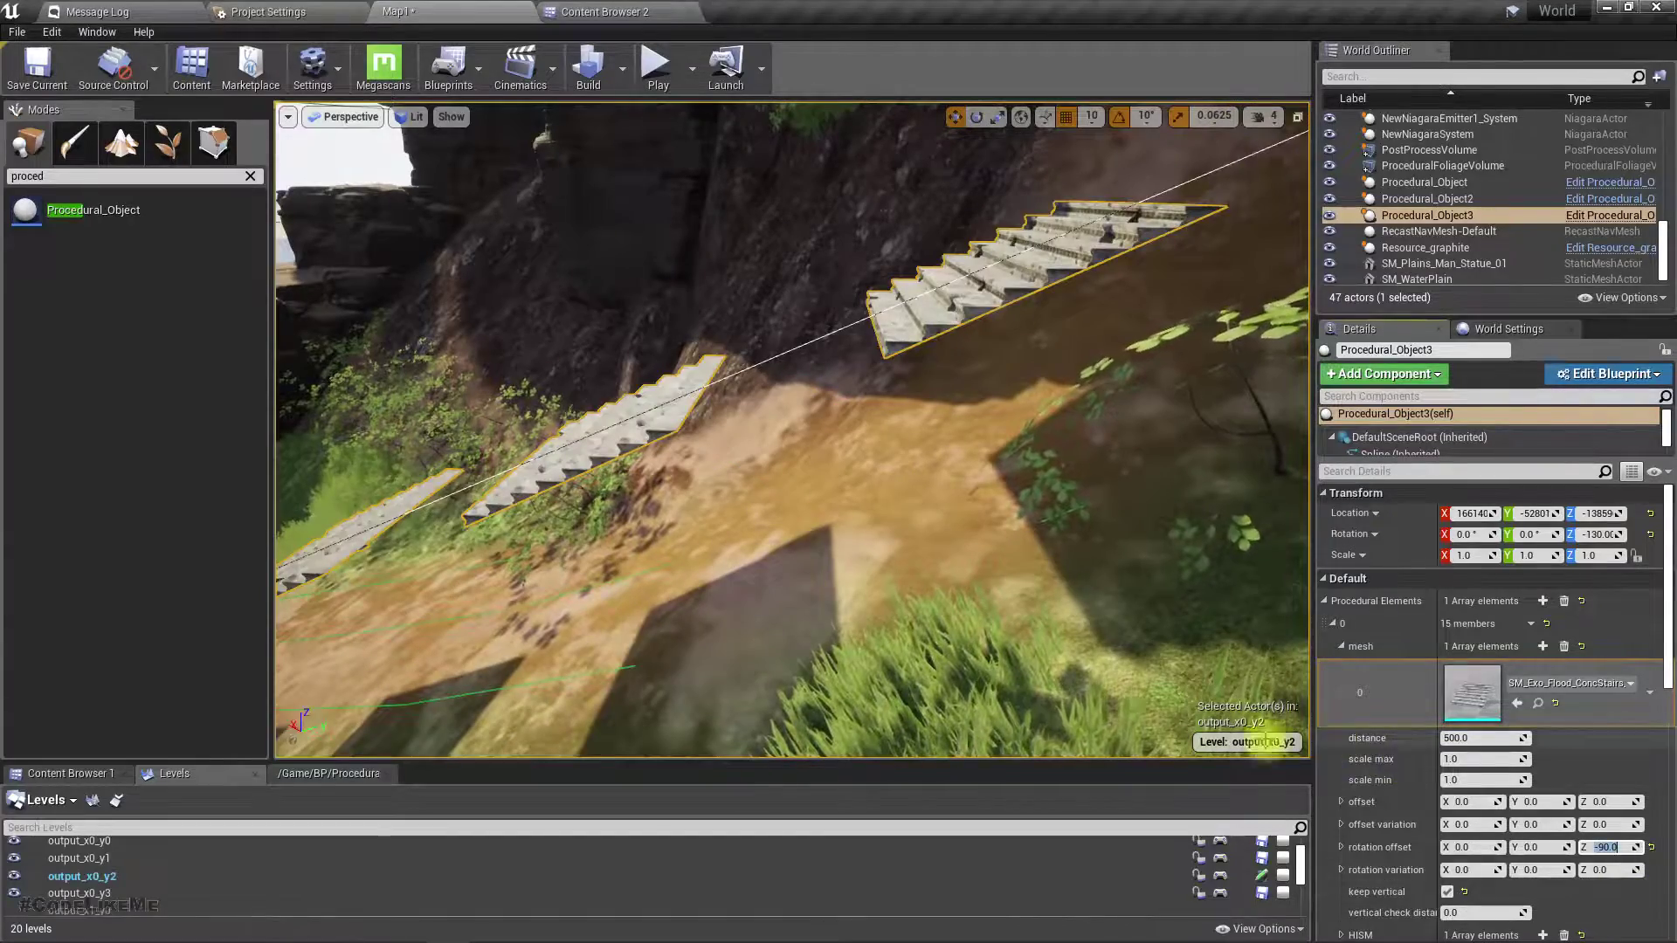
Reduce the stair element's distance to 255.46373 so the stair pieces join into a continuous flight
right_click_drag(793, 429, 1051, 588)
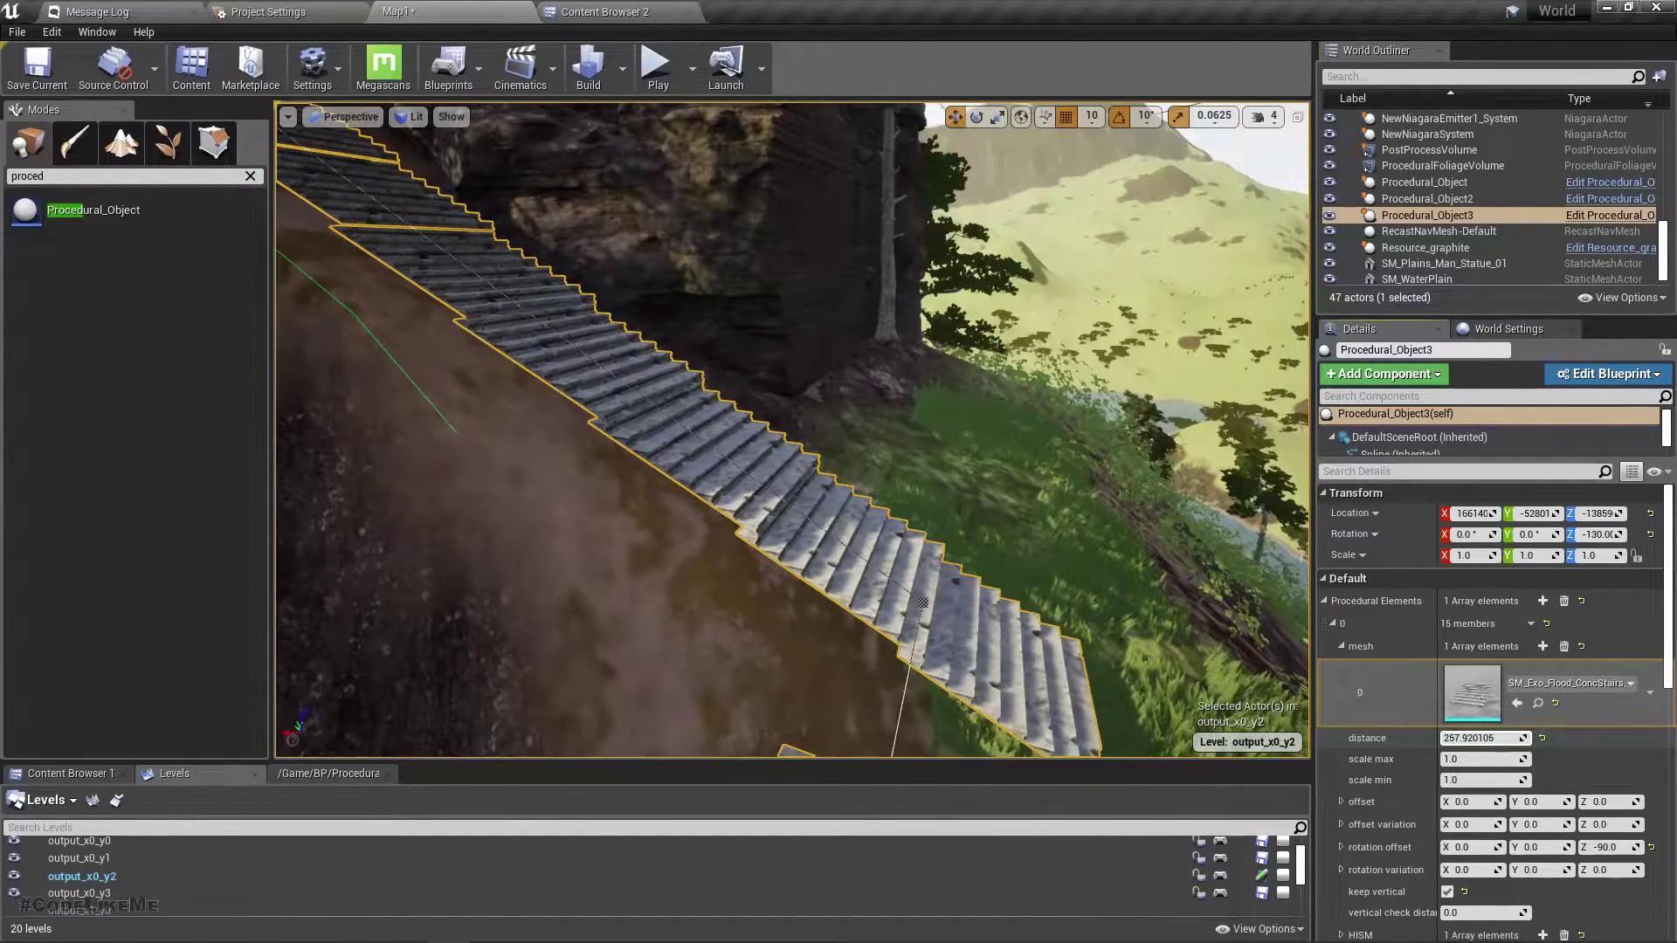
right_click_drag(922, 603, 879, 218)
right_click_drag(871, 378, 961, 602)
right_click_drag(804, 304, 743, 611)
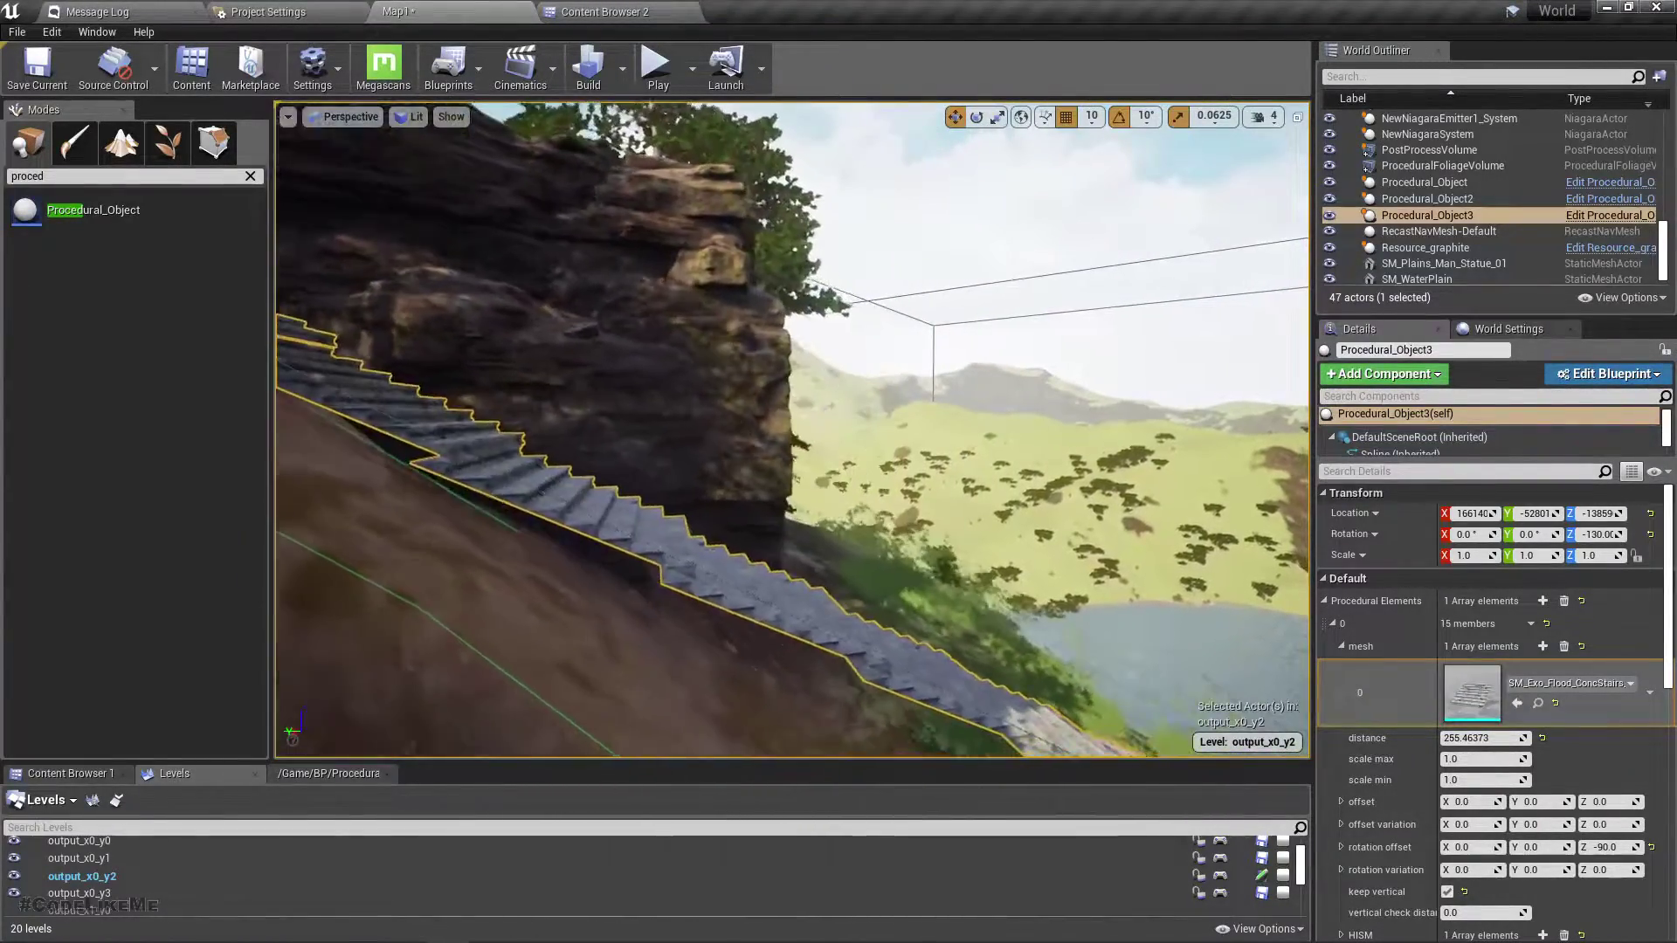
right_click_drag(742, 612, 642, 610)
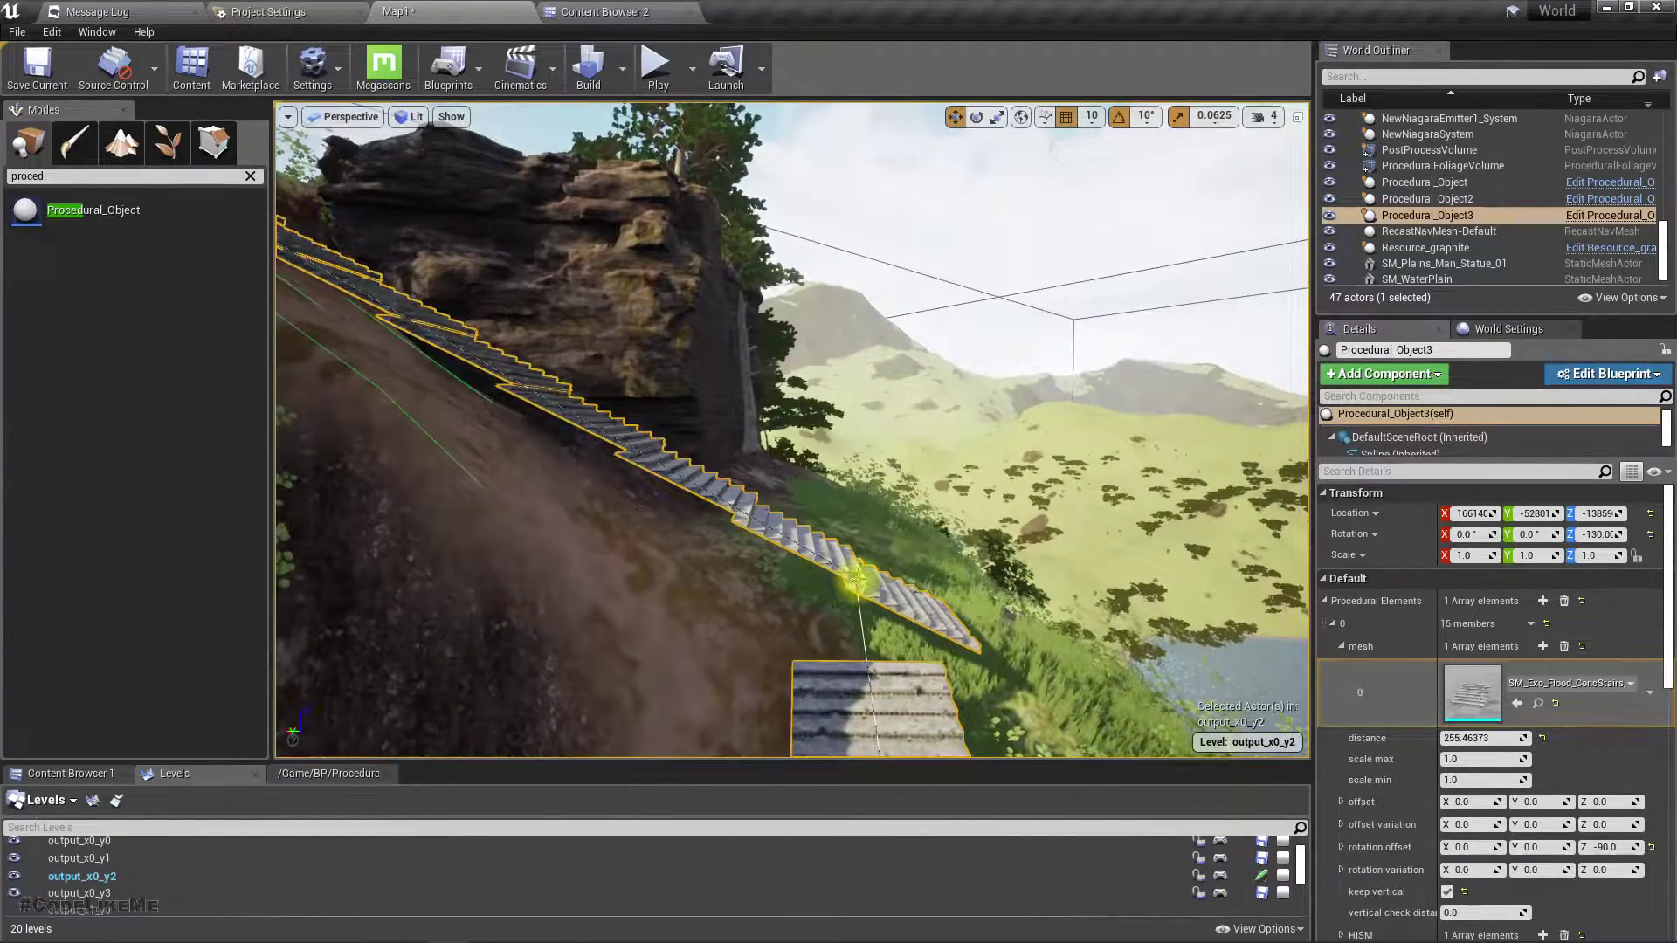
right_click_drag(751, 603, 975, 695)
Enlarge the viewport to full screen and adjust the height of the middle spline point at the bend of the stairs
key("F11")
left_click_drag(977, 736, 990, 729)
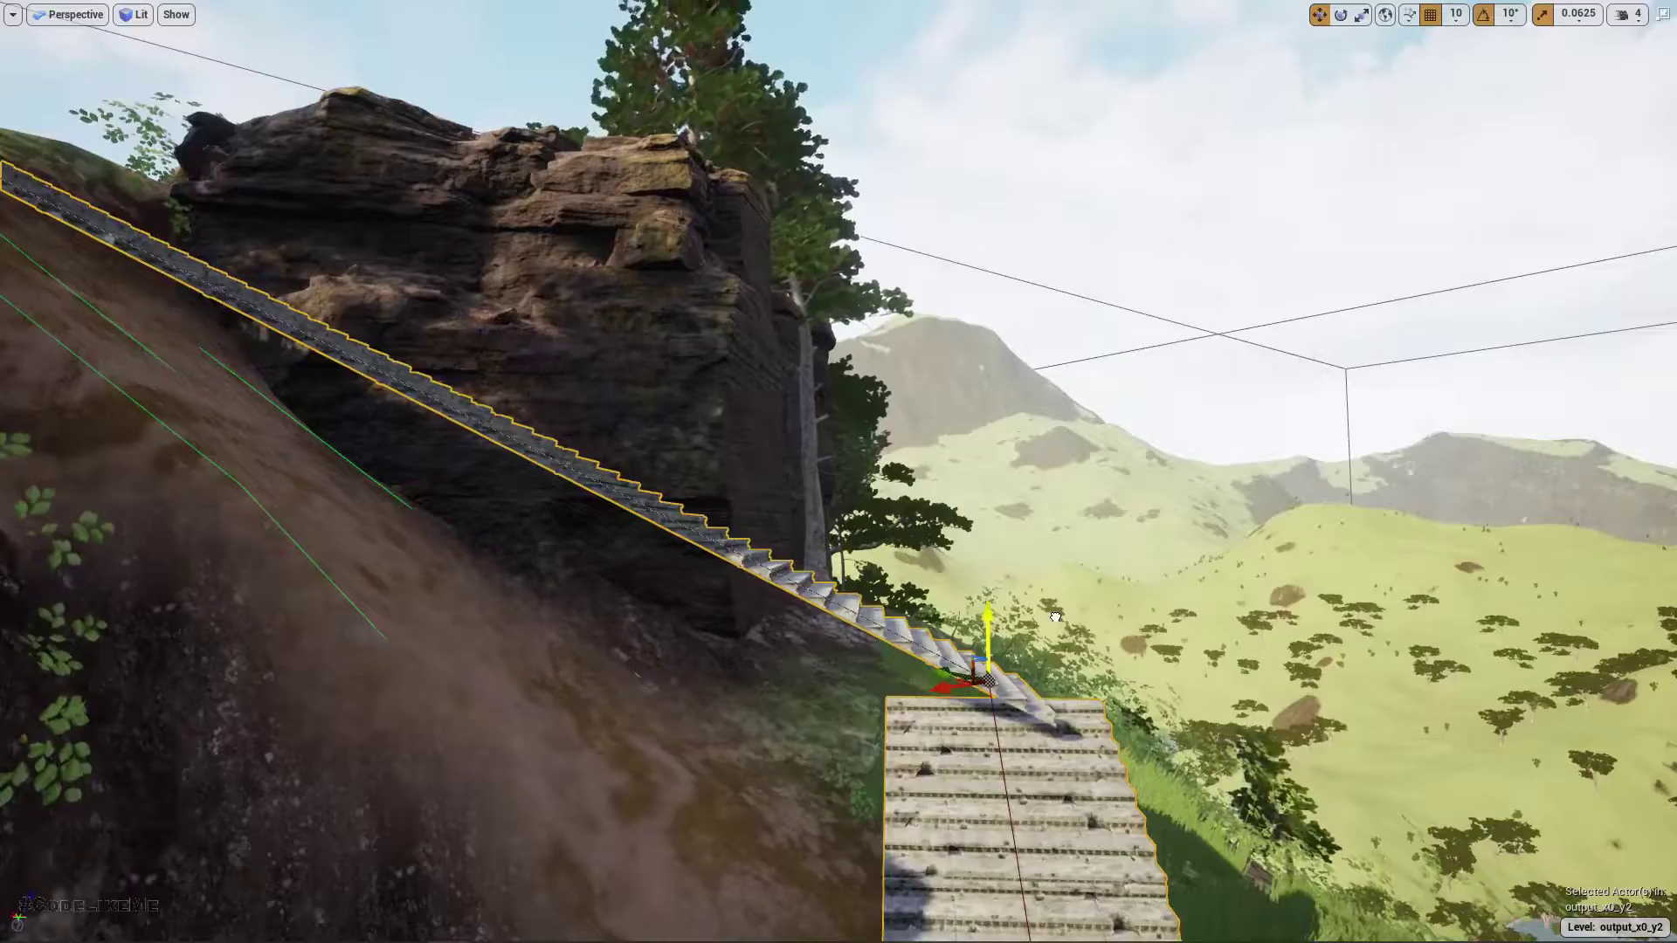
right_click_drag(811, 604, 659, 623)
Reposition the spline's end point at the foot of the lower flight, bringing it down to ground level
key("w")
key("s")
key("s")
key("w")
key("a")
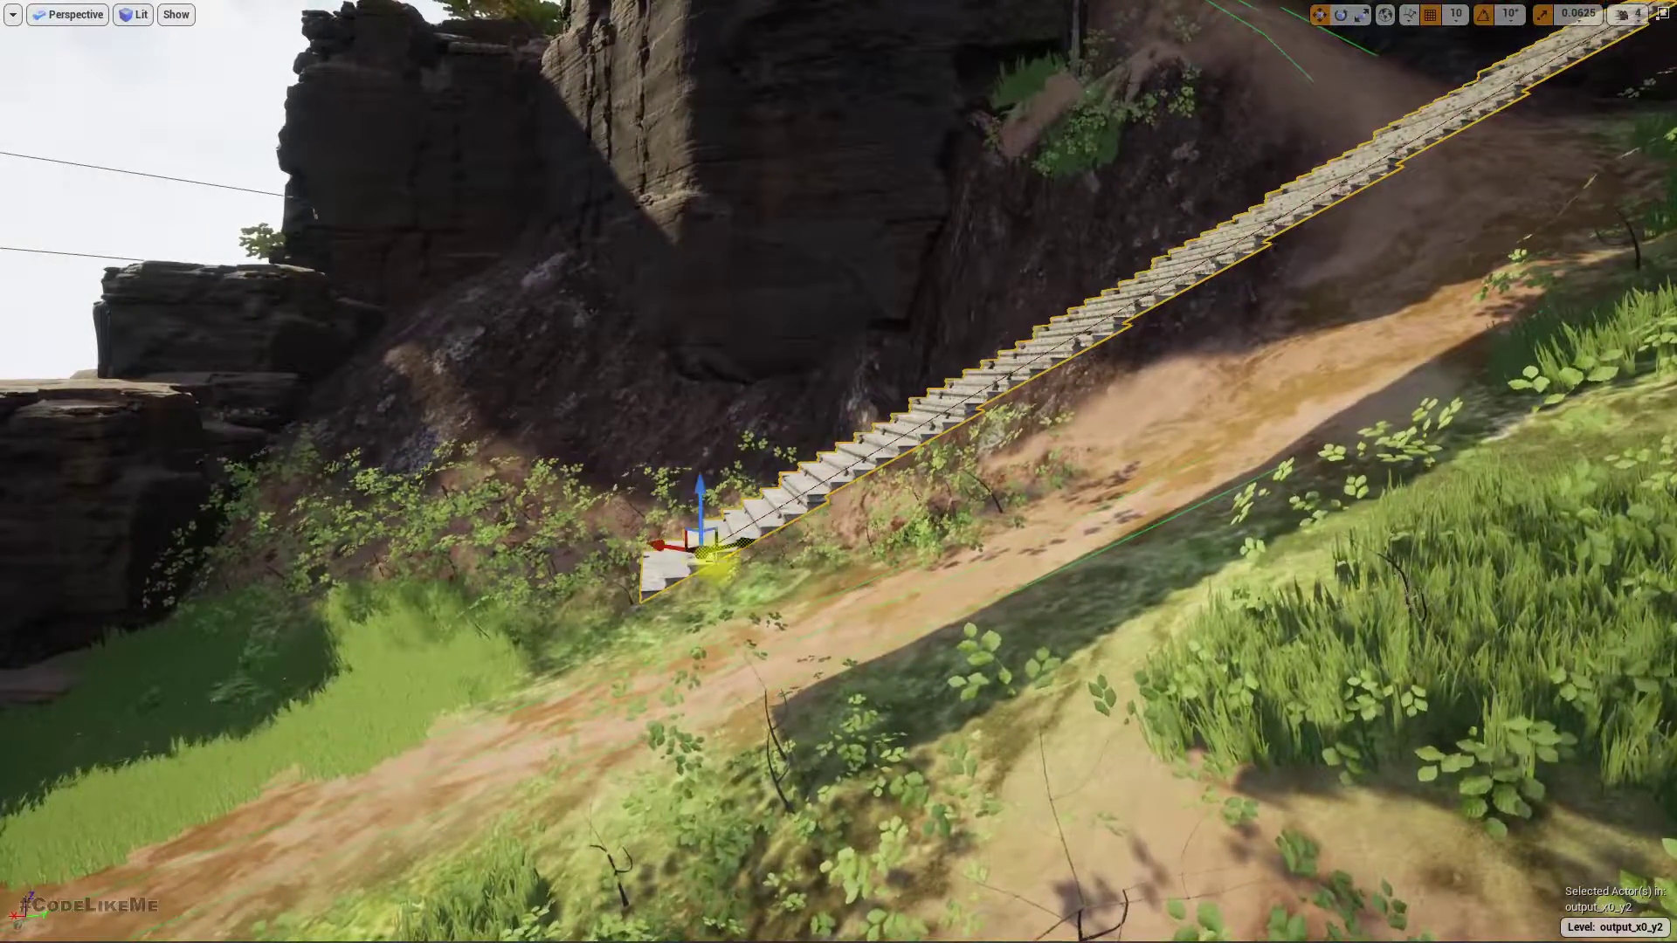
right_click_drag(660, 623, 664, 626)
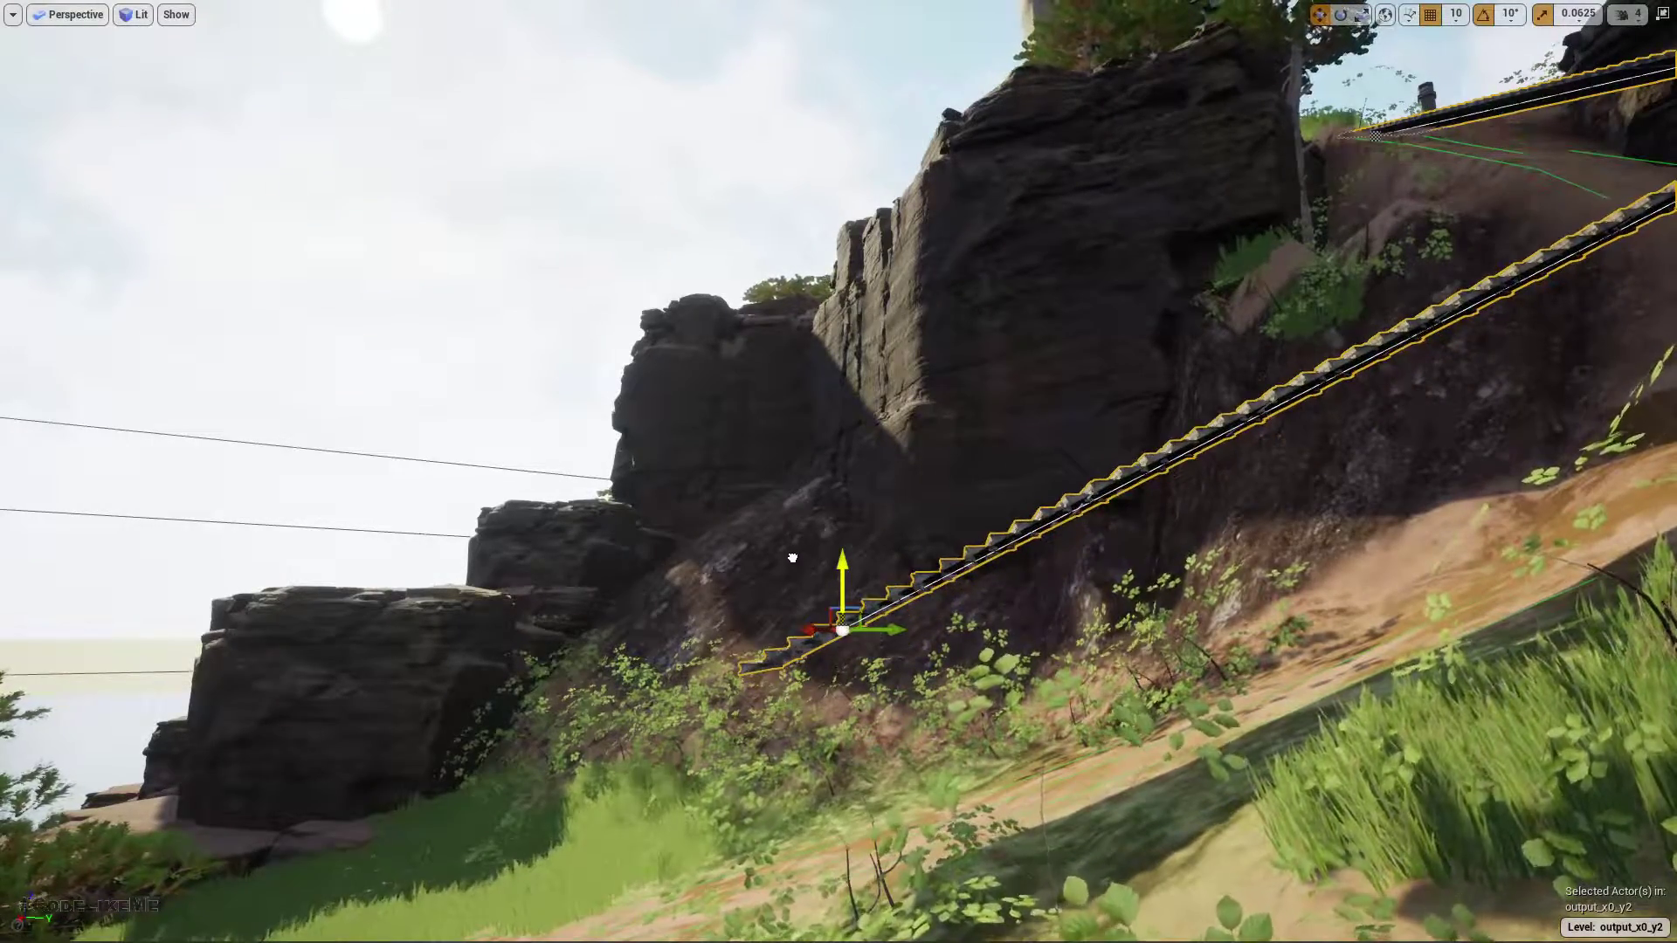
right_click_drag(794, 557, 624, 616)
right_click_drag(860, 572, 687, 622)
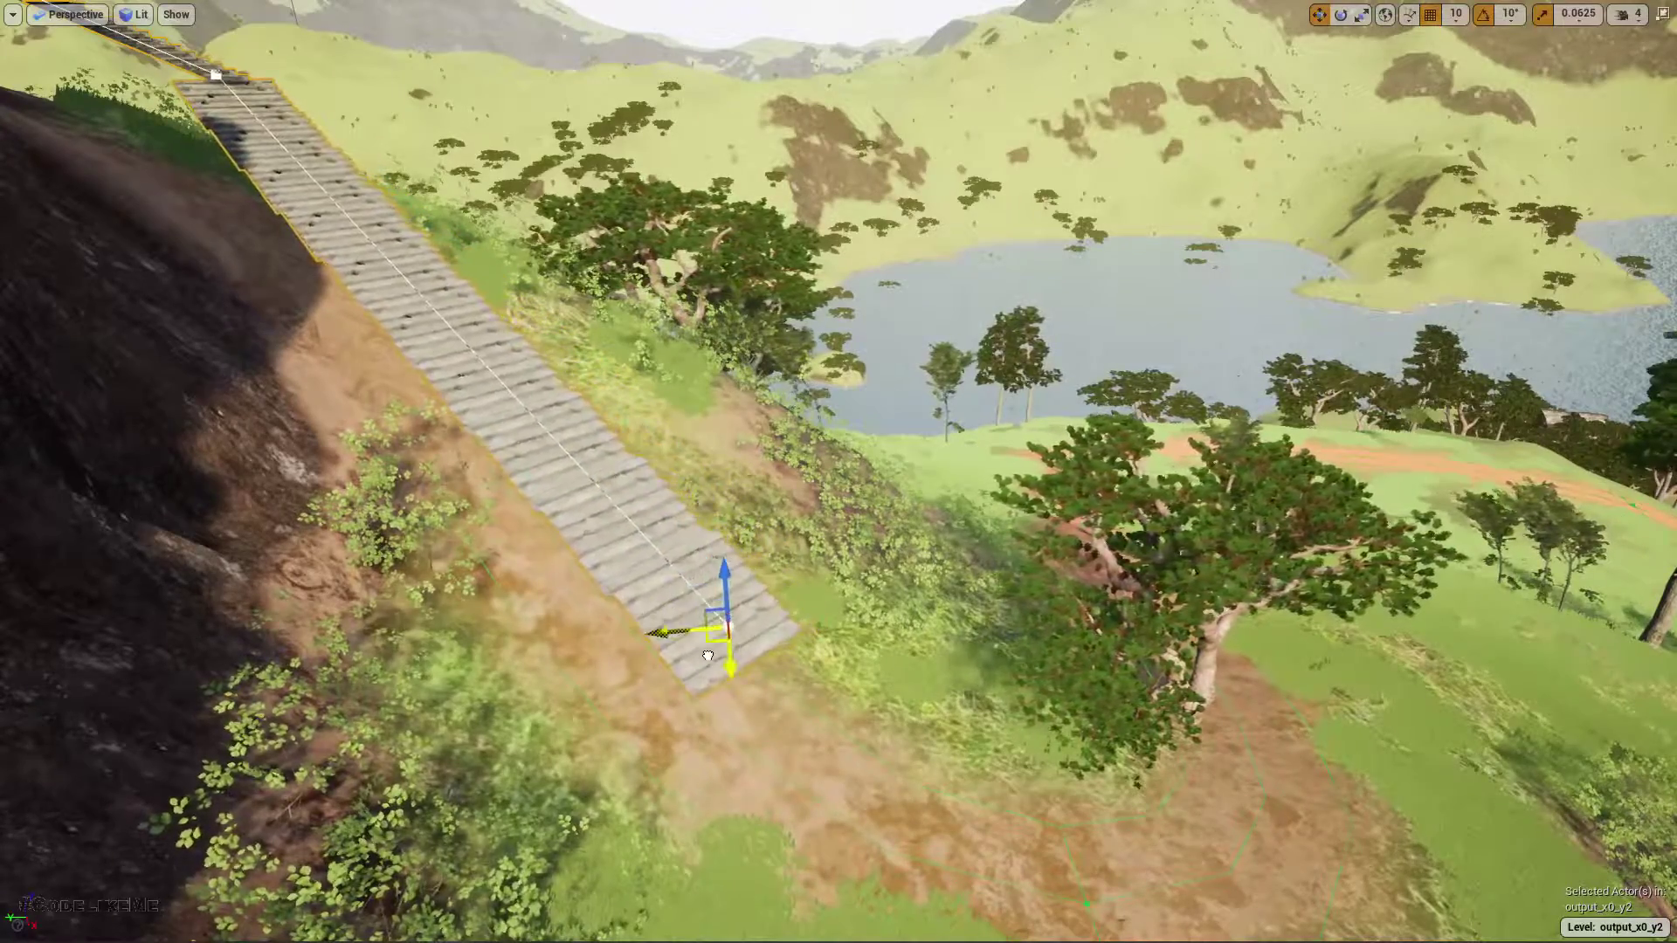
right_click_drag(882, 858, 786, 843)
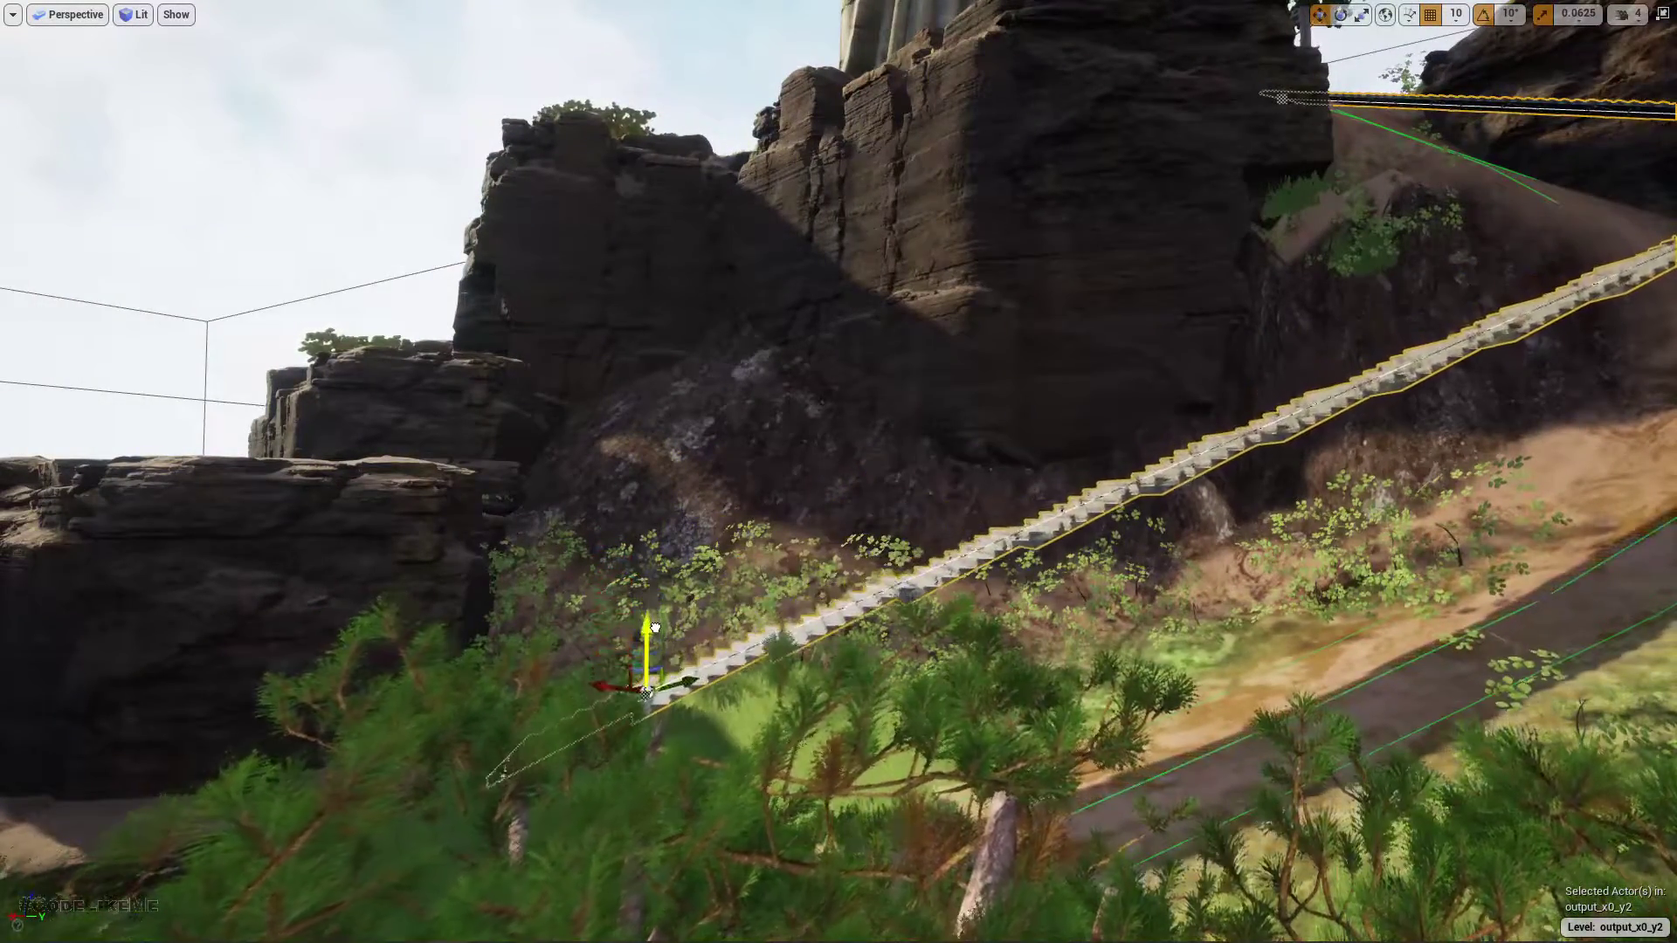
right_click_drag(730, 791, 517, 647)
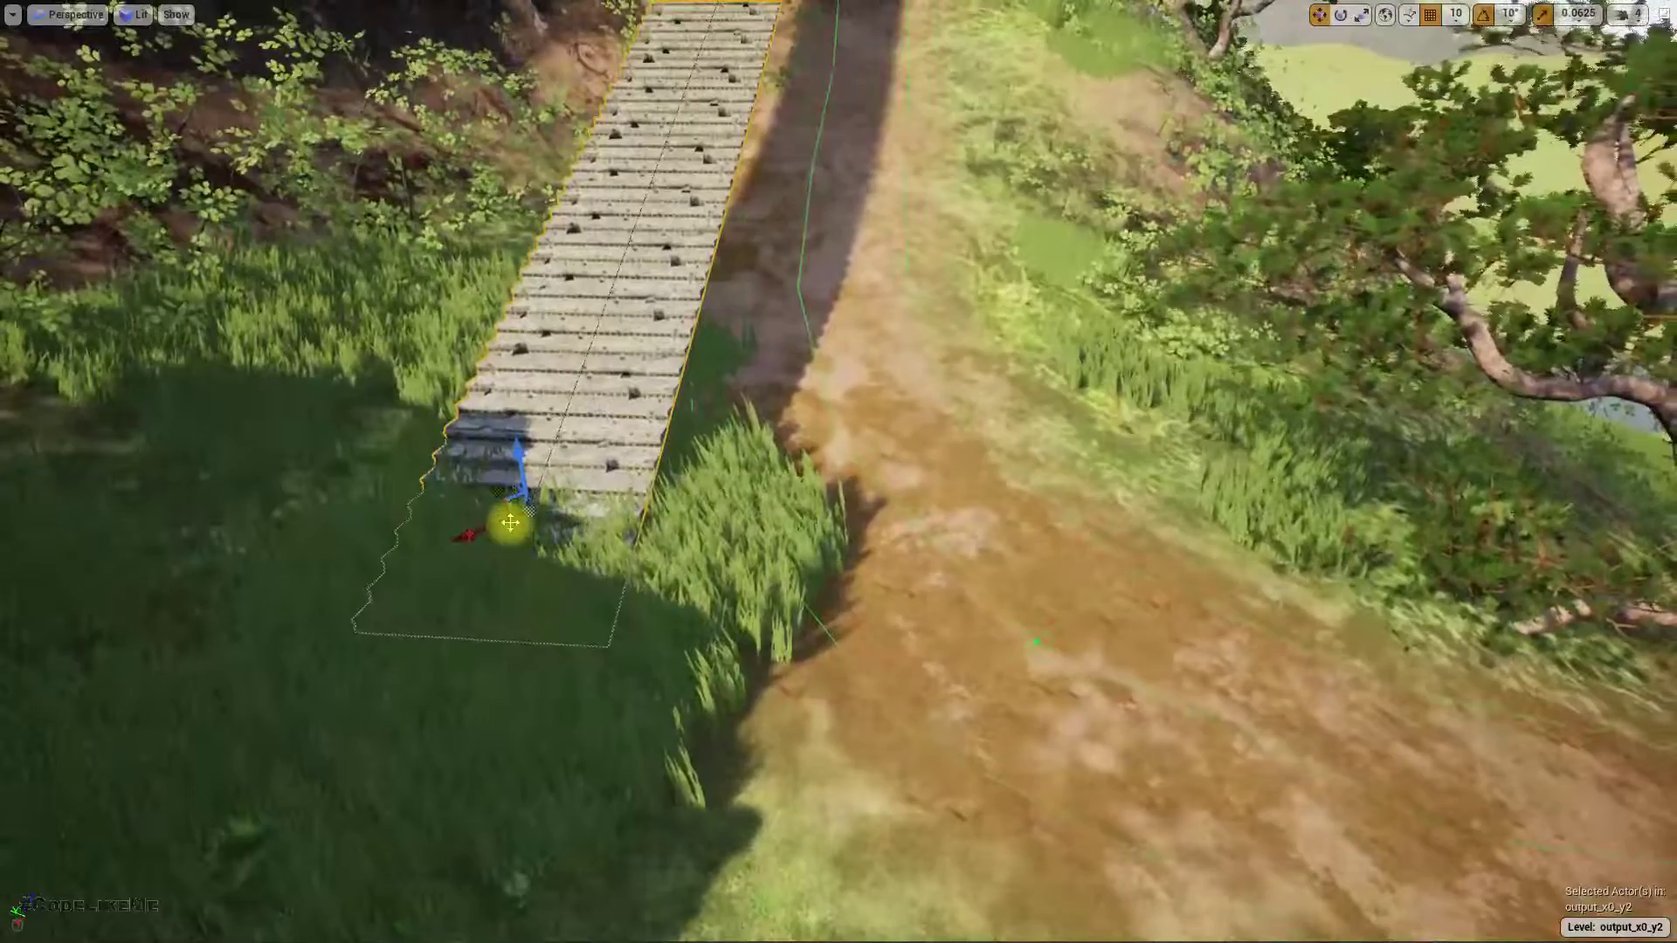
Shift the spline's end point sideways onto the dirt path, adjust its height to the ground and leave the full-screen view
left_click_drag(489, 524, 1000, 605)
right_click_drag(996, 612, 1155, 491)
right_click_drag(962, 629, 1039, 586)
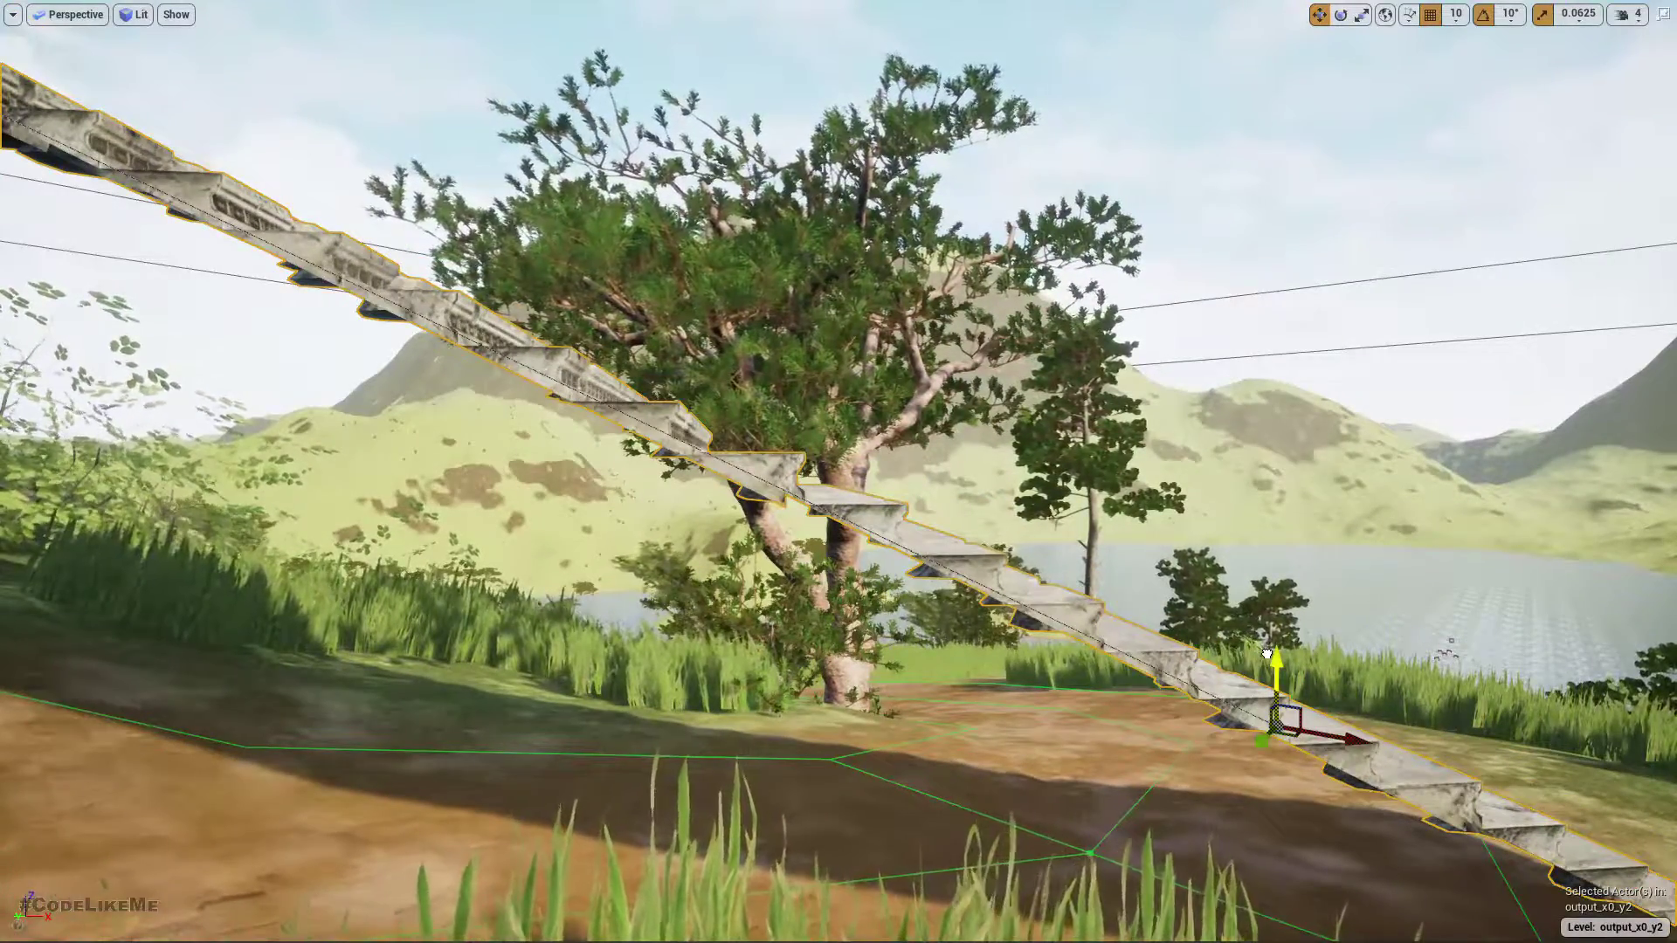
right_click_drag(1268, 654, 873, 463)
right_click_drag(908, 686, 1154, 643)
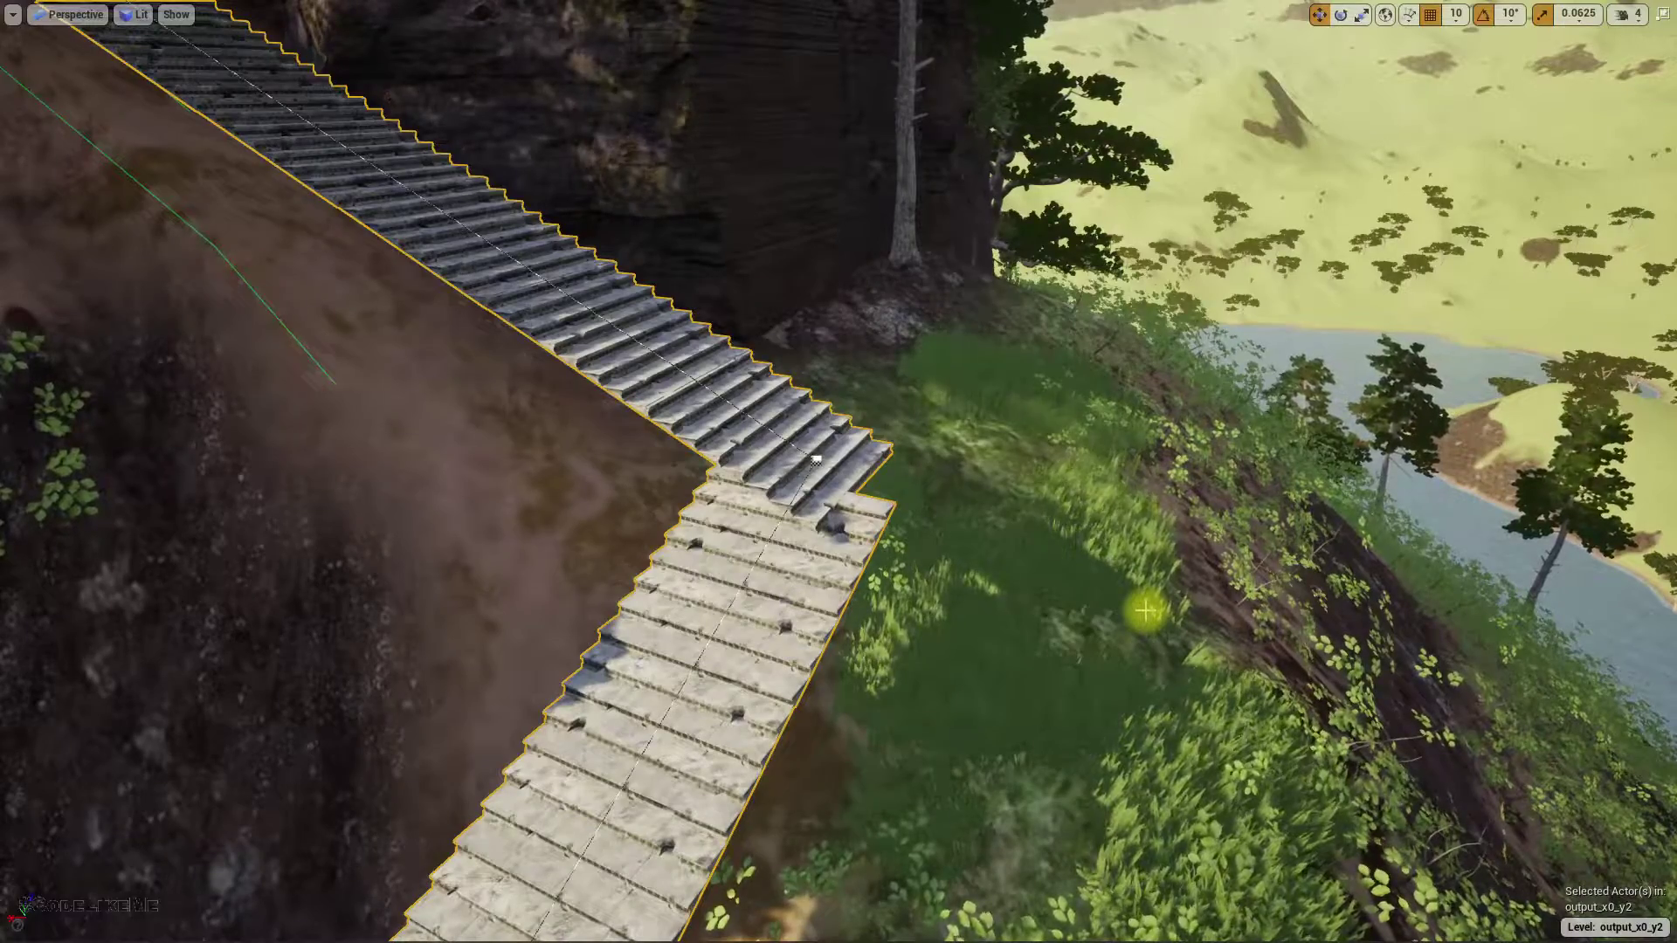
right_click_drag(1185, 629, 1157, 611)
right_click_drag(926, 585, 747, 581)
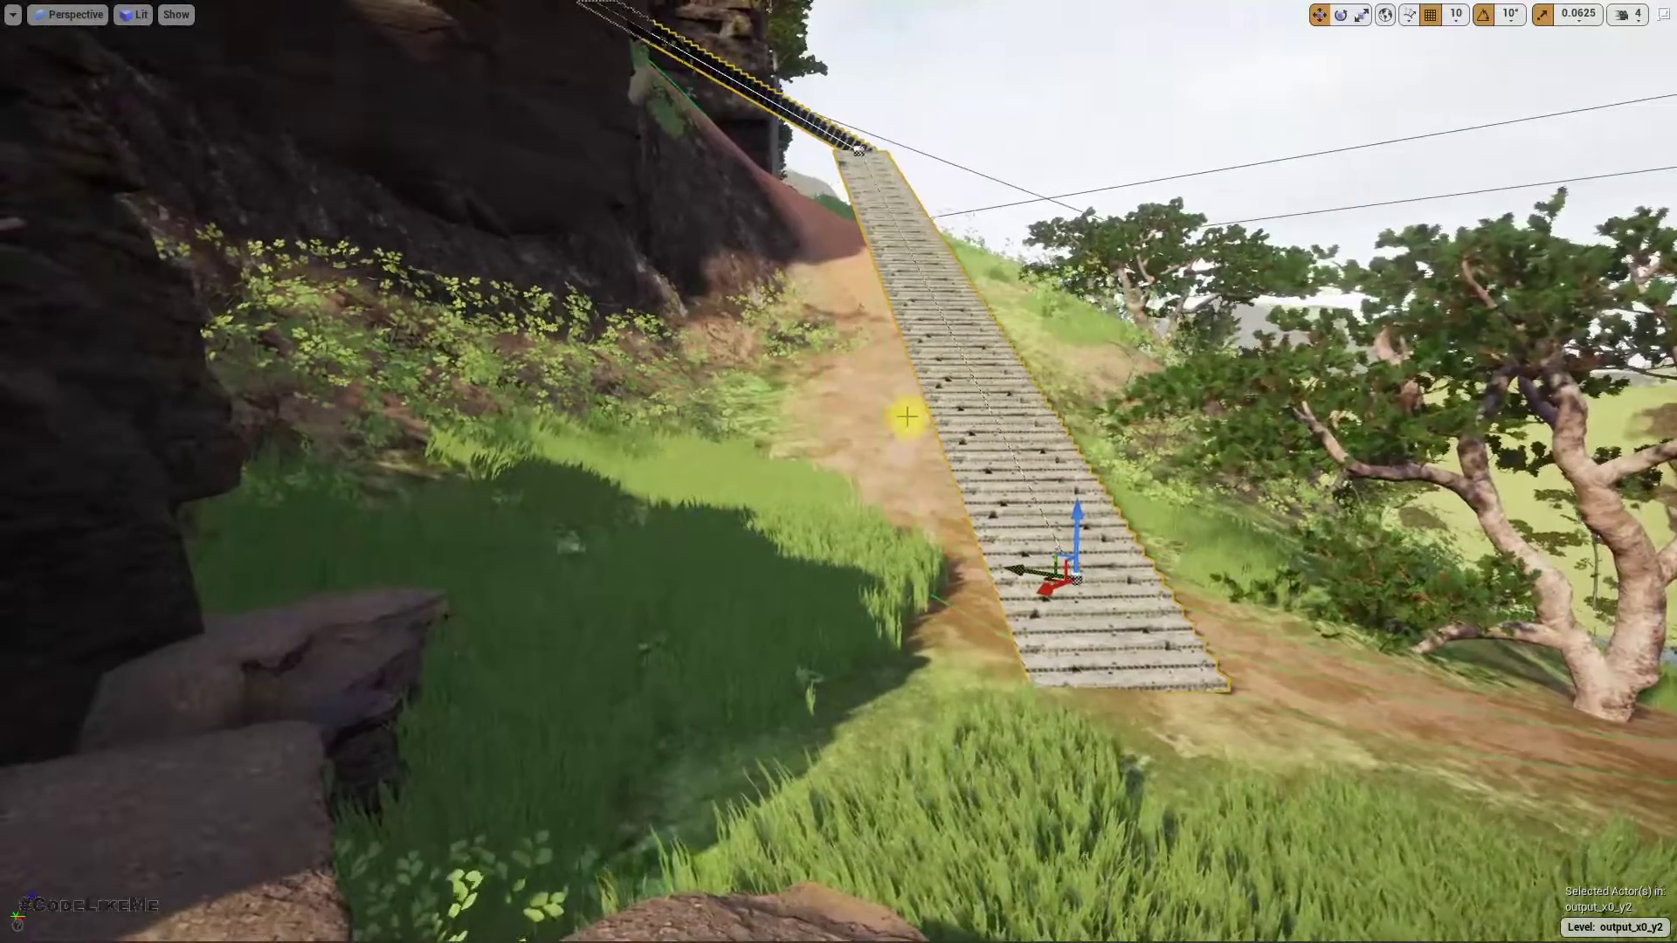
key("F11")
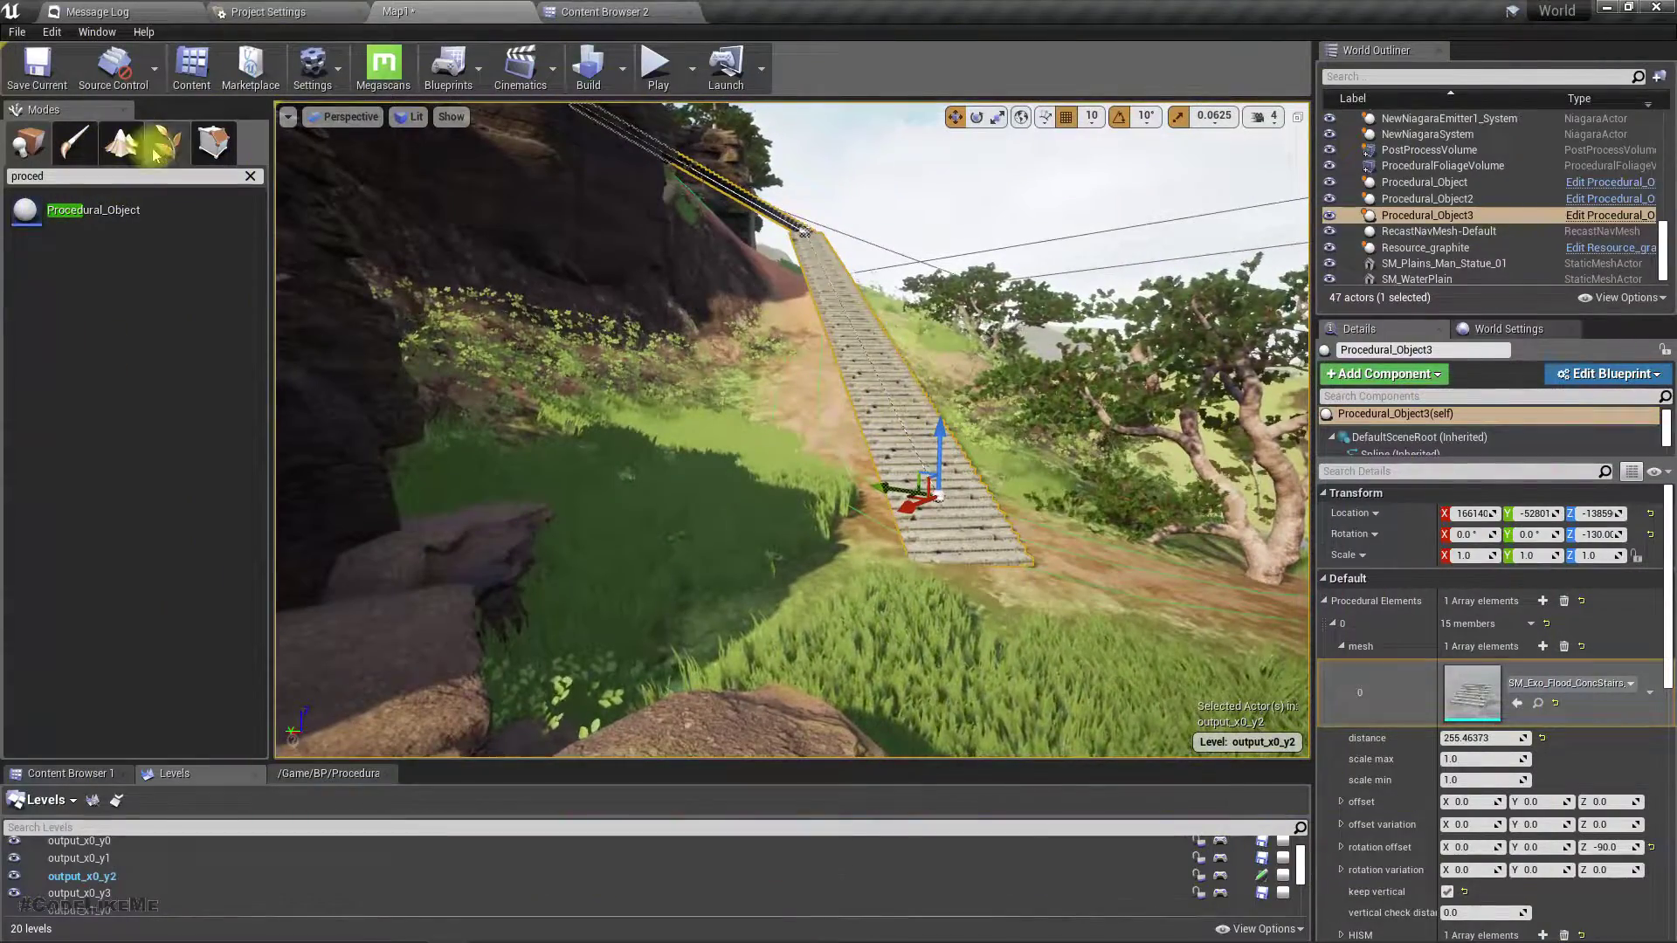
Switch to landscape management and activate the Edit Splines tool
left_click(125, 141)
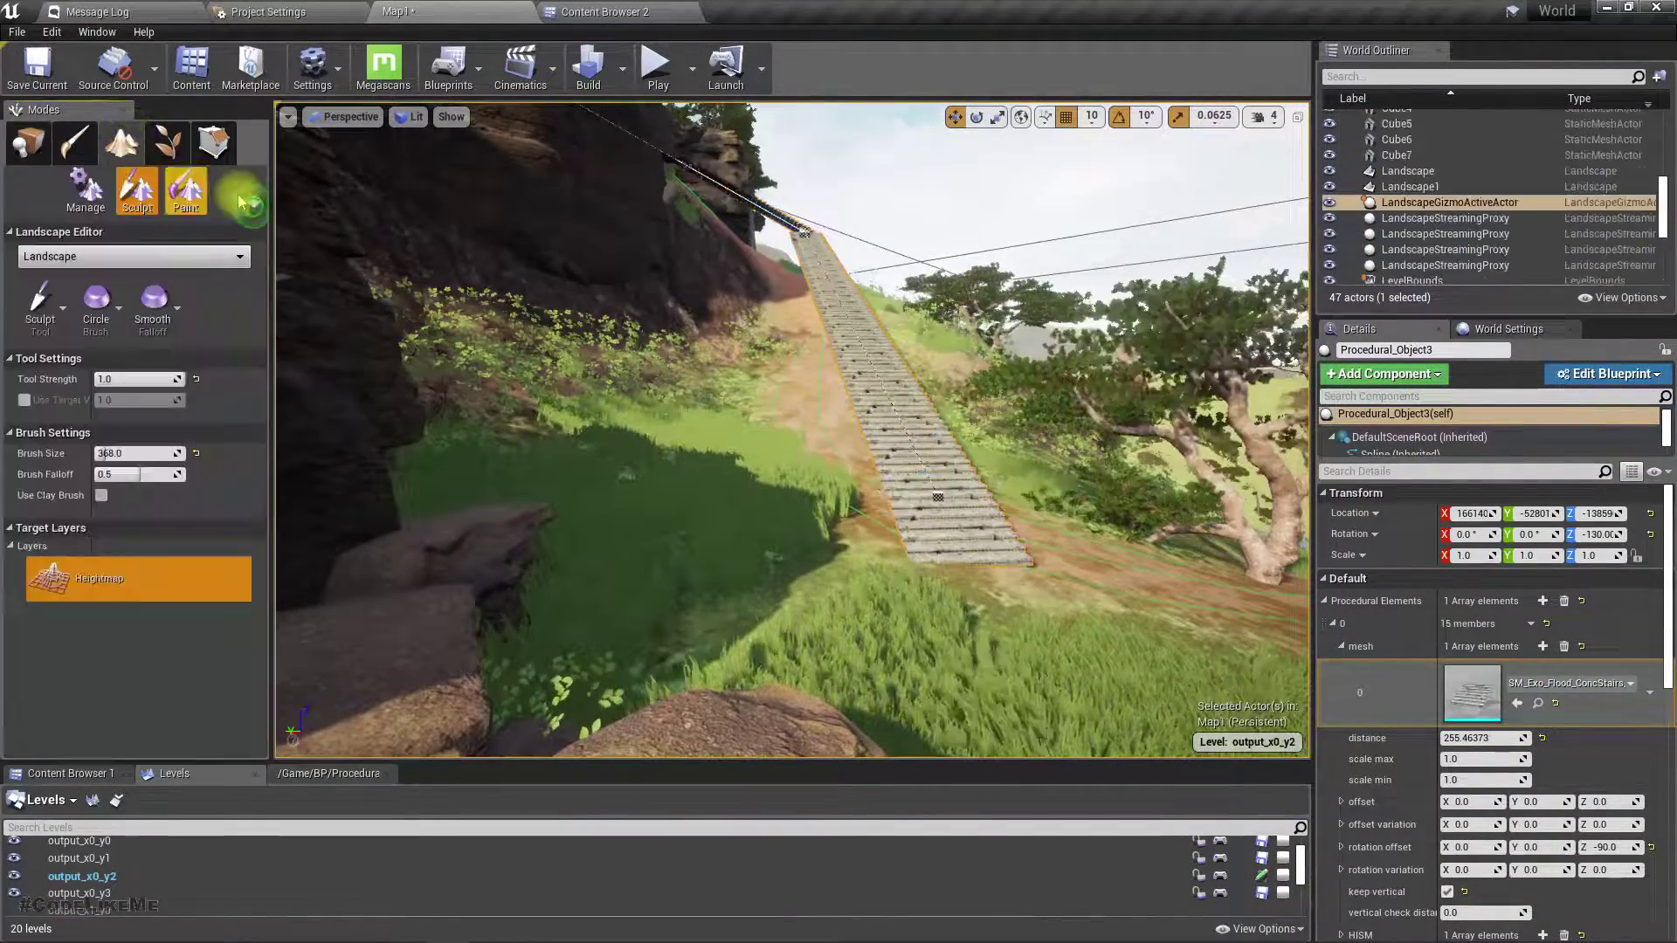
left_click(61, 320)
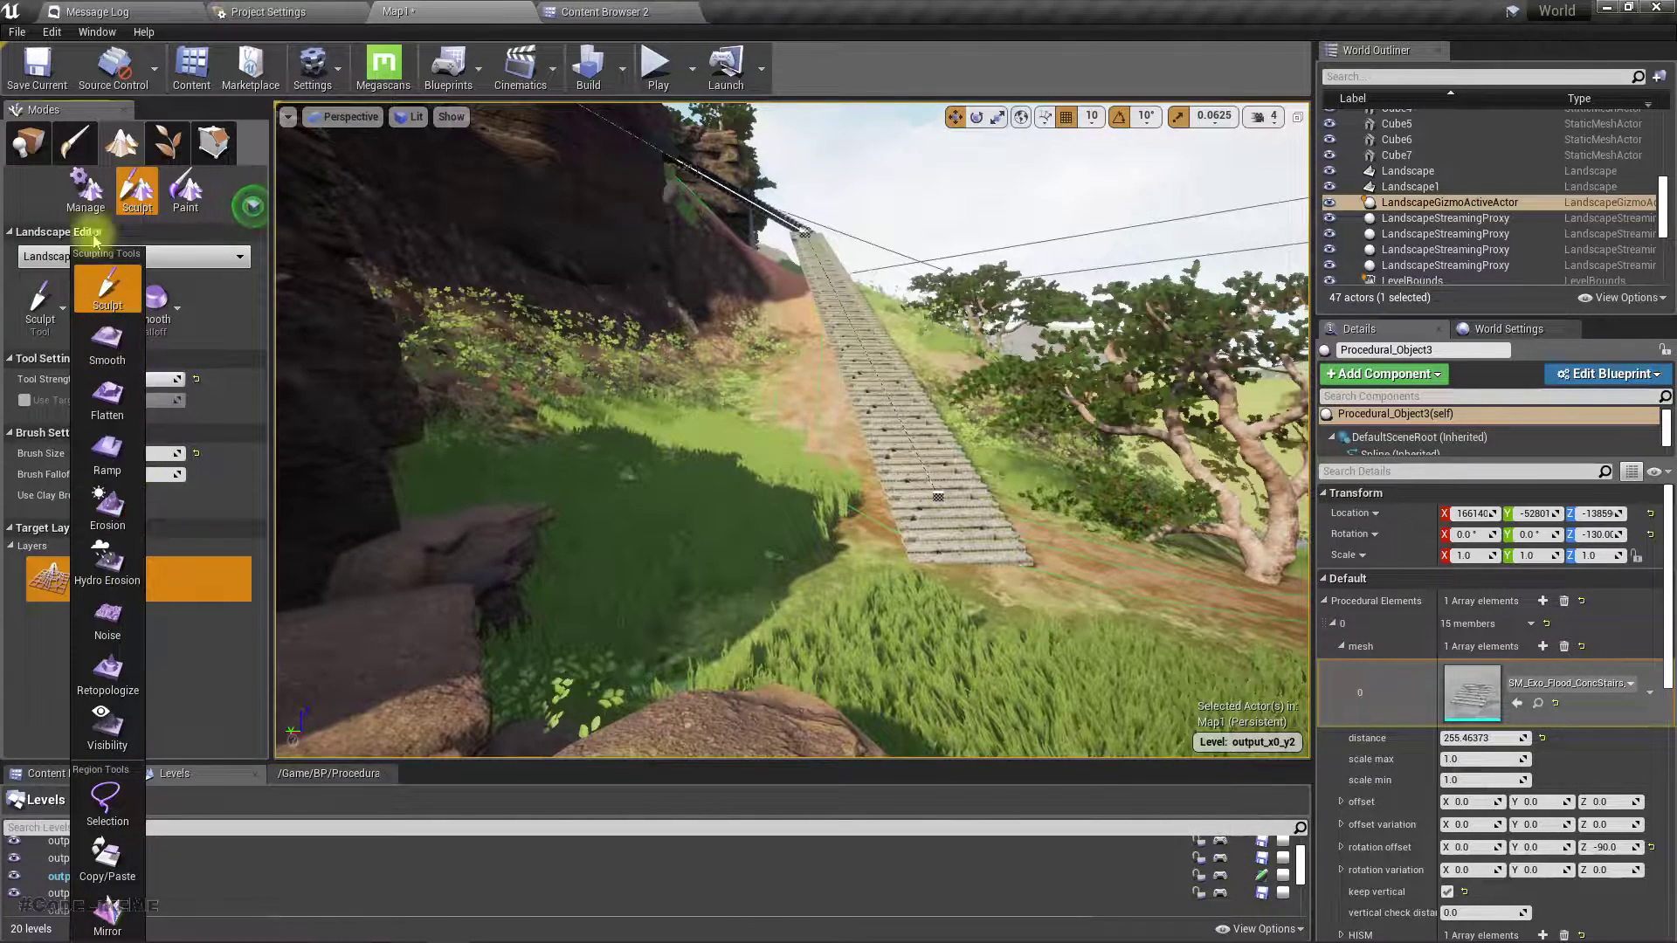
left_click(86, 188)
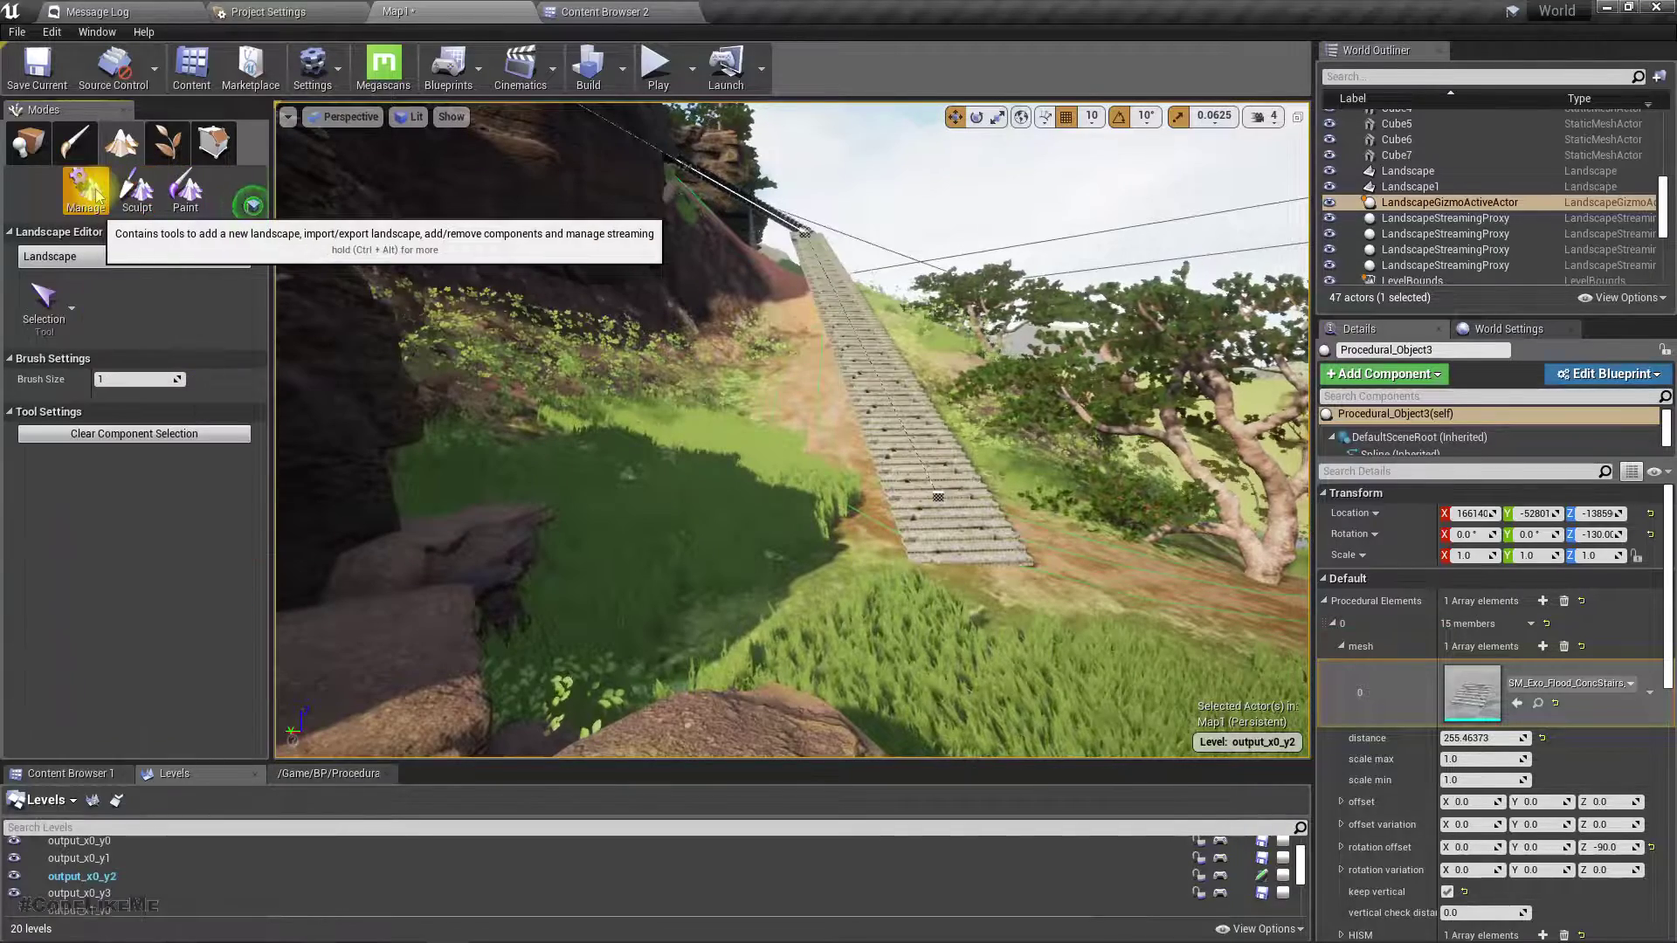
left_click(39, 315)
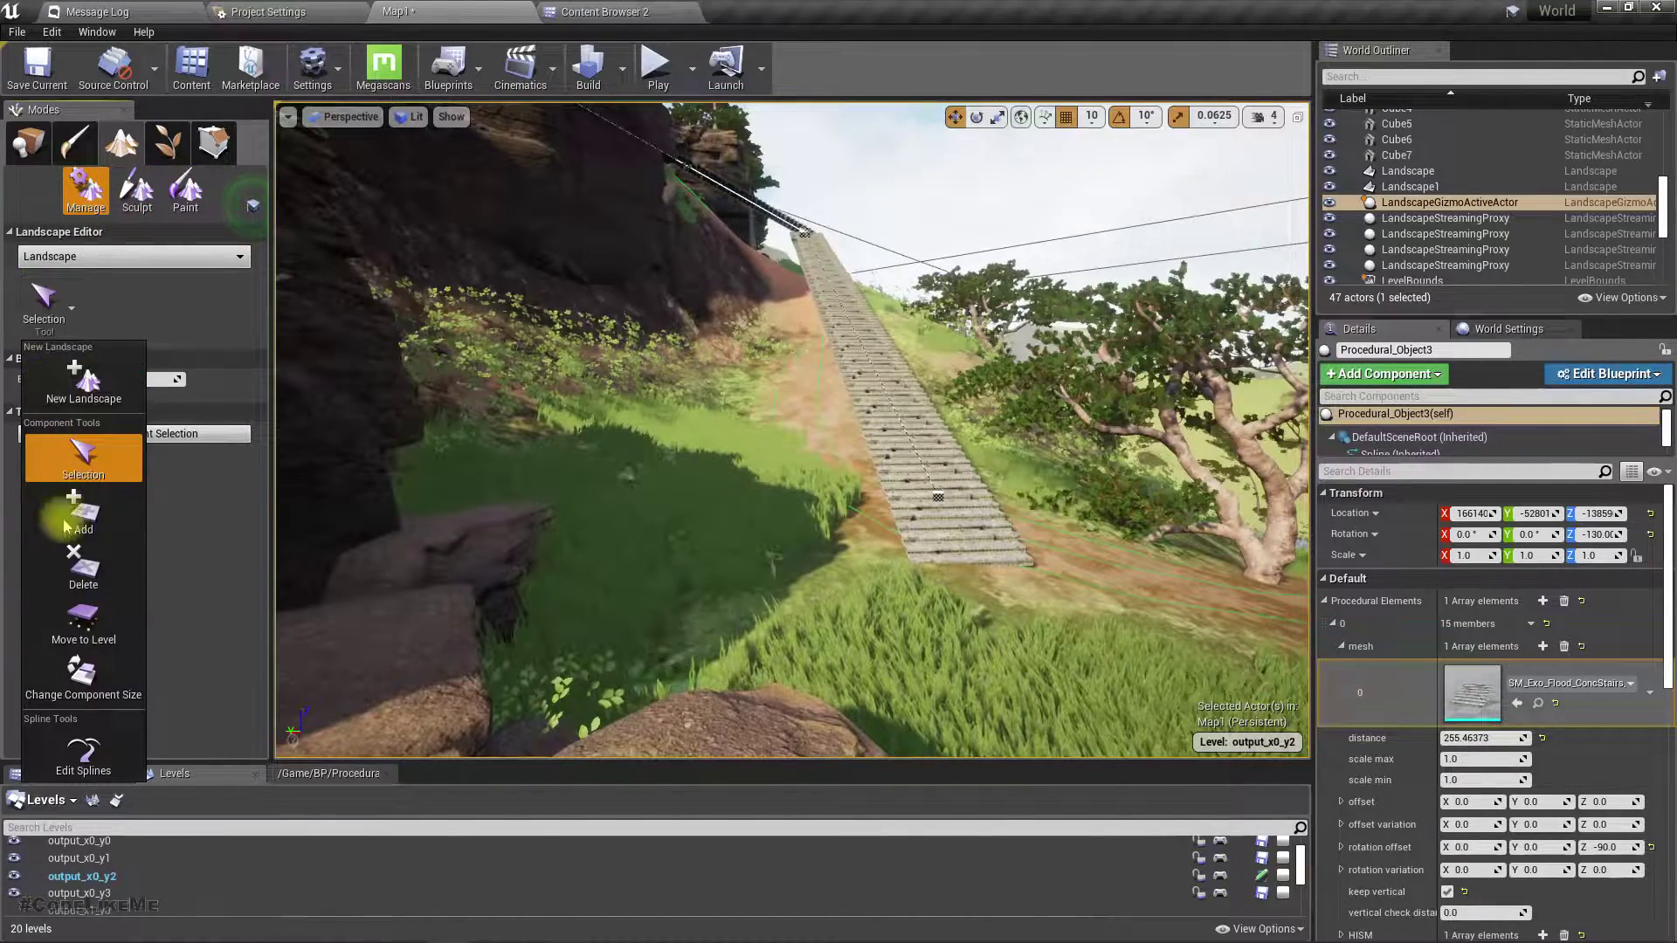
left_click(83, 743)
Move the landscape spline control point near the stair bend to just beneath the junction of the two flights
right_click_drag(792, 429, 586, 363)
right_click_drag(708, 507, 708, 574)
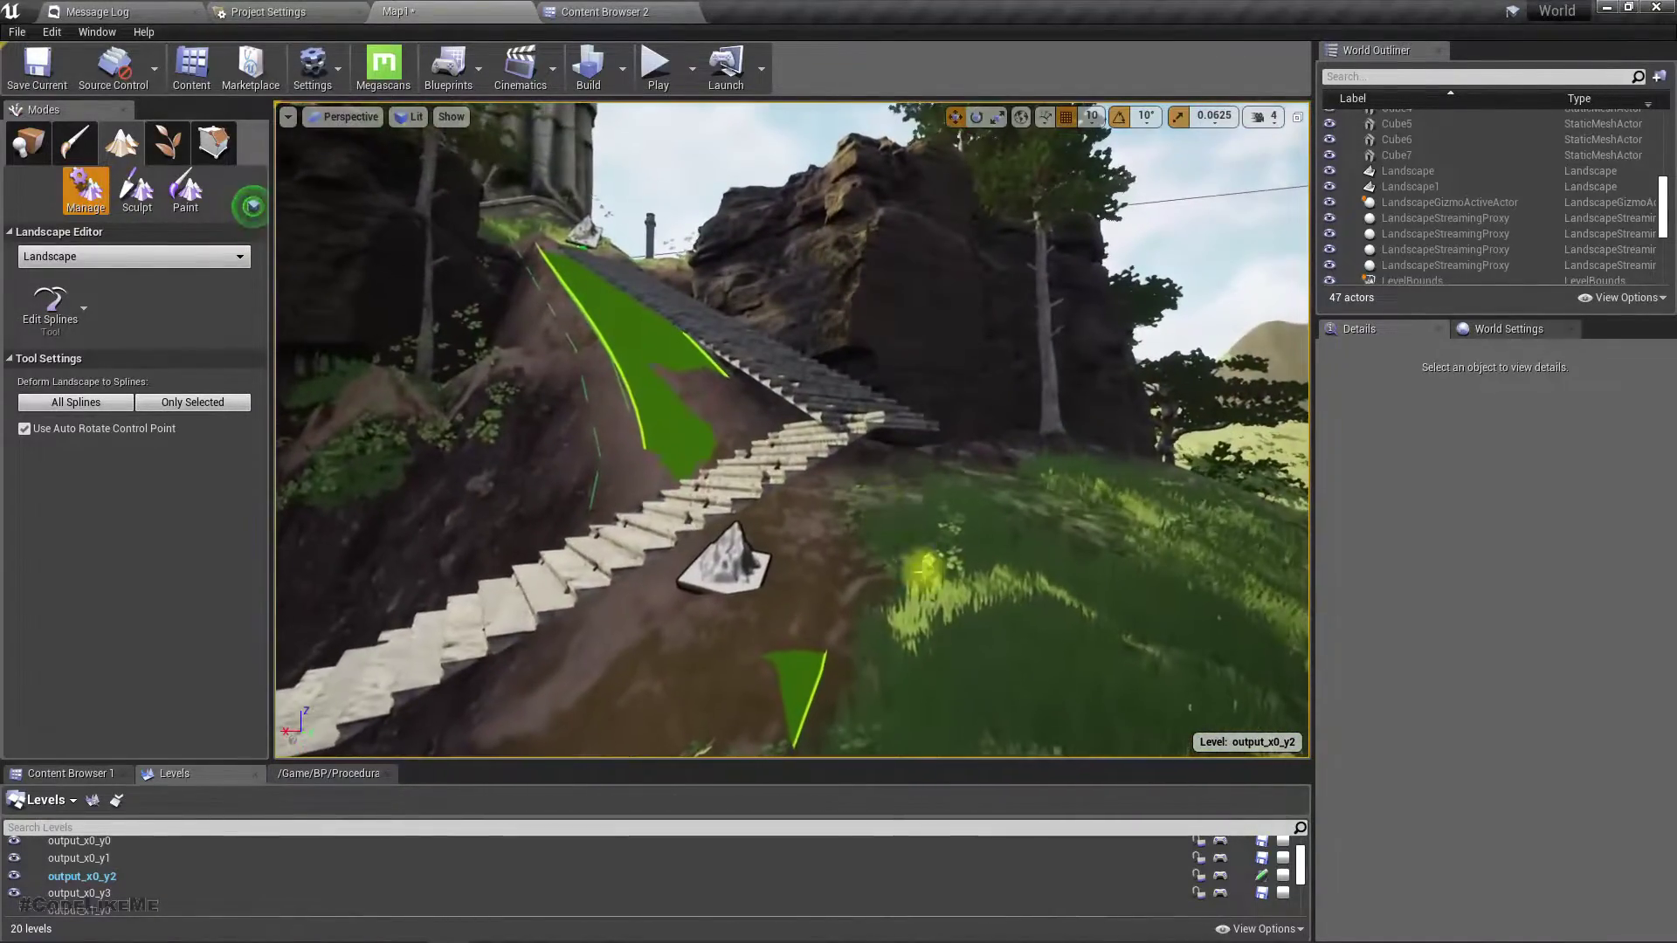
left_click(732, 560)
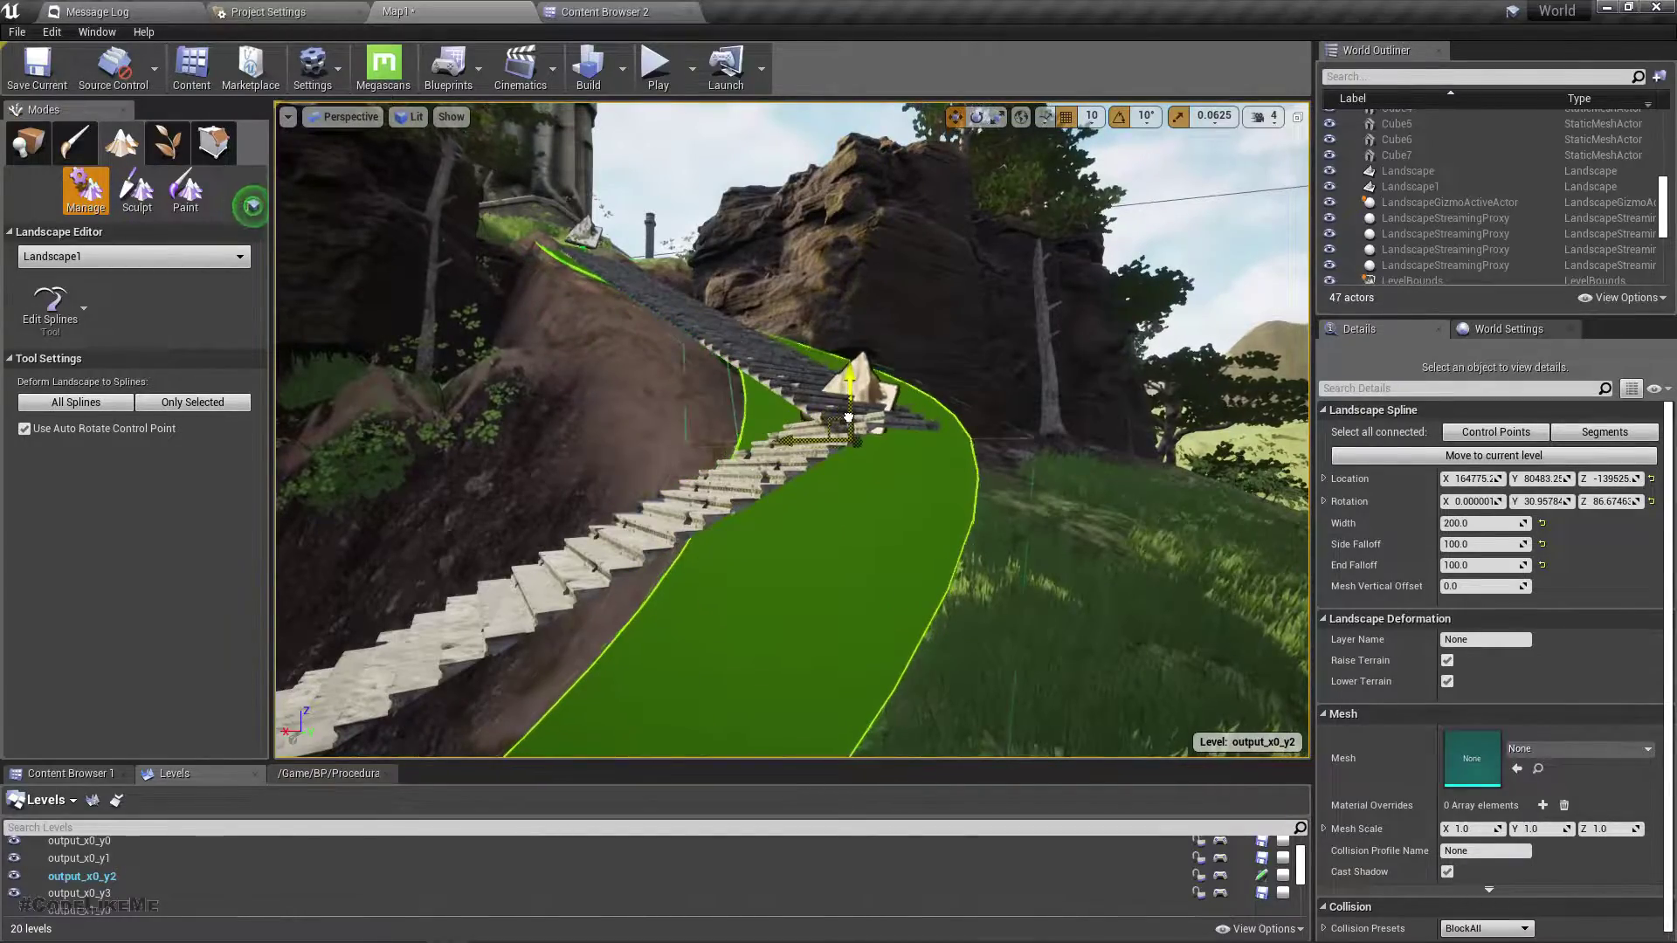
right_click_drag(1005, 488, 734, 476)
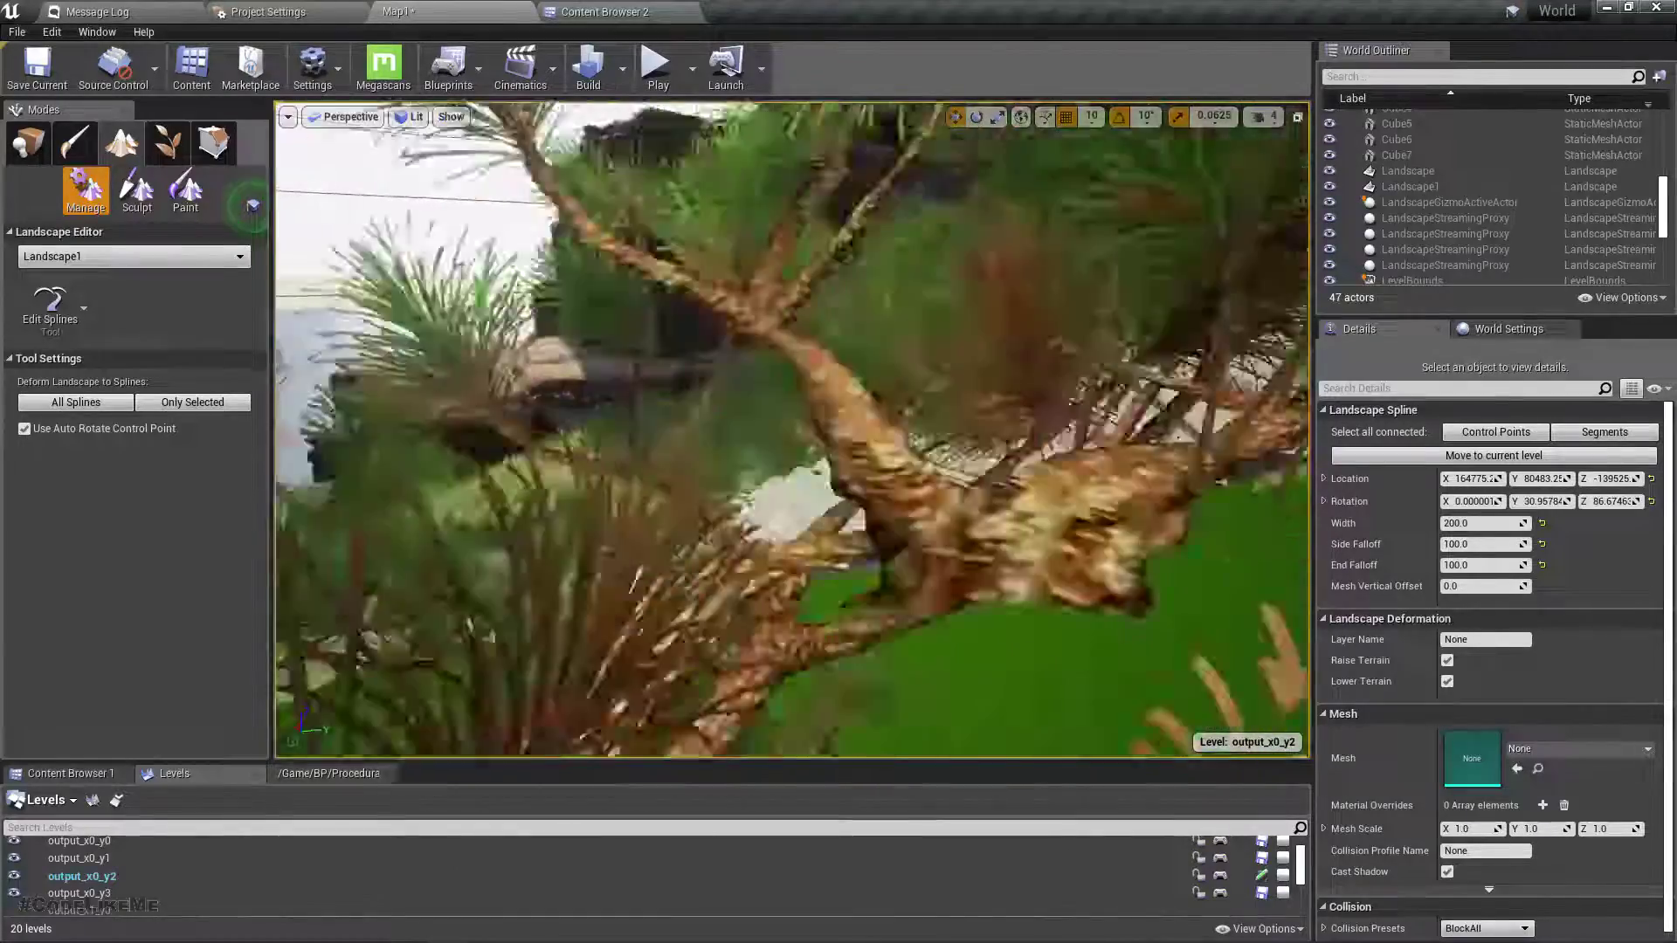
Split the landscape spline segment under the lower stair flight with a control point near its middle and select that point
right_click_drag(792, 430, 769, 437)
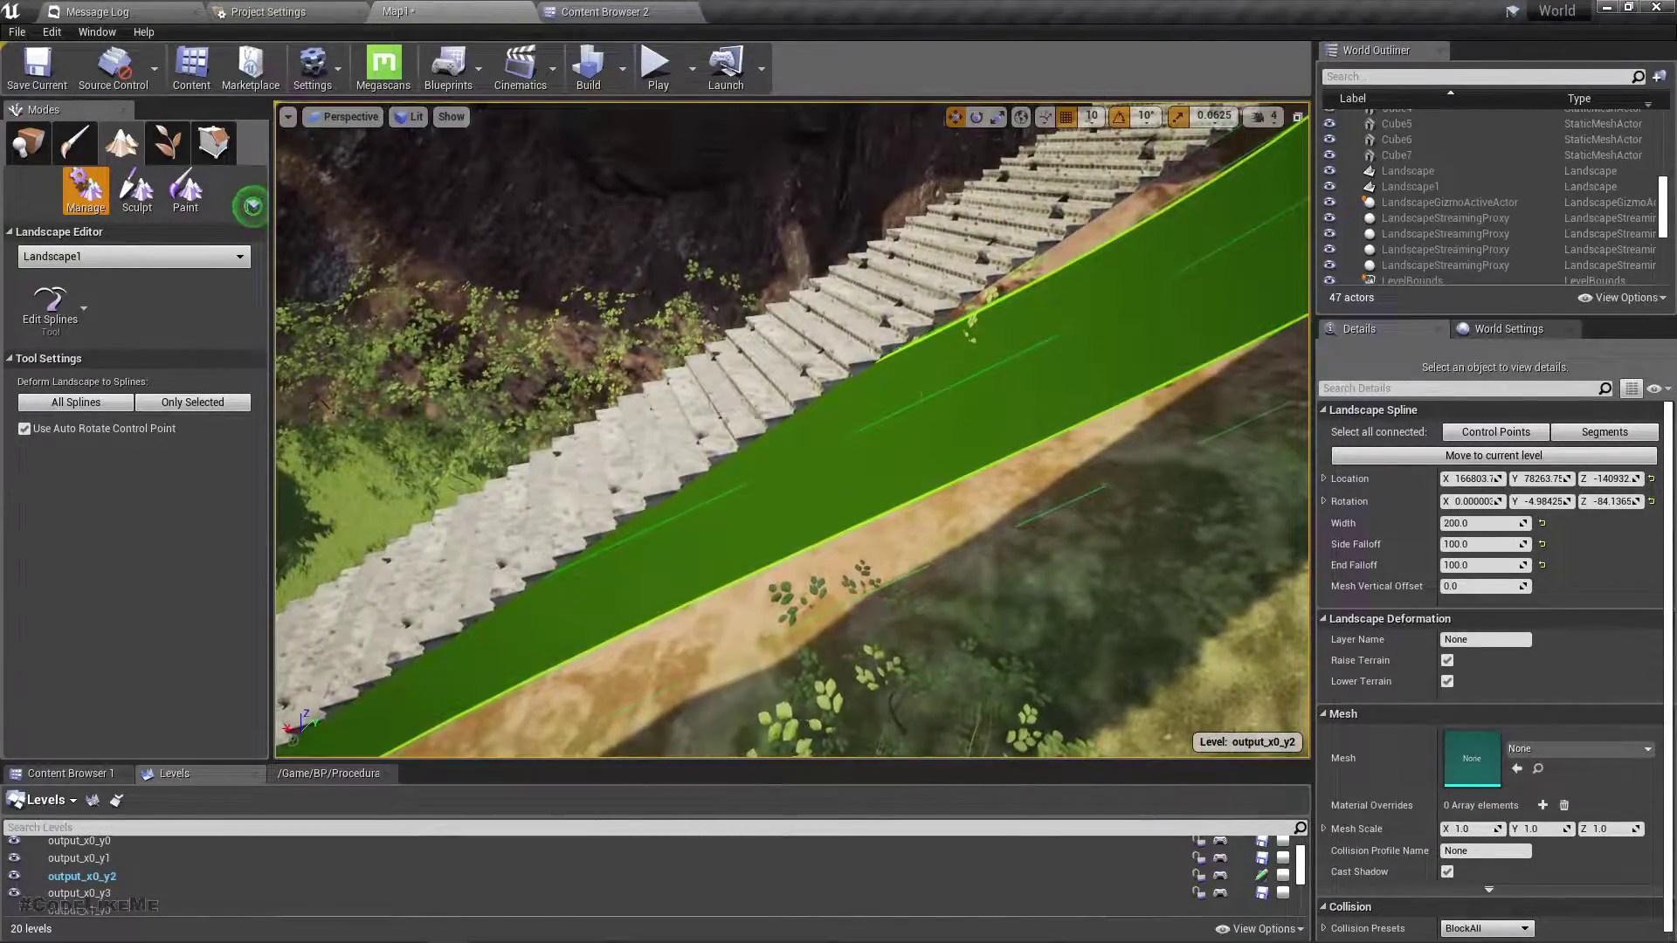
left_click(941, 390)
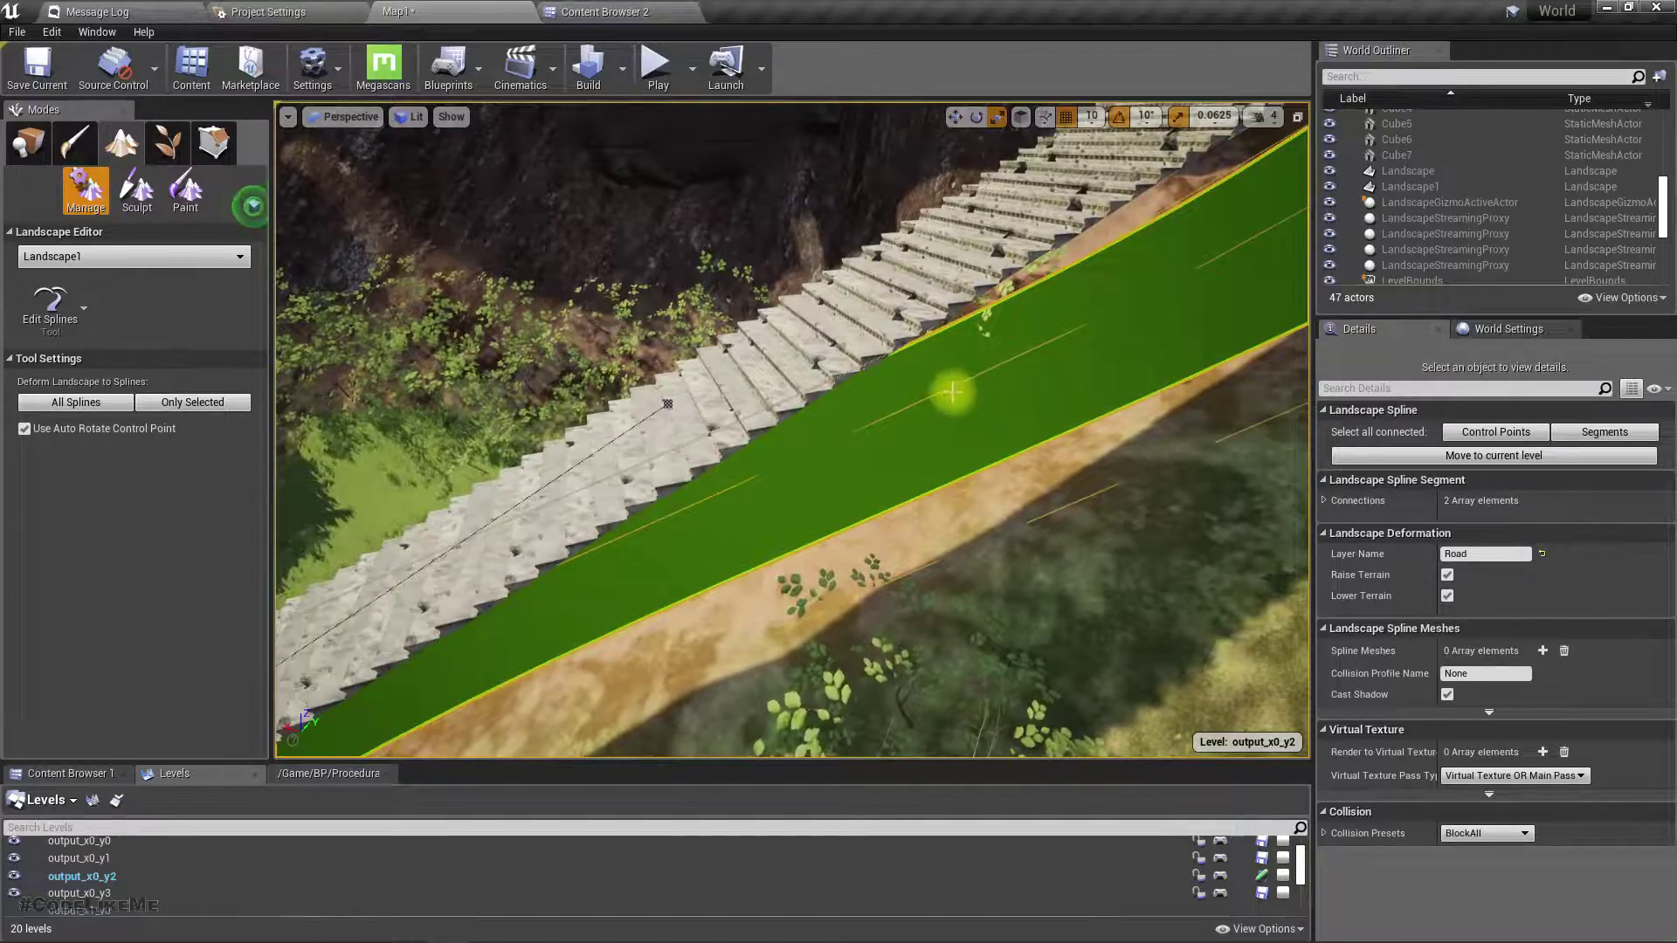
key("f")
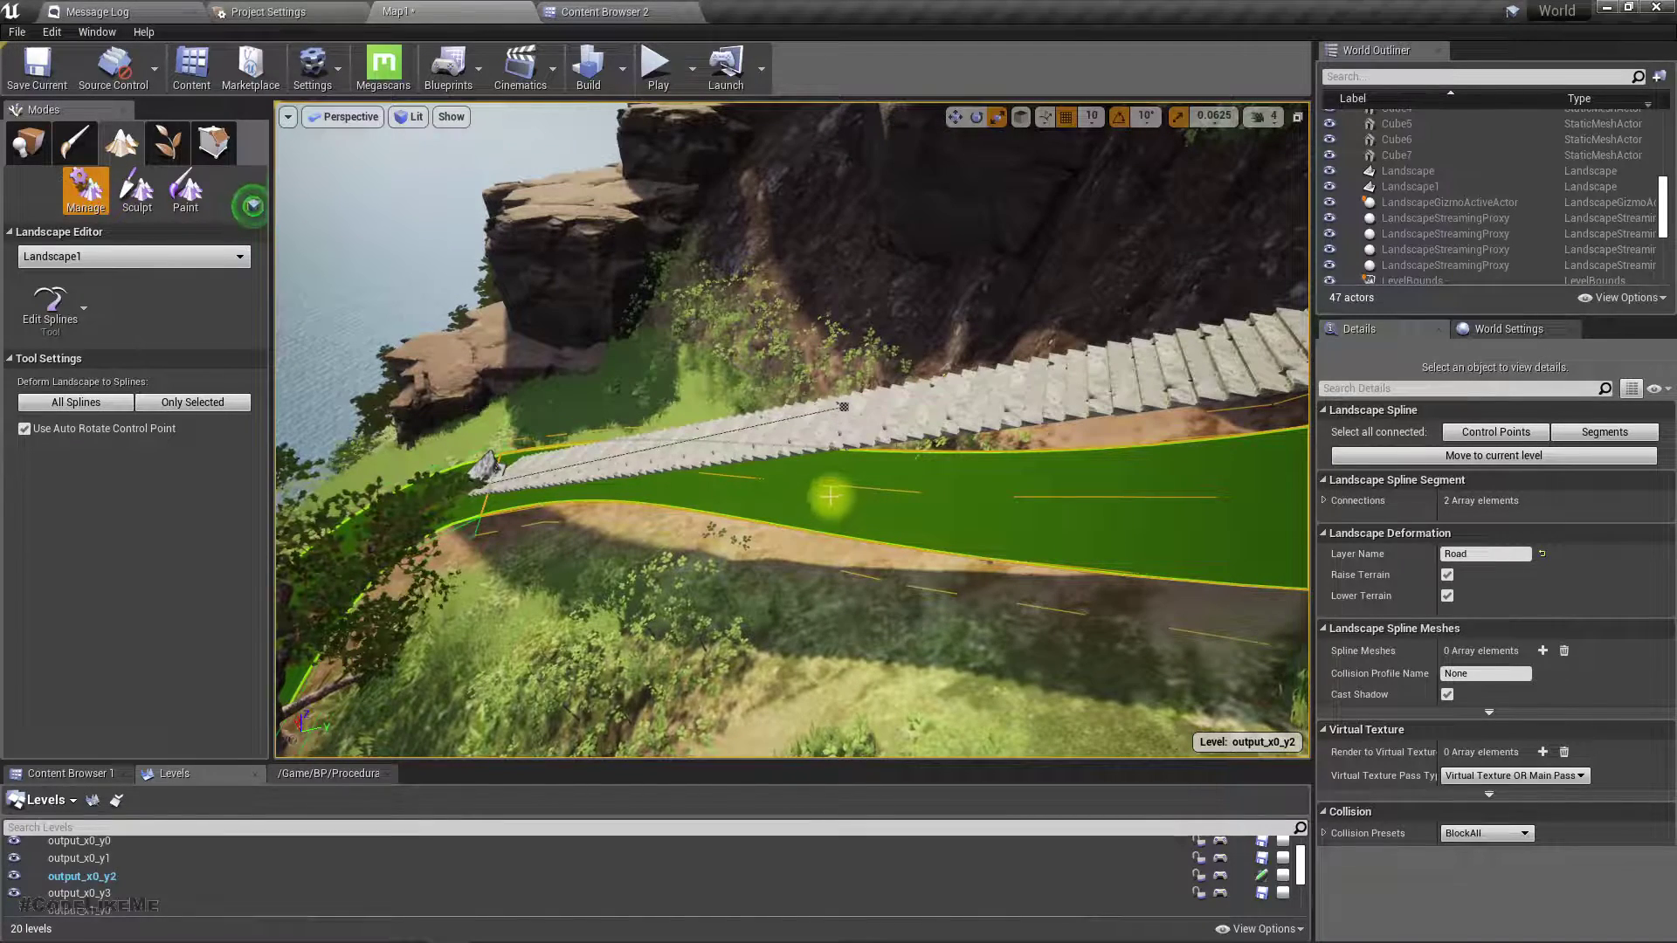
left_click(867, 487)
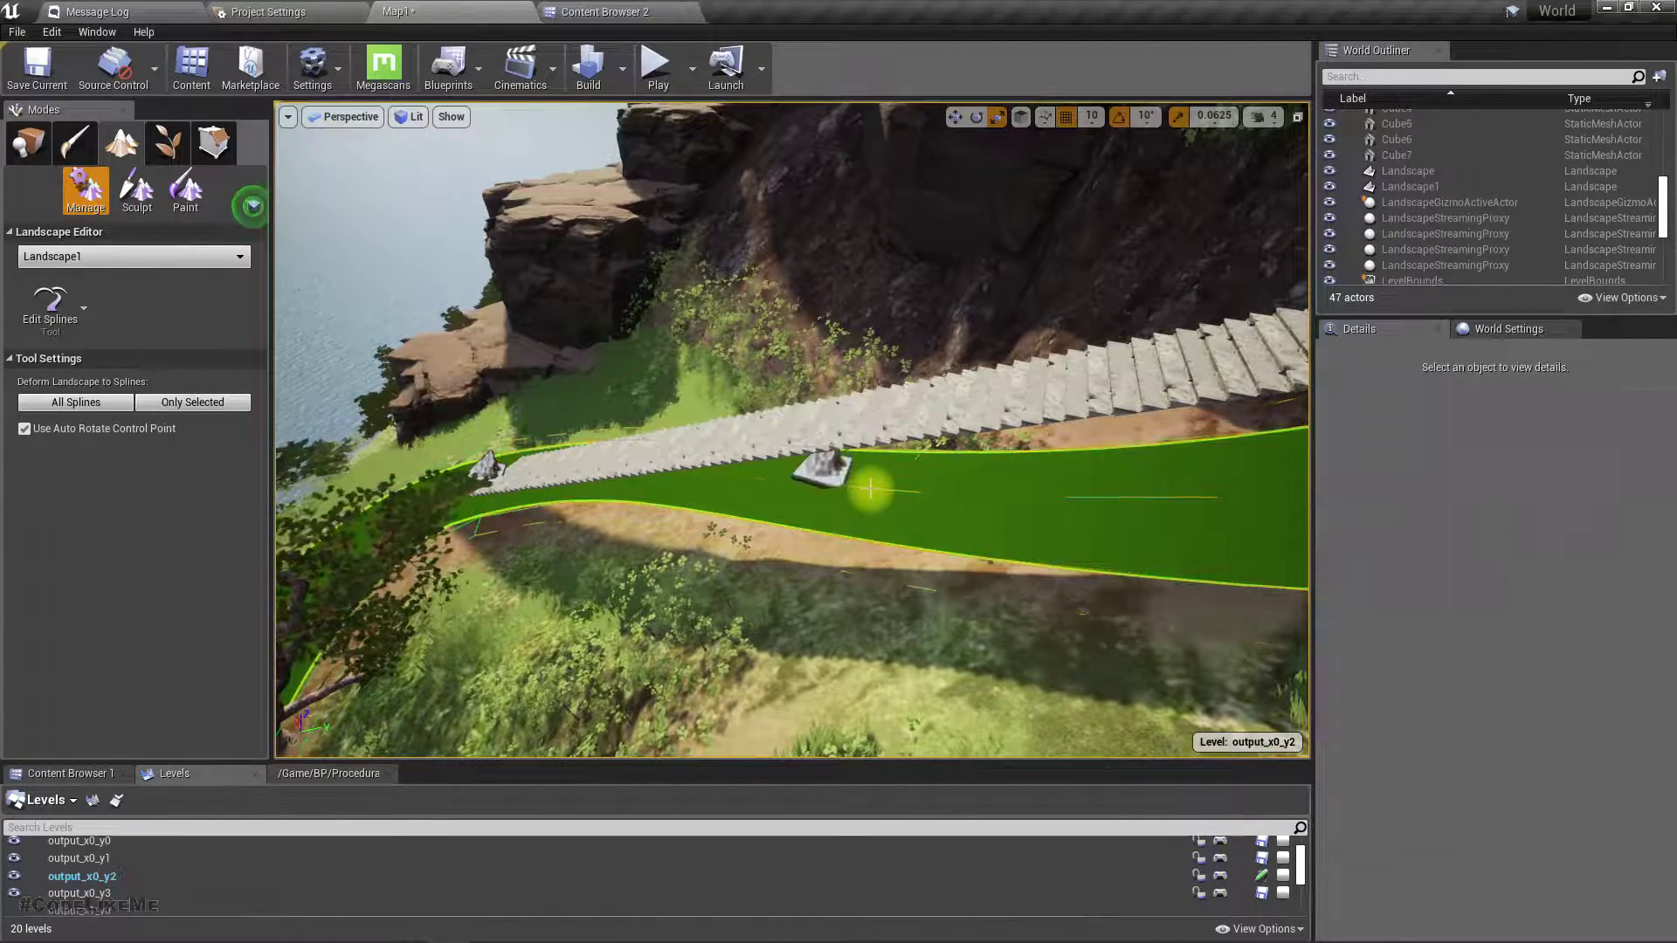
right_click_drag(870, 500, 761, 582)
left_click(805, 554)
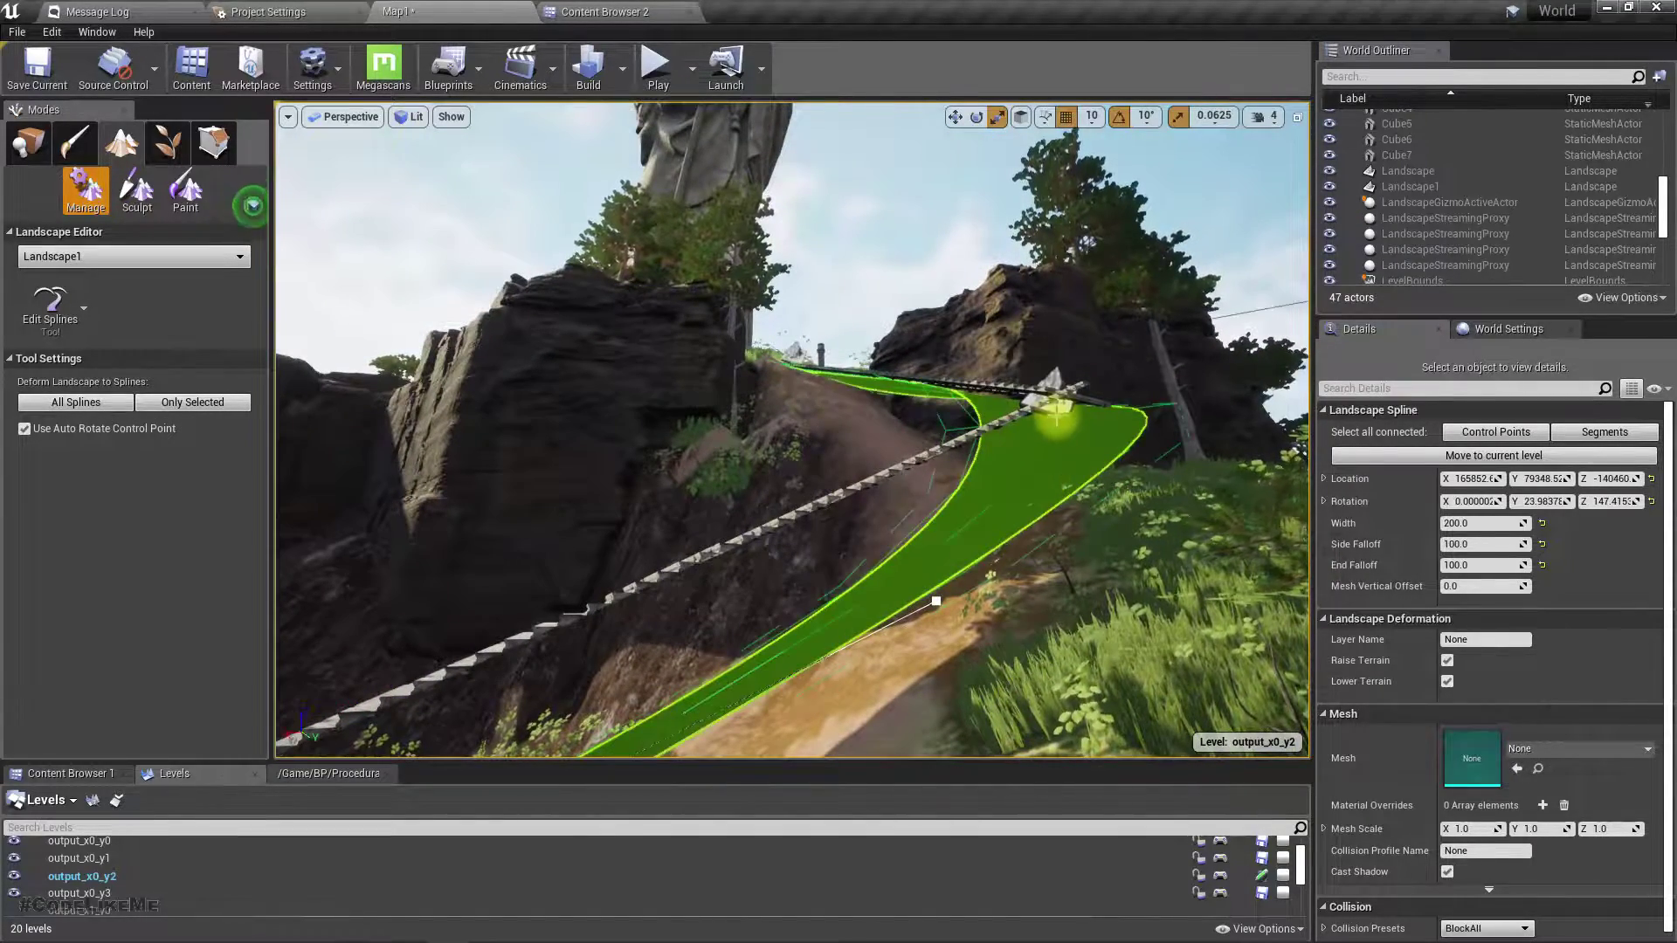
Check the landscape control points along the lower flight in full-screen view and undo the segment split
right_click_drag(1056, 379, 1092, 371)
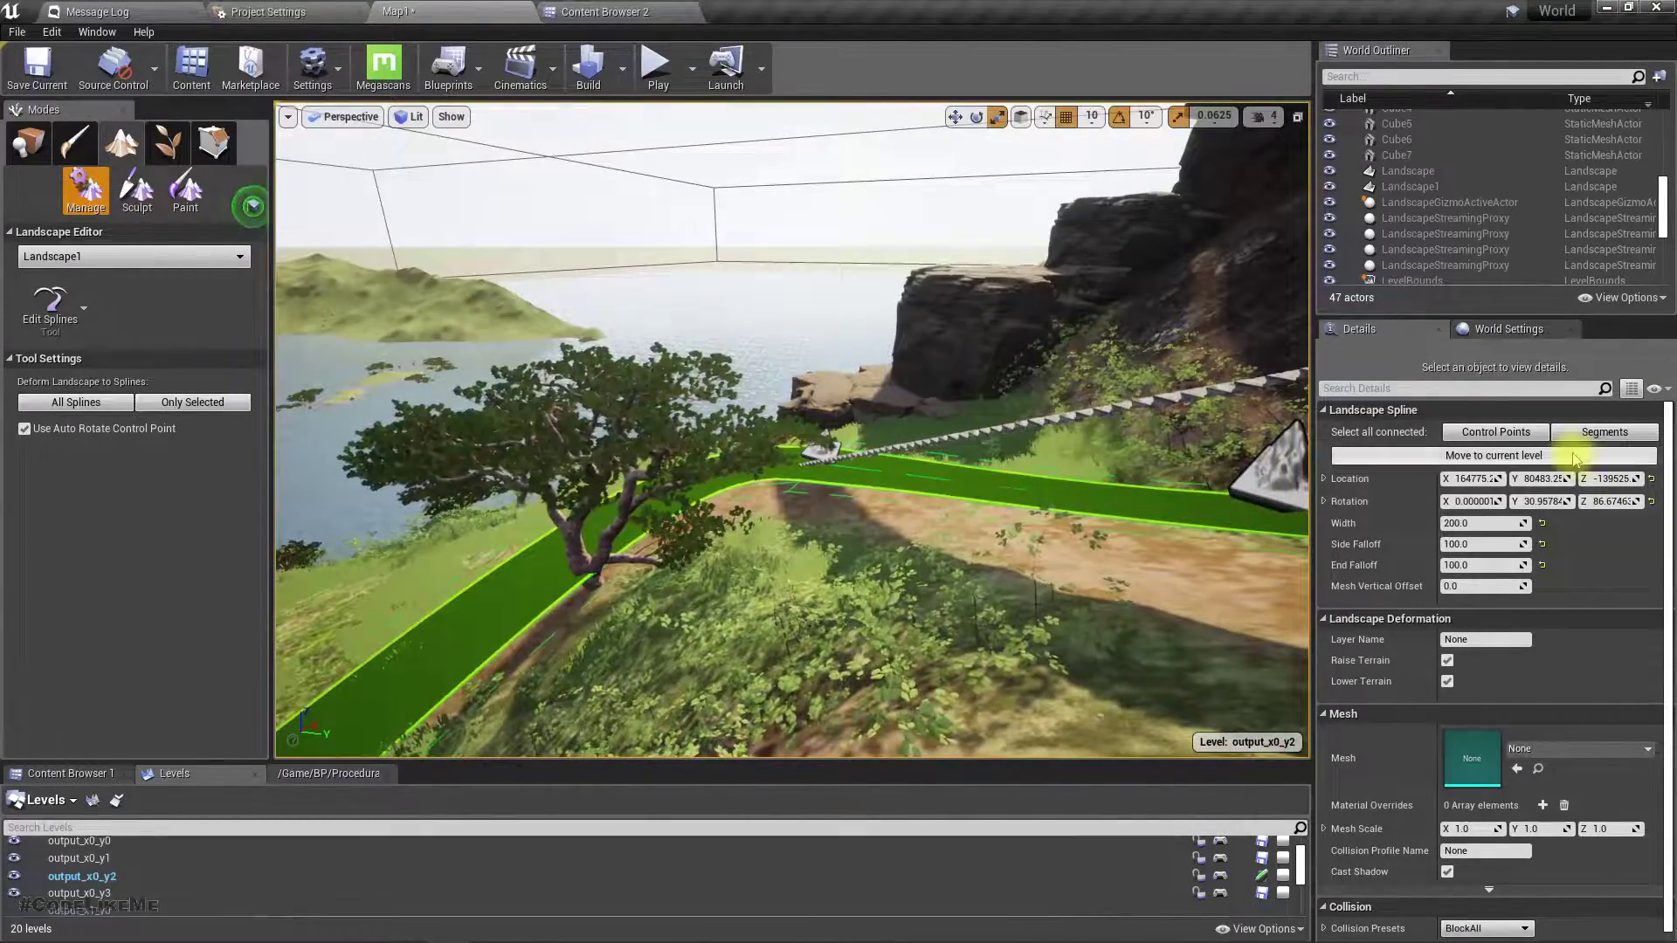
left_click(1506, 429)
right_click_drag(882, 468, 930, 552)
left_click(991, 430)
left_click(843, 281)
right_click_drag(843, 282, 1155, 332)
scroll(900, 435, "up", 3)
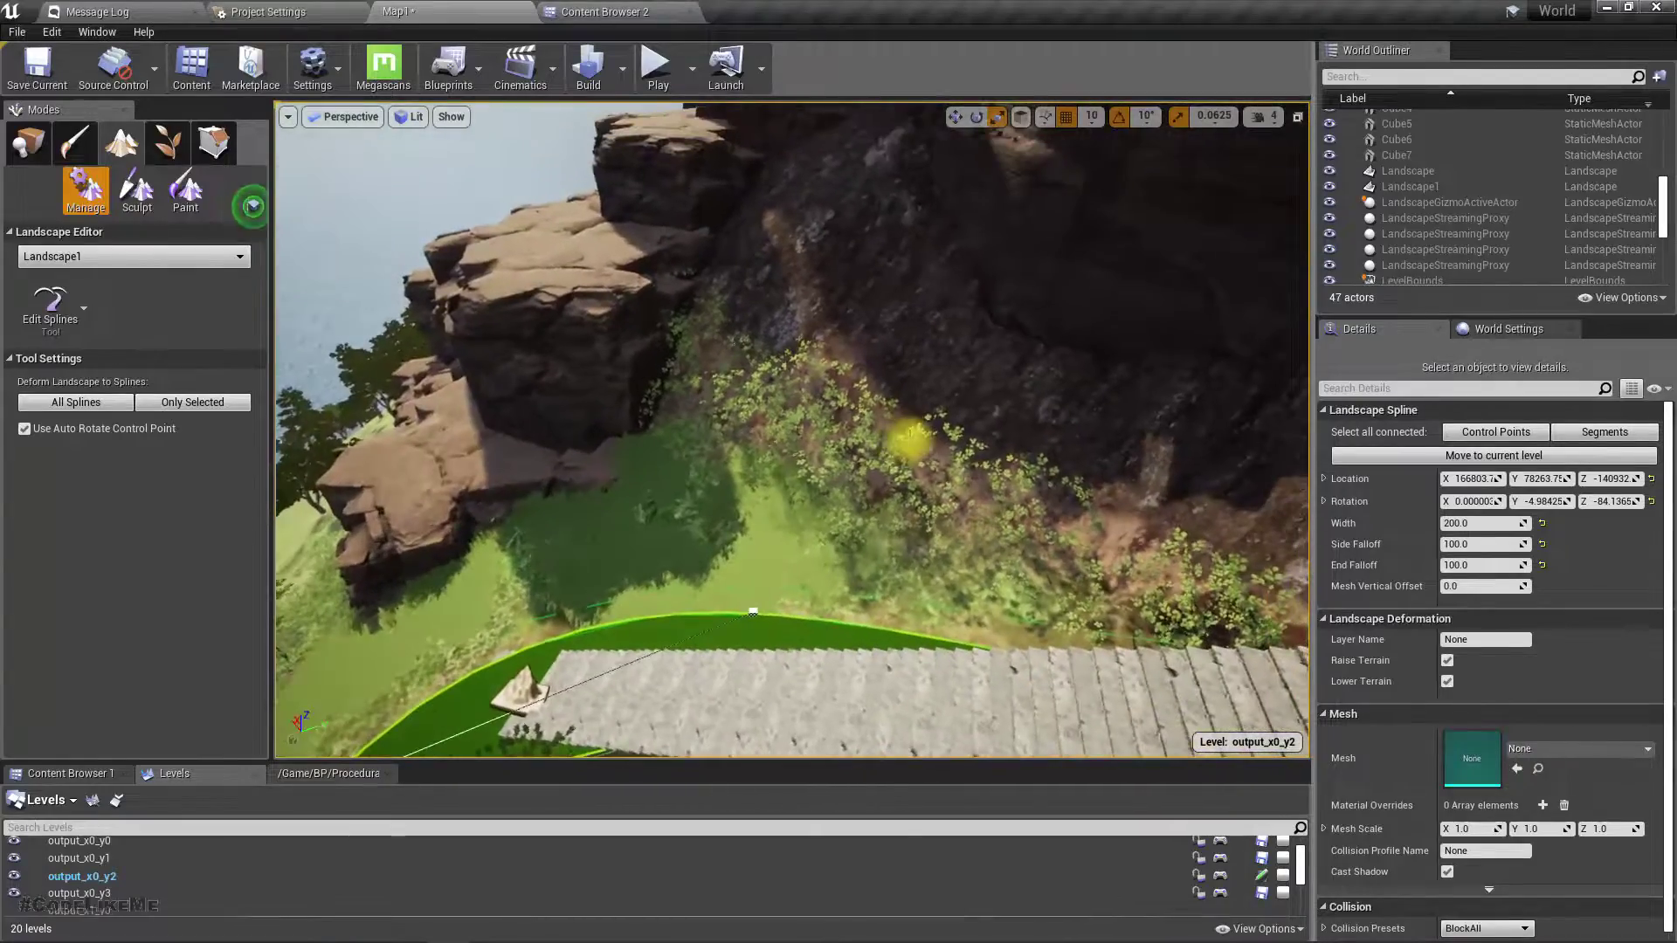
key("F11")
key("f")
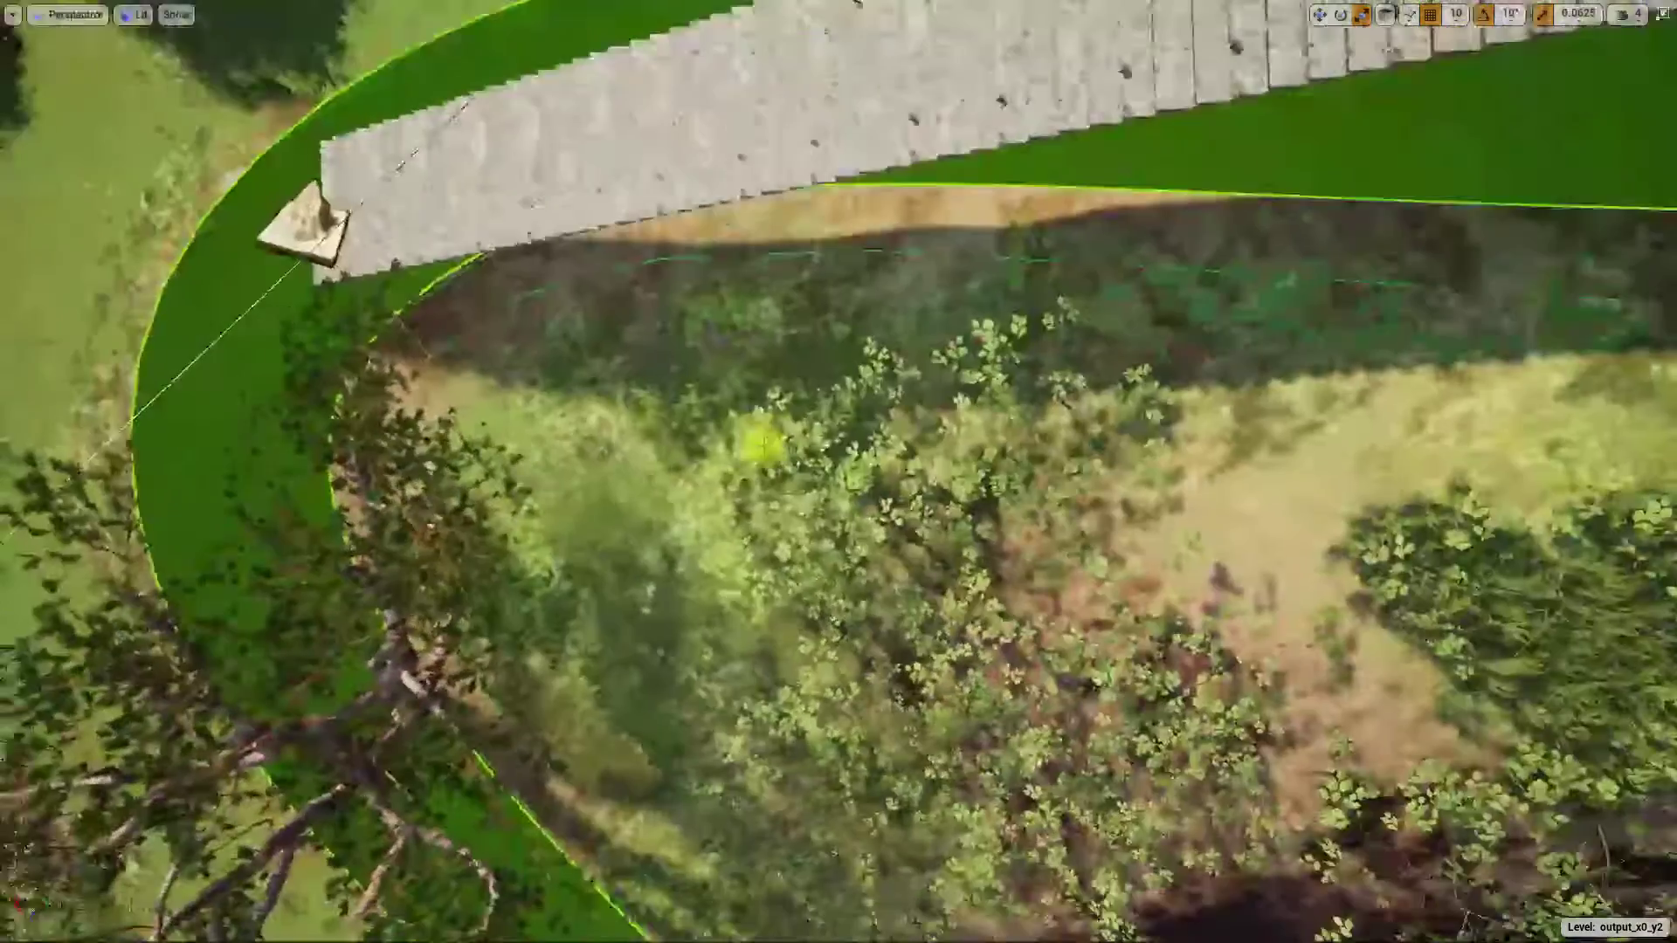
key("ctrl+z")
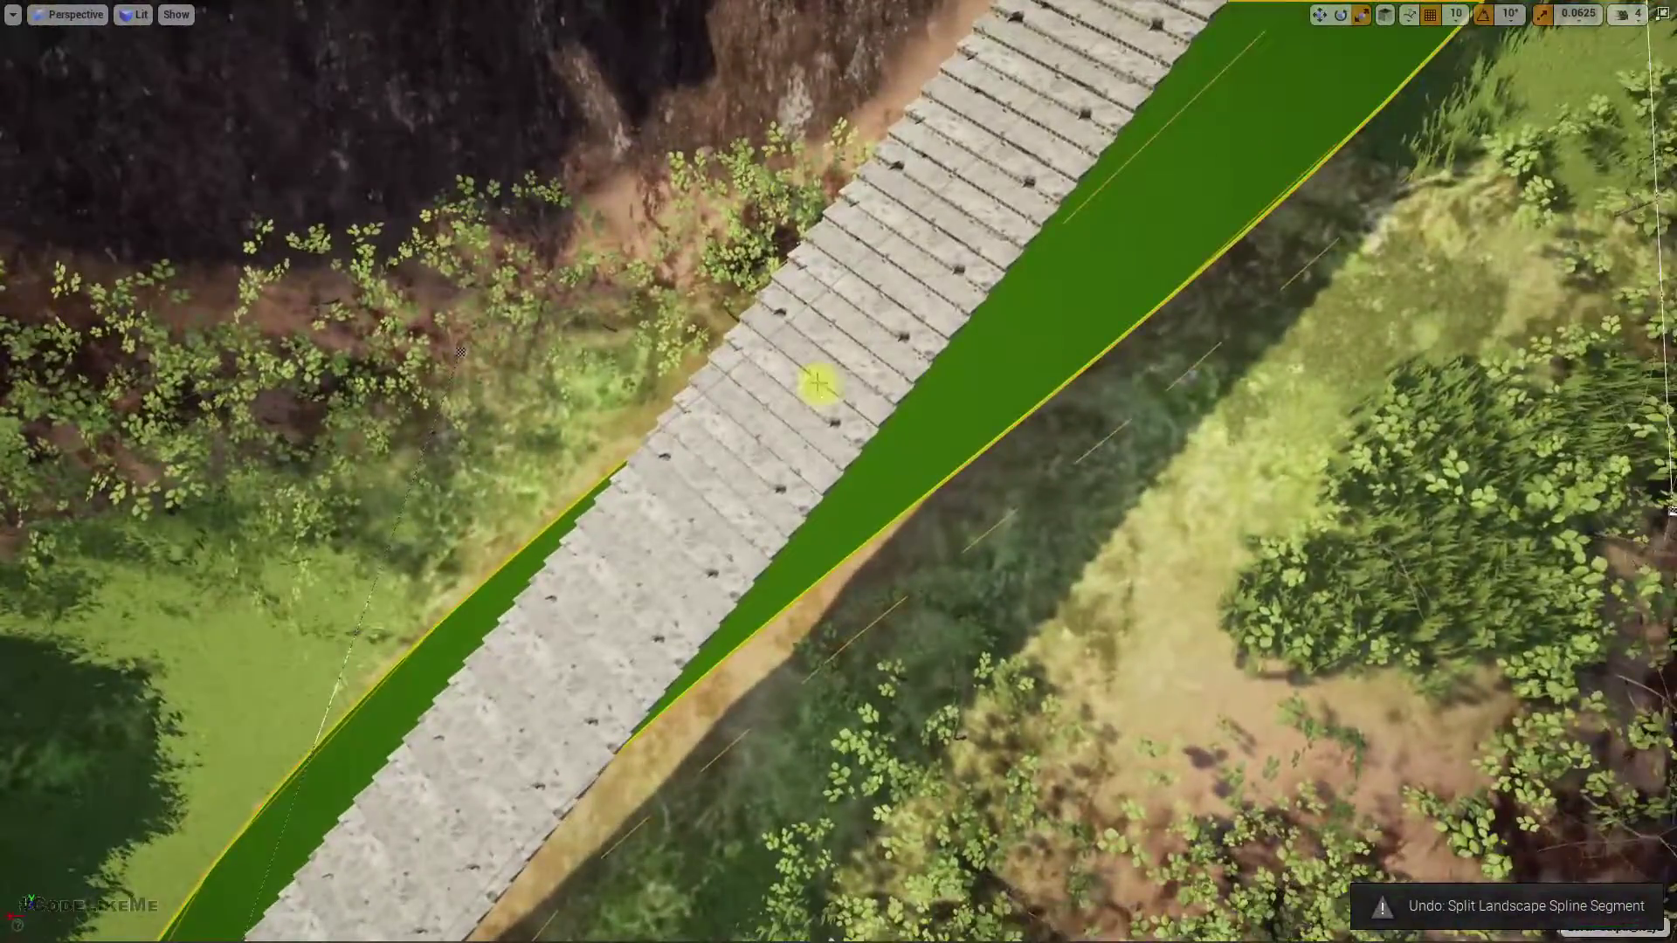
Leave the full-screen view and select the landscape spline control point at the stair bend
right_click_drag(818, 384, 611, 219)
right_click_drag(940, 572, 996, 625)
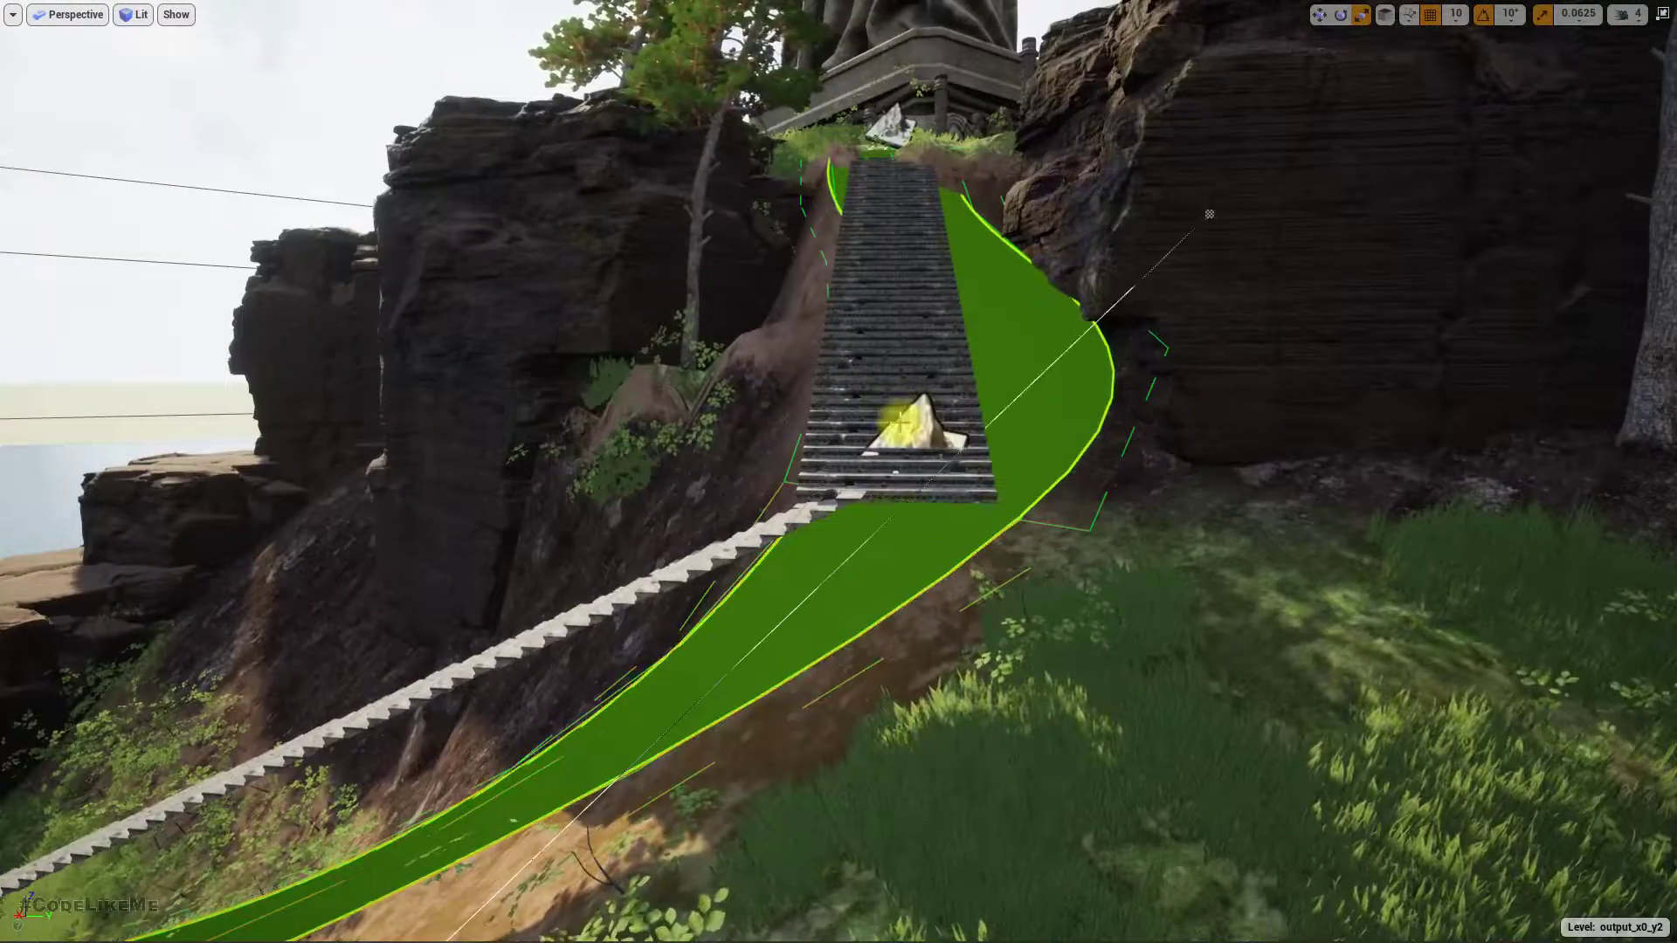
key("F11")
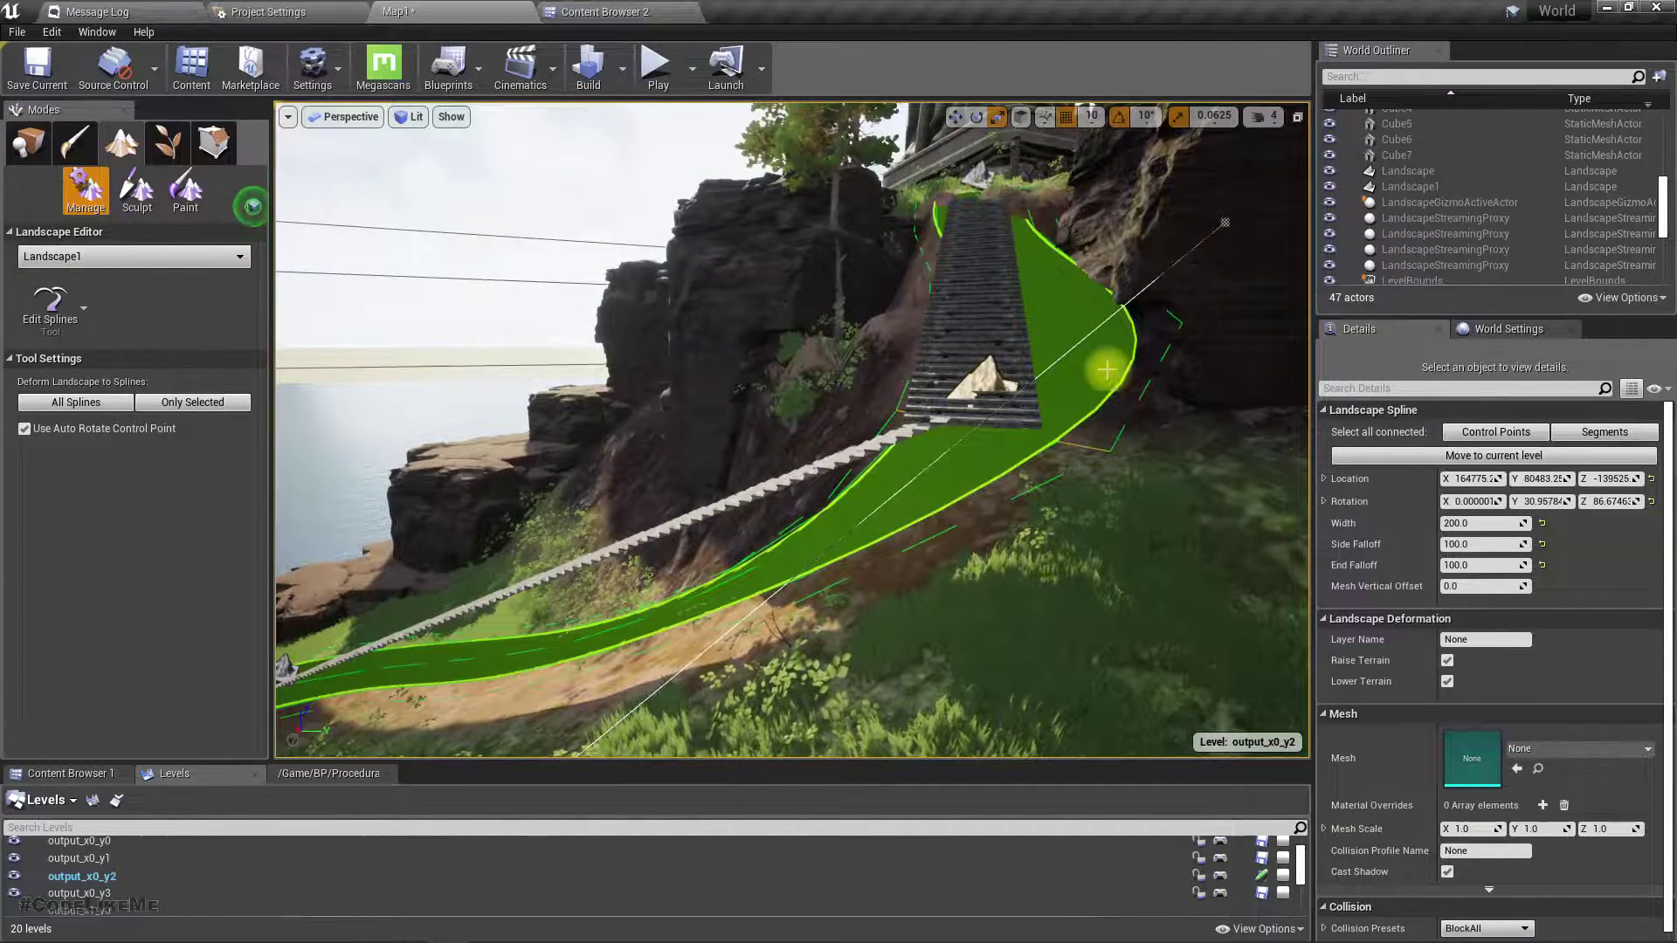
left_click(946, 471)
left_click(983, 382)
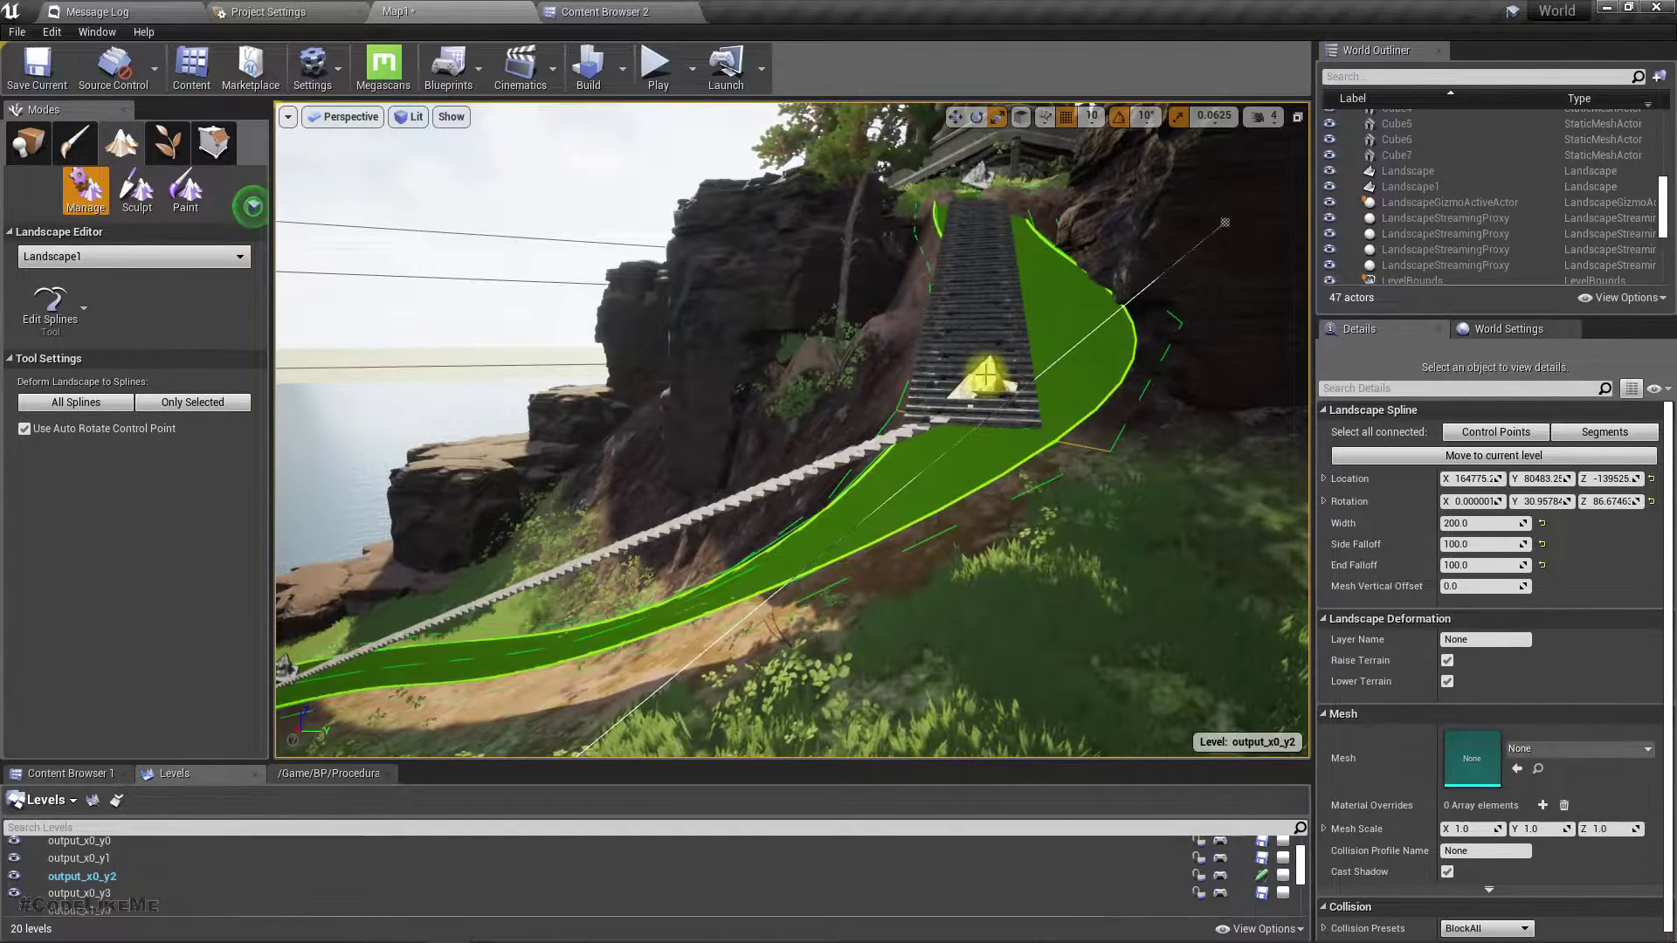
Split the landscape spline segment under the lower flight by adding a control point partway along the path
right_click_drag(945, 426, 695, 479)
key("w")
key("s")
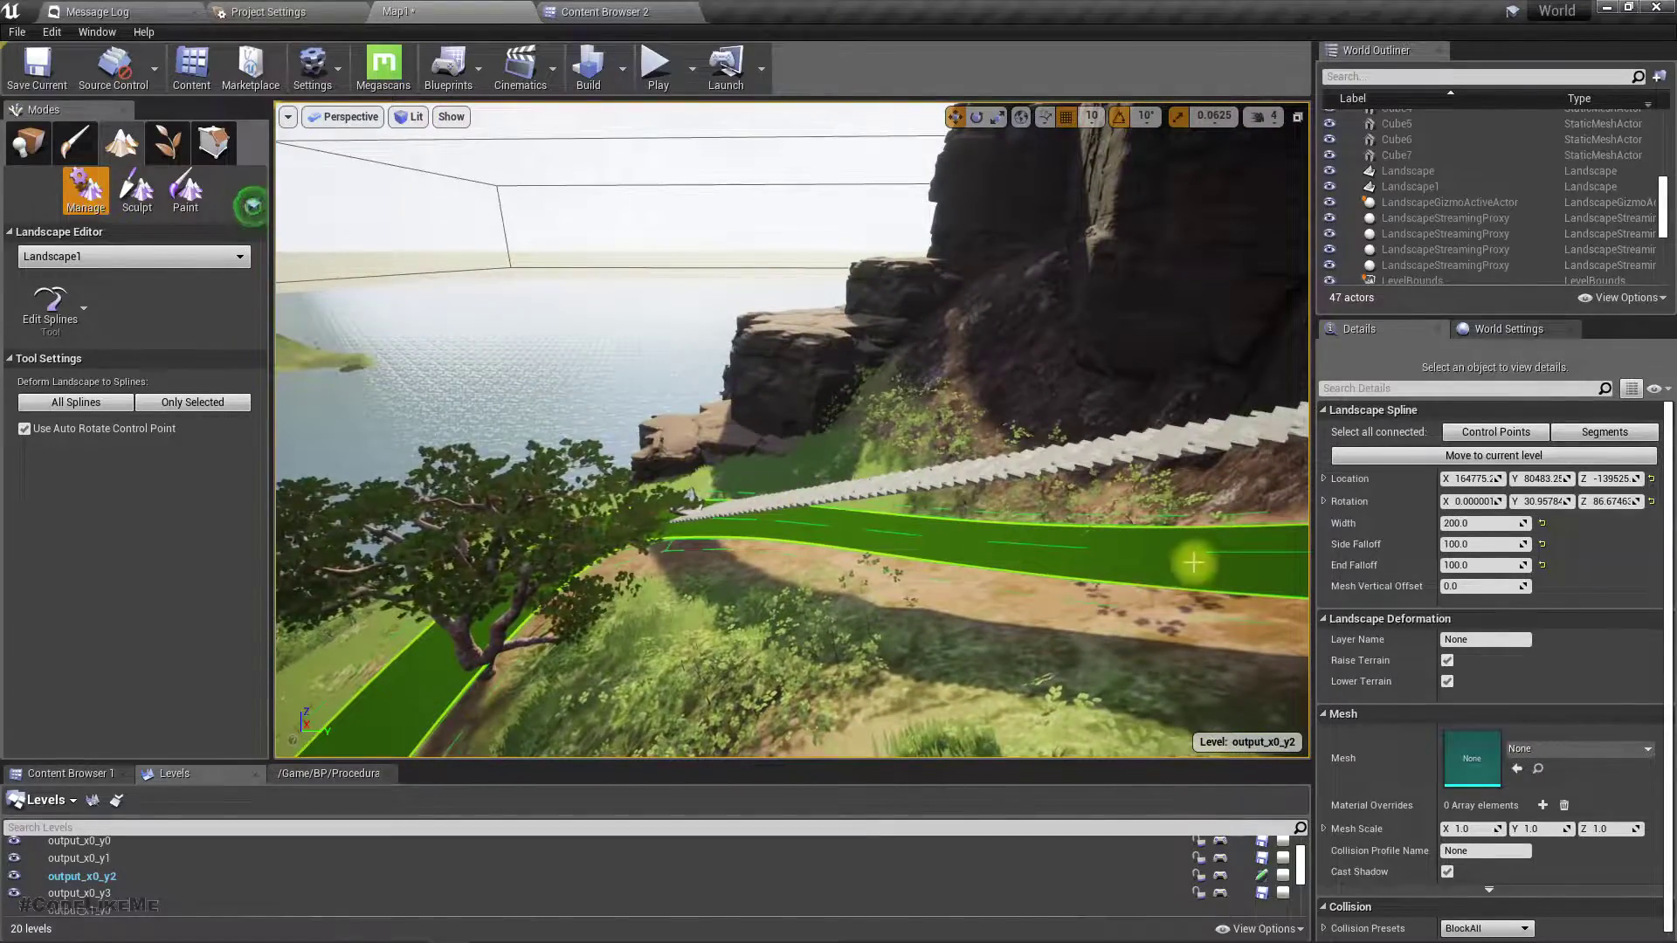
left_click(1112, 561)
right_click_drag(1112, 561, 1076, 543)
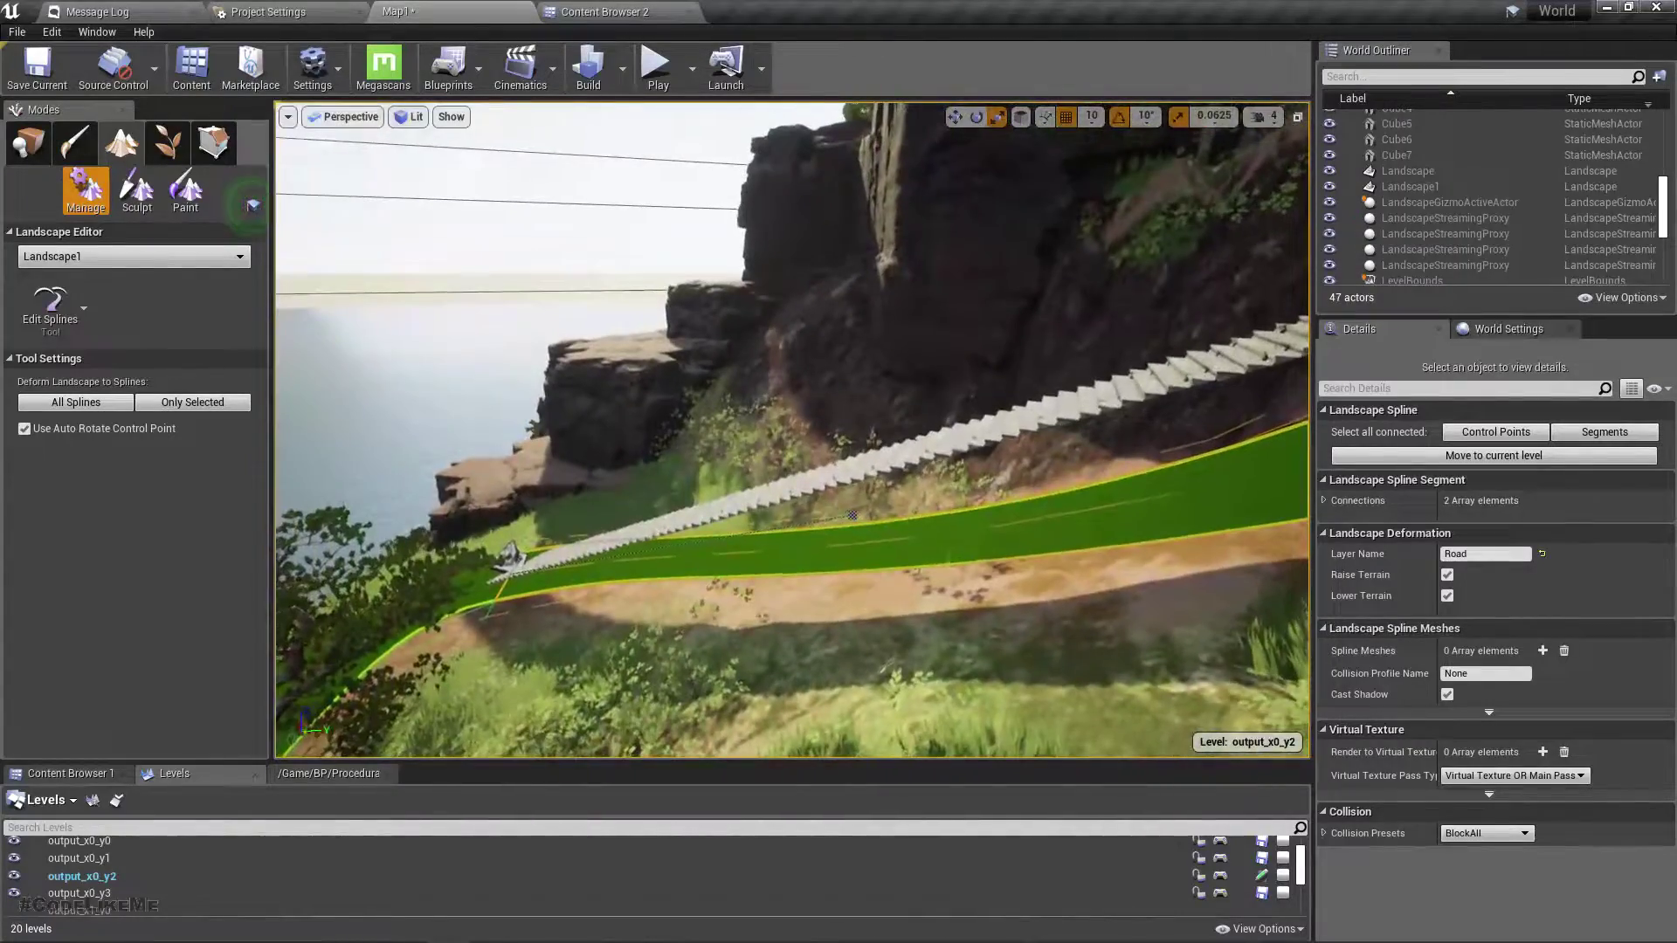
left_click(911, 541, "ctrl")
right_click_drag(911, 542, 965, 516)
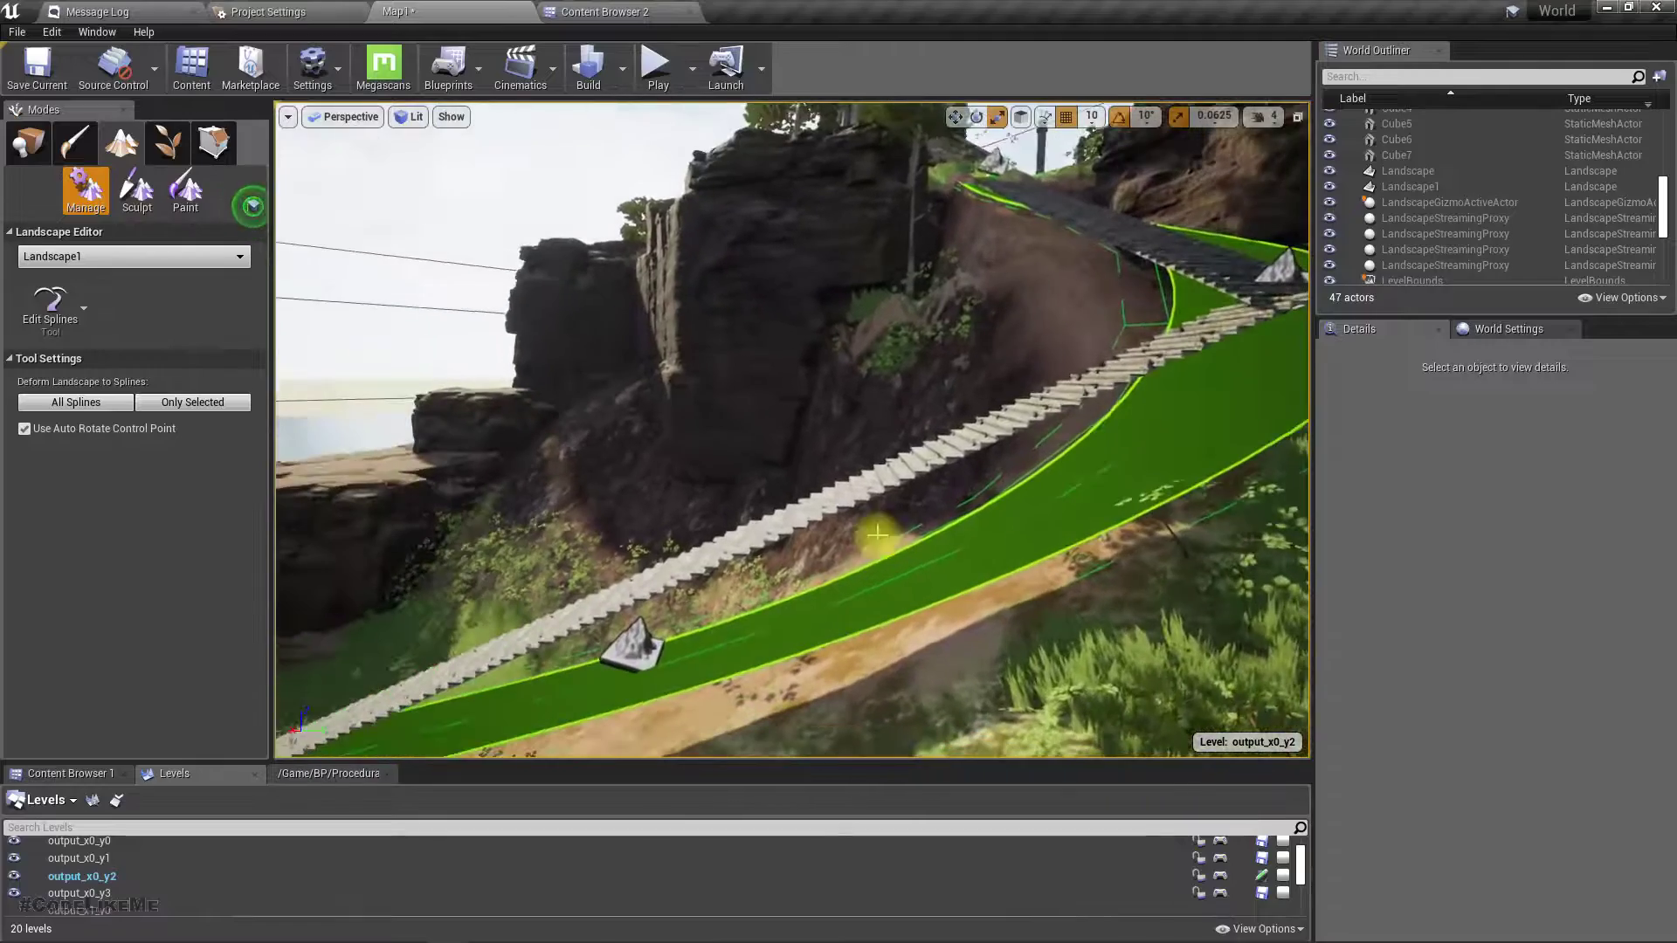
Raise the added control point until the landscape spline sits just beneath the steps of the lower flight
left_click(629, 646)
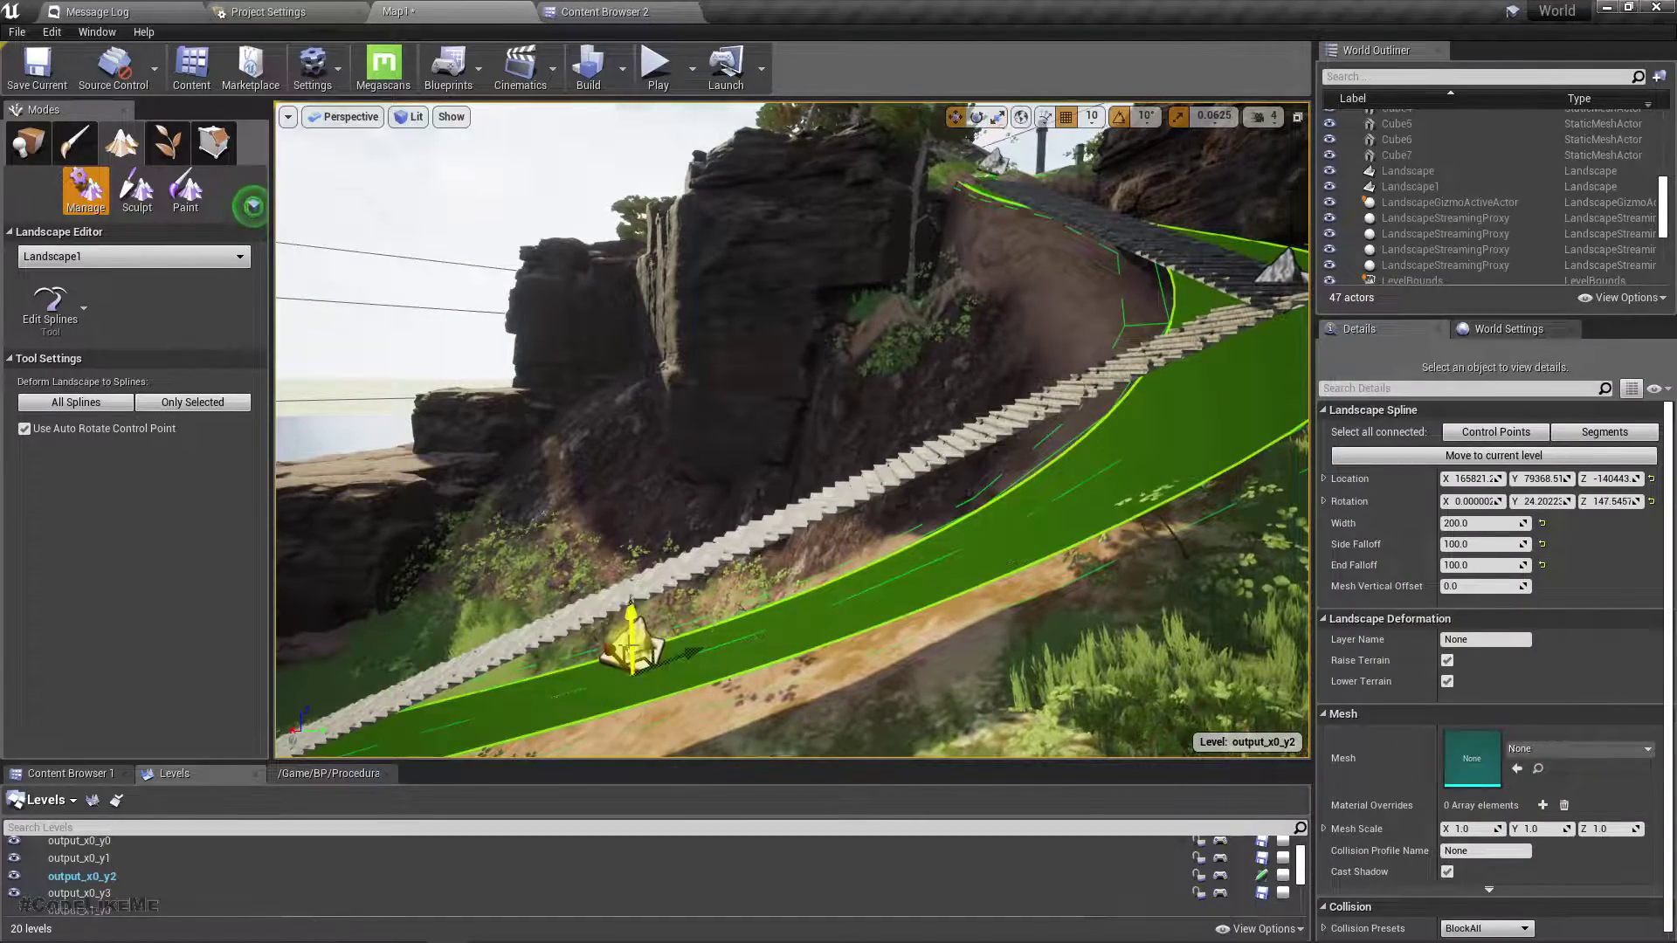
right_click_drag(631, 644, 559, 655)
right_click_drag(692, 643, 688, 640)
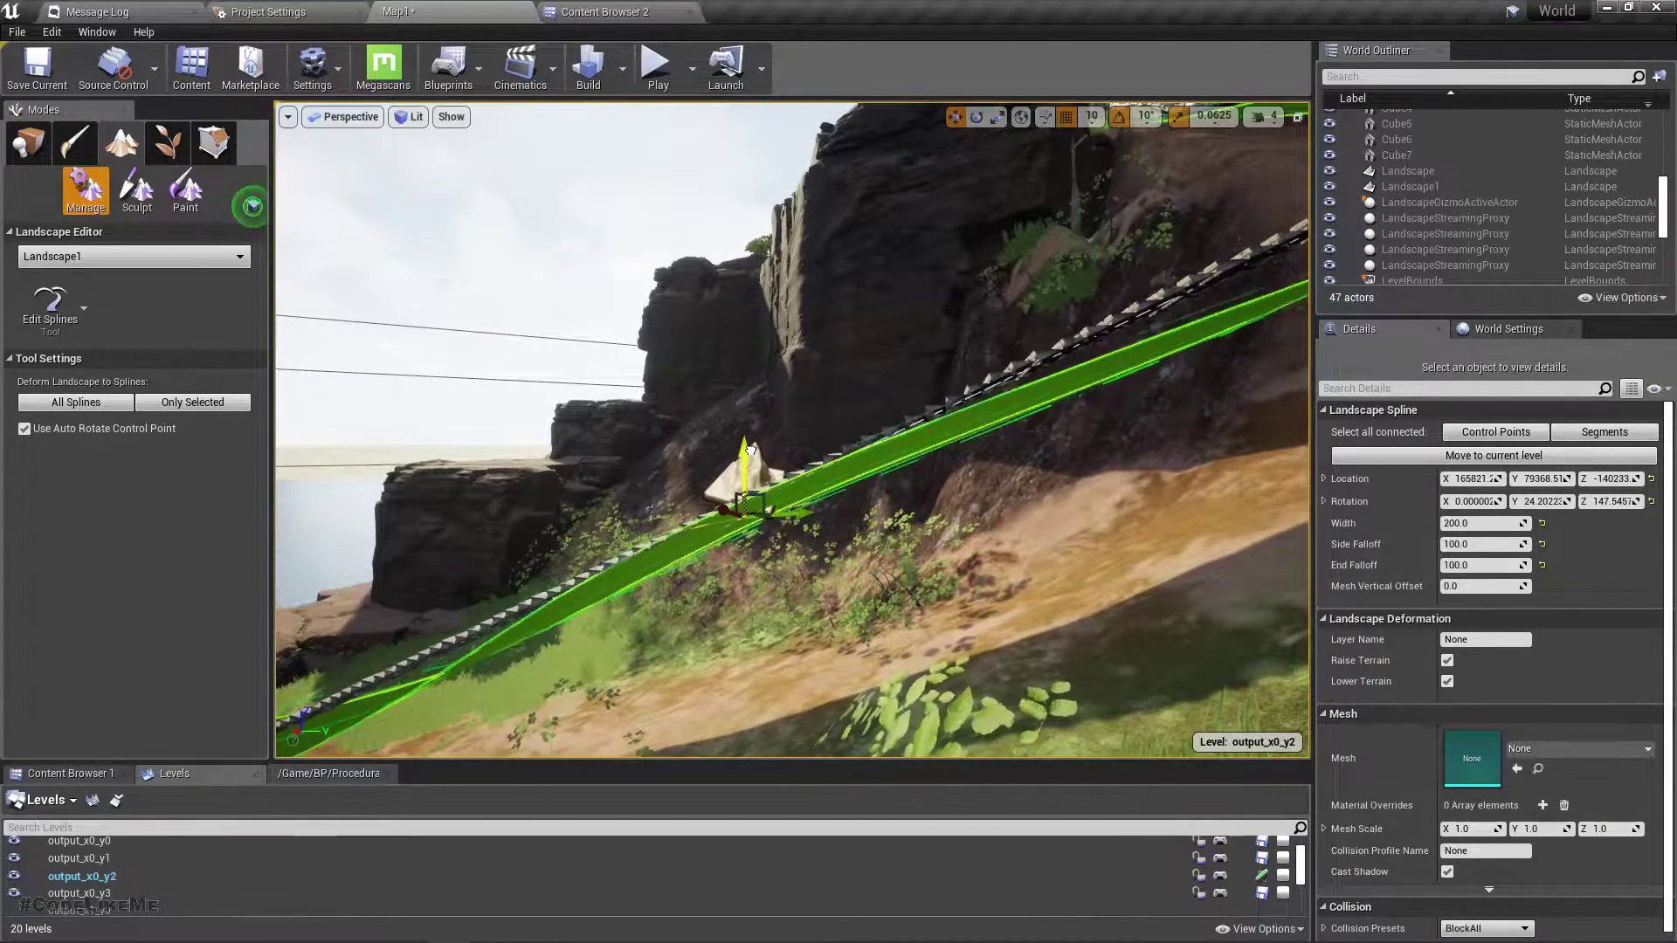
right_click_drag(774, 465, 699, 436)
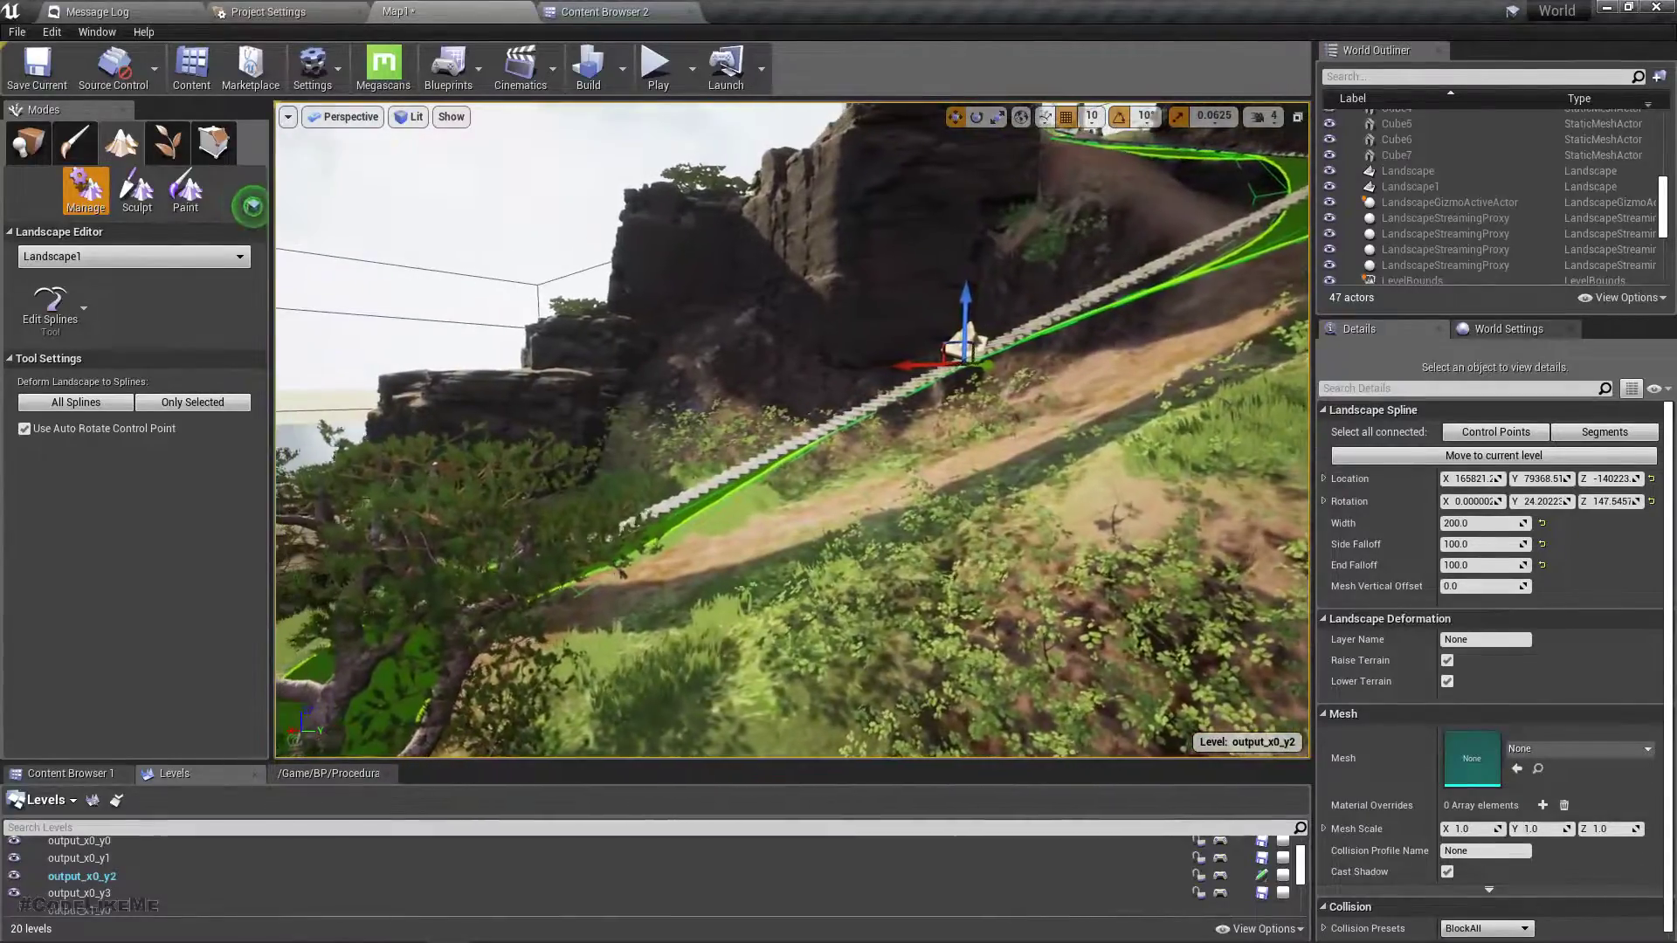
right_click_drag(751, 534, 796, 515)
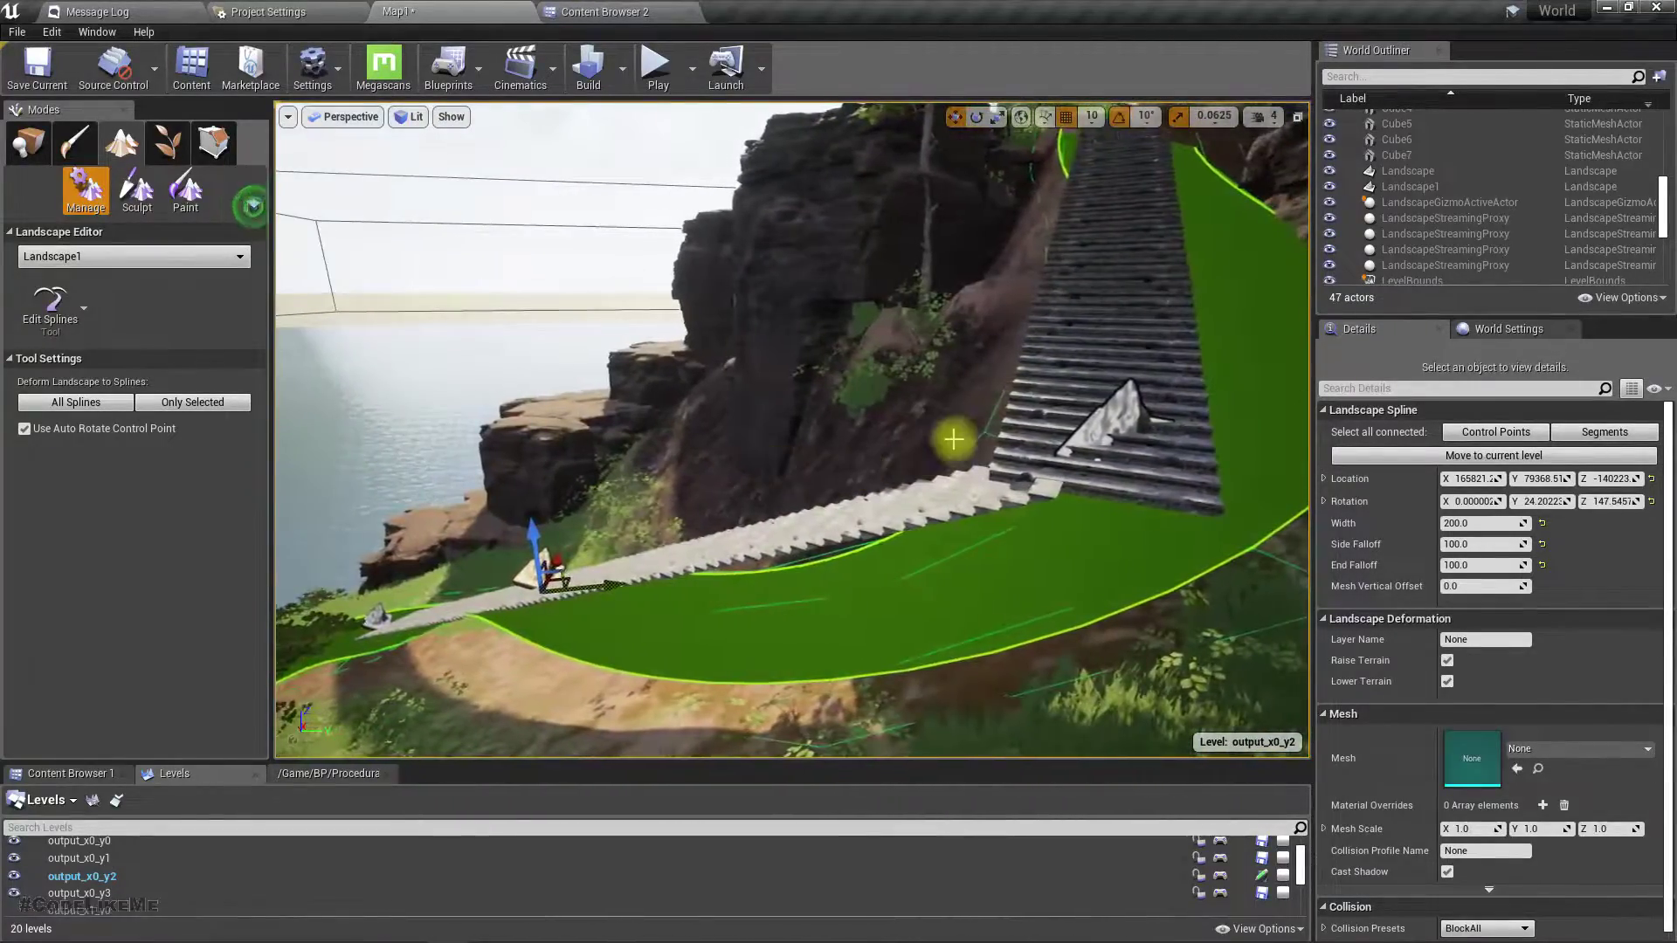
Try to adjust the bend-side tangent handle of the segment between the stair bend and the raised control point
right_click_drag(1141, 548, 1092, 493)
left_click(1093, 494)
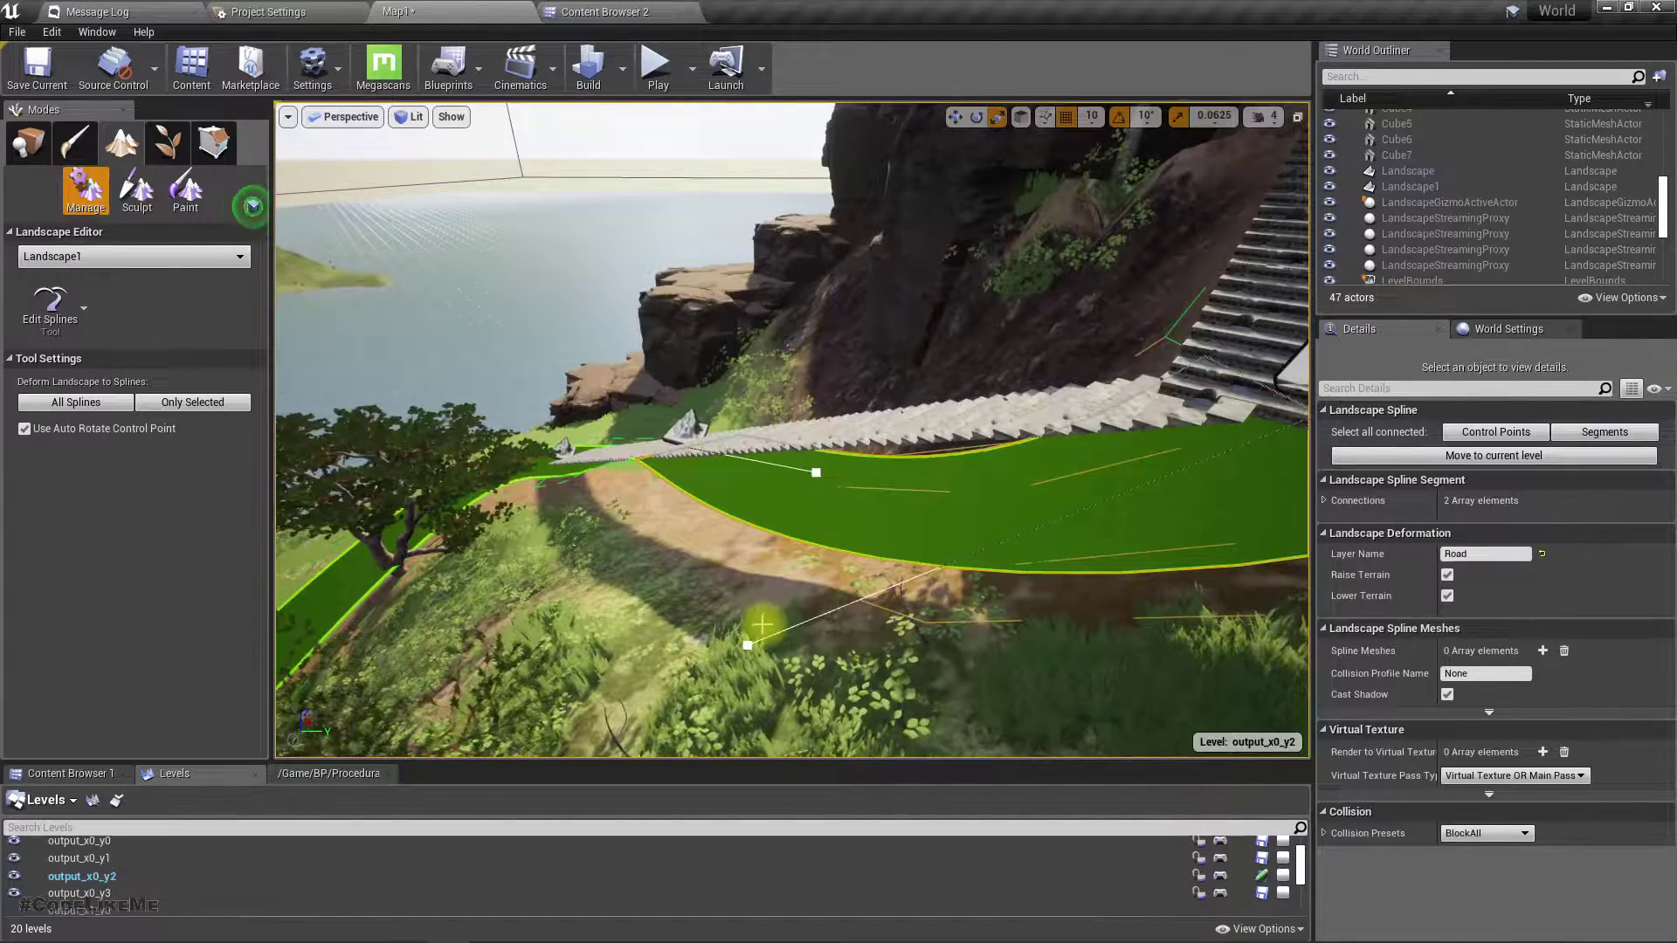
left_click(747, 642)
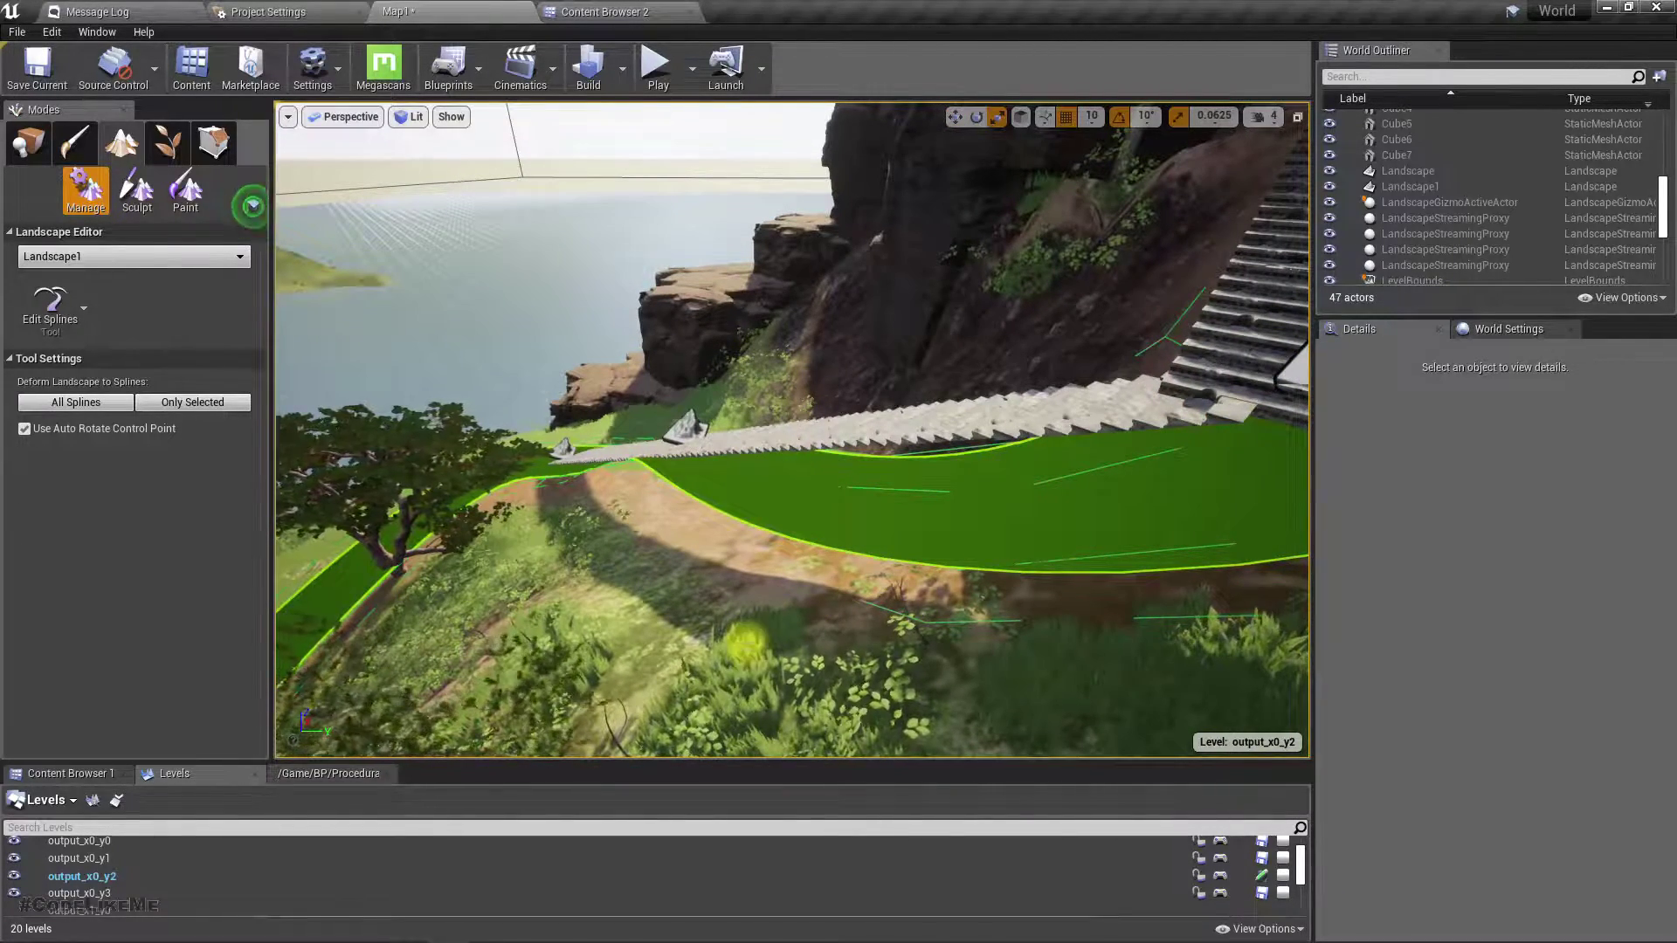
left_click(947, 500)
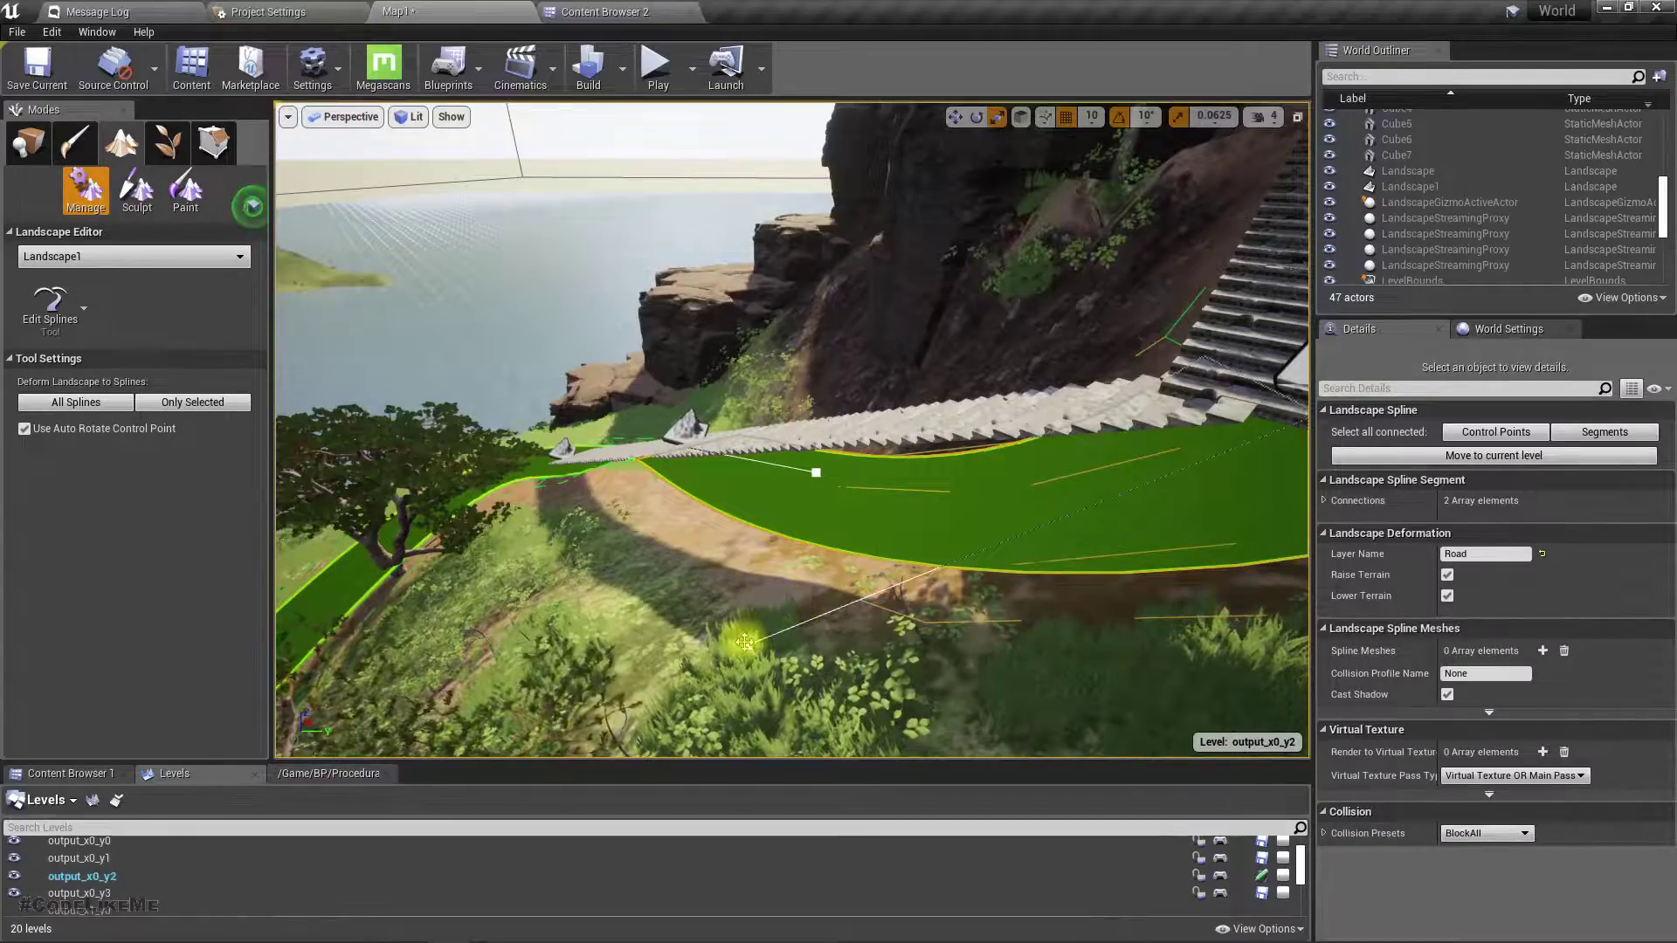
left_click(746, 644)
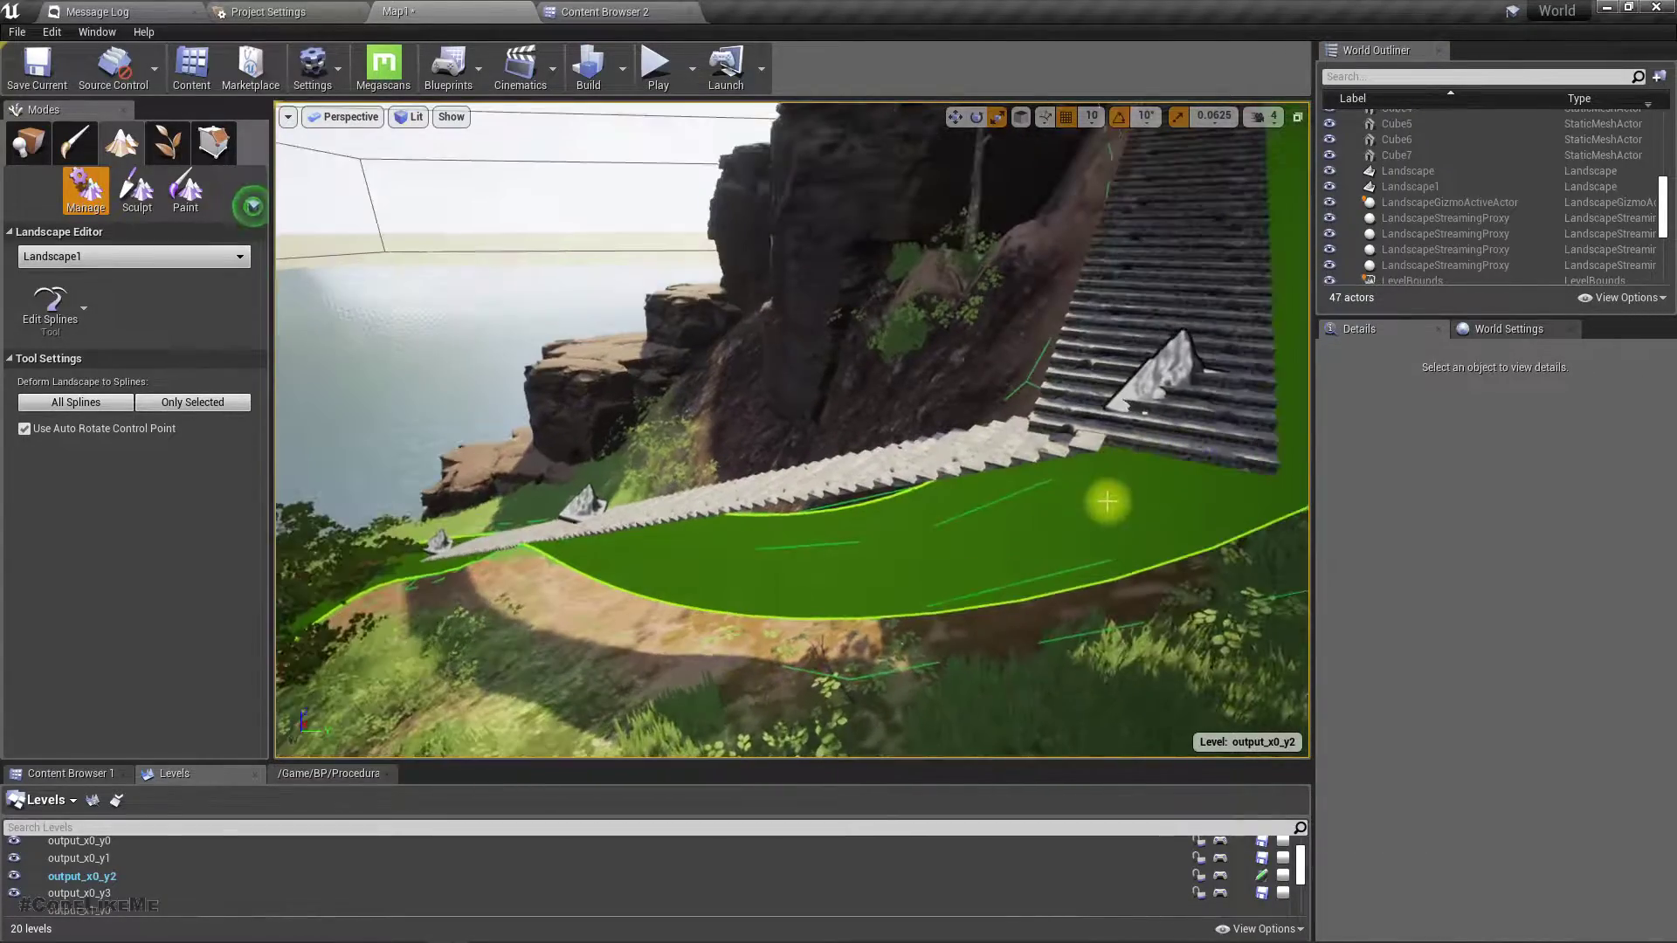
left_click(966, 559)
key("f")
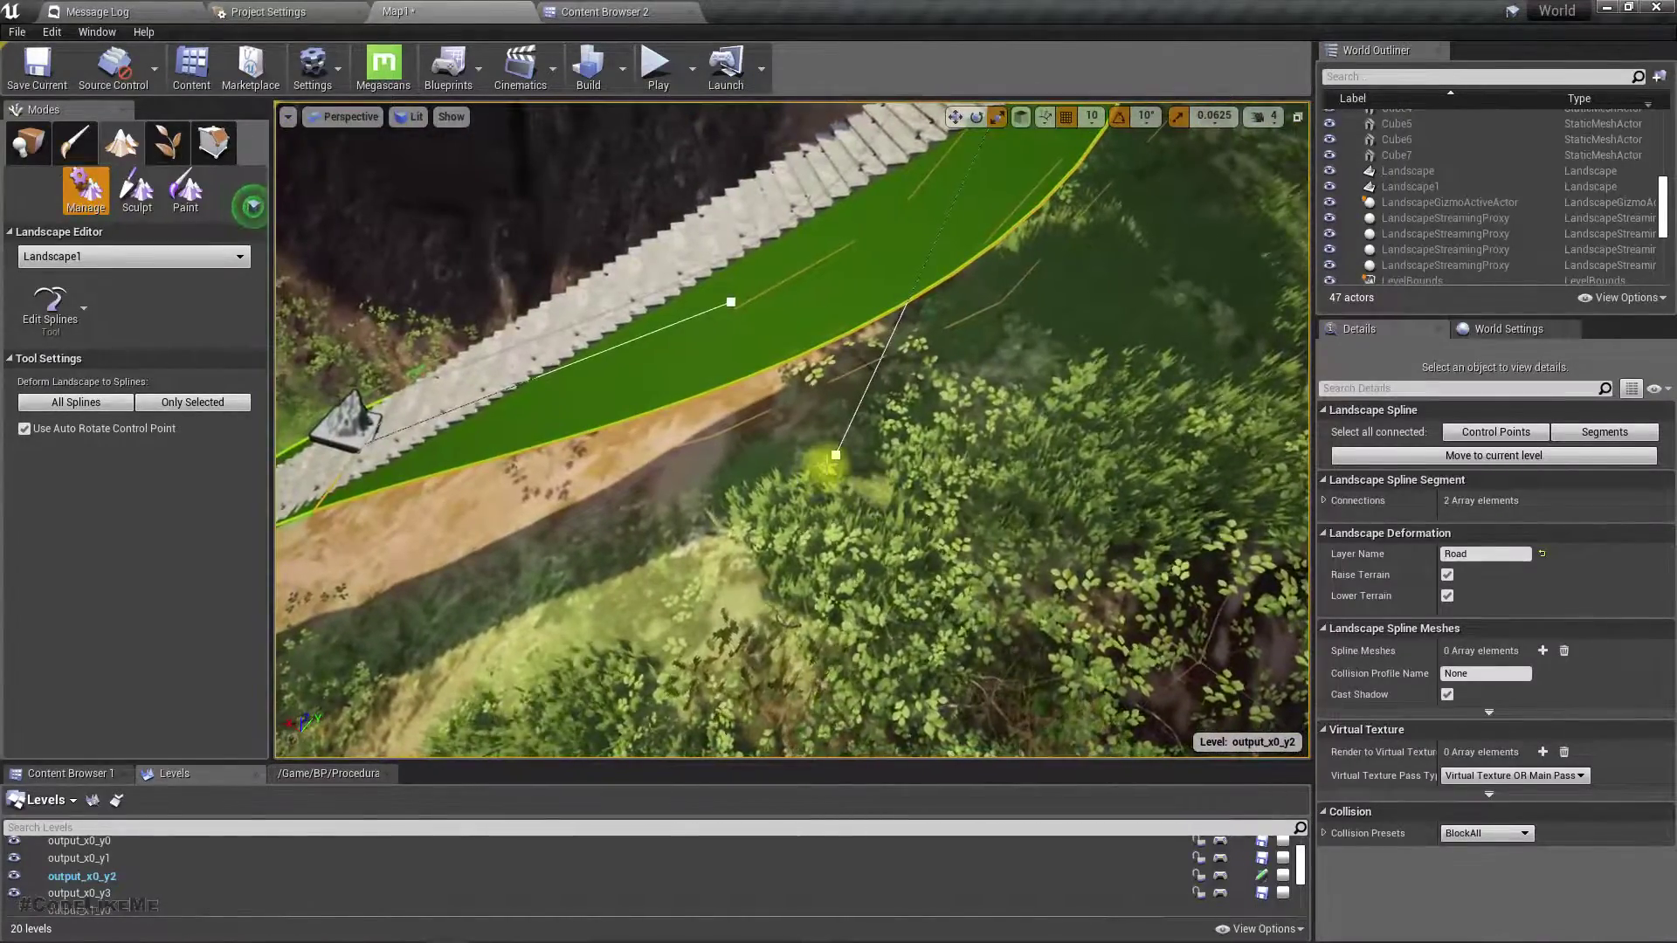
left_click(835, 455)
right_click_drag(835, 456, 926, 314)
Try another split in the segment between the raised control point and the stair foot, and undo it
left_click(783, 435)
right_click_drag(783, 434, 708, 530)
left_click(706, 521)
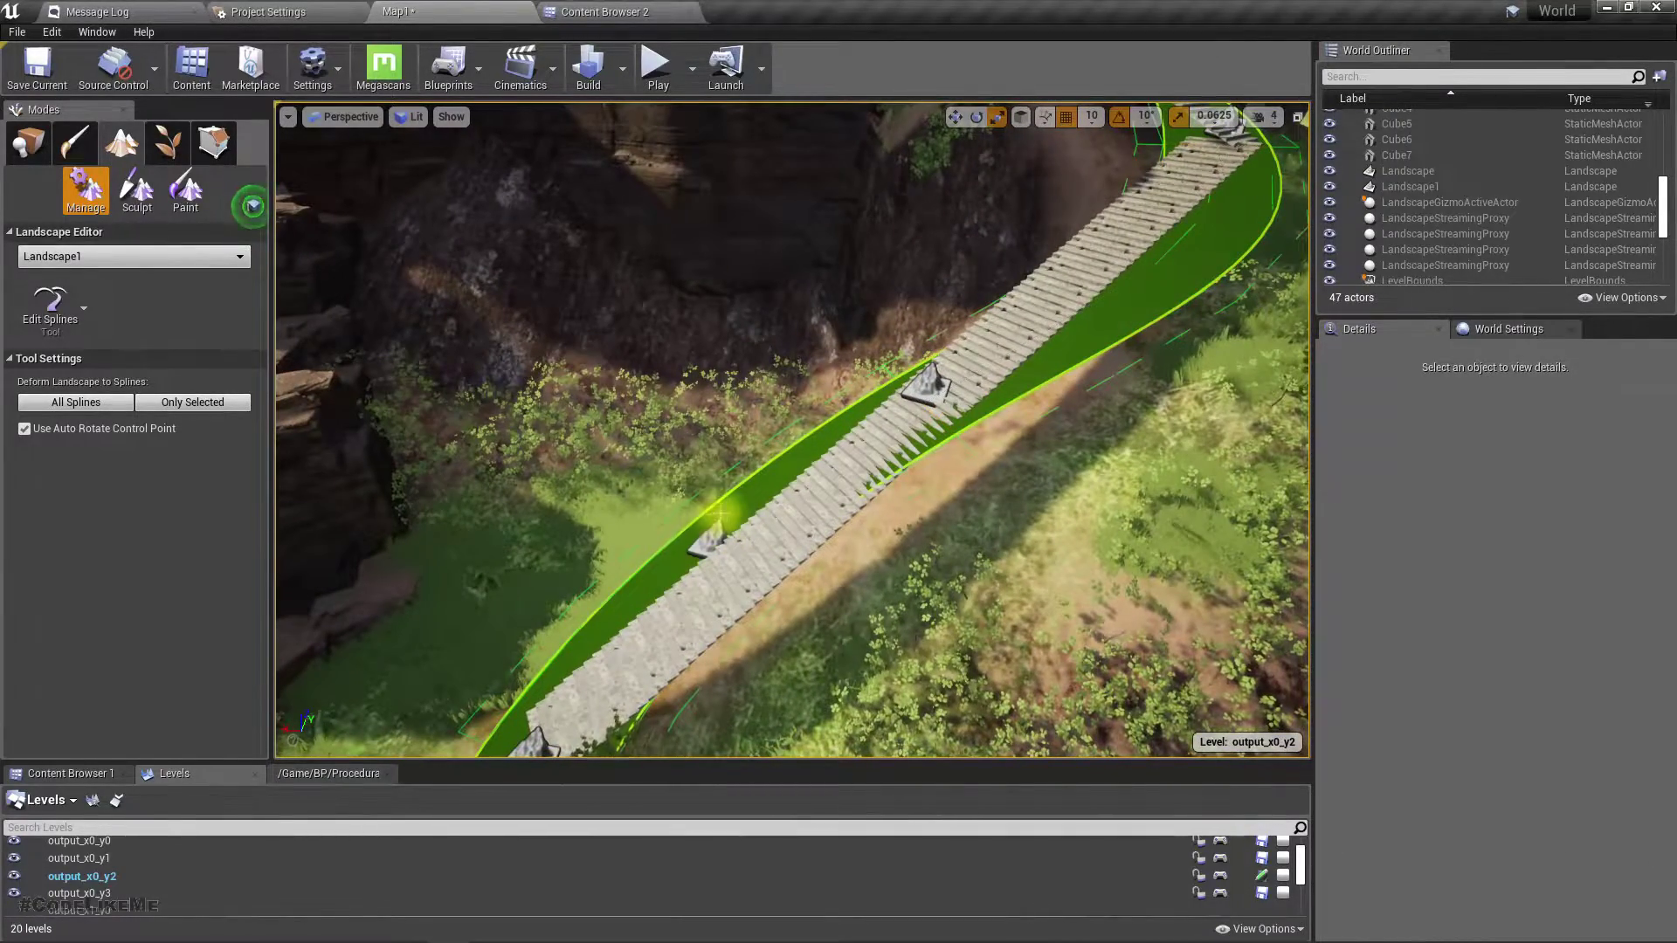
key("ctrl+z")
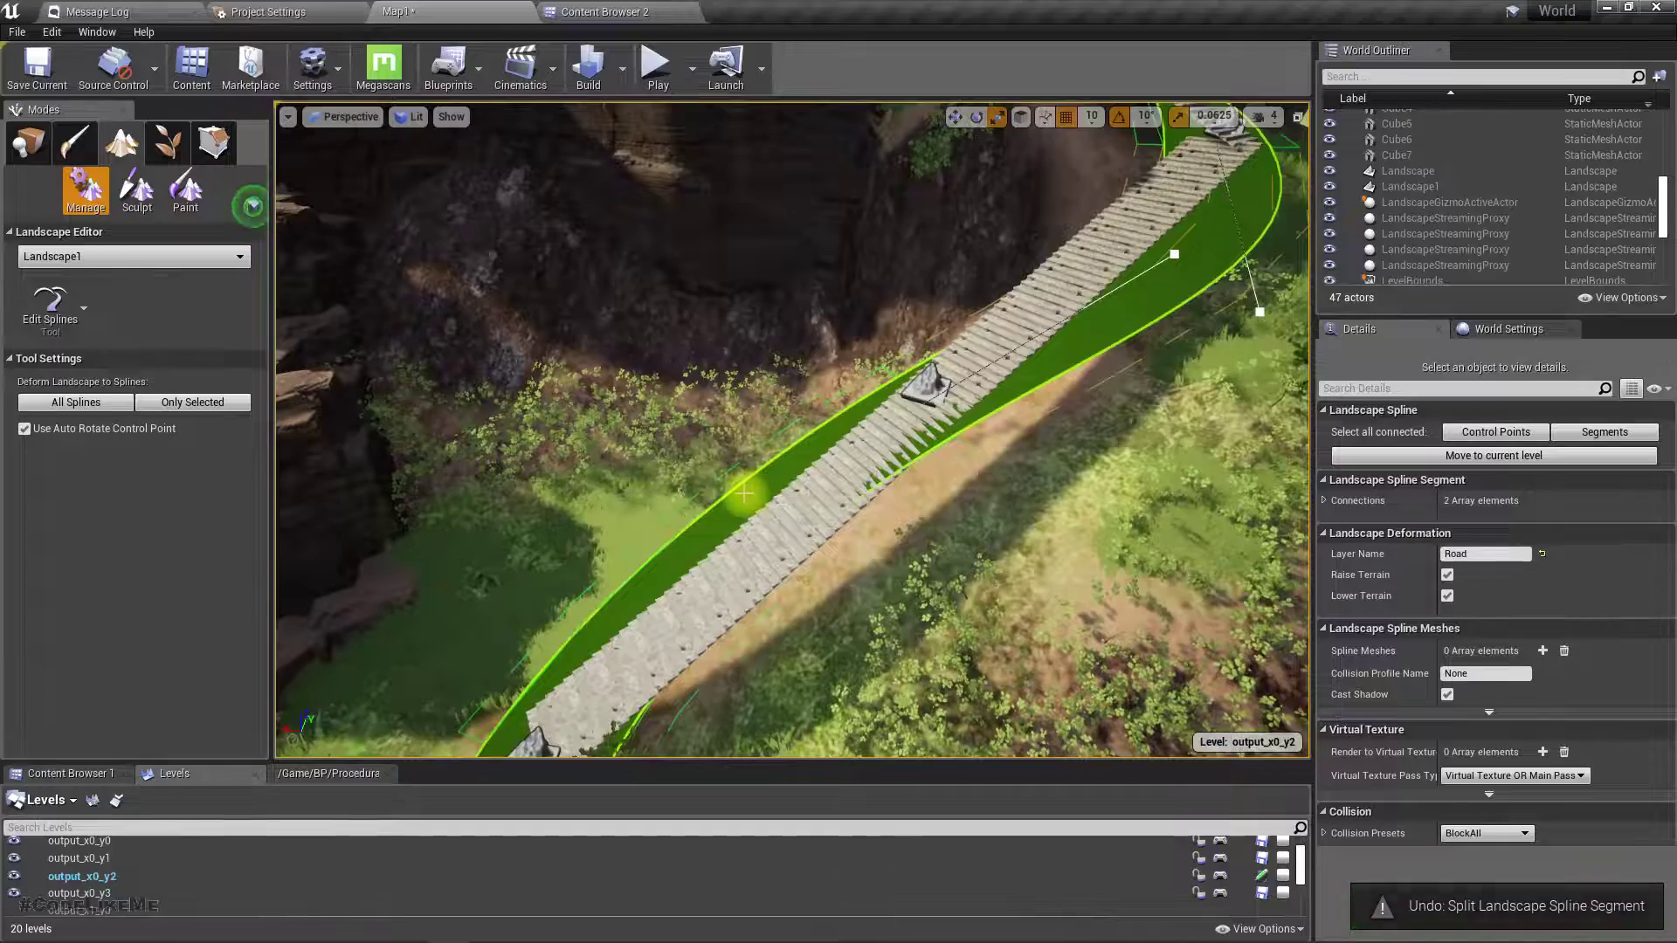
Select the landscape spline segments beneath both stair flights together, from the stair foot up to the platform
right_click_drag(743, 494, 753, 494)
right_click_drag(791, 429, 818, 416)
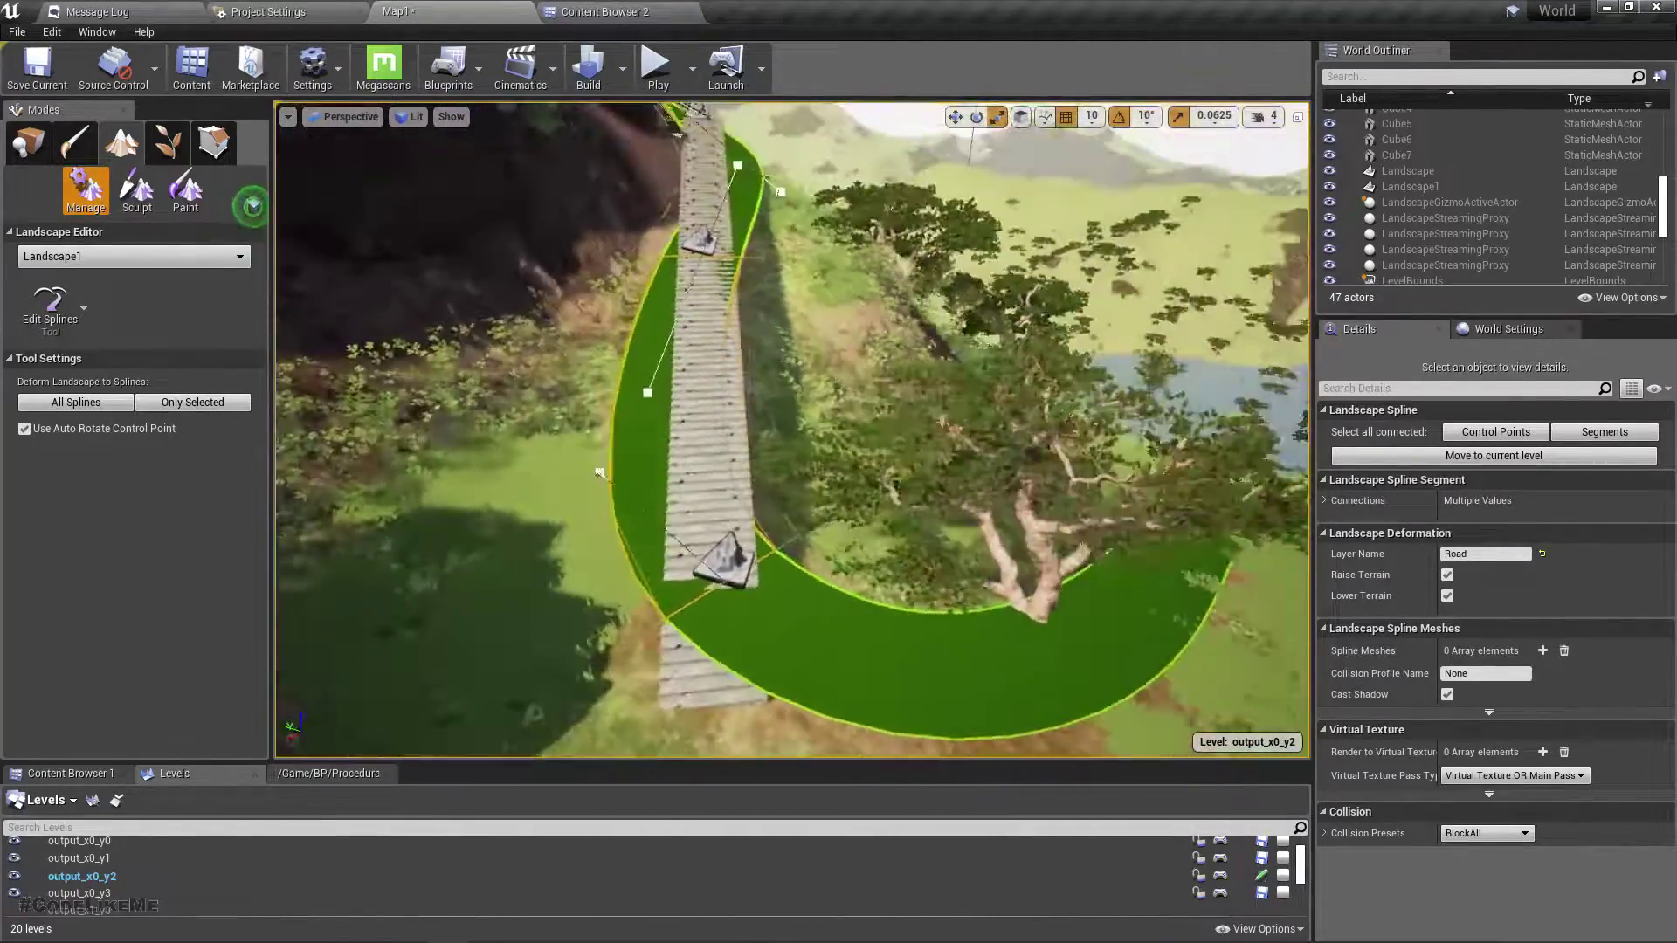
right_click_drag(792, 430, 738, 437)
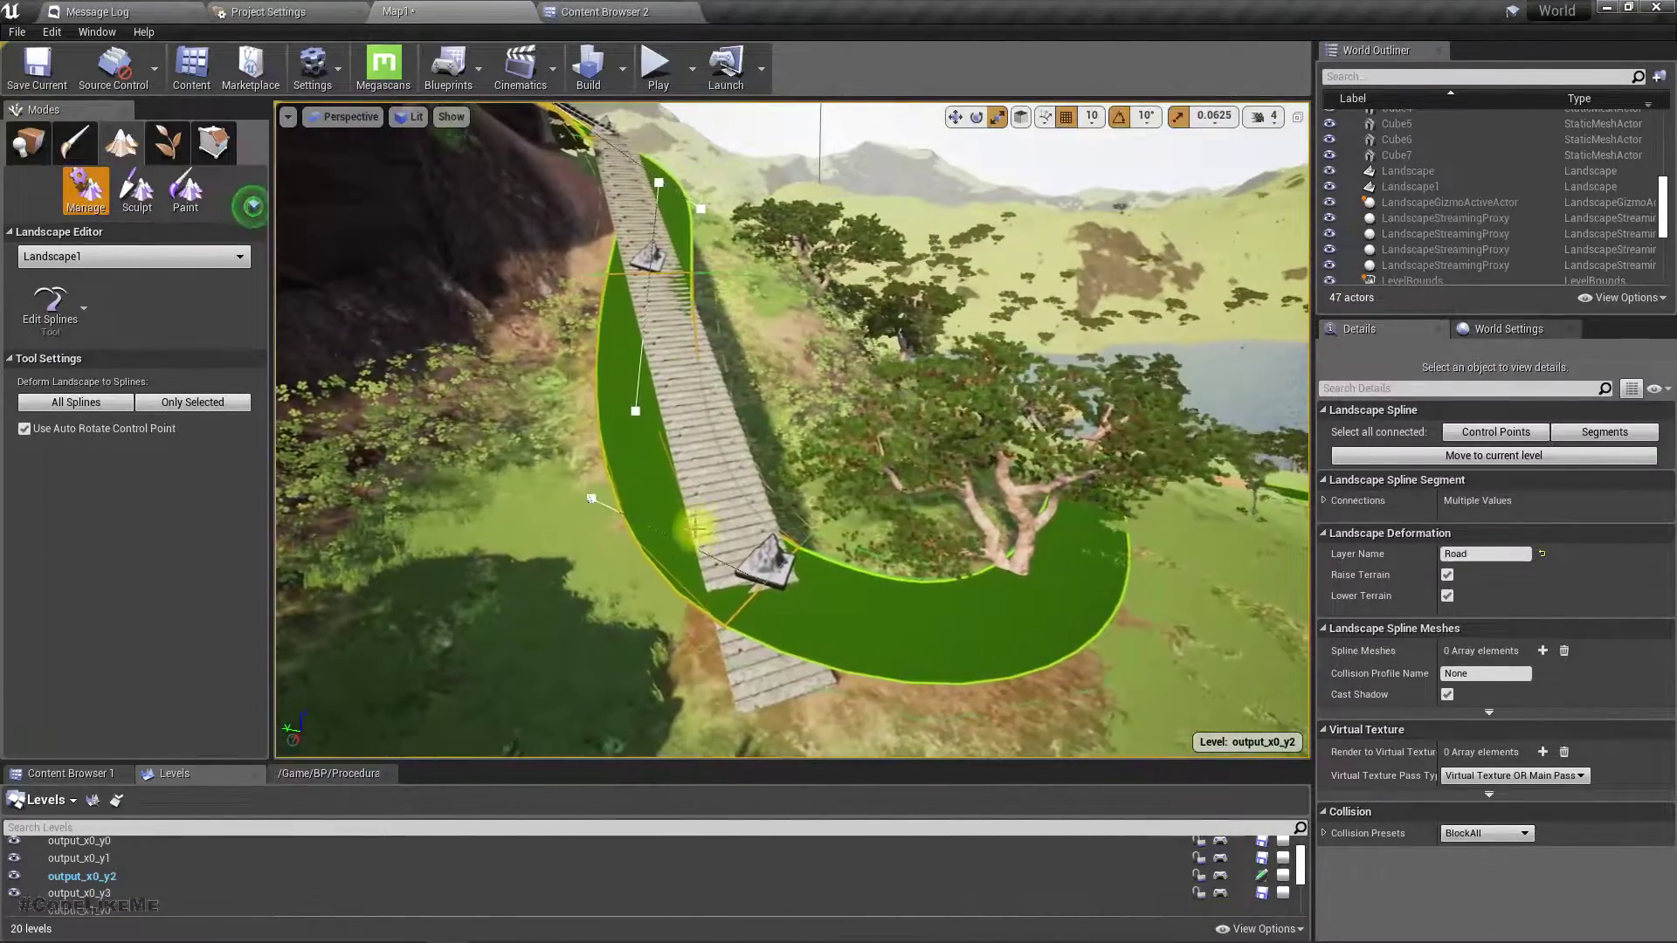
right_click_drag(882, 630, 746, 627)
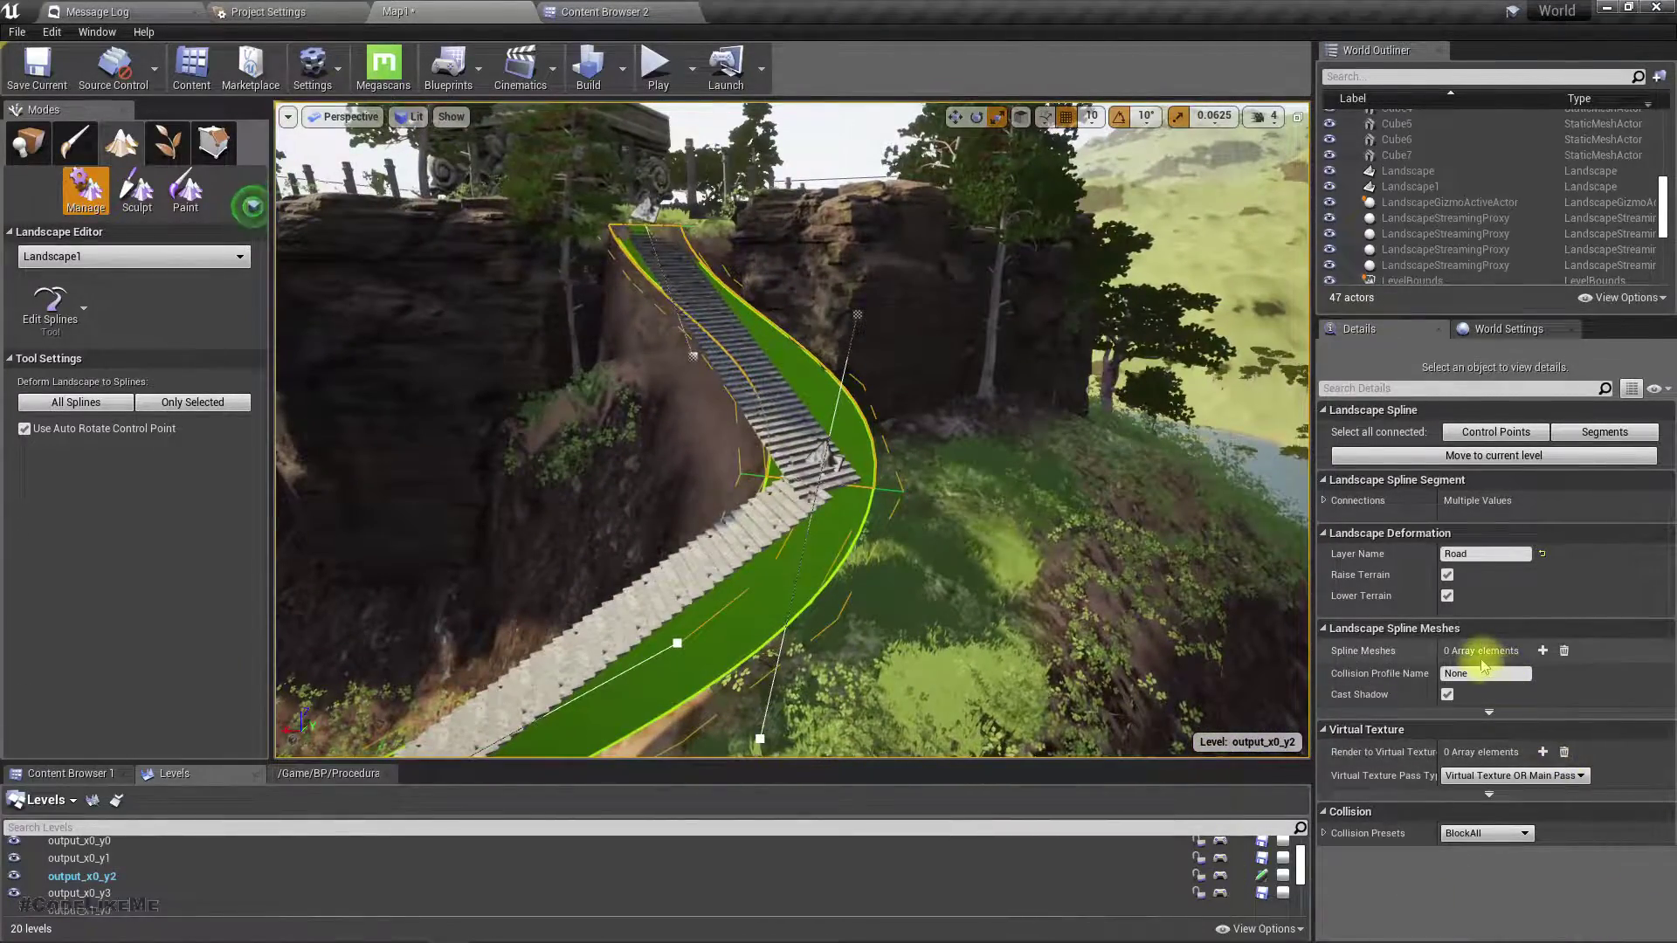
right_click_drag(924, 486, 940, 544)
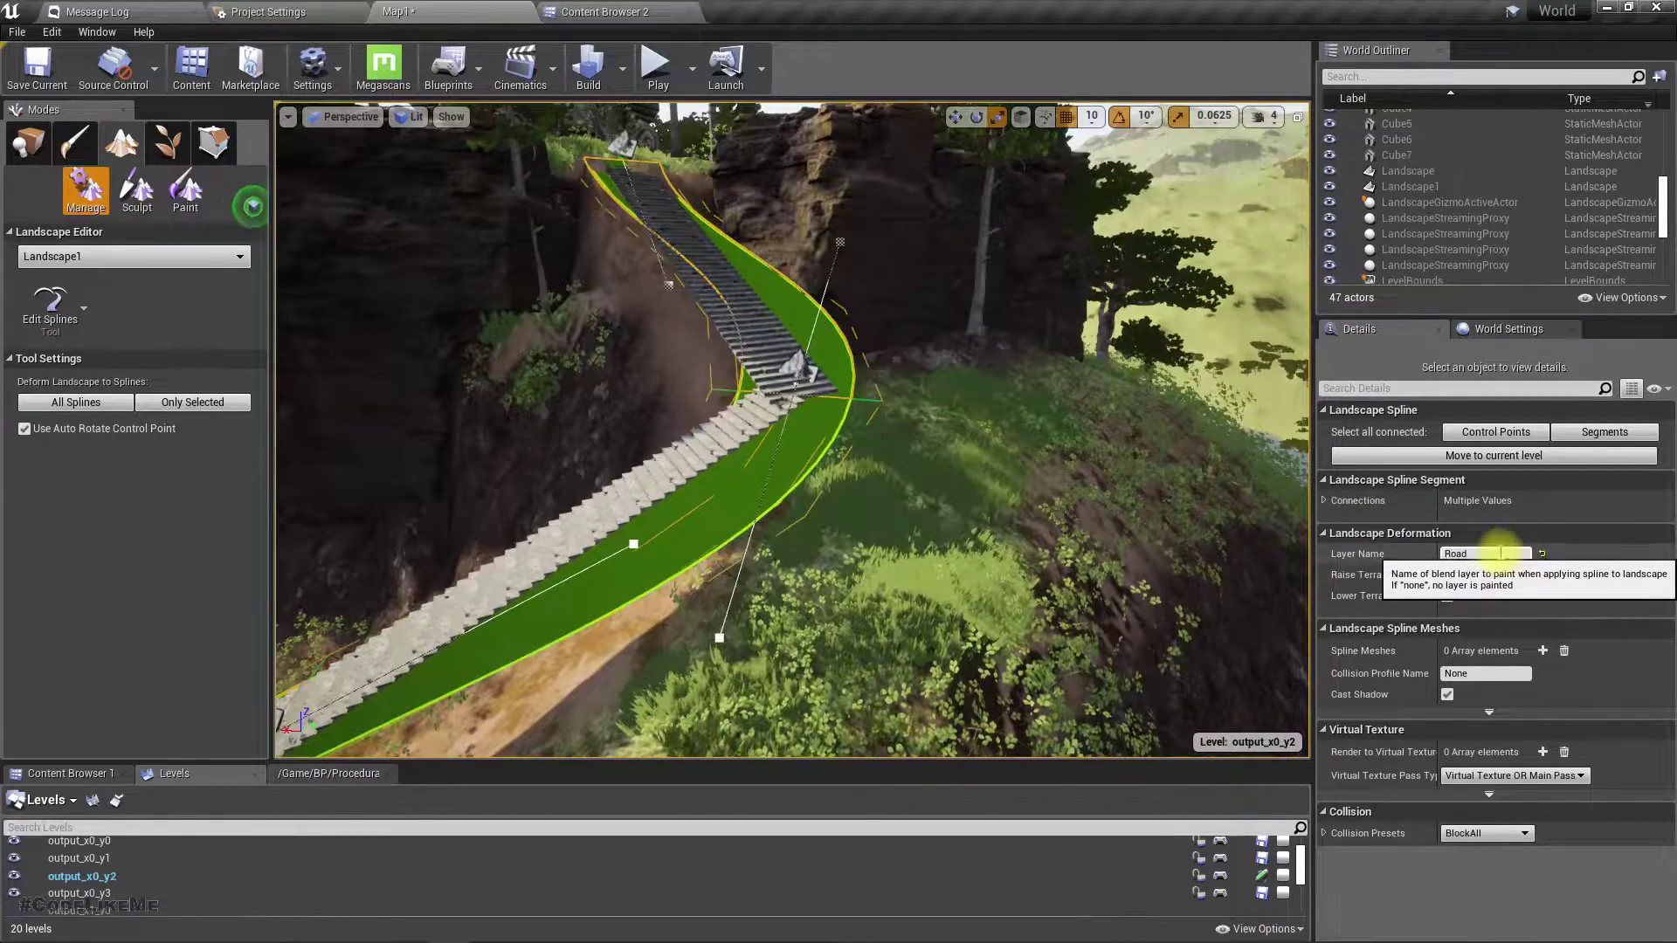
Clear the landscape deformation layer name of the selected segments, leaving it set to None
left_click(1499, 552)
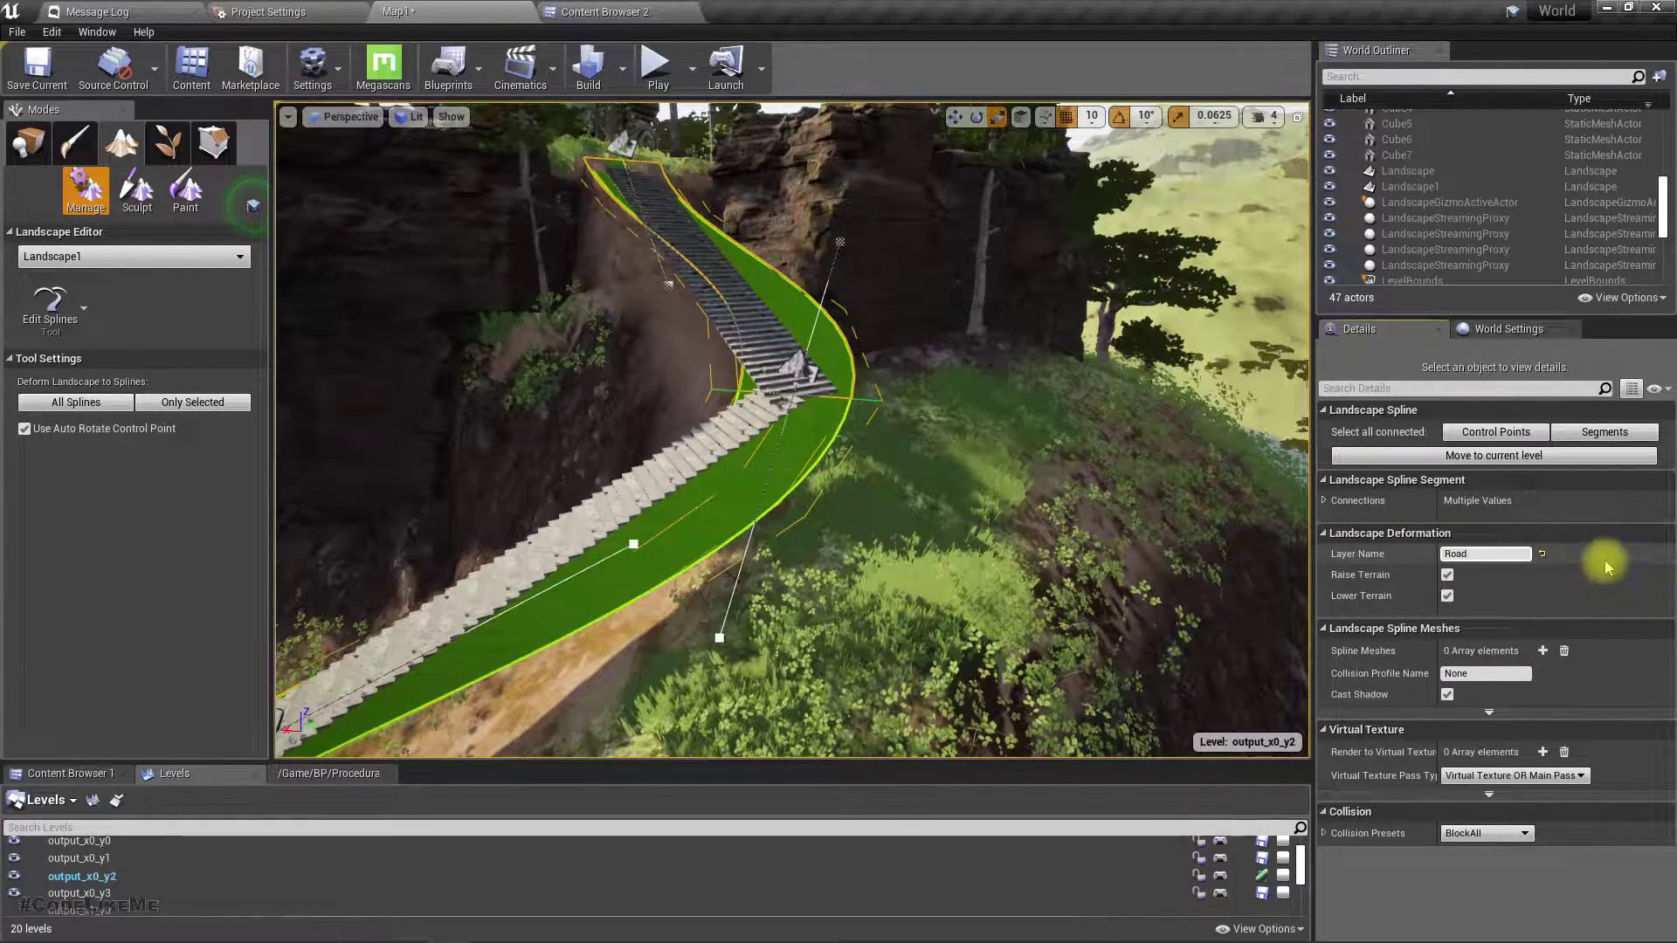
left_click(1543, 554)
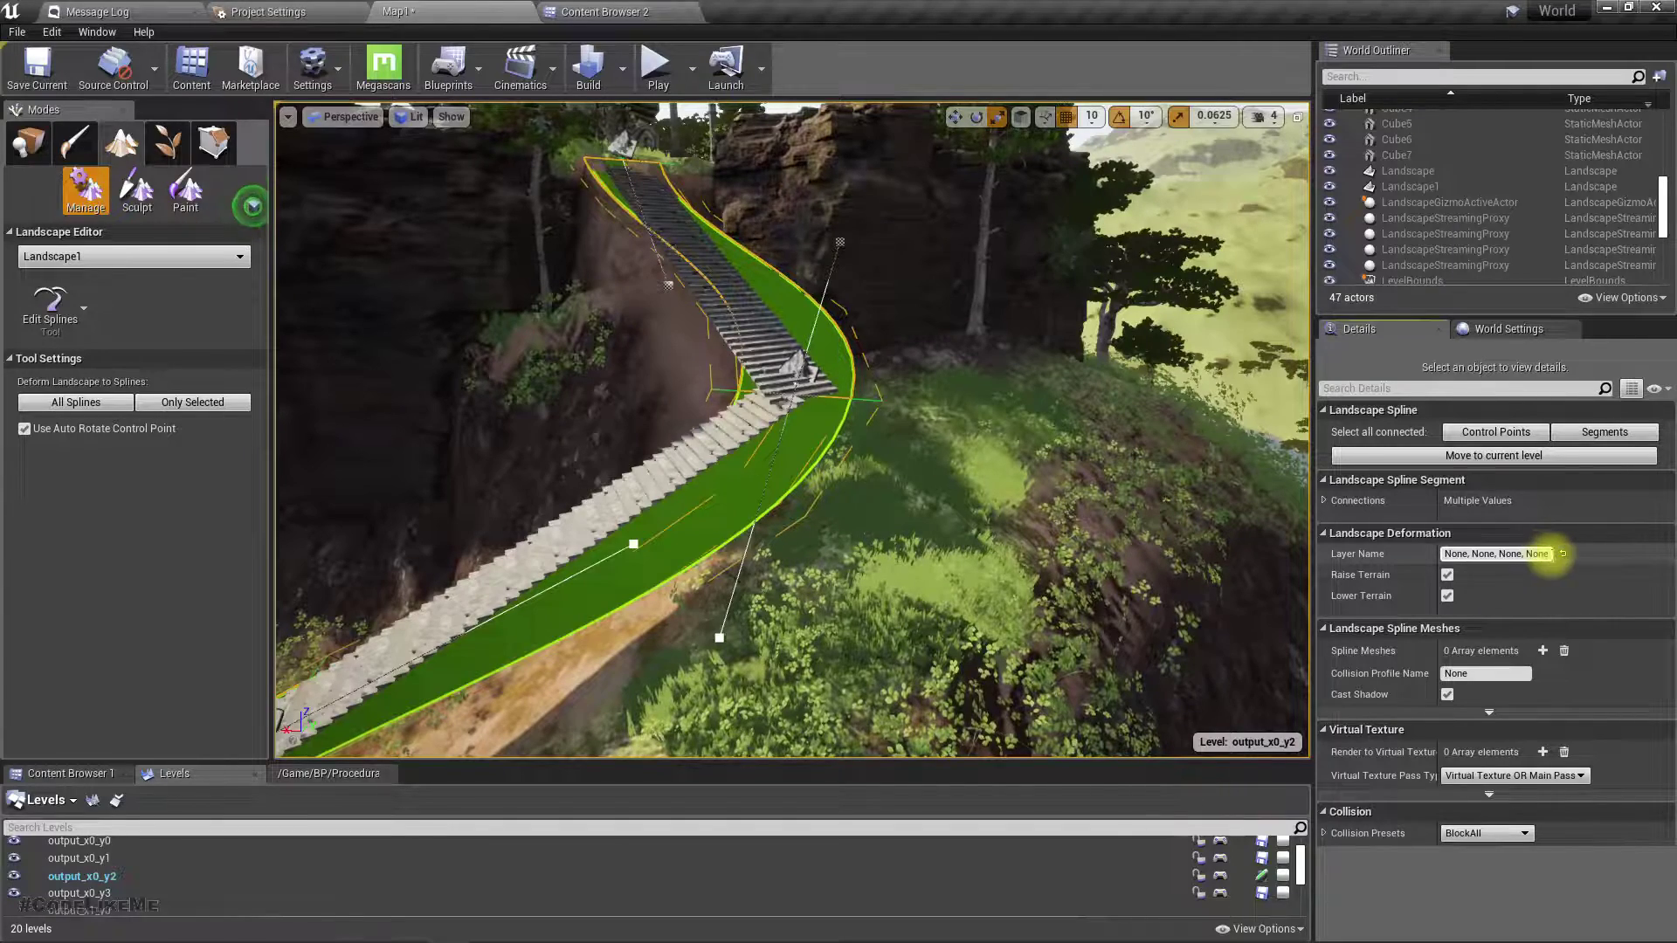
left_click(1445, 554)
key("Delete")
key("Delete")
key("Delete")
key("Delete")
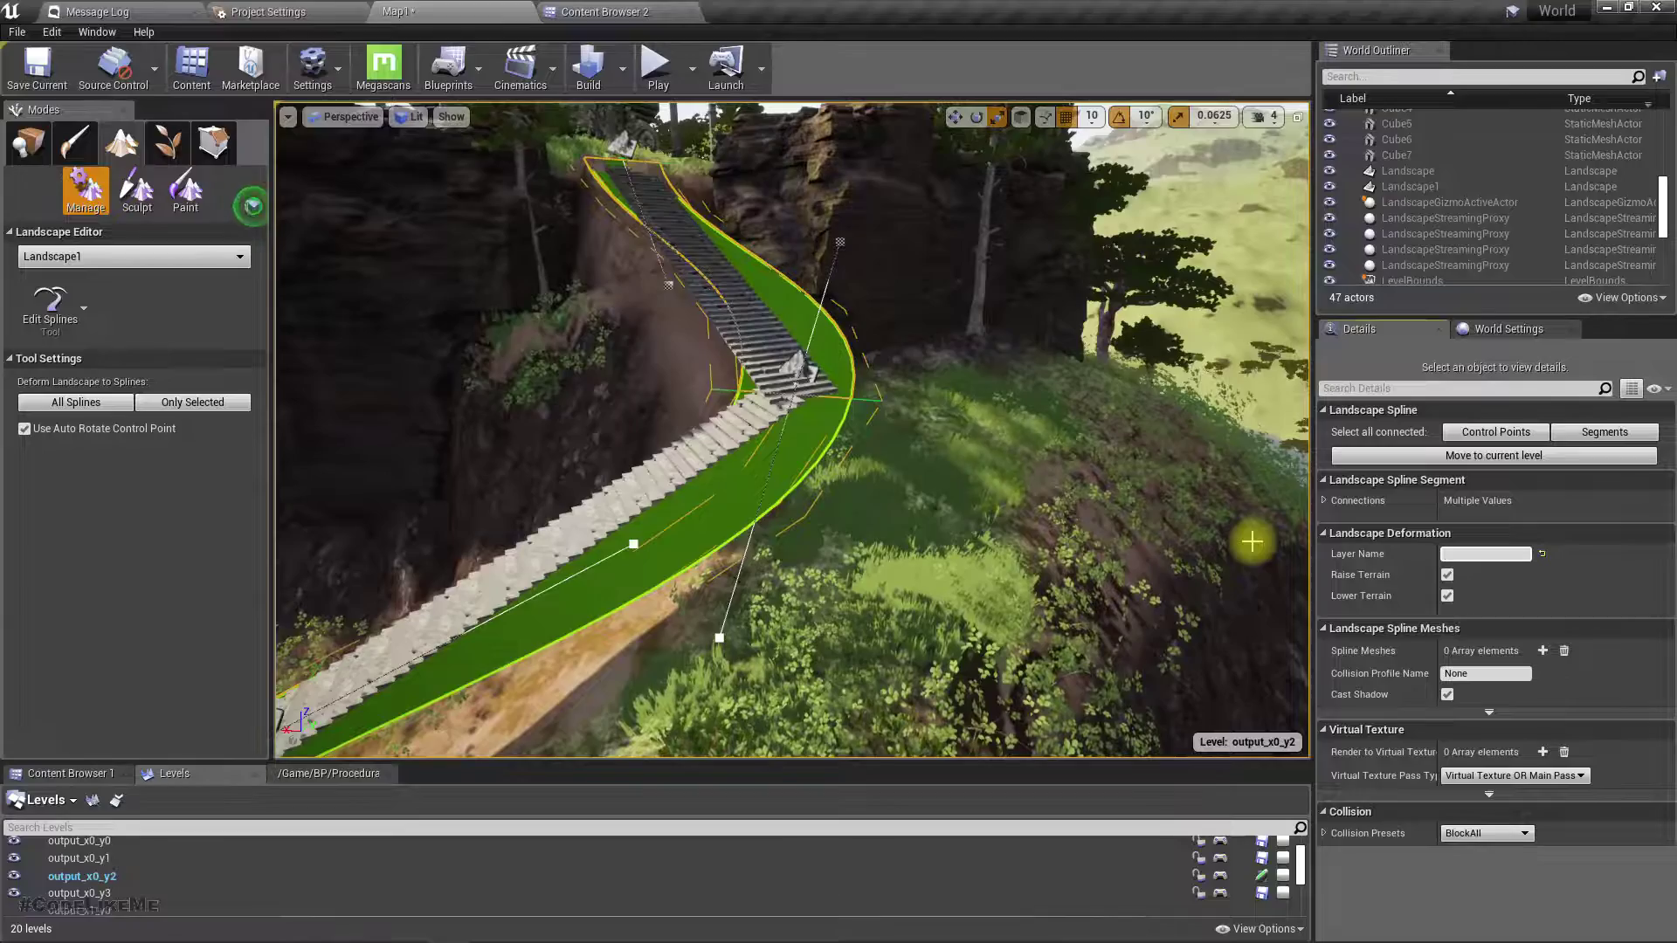
right_click_drag(797, 456, 982, 423)
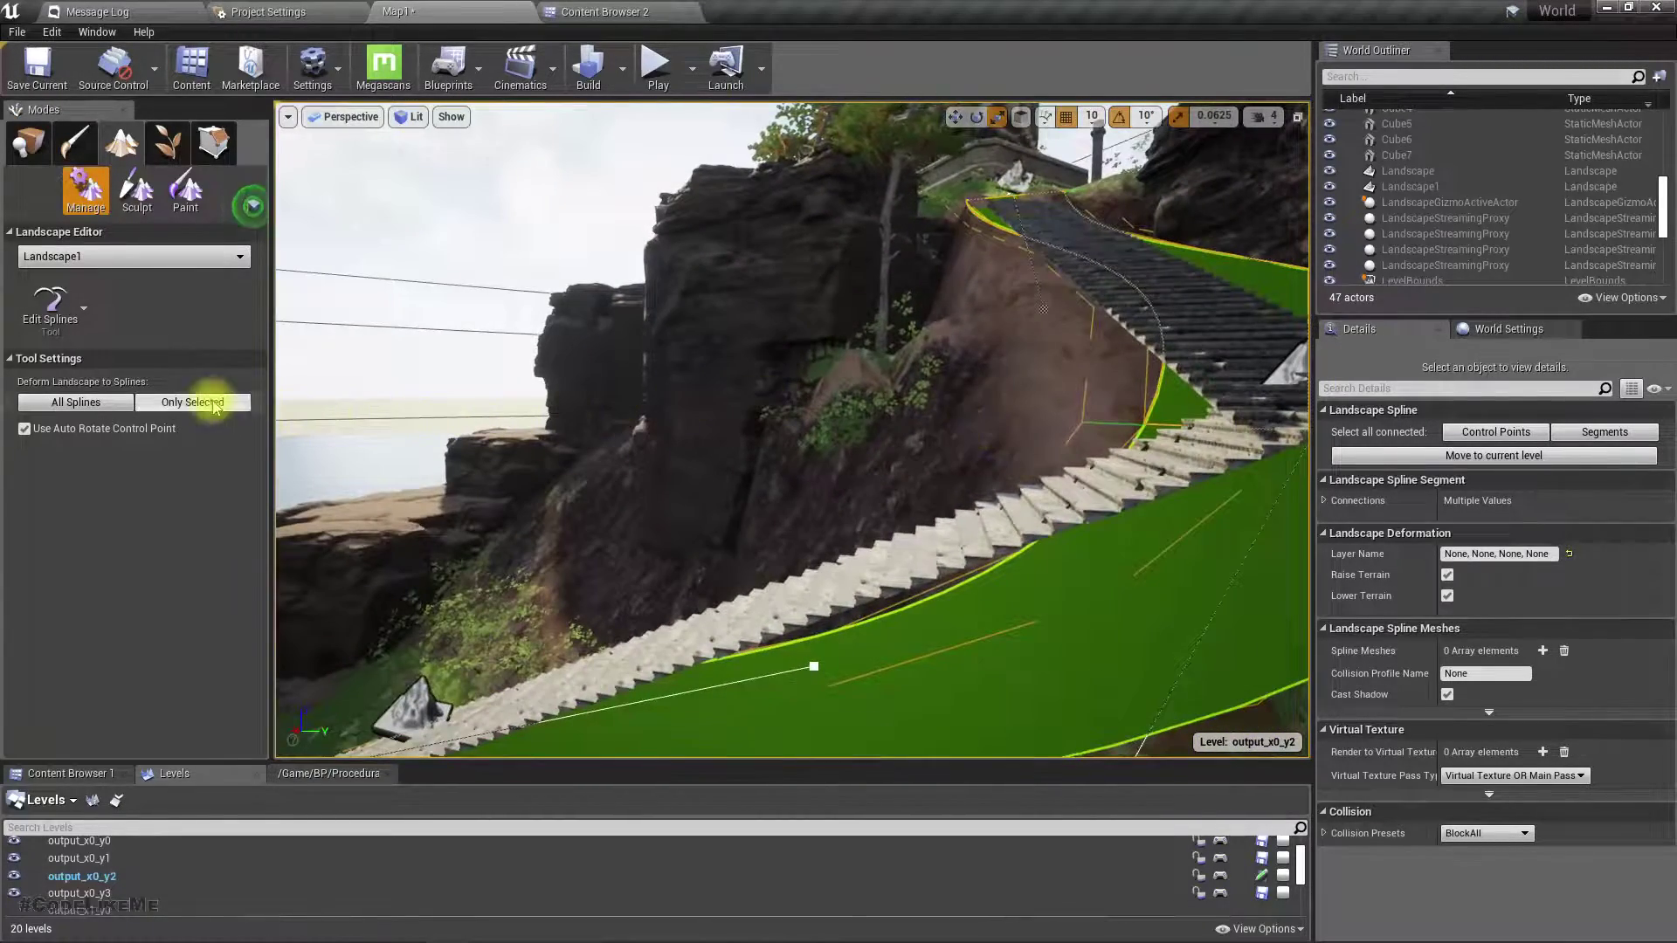
right_click_drag(618, 412, 620, 467)
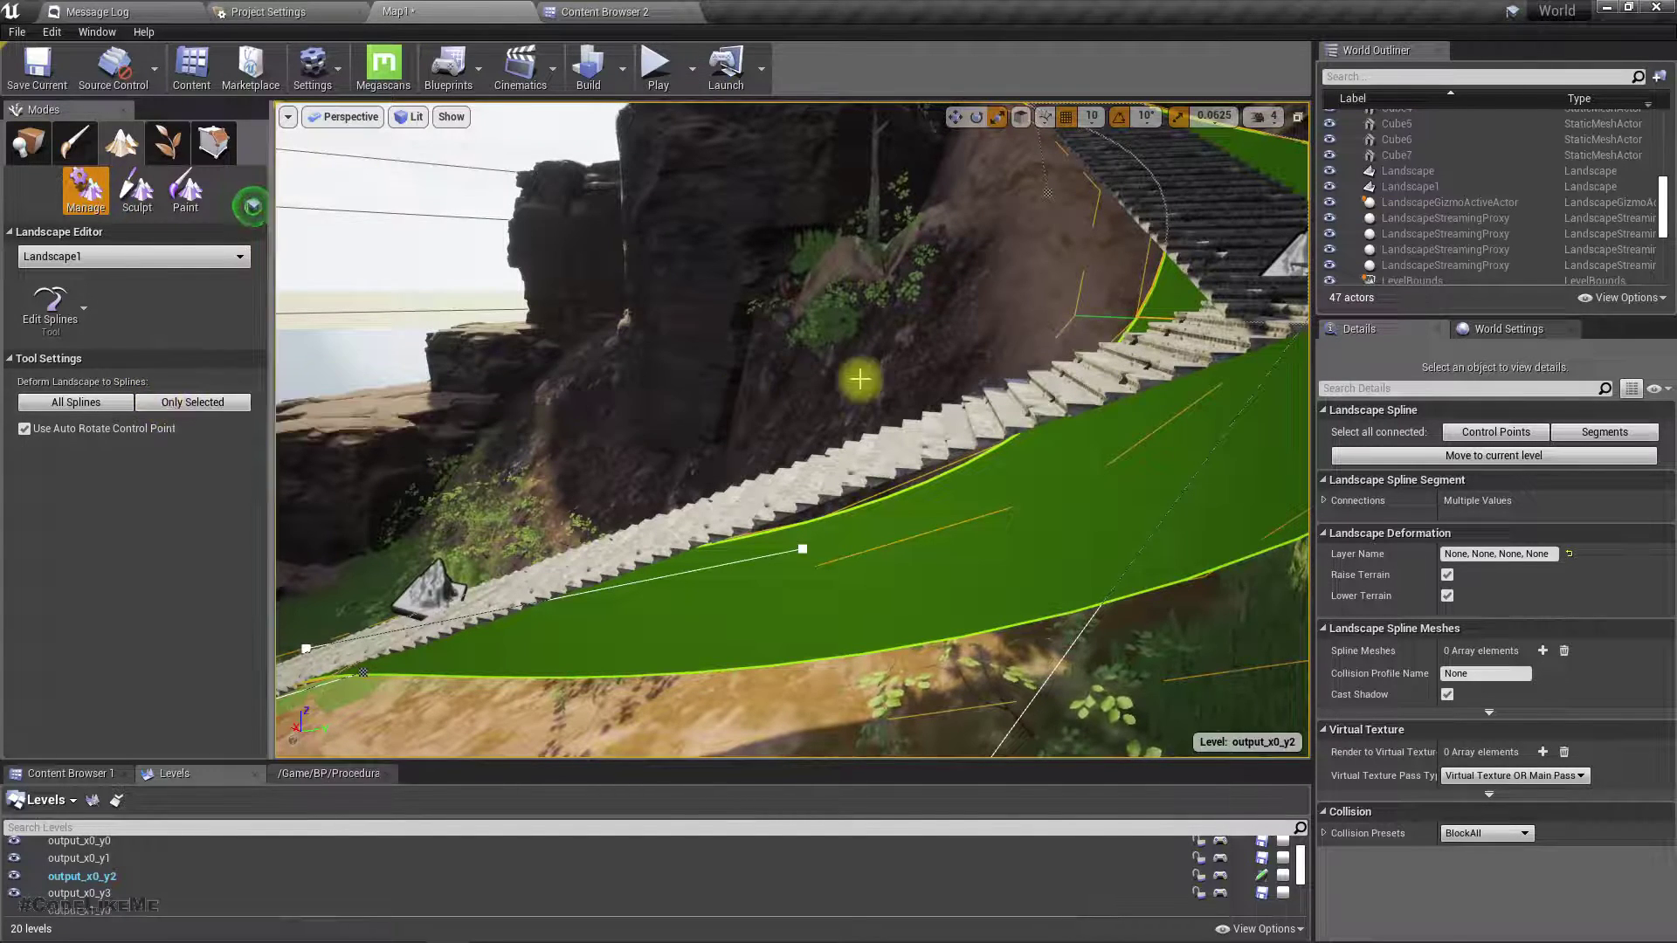
Examine the lower stair flight and the landscape spline beneath it with the viewport in full screen
right_click_drag(813, 386, 664, 386)
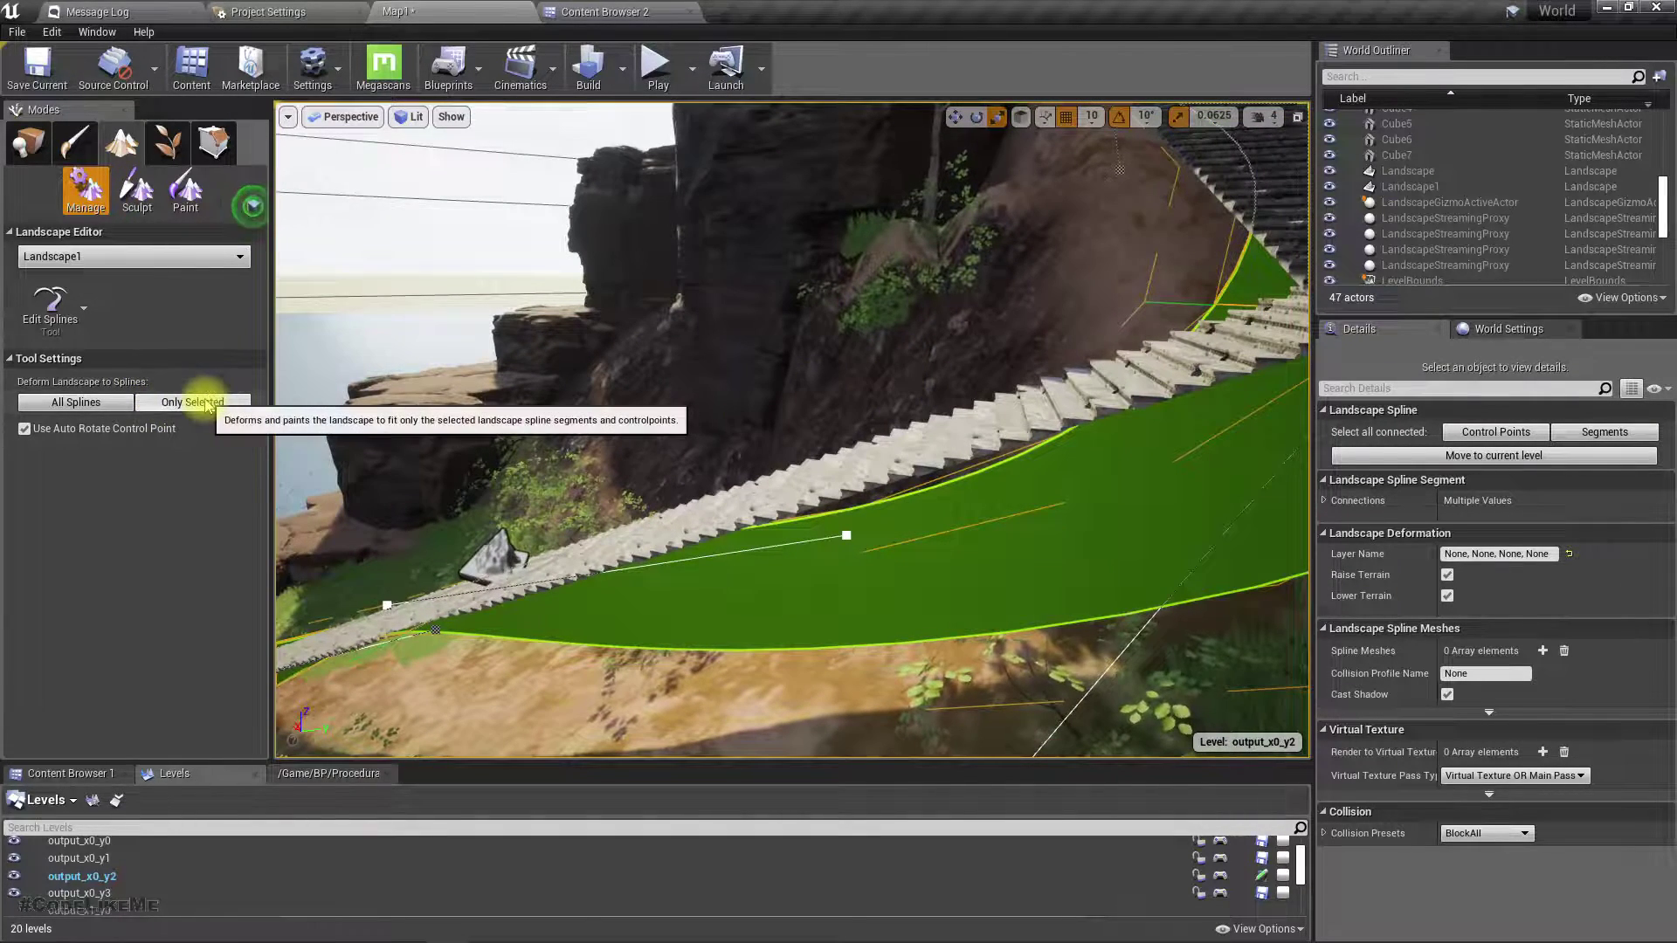
right_click_drag(897, 465, 1144, 467)
right_click_drag(874, 437, 943, 500)
key("F11")
key("g")
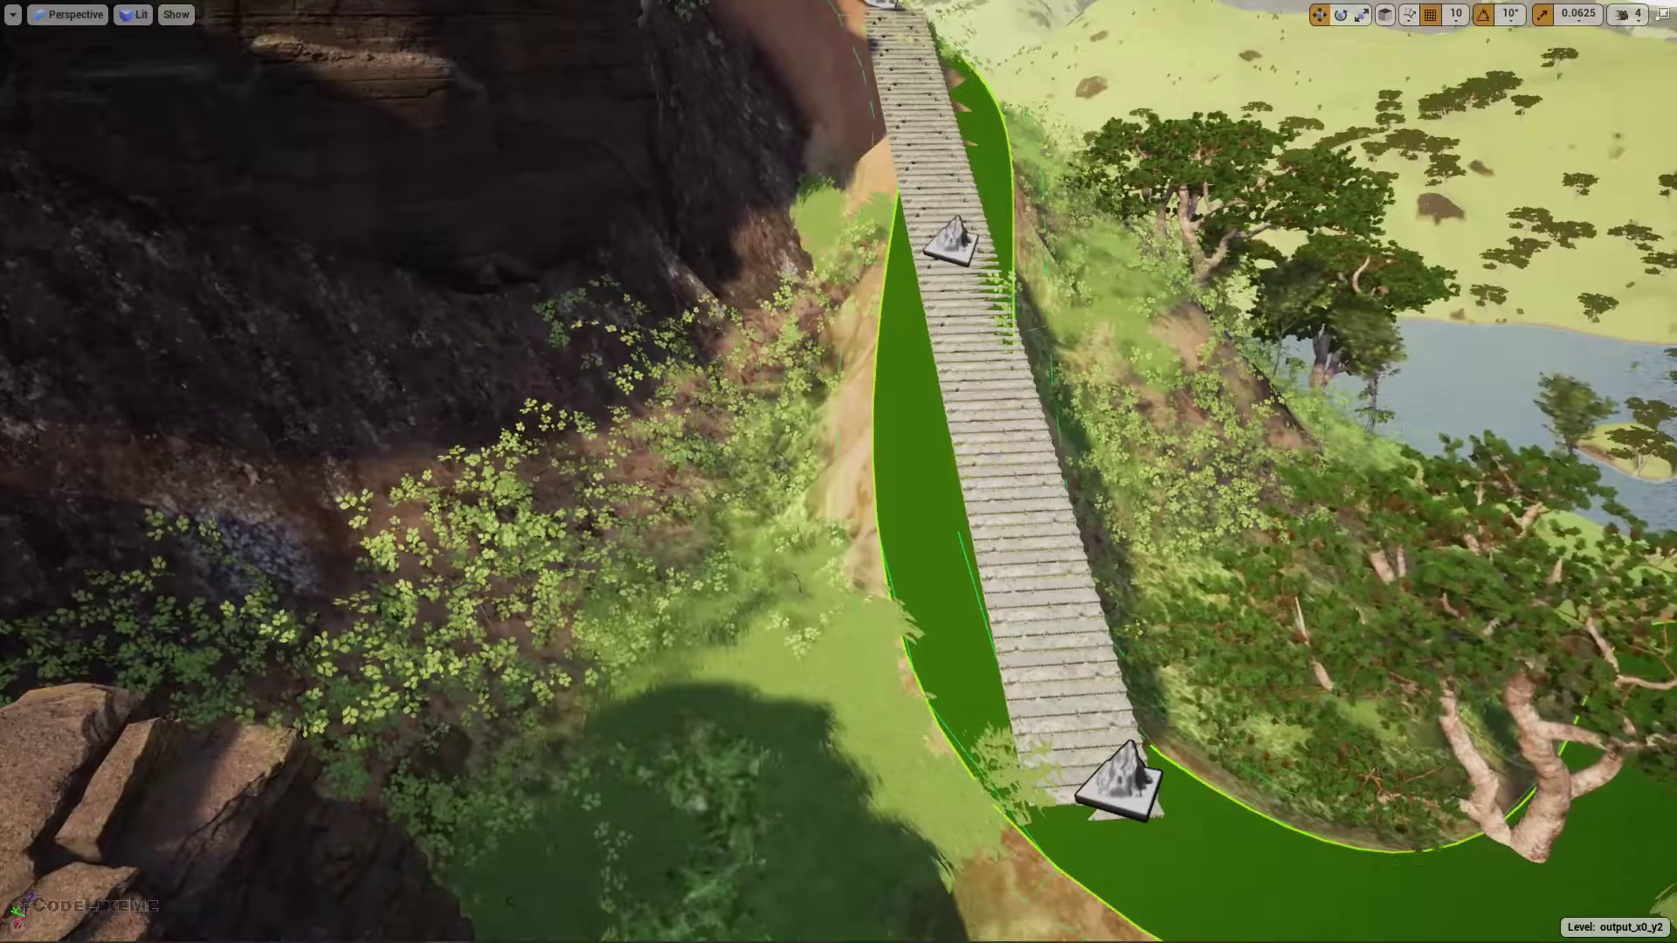
Try to adjust the raised control point and the stair-foot control point of the landscape spline
right_click_drag(921, 456, 928, 457)
left_click(926, 458)
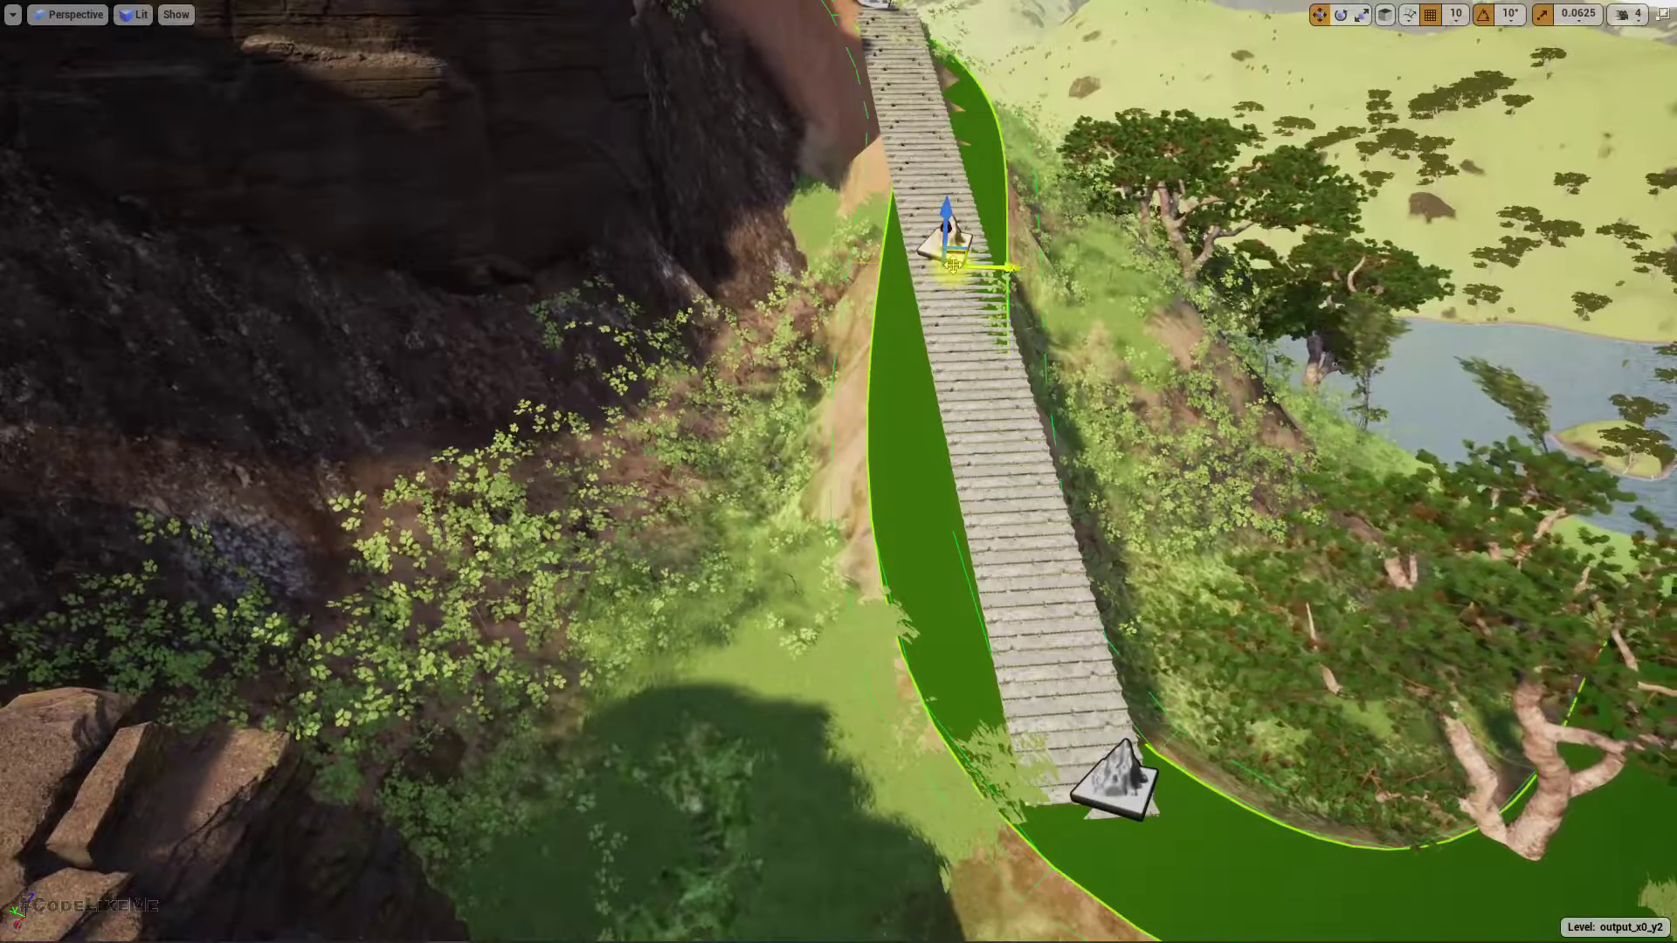
mouse_move(1066, 678)
right_mouse_down()
mouse_move(1029, 679)
mouse_move(1058, 699)
right_mouse_up()
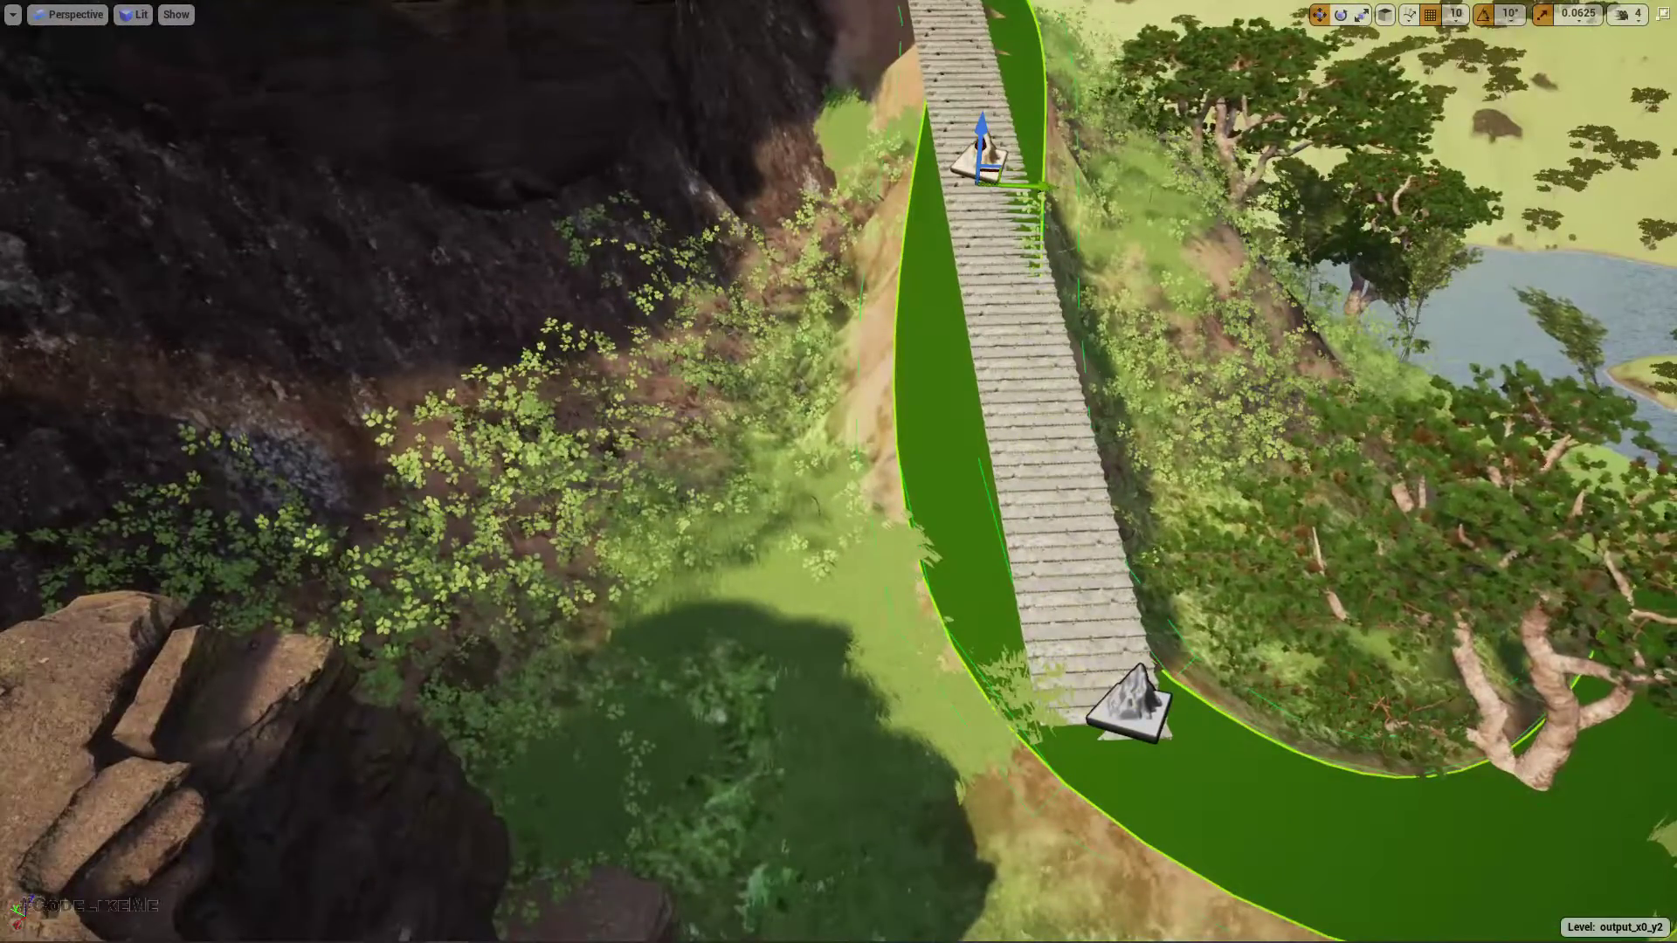
key("e")
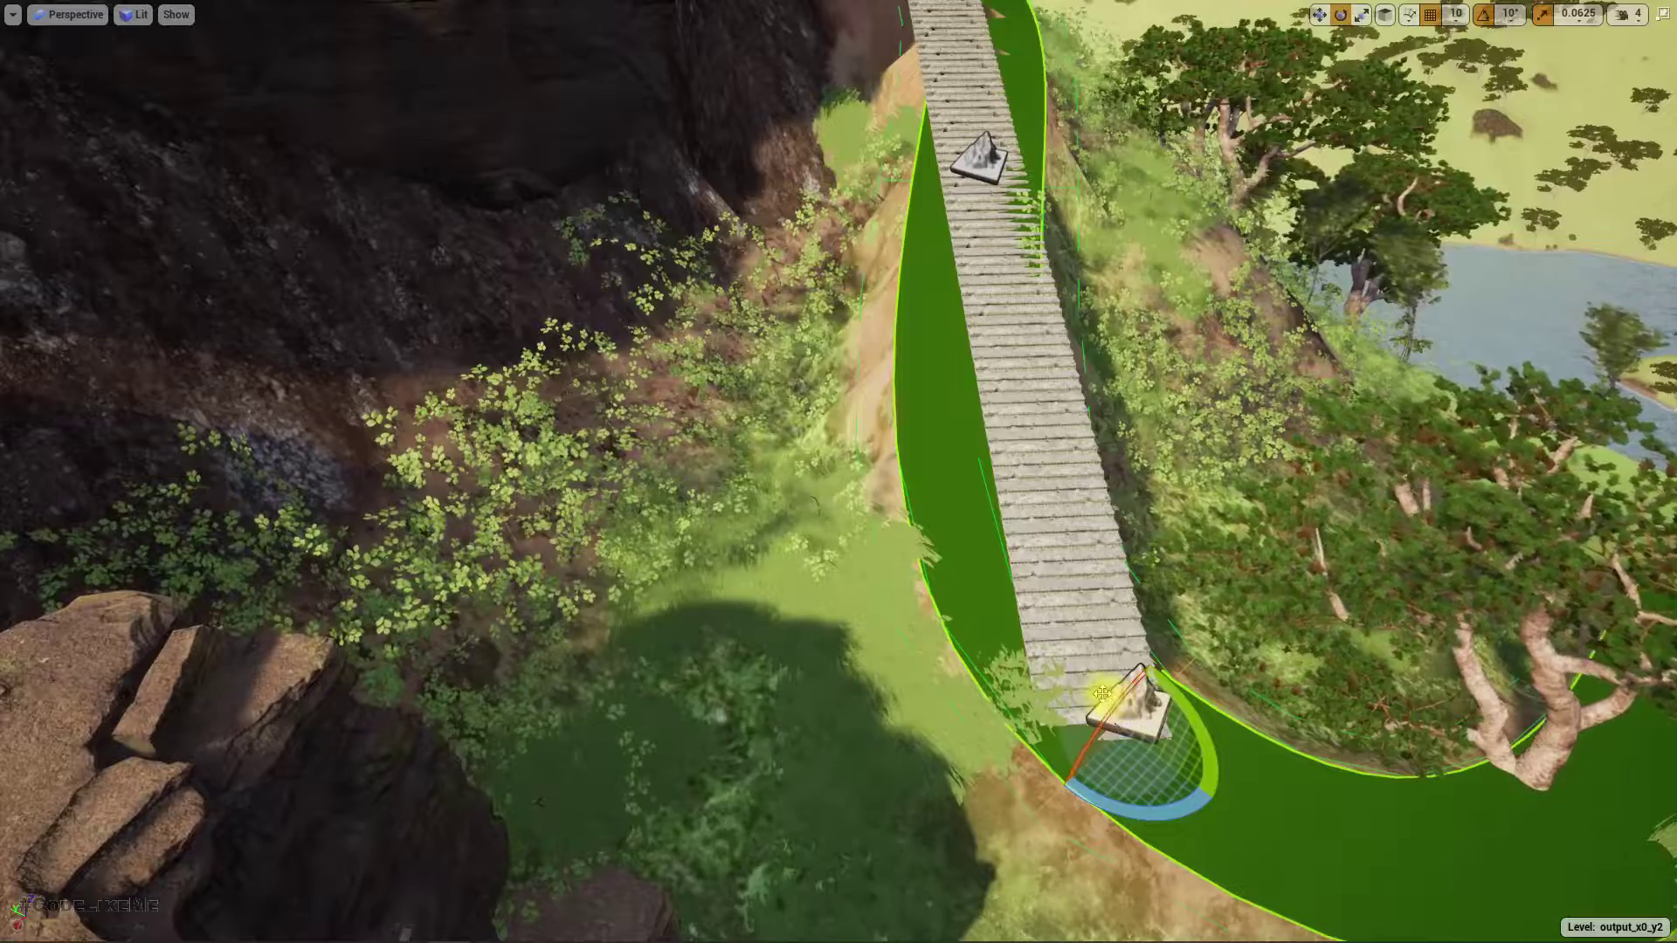
key("w")
right_click_drag(1088, 693, 1108, 693)
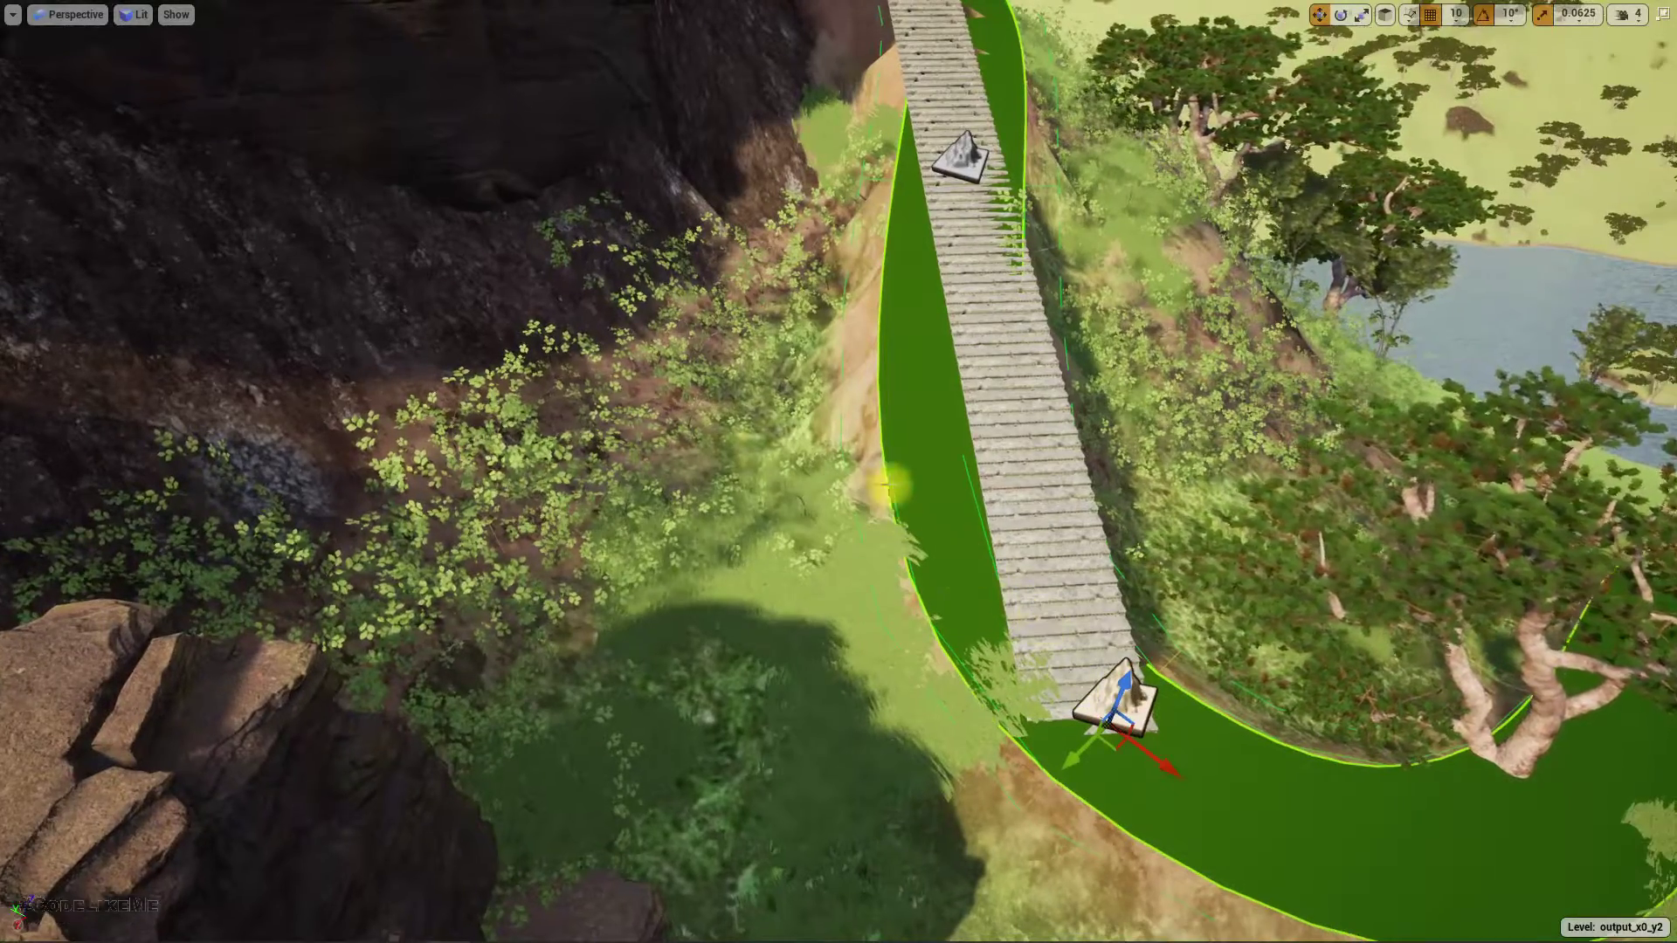
Split the landscape spline segment between the raised control point and the stair foot, and move the new point onto the stairs
key("r")
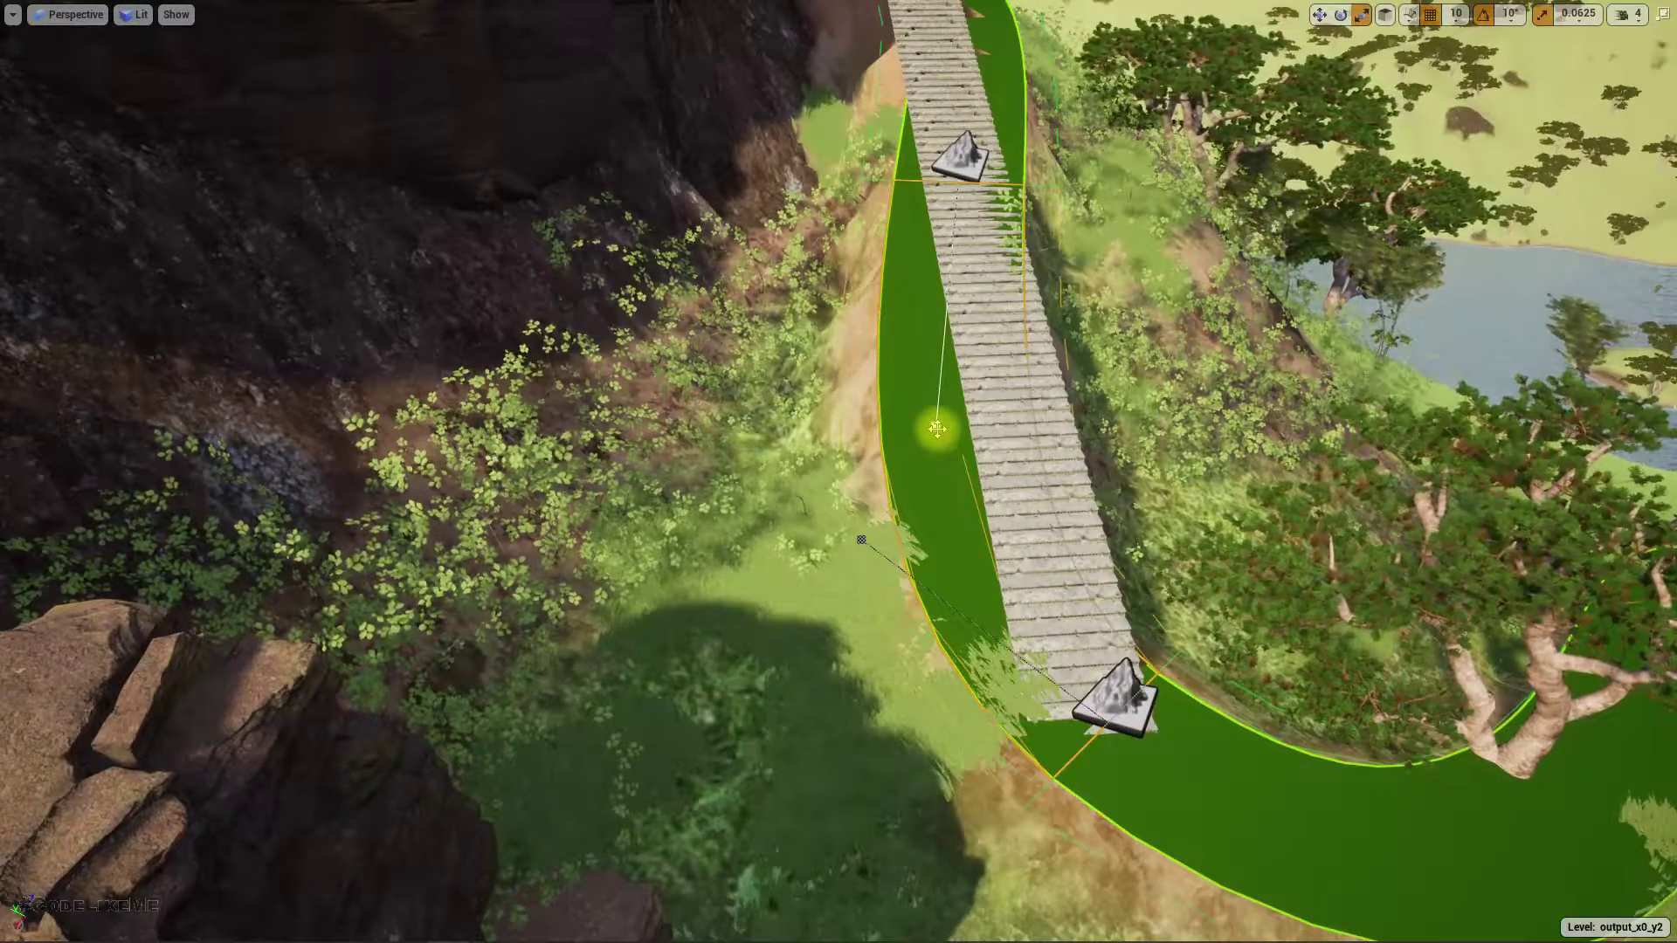
left_click(935, 426)
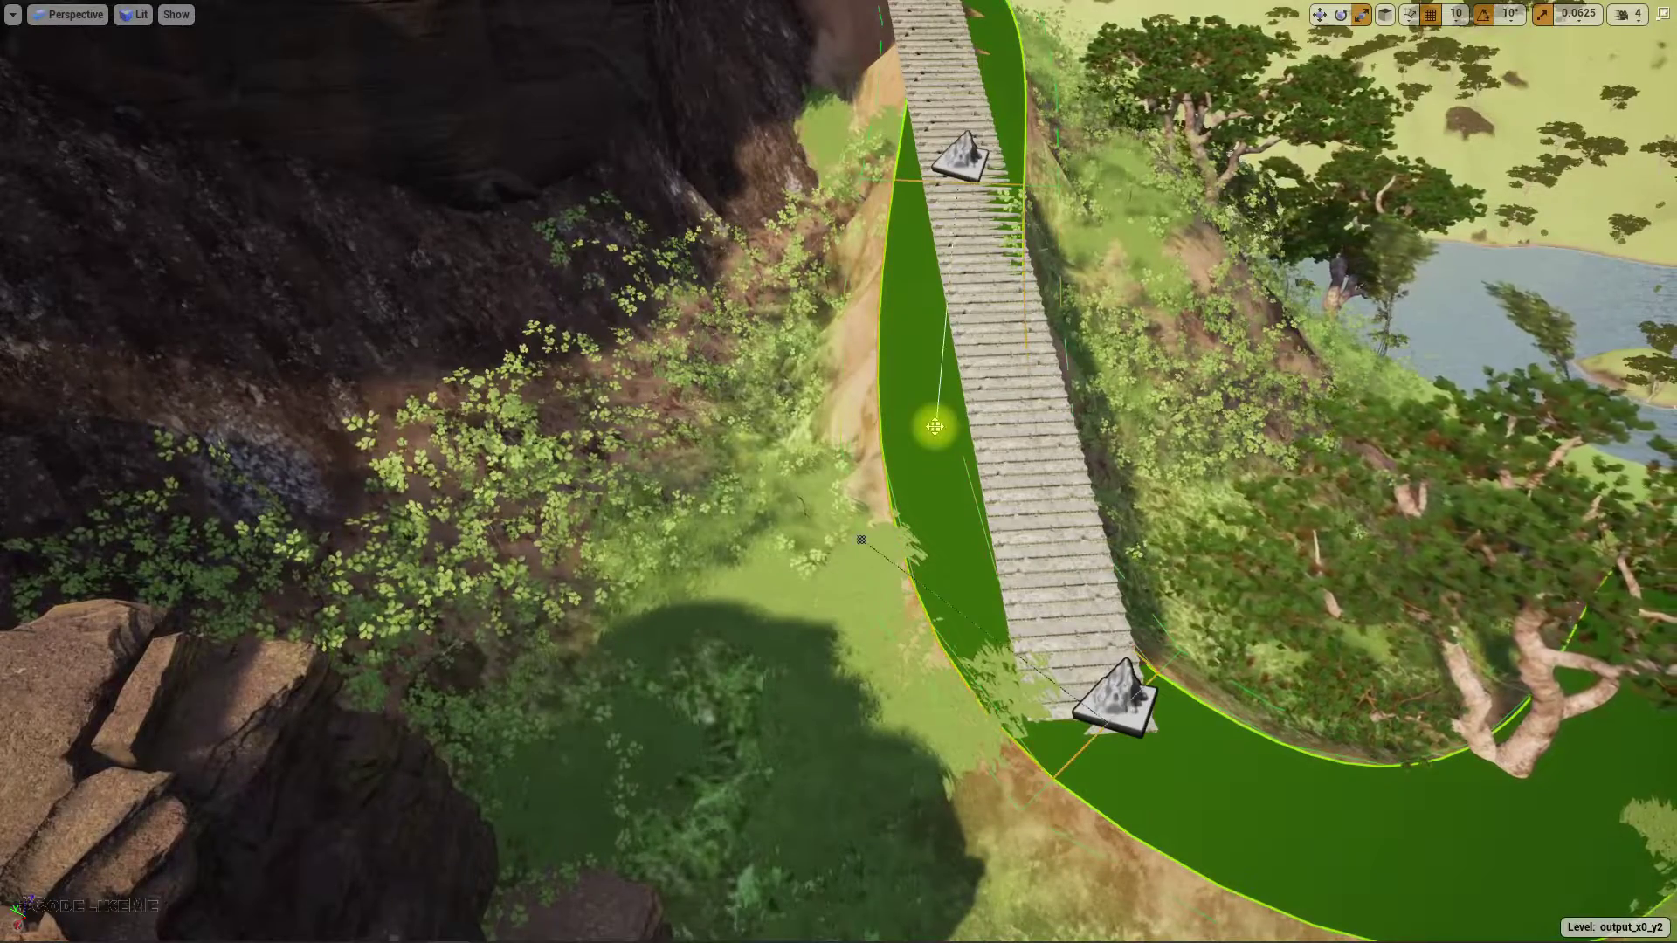
right_click_drag(934, 426, 873, 358)
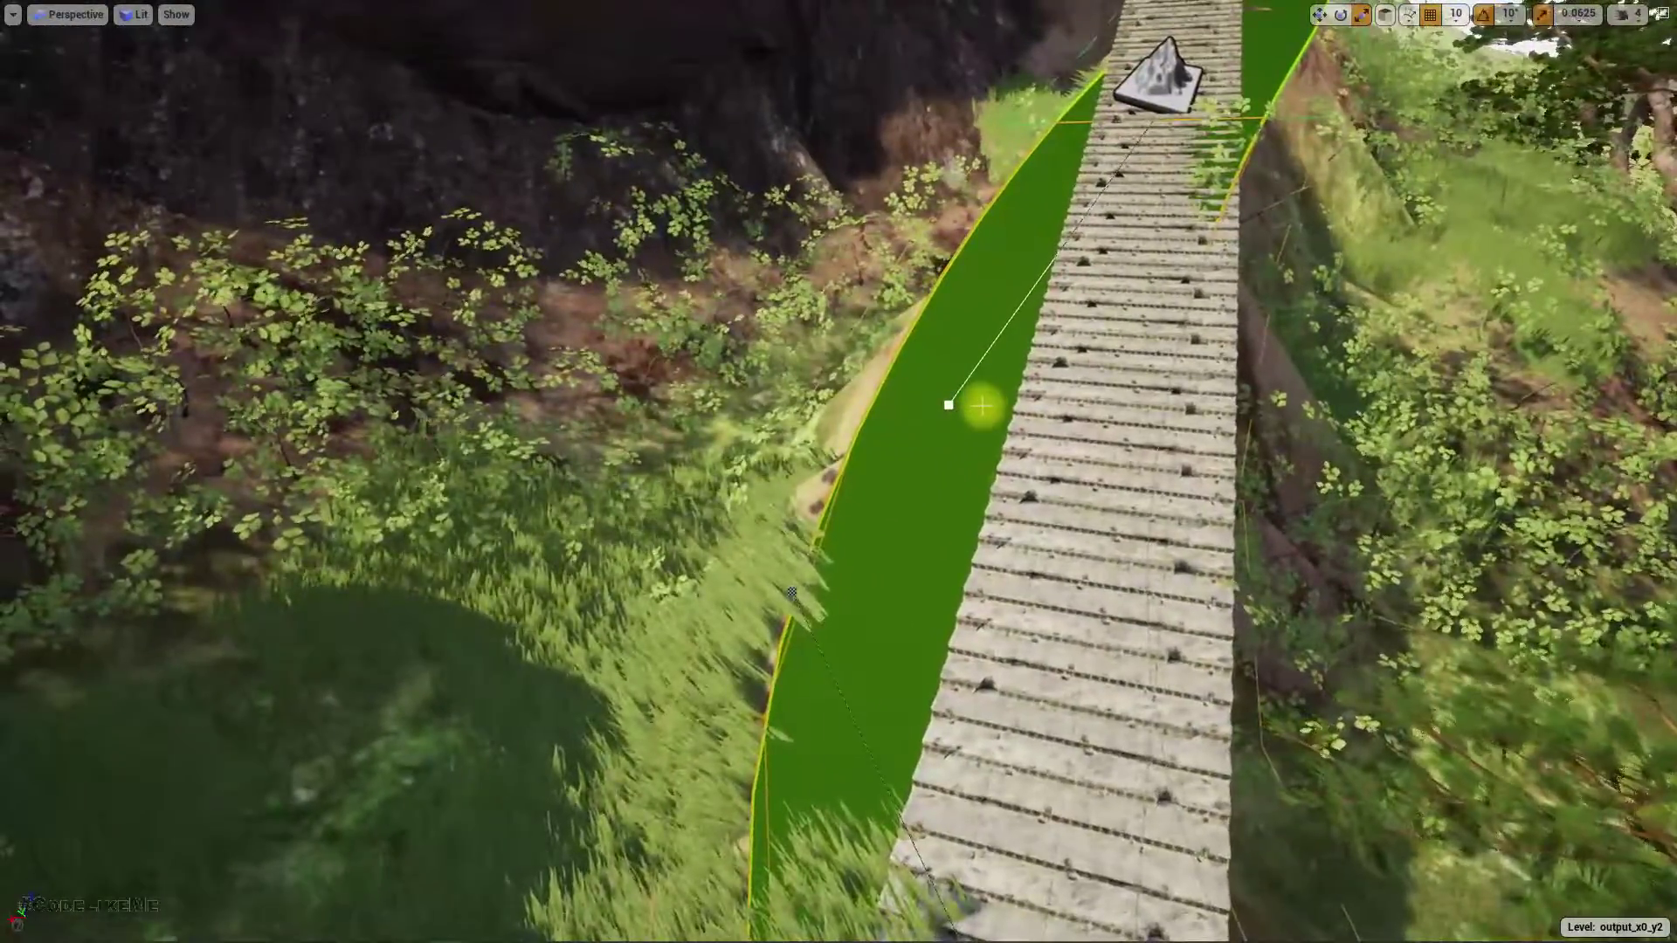
left_click(981, 408, "ctrl")
left_click(1022, 363)
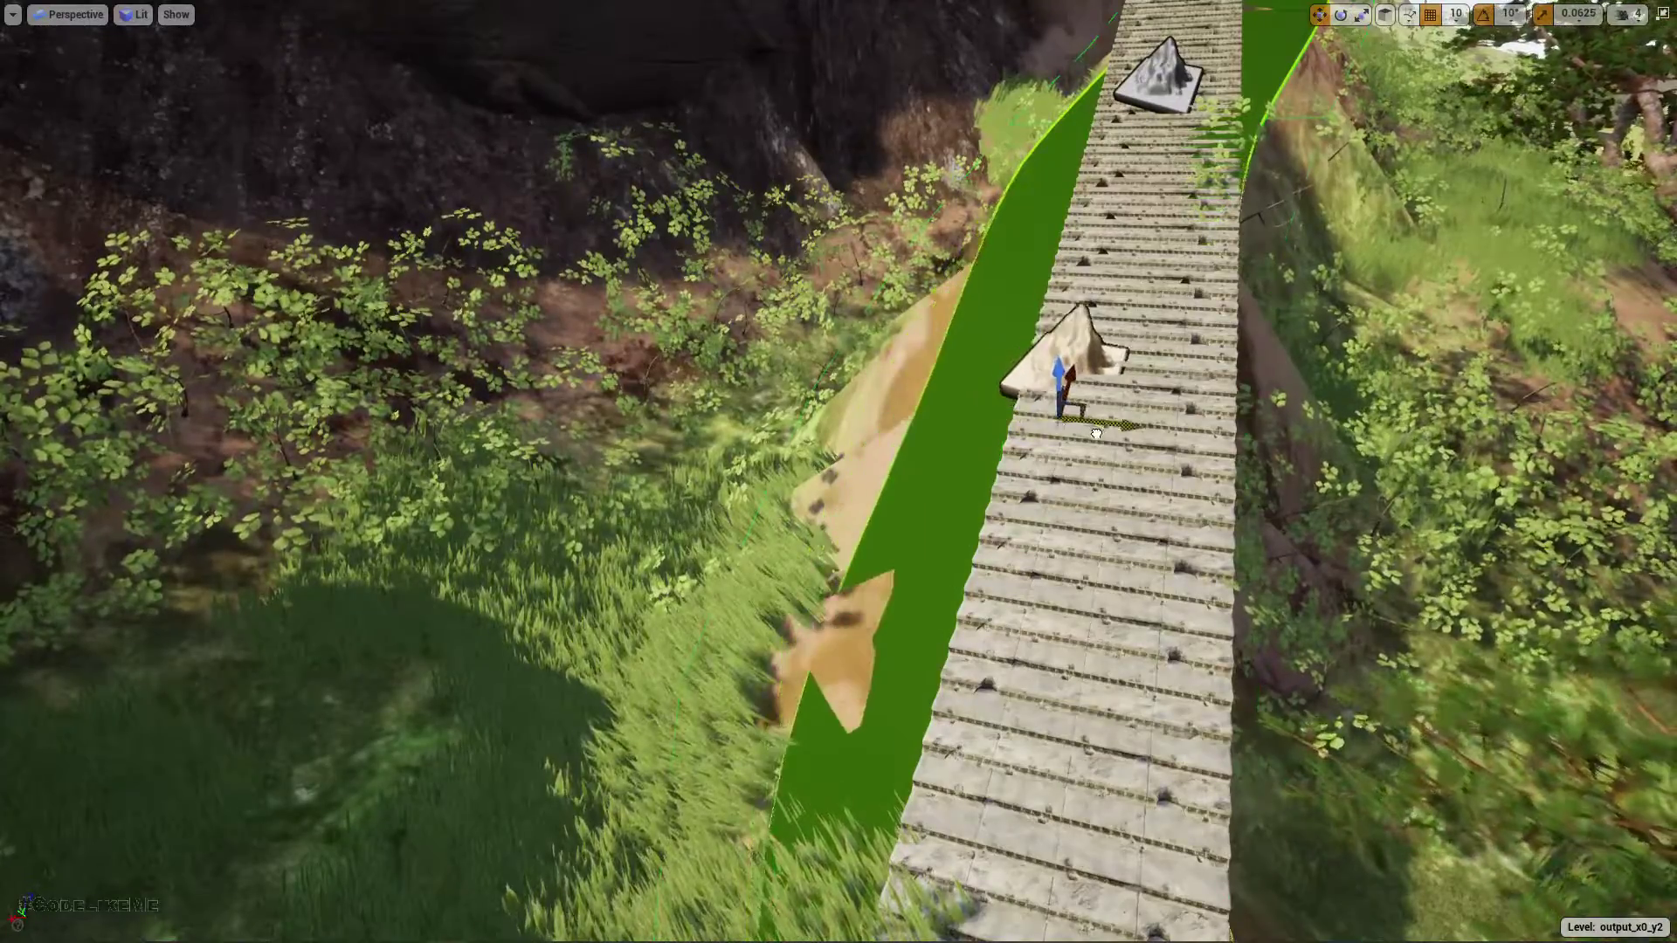
Add a control point in the segment between the stair bend and the raised control point, and undo its last sideways move
right_click_drag(1149, 460, 1223, 319)
right_click_drag(1319, 428, 1328, 463)
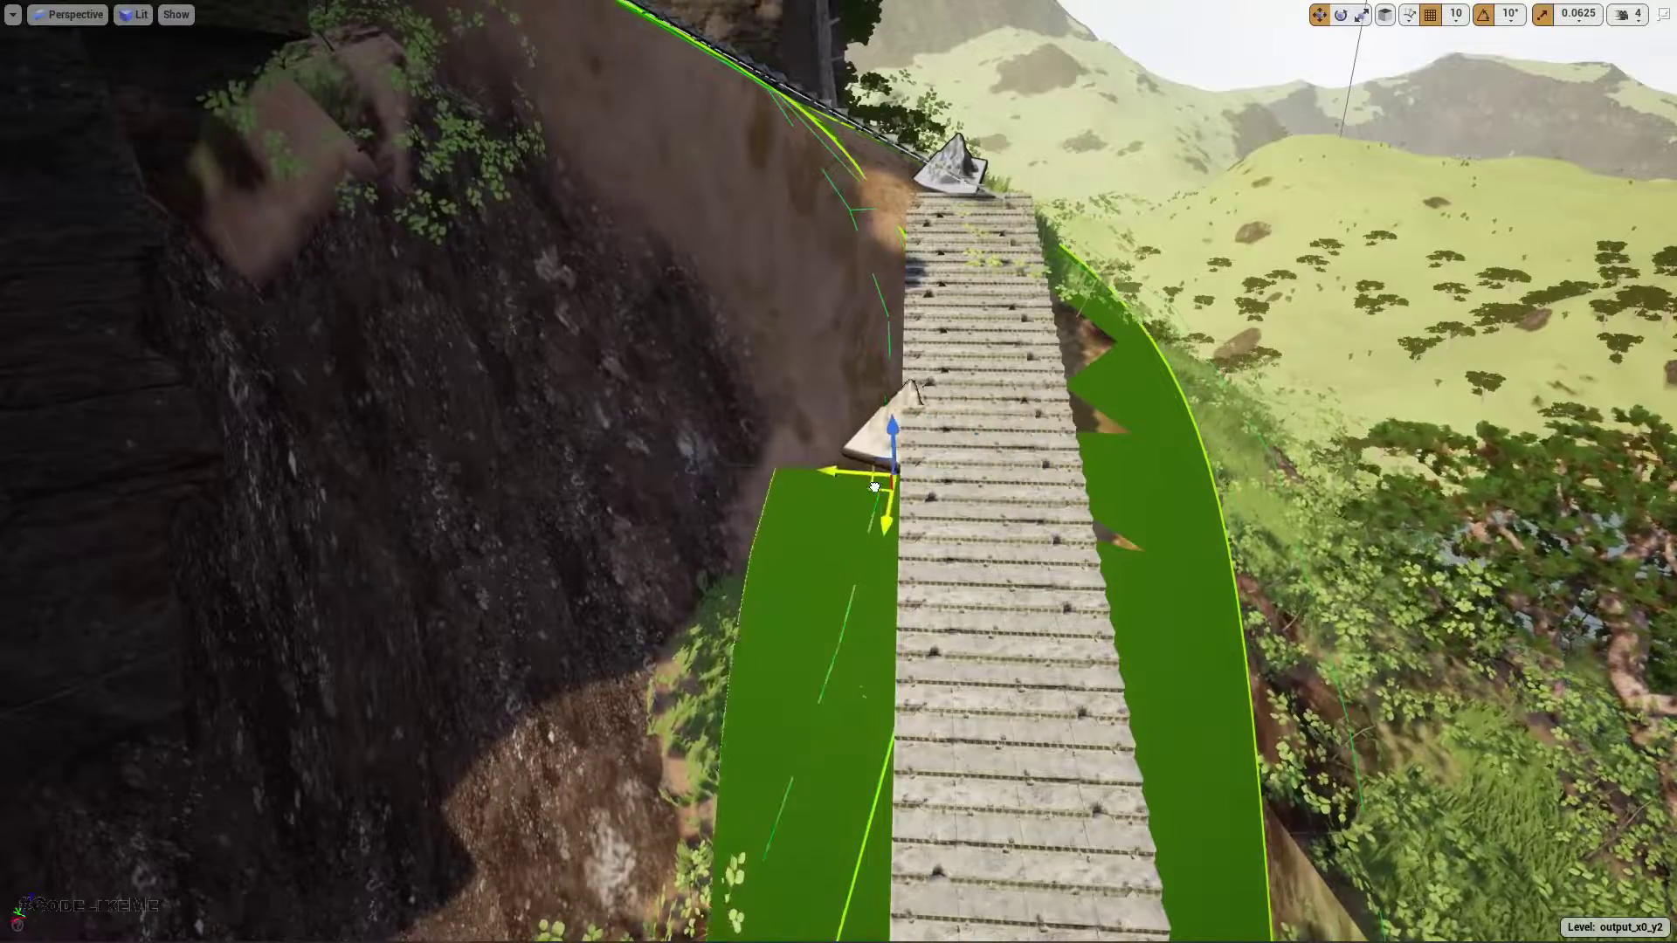
key("ctrl+z")
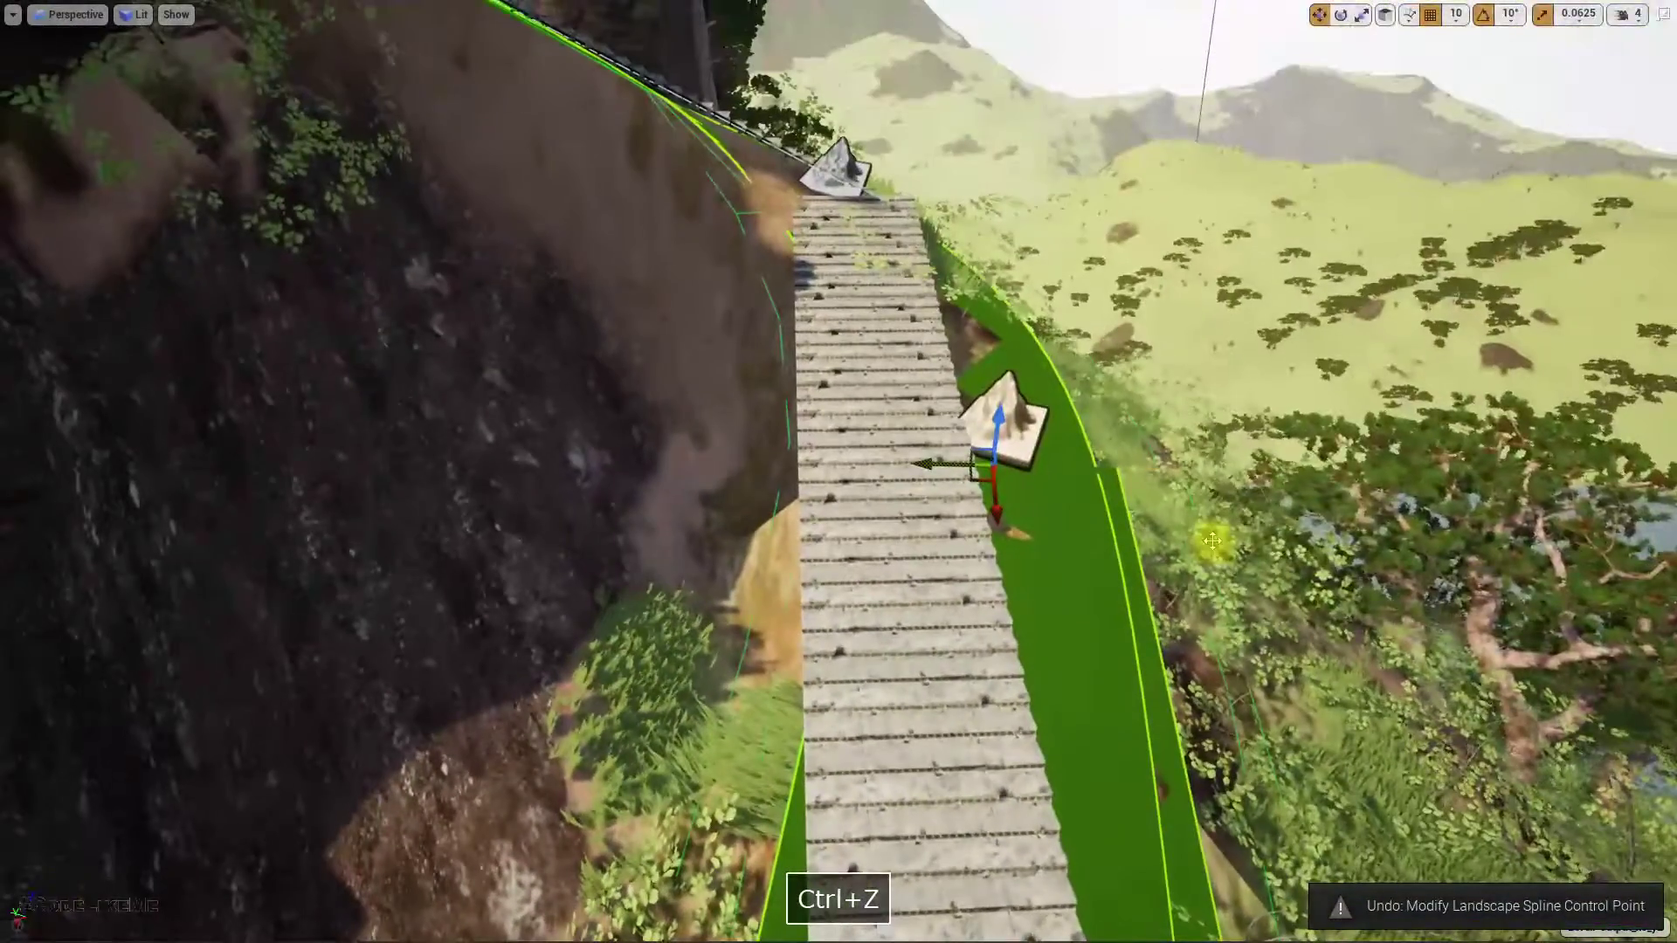
Move the control point added below the stair bend sideways so that it sits under the stair flight
right_click_drag(1181, 528, 983, 472)
left_click(733, 430)
right_click_drag(667, 397, 569, 428)
left_click(1009, 344)
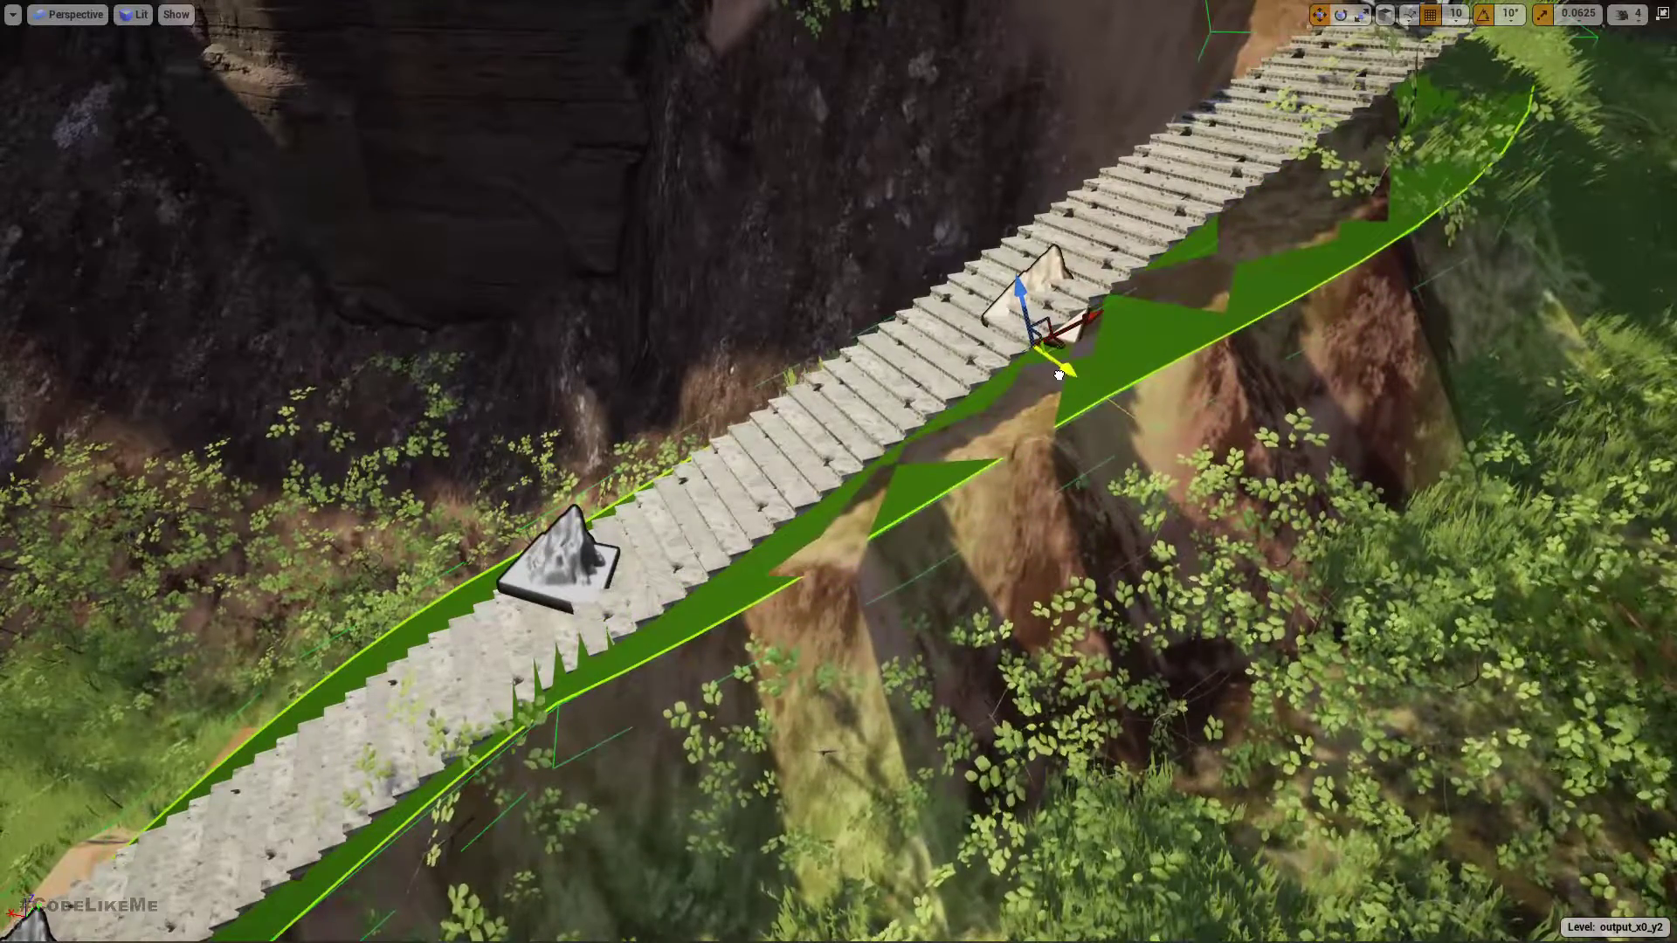
right_click_drag(1059, 374, 985, 371)
right_click_drag(563, 532, 857, 598)
Restore the full editor layout, select the connected stair spline segments, and deform the landscape to fit only the selected ones
key("F11")
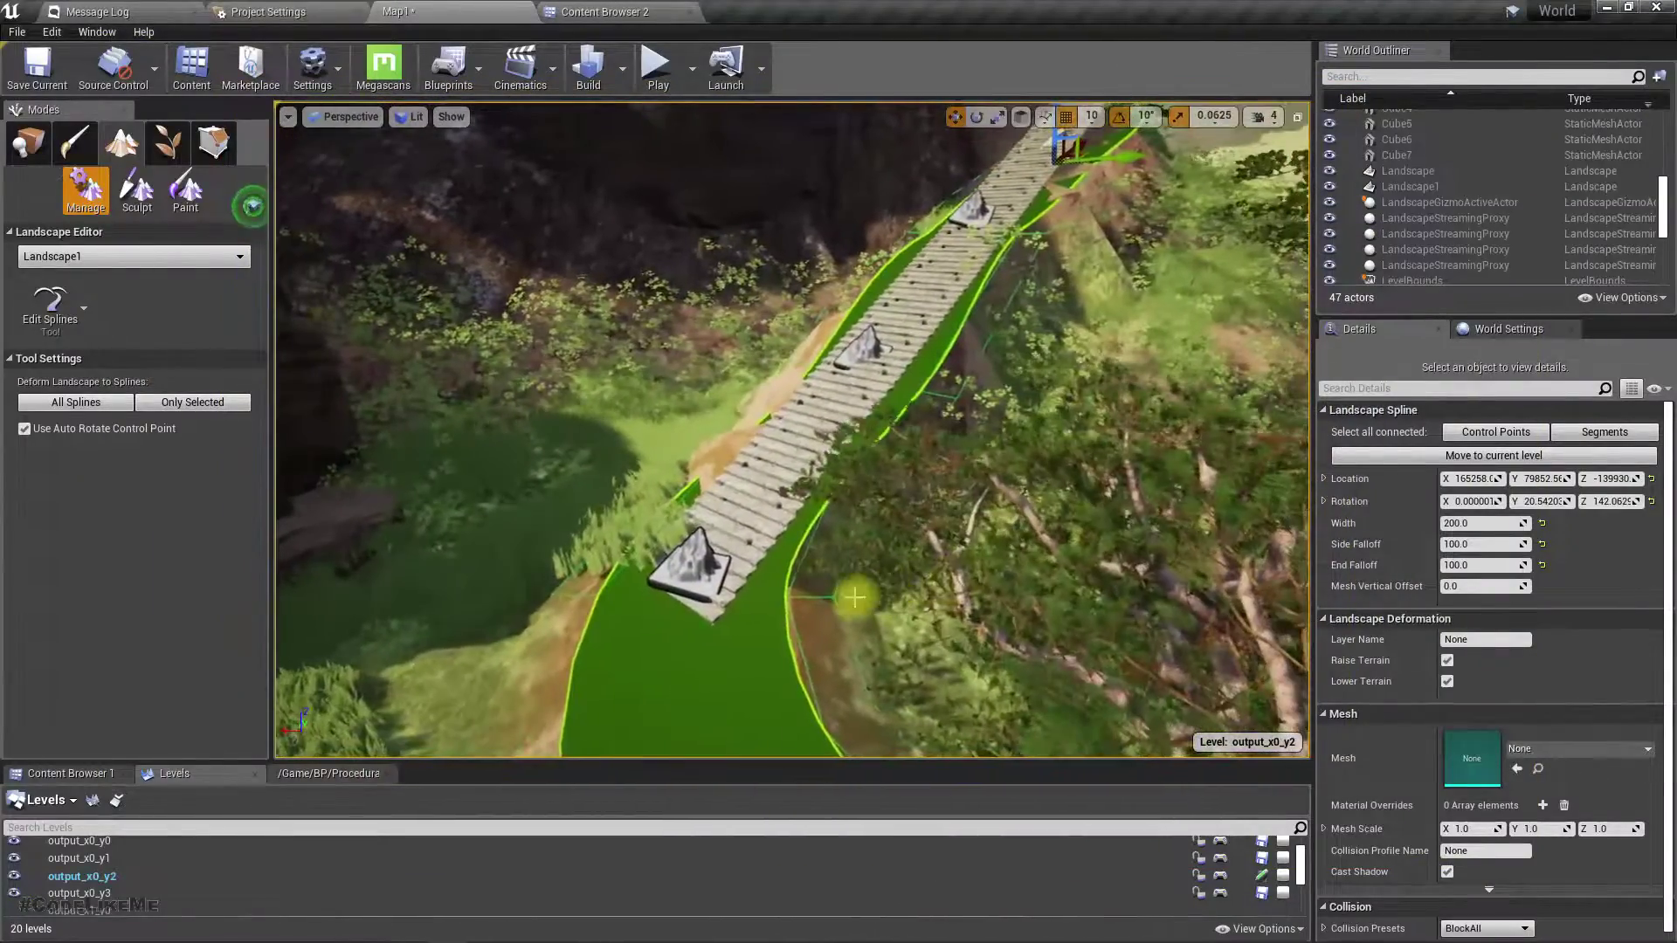
left_click(766, 562)
right_click_drag(769, 566, 812, 579)
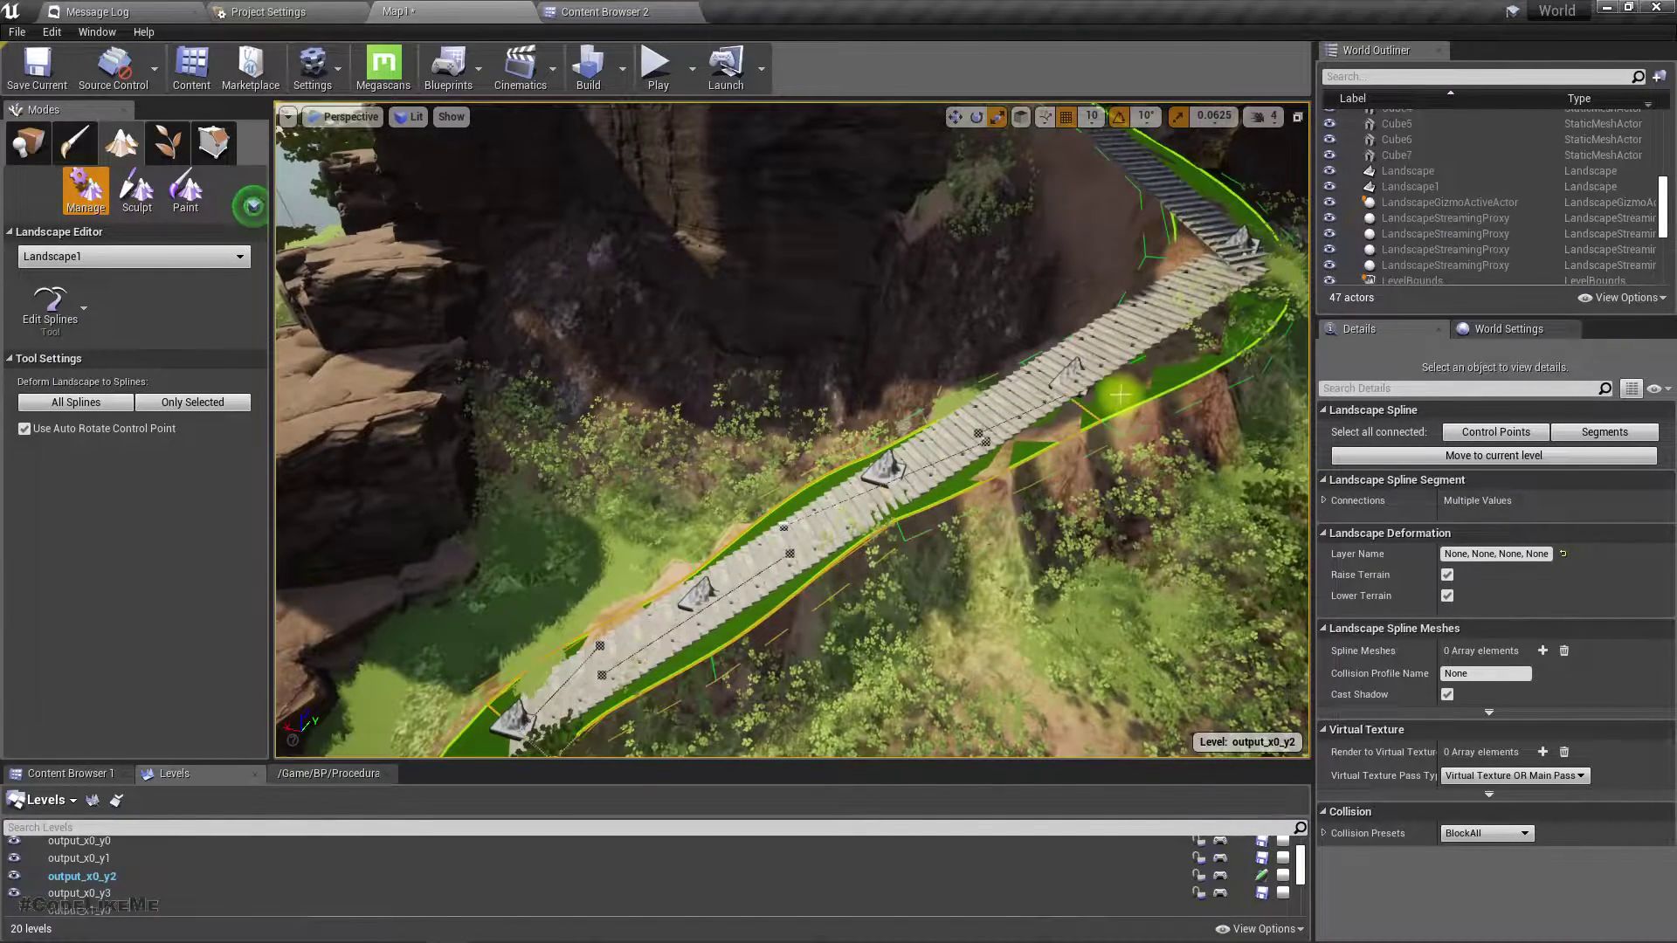
mouse_move(851, 227)
right_mouse_down()
mouse_move(860, 179)
mouse_move(851, 228)
right_mouse_up()
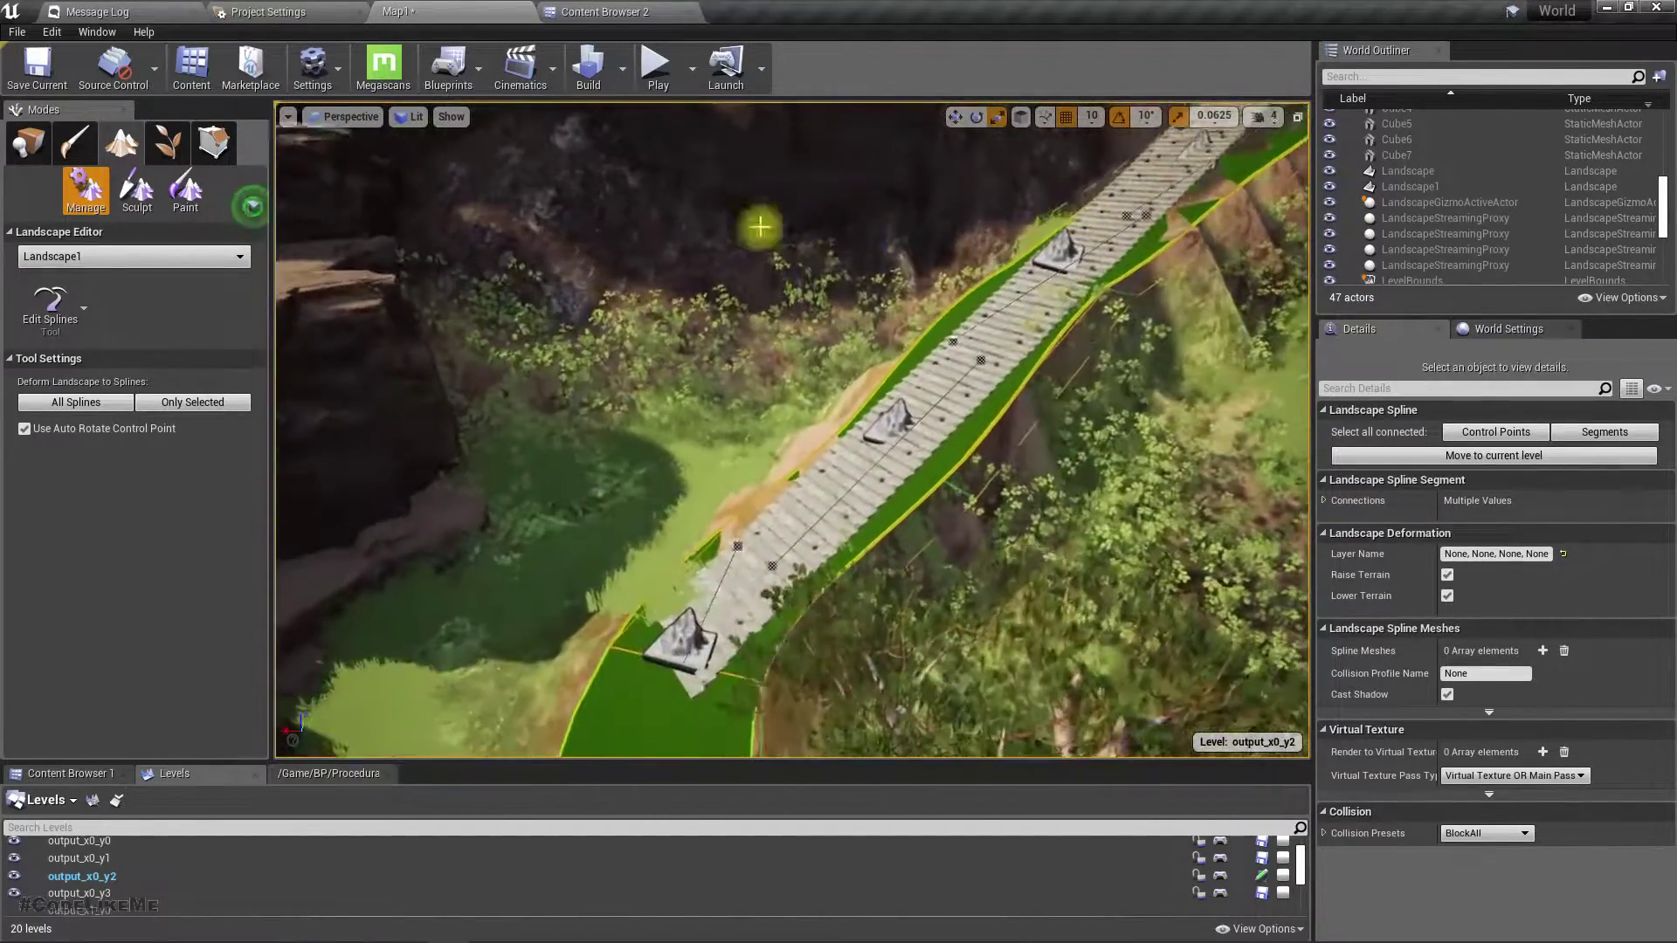
left_click(185, 402)
right_click_drag(1083, 437, 1146, 393)
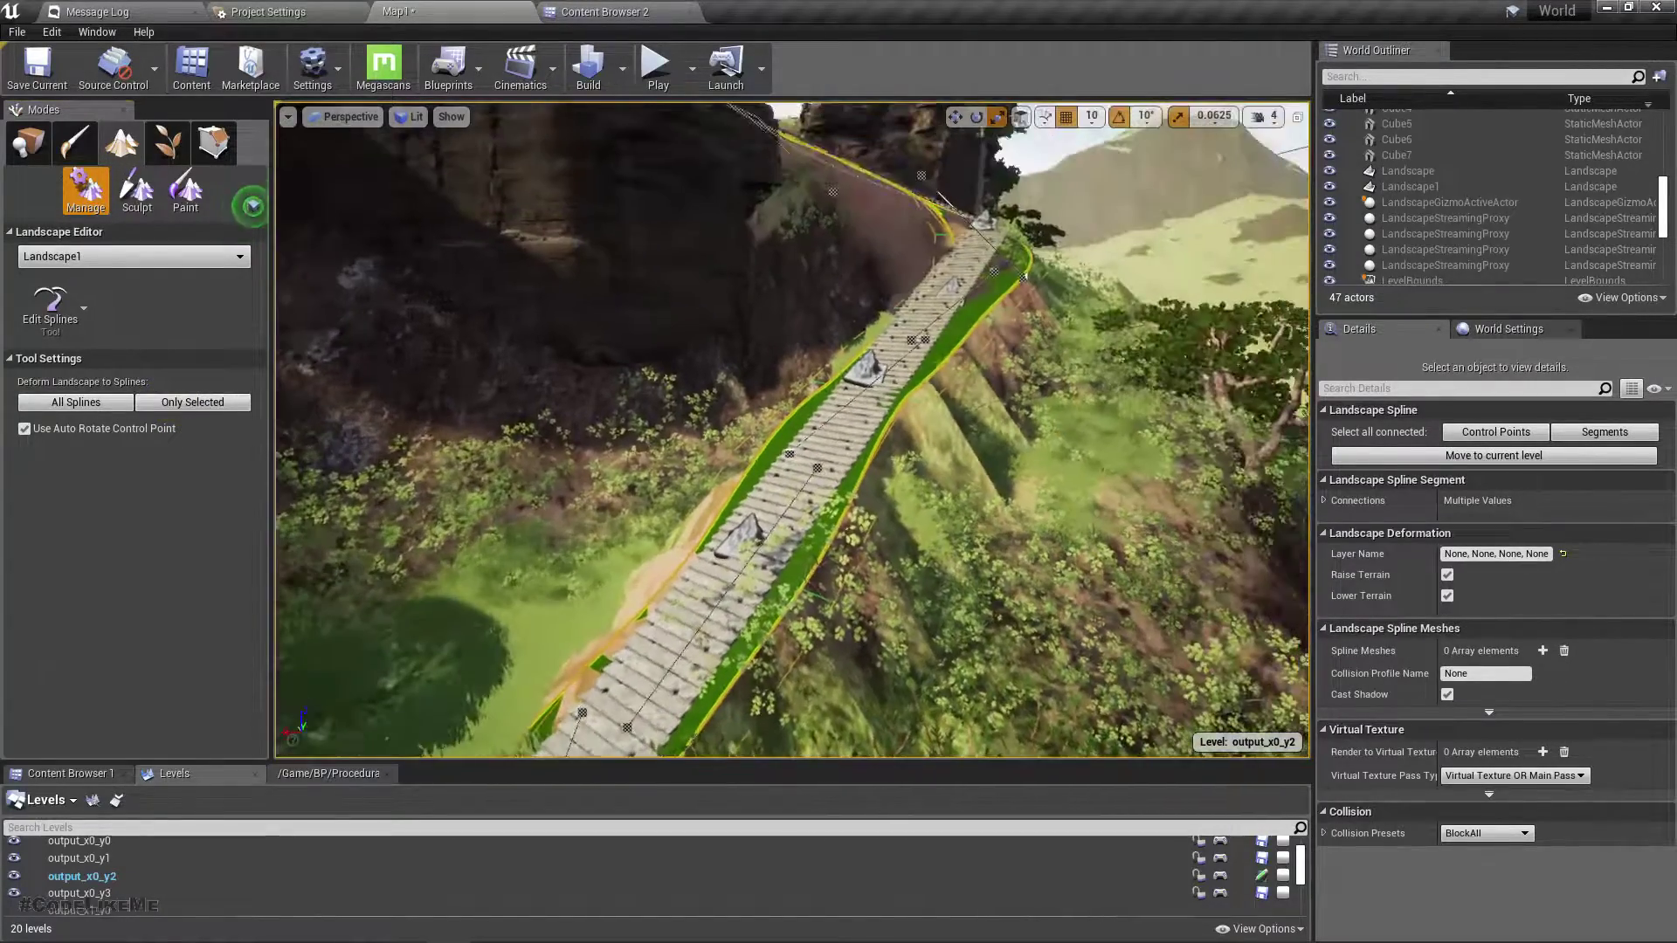
left_click(252, 206)
Select the landscape spline control points along the lower stair flight together, from the stair foot up to the bend
right_click_drag(952, 382, 917, 367)
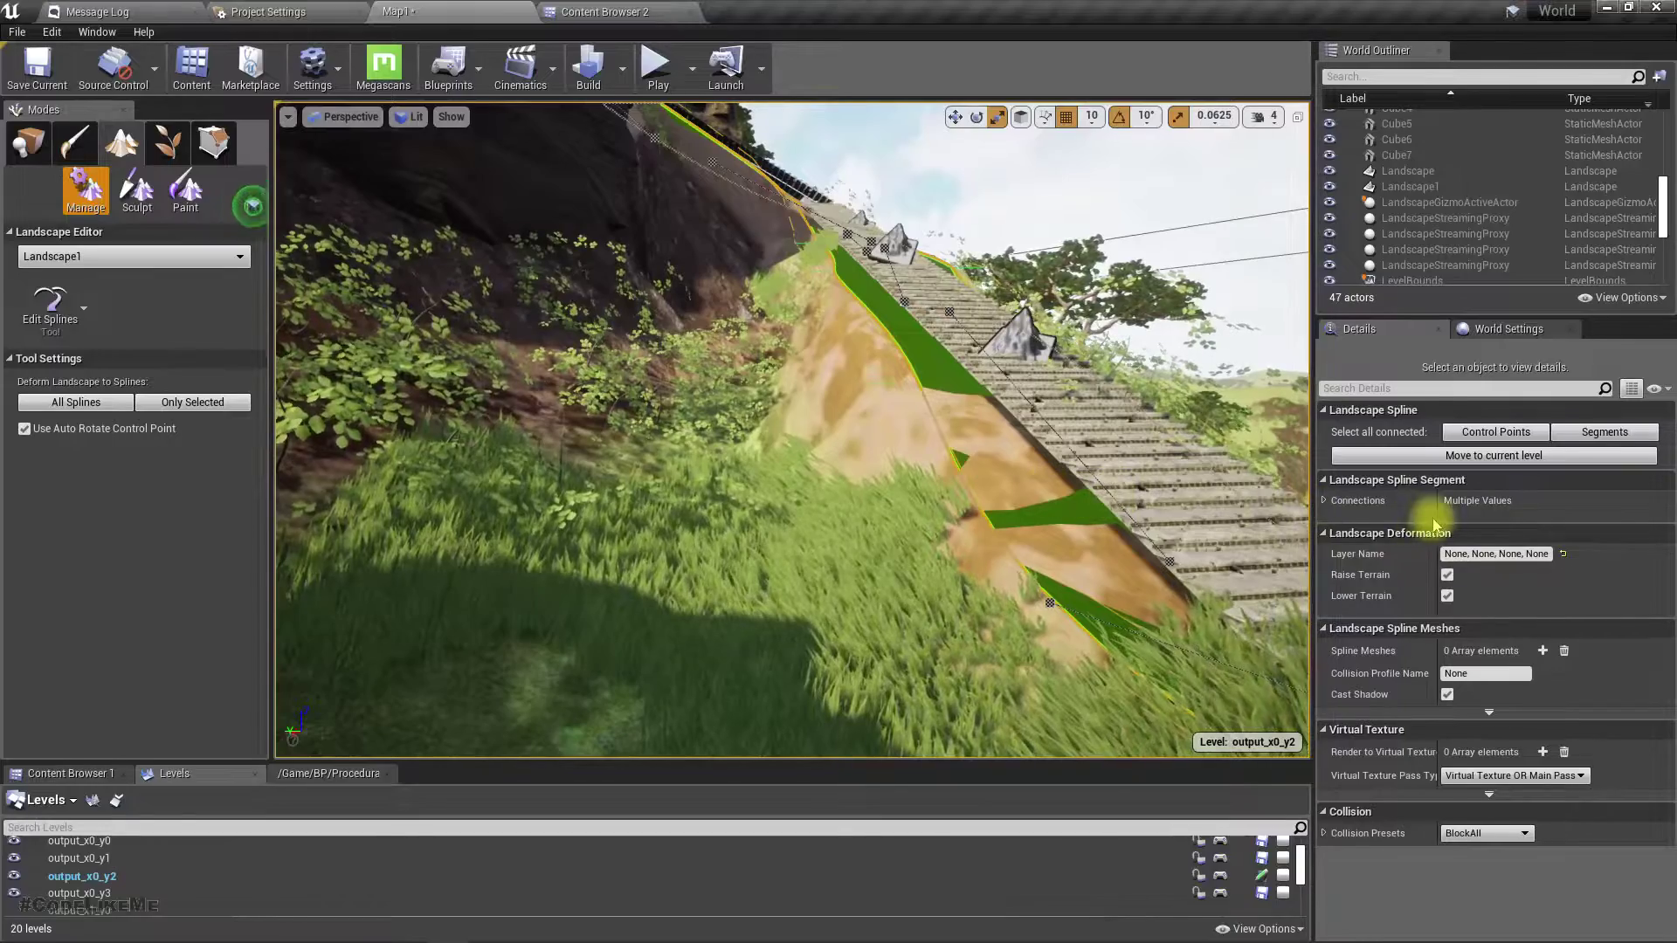
key("d")
right_click_drag(976, 457, 957, 524)
left_click(784, 559)
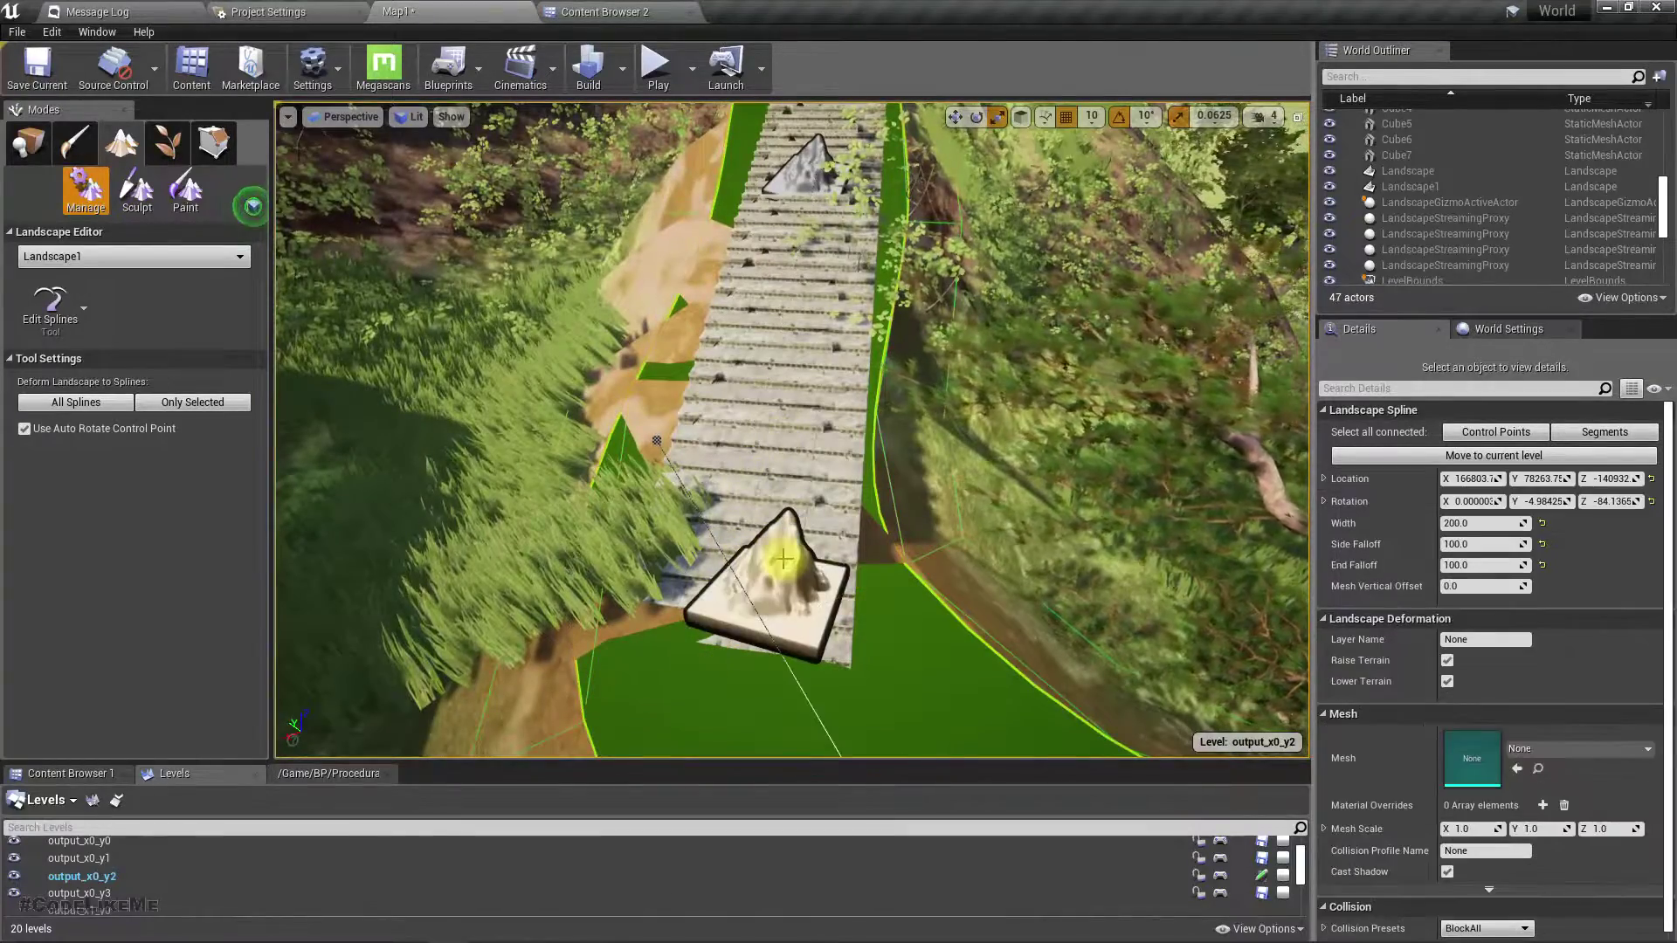
right_click_drag(784, 559, 783, 524)
left_click(687, 506)
right_click_drag(684, 505, 660, 633)
left_click(802, 512, "shift")
right_click_drag(802, 512, 769, 524)
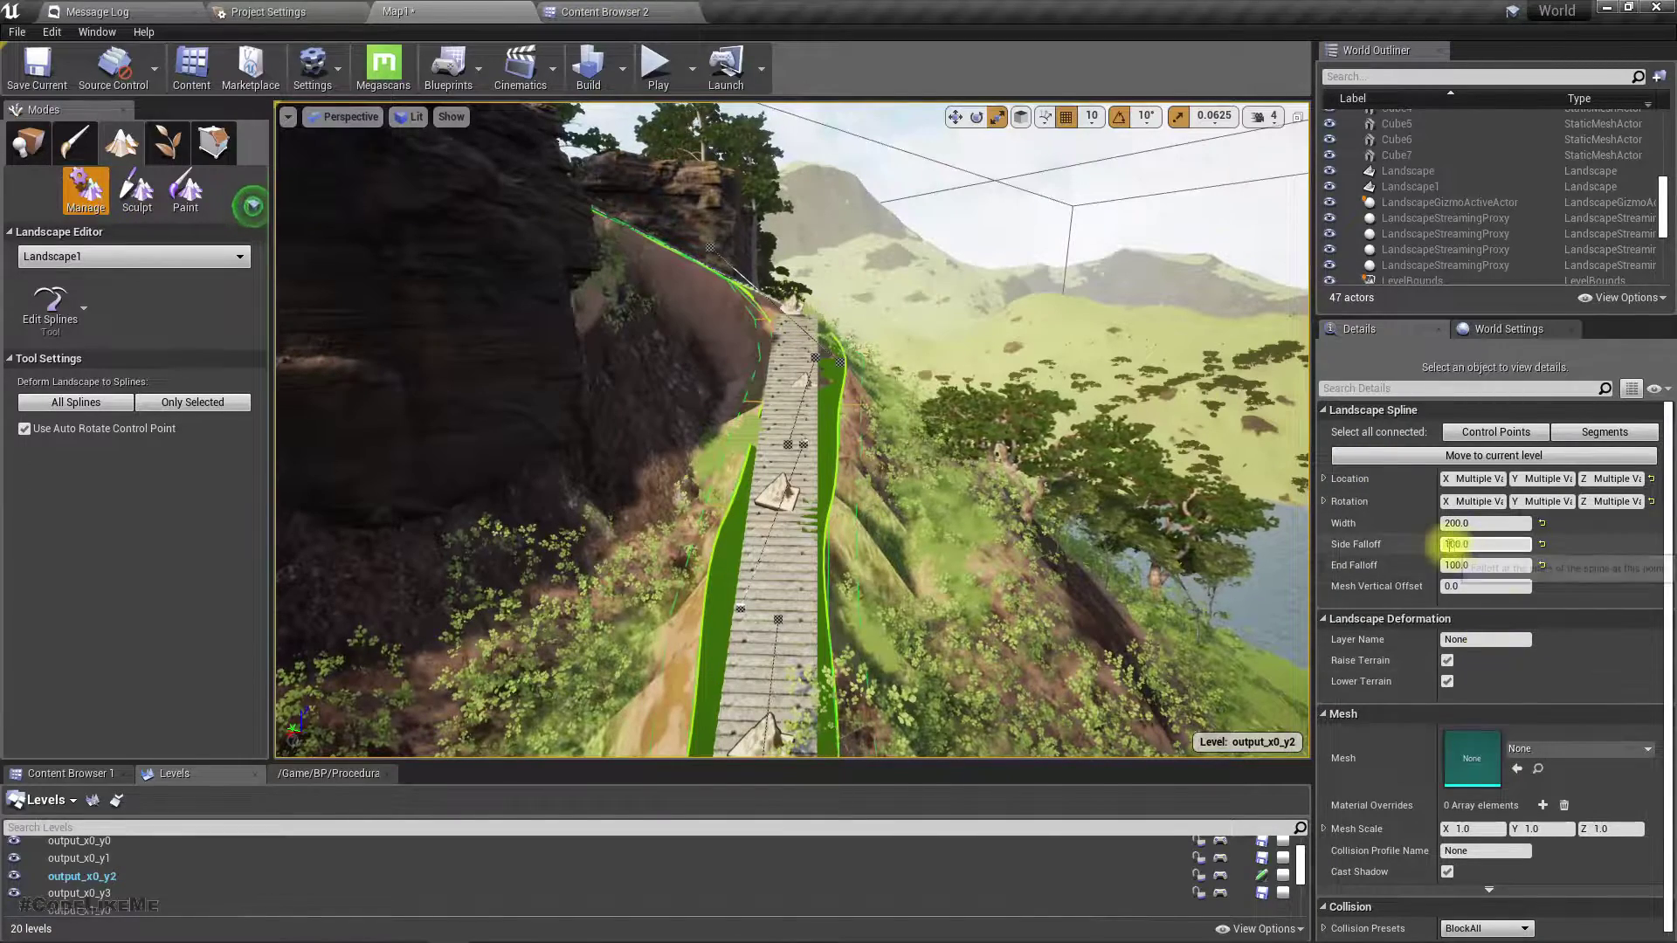
Set the selected control points' width to 300 and side falloff to 400
left_click(1496, 528)
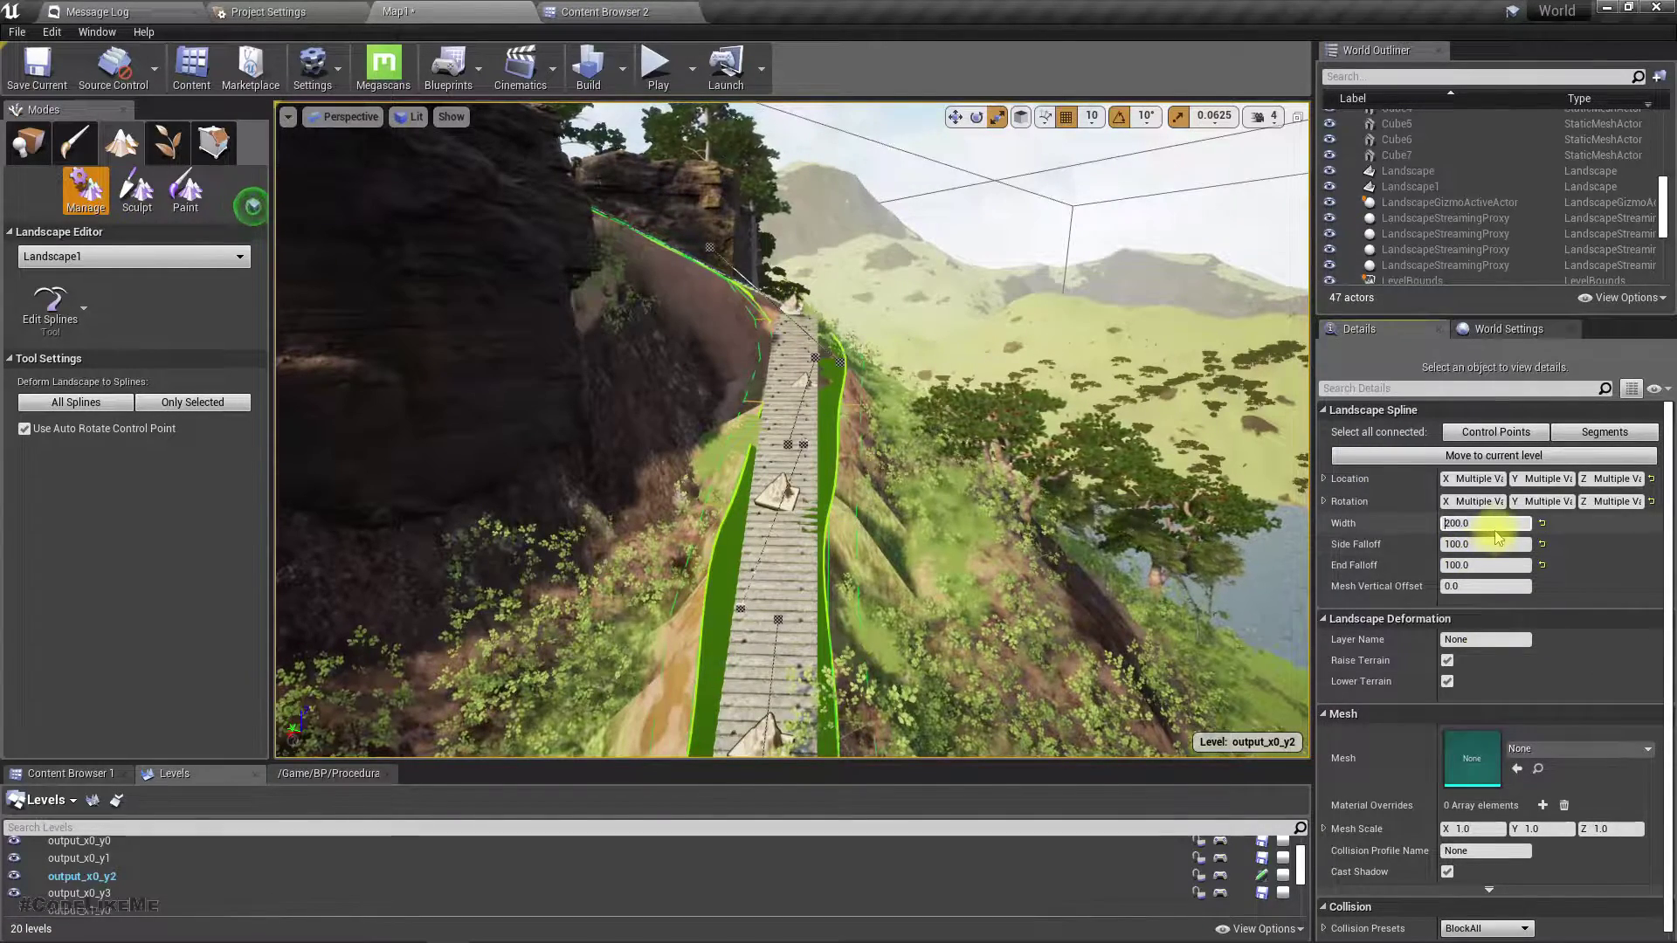
double_click(1496, 524)
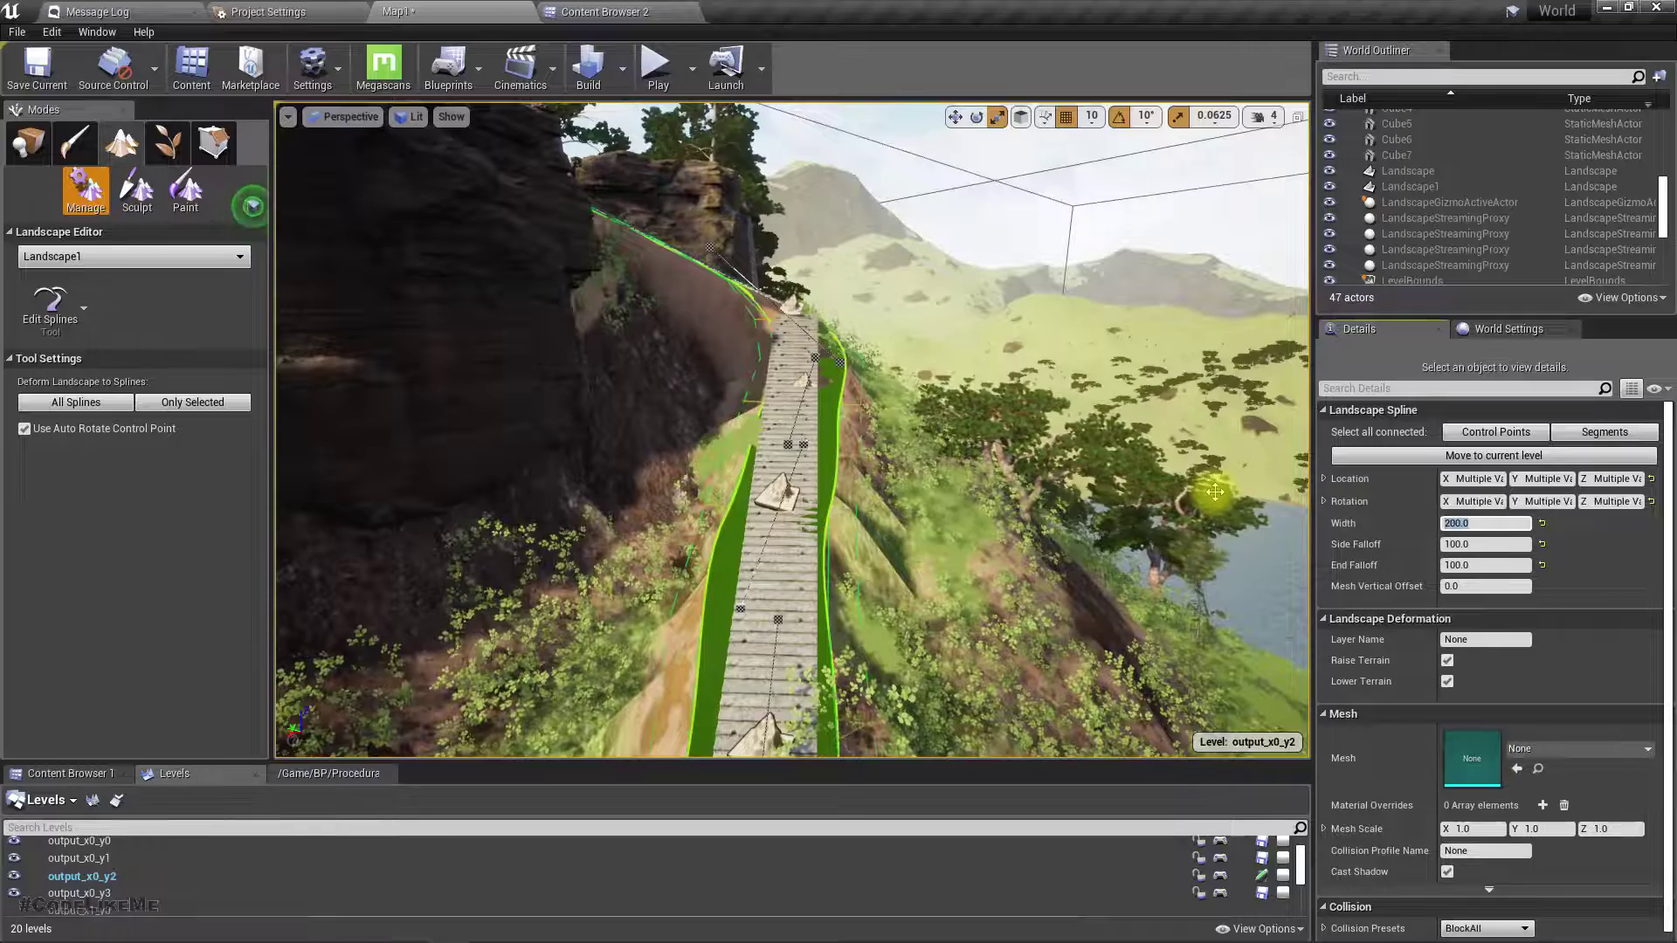
key("Return")
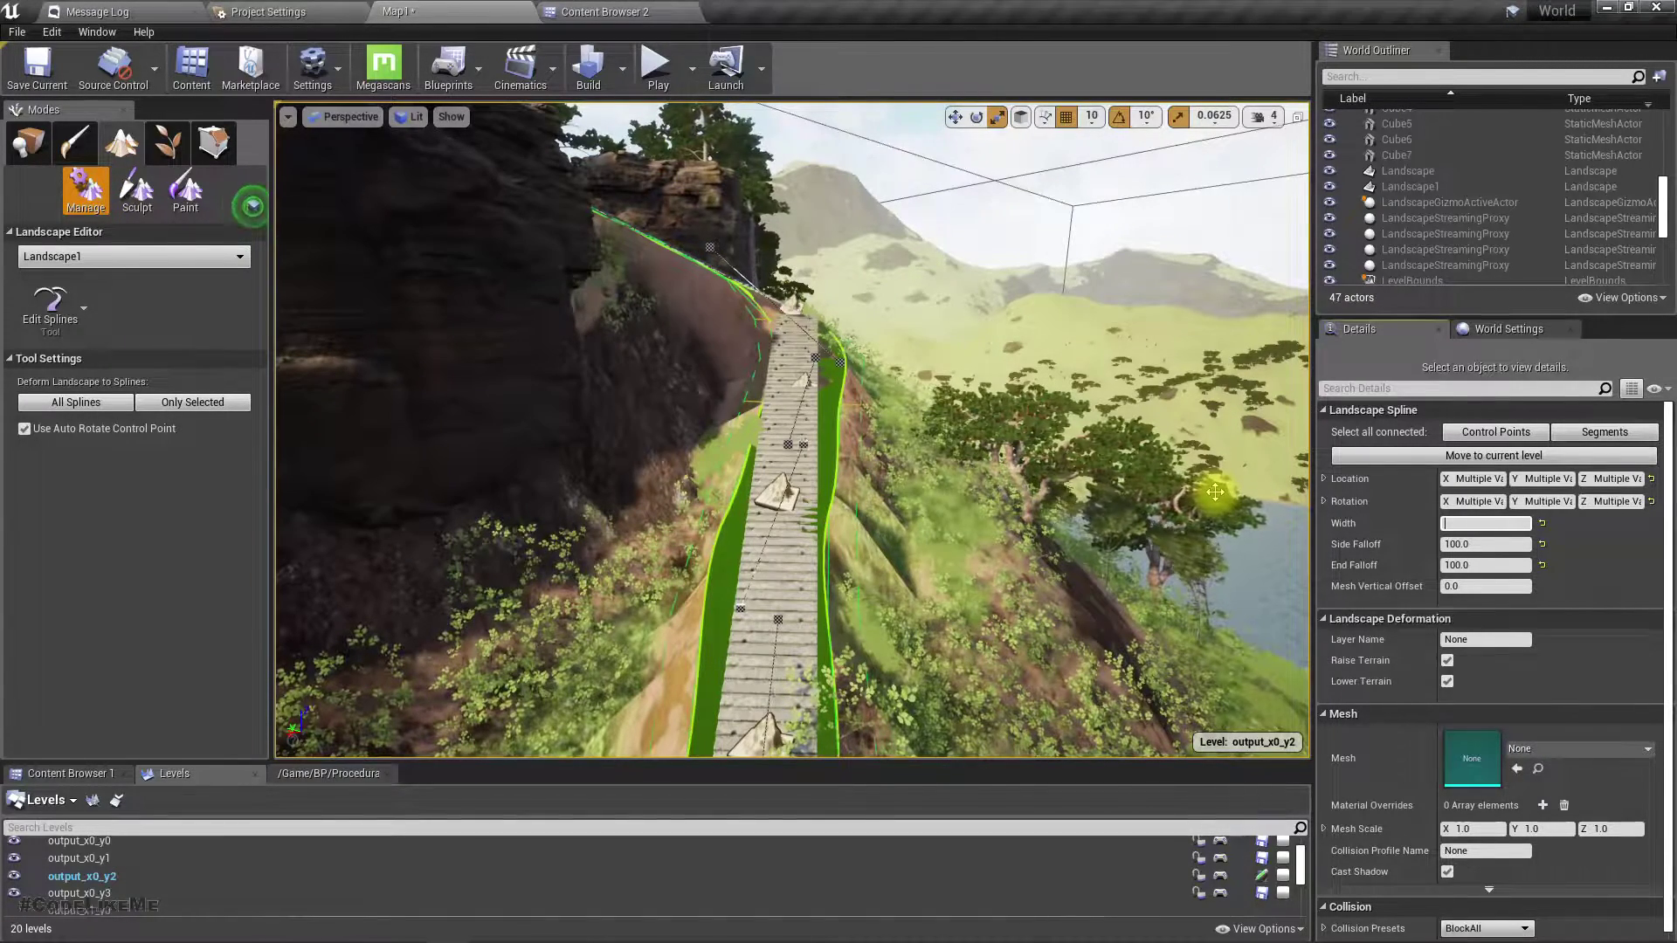
type("3000")
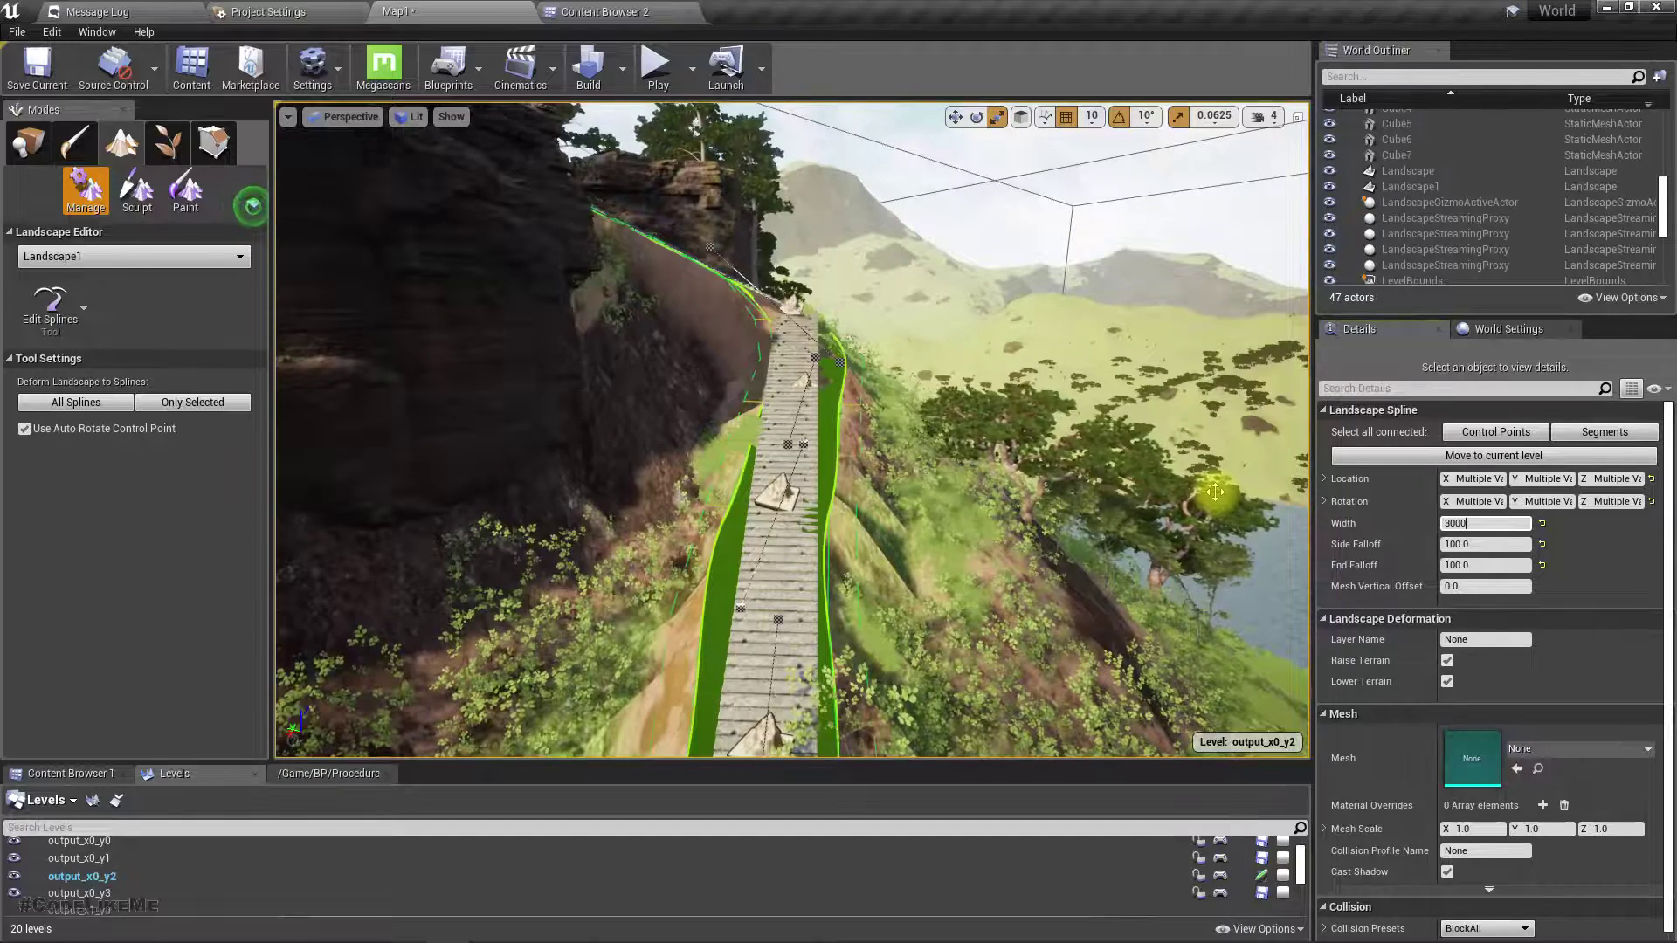
key("Tab")
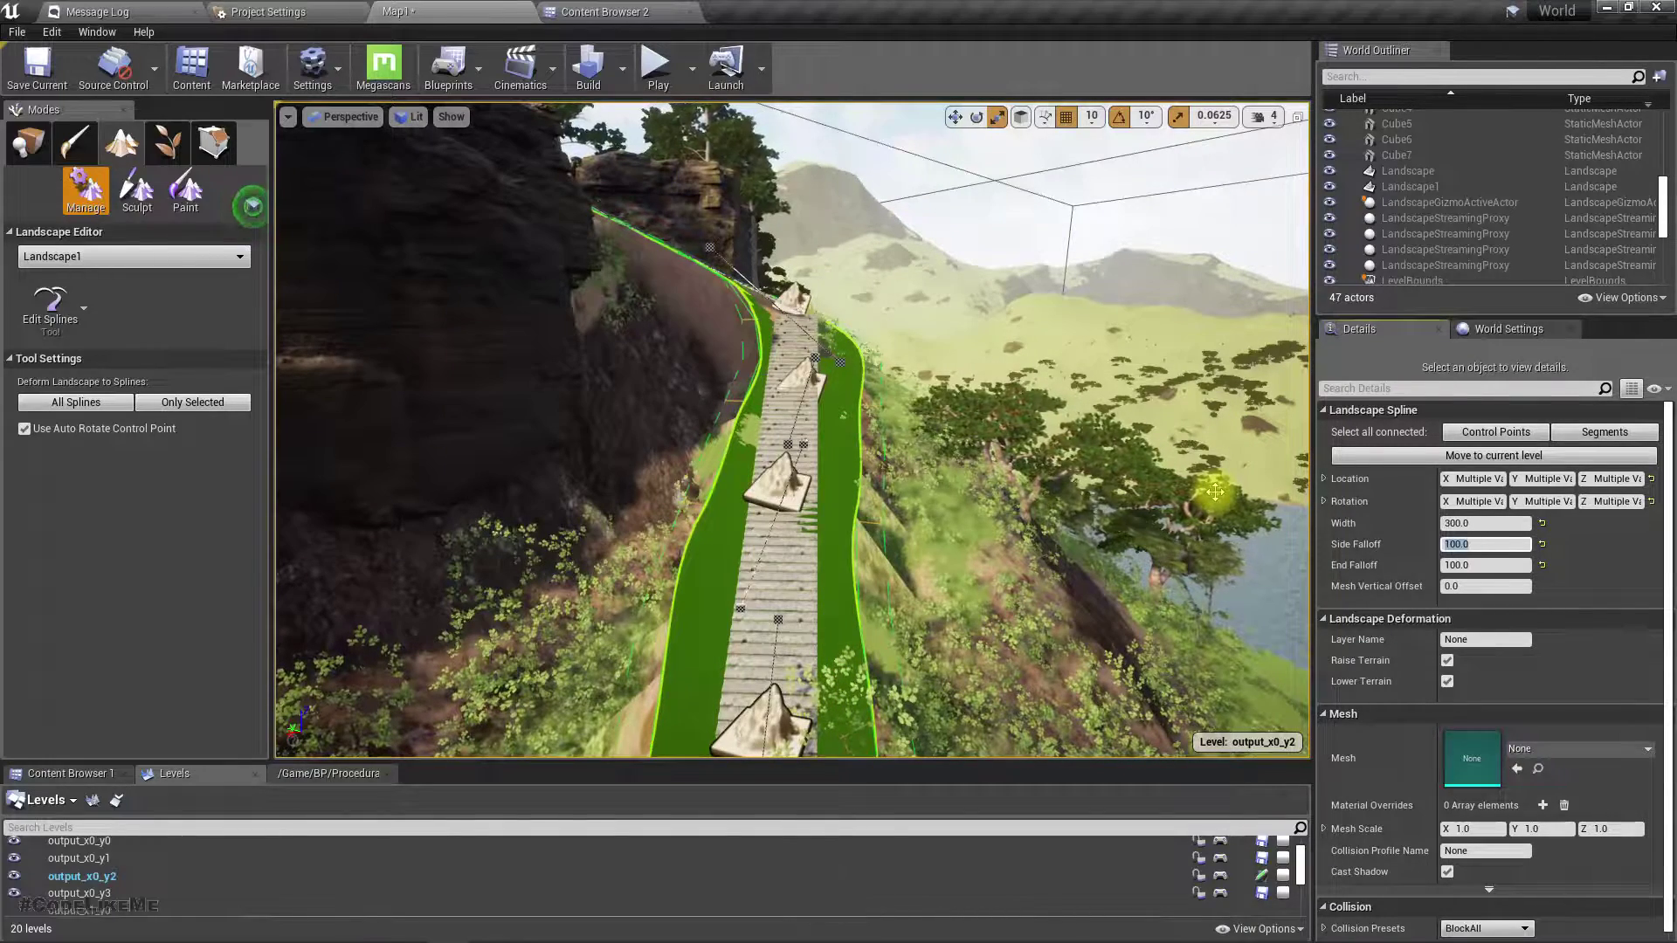
type("40")
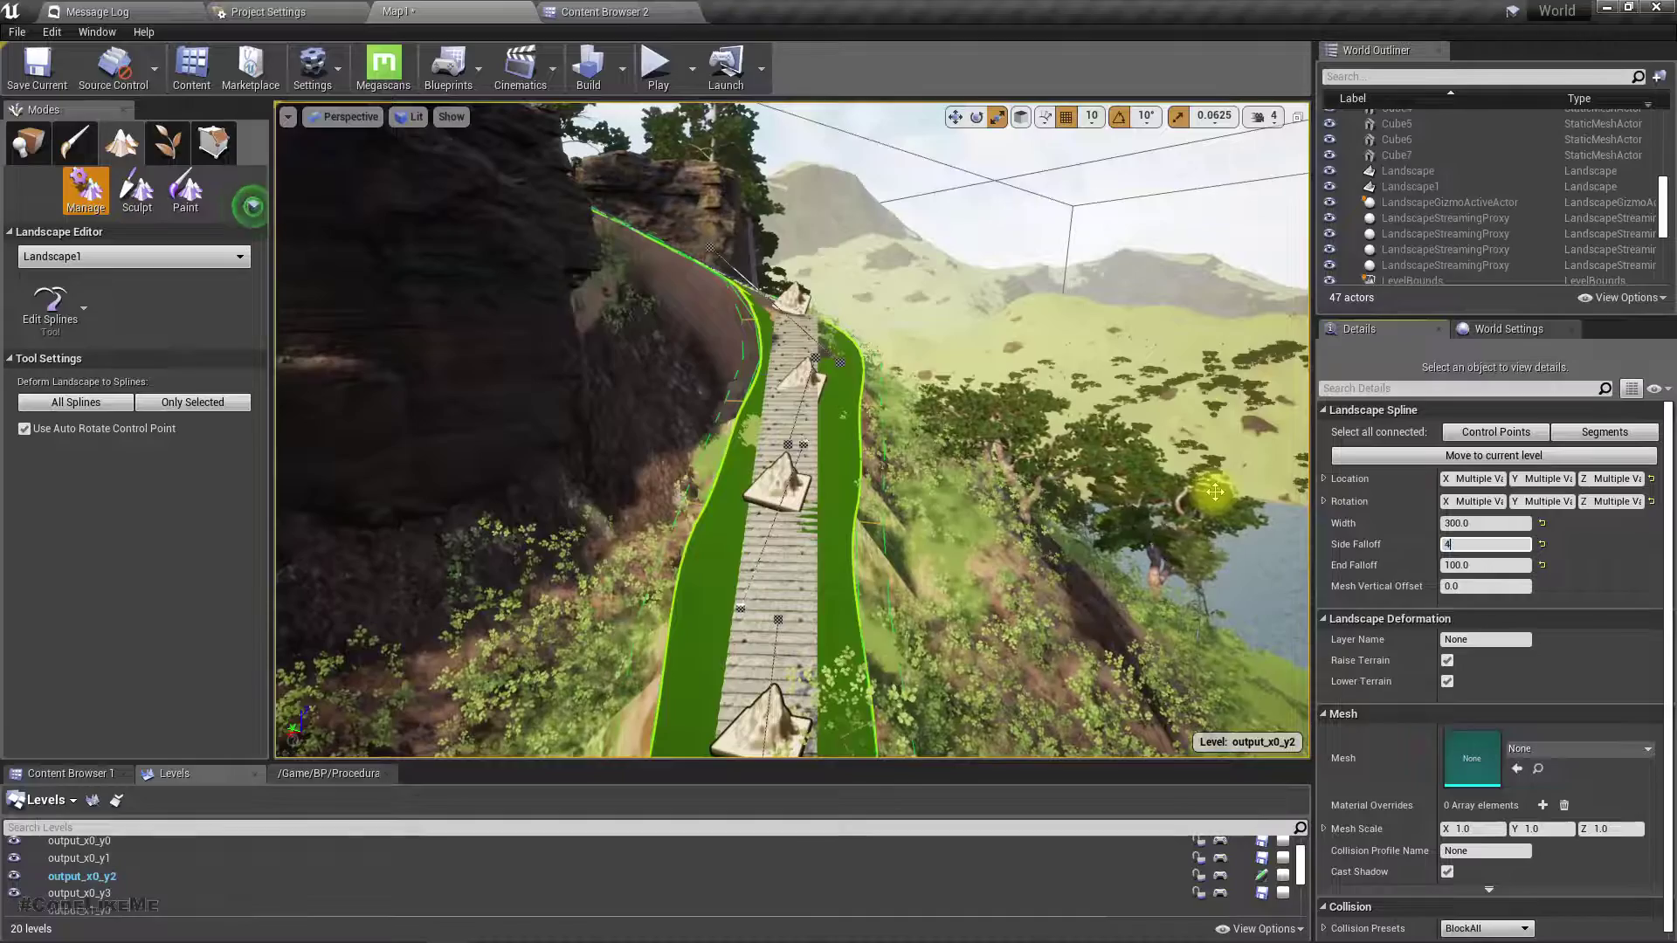
right_click_drag(629, 495, 624, 611)
right_click_drag(480, 498, 479, 498)
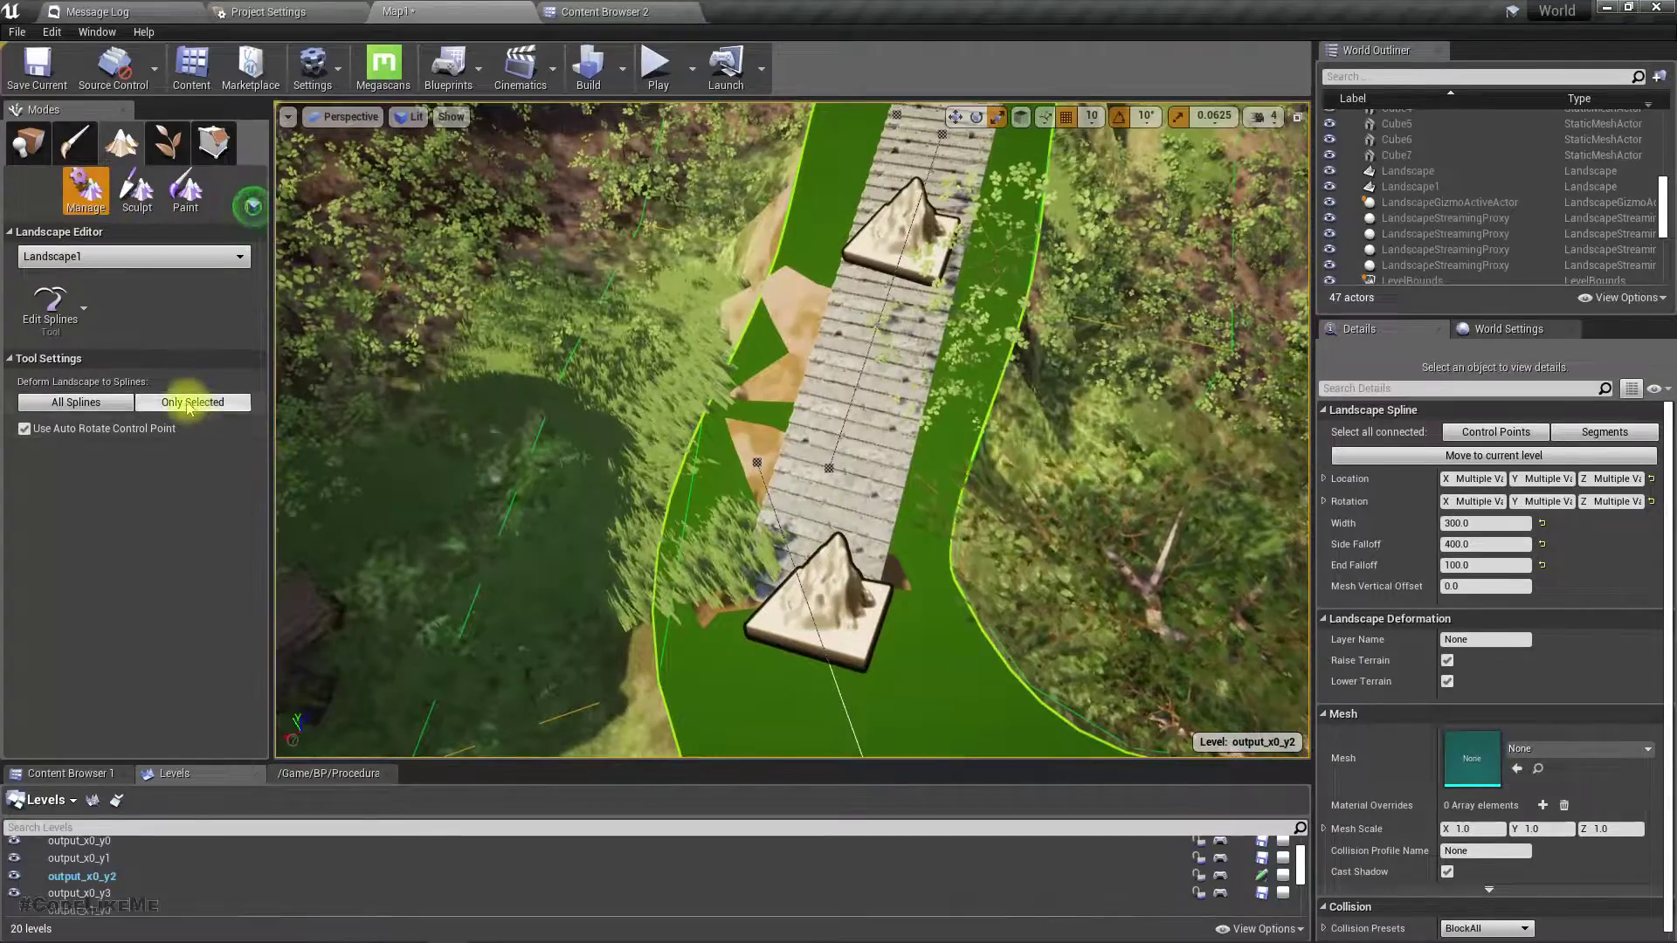
Reselect the widened stair spline's connected segments, deform the landscape to fit only the selection, and inspect the terrain along both flights
left_click(947, 467)
right_click_drag(945, 468, 975, 397)
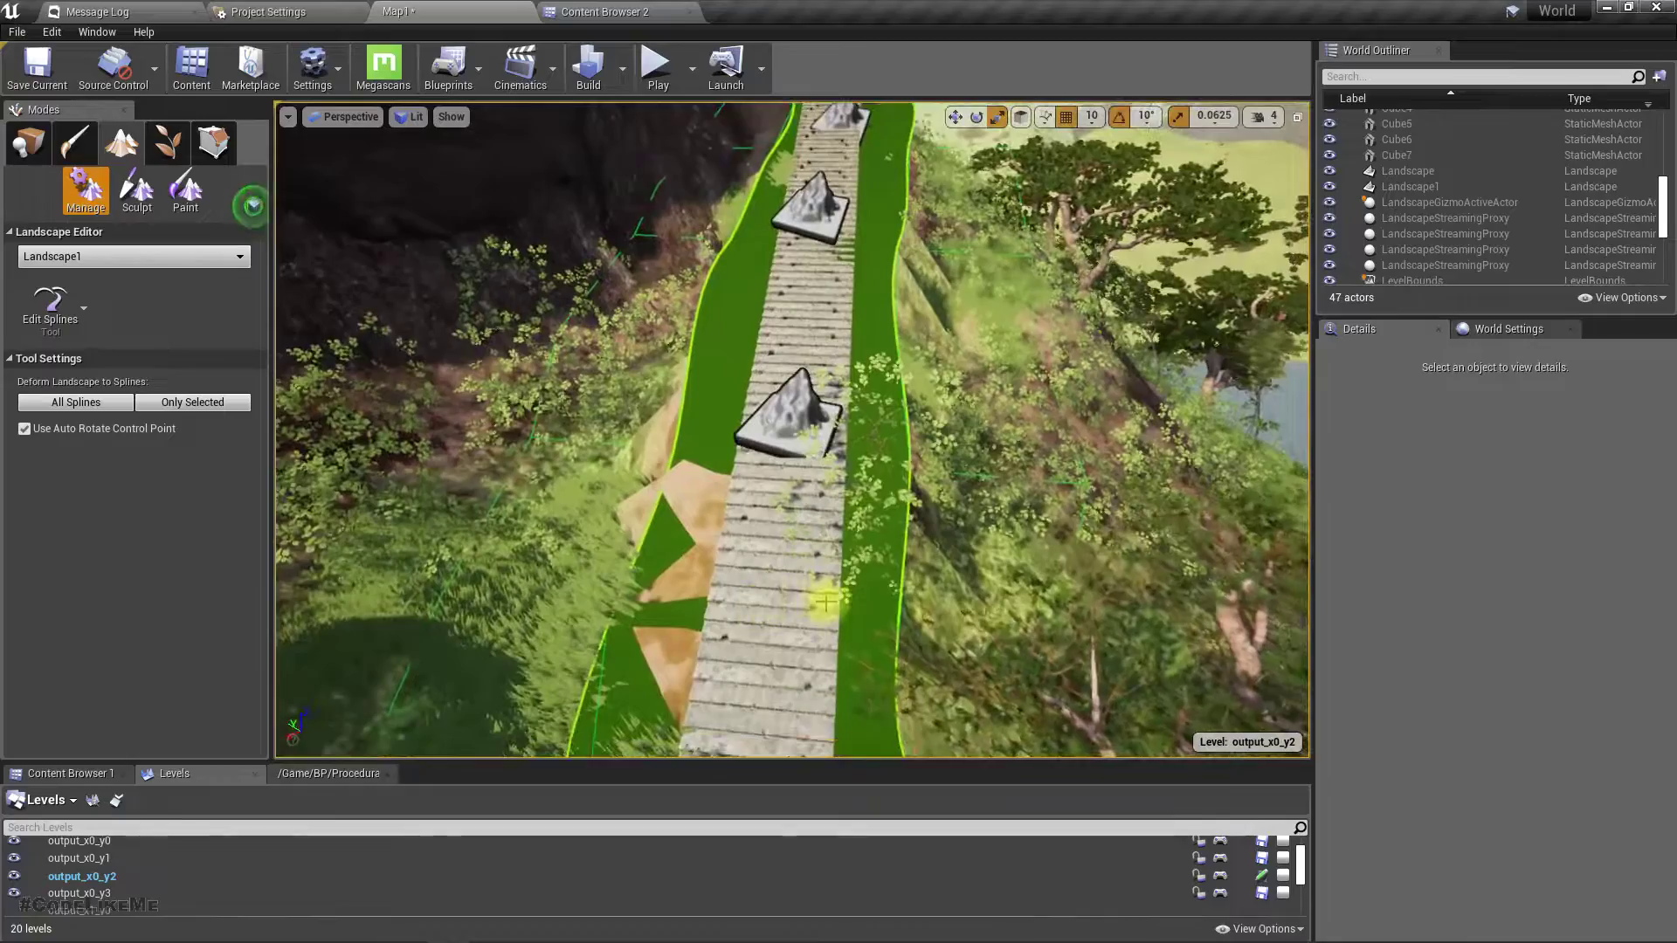
left_click(862, 616)
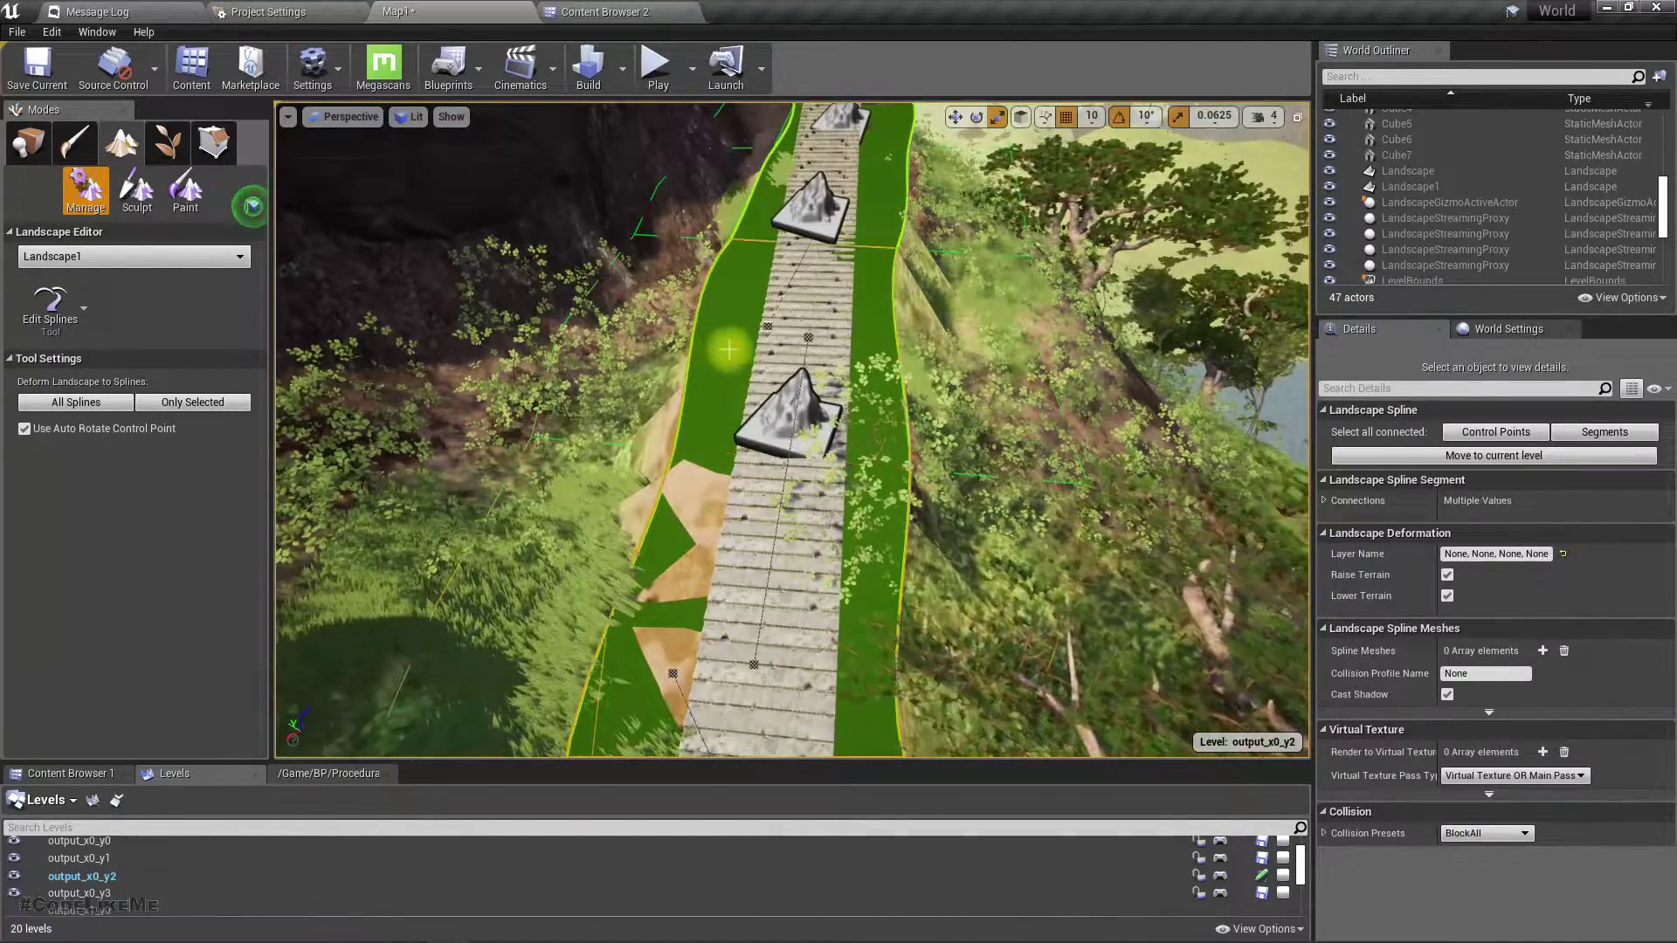
right_click_drag(726, 347, 753, 277)
right_click_drag(786, 398, 748, 485)
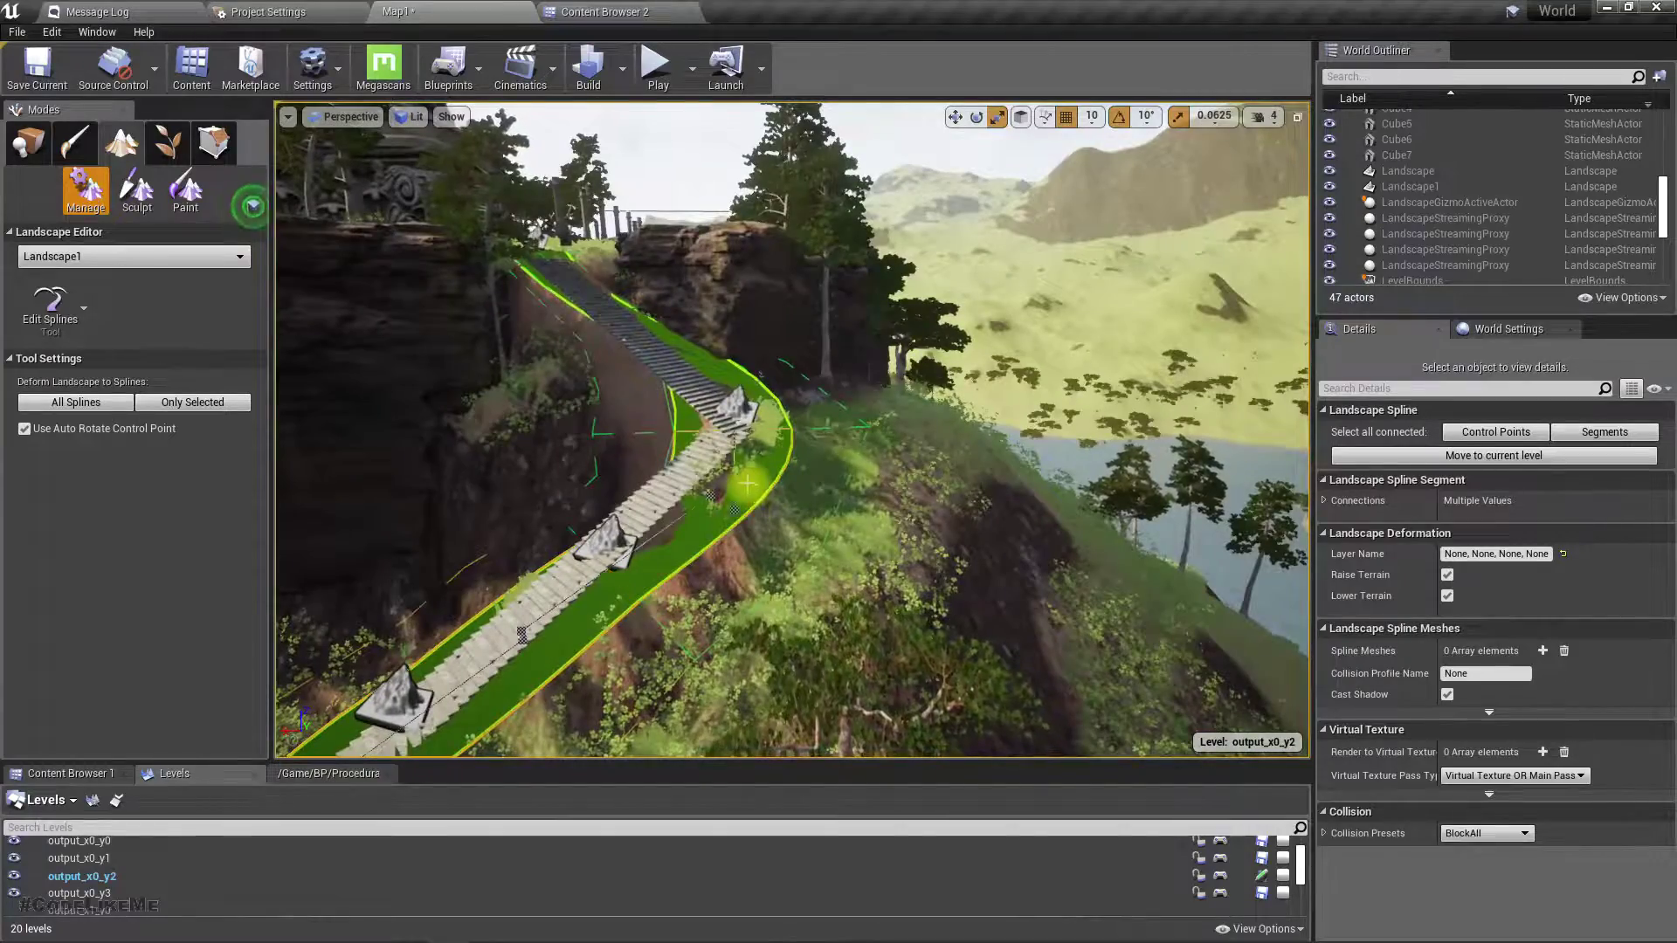
right_click_drag(757, 379, 899, 480)
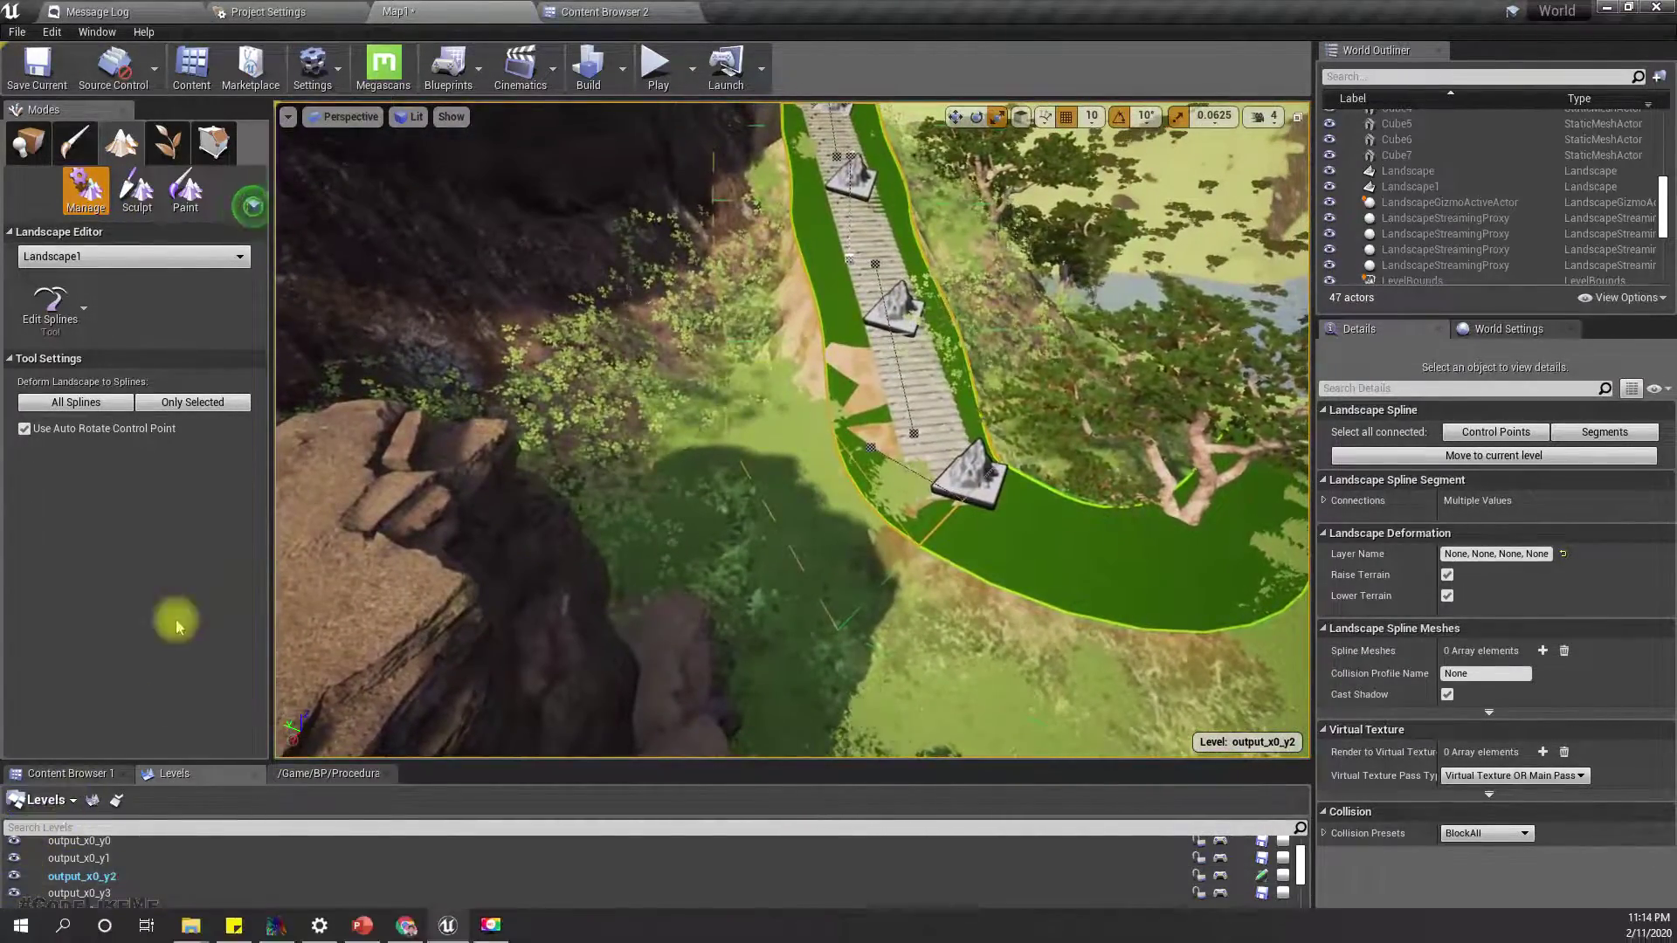
left_click(187, 402)
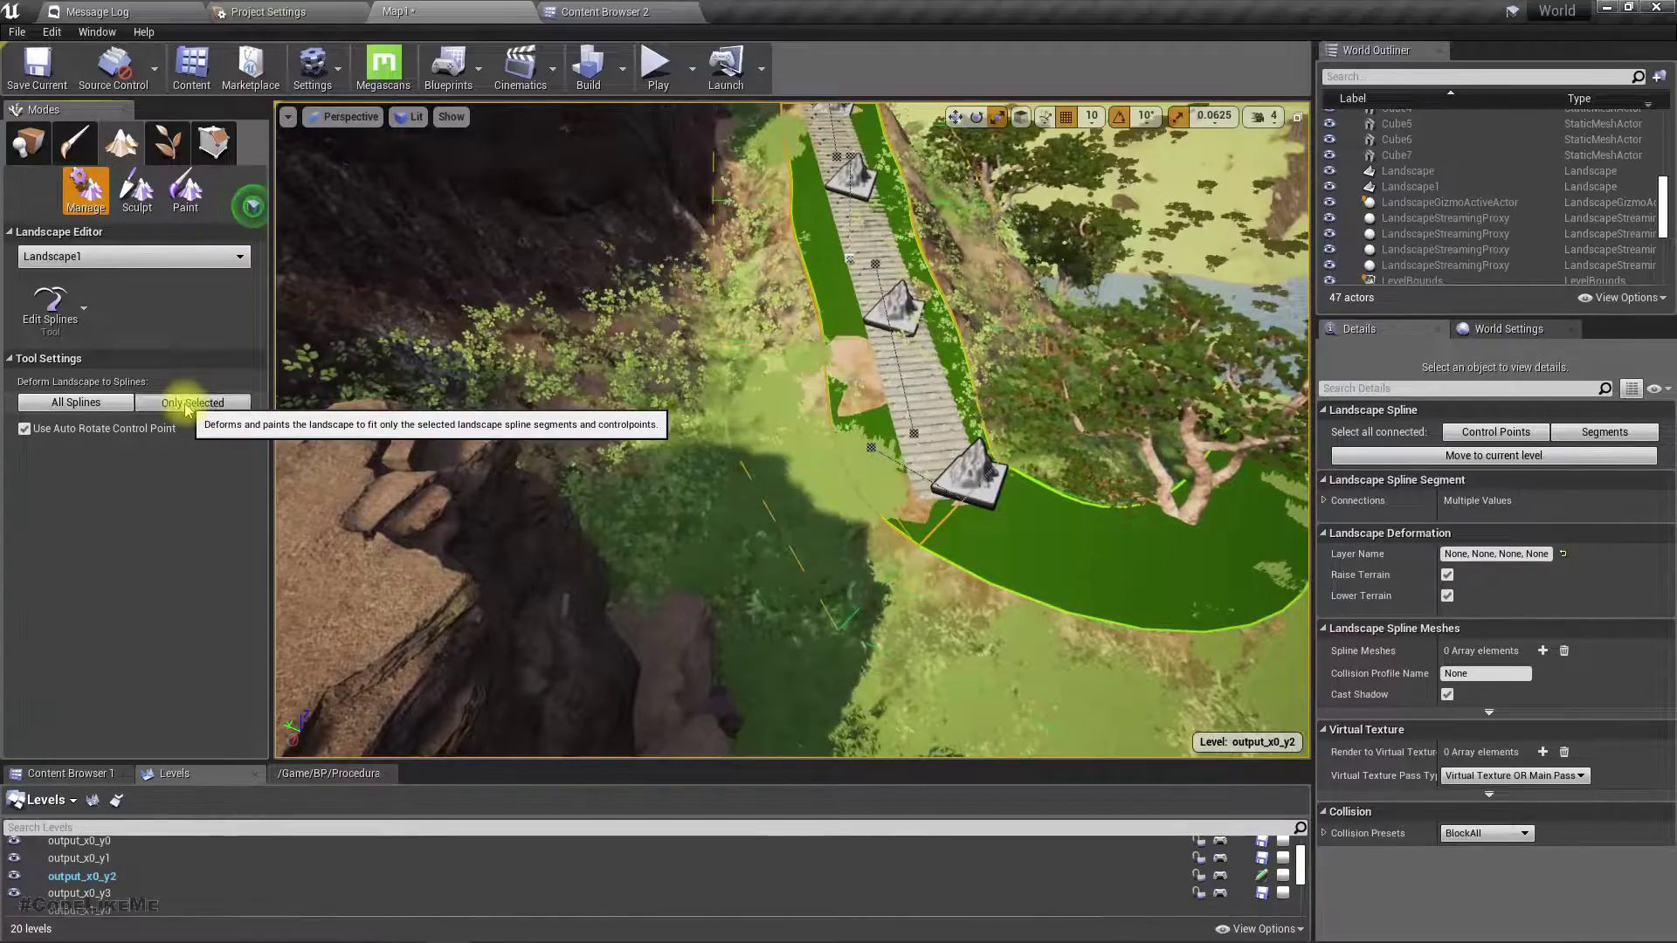
right_click_drag(843, 313, 894, 309)
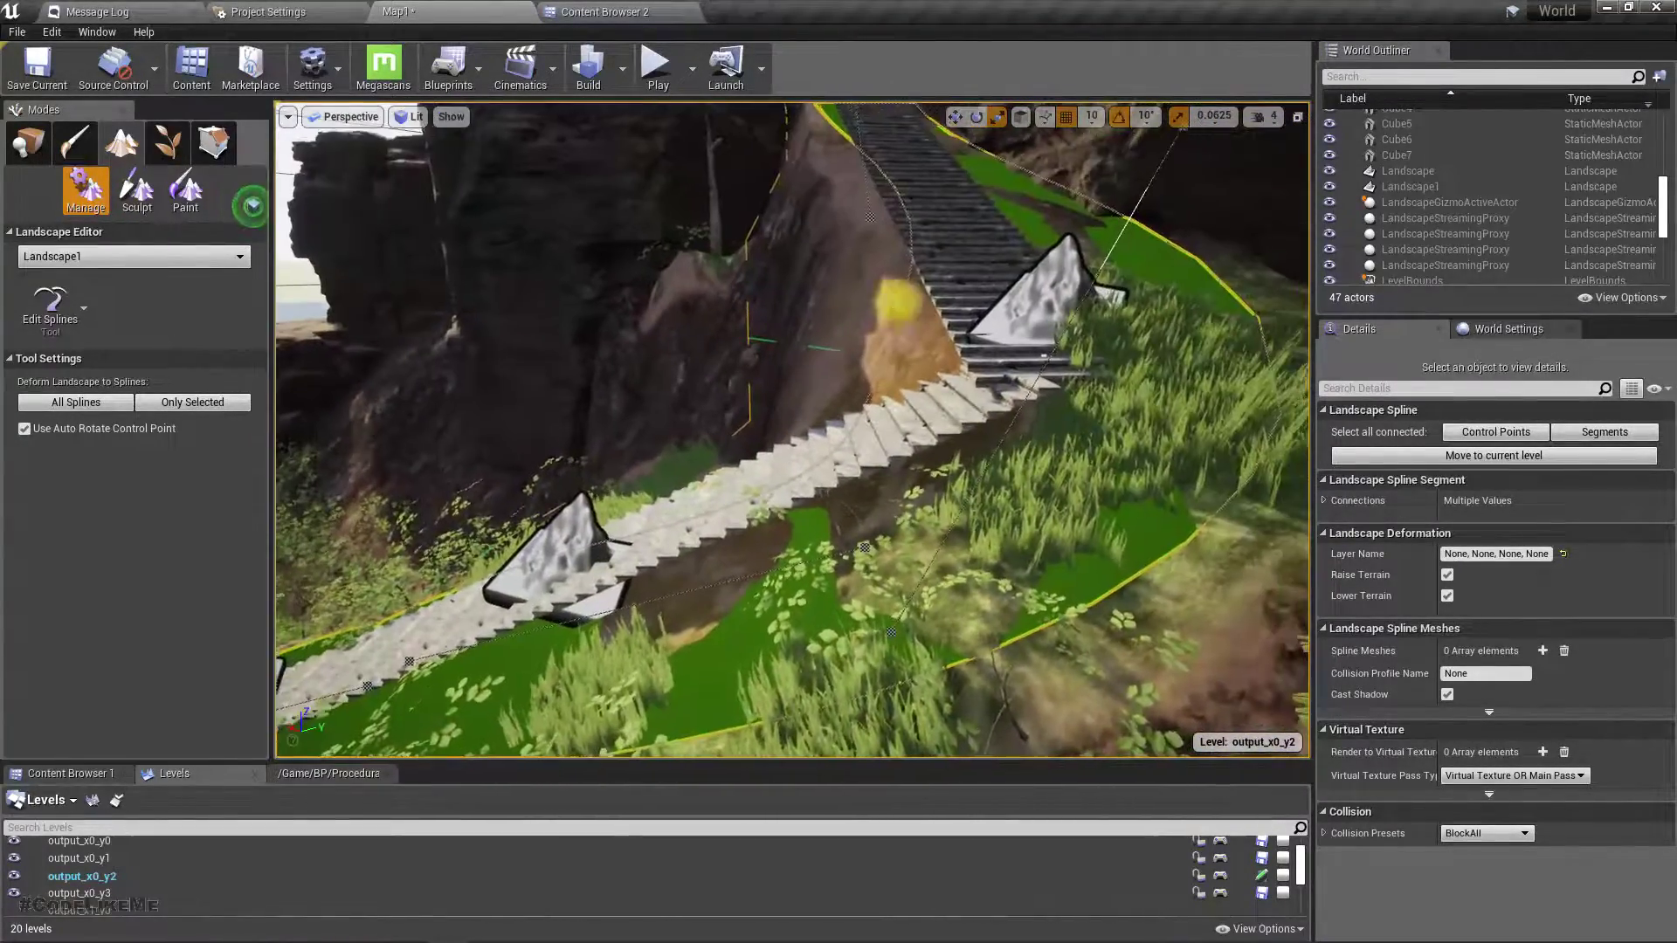
right_click_drag(1042, 285, 978, 301)
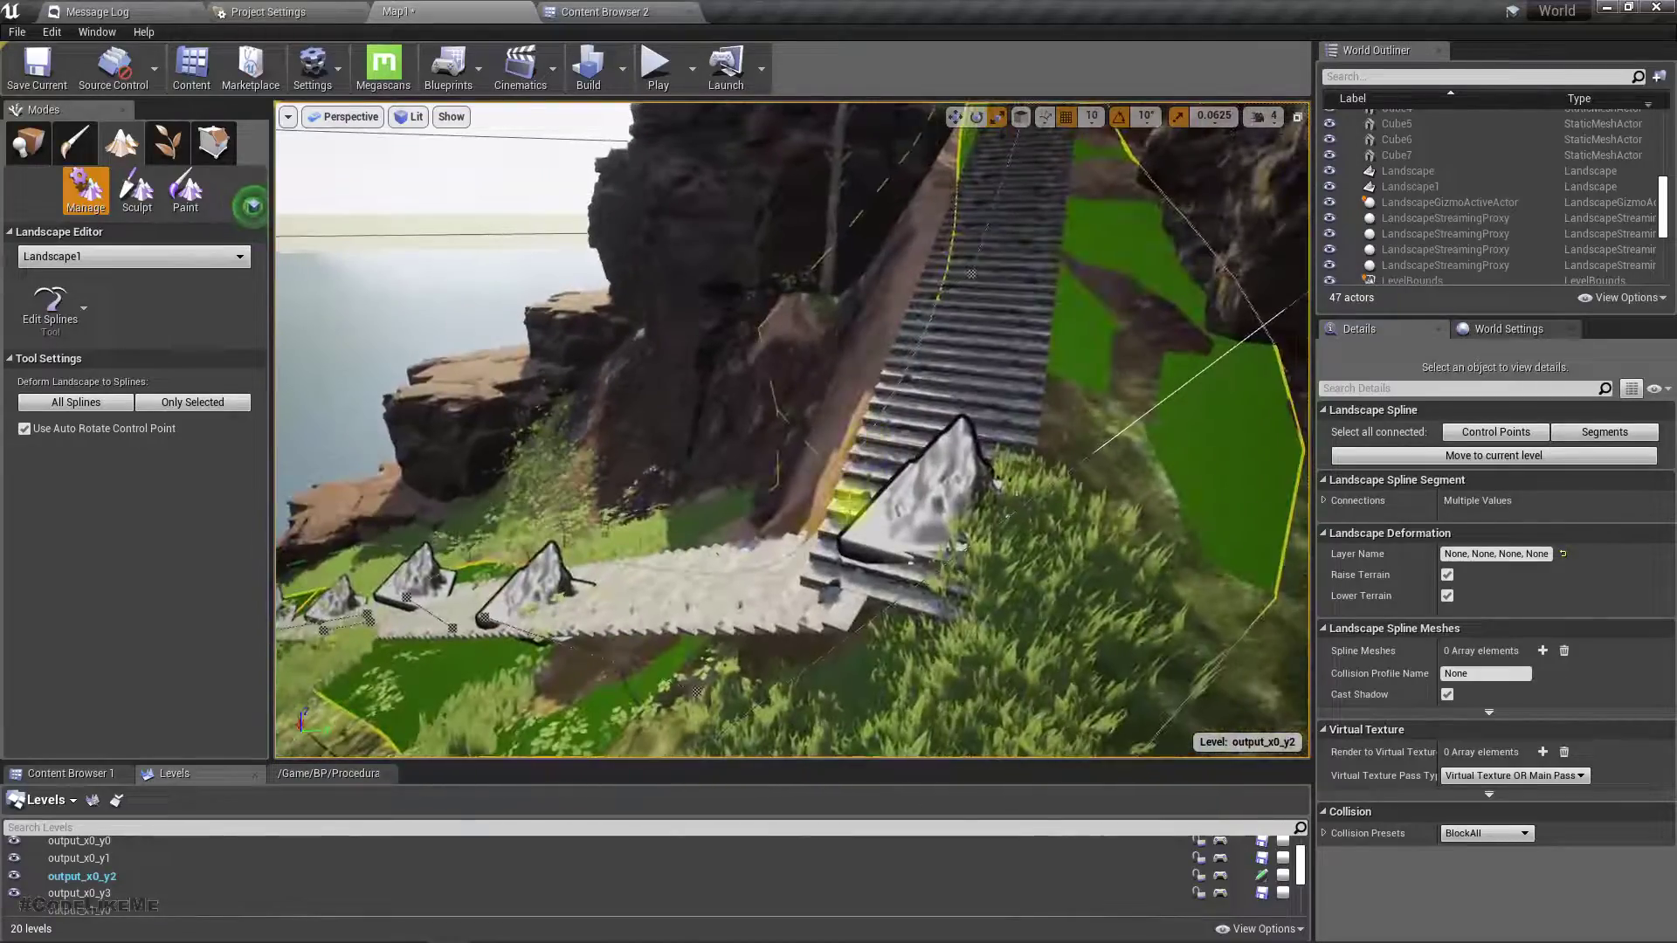
right_click_drag(850, 503, 1030, 476)
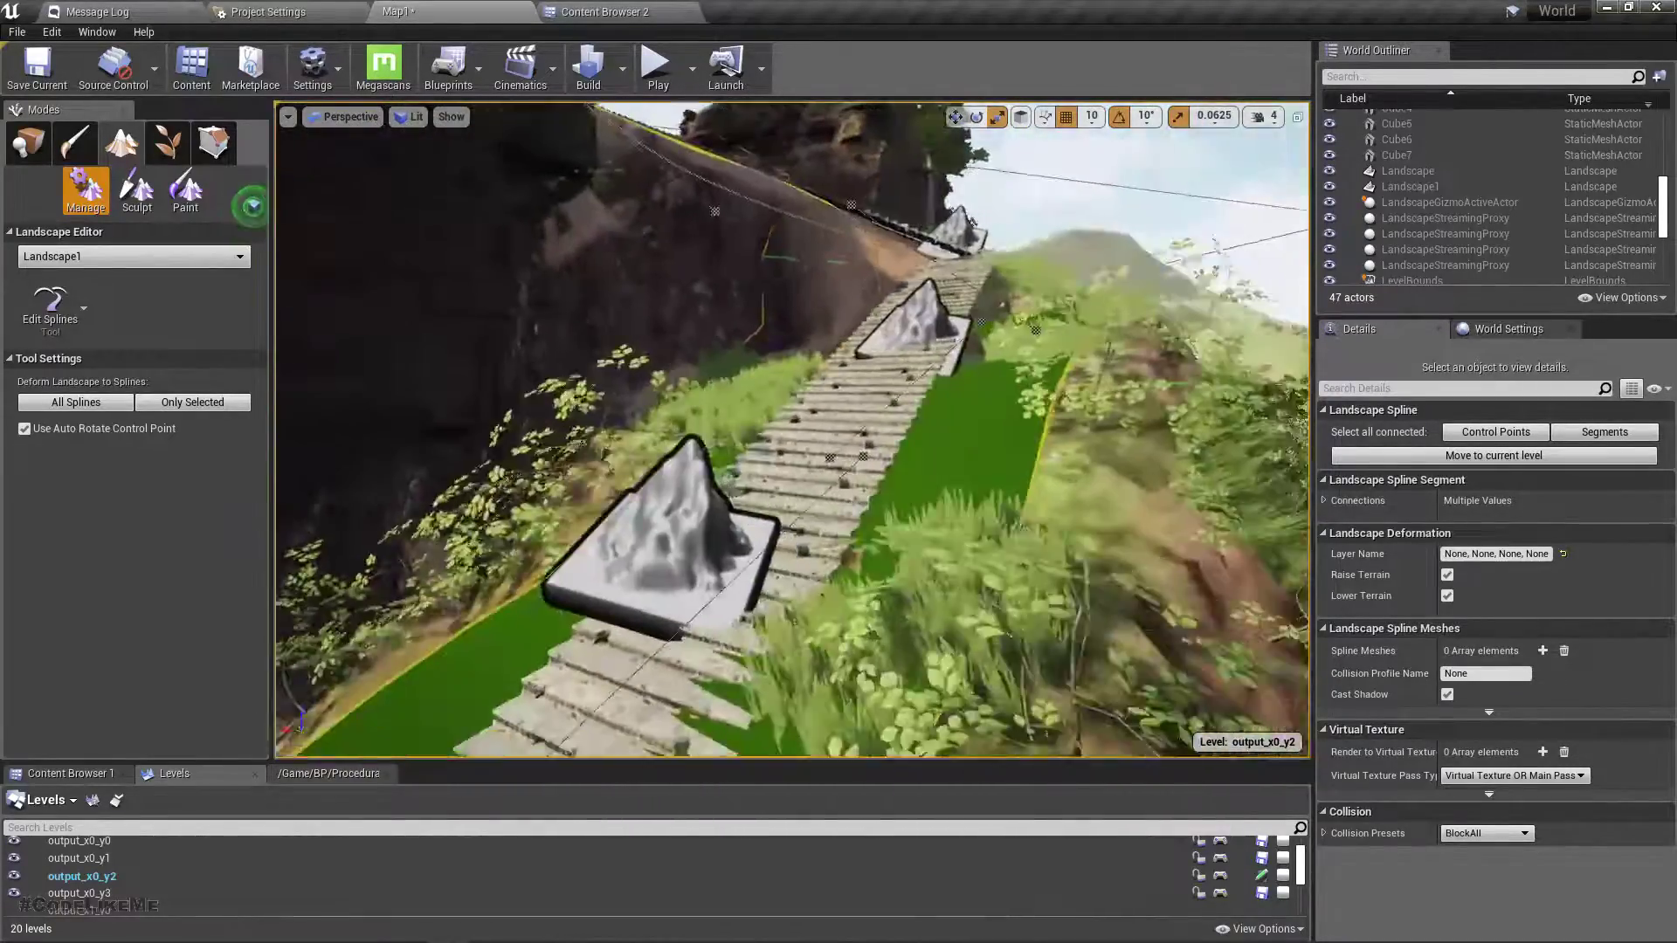
Deform the landscape again to fit only the selected spline segments and inspect the terrain around both stair flights
mouse_move(792, 430)
right_mouse_down()
mouse_move(716, 419)
mouse_move(742, 437)
mouse_move(681, 446)
mouse_move(699, 420)
mouse_move(812, 420)
right_mouse_up()
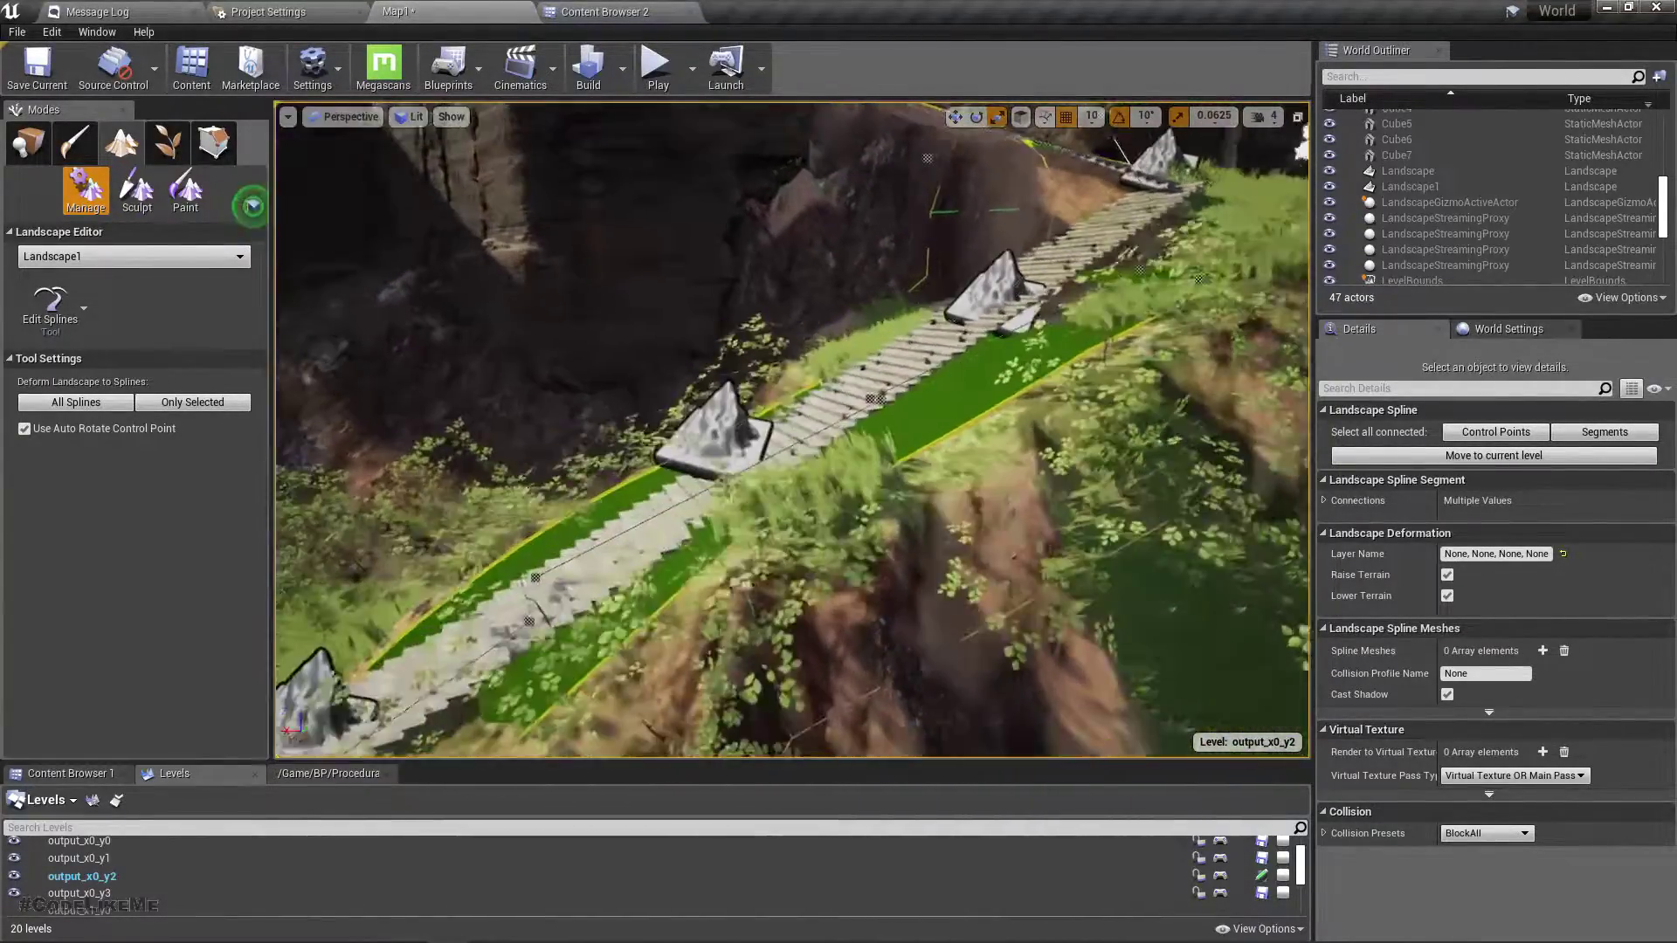
left_click(170, 401)
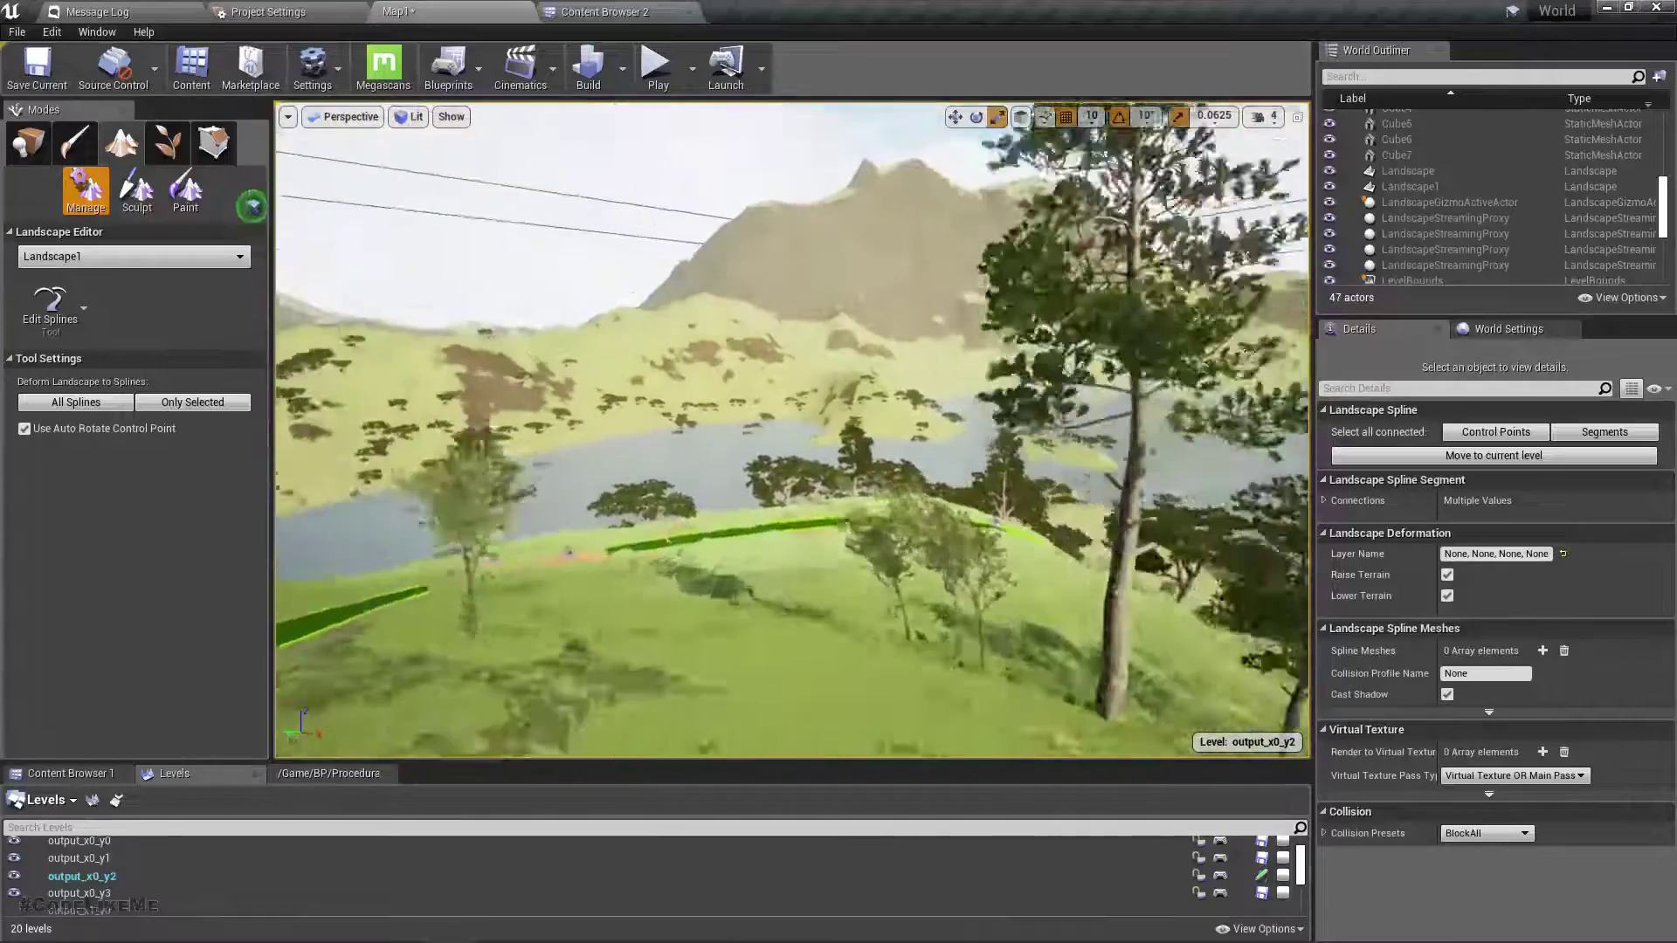
key("w")
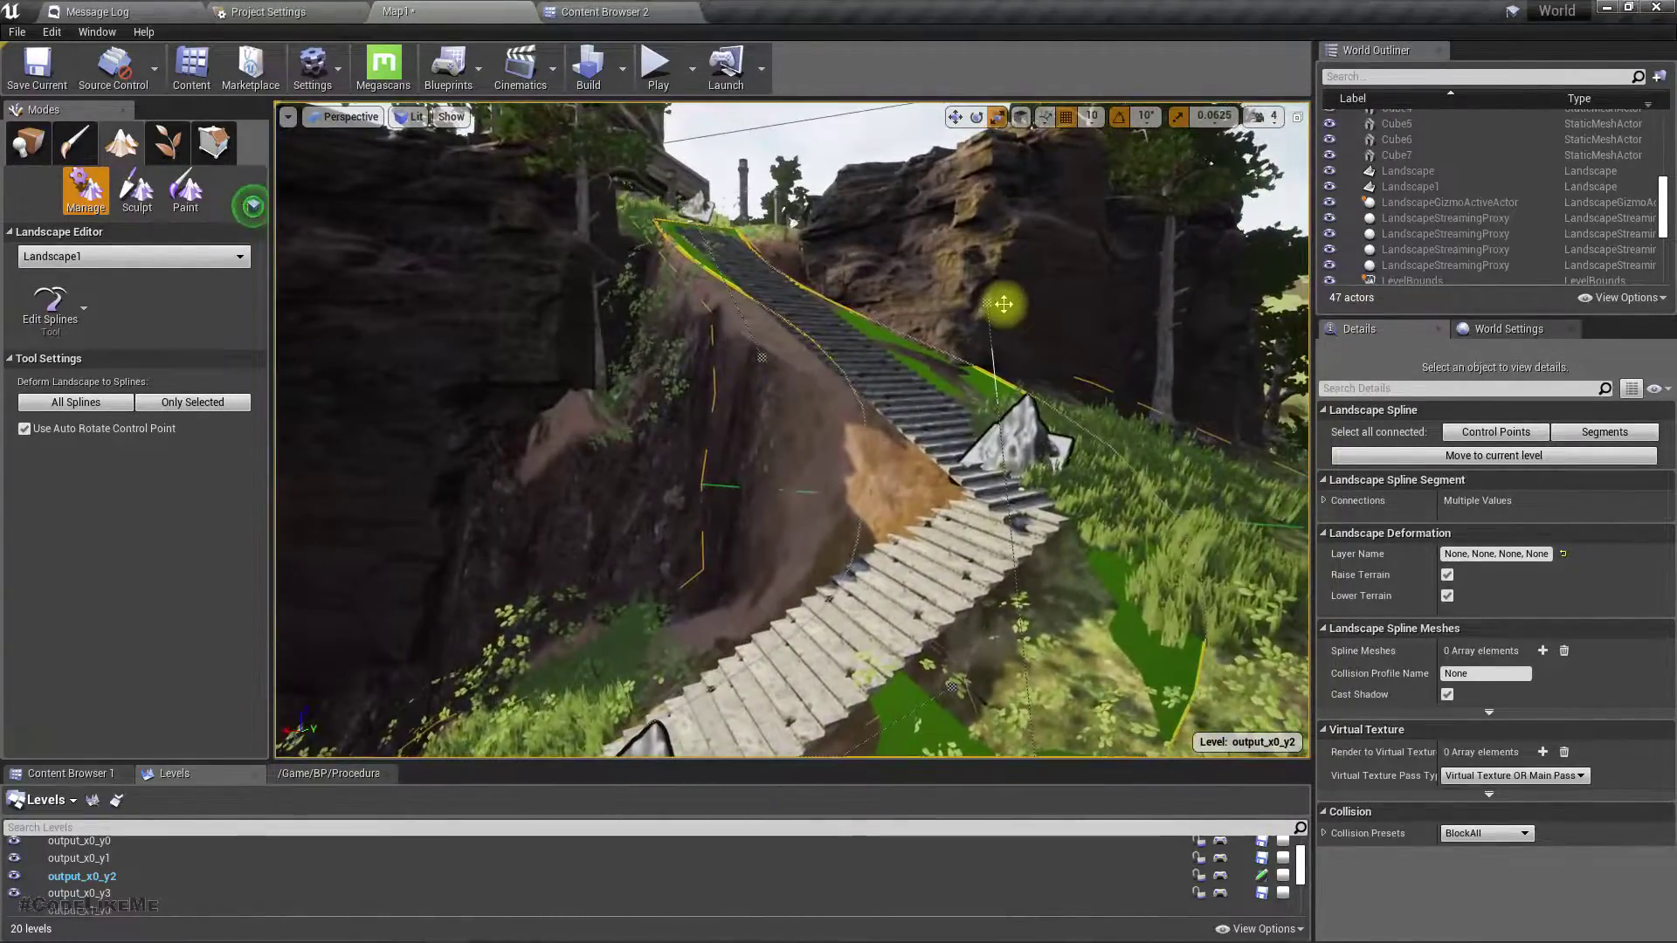
key("F11")
key("F11")
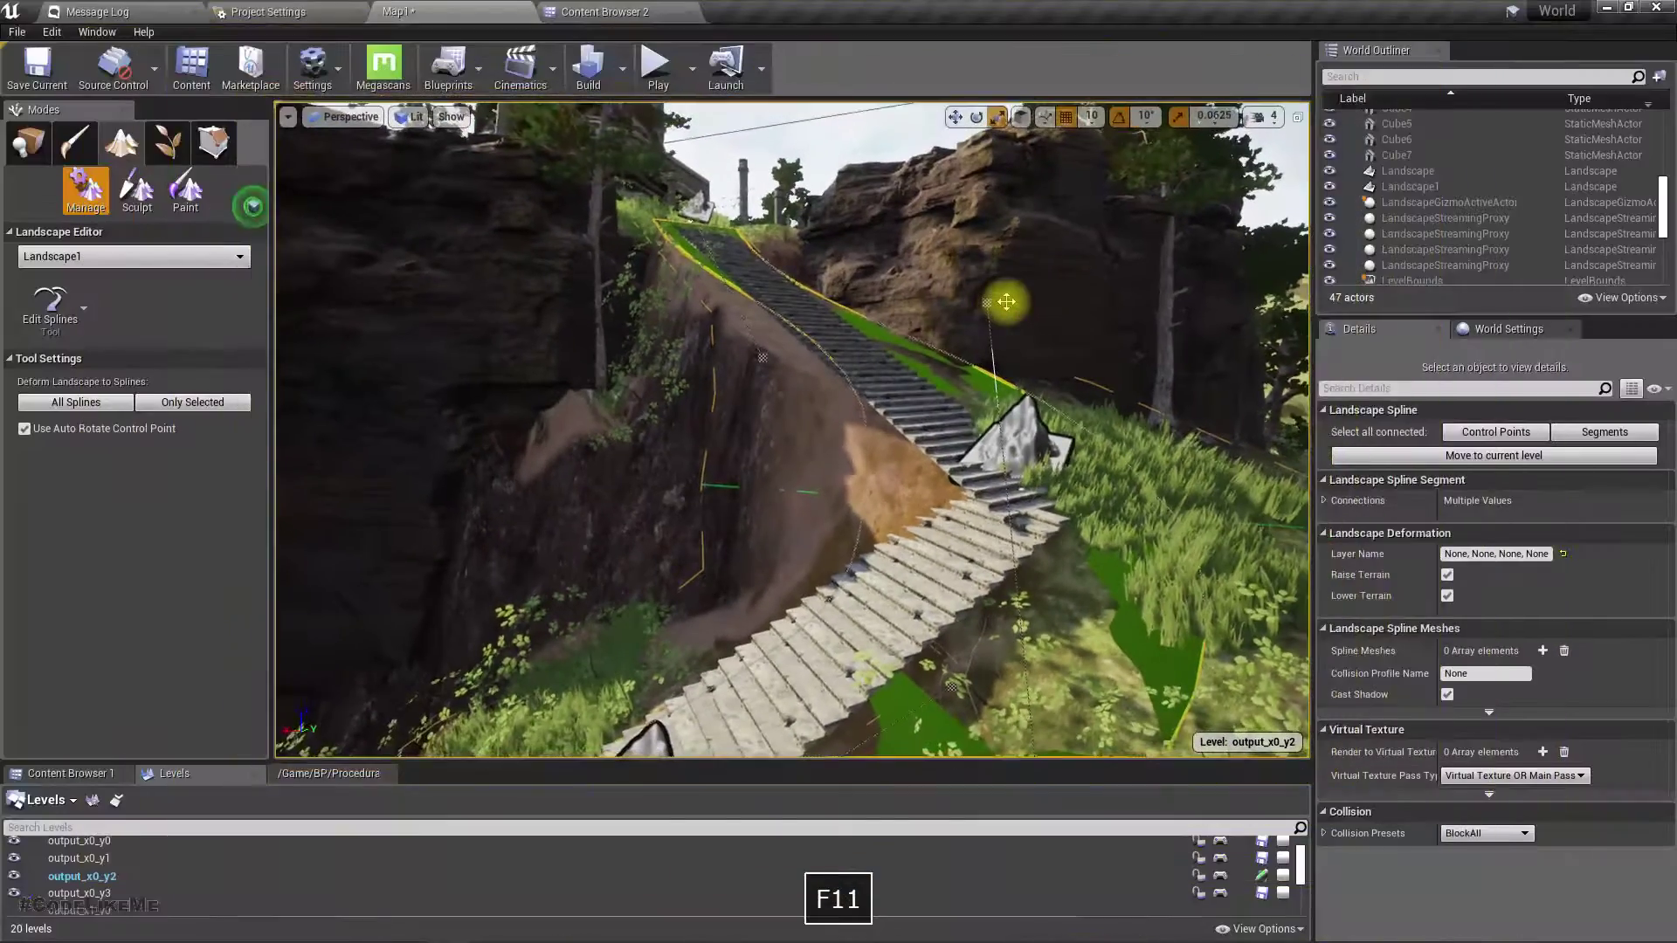
Switch from landscape editing to placement mode and select the Procedural_Object3 stairs
left_click(28, 143)
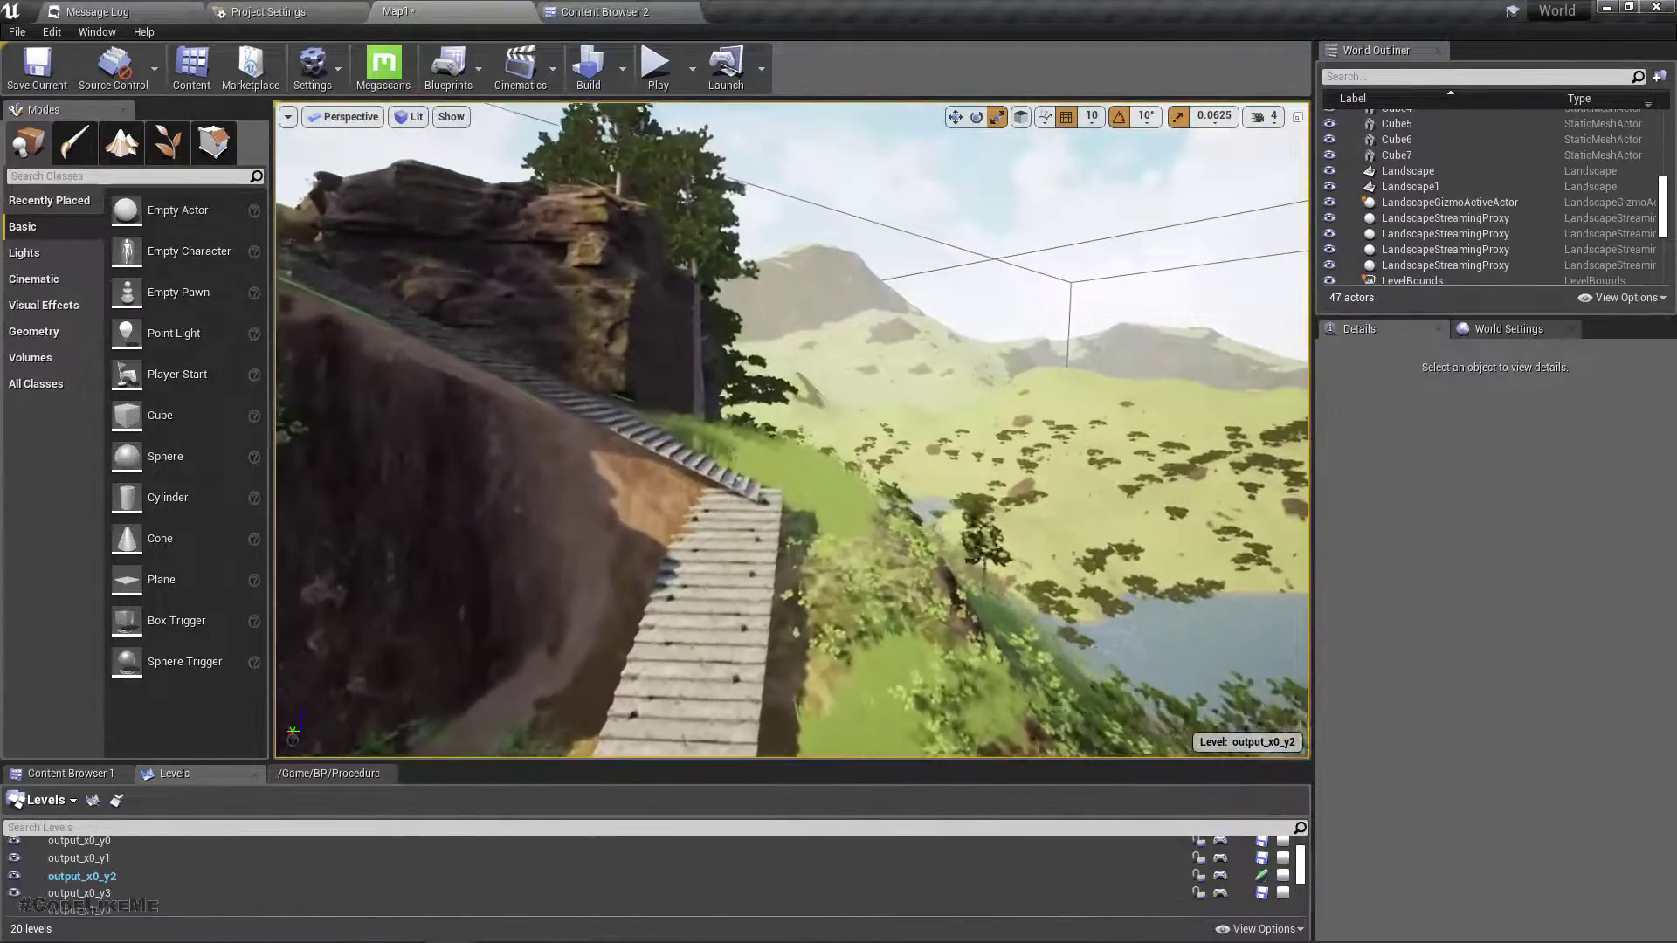
right_click_drag(1293, 493, 1227, 539)
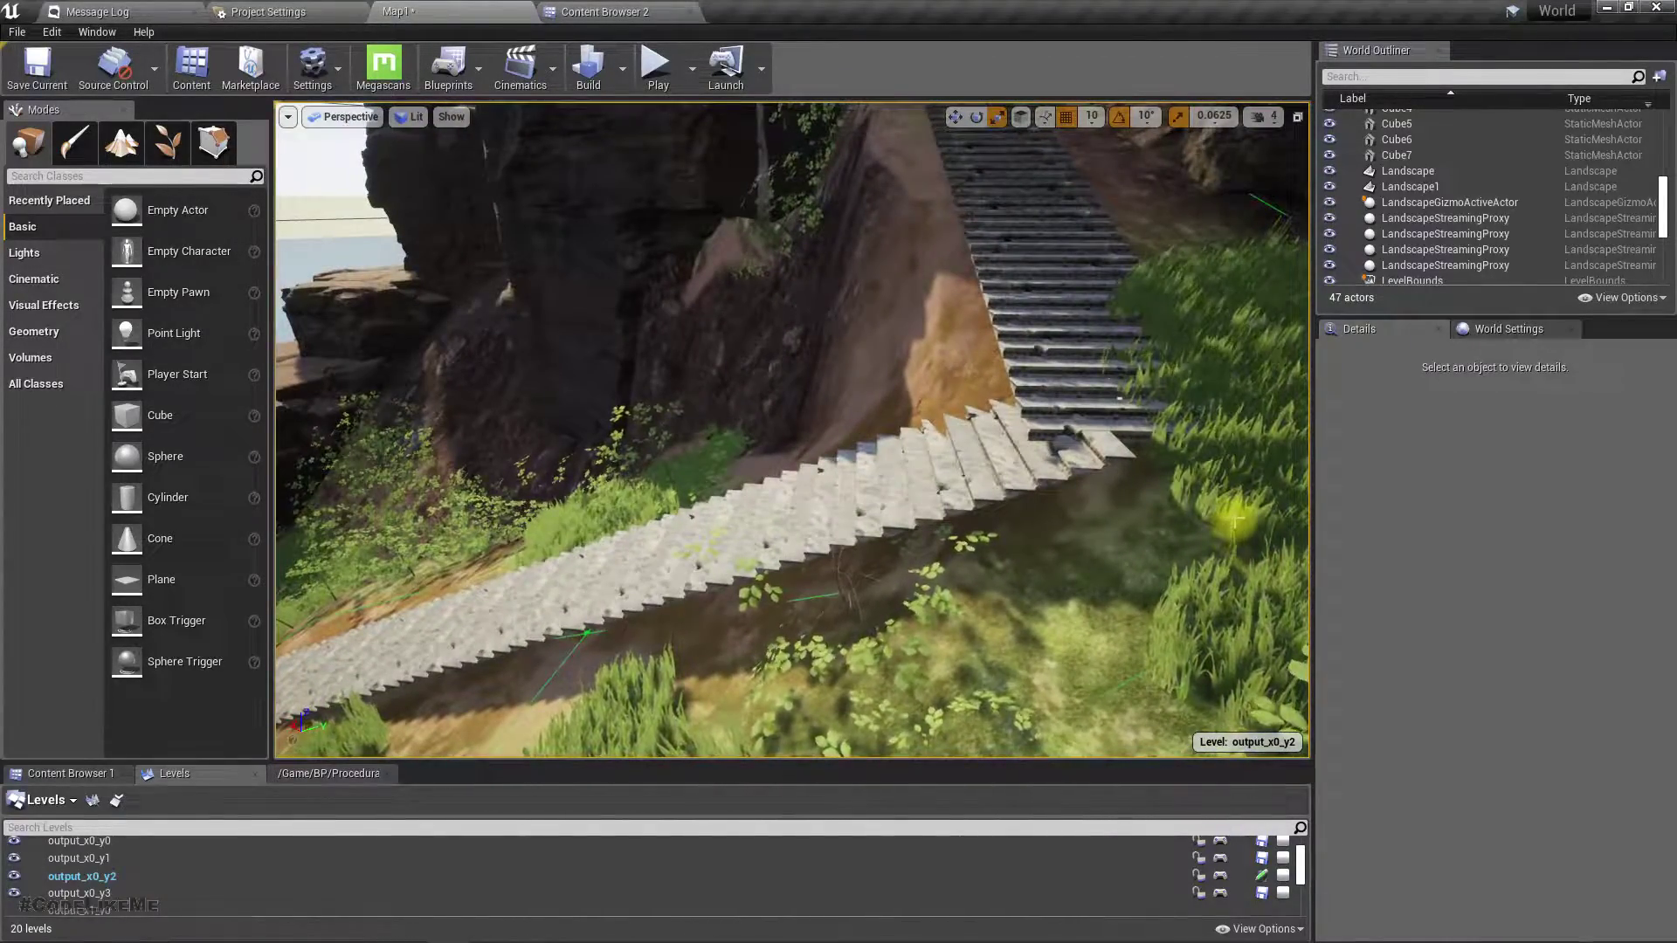
right_click_drag(792, 430, 690, 409)
right_click_drag(943, 534, 943, 533)
left_click(944, 534)
key("F11")
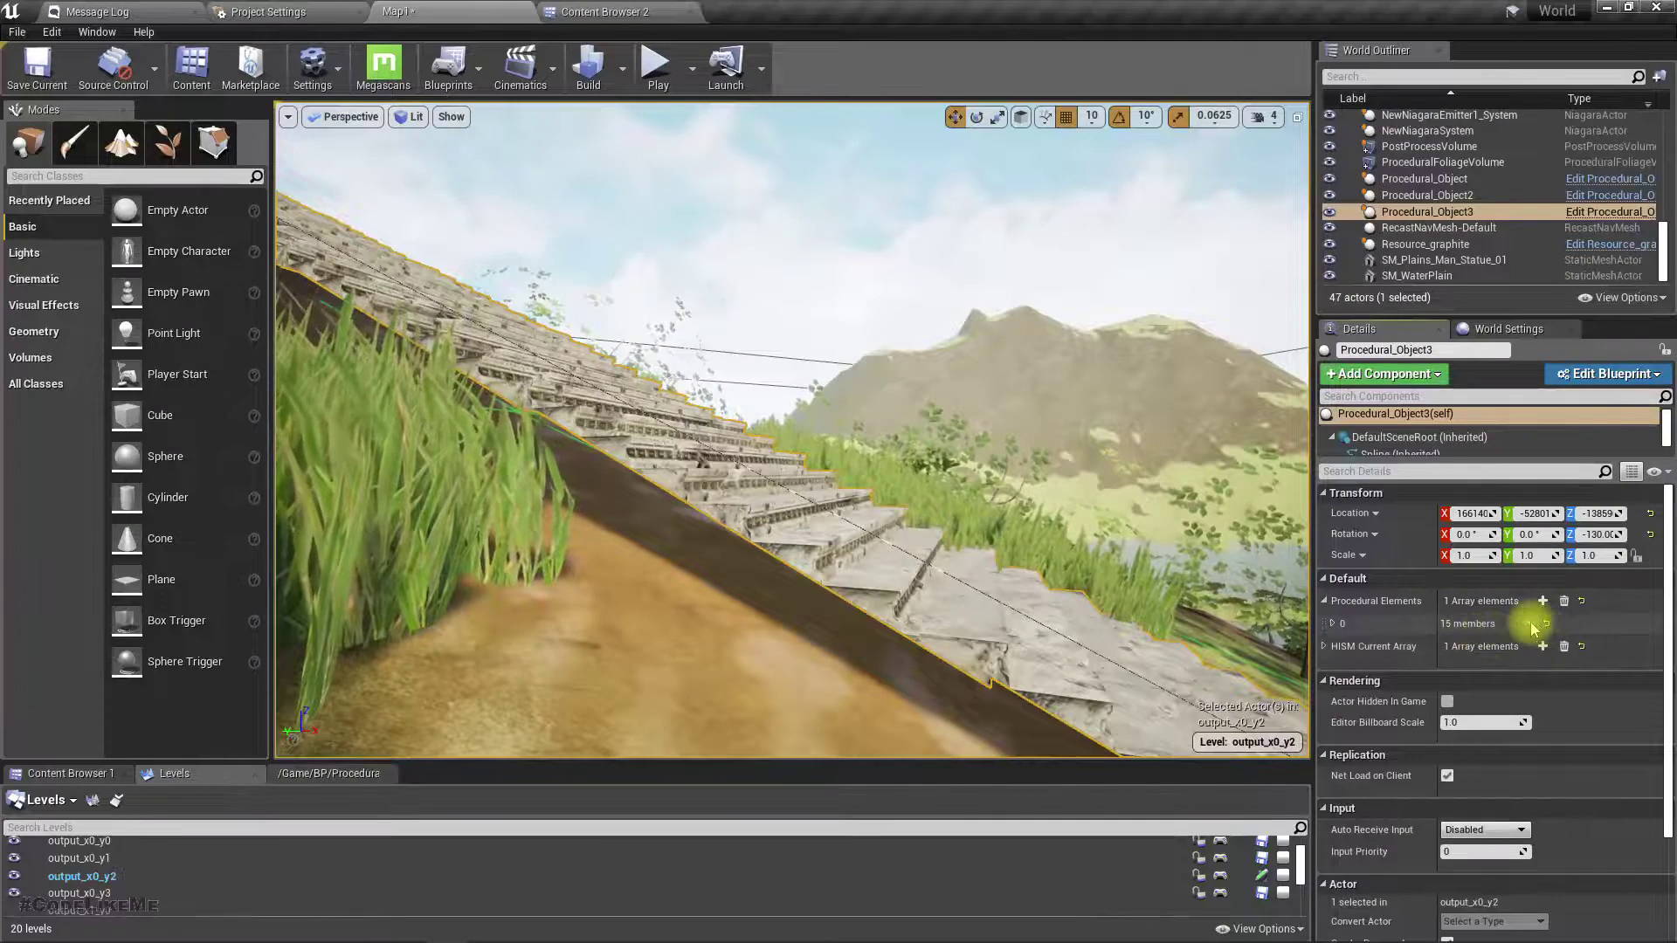
left_click(1531, 624)
left_click(1563, 679)
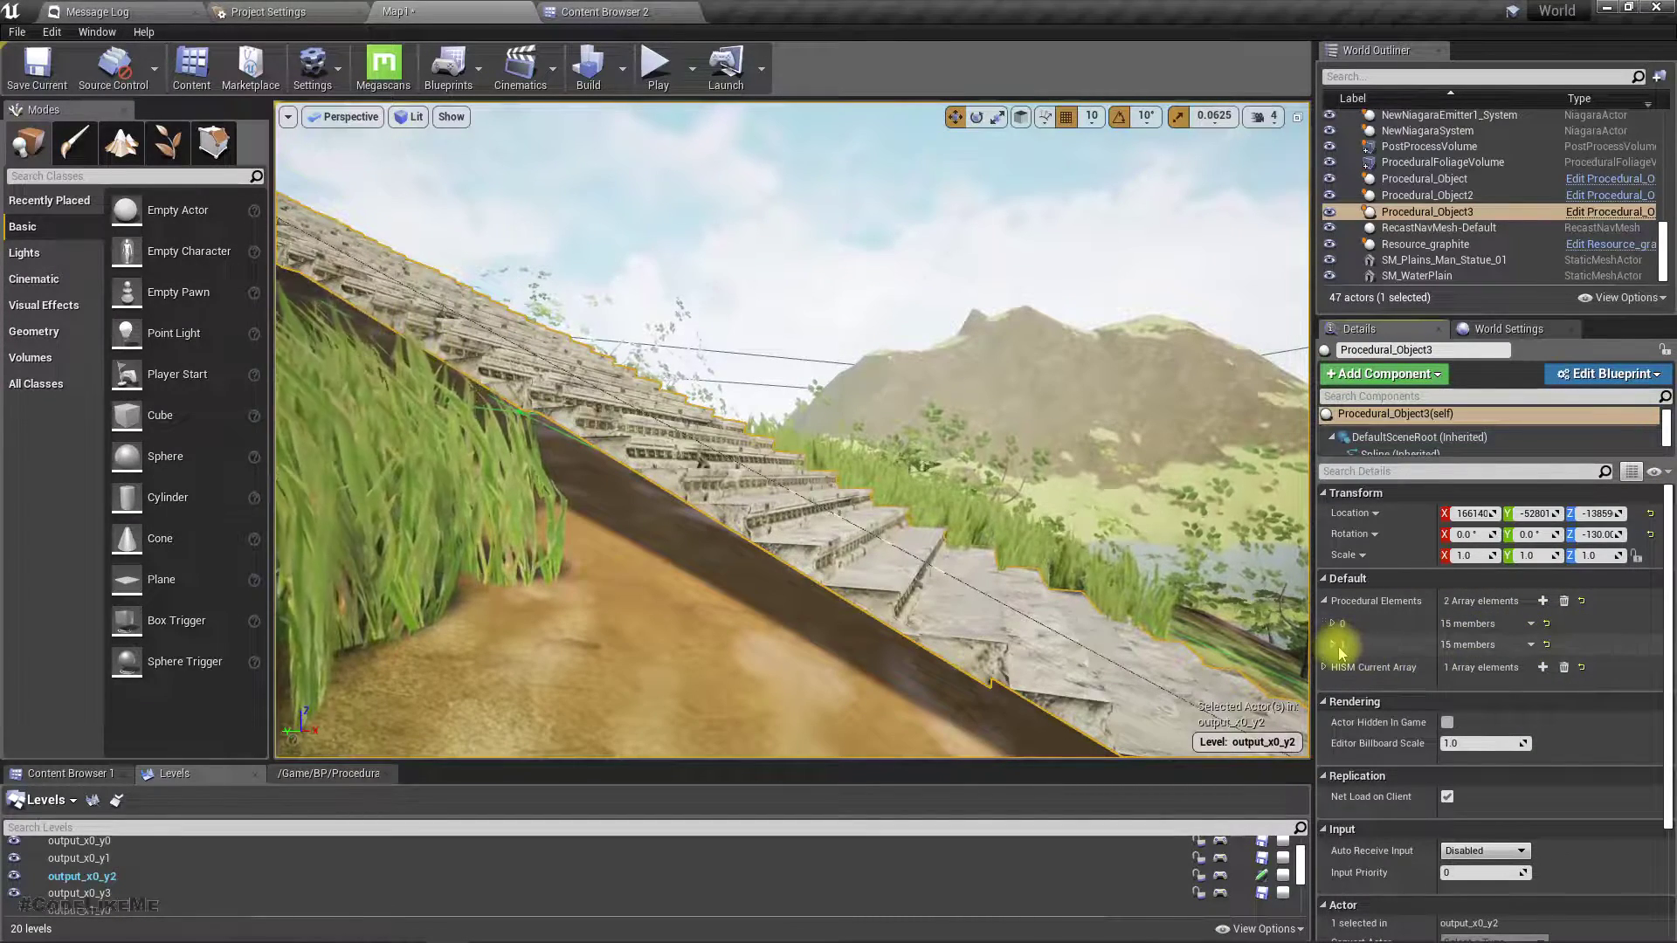
left_click(1334, 646)
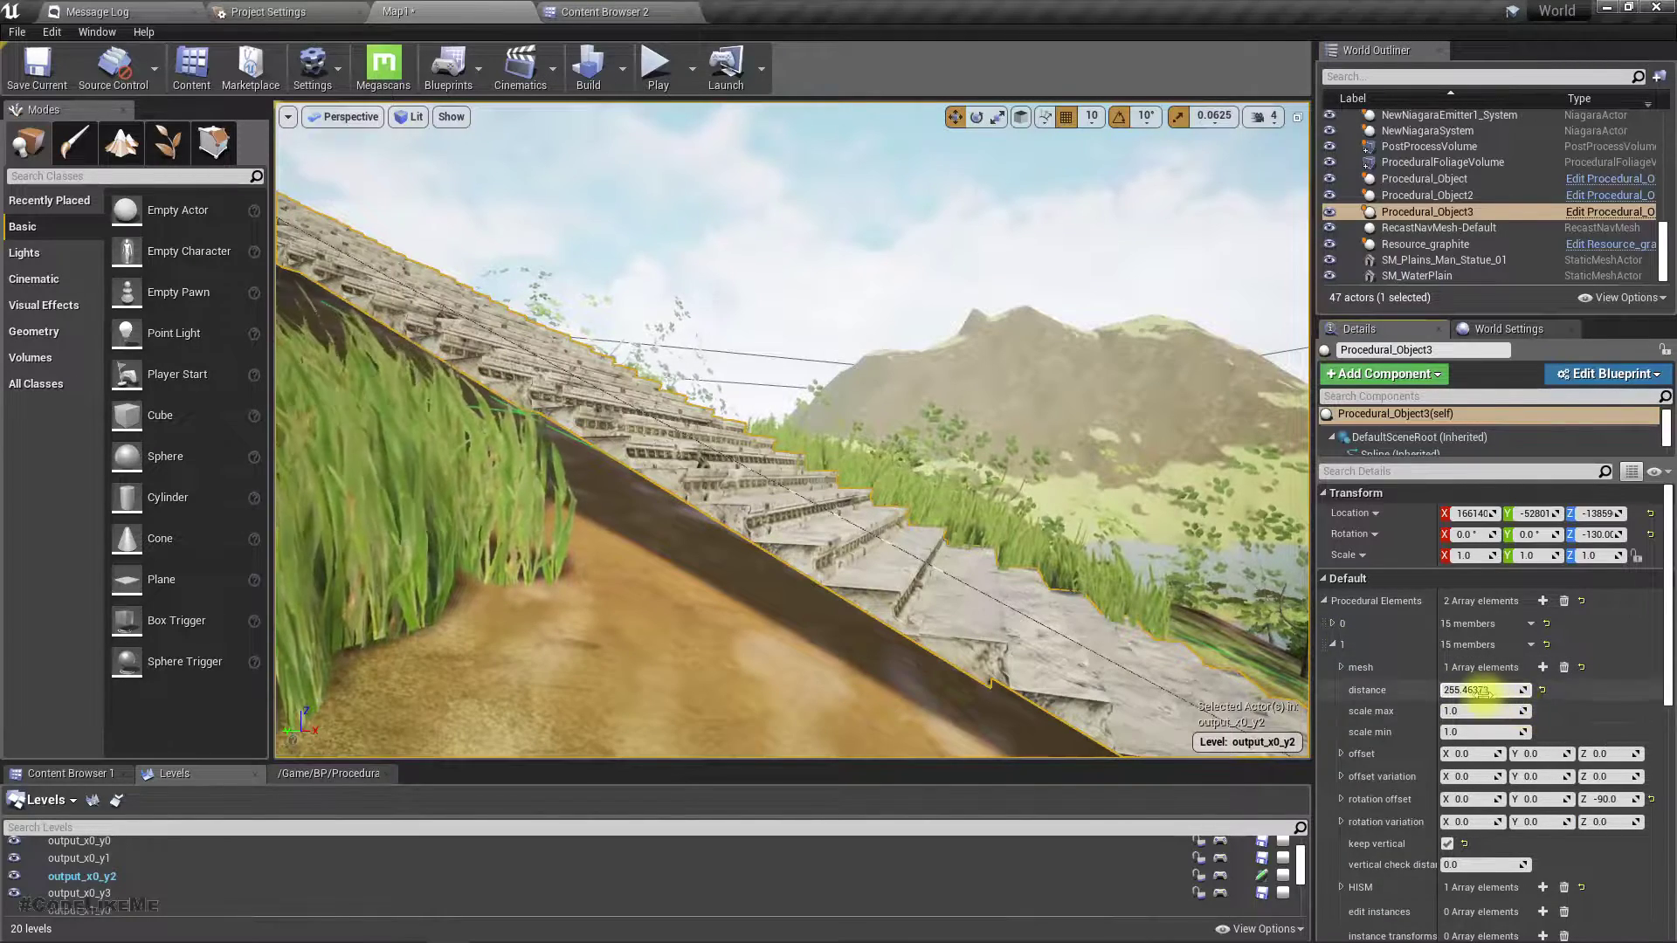
left_click(1562, 667)
left_click(1531, 644)
left_click(1541, 686)
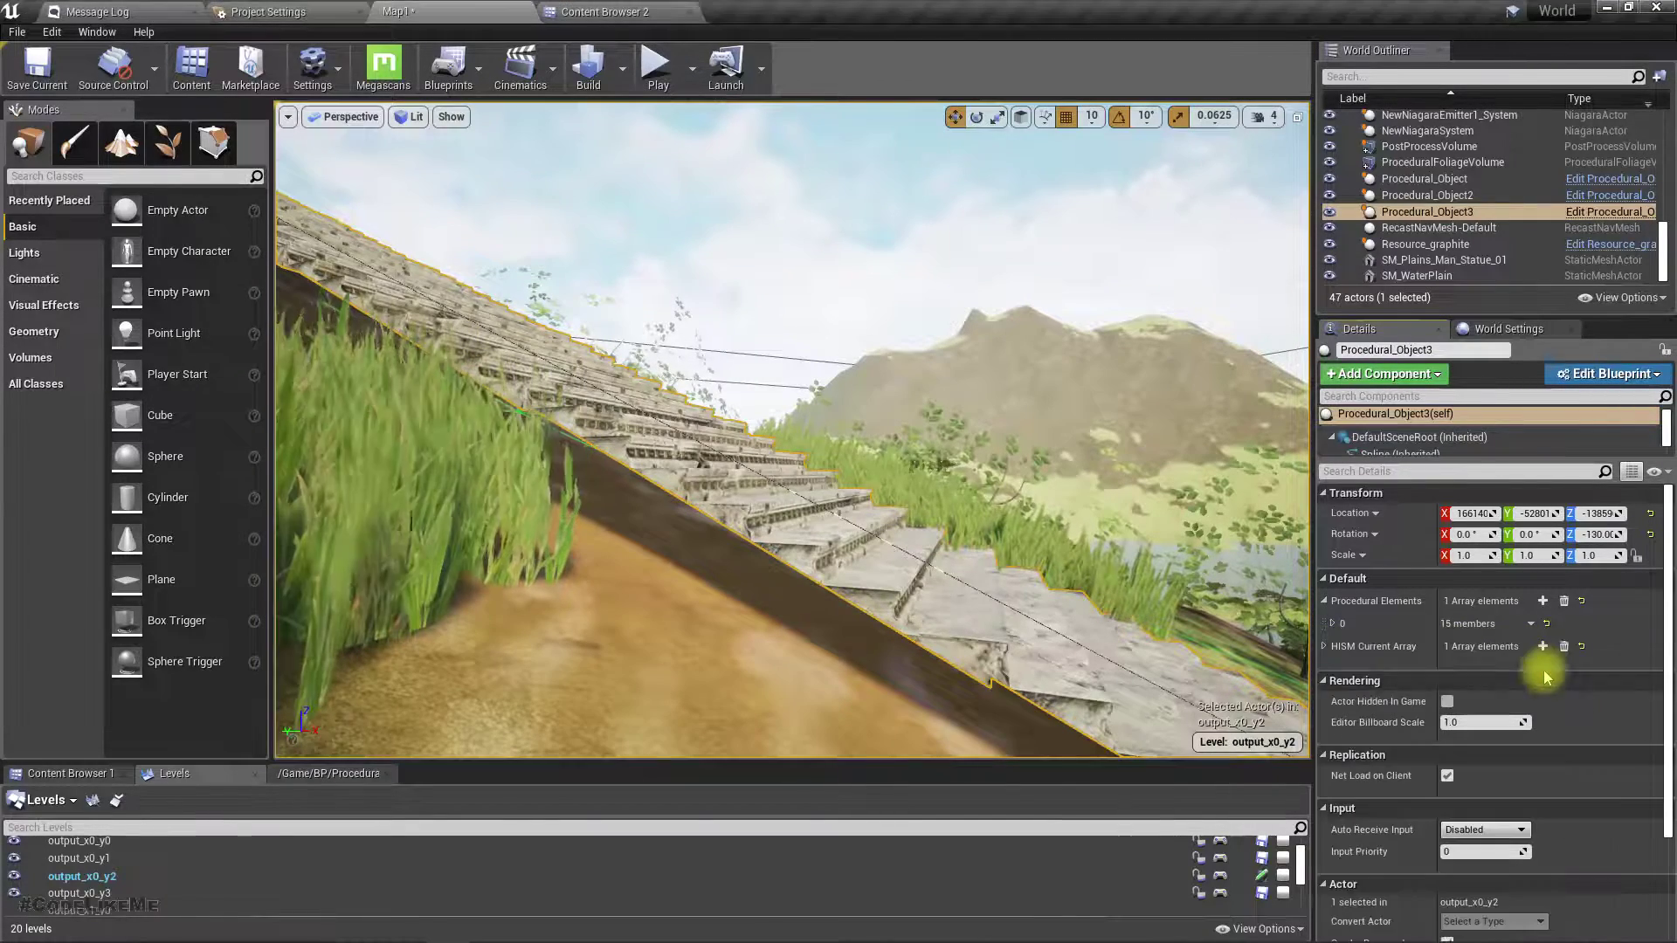
Add a second procedural element to the stairs and assign SM_Plains_Column_Mid_01 as its mesh
left_click(1542, 602)
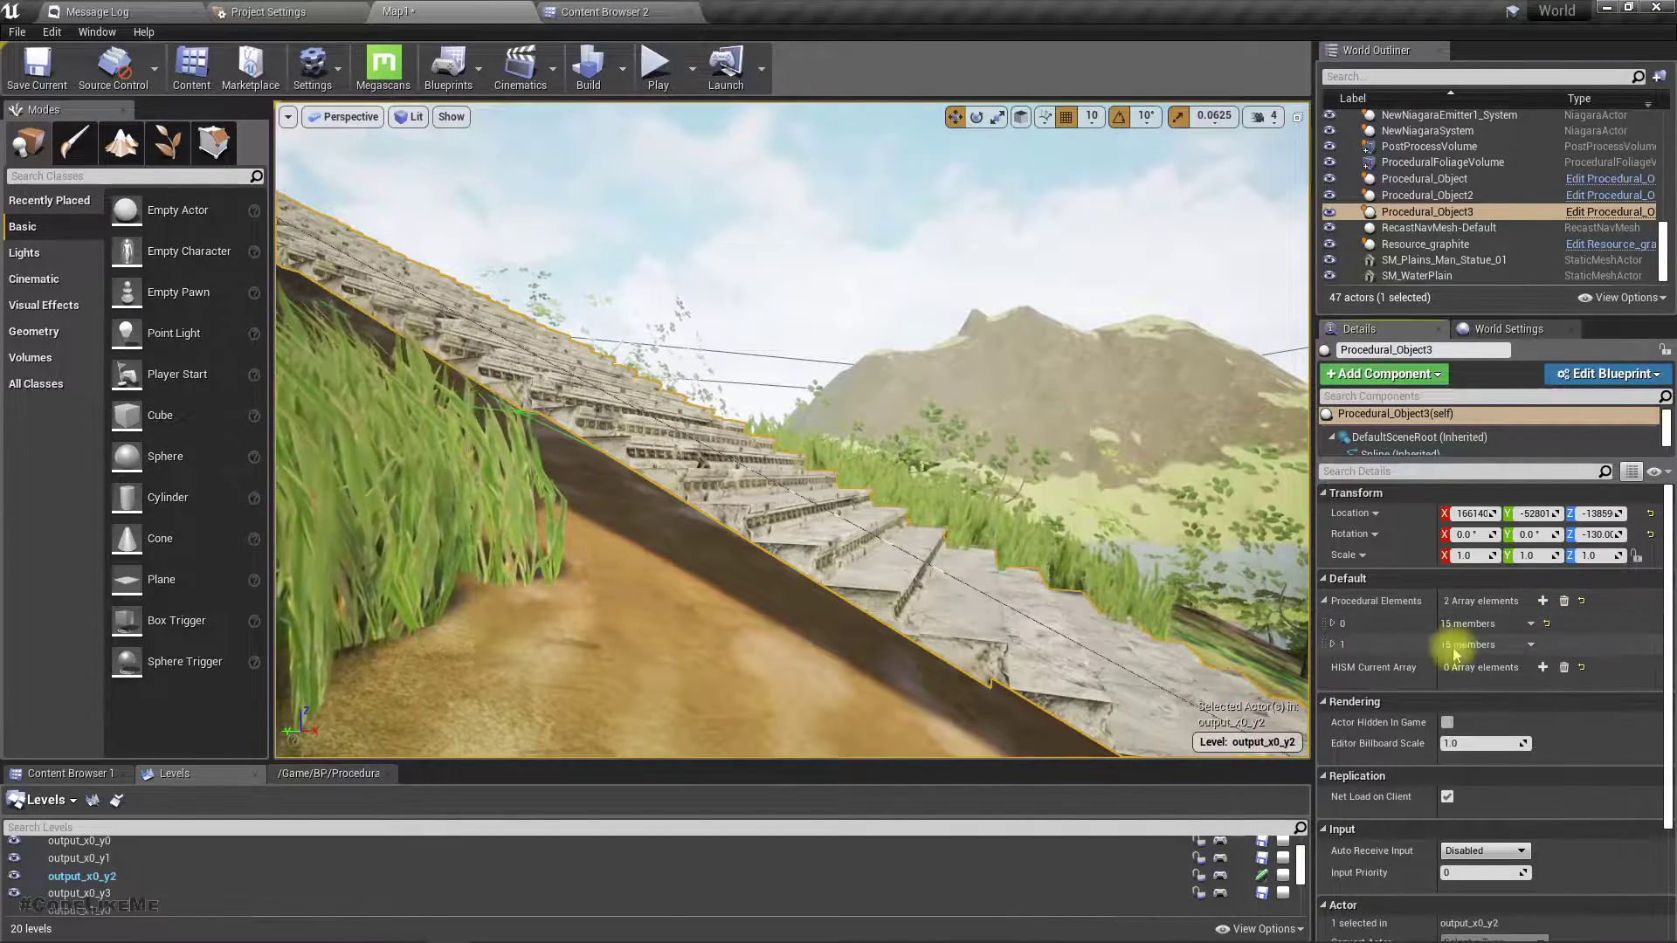
left_click(1333, 645)
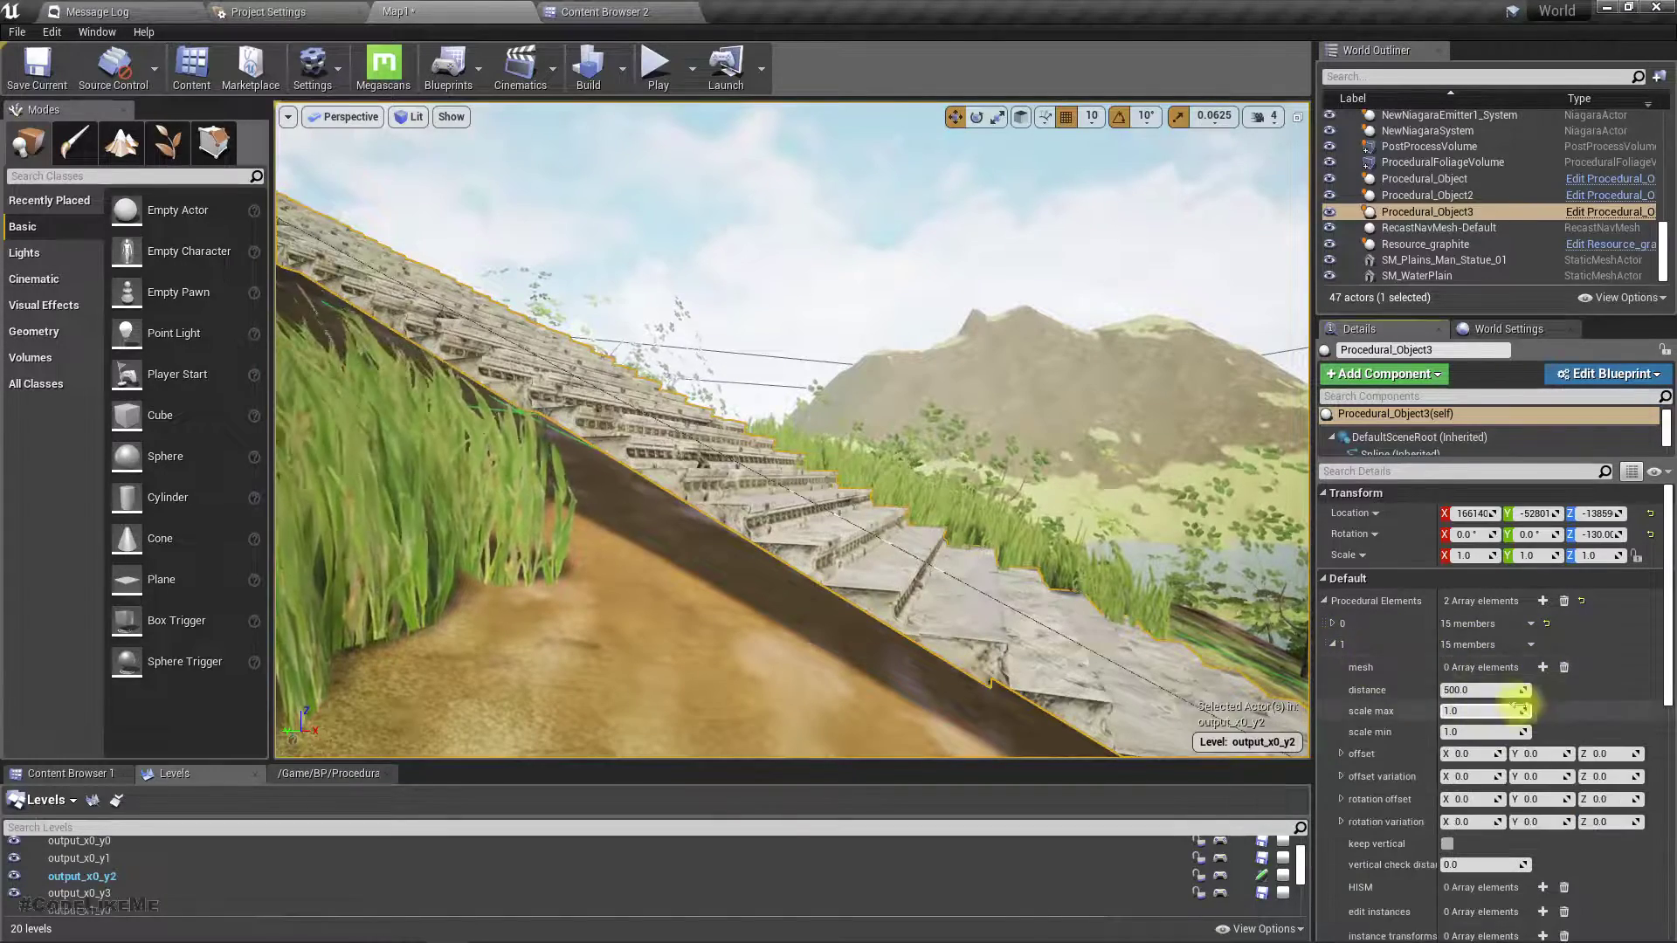
left_click(1543, 667)
left_click(597, 10)
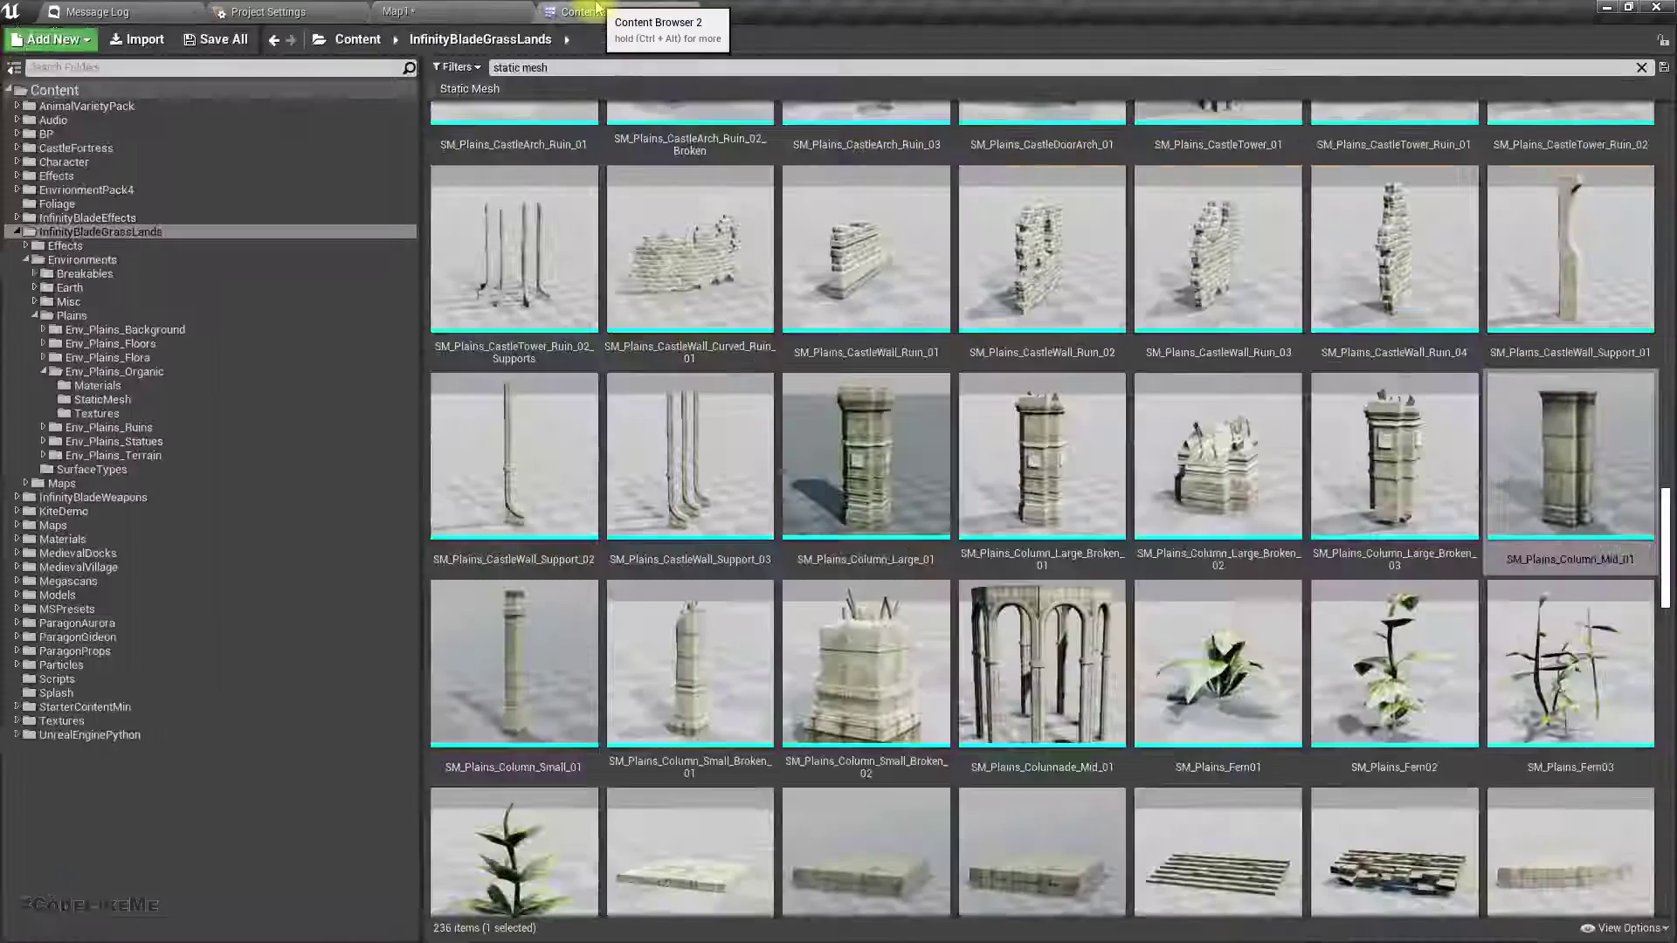
left_click_drag(1565, 457, 1476, 712)
right_click_drag(792, 428, 568, 428)
right_click_drag(848, 487, 943, 568)
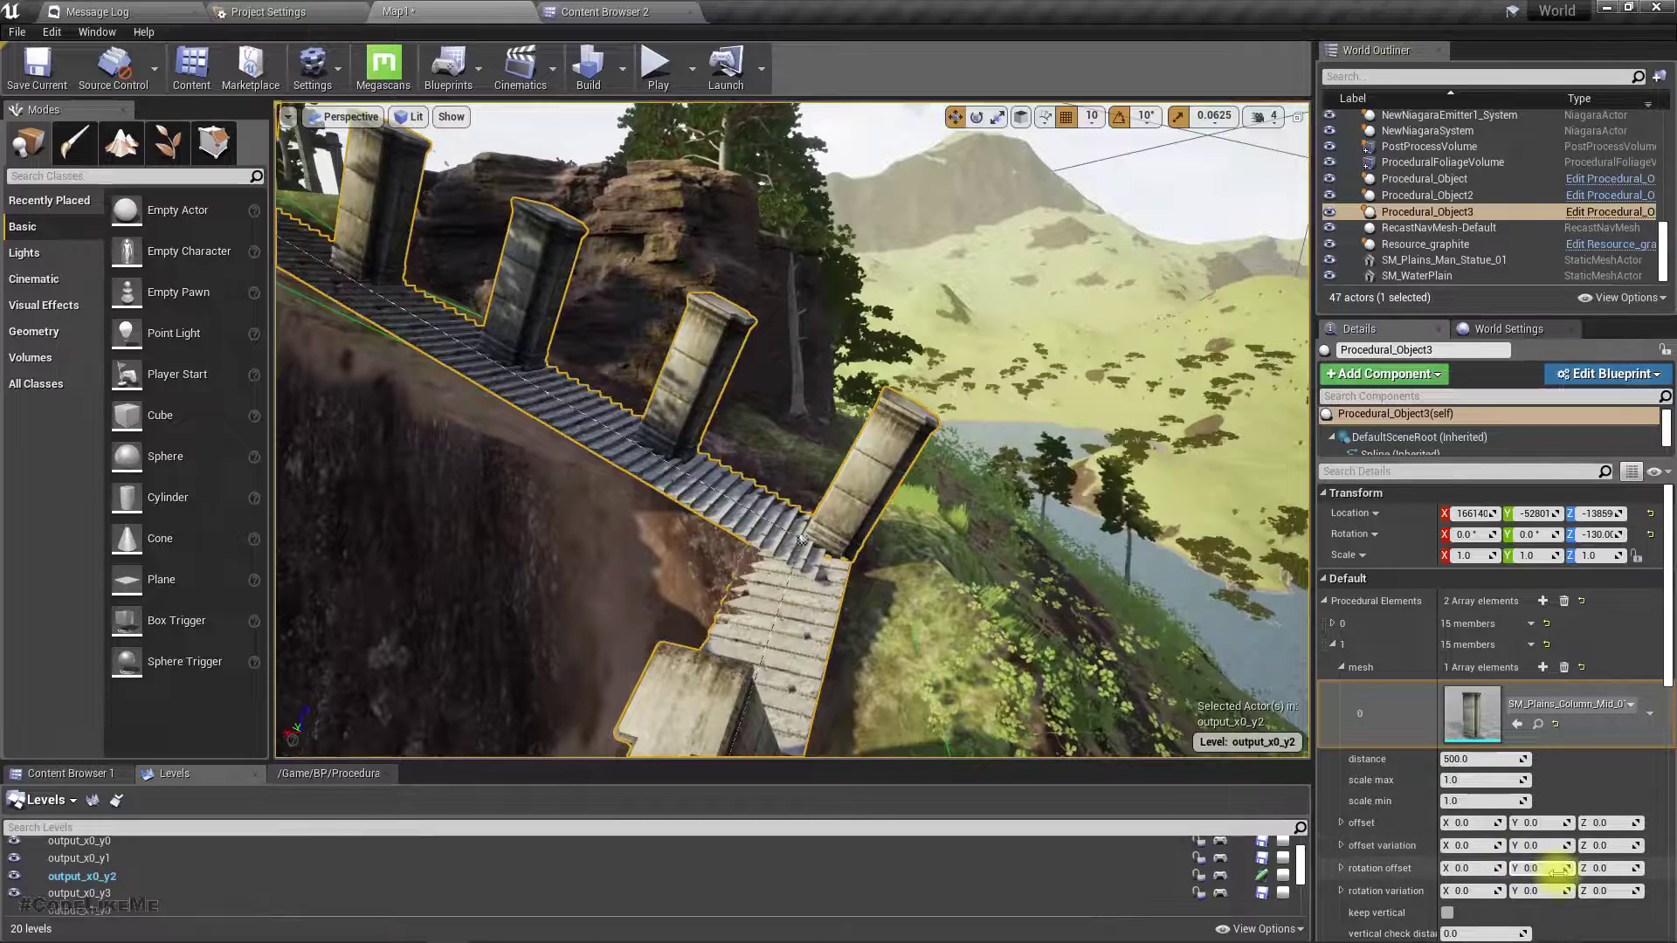
Try an X rotation offset of 90 on the column element and reset it to 0
left_click(1474, 868)
type("90")
key("Return")
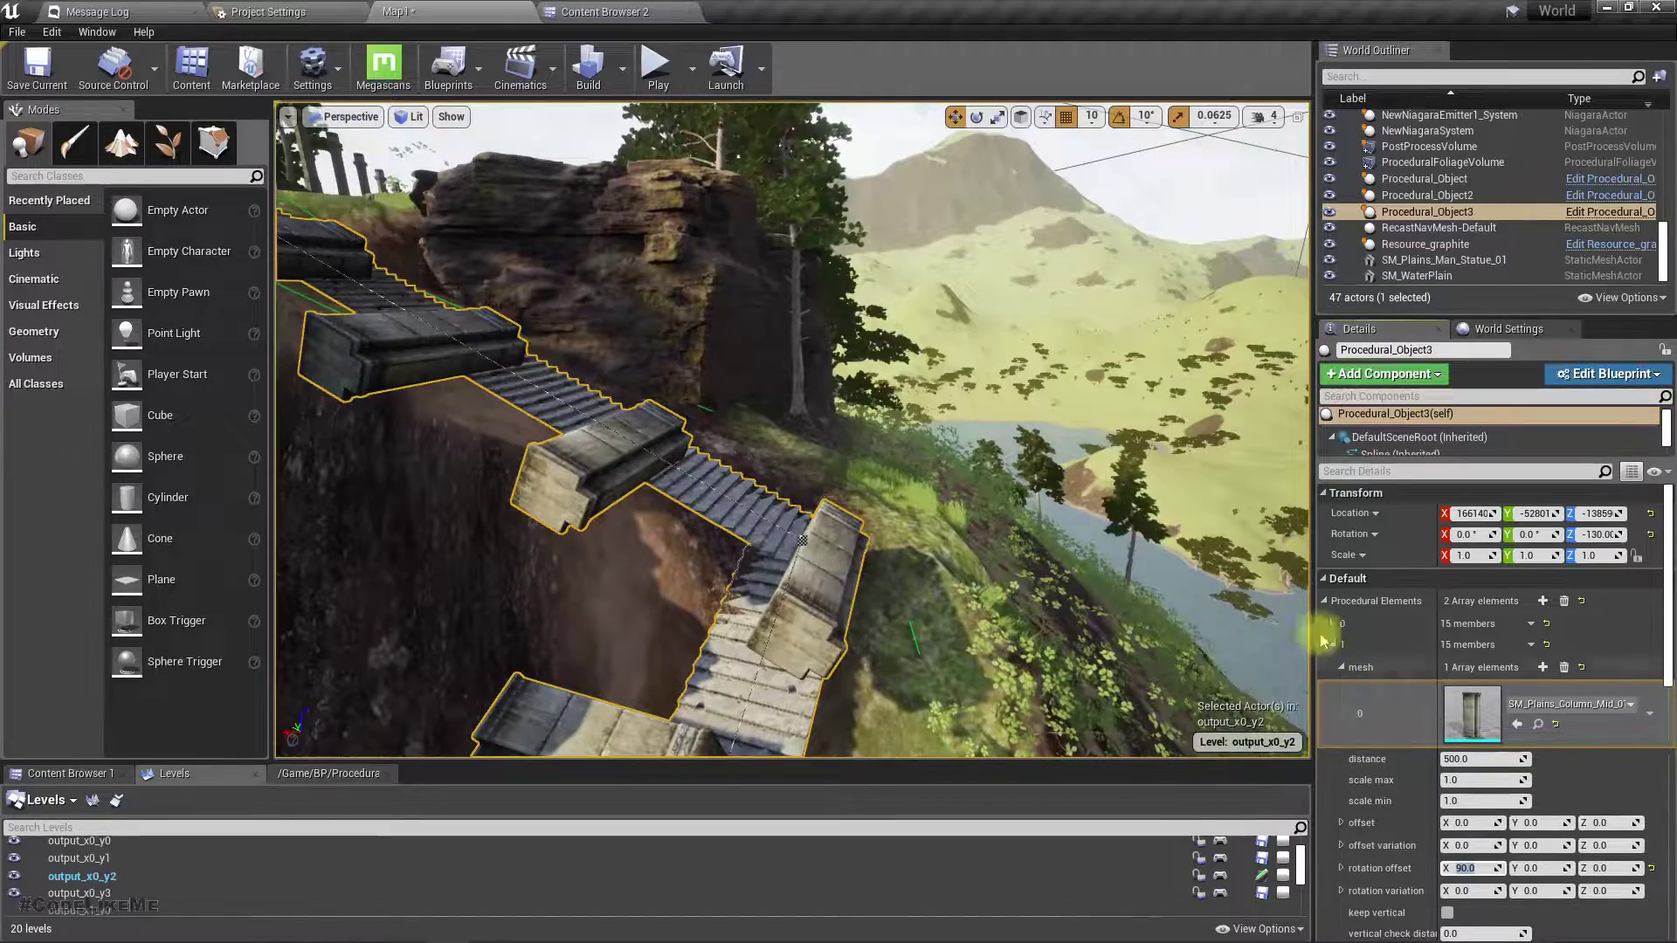
right_click_drag(826, 437, 793, 544)
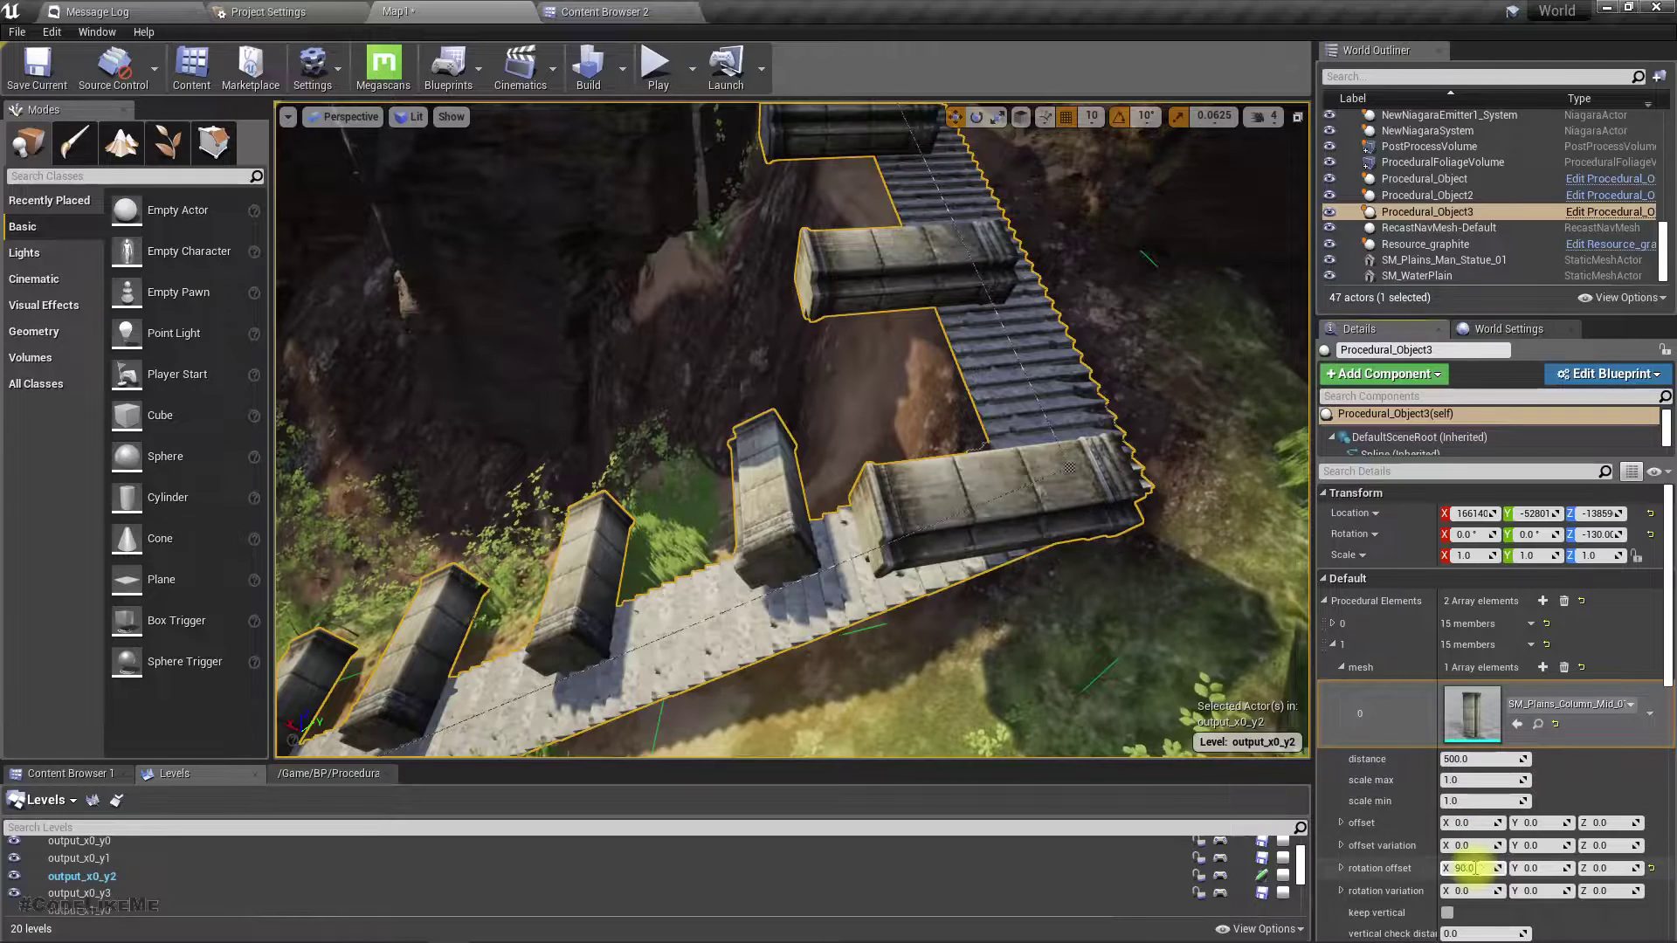
type("0")
key("Tab")
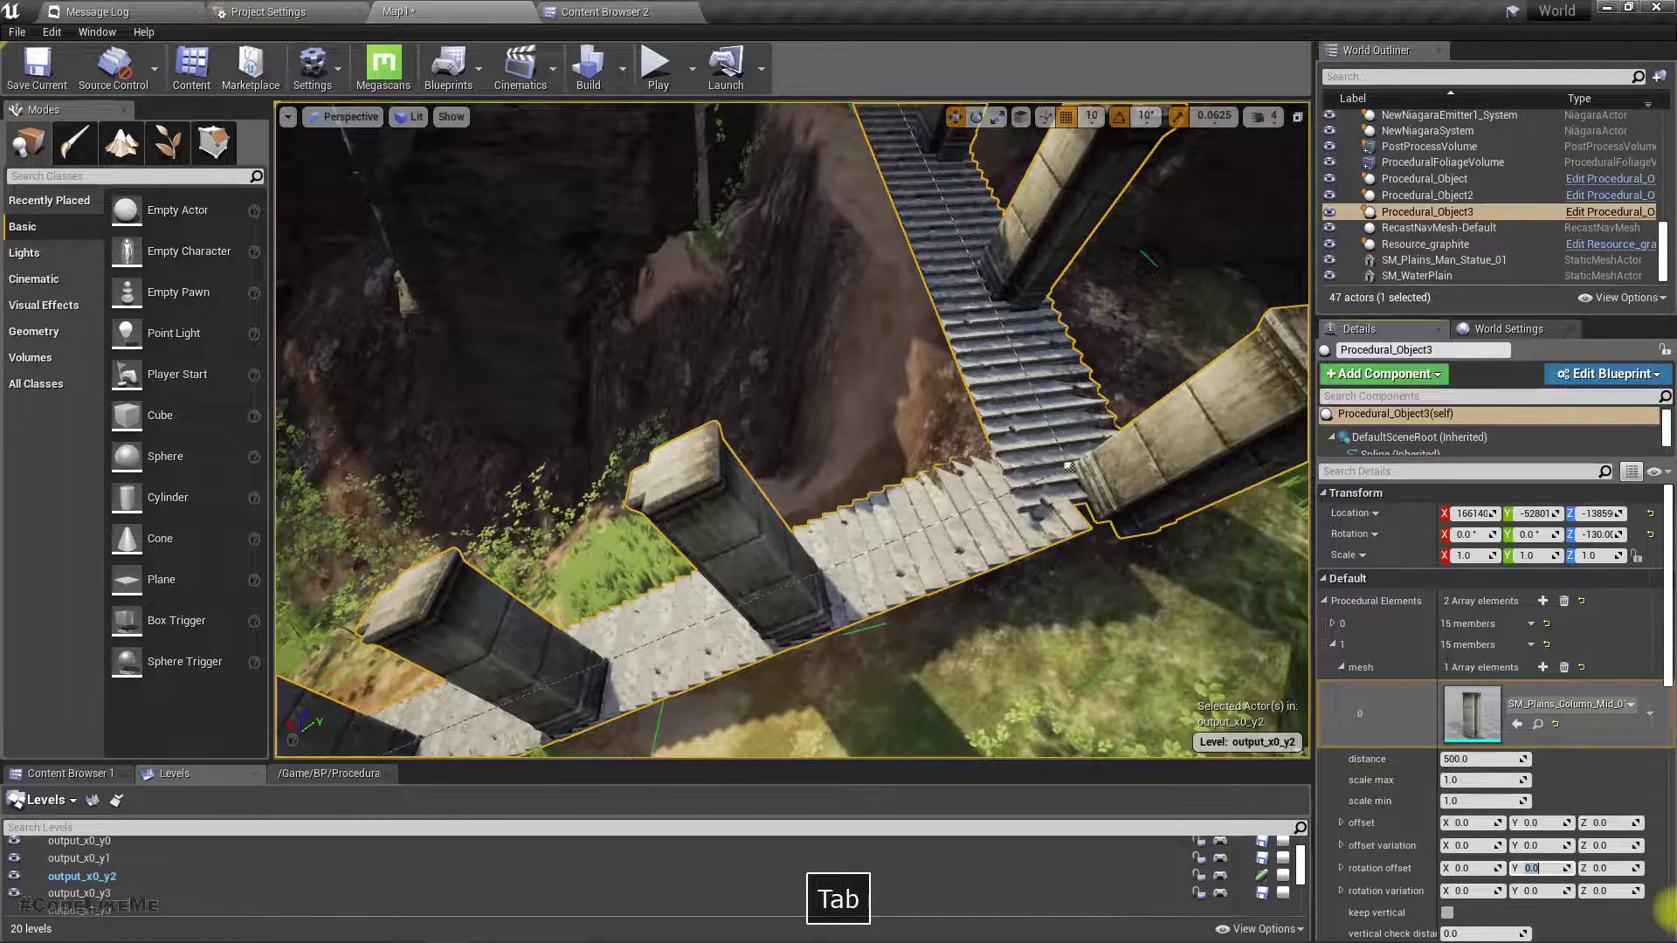
Set the column element's Y rotation offset to 90 and Z offset to -150, and check the columns beneath the steps
type("90")
key("Return")
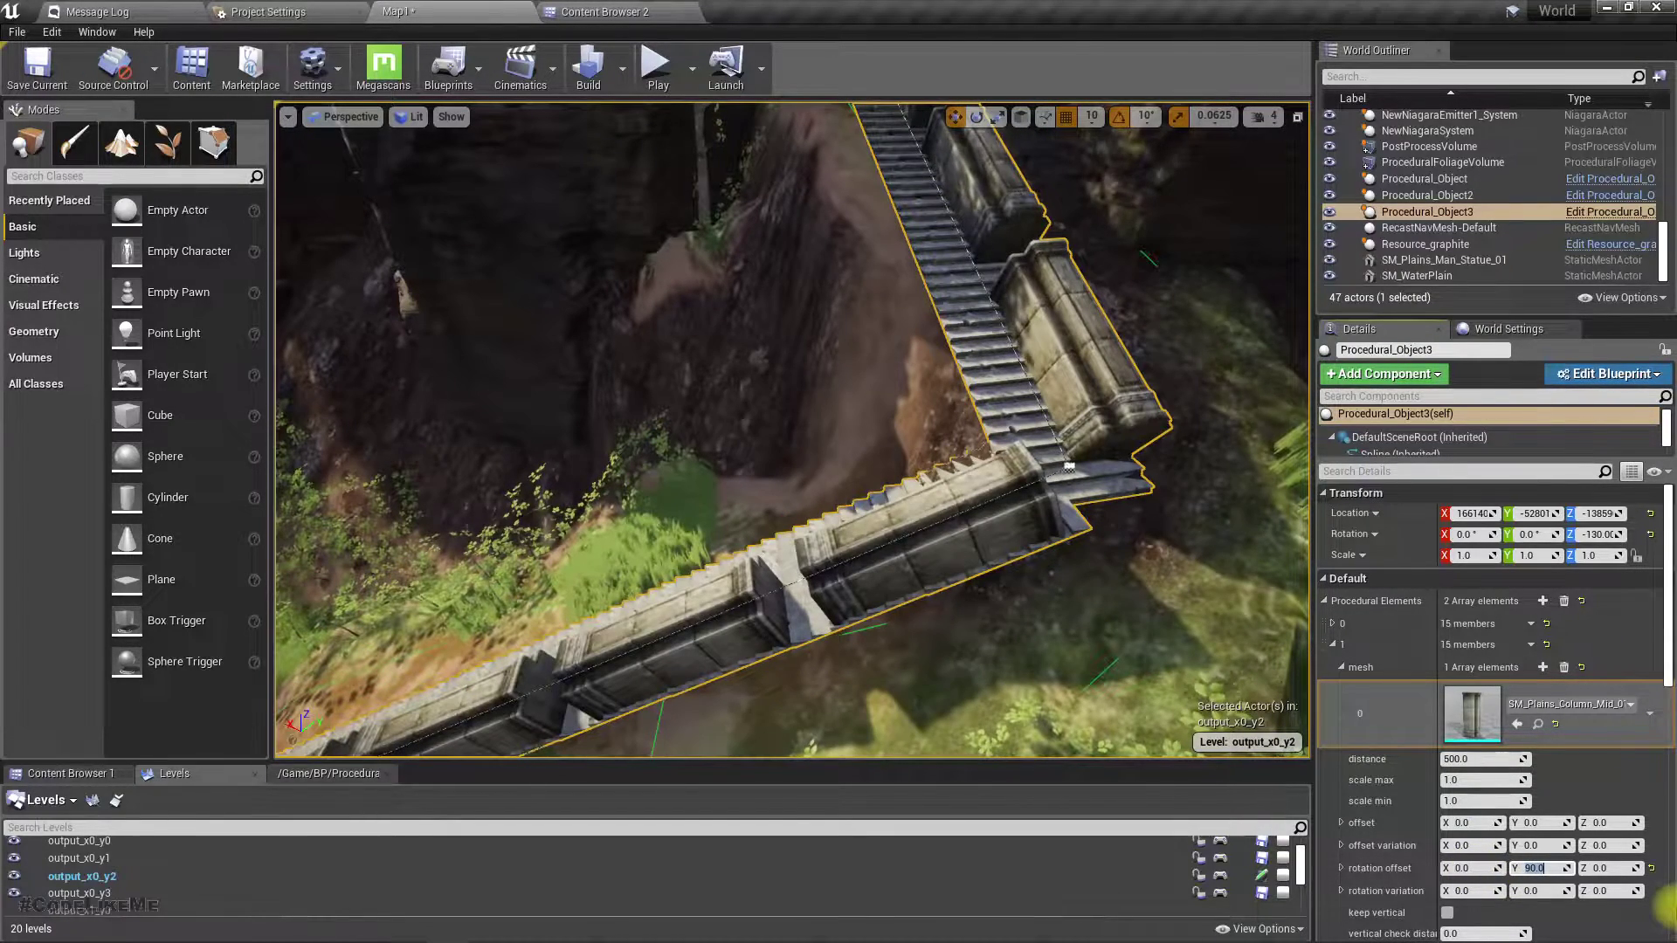
right_click_drag(858, 543, 660, 467)
right_click_drag(910, 125, 829, 143)
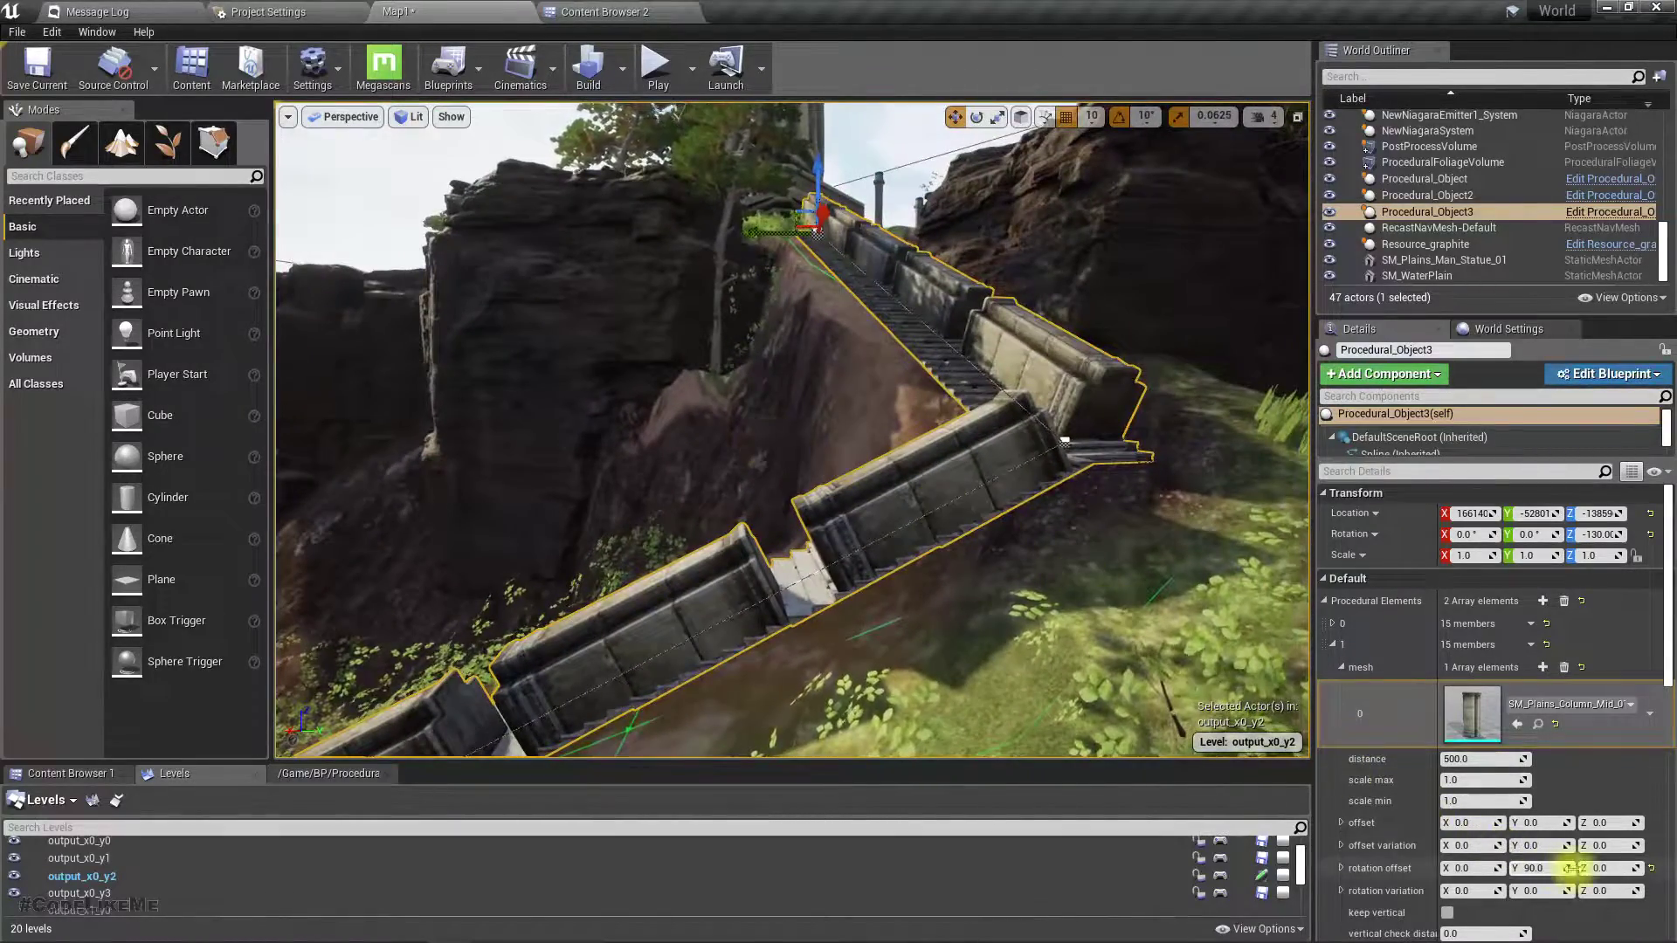
left_click(1632, 824)
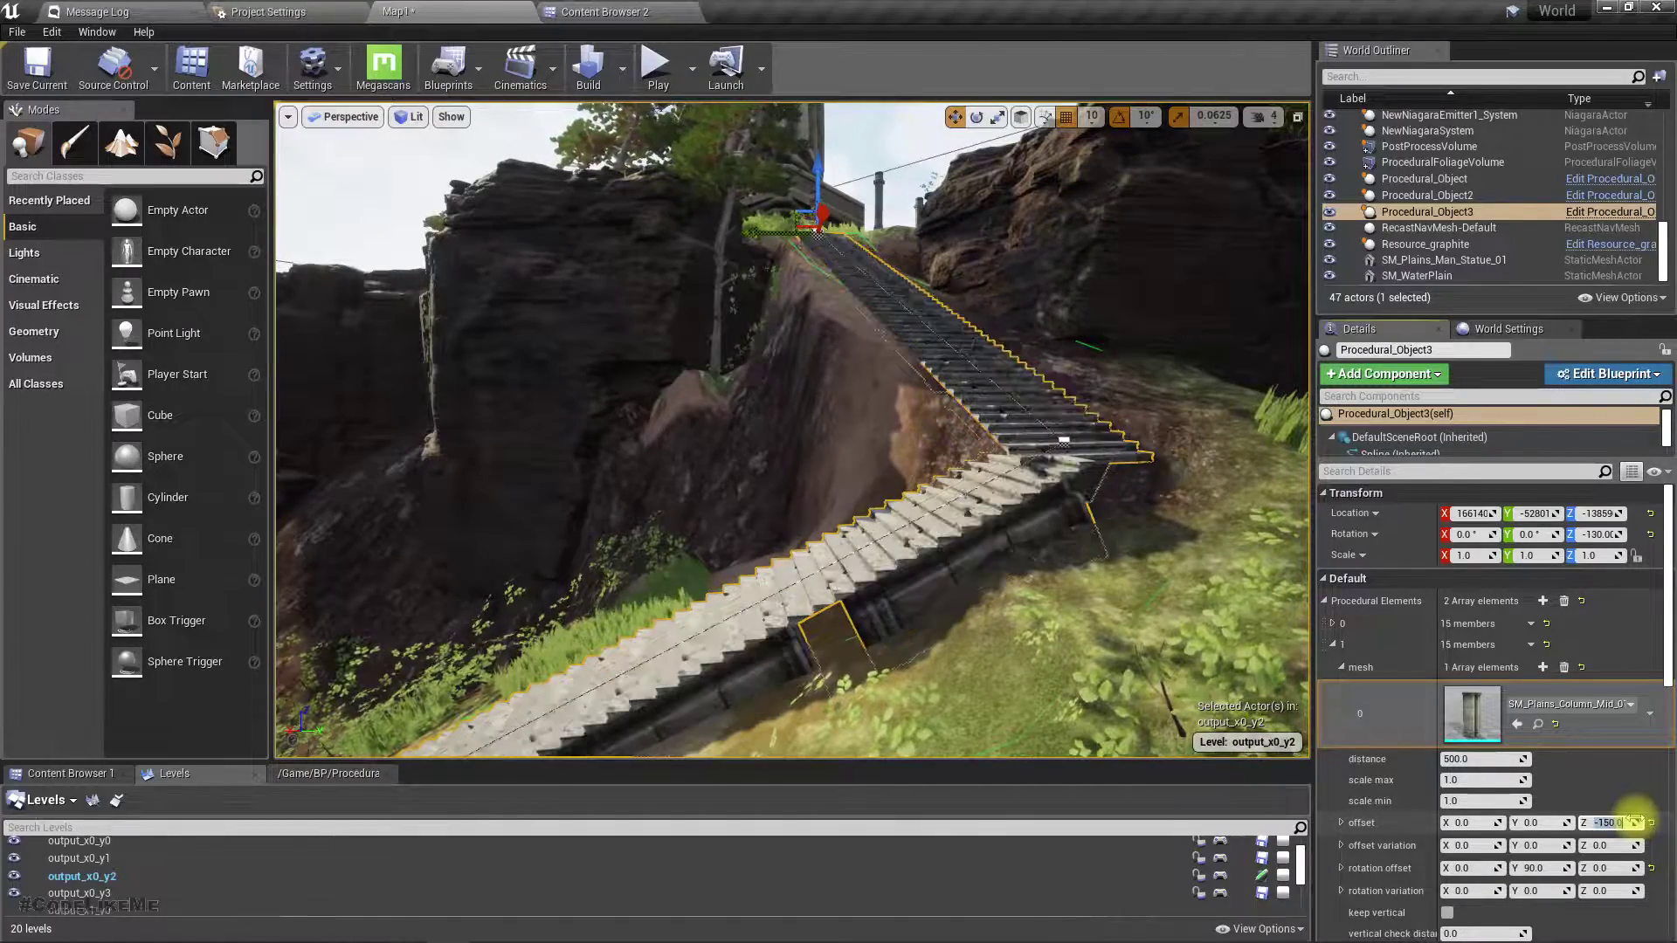
right_click_drag(1031, 490, 987, 420)
right_click_drag(764, 398, 814, 402)
key("s")
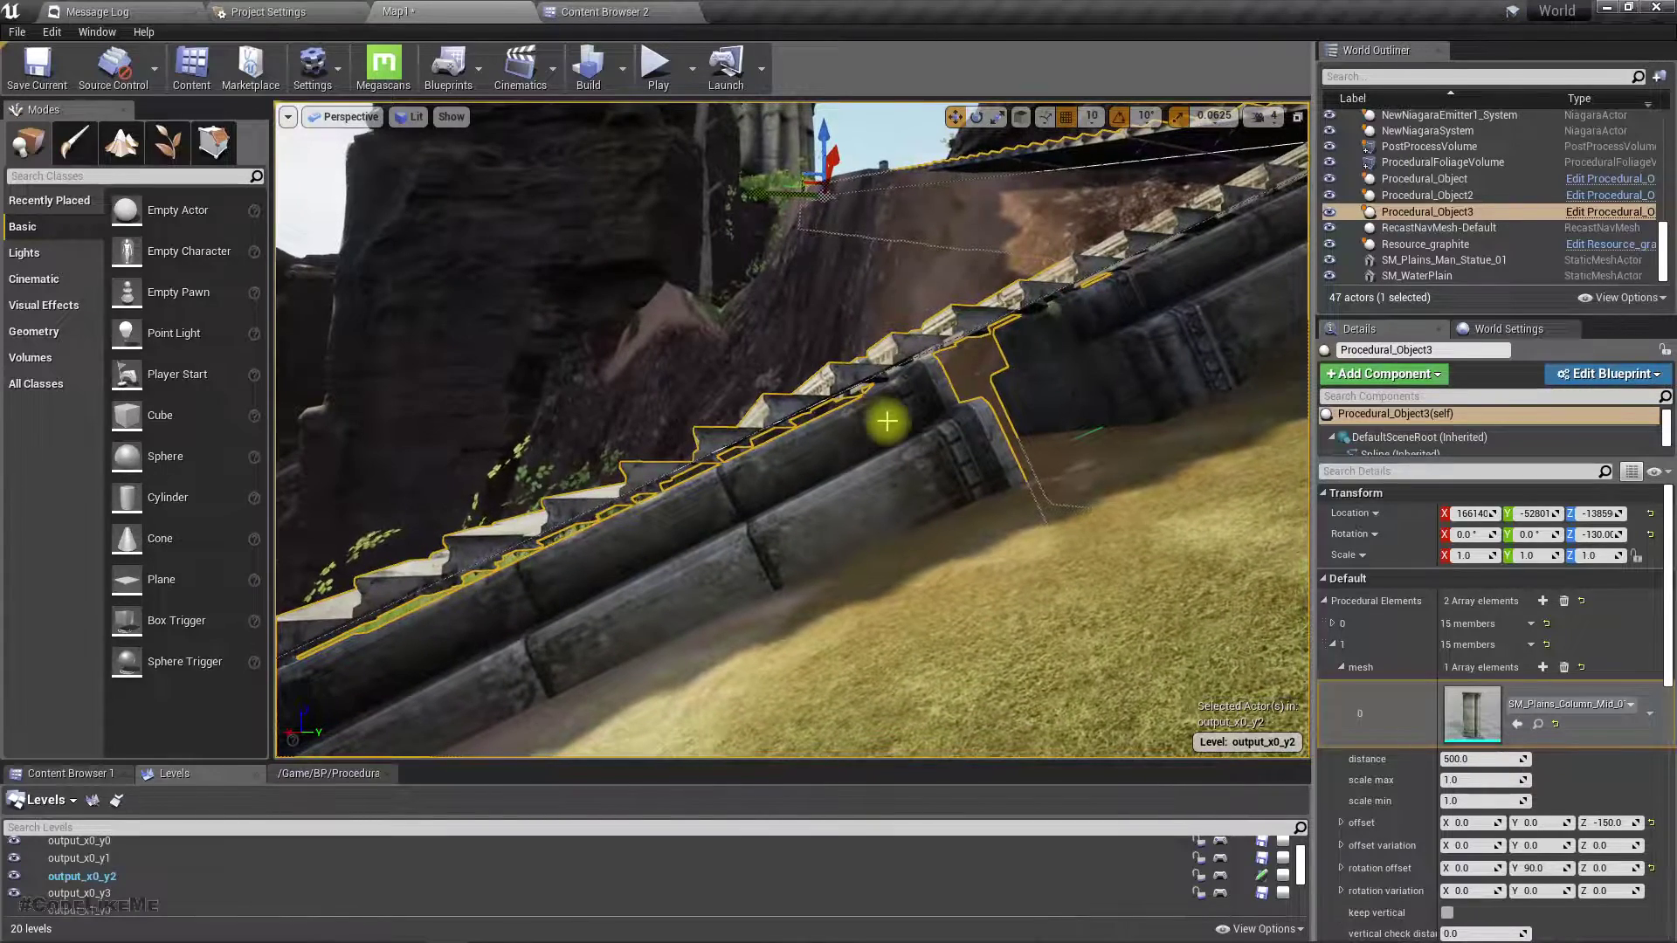
Set the column element's Z offset to -140 and check the fit from beneath and beside the stairs
left_click(1616, 822)
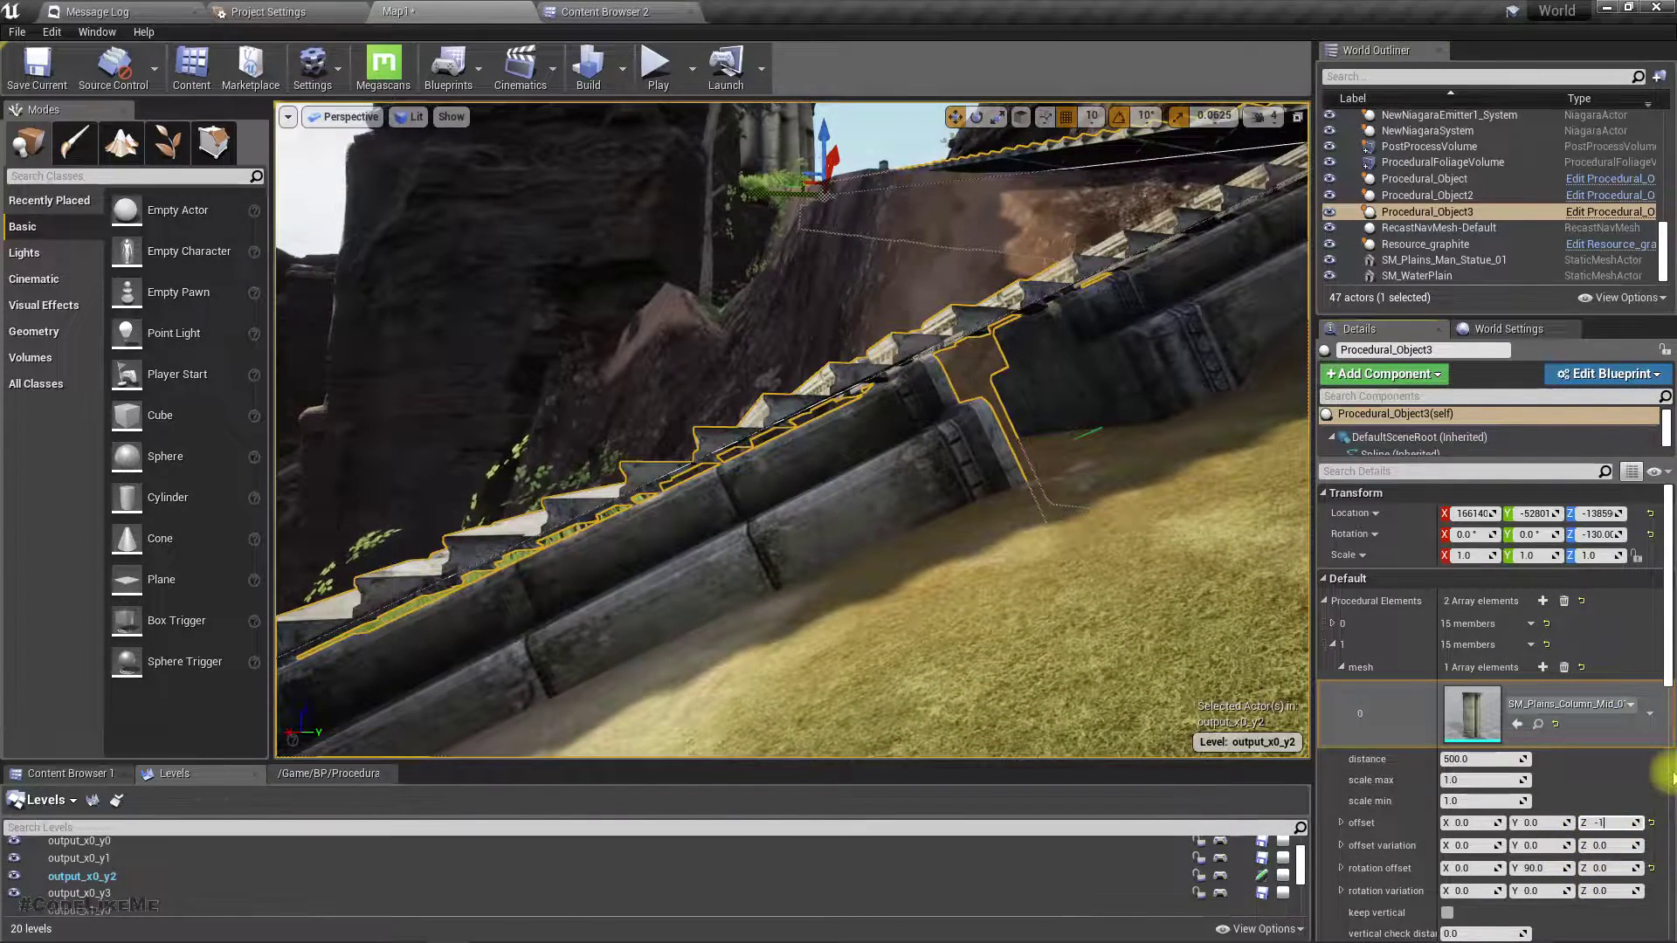
right_click_drag(862, 573, 835, 552)
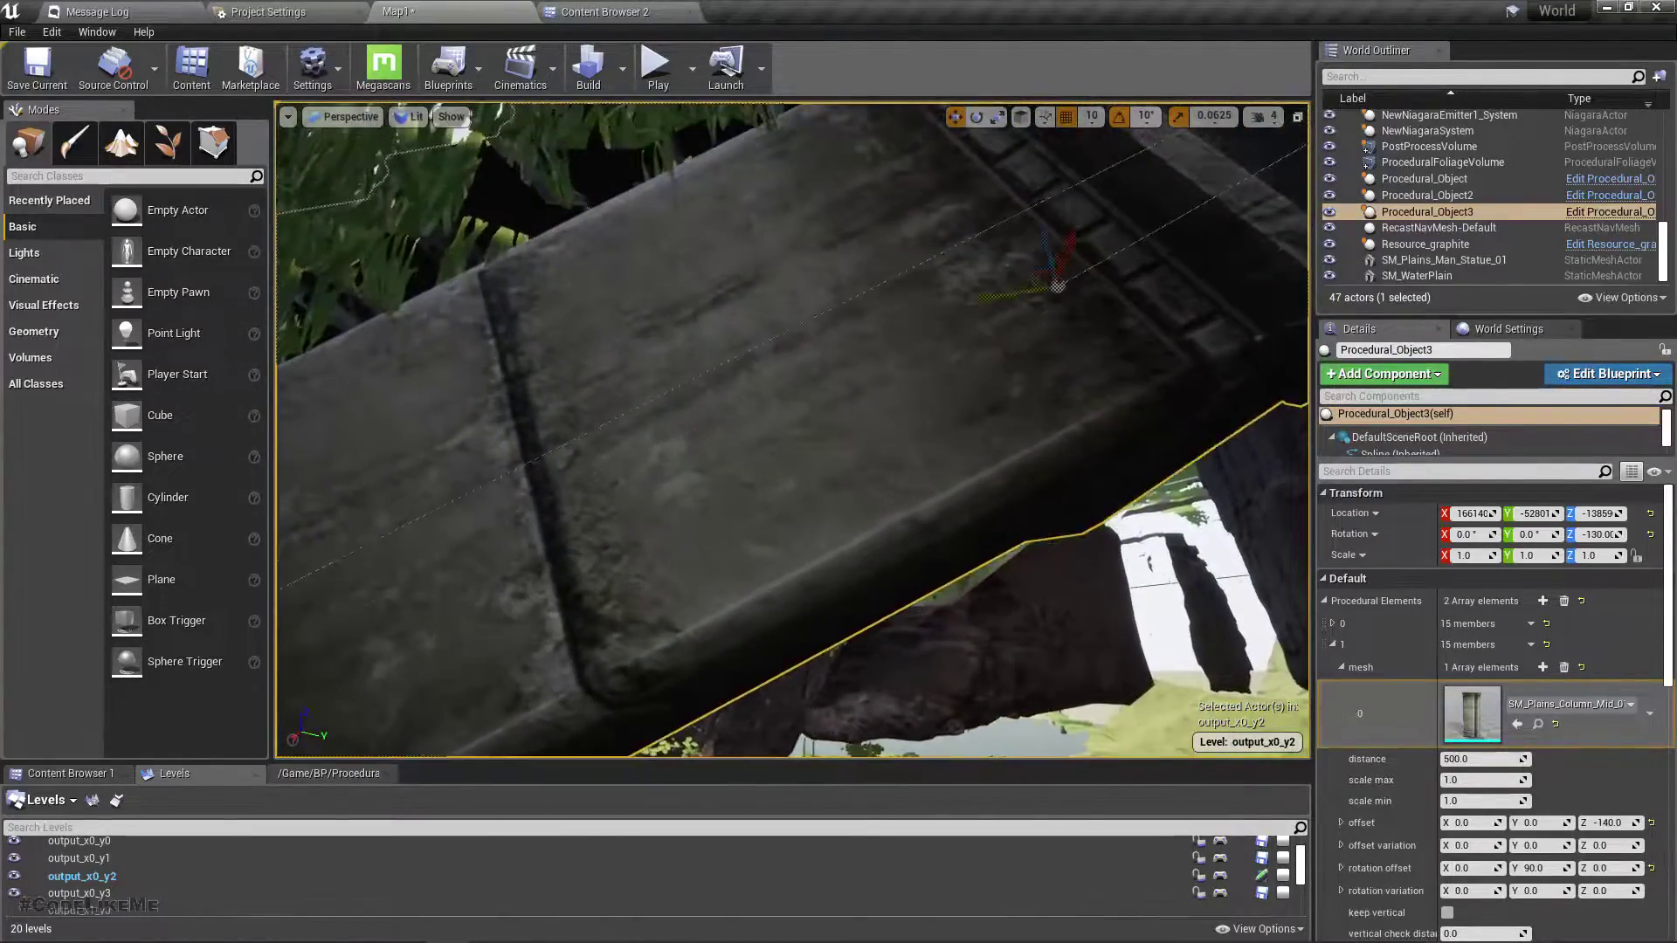
key("w")
right_click_drag(830, 525, 851, 538)
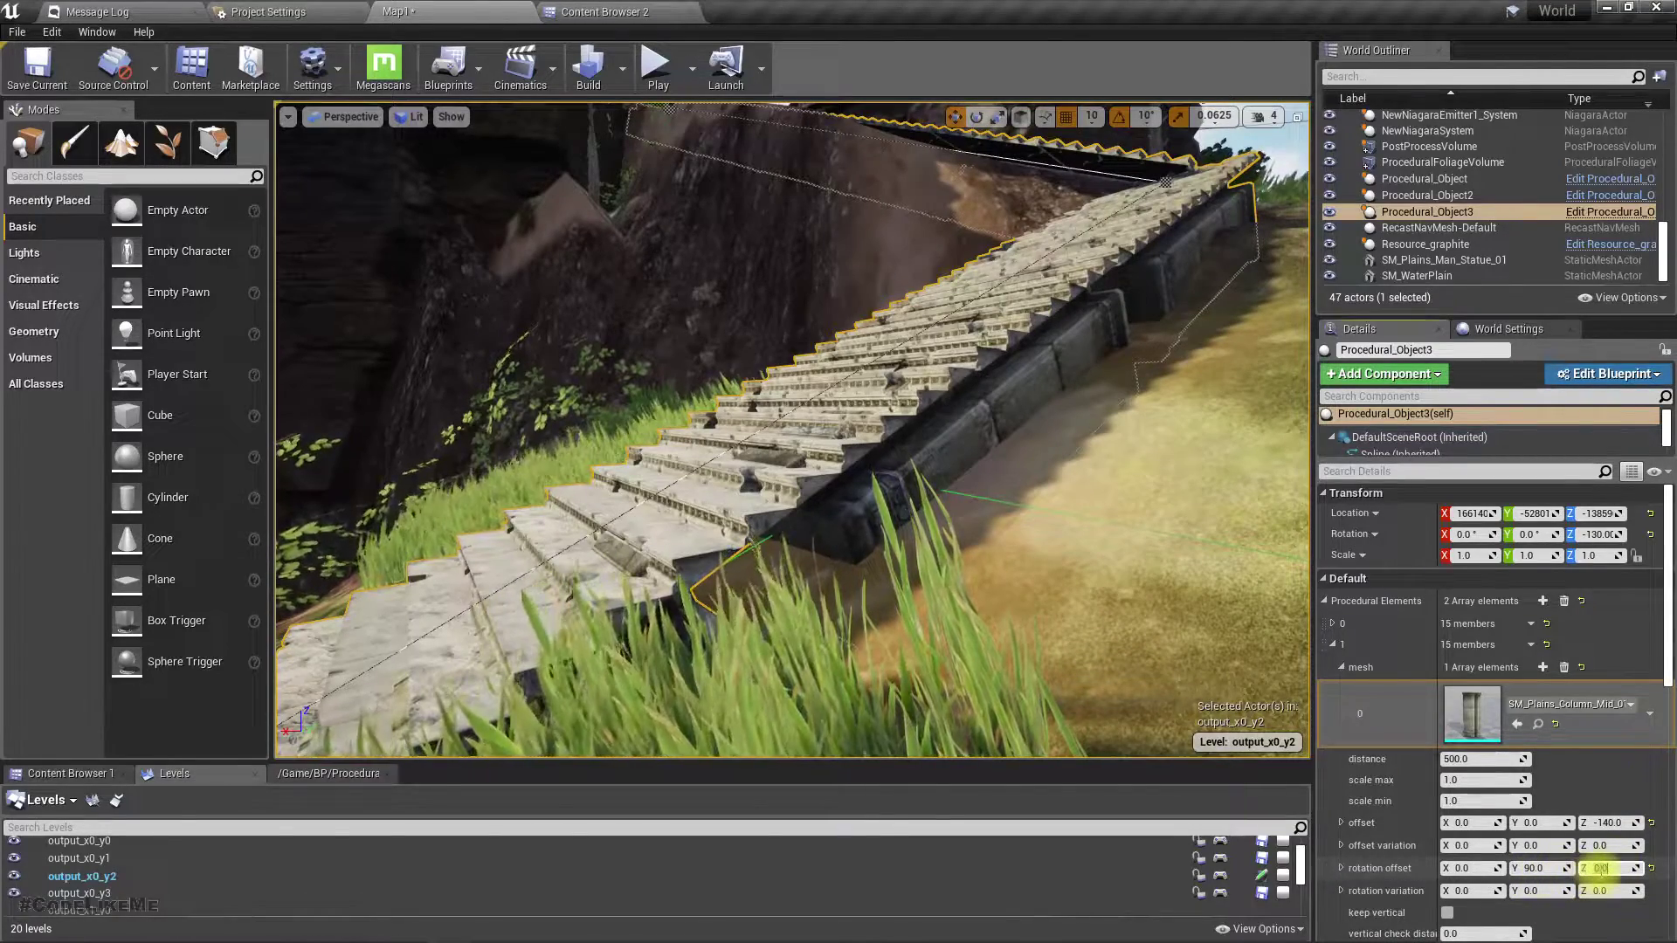
Try a rotation offset of 90 on Z and on X for the column element, resetting each to 0
left_click(1601, 869)
type("90")
key("Return")
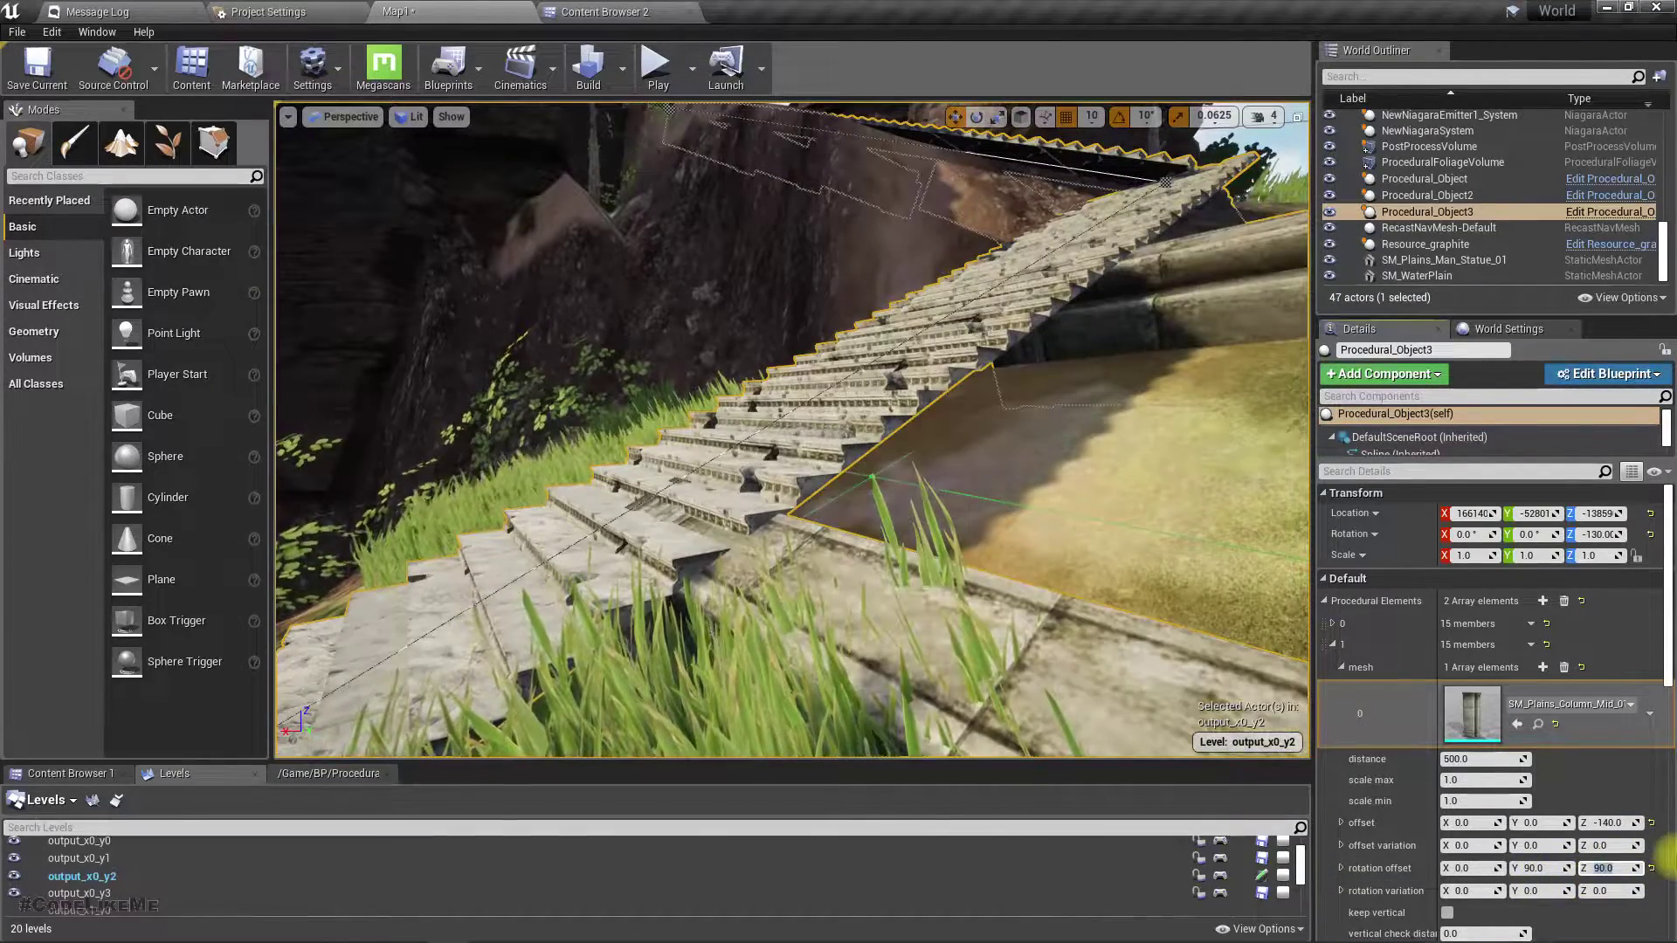
type("0")
key("Return")
key("shift+Tab")
key("shift+Tab")
type("90")
key("Return")
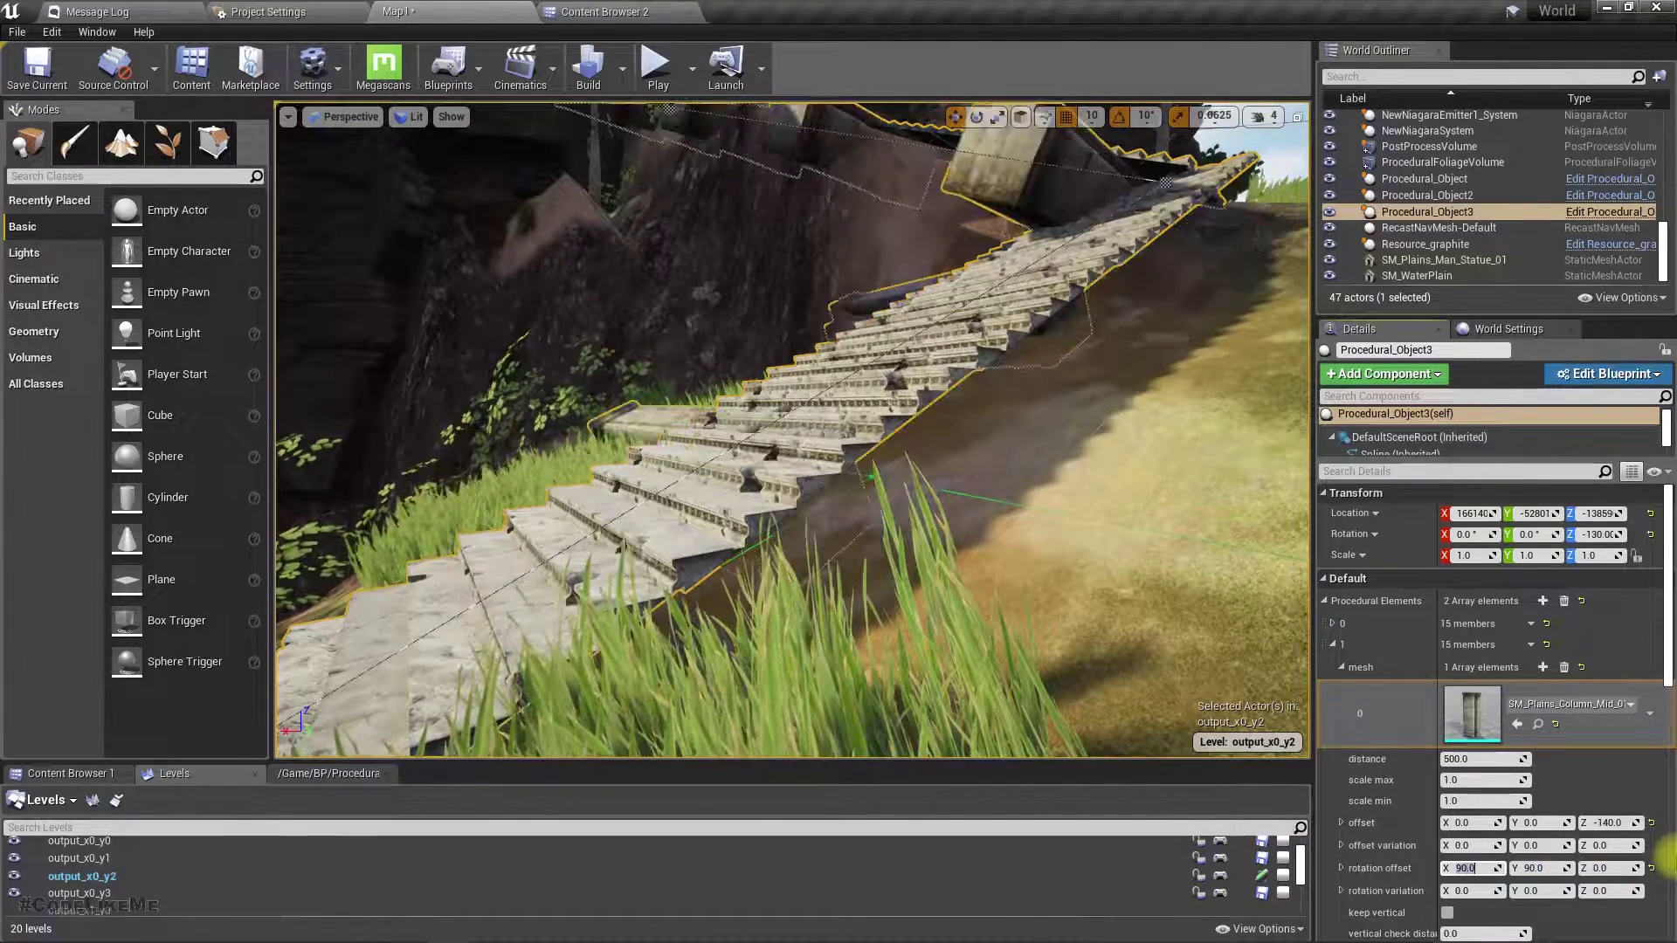
type("0")
key("Tab")
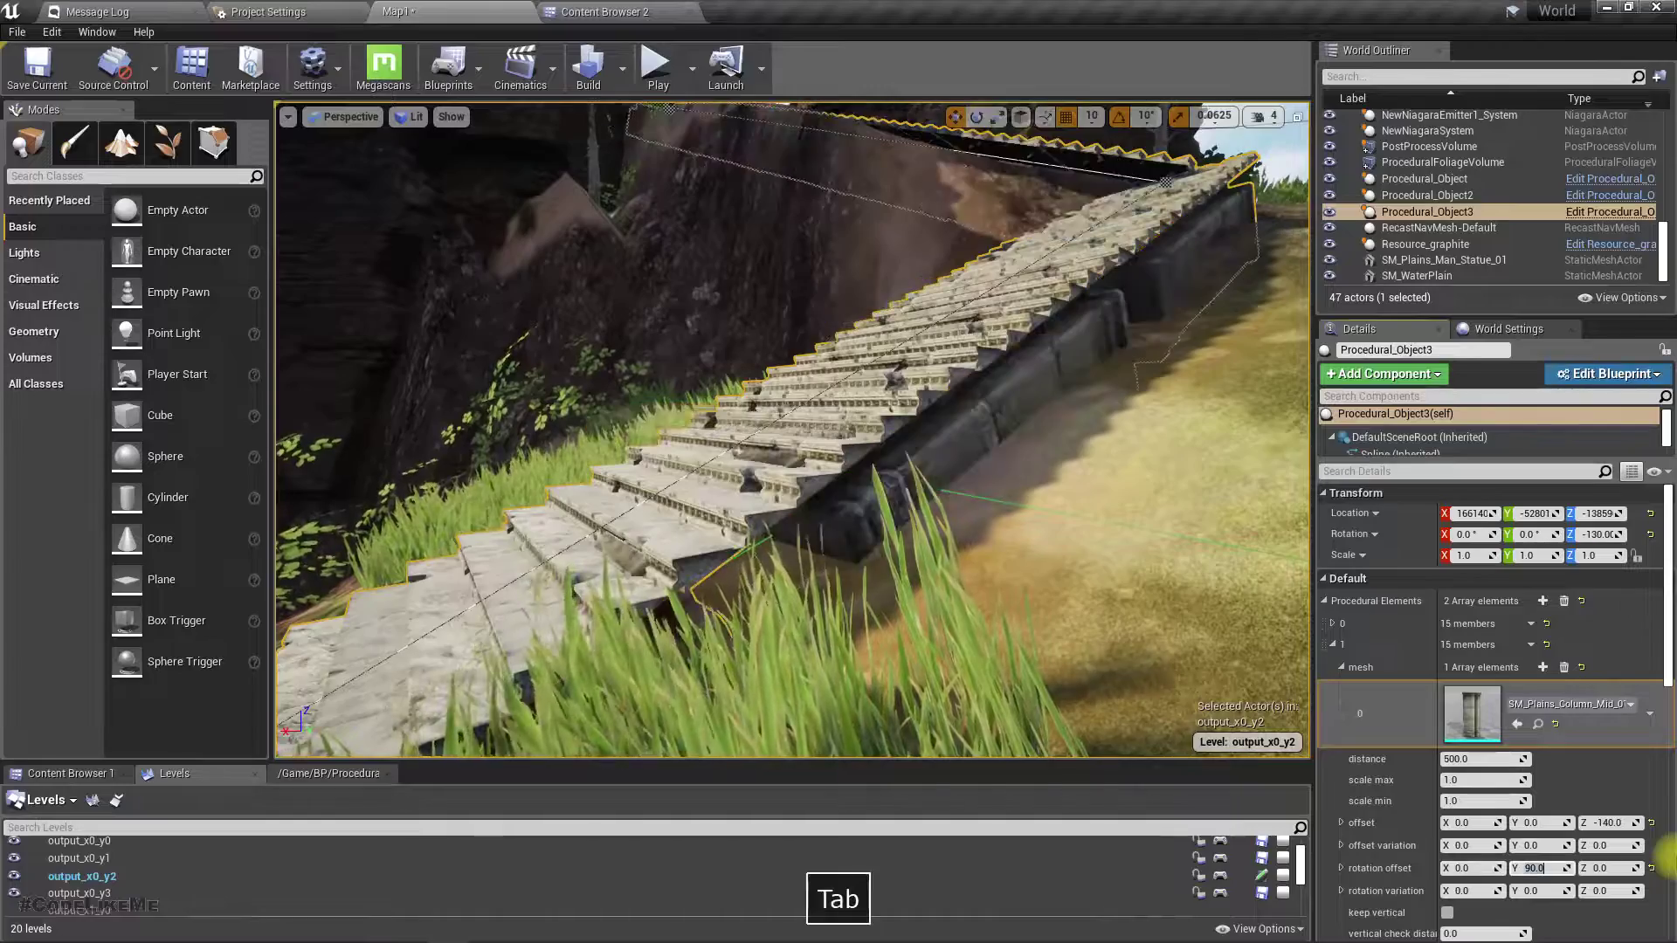
Set the column element's Y rotation offset to 0 and view the columns along the stairs from above
type("0")
key("Return")
right_click_drag(1142, 613, 1136, 760)
right_click_drag(1139, 690, 1141, 699)
Try a Y offset of 90 on the column element and reset it to 0
left_click(1538, 823)
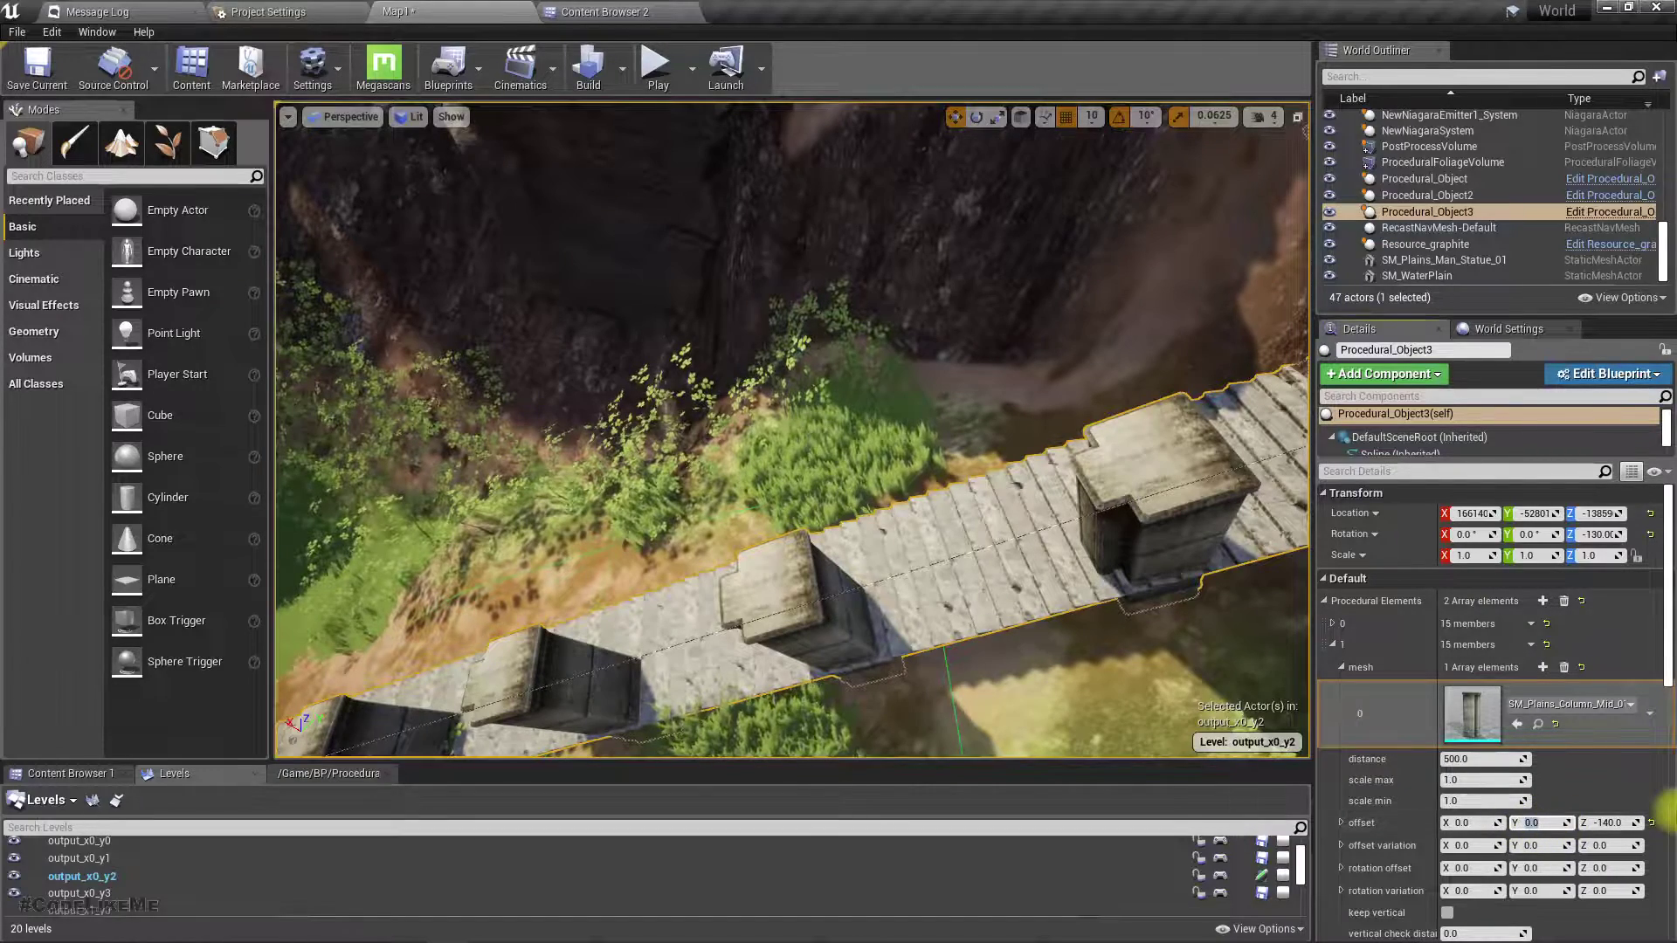
type("90")
key("Return")
type("0")
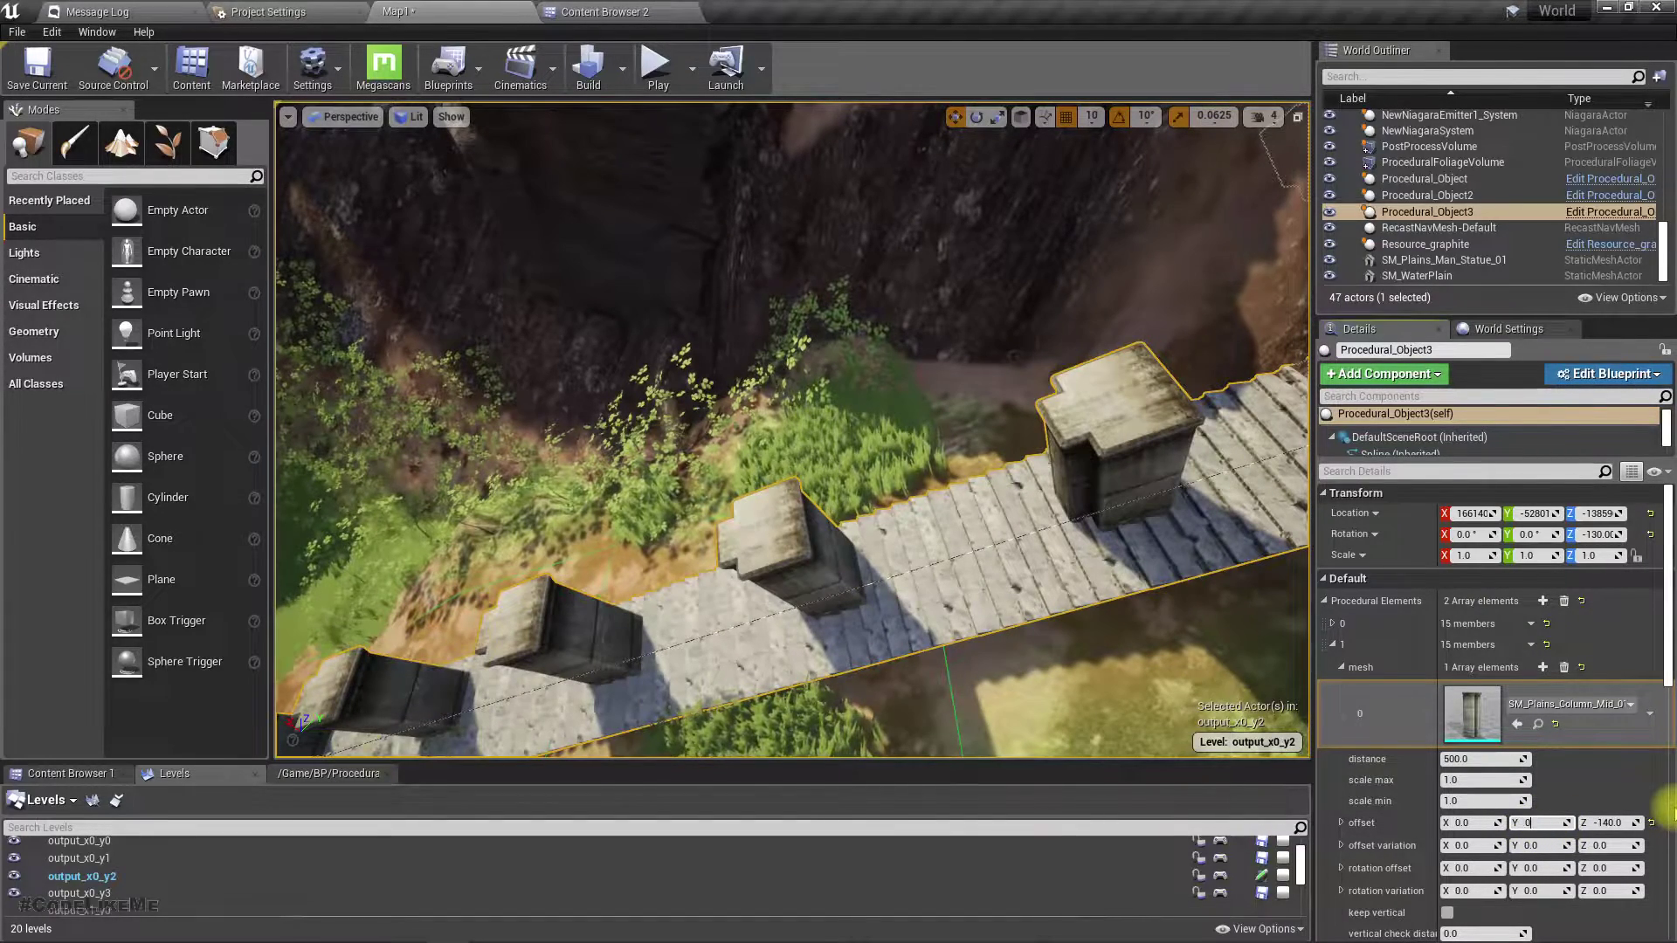
key("Return")
Set the column element's Y rotation offset back to 90 and inspect the columns from the stairs' side
key("Tab")
key("Tab")
key("Tab")
key("Tab")
key("Tab")
key("Tab")
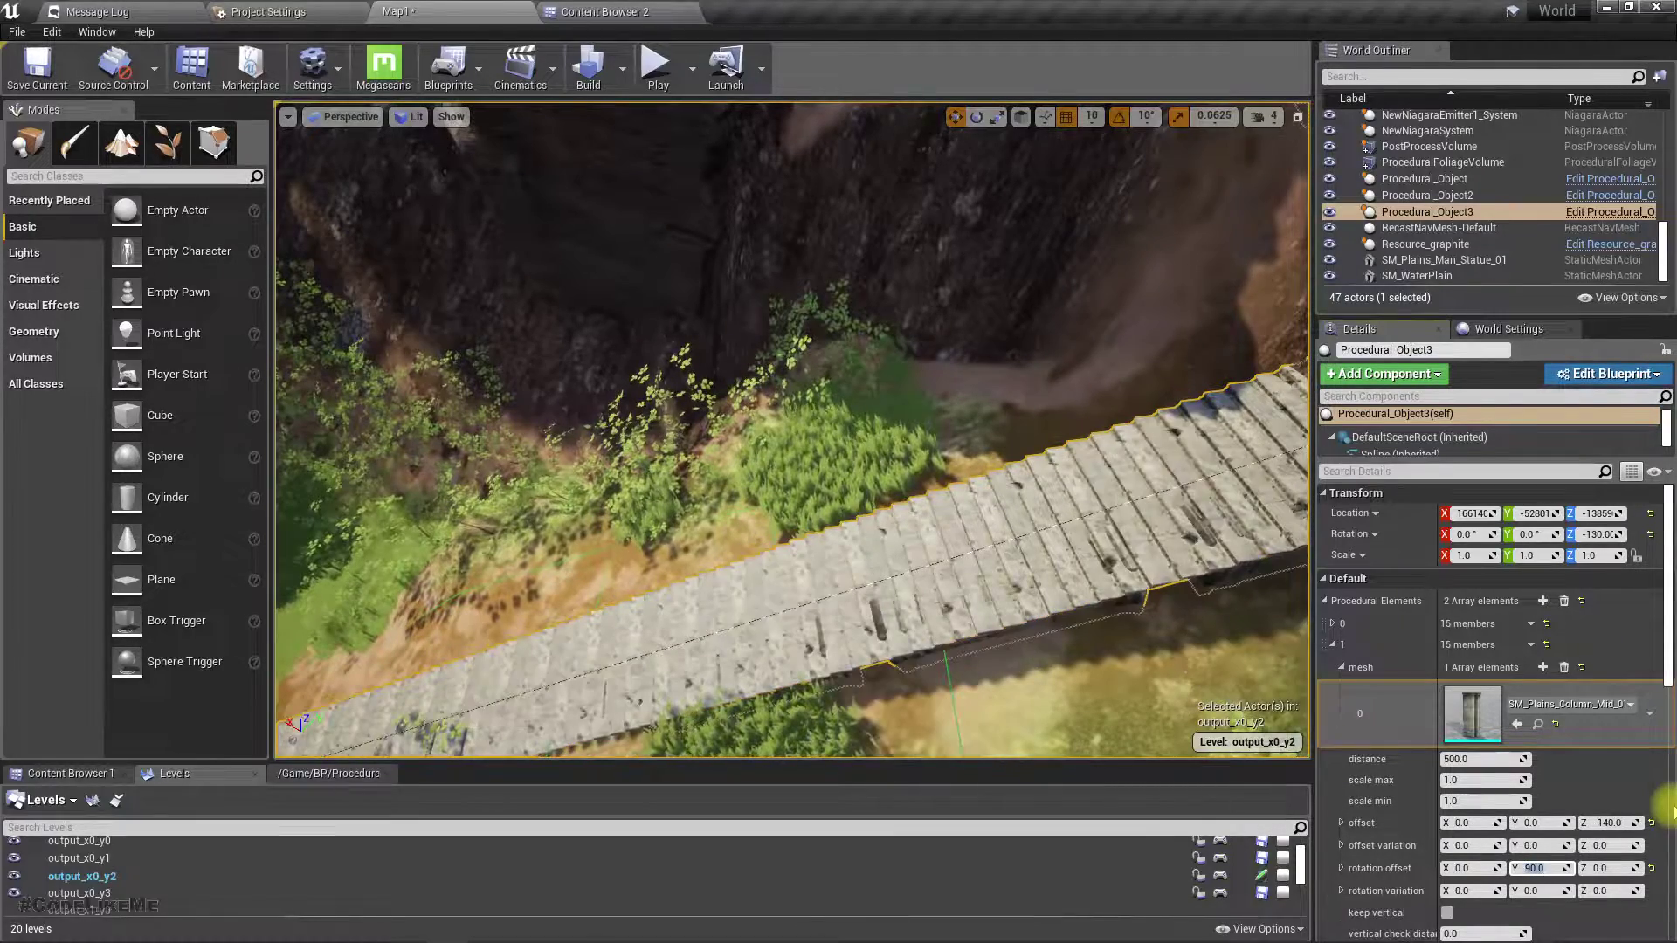
right_click_drag(1155, 600, 987, 515)
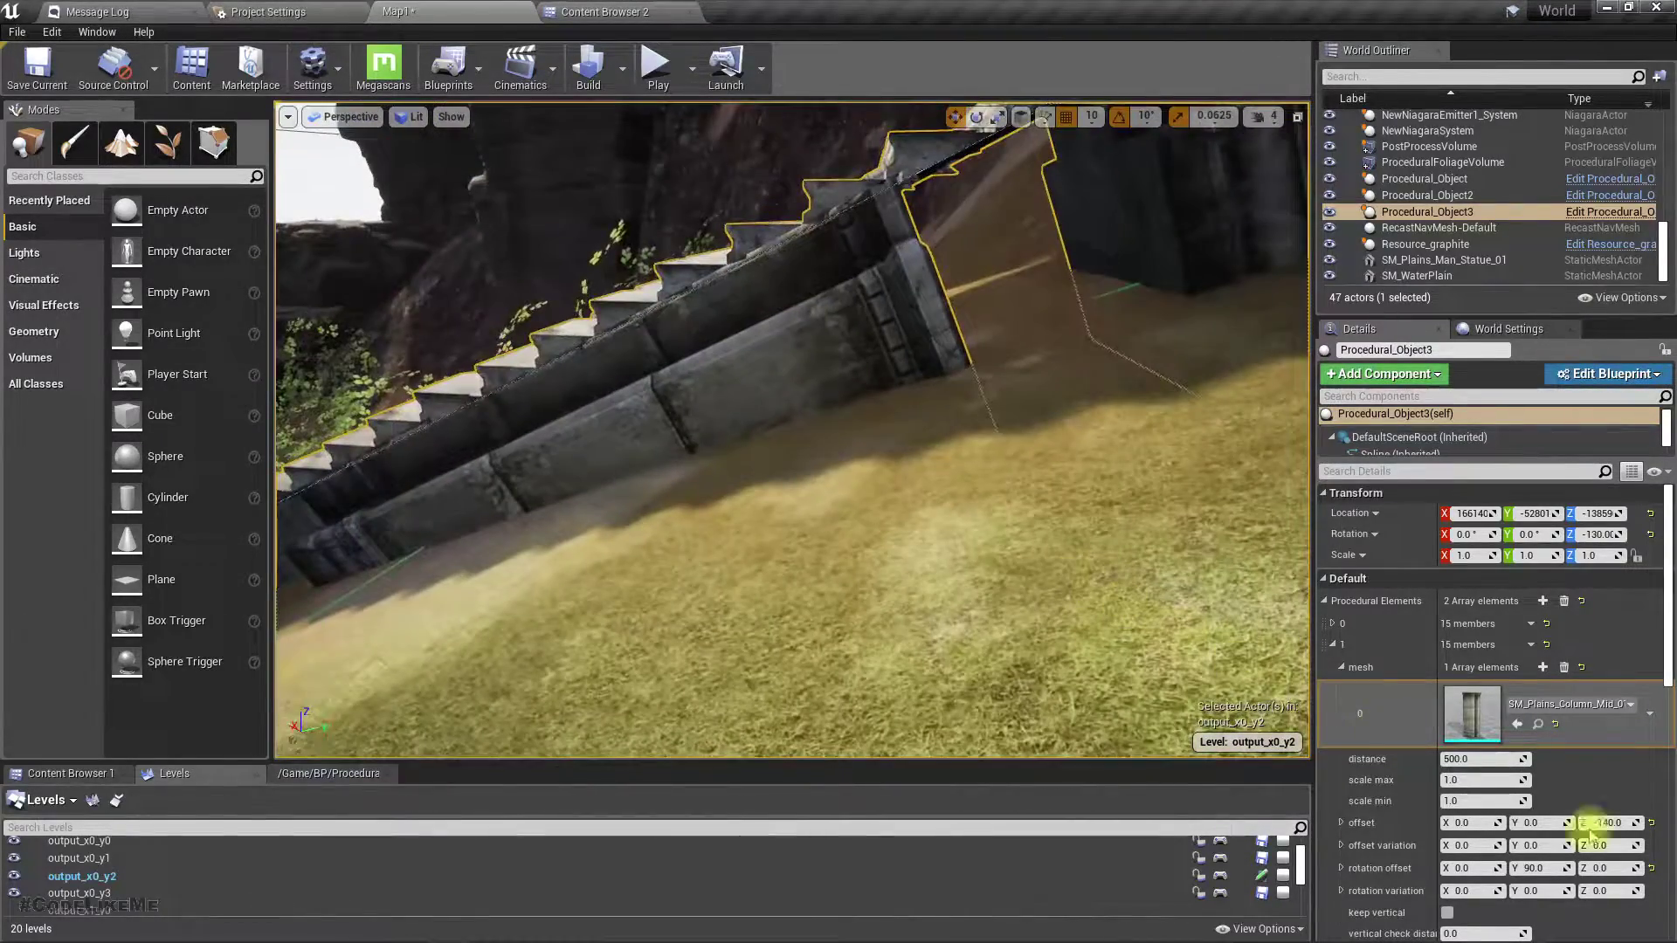
Set the column element's Y rotation offset to -90 and its Z offset to -50, checking the fit along the stairs
left_click(1546, 868)
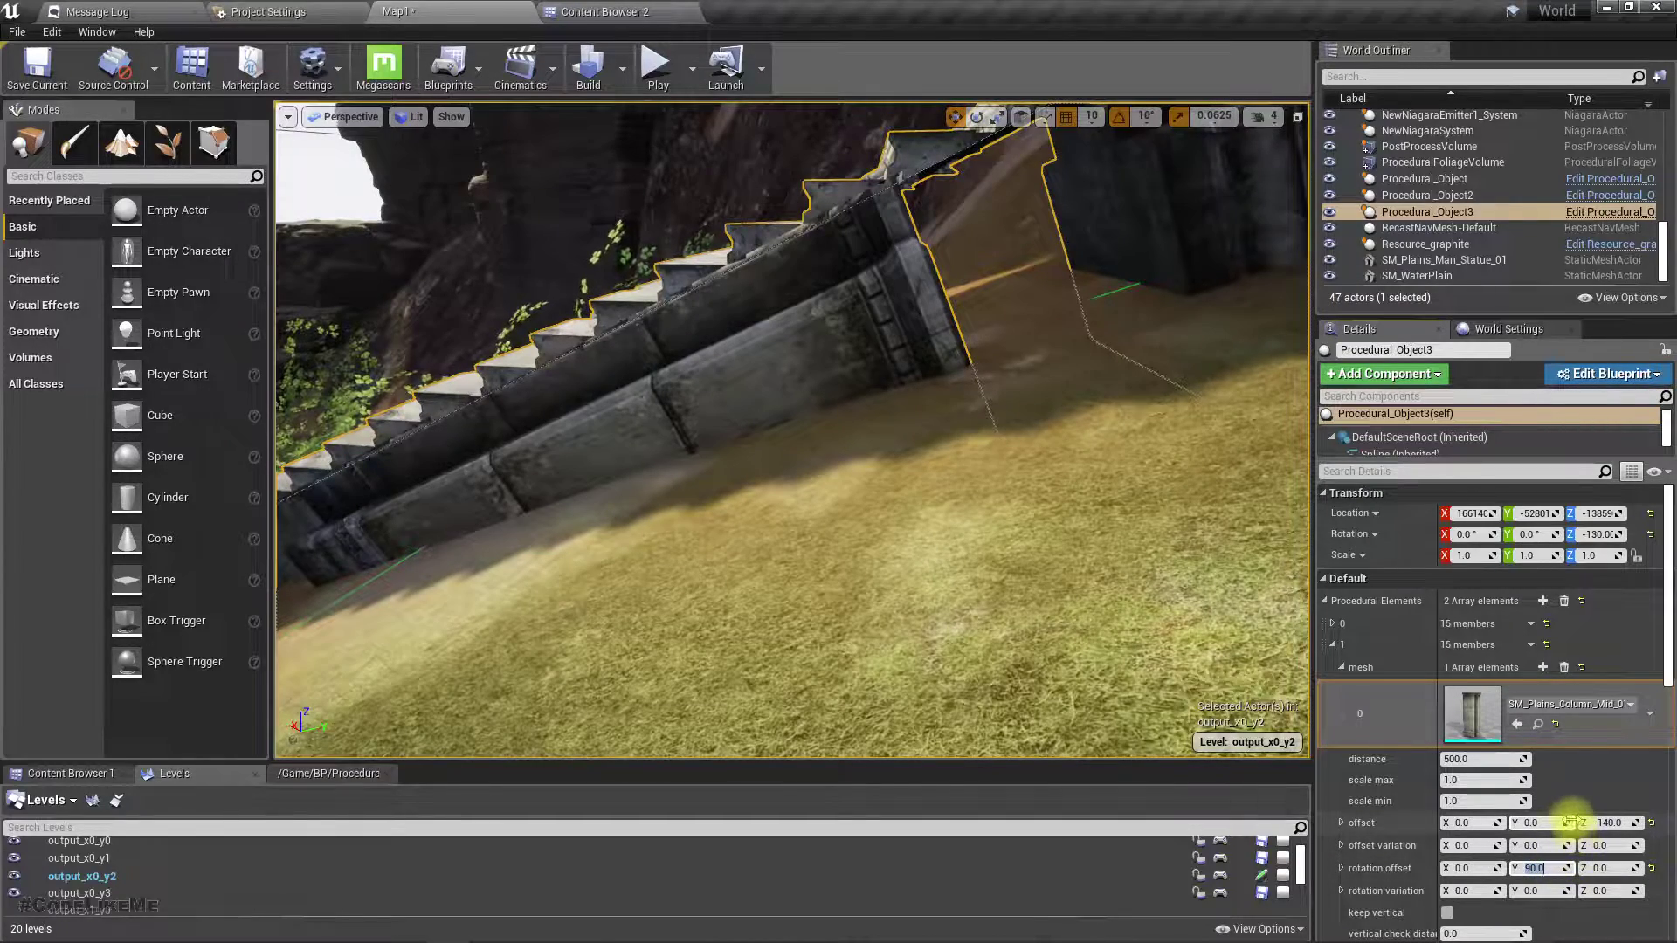
type("-90")
key("Return")
right_click_drag(1084, 524, 1044, 498)
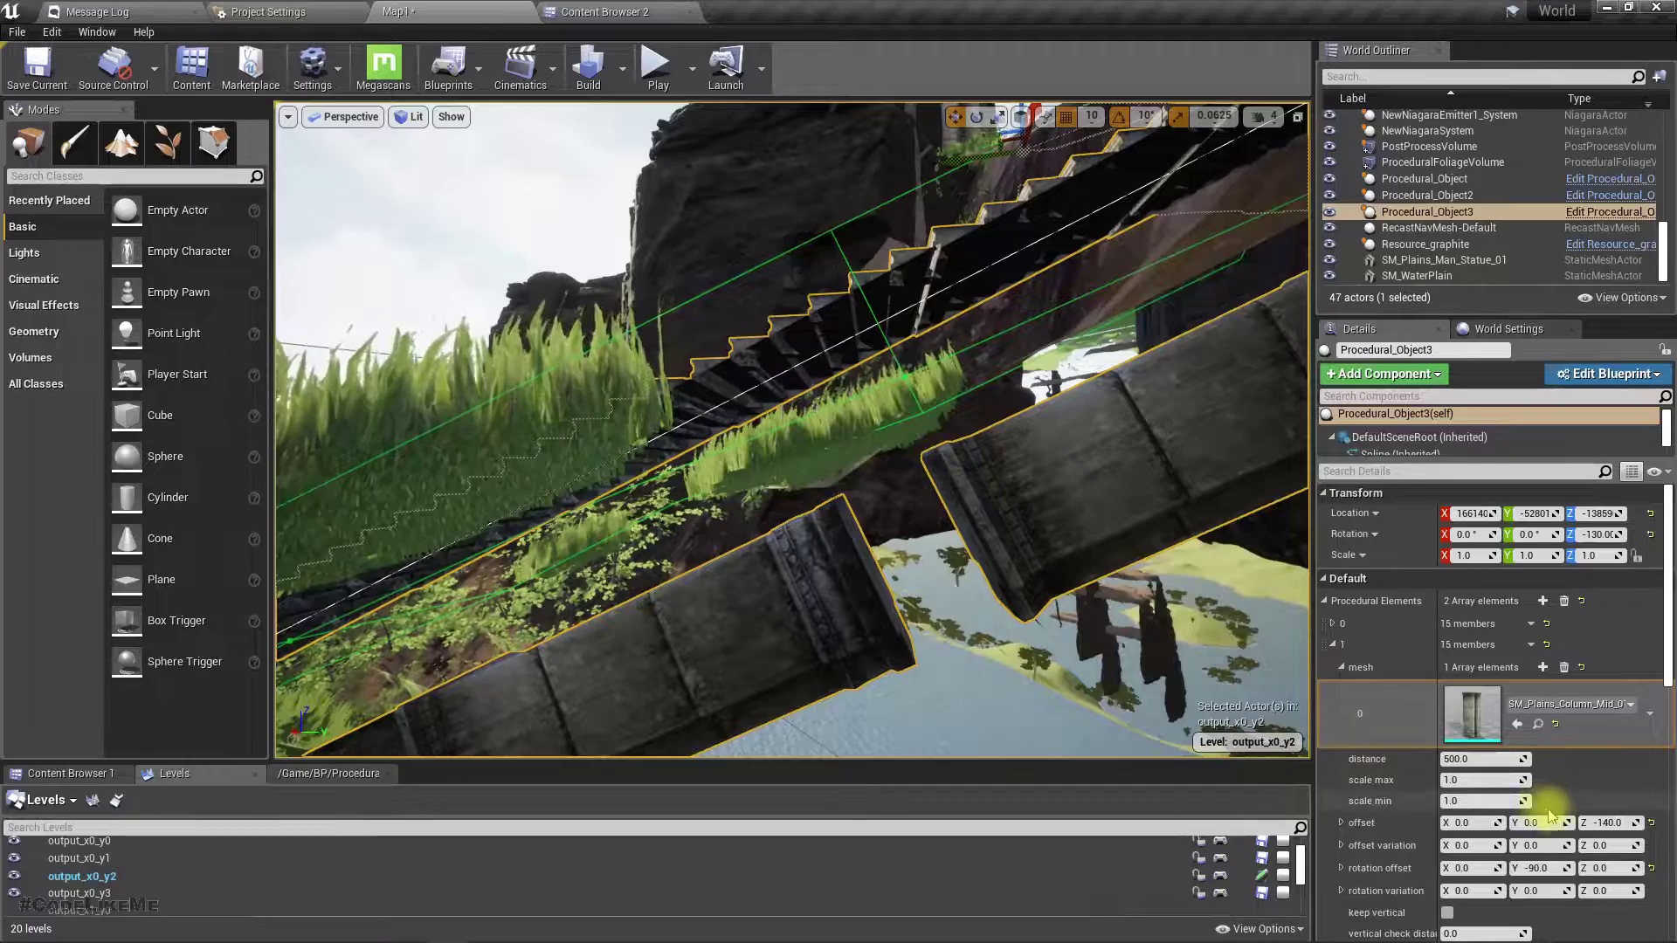
left_click(1607, 823)
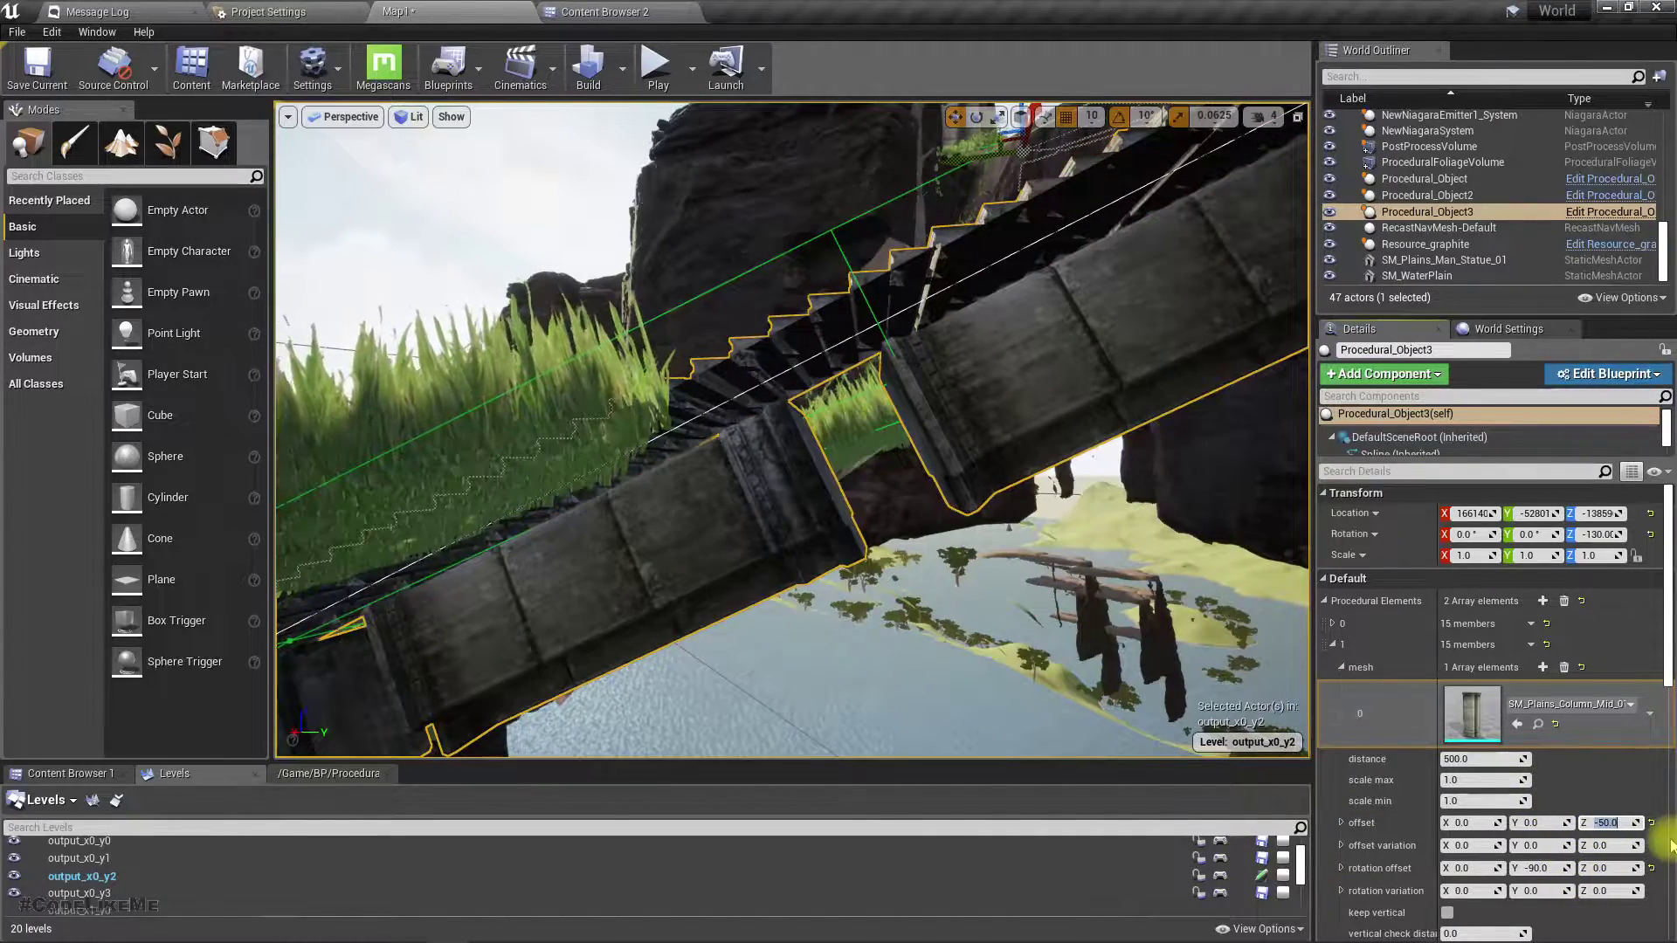
right_click_drag(981, 626, 981, 625)
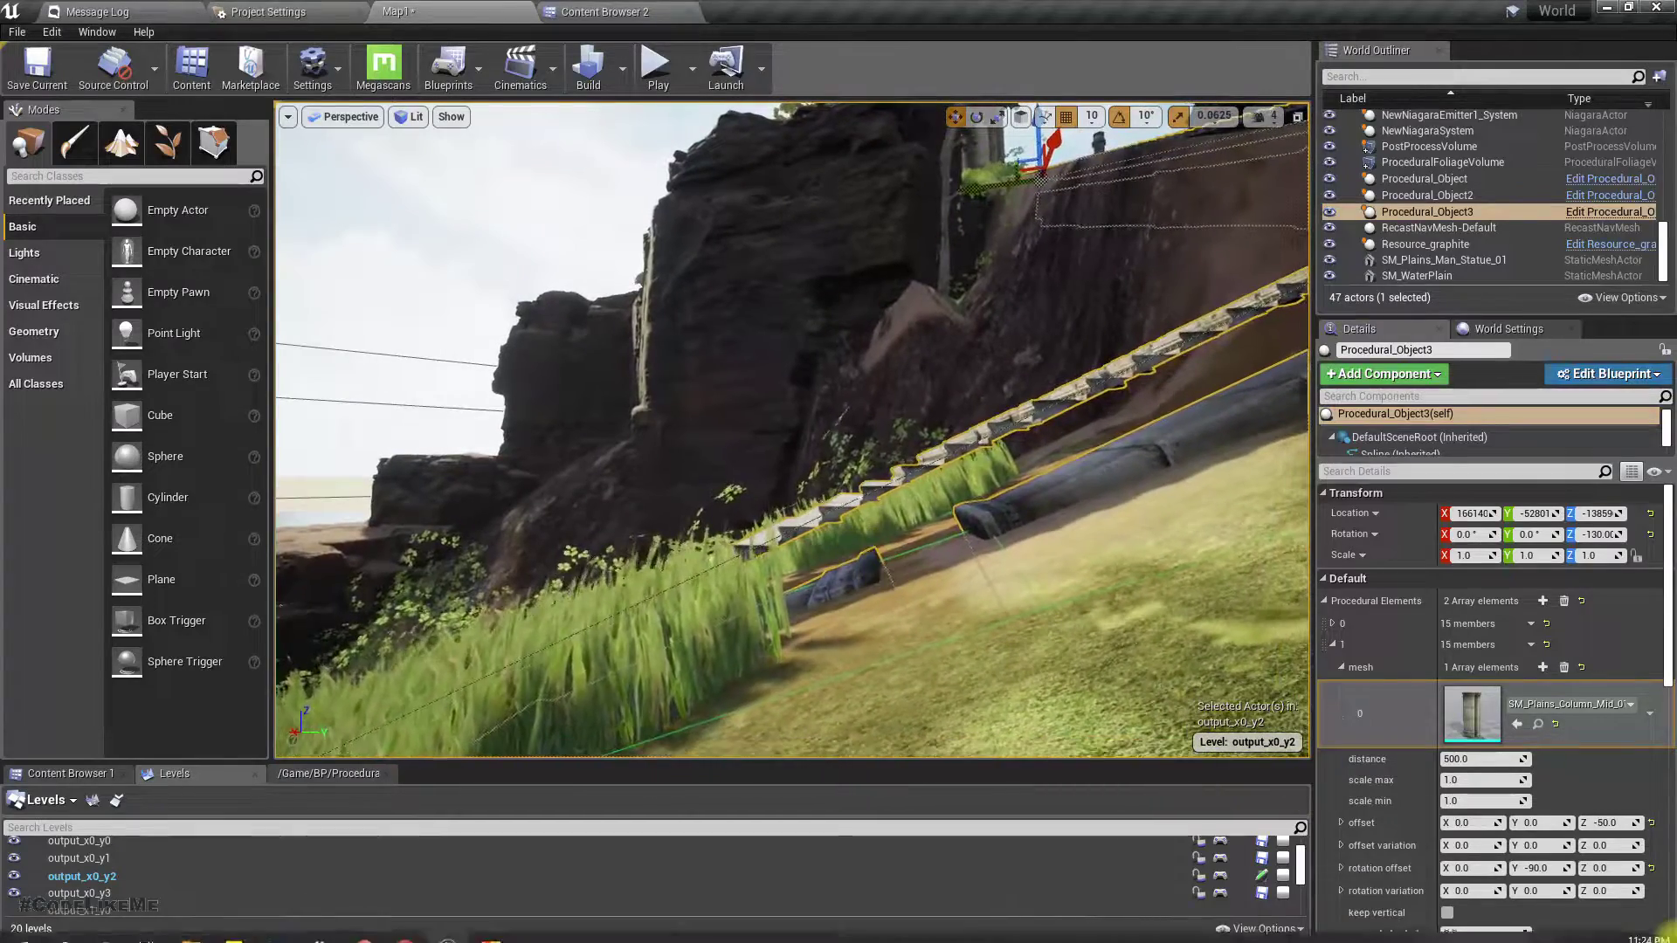
Set the column element's Z offset to 0 and check the columns along the stairs
left_click(1609, 823)
type("0")
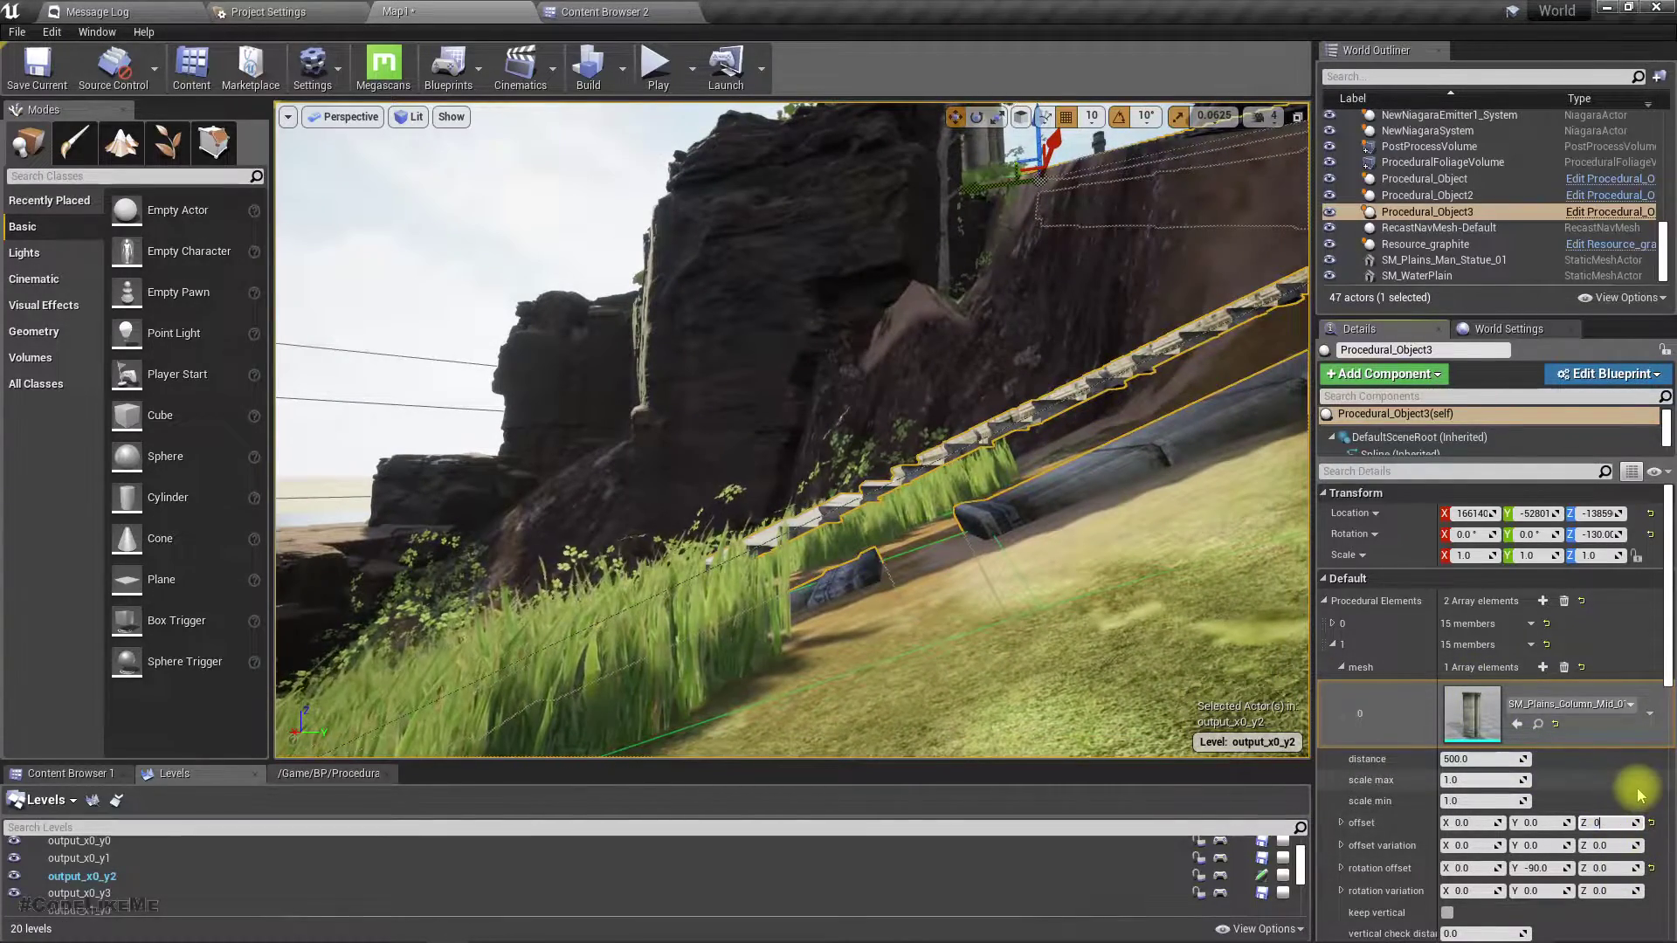
key("Return")
right_click_drag(1025, 533, 1025, 533)
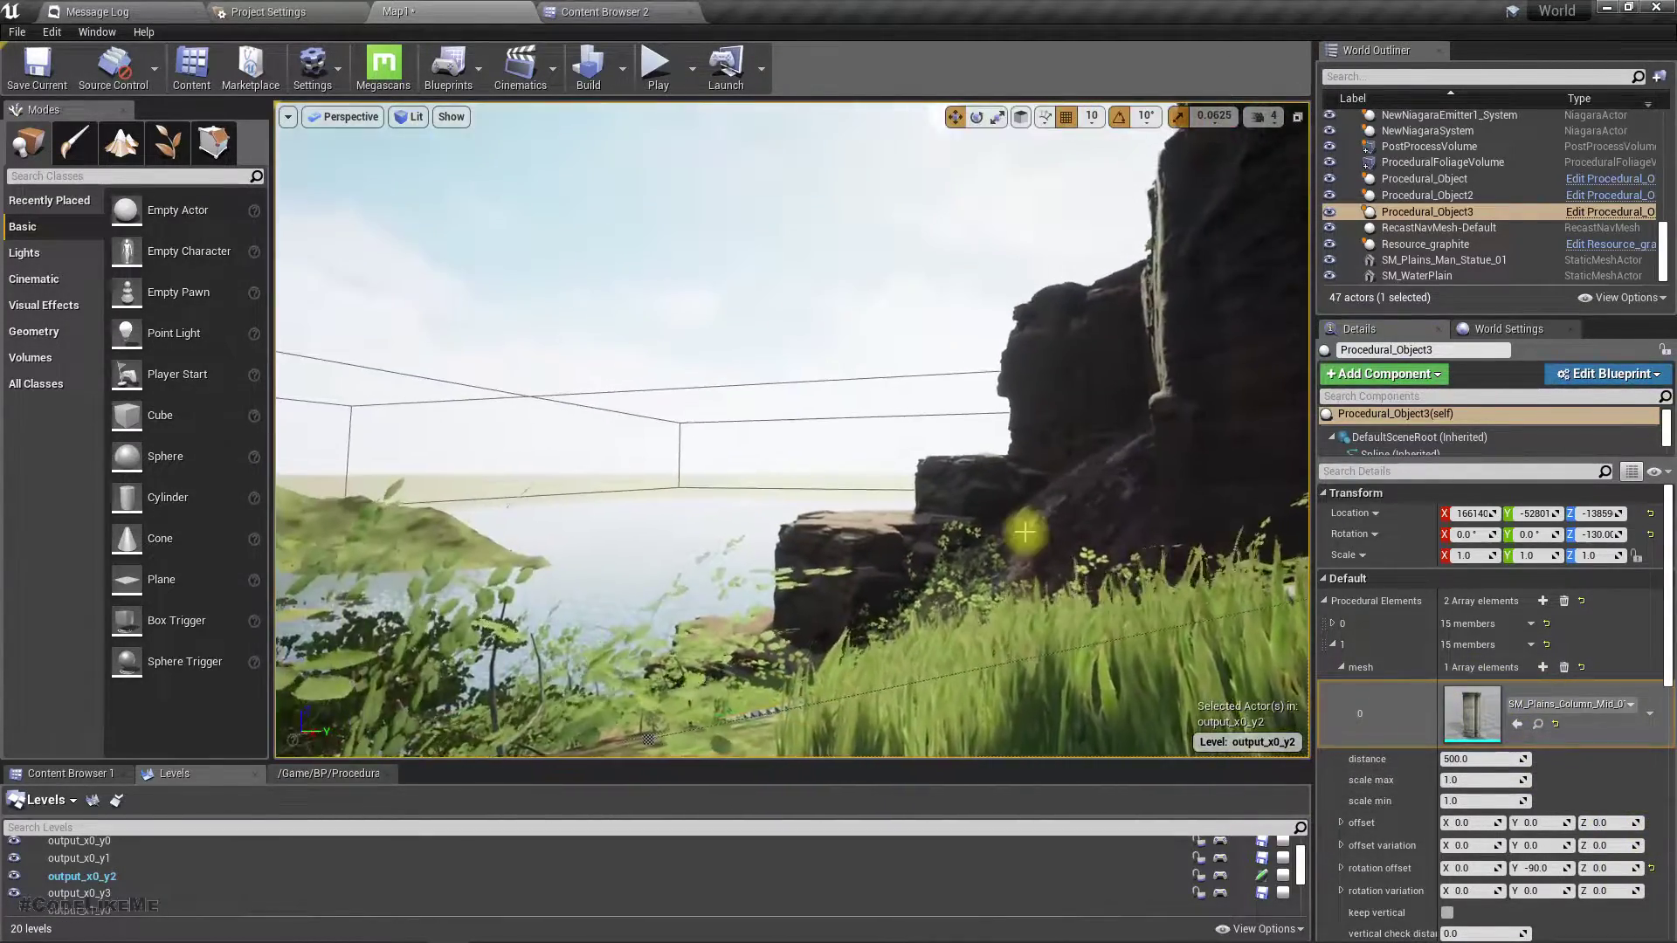
right_click_drag(569, 723, 553, 721)
right_click_drag(1010, 521, 894, 504)
Reduce the column element's distance to about 404.67 and inspect the stairs from above
left_click_drag(1481, 756, 1468, 756)
right_click_drag(900, 489, 897, 489)
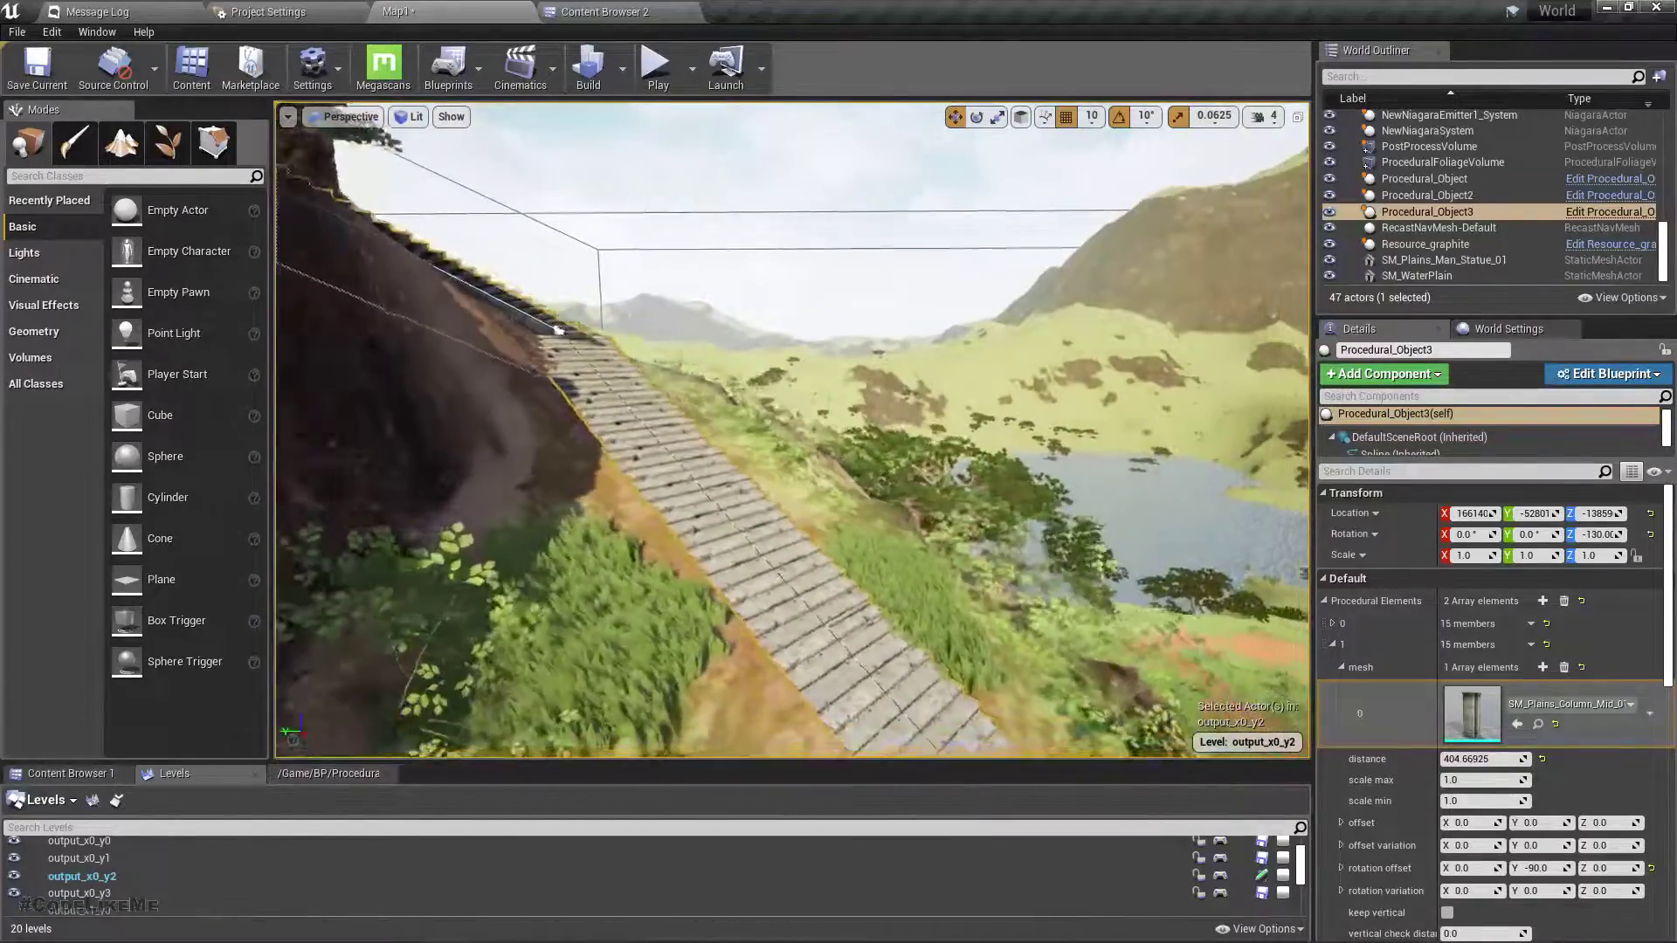
right_click_drag(792, 428, 717, 415)
right_click_drag(998, 629, 987, 625)
right_click_drag(929, 212, 956, 210)
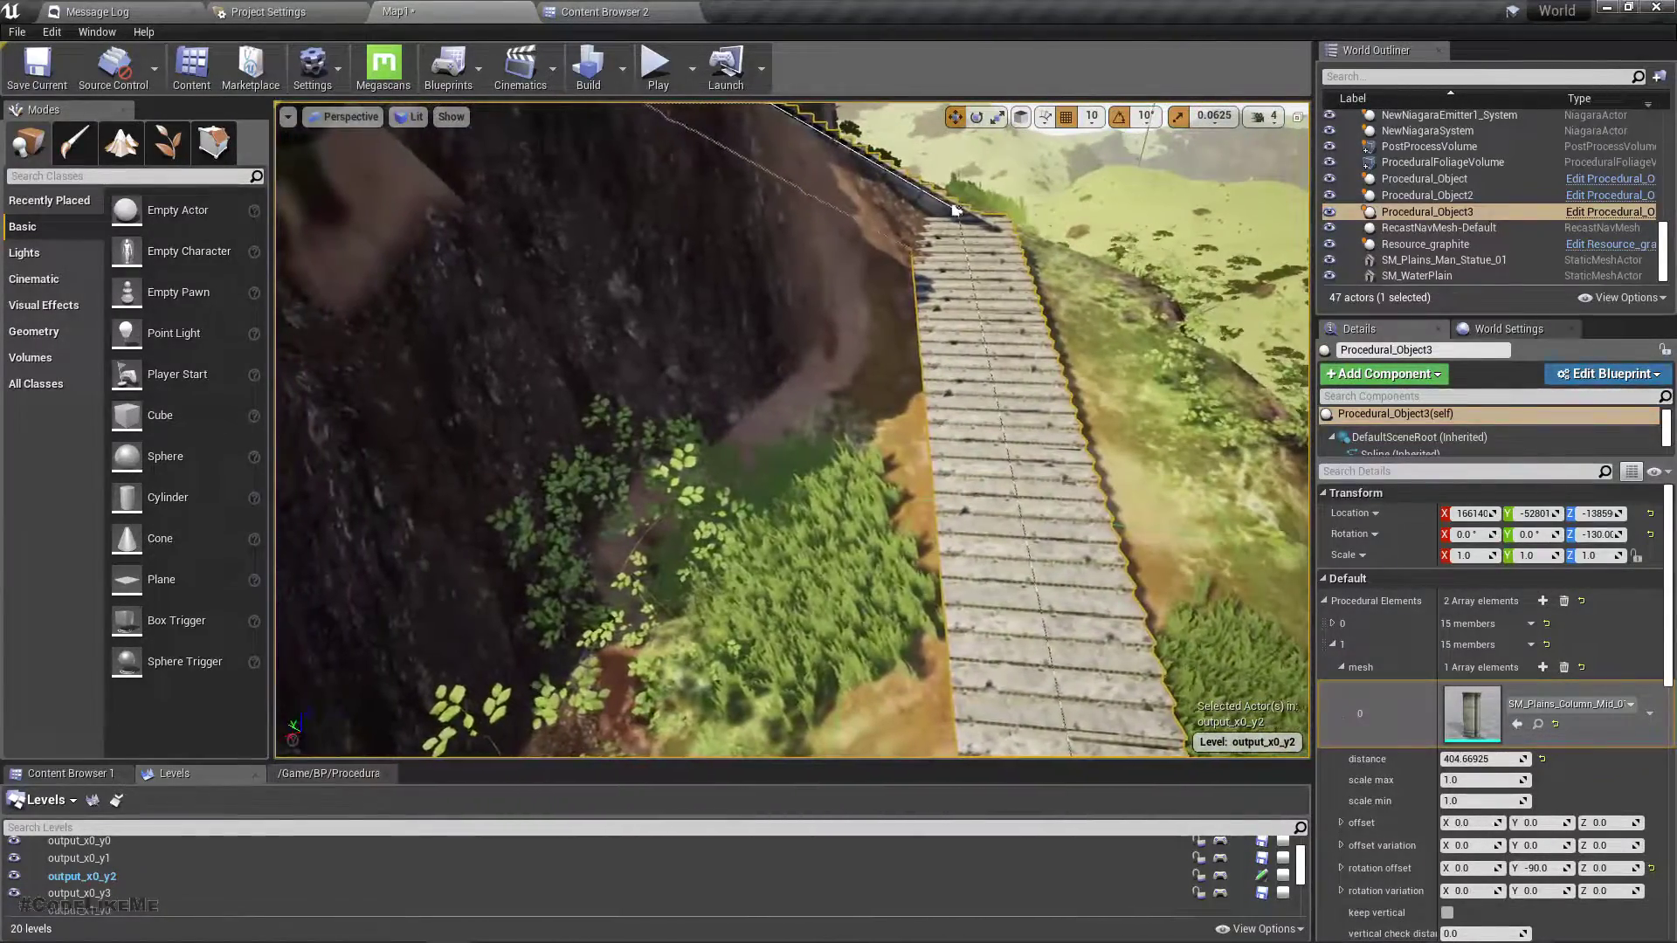
right_click_drag(1030, 529, 1030, 528)
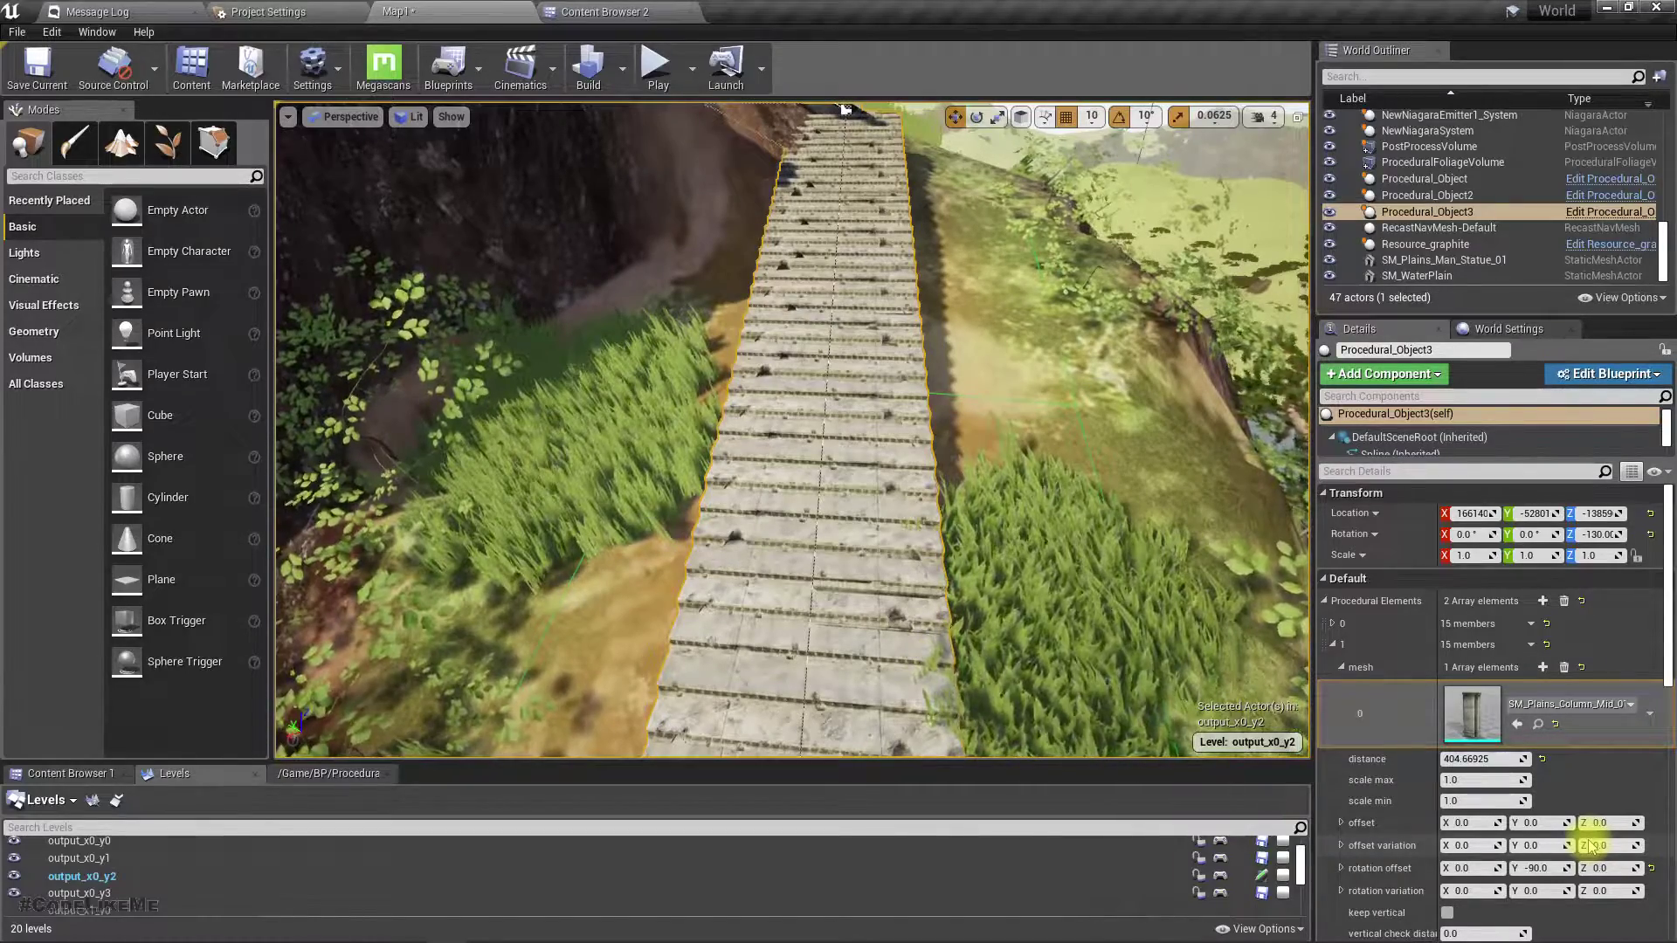
Set the column element's scale max to 3 and check the columns beside the steps
scroll(1557, 819, "down", 2)
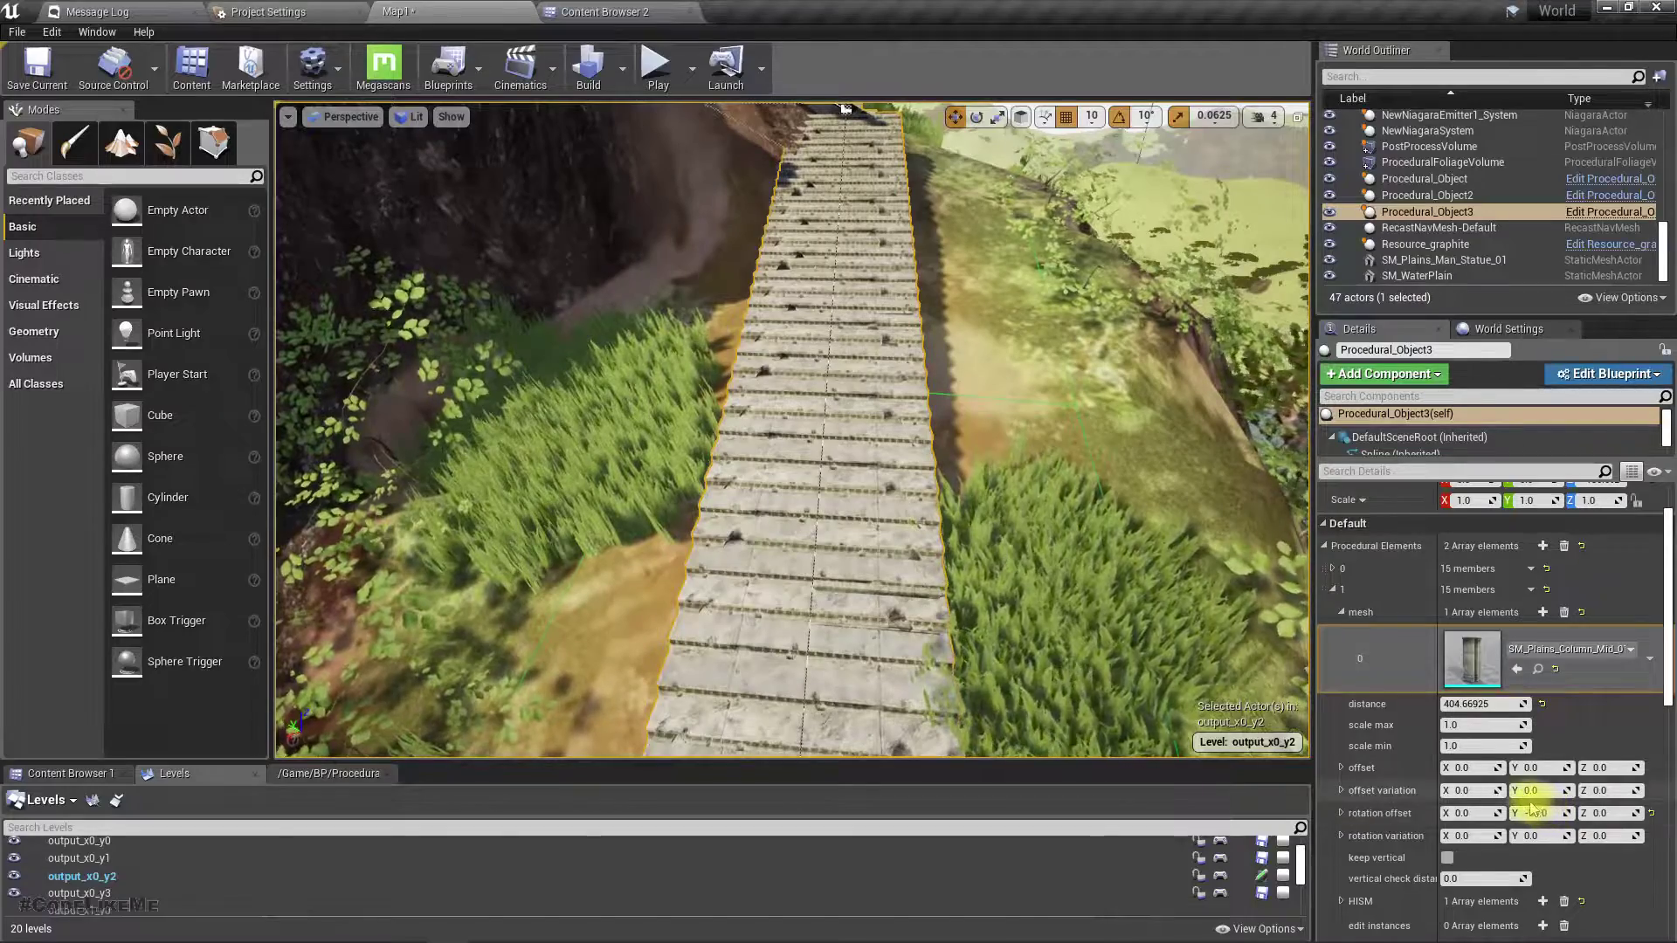
scroll(1538, 808, "down", 3)
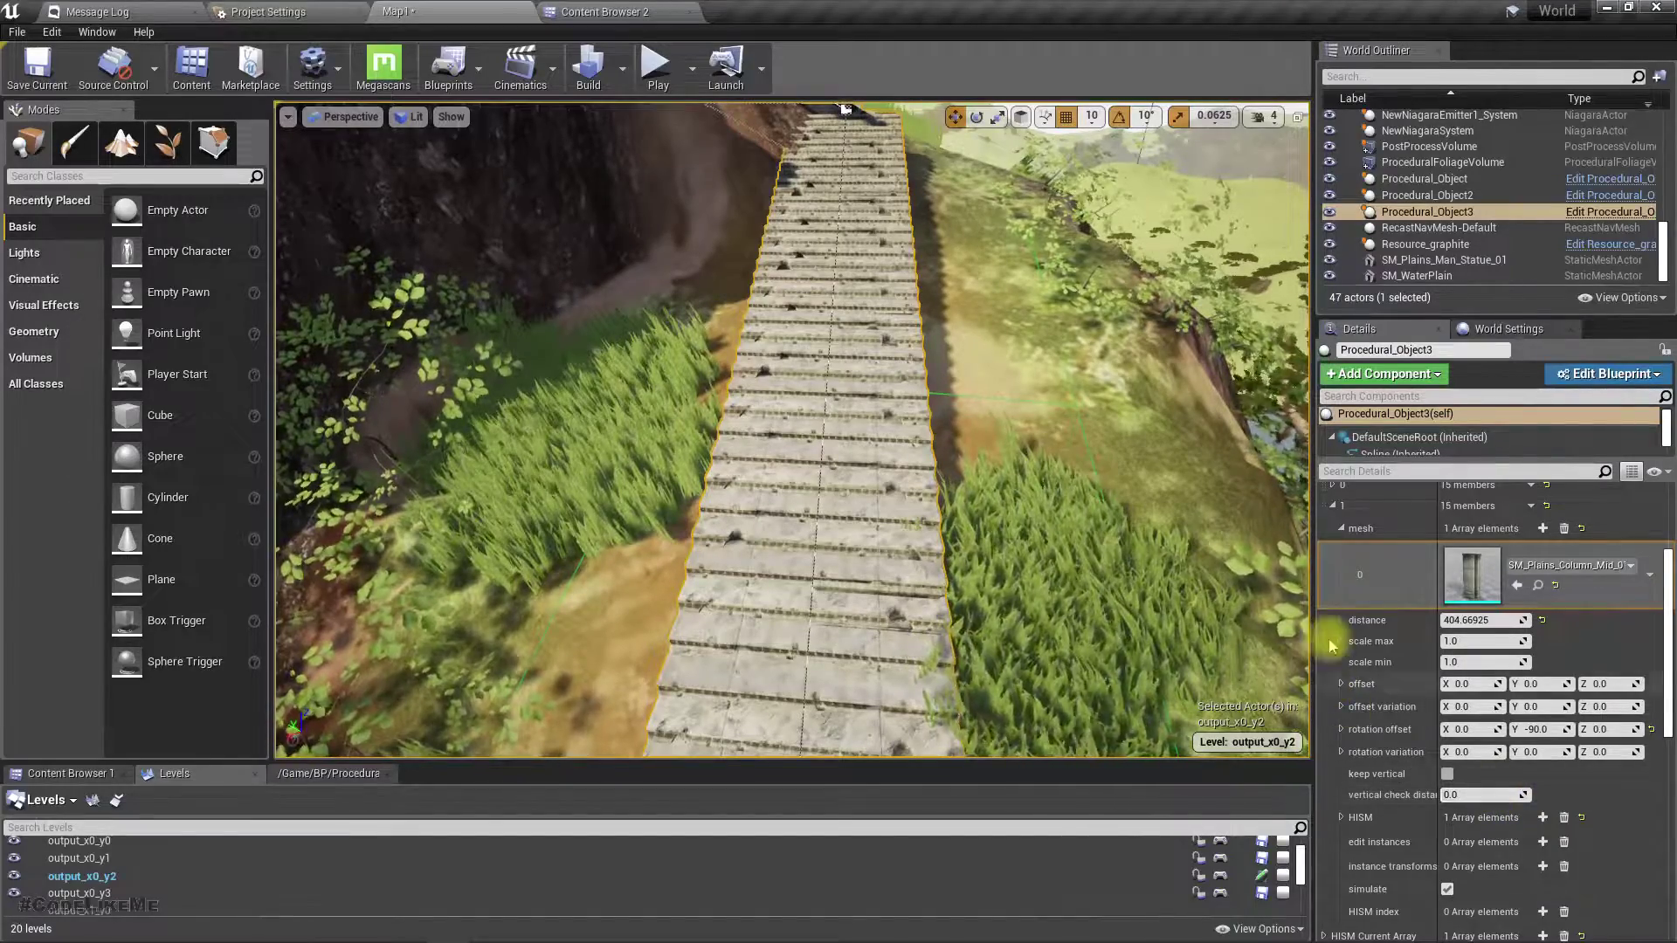
left_click(1489, 641)
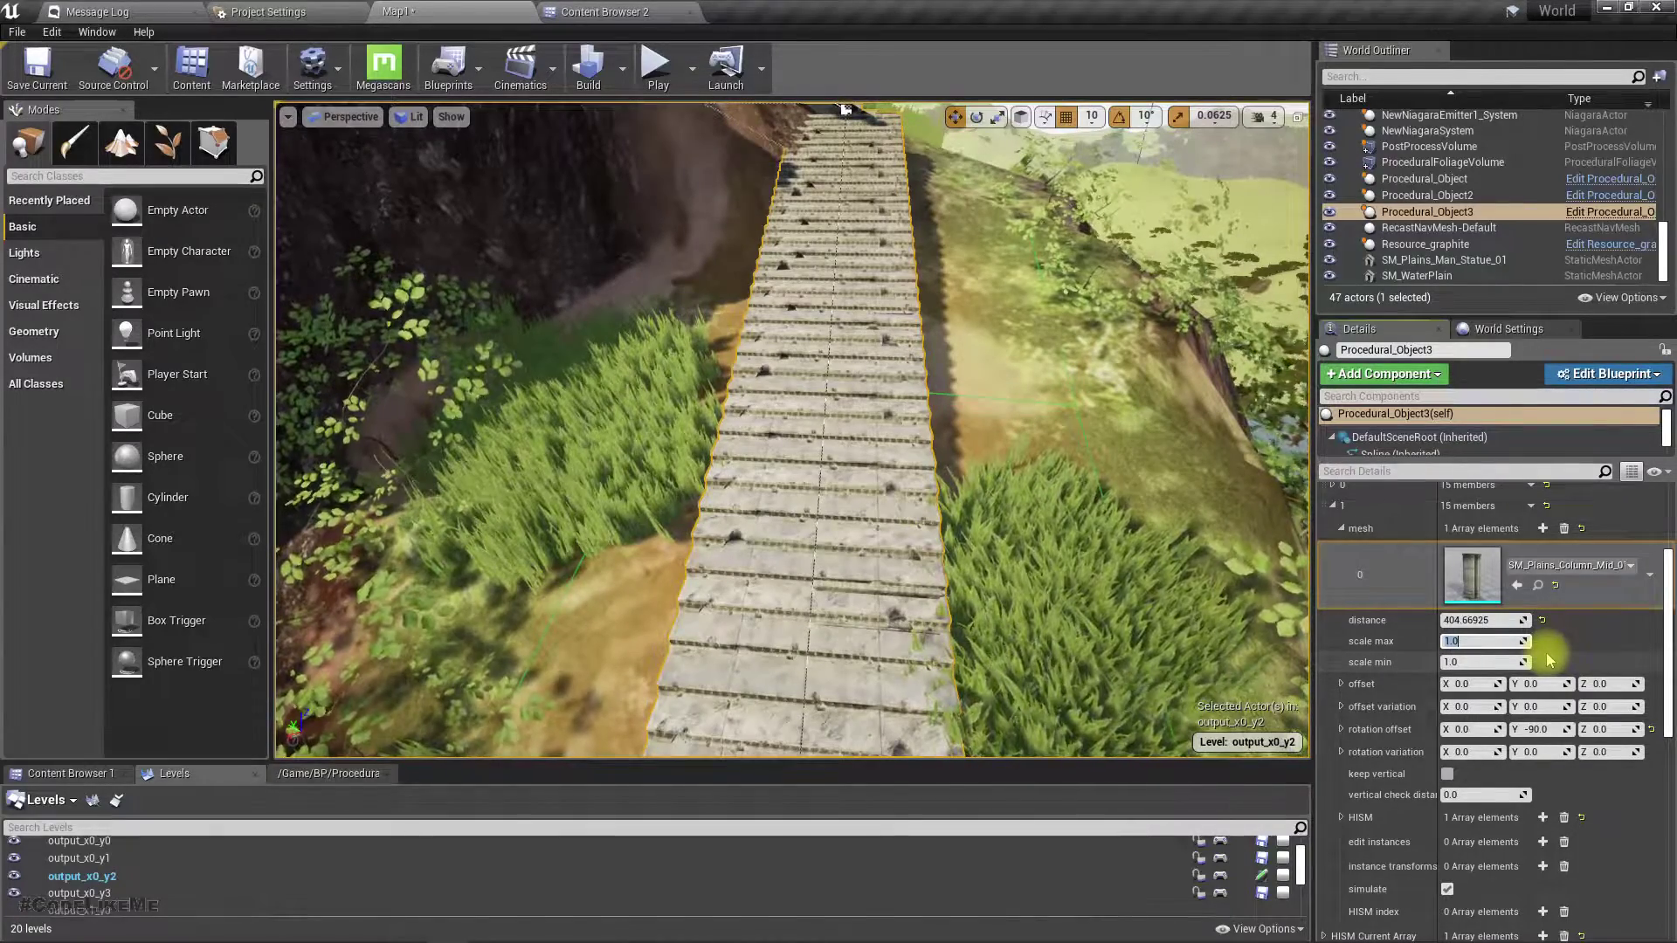
key("Return")
right_click_drag(948, 406, 1030, 472)
right_click_drag(742, 384, 739, 381)
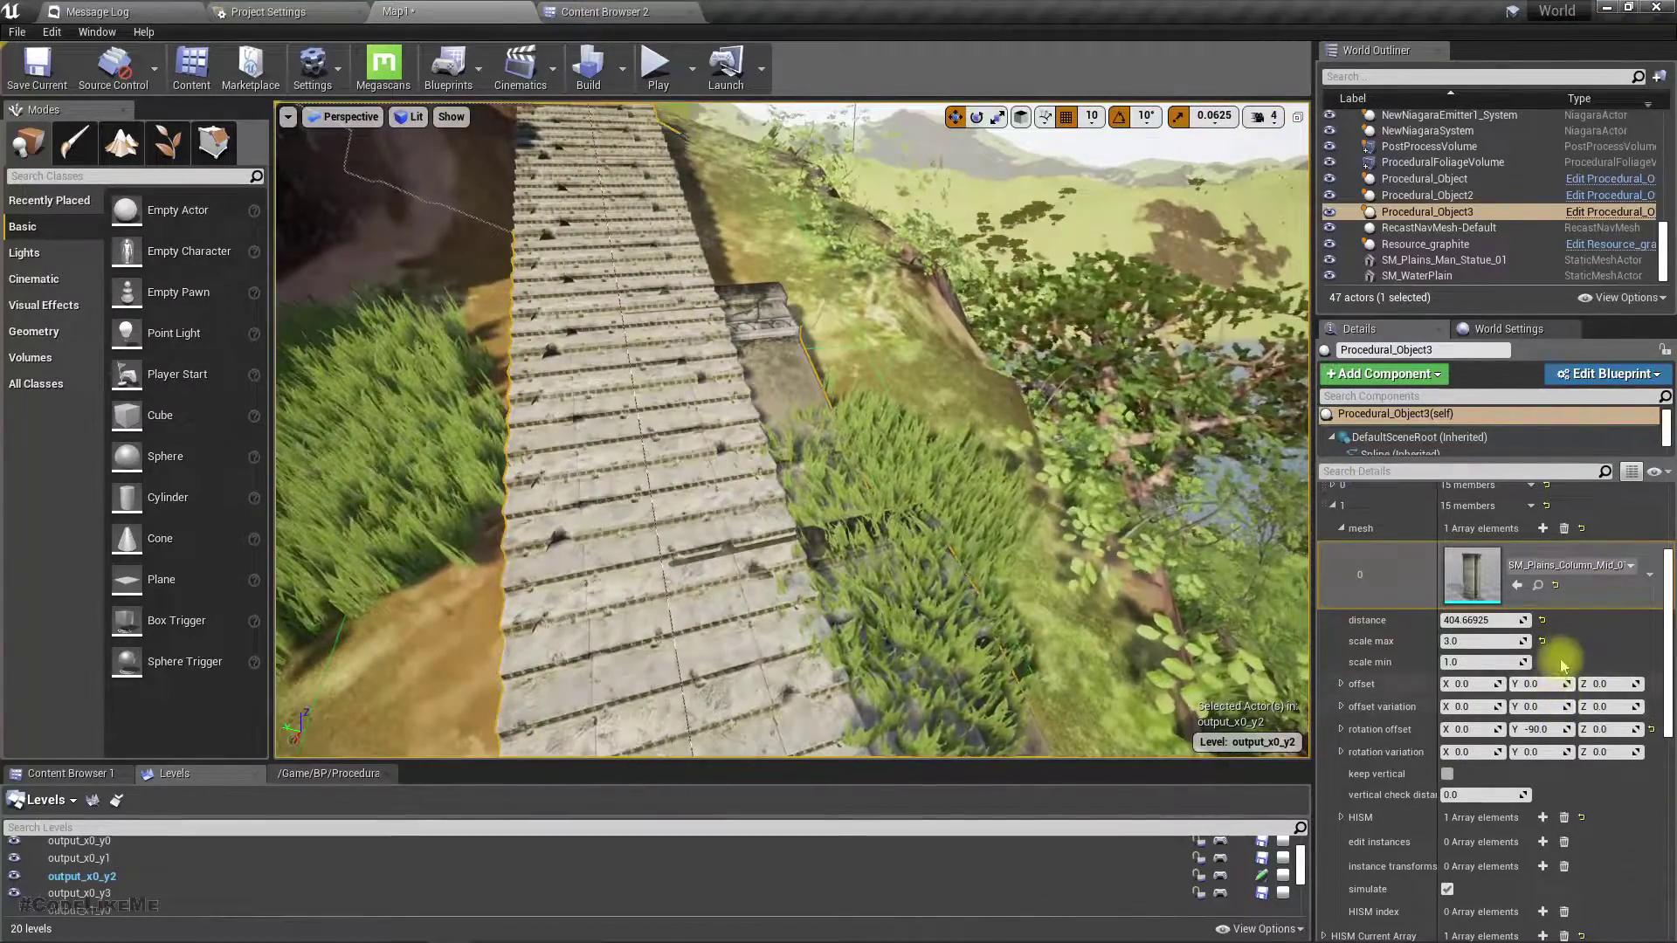
Place an SM_Plains_Column_Mid_01 mesh from the content library on the steps and rotate it about its vertical axis
left_click(1538, 586)
left_click_drag(1394, 524, 738, 524)
right_click_drag(847, 563, 794, 558)
key("e")
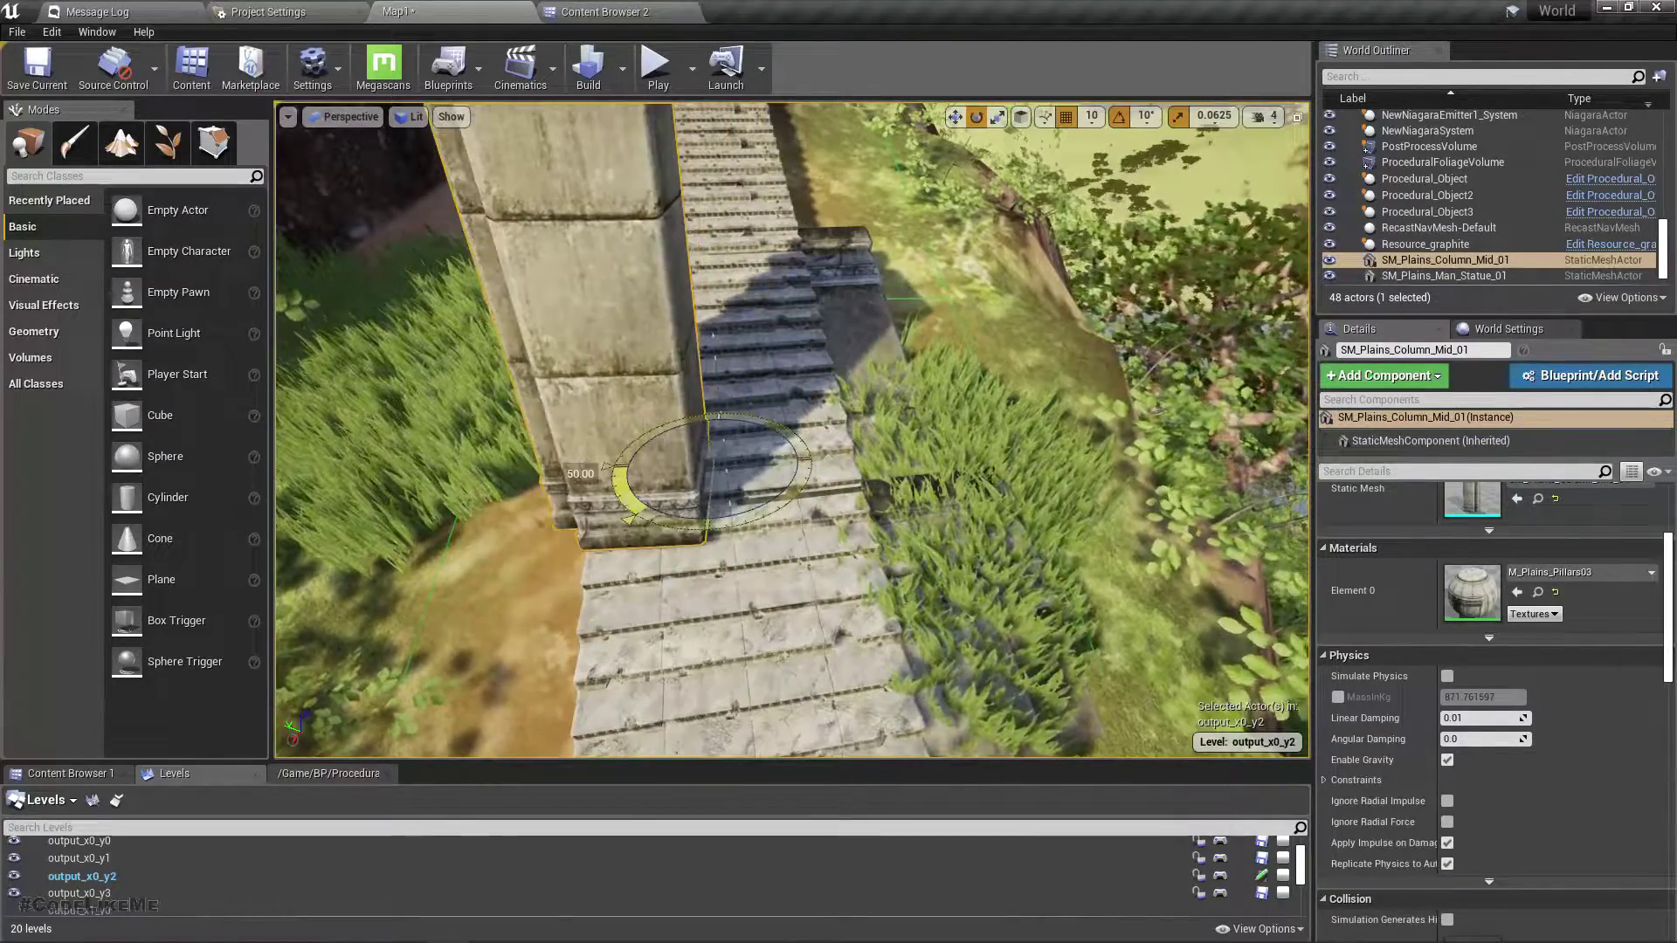
mouse_move(1024, 469)
right_mouse_down()
mouse_move(1102, 469)
mouse_move(1024, 469)
right_mouse_up()
key("a")
Turn off rotation snapping and adjust the standing column's fit and position across the steps
left_click(1118, 120)
left_click_drag(732, 483, 660, 479)
right_click_drag(698, 447, 734, 444)
key("w")
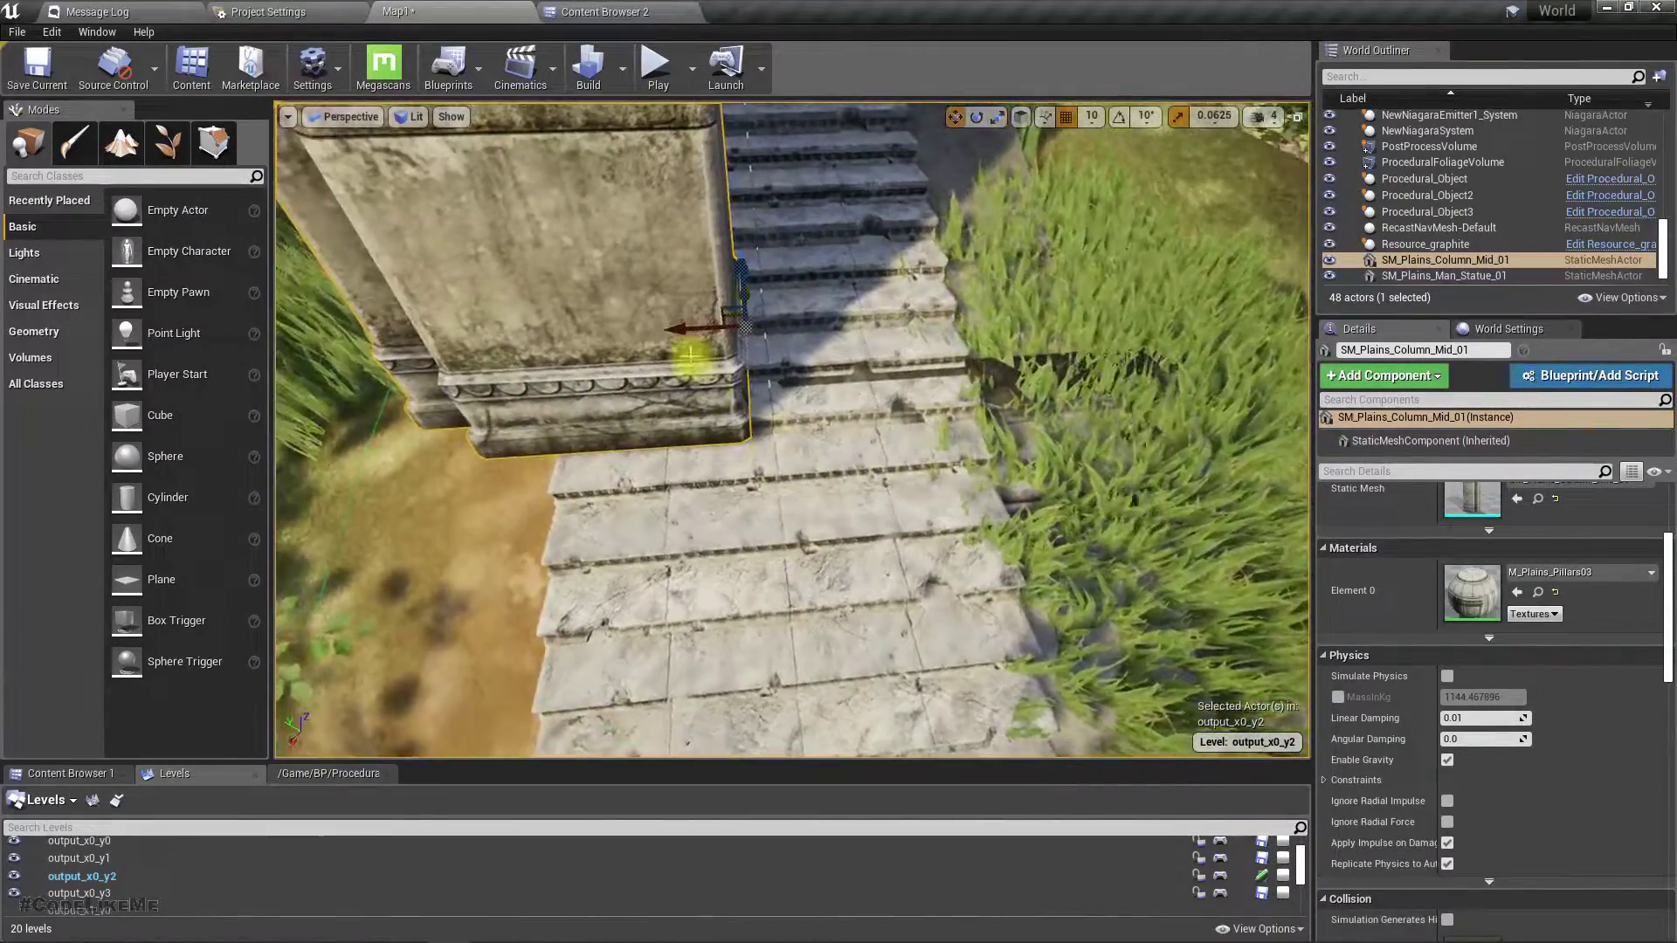
left_click_drag(683, 328, 764, 321)
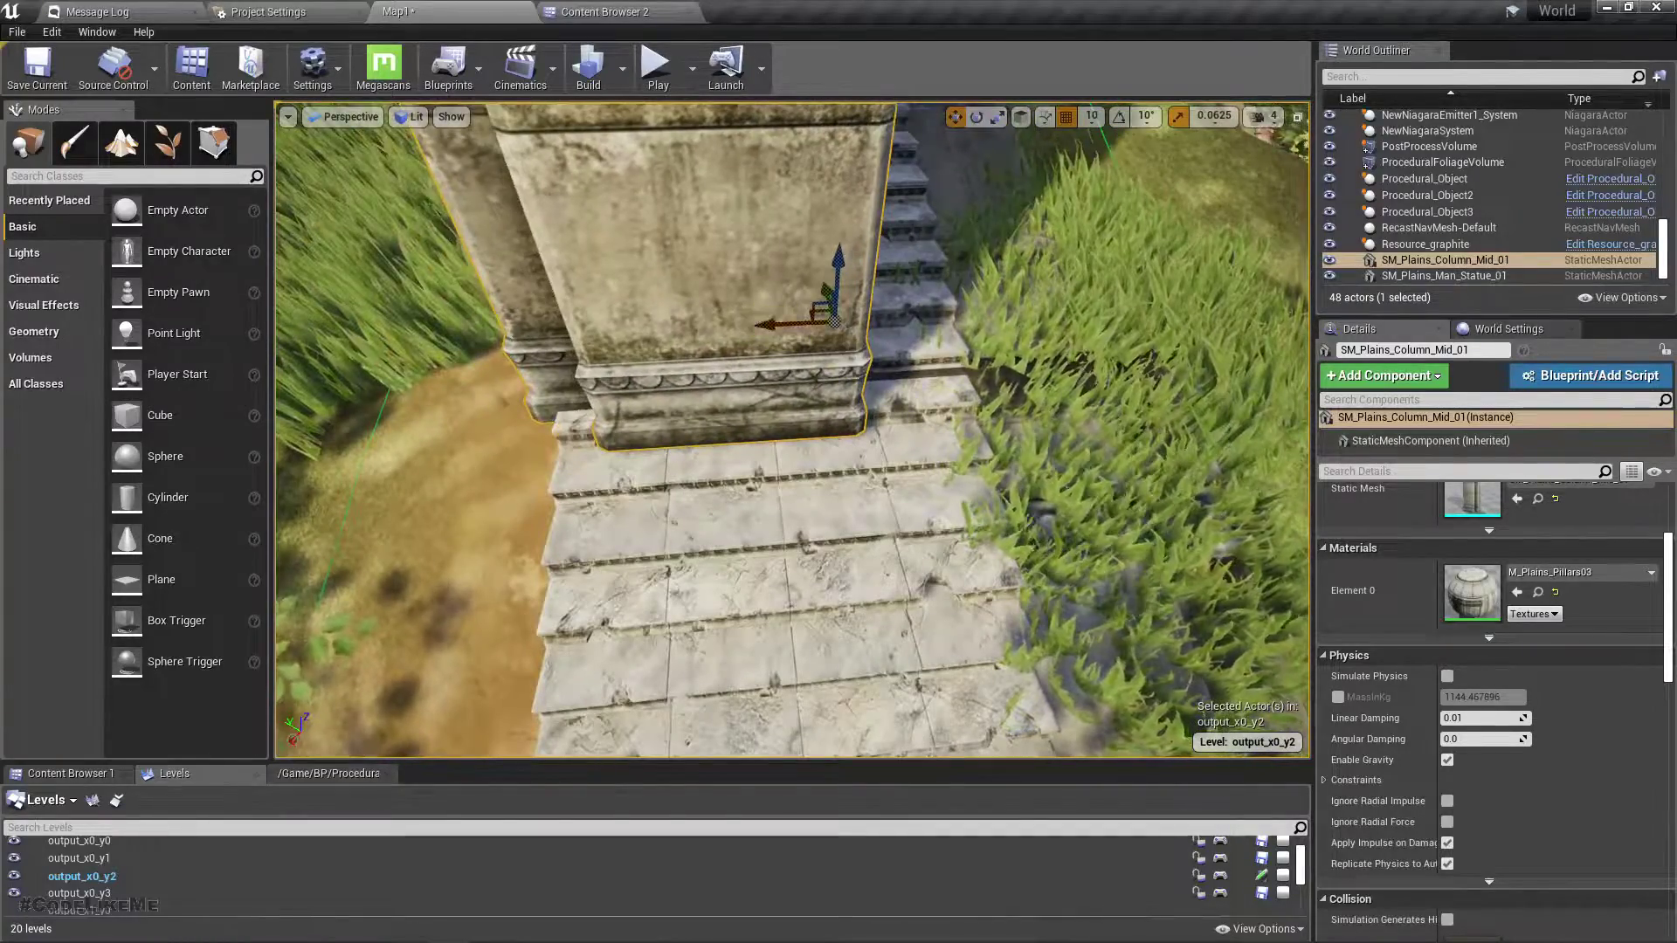
Rotate the standing column about 87 degrees around its vertical axis and move it to the side edge of the steps
right_click_drag(1012, 476, 966, 389)
left_click_drag(944, 633, 813, 634)
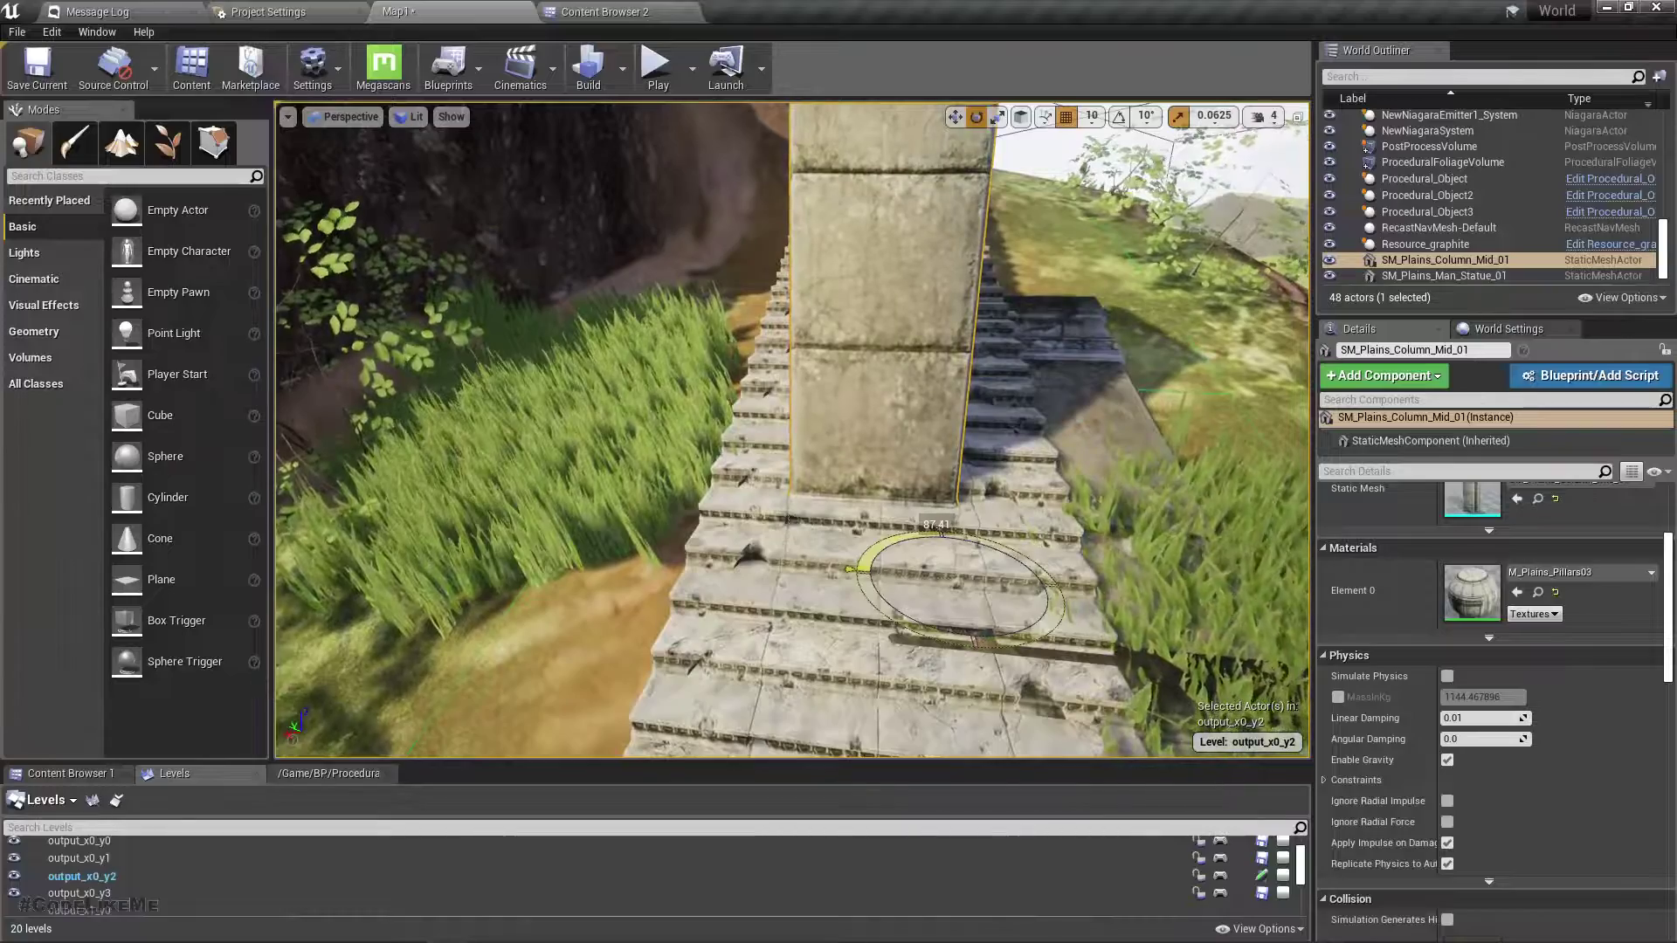
right_click_drag(861, 557, 904, 602)
key("w")
key("s")
key("w")
left_click_drag(924, 446, 991, 426)
right_click_drag(925, 452, 882, 463)
key("s")
key("w")
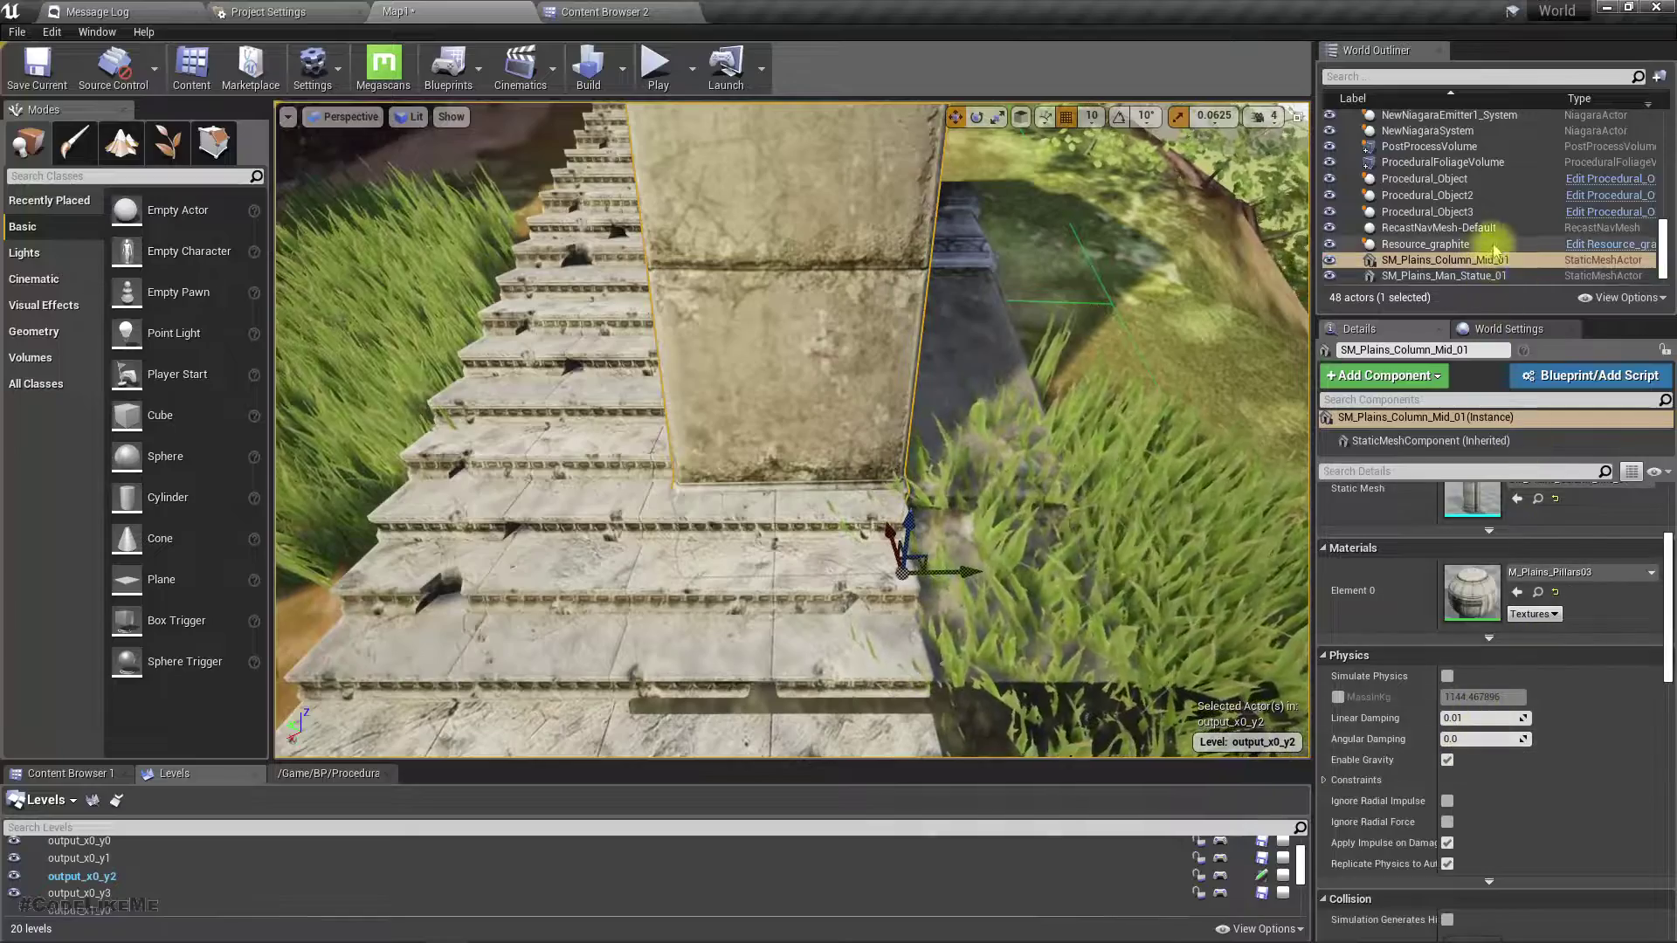
Scale the standing column to 1.5125 along X and 2.125 along Y to match the width of the steps
scroll(1523, 588, "up", 3)
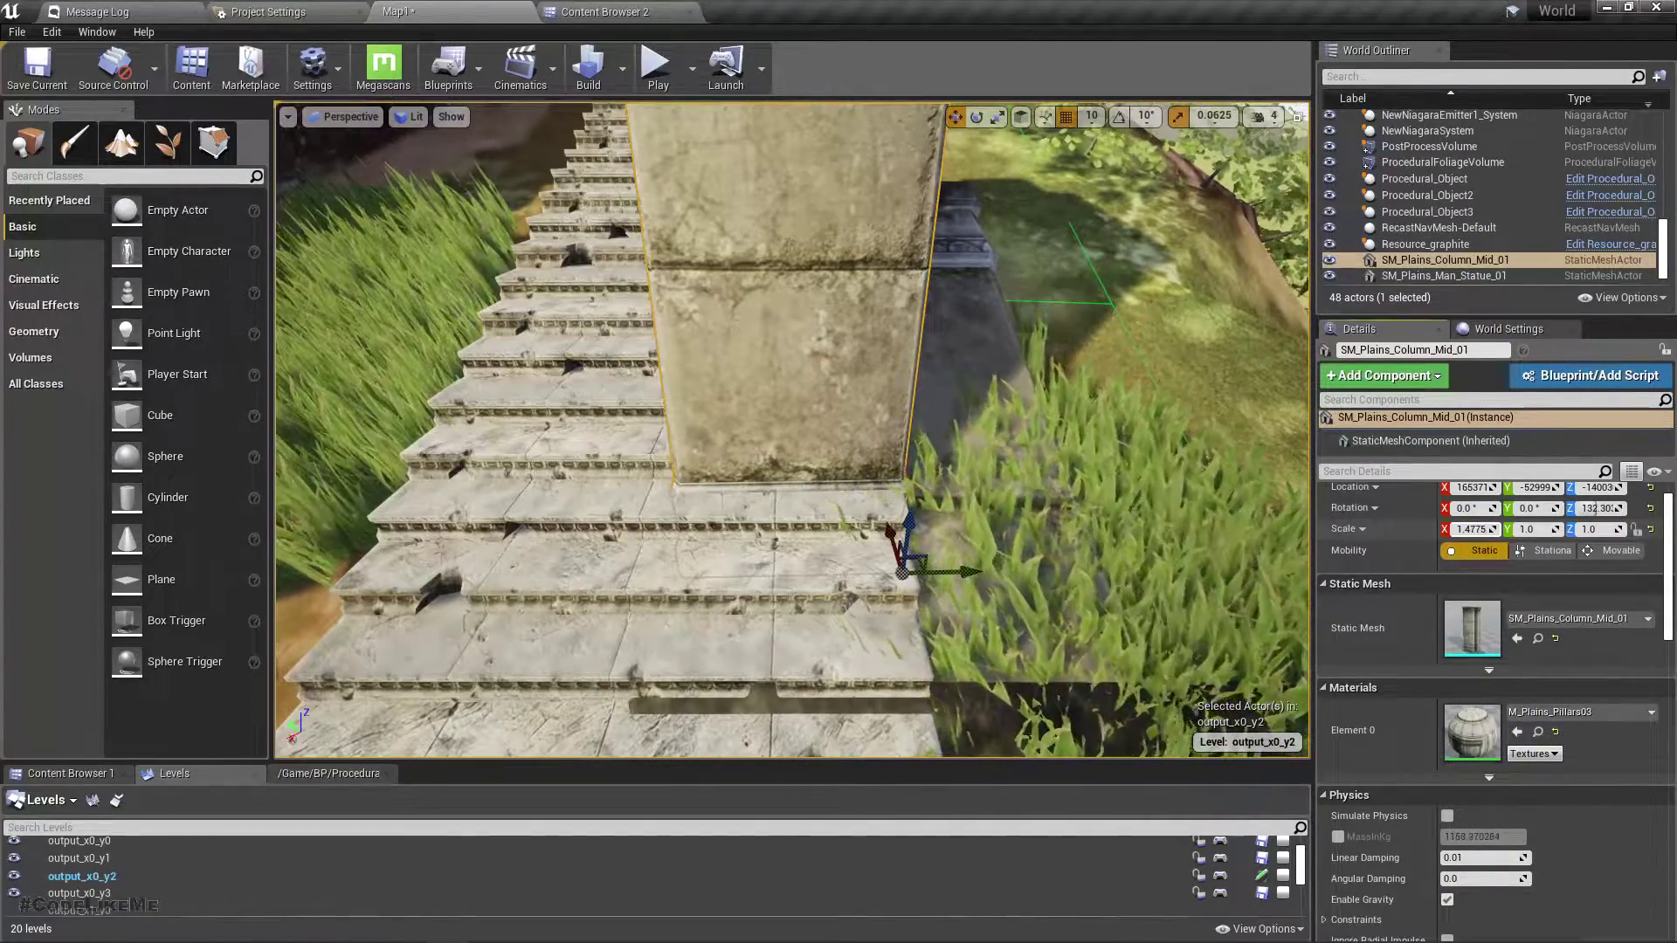
left_click(1474, 529)
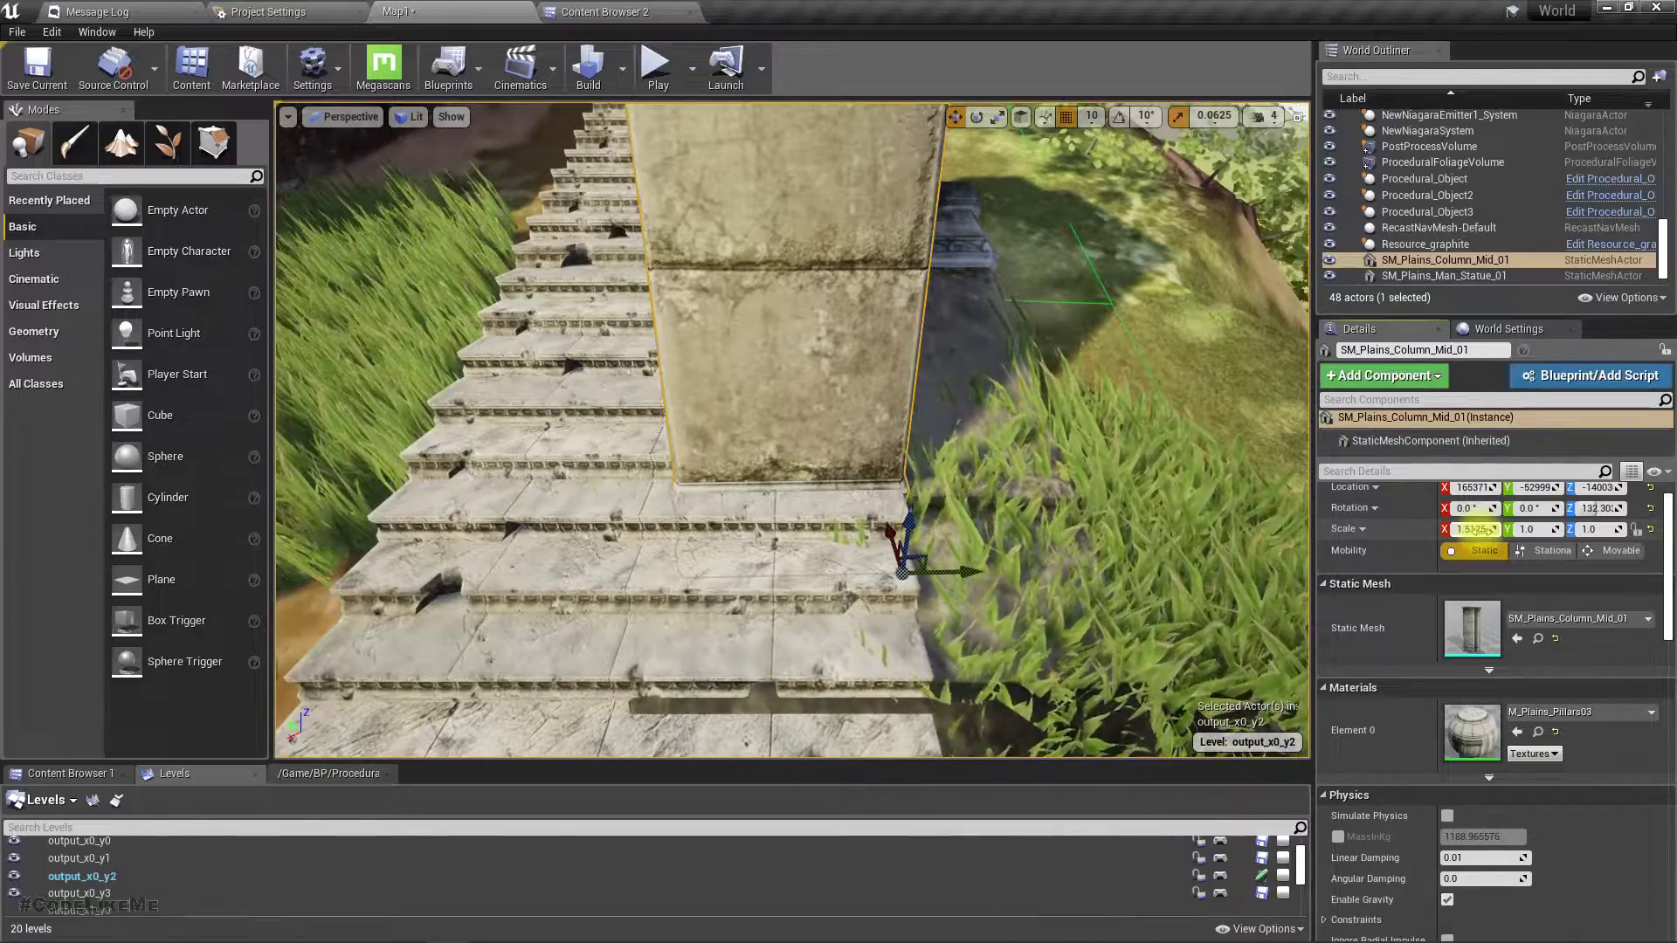
left_click(1124, 341)
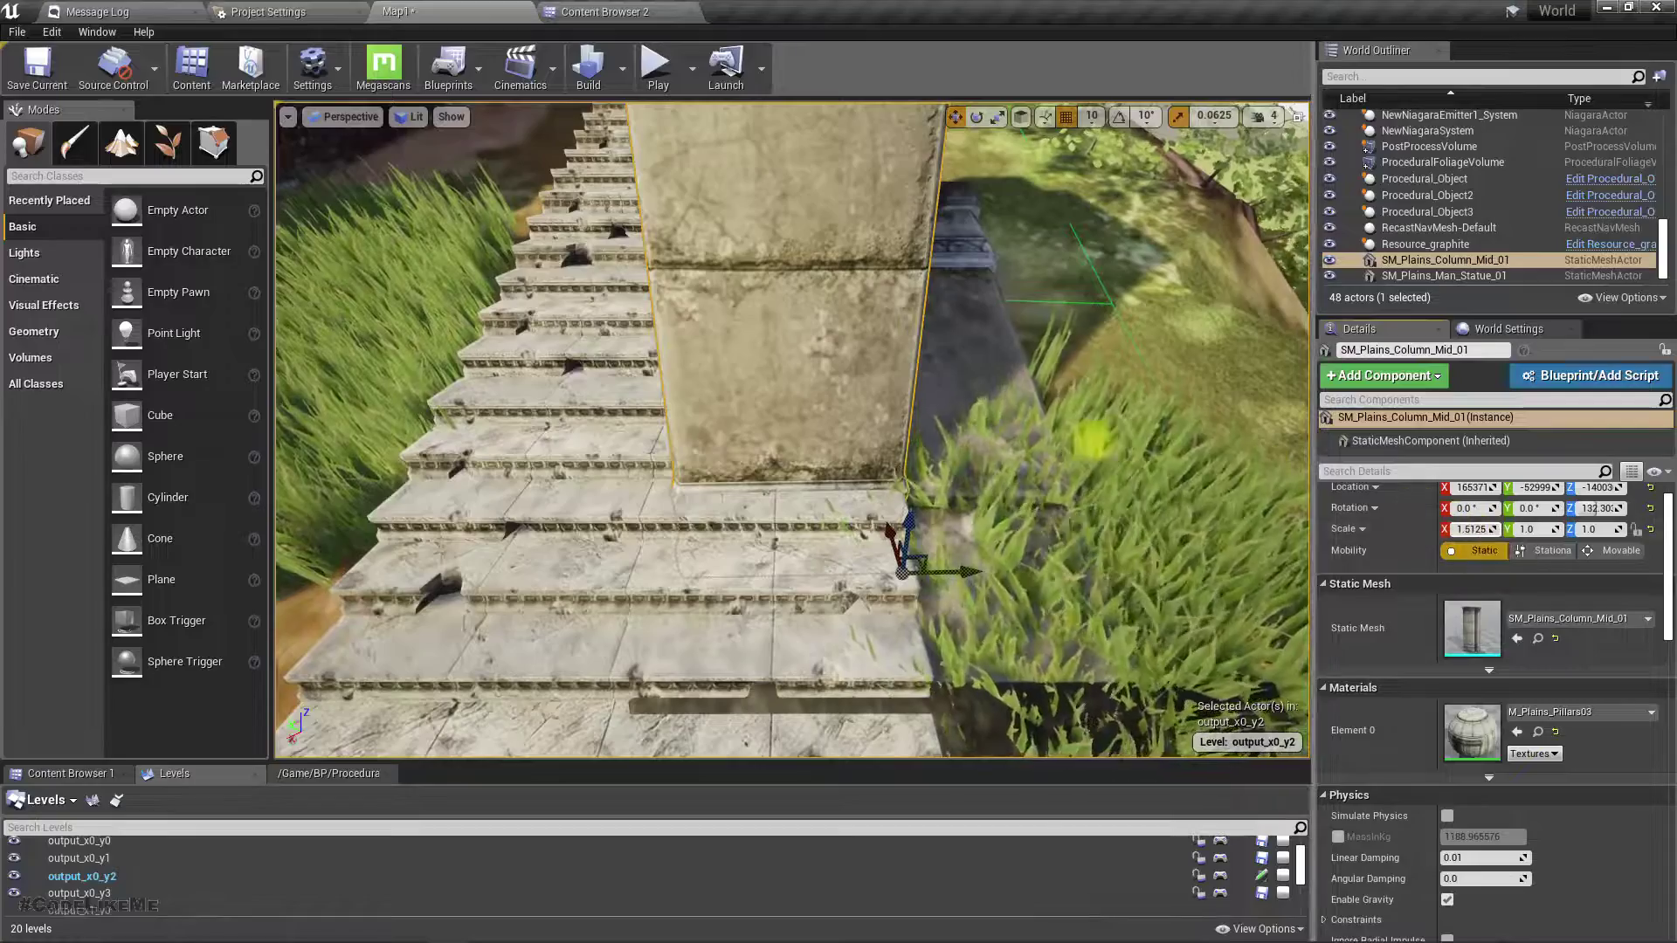
right_click_drag(906, 512, 919, 509)
left_click_drag(949, 561, 1005, 559)
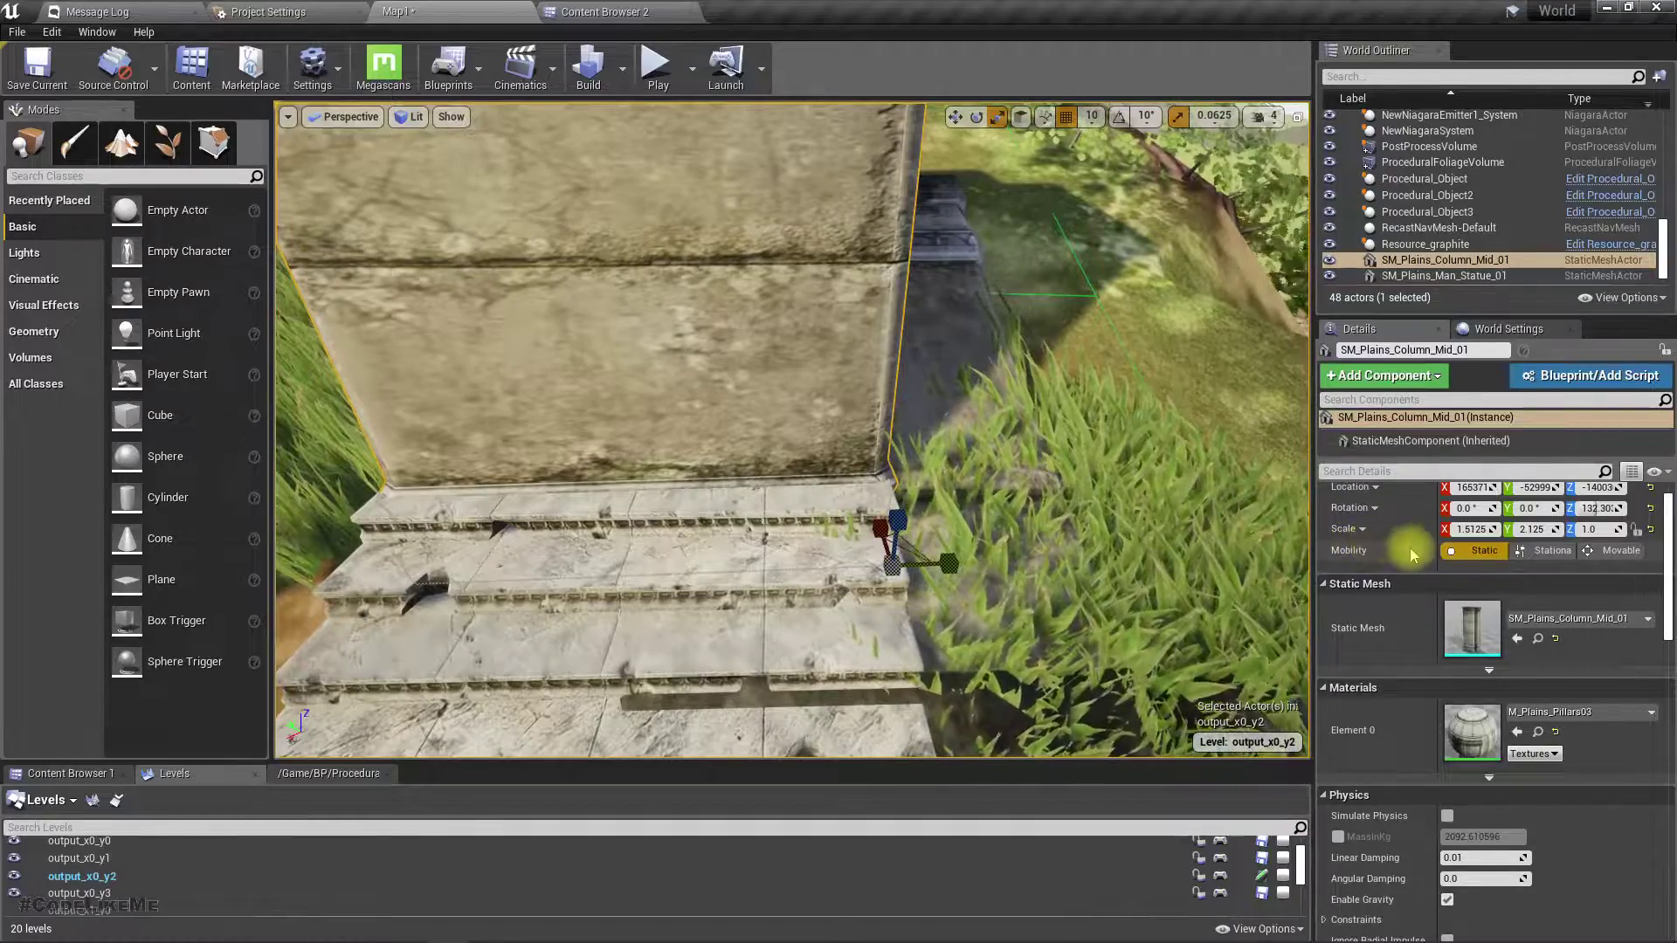
left_click_drag(955, 565, 955, 565)
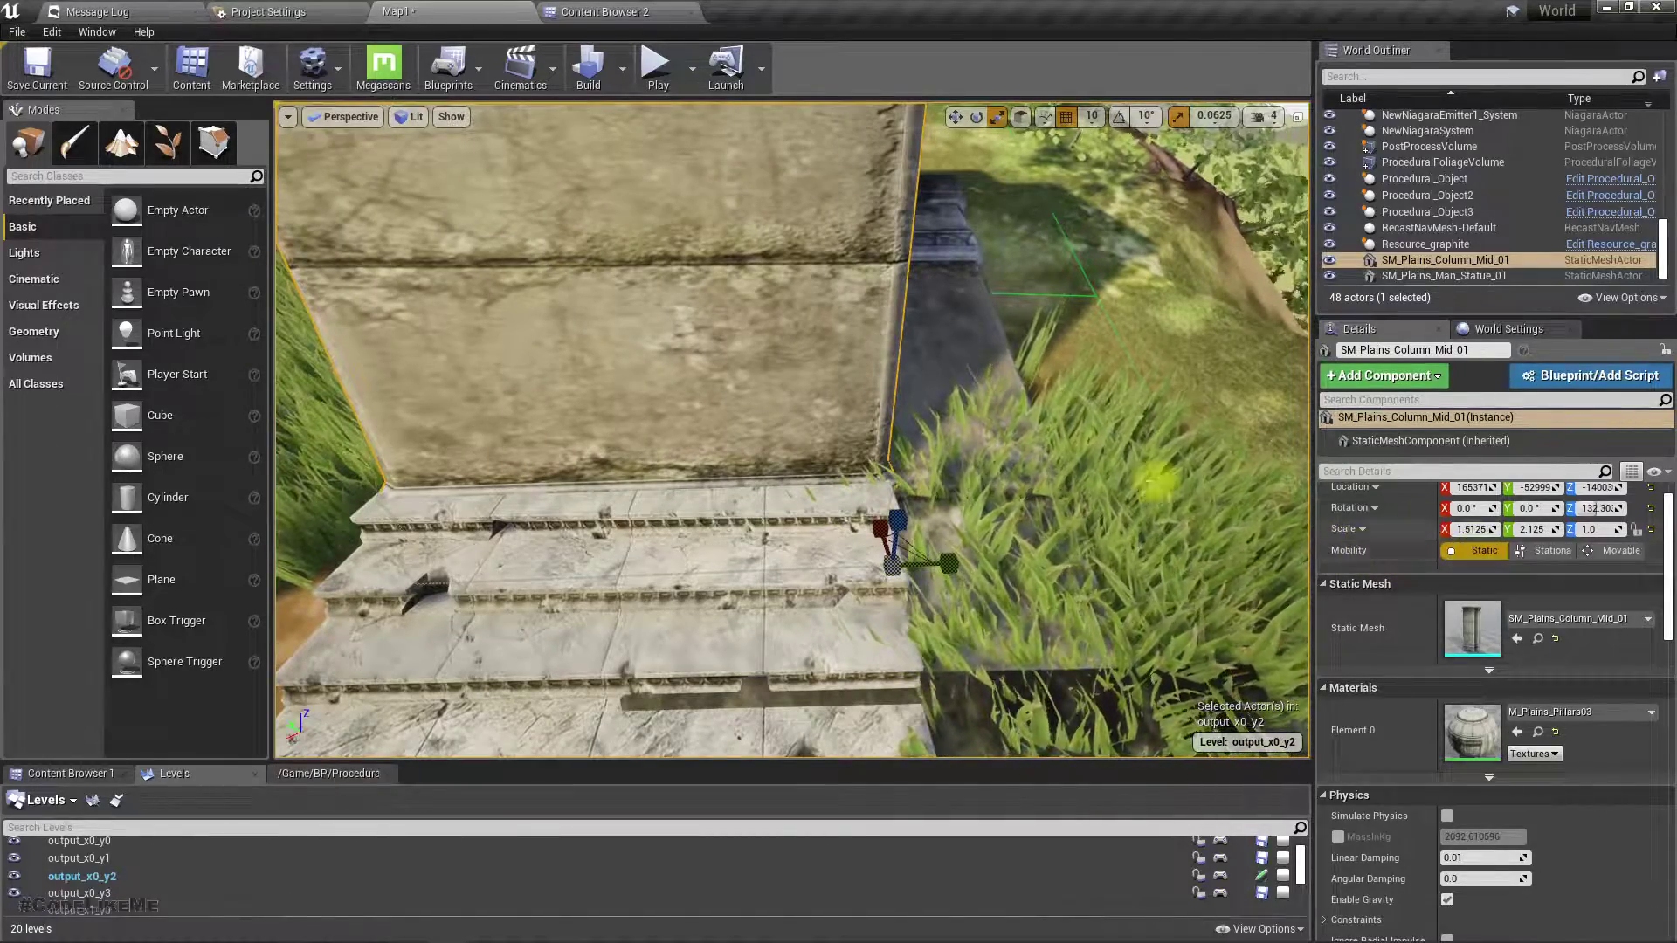
Check the scaled column against the stairs' width and delete it from the level
mouse_move(834, 464)
right_mouse_down()
mouse_move(860, 441)
mouse_move(821, 450)
right_mouse_up()
right_click_drag(655, 450, 673, 441)
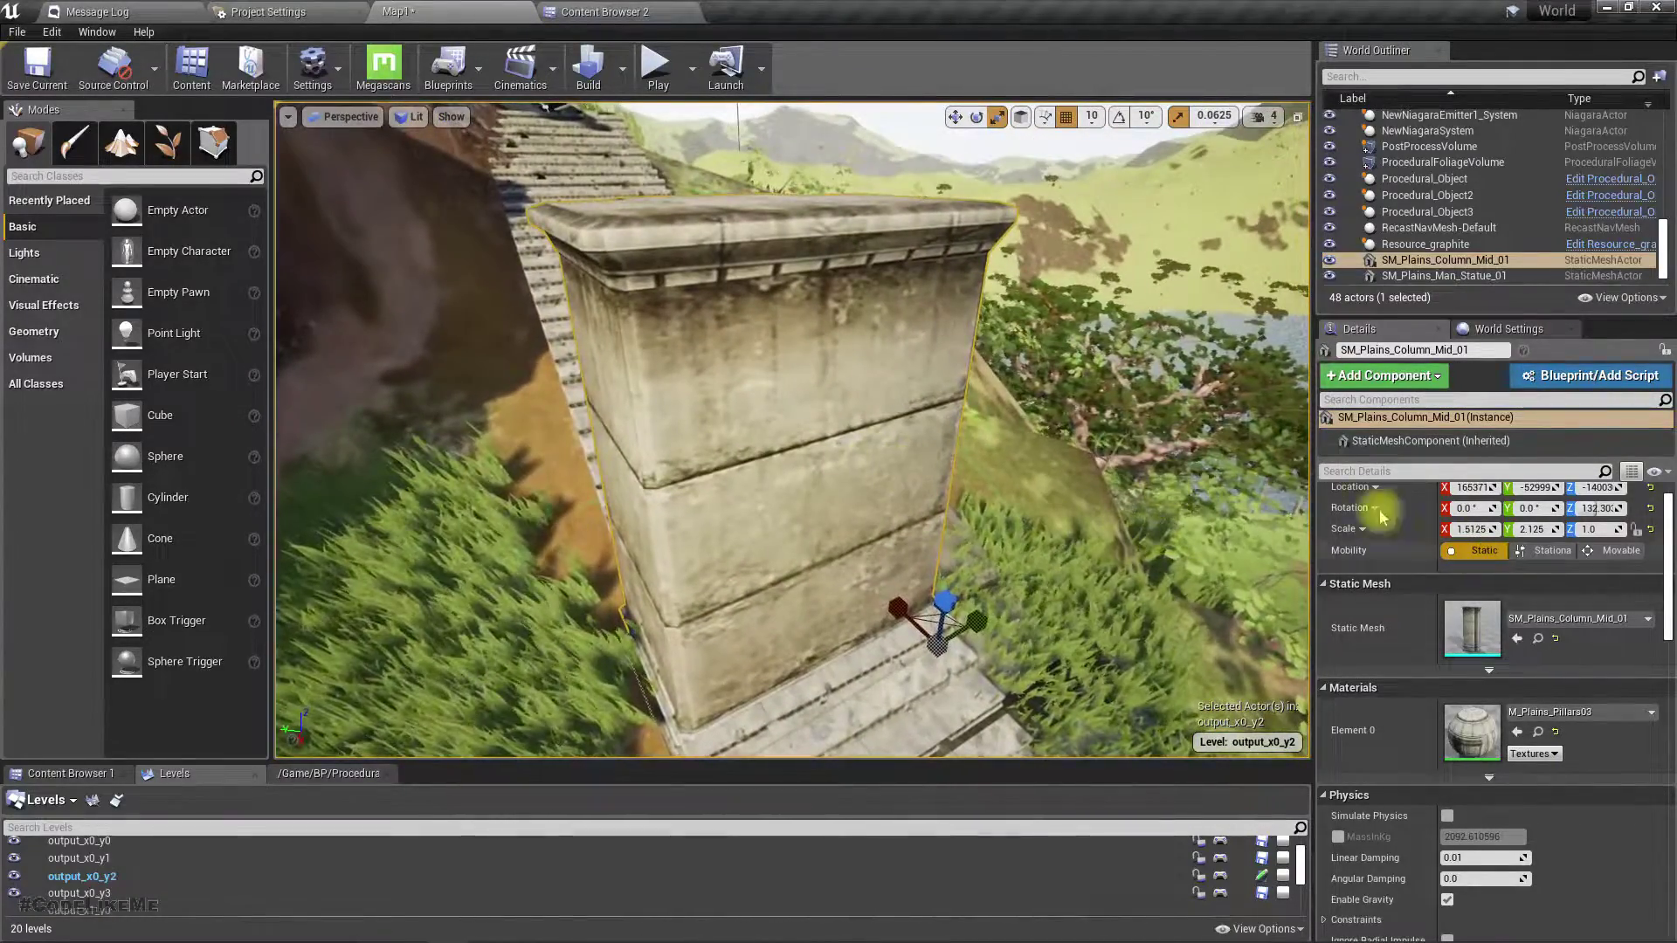
key("Delete")
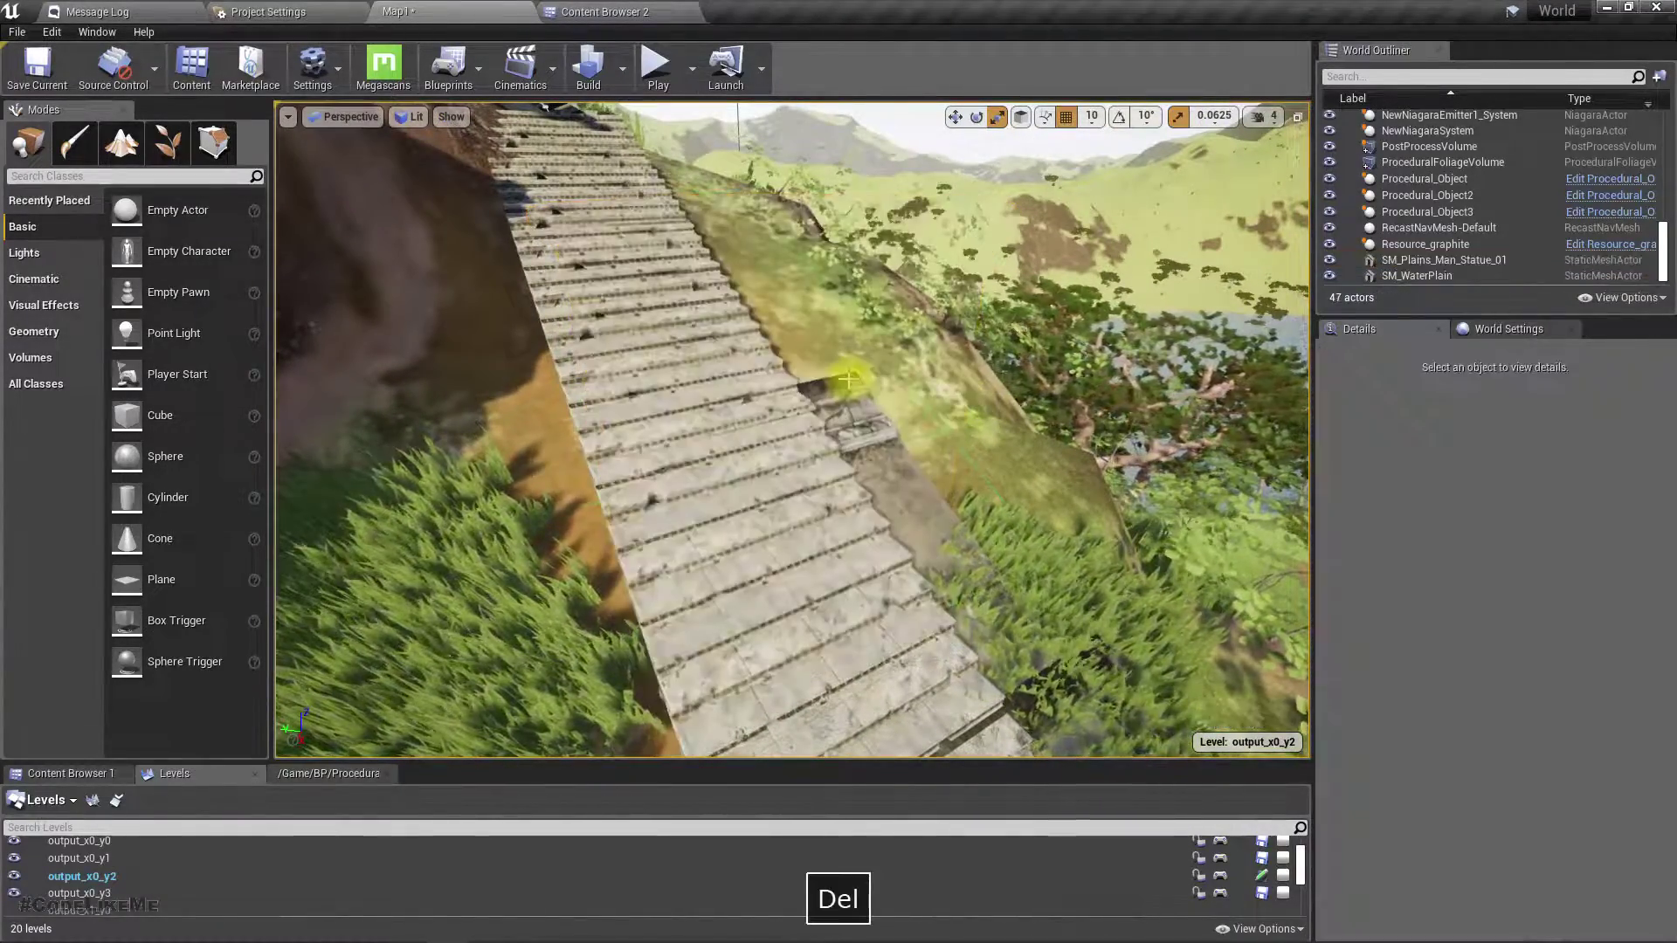
Select Procedural_Object3 and set the column element's scale max and scale min to 2.125
left_click(856, 385)
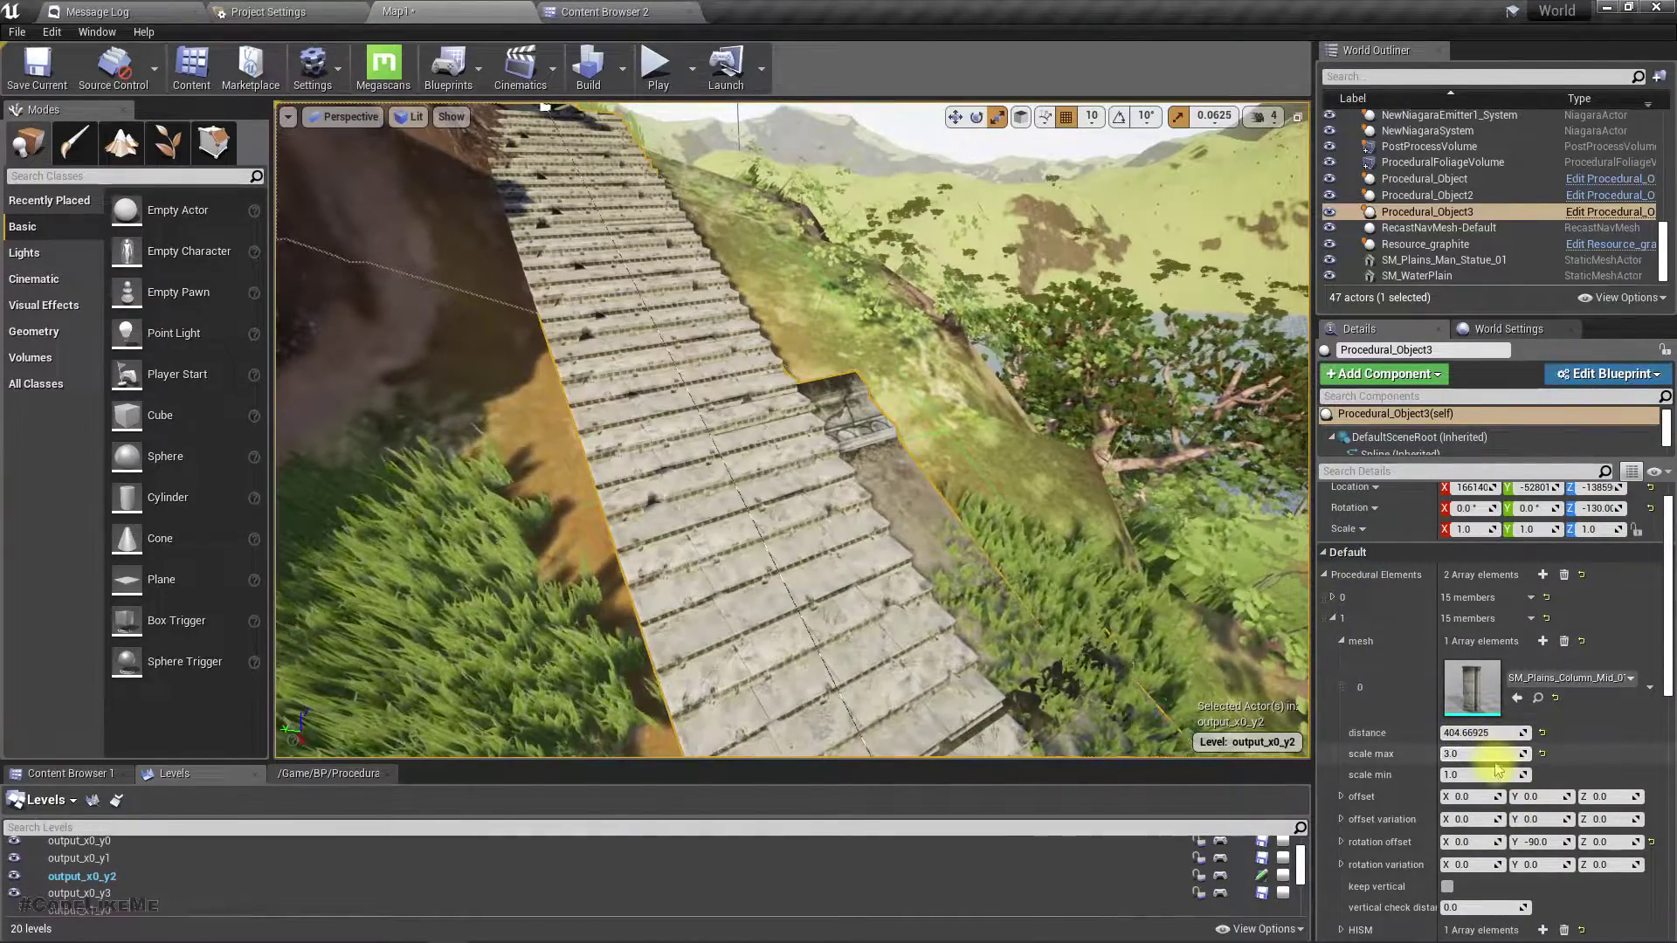
type("2.125")
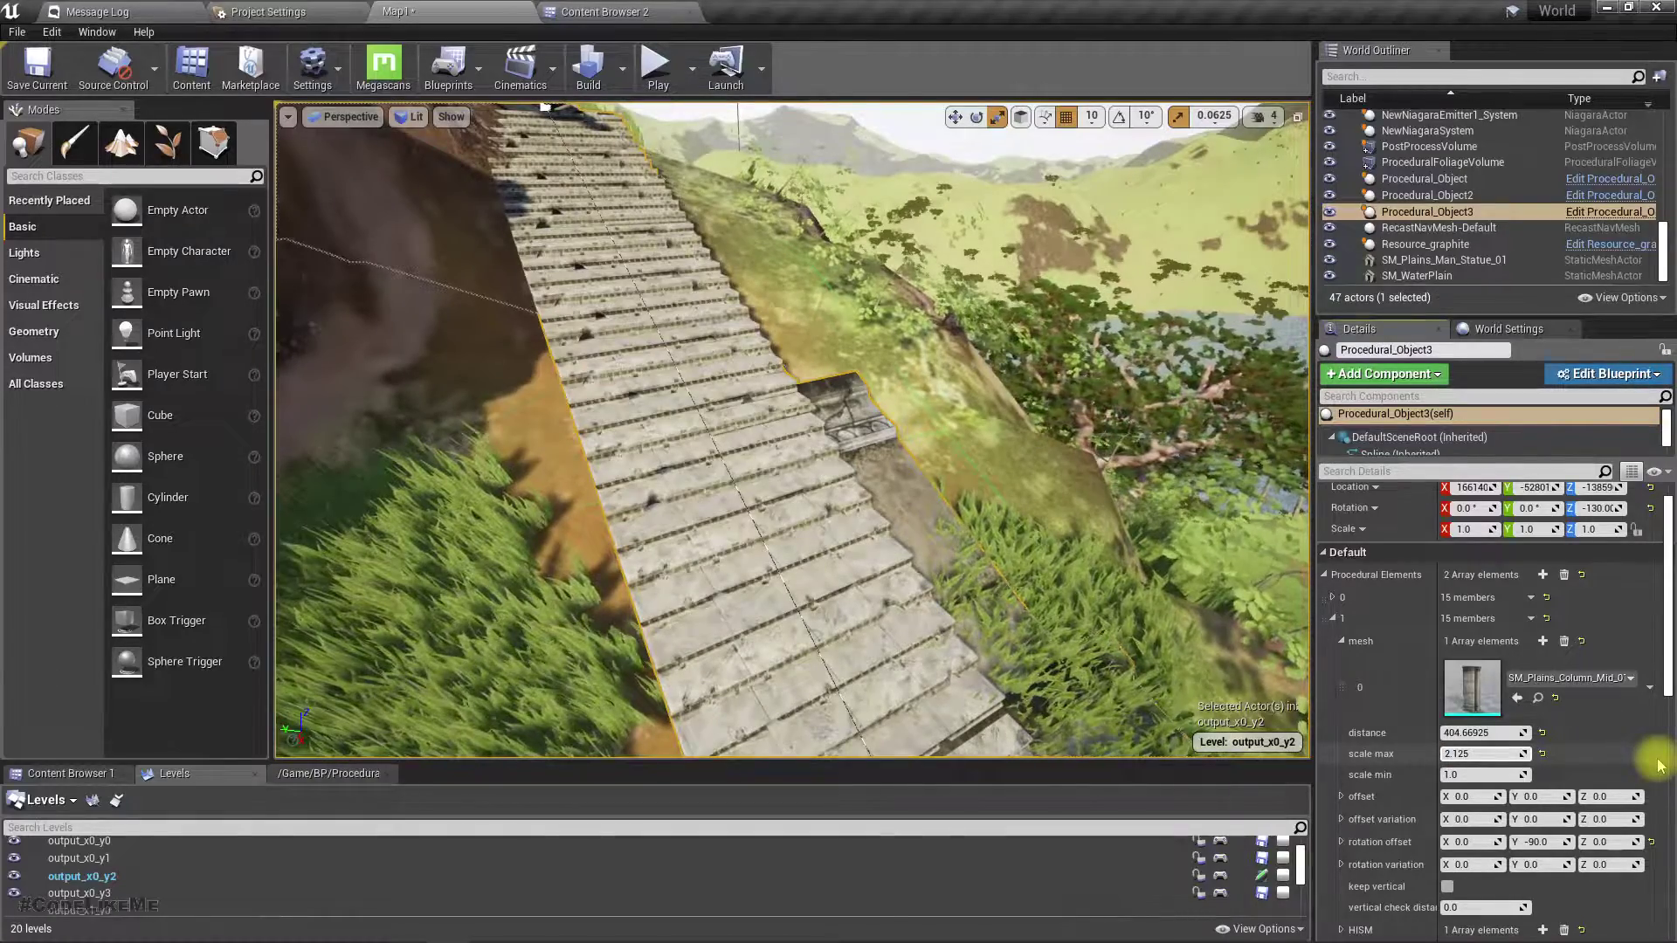
key("Tab")
type("2")
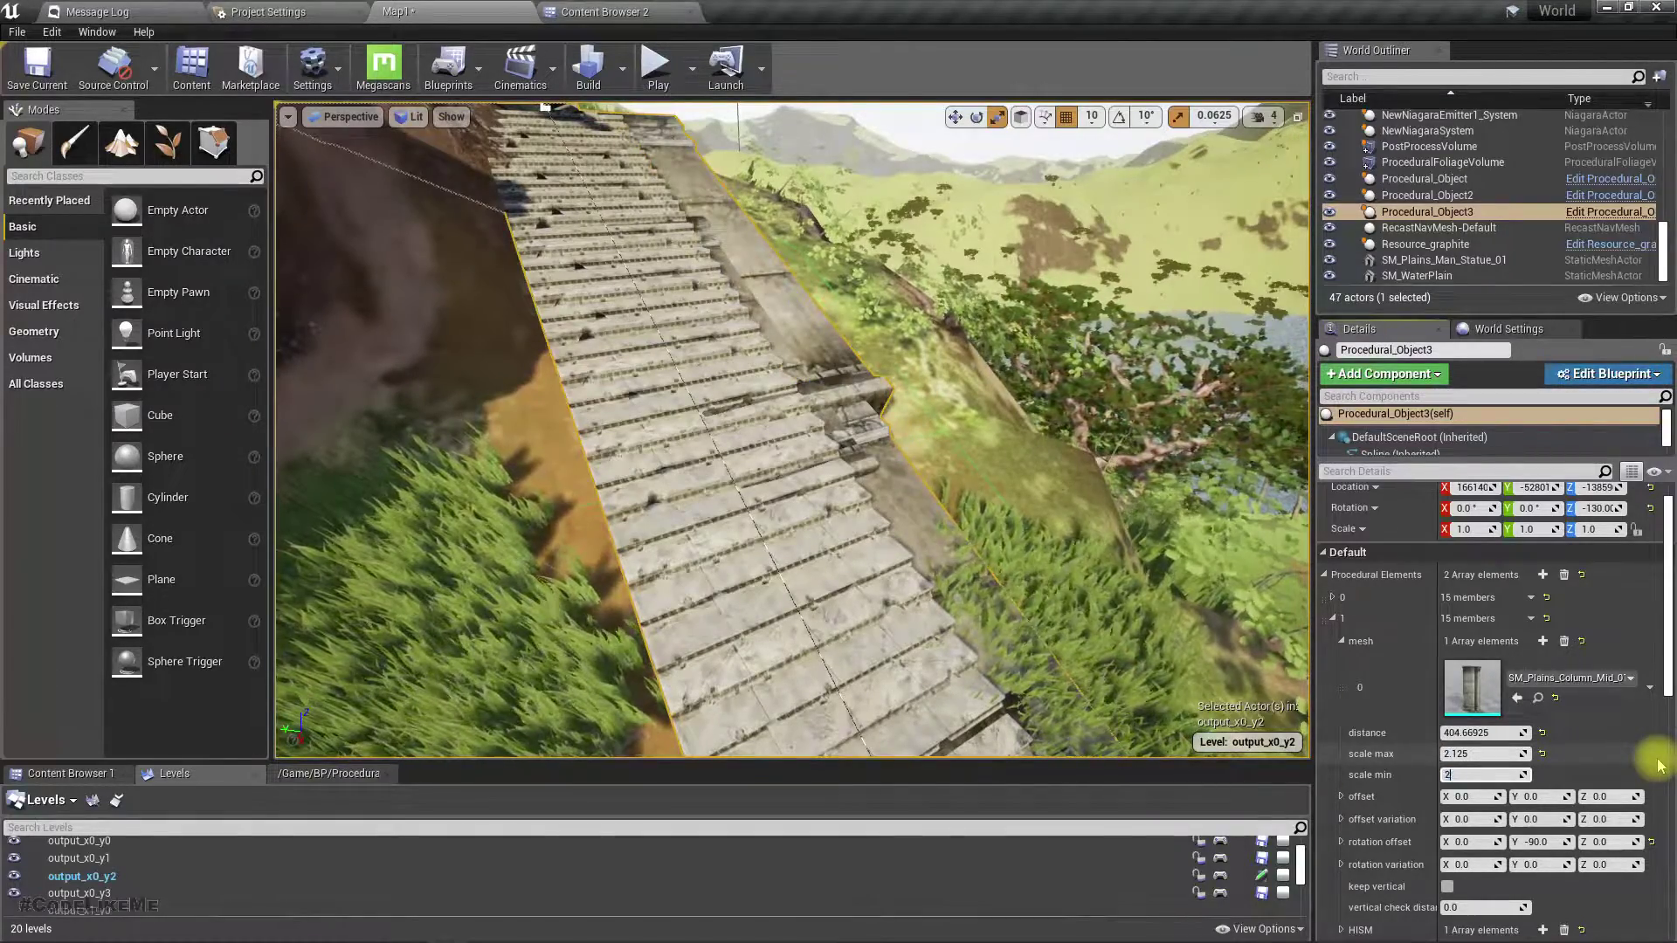
type(".125")
key("Return")
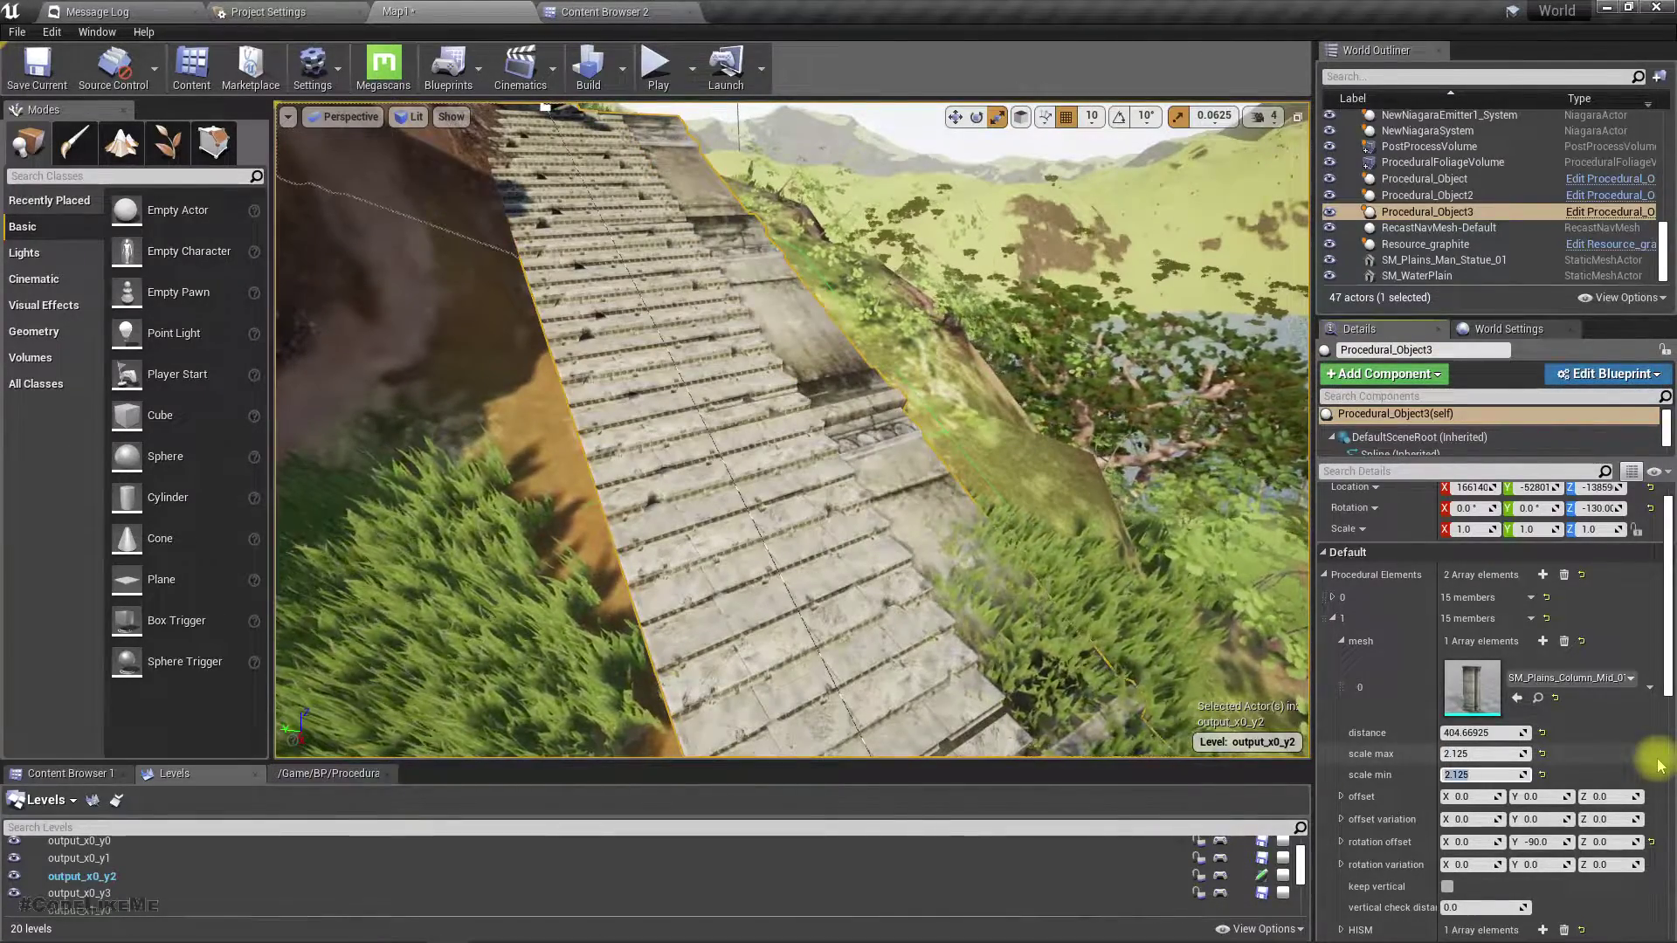
Shift the column element's Y offset to about 133.5 and check the columns beneath the steps
key("d")
right_click_drag(943, 442, 899, 434)
key("d")
key("a")
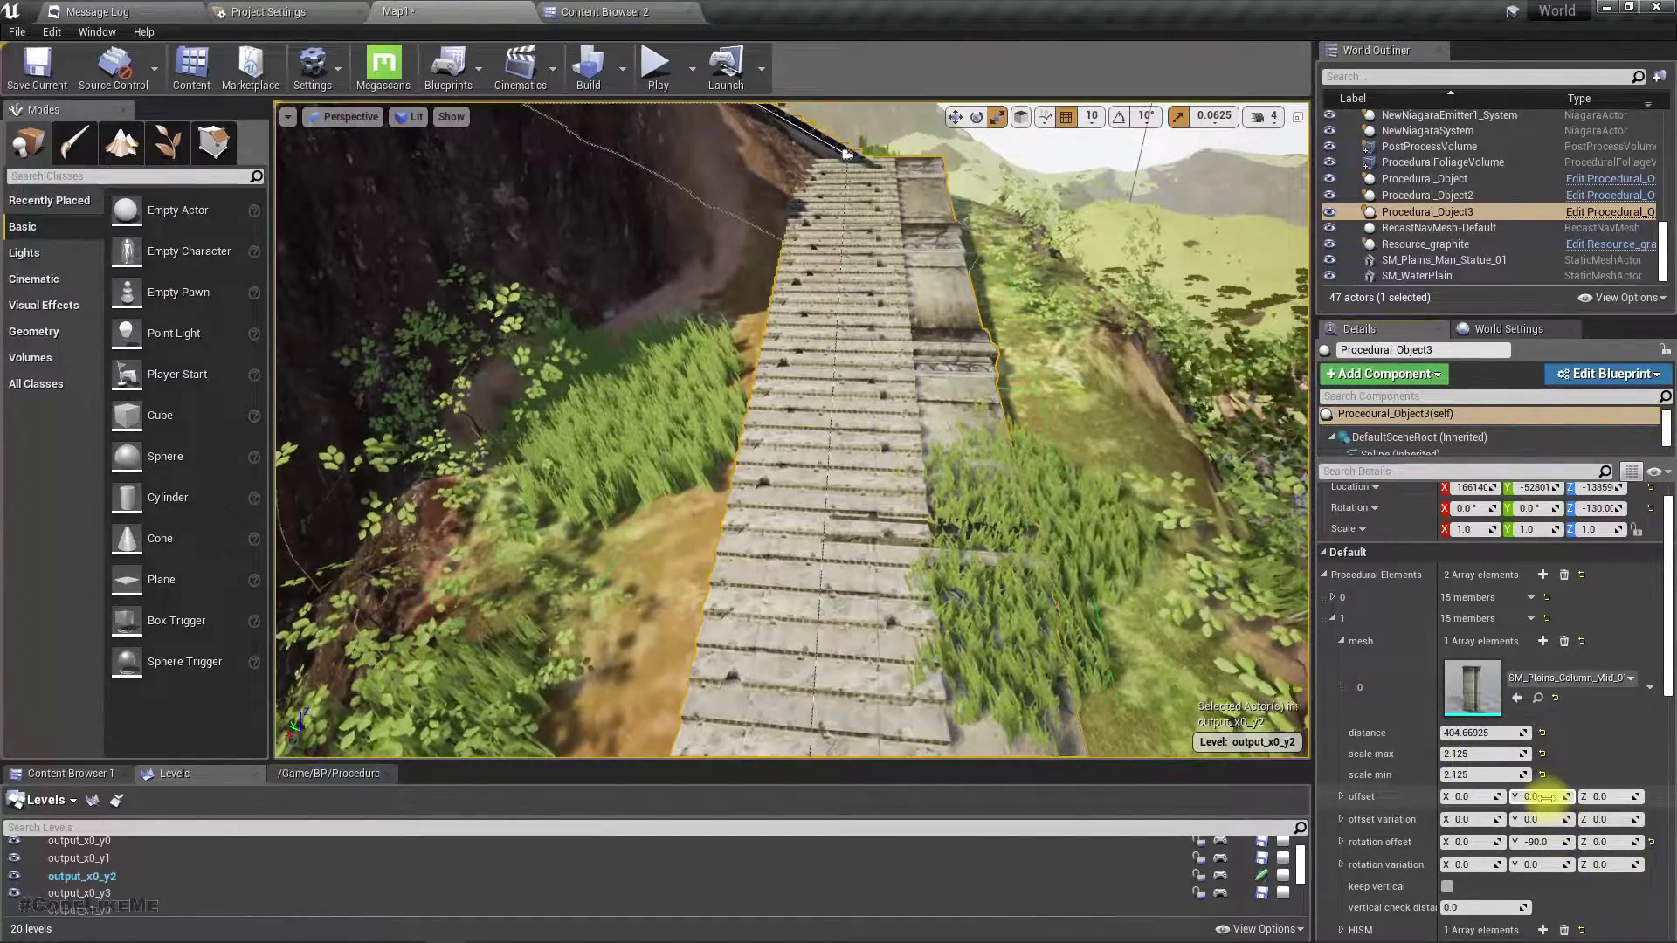
left_click_drag(1541, 796, 1574, 797)
key("d")
right_click_drag(987, 533, 1044, 599)
key("w")
key("a")
key("d")
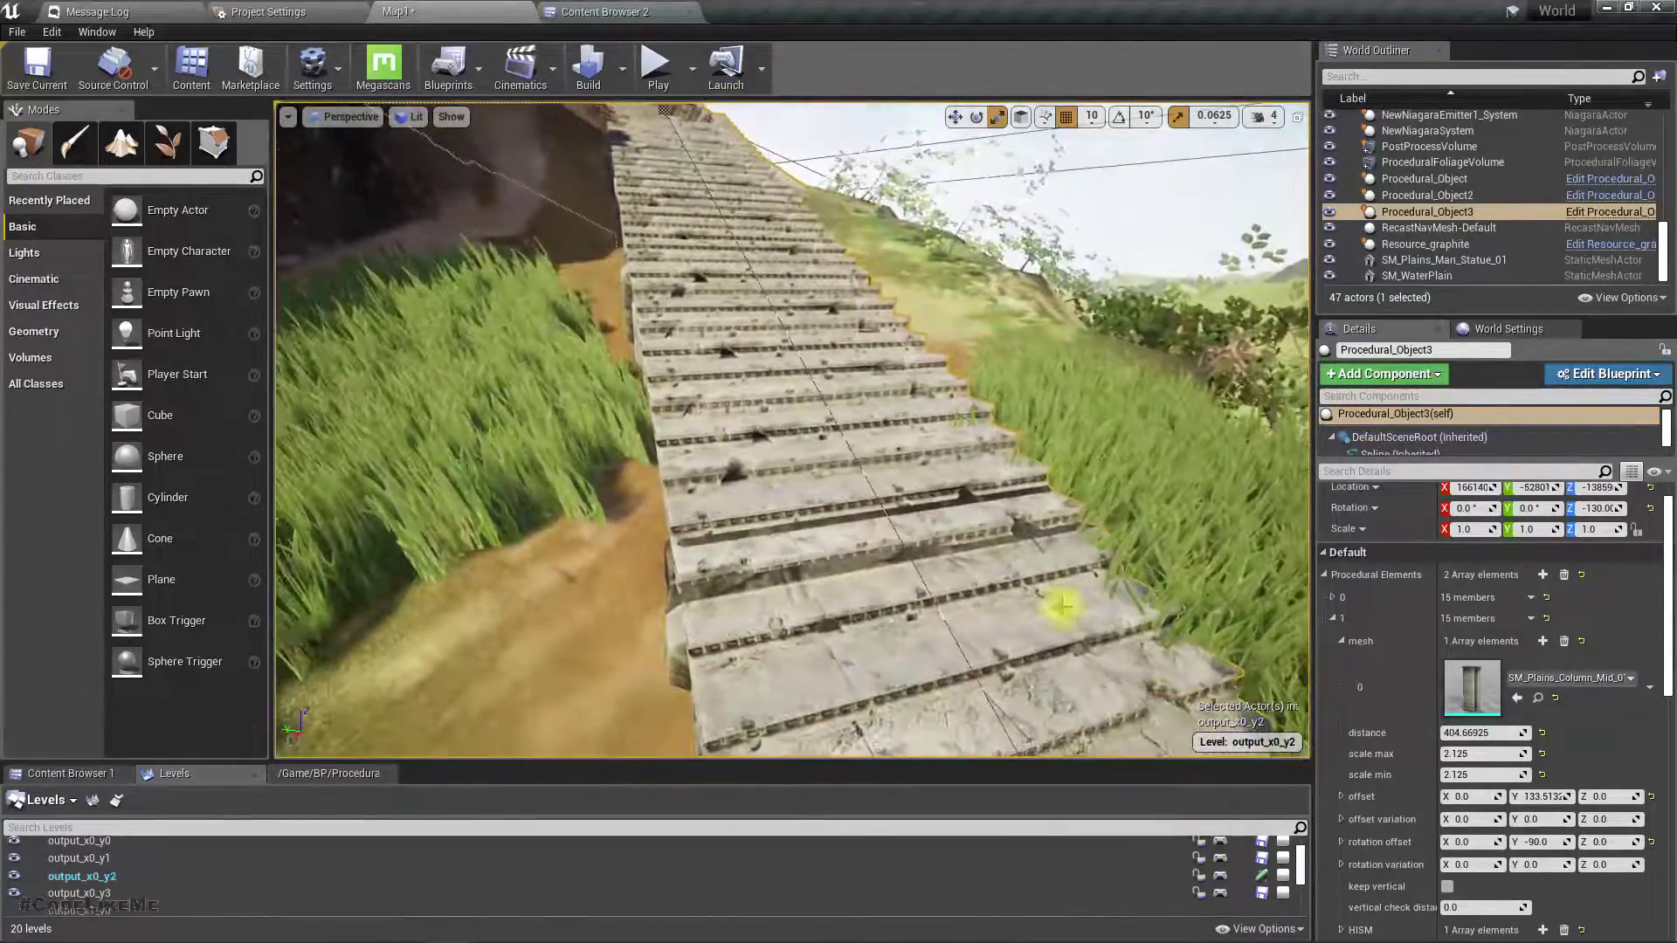
Set the column element's scale max and scale min to 2.3 and inspect both sides of the stairs
left_click(1483, 754)
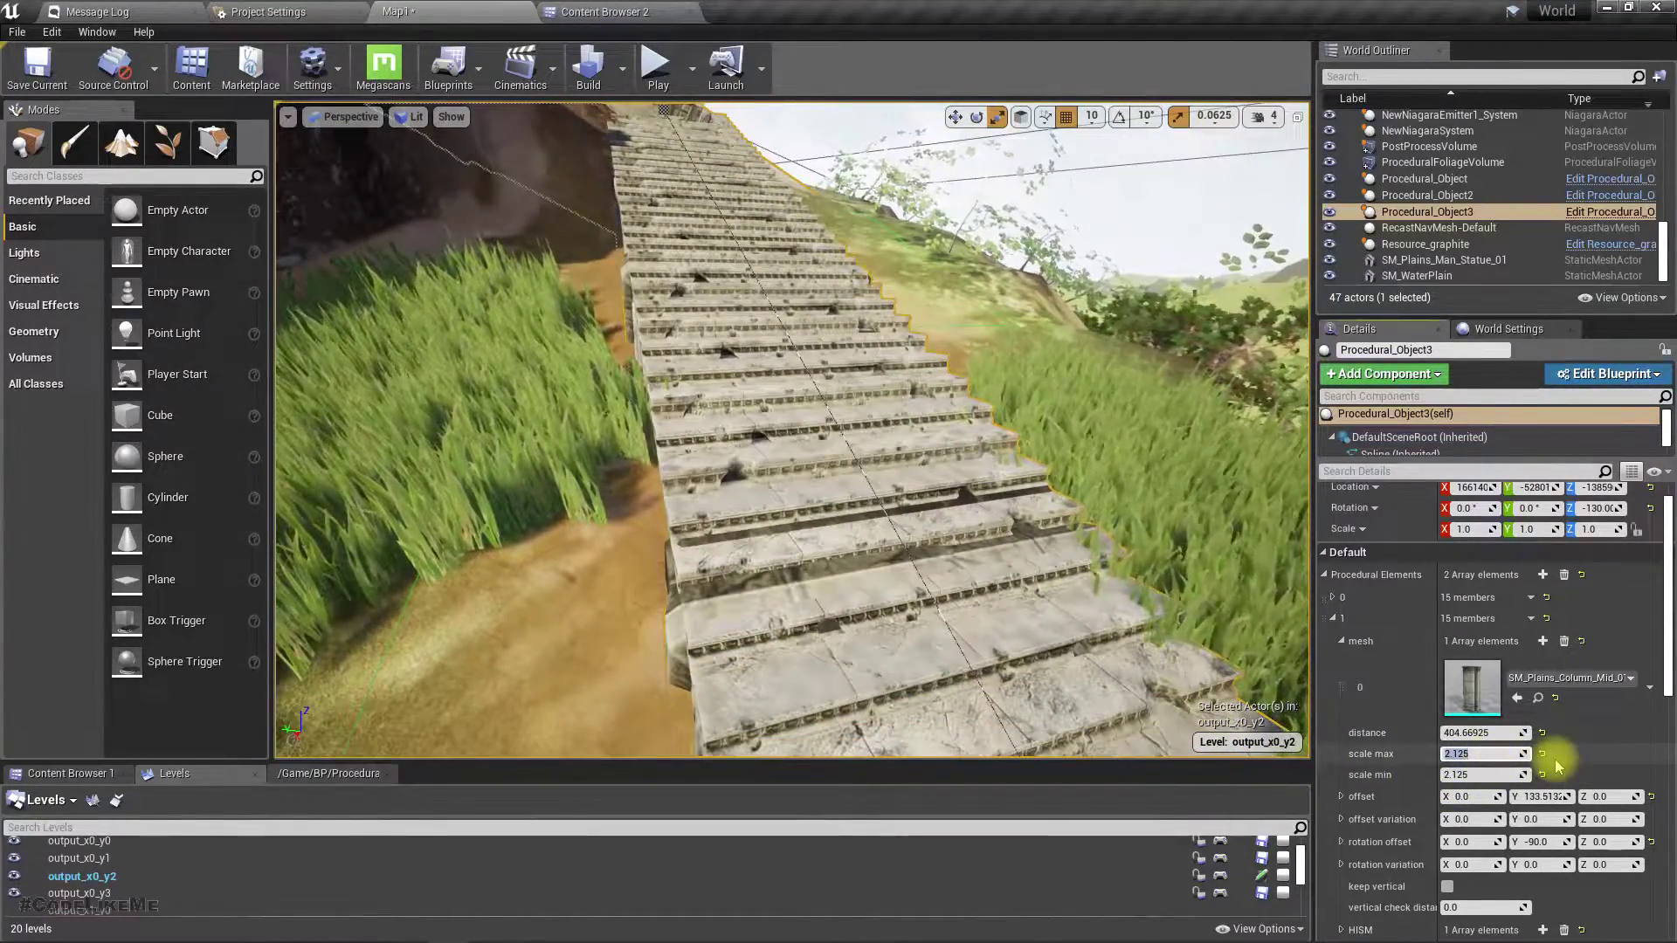
type("2.")
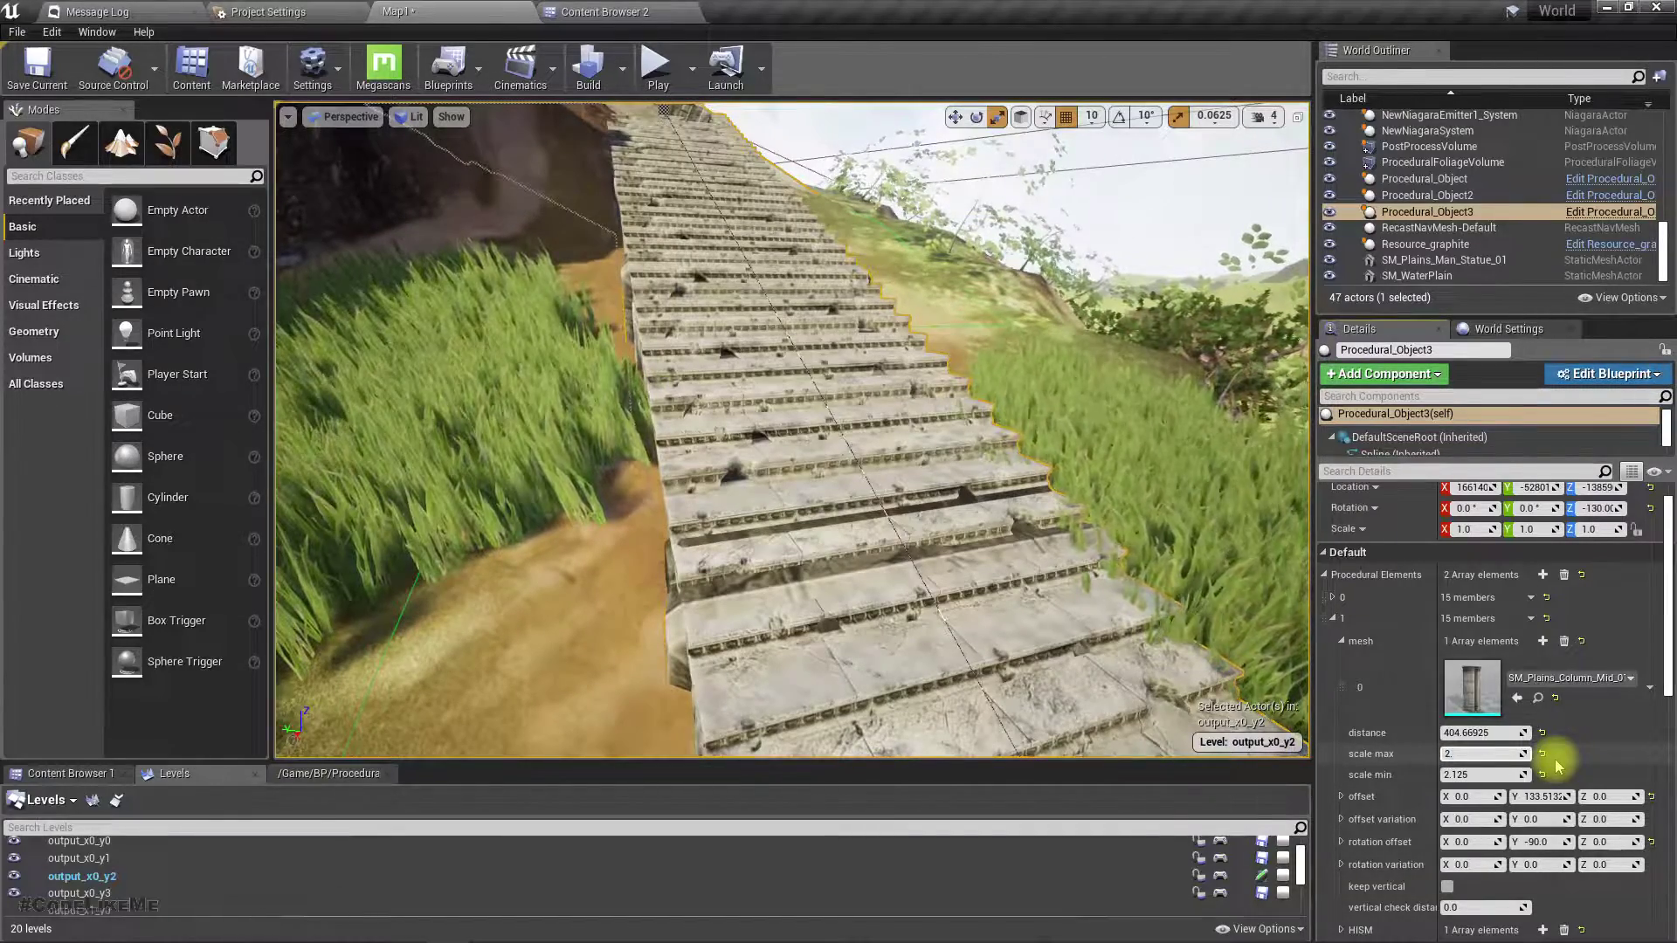
type("3")
key("Tab")
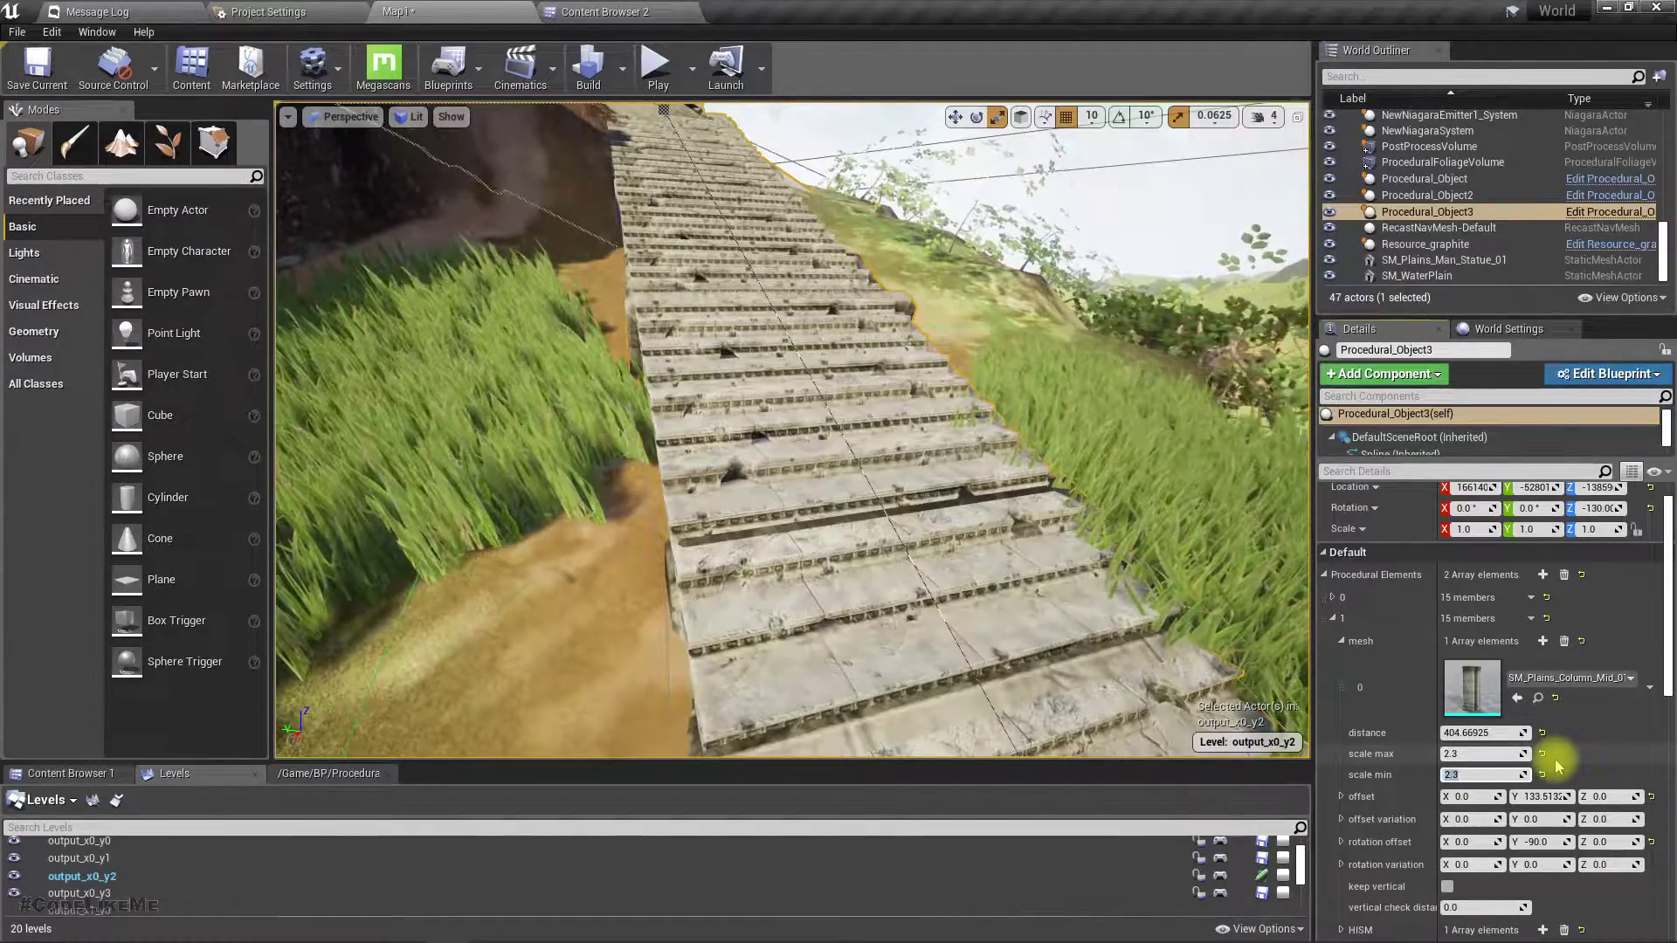
right_click_drag(1131, 671, 1249, 671)
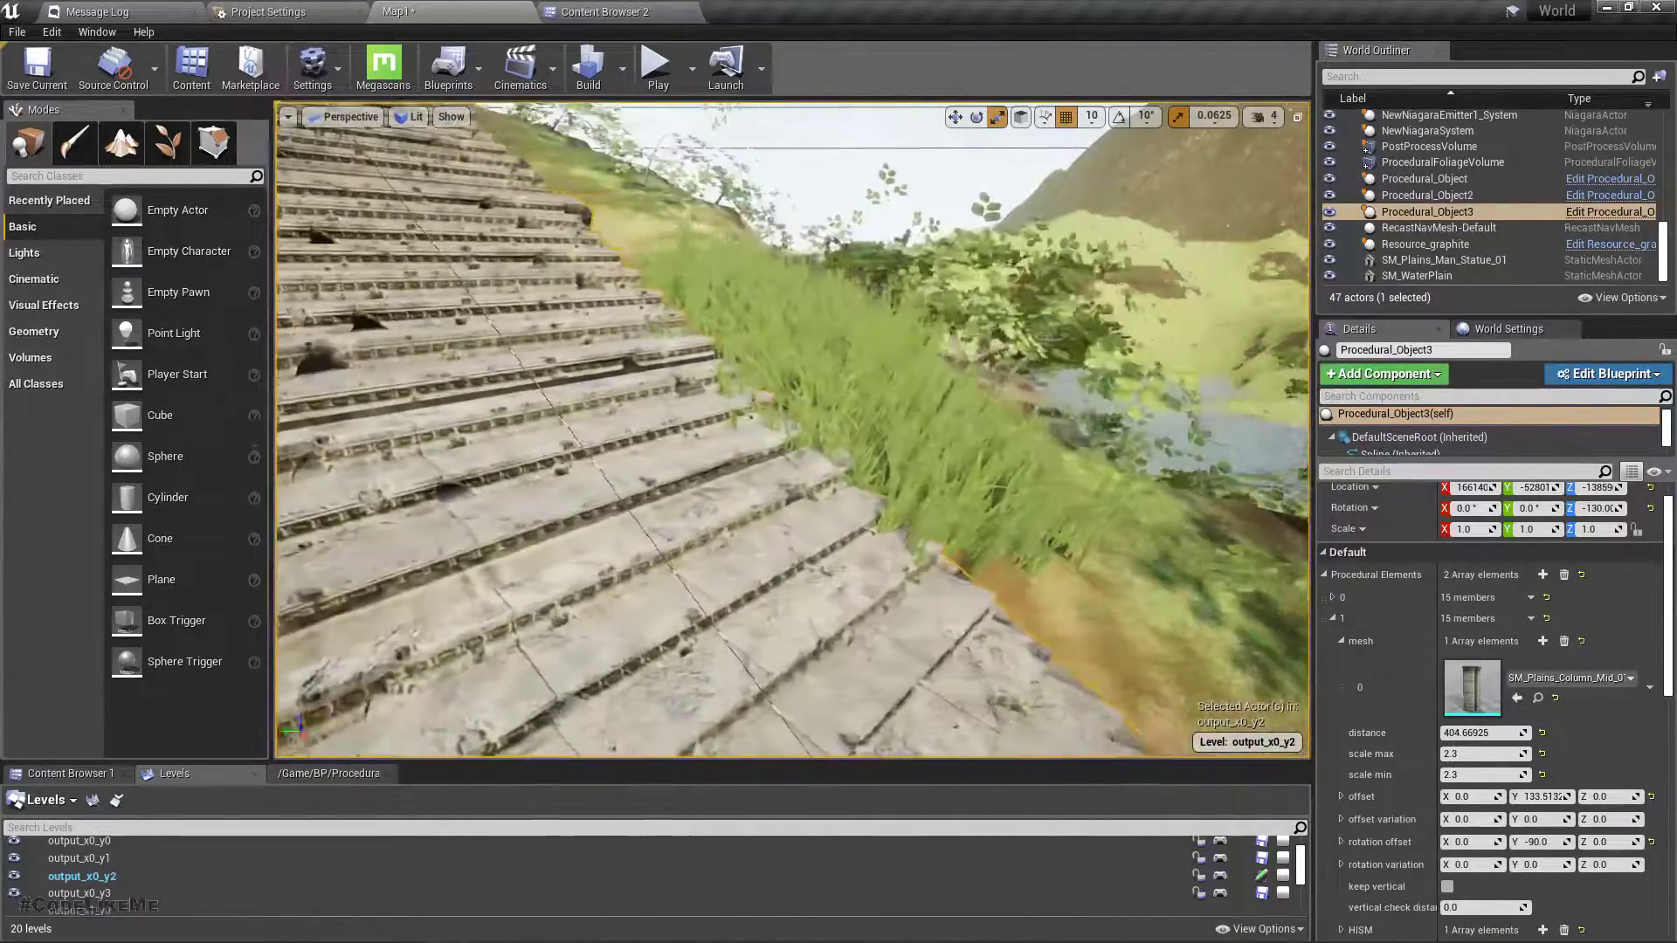
right_click_drag(1124, 674, 860, 681)
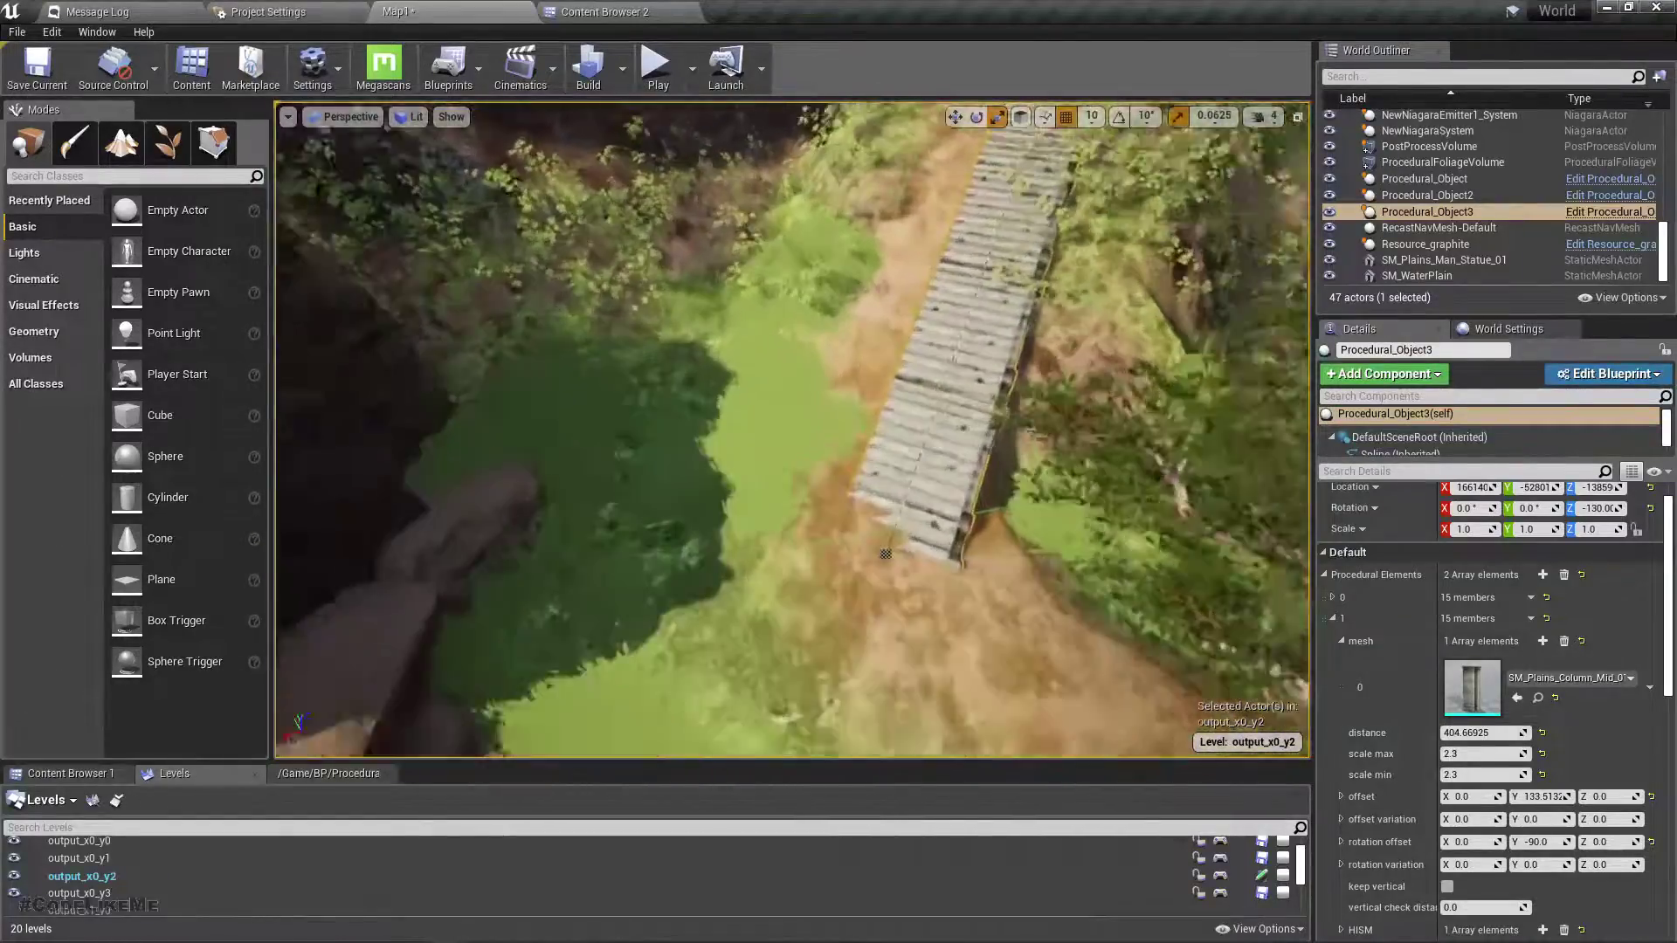
right_click_drag(886, 554, 742, 589)
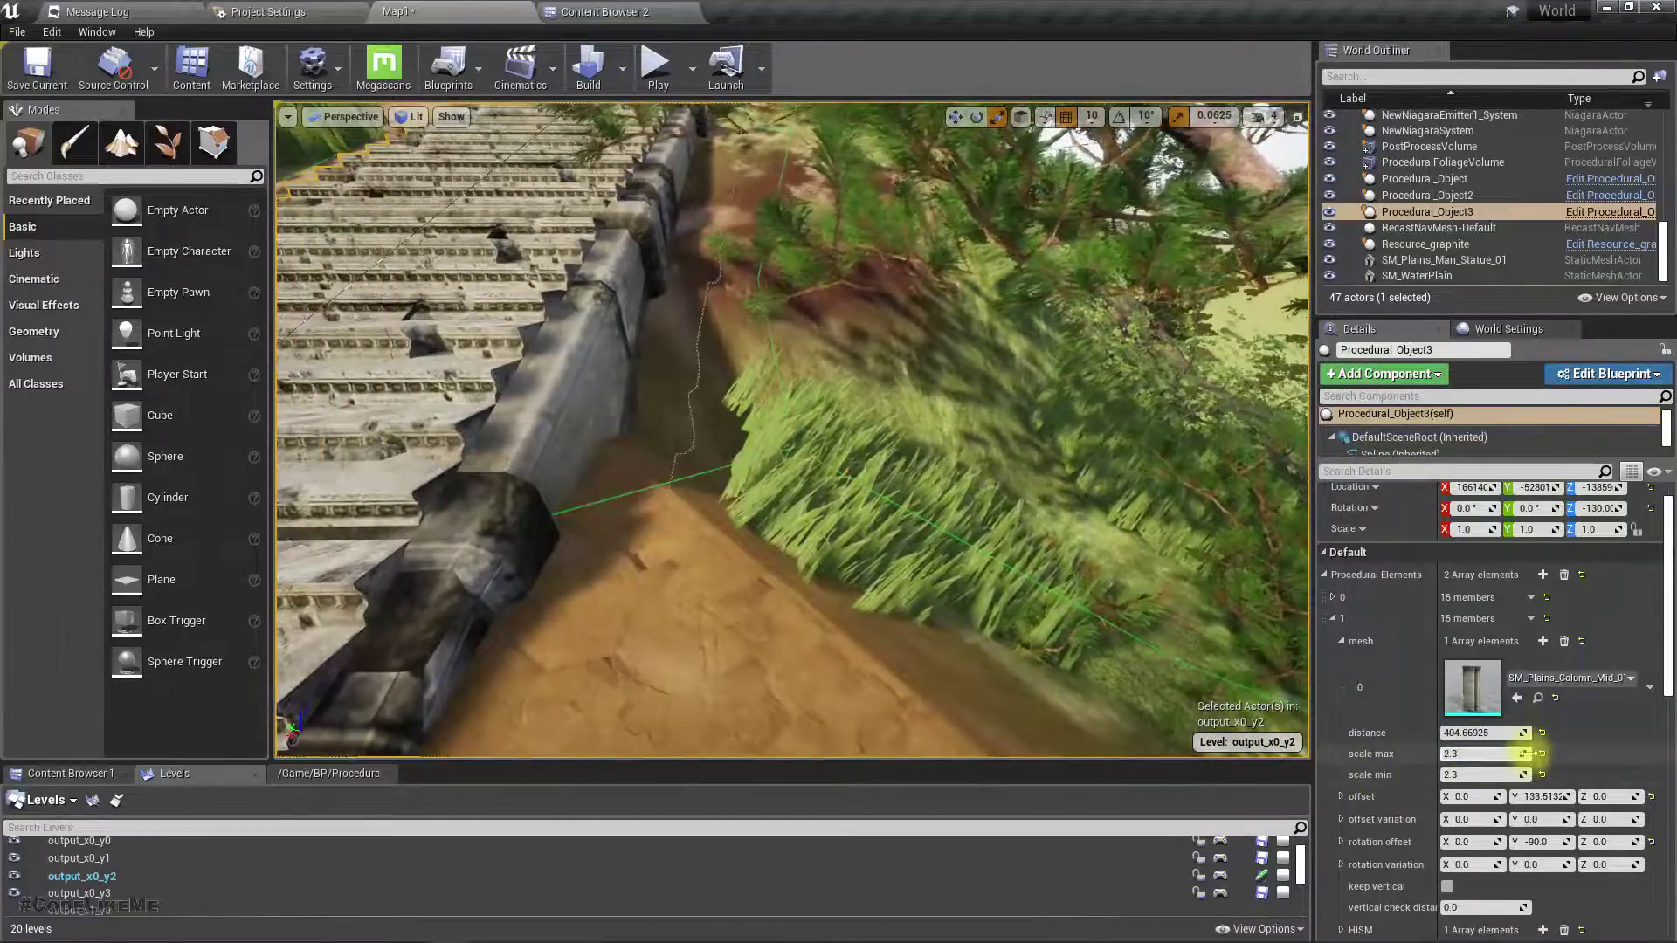
Adjust the column element's Y offset to about 153.1 to center the columns under the steps
left_click_drag(1546, 797, 1548, 797)
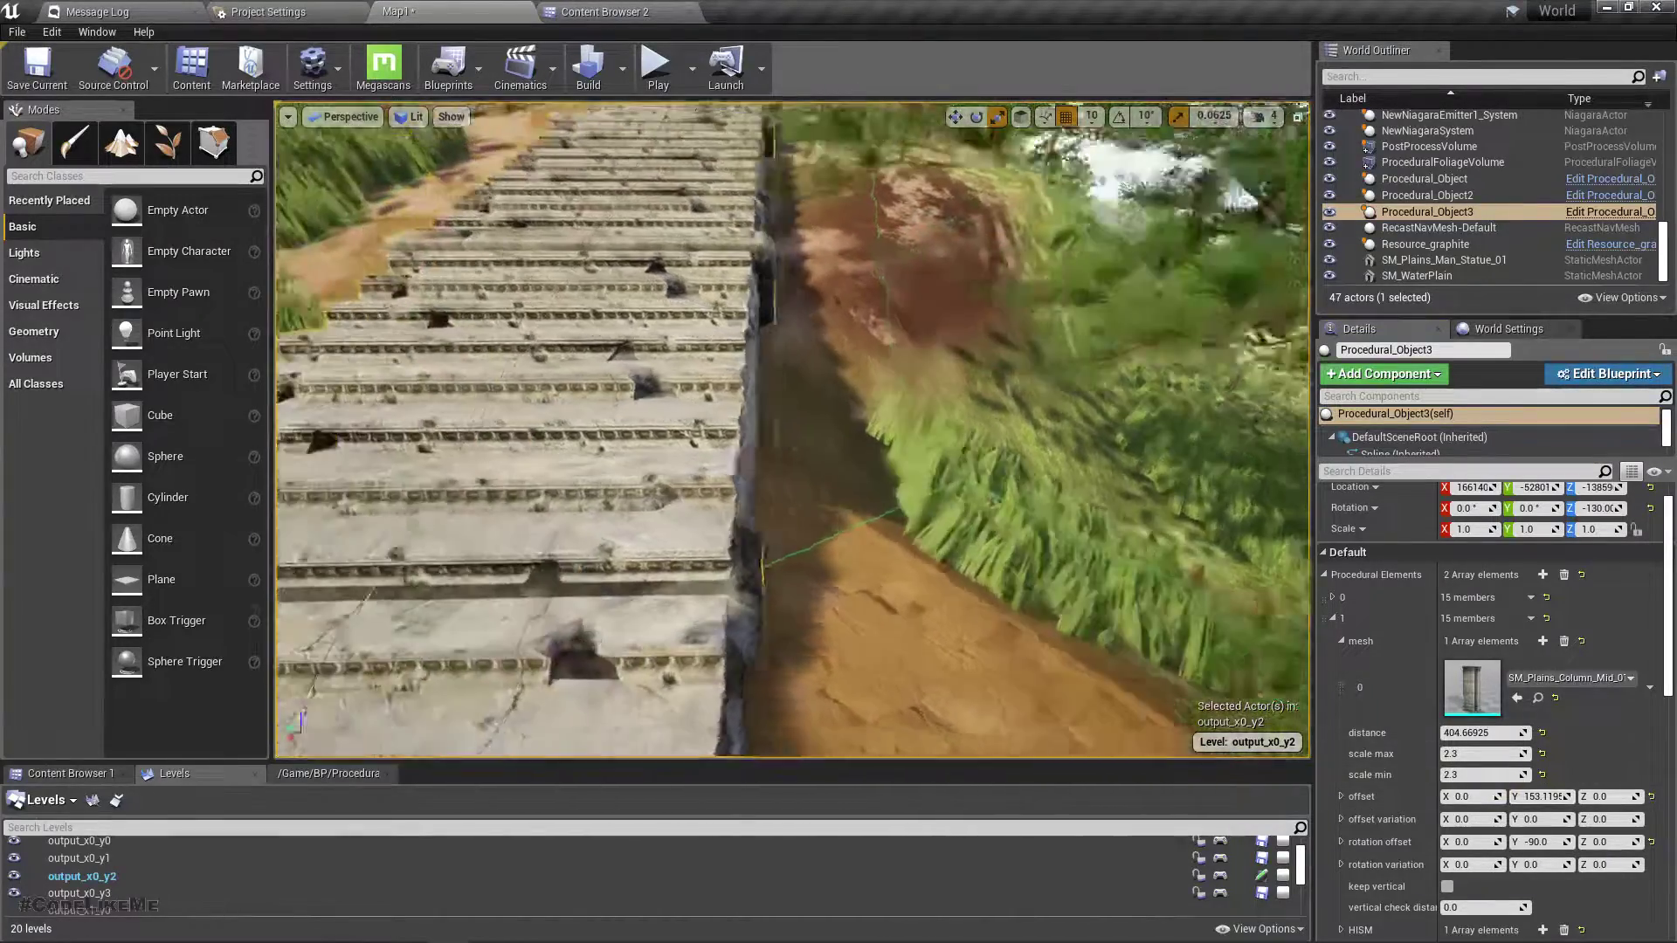
right_click_drag(792, 430, 576, 424)
right_click_drag(748, 524, 812, 516)
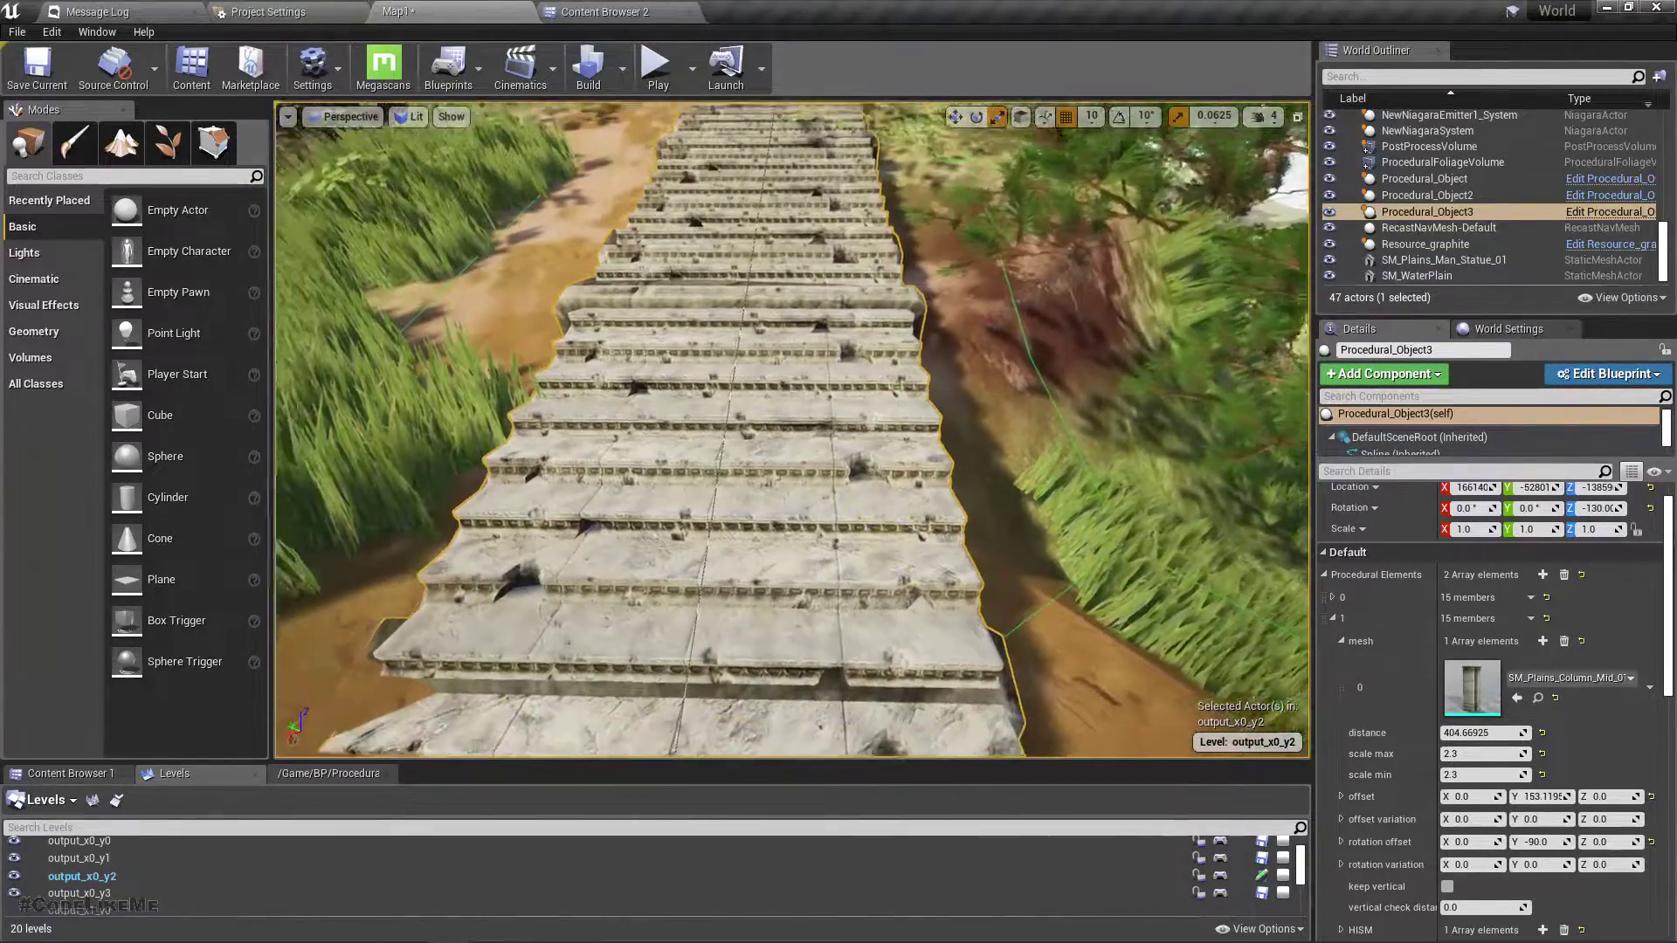
Reduce the column element's Y offset to about 146.8 and check the alignment along both sides of the stairs
right_click_drag(868, 568, 780, 587)
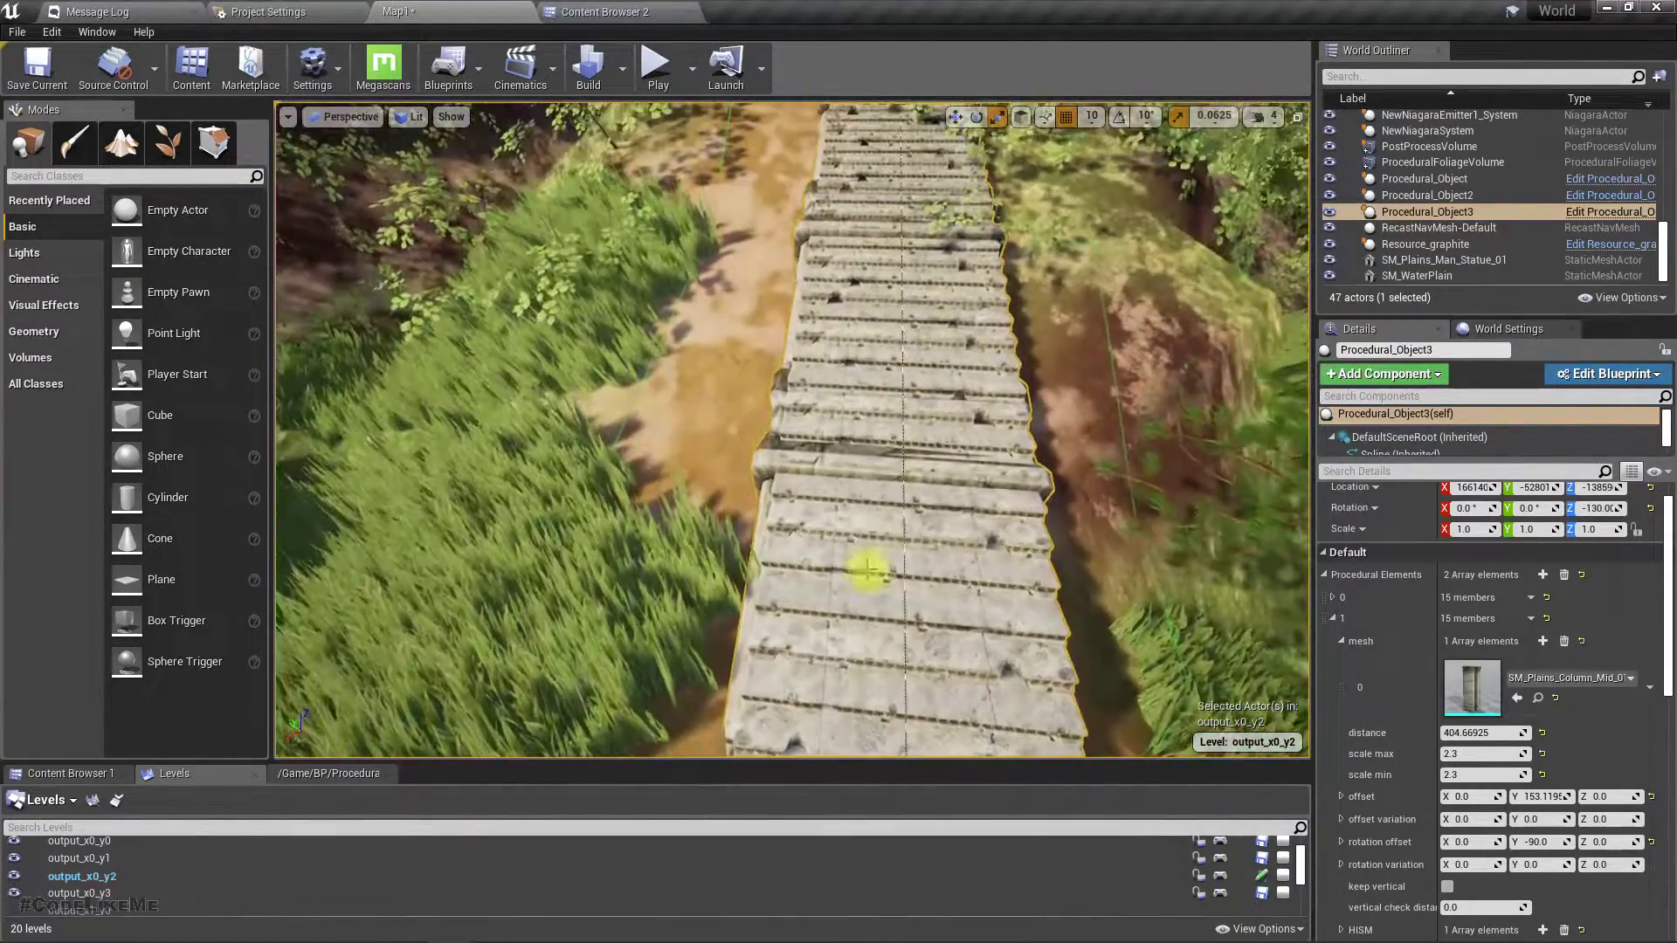
left_click_drag(1540, 797, 1515, 796)
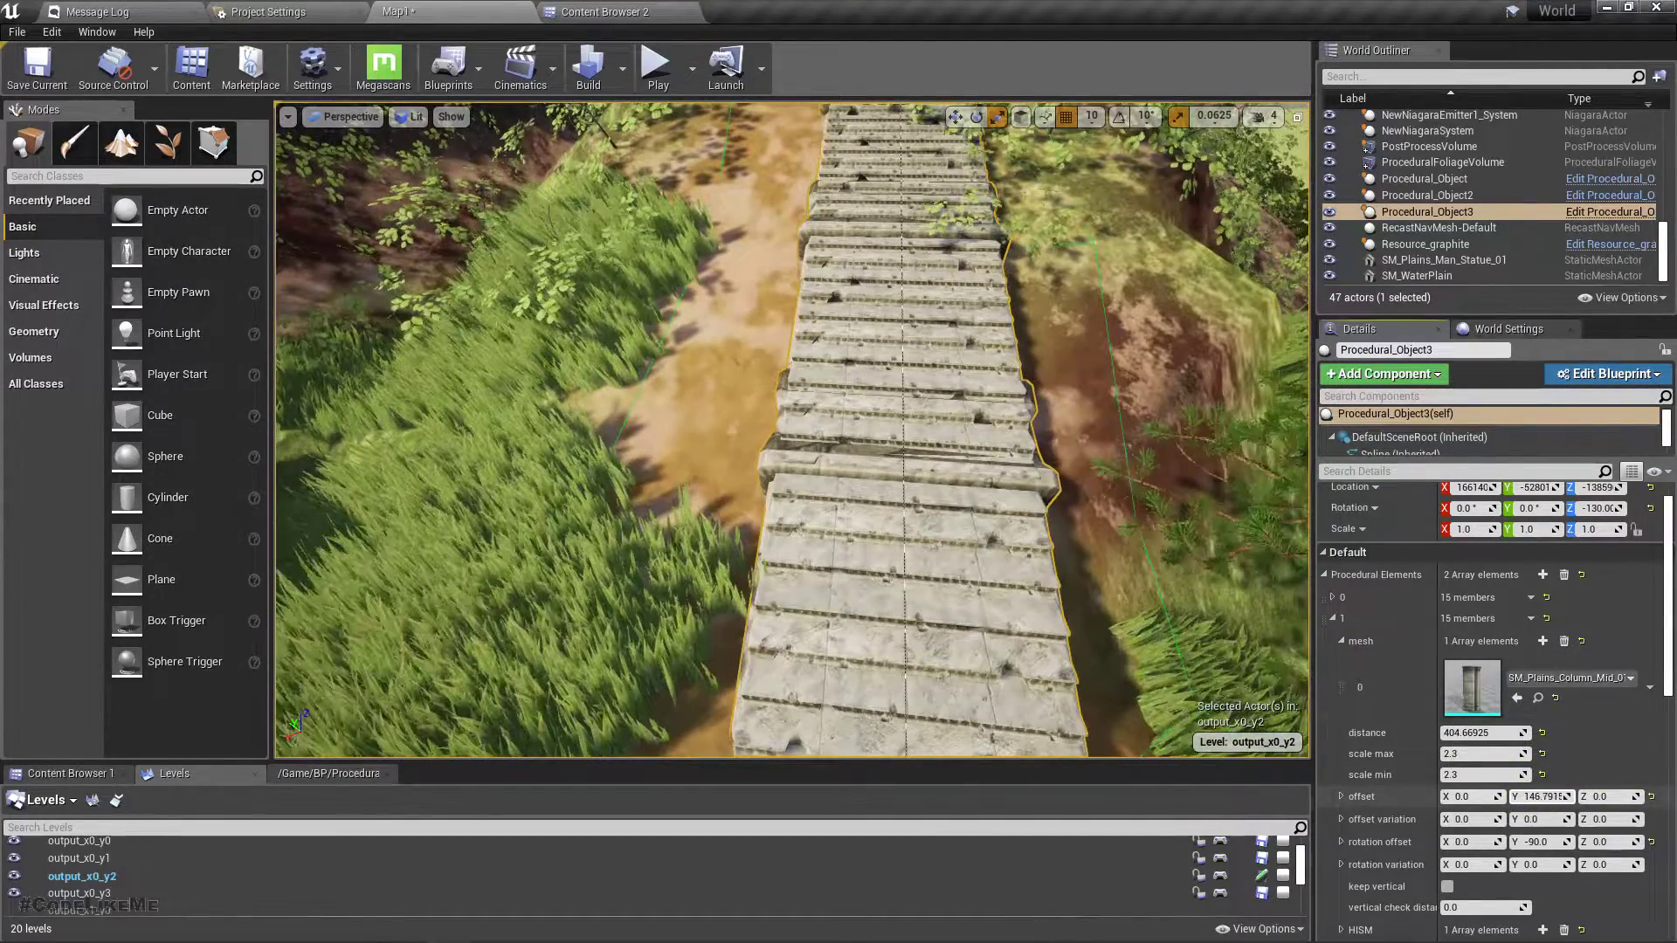
mouse_move(981, 711)
right_mouse_down()
mouse_move(978, 629)
mouse_move(1004, 655)
mouse_move(1162, 655)
mouse_move(952, 690)
mouse_move(954, 712)
right_mouse_up()
right_click_drag(822, 541, 817, 535)
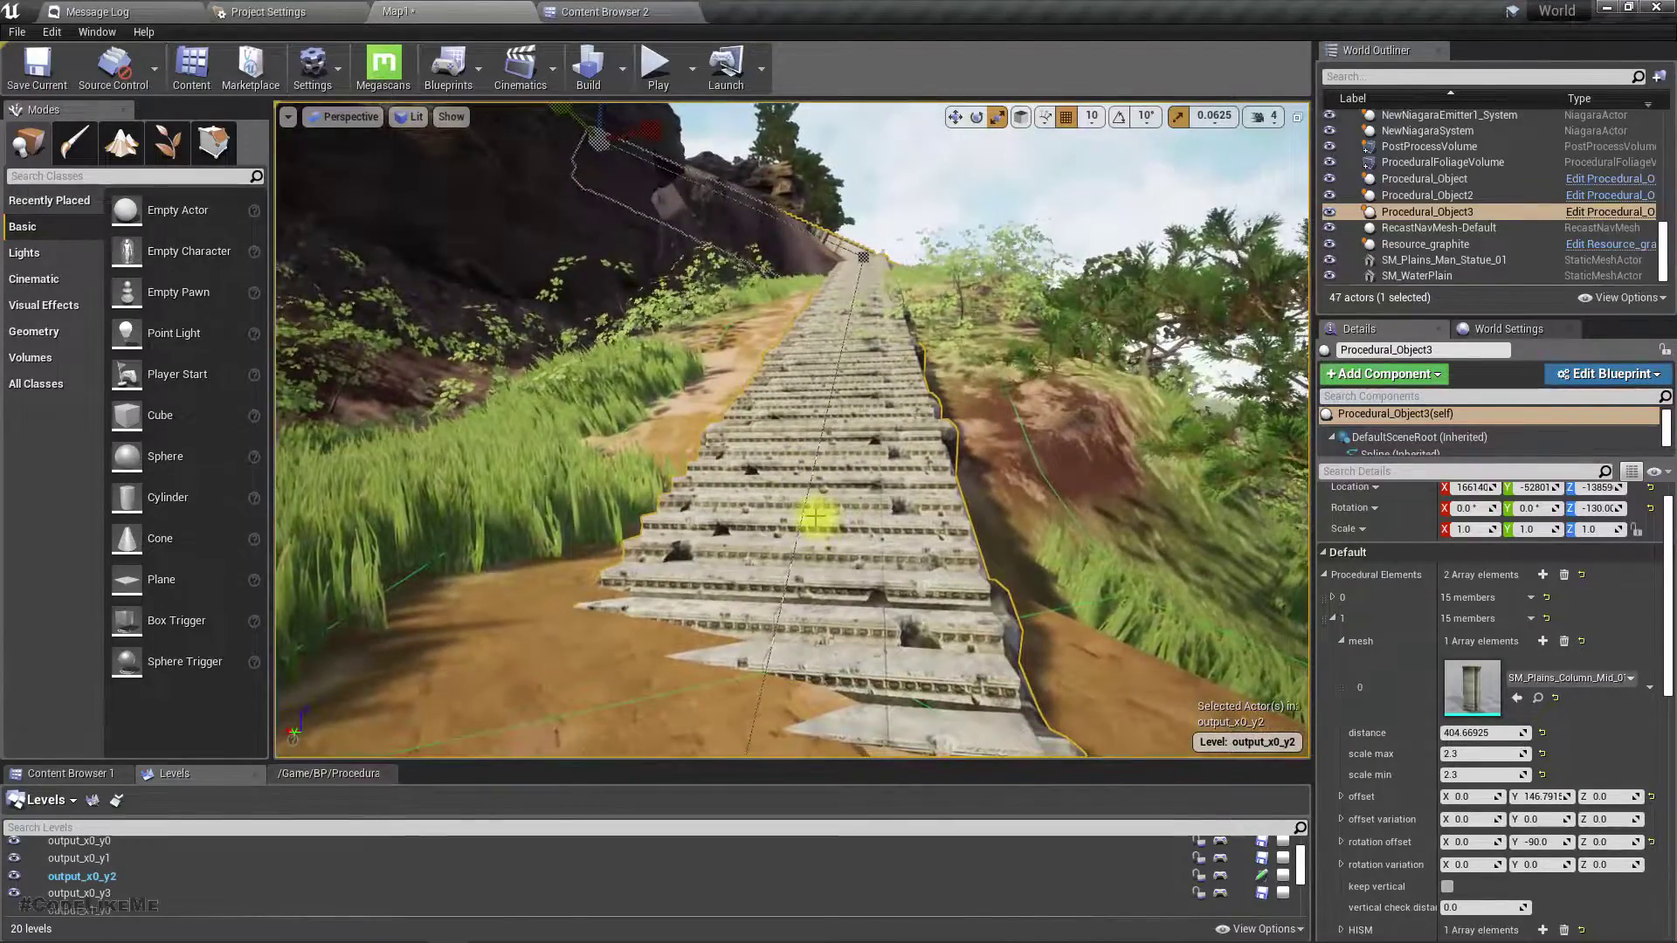
Play-test the level in full screen, running the character up the stone stairs, and inspect the staircase from the side
key("F11")
key("alt+p")
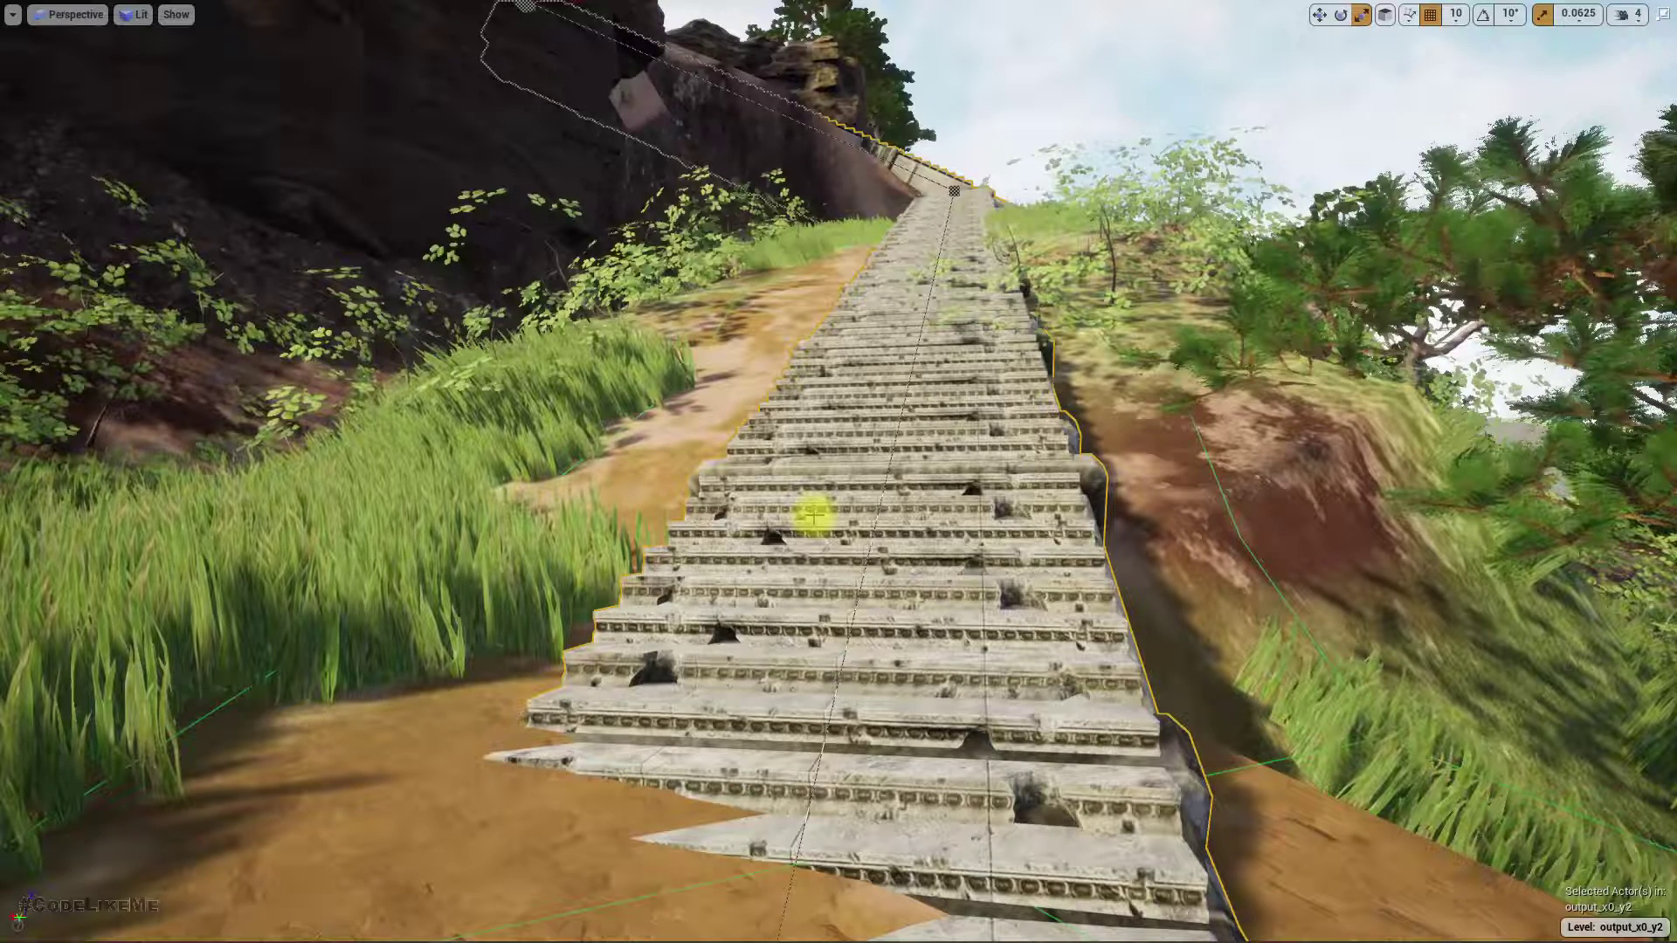
key("w")
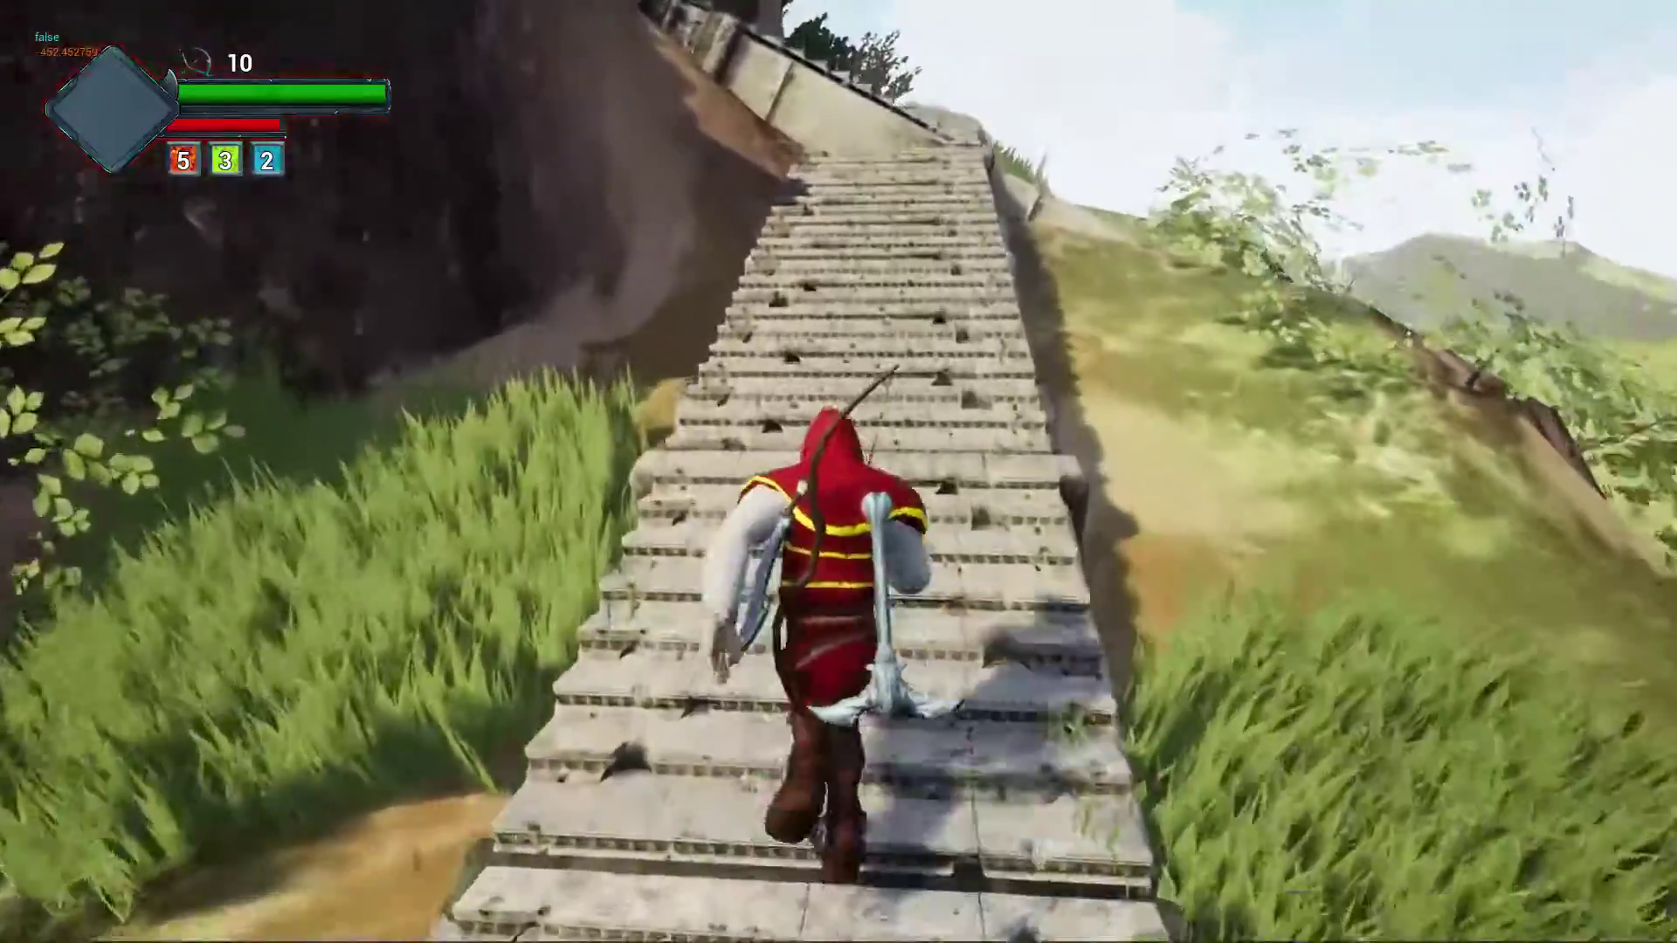
key("d")
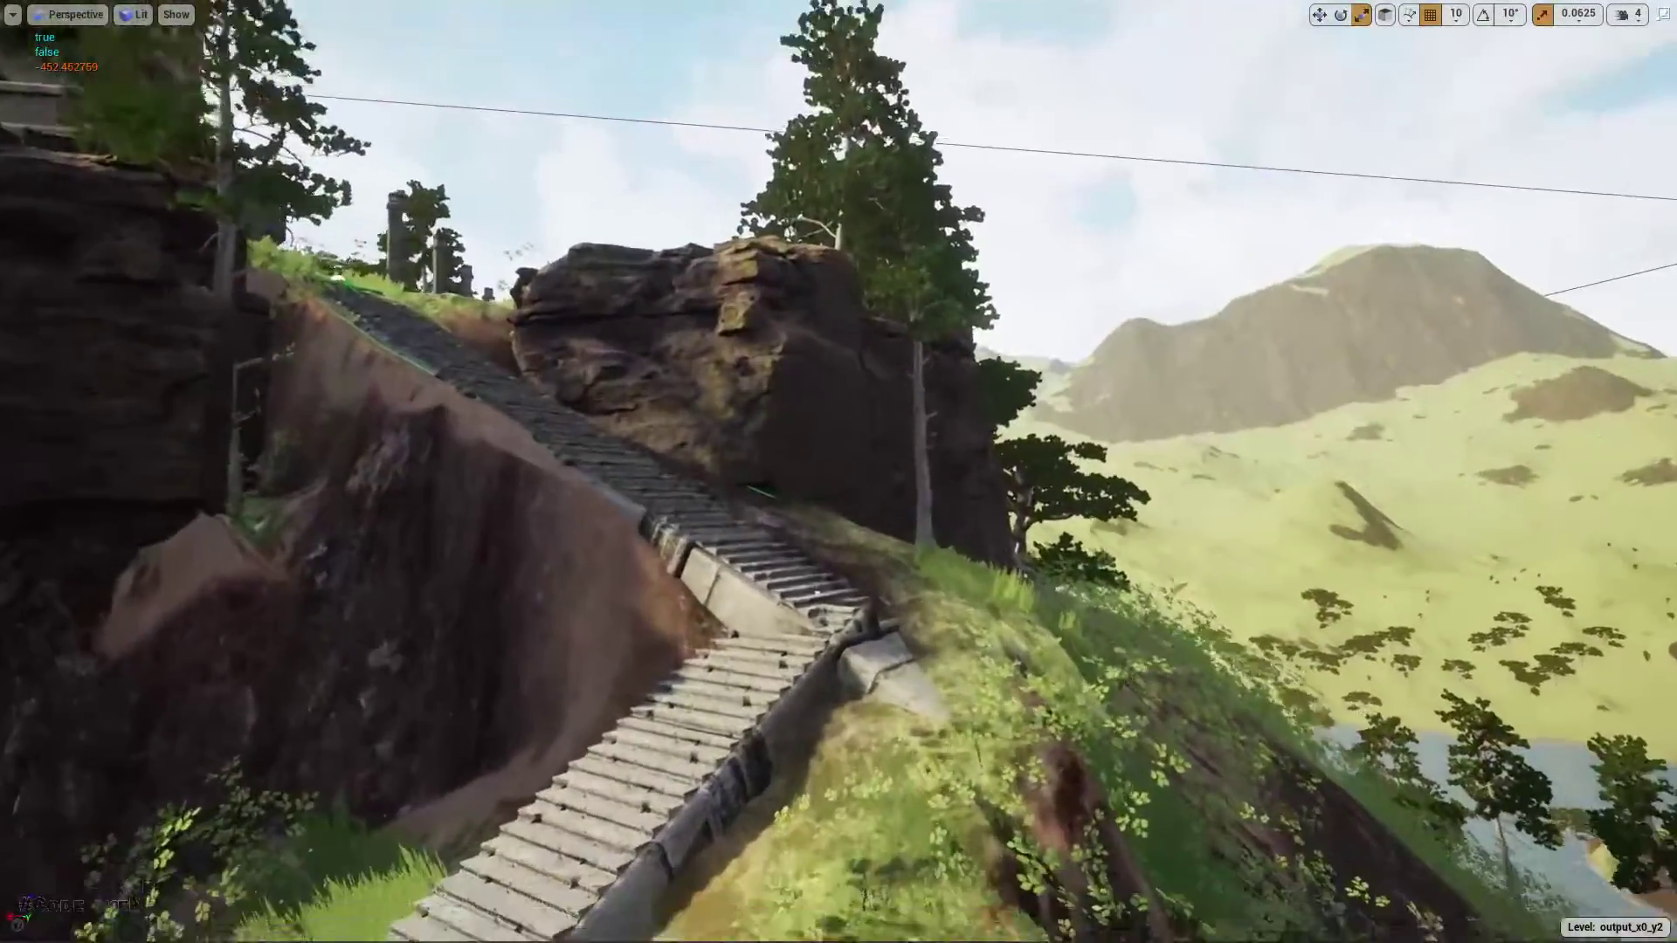
key("w")
right_click_drag(838, 471, 576, 526)
key("a")
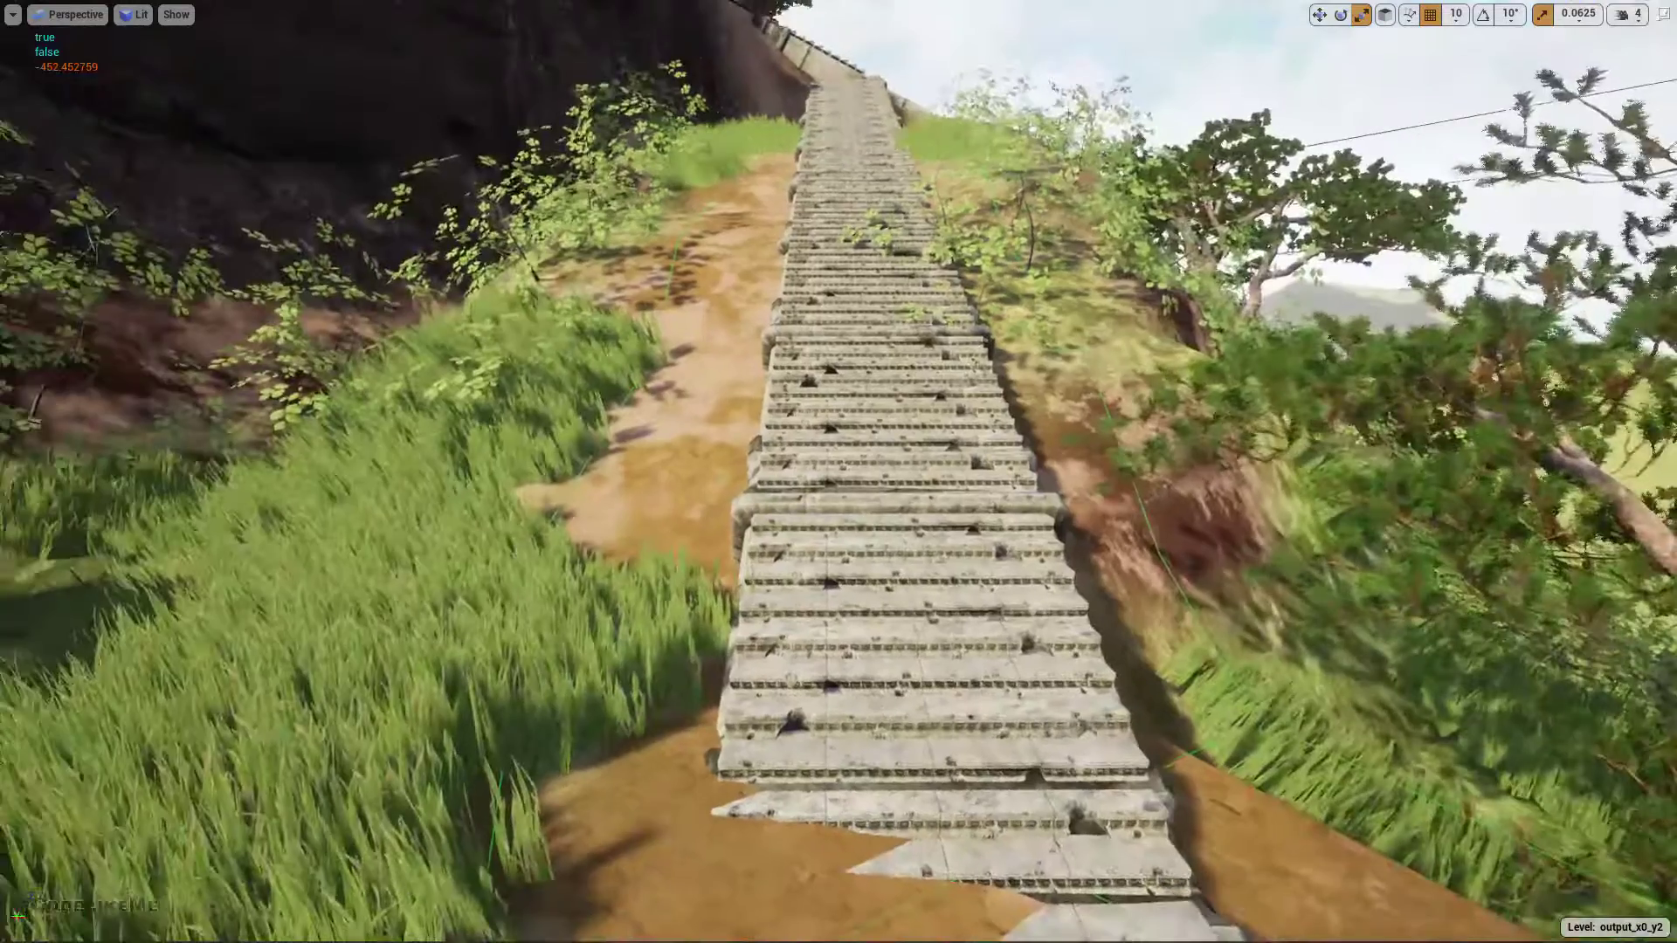
key("F11")
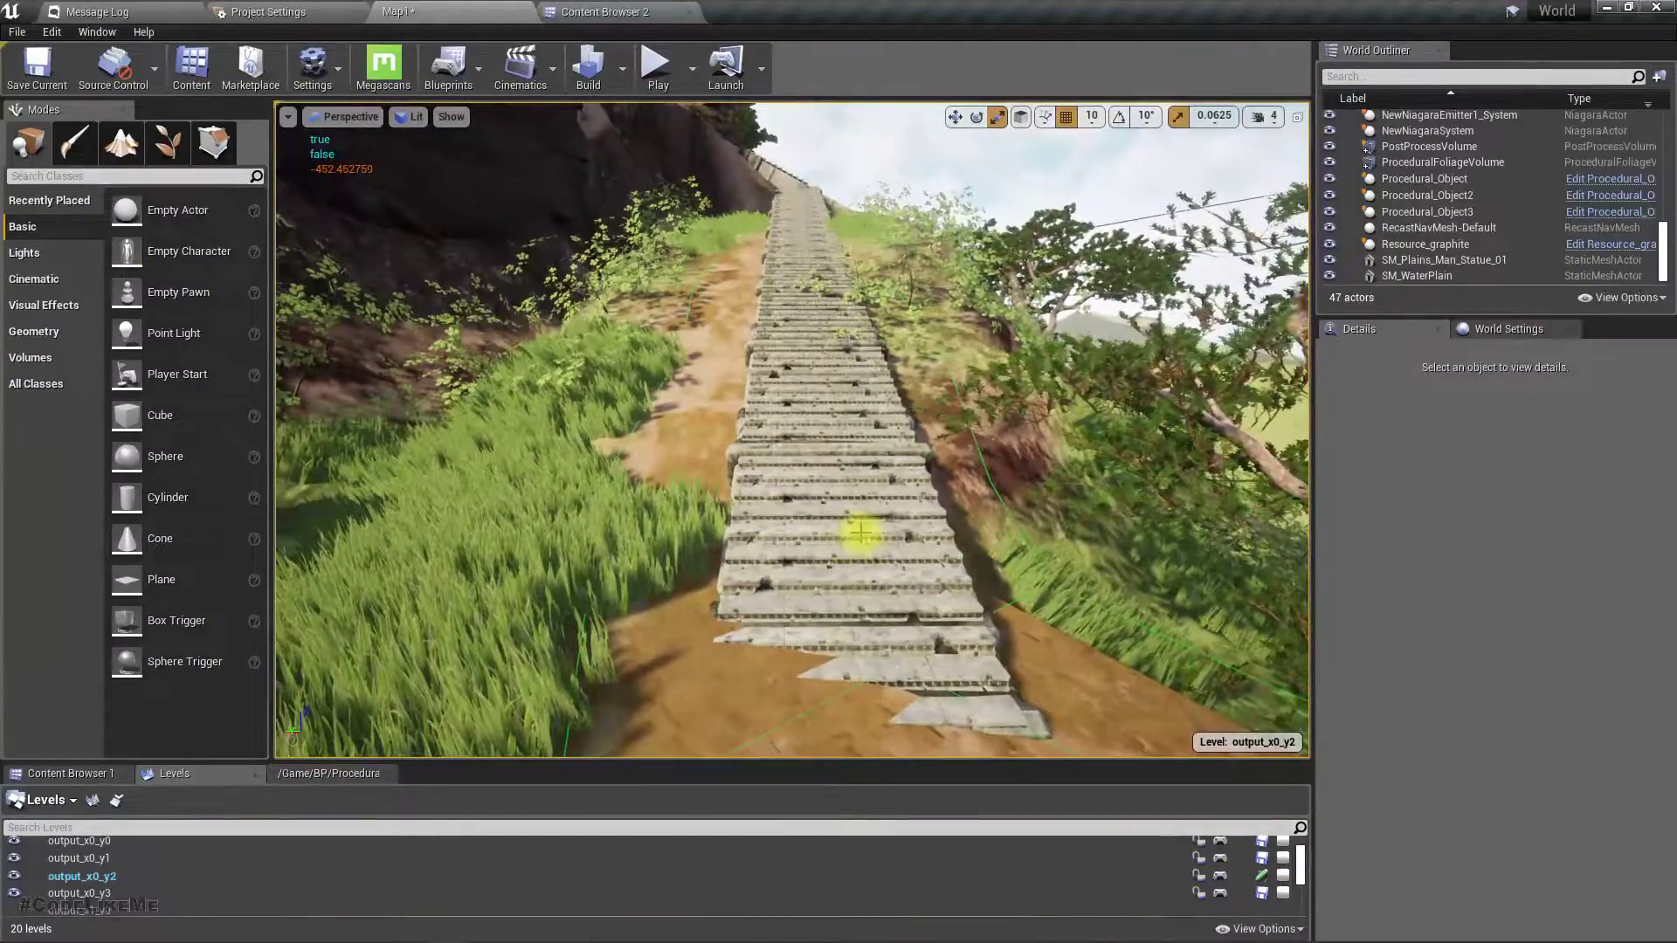
Select the staircase Procedural_Object3, add a third entry to its Procedural Elements array and expand its settings
left_click(861, 533)
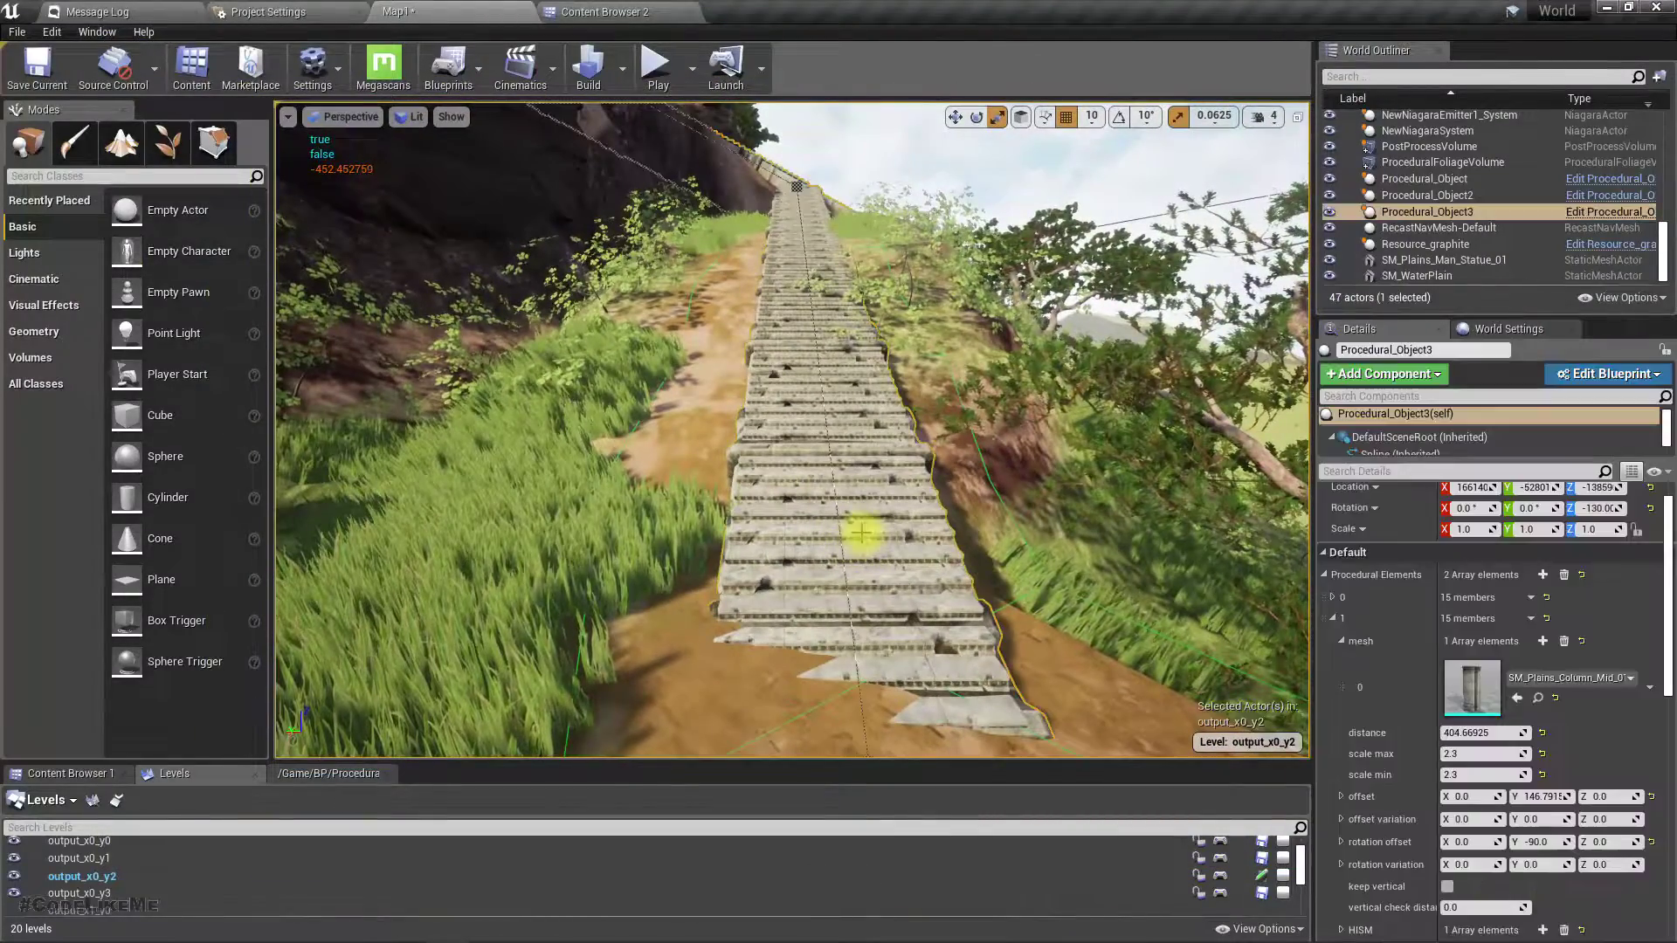
left_click(1333, 619)
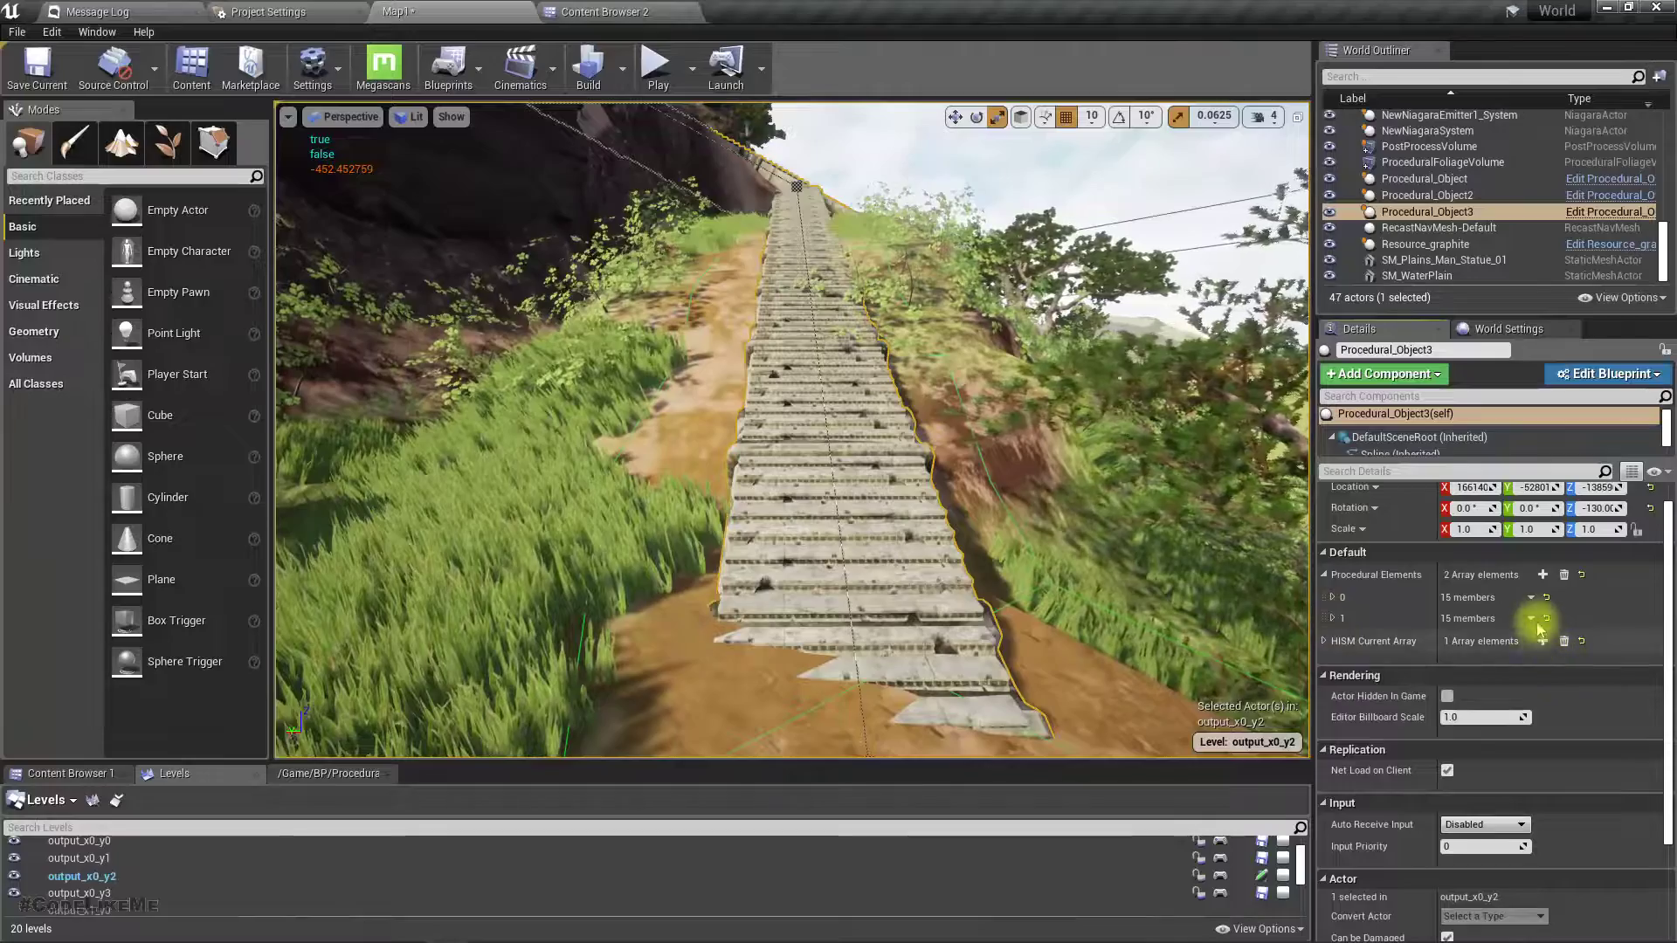
left_click(1543, 575)
left_click(1334, 640)
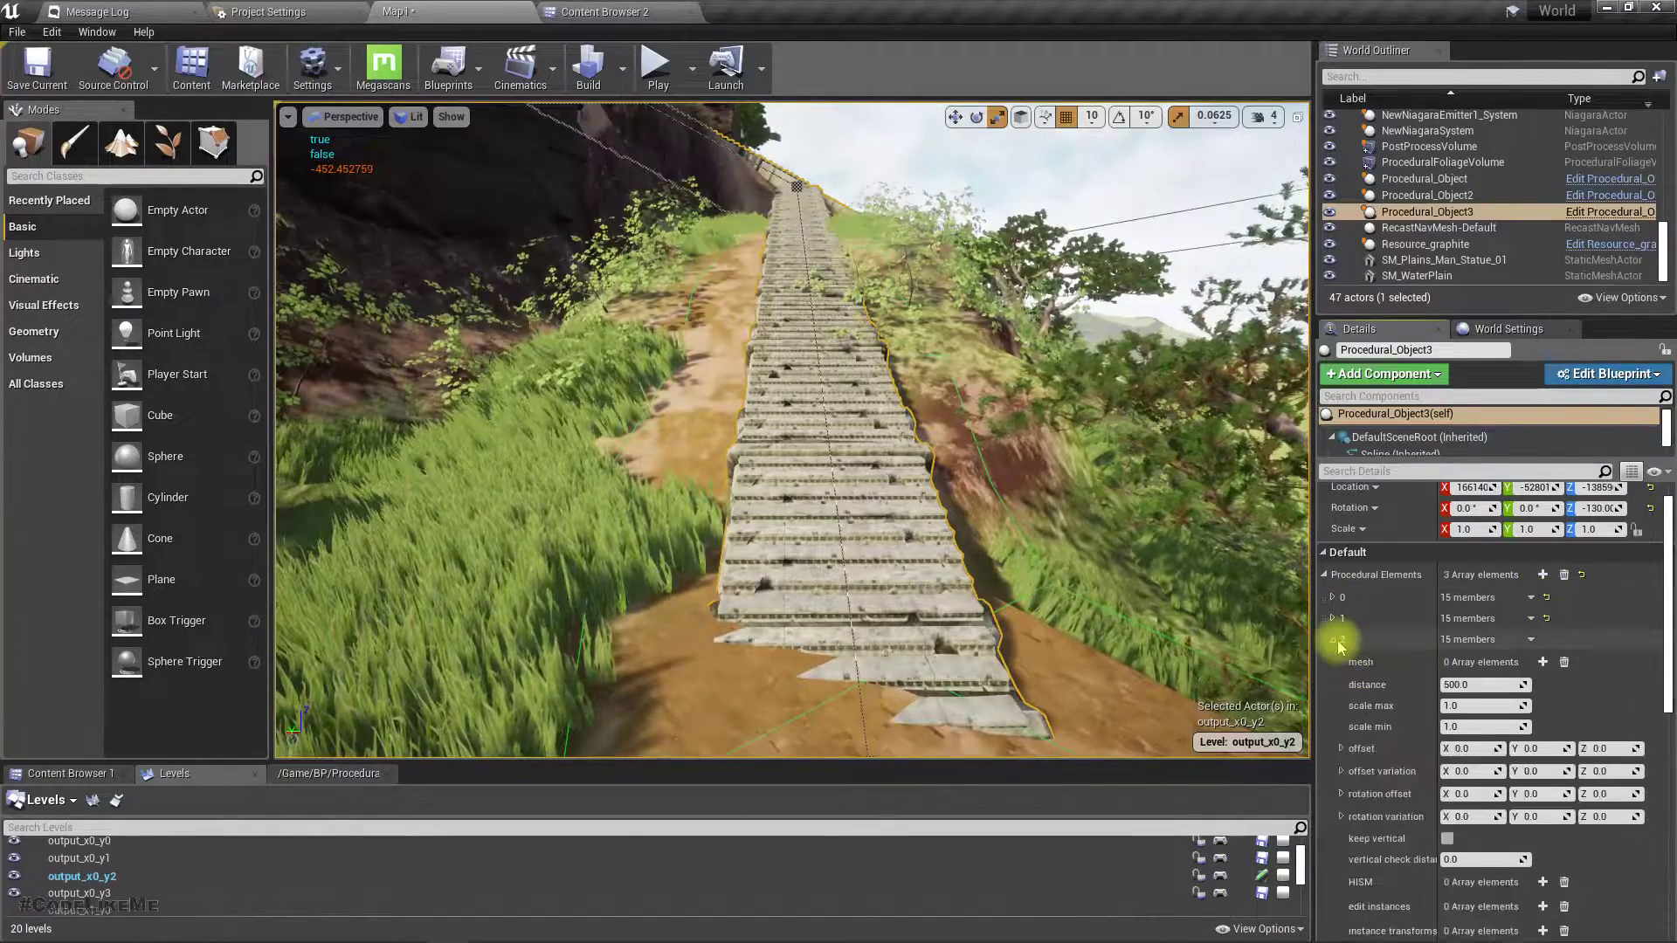
Browse the Env_Plains_Ruins static meshes for a mesh to use in the new procedural element
left_click(612, 11)
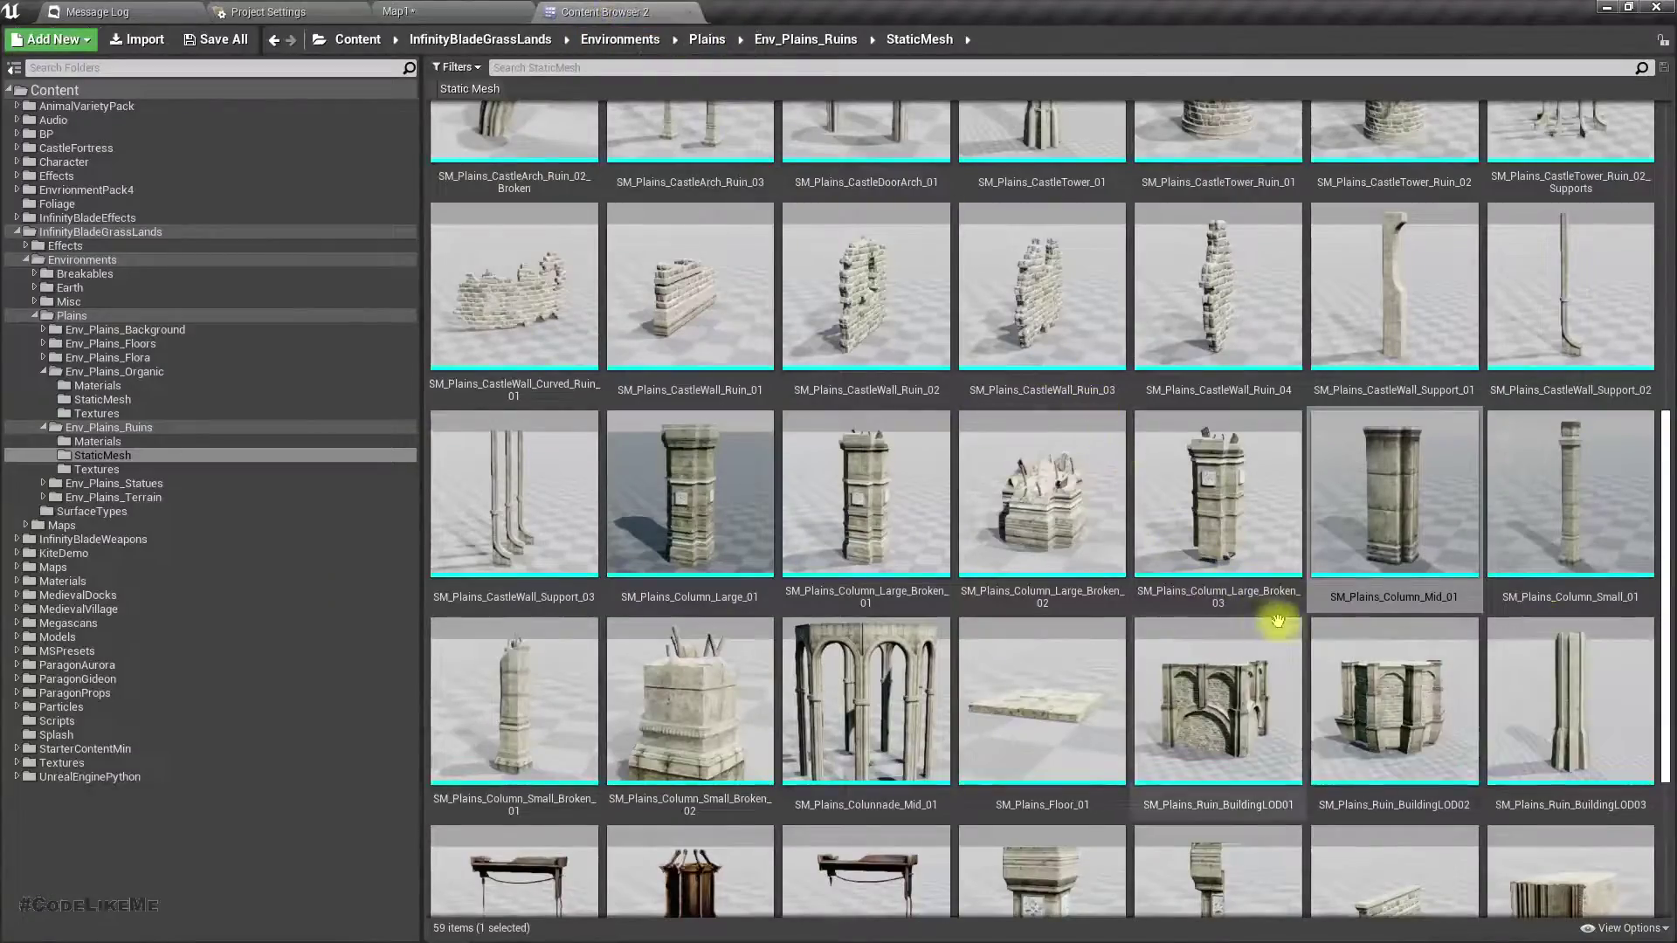
scroll(1273, 619, "down", 7)
scroll(1092, 651, "up", 5)
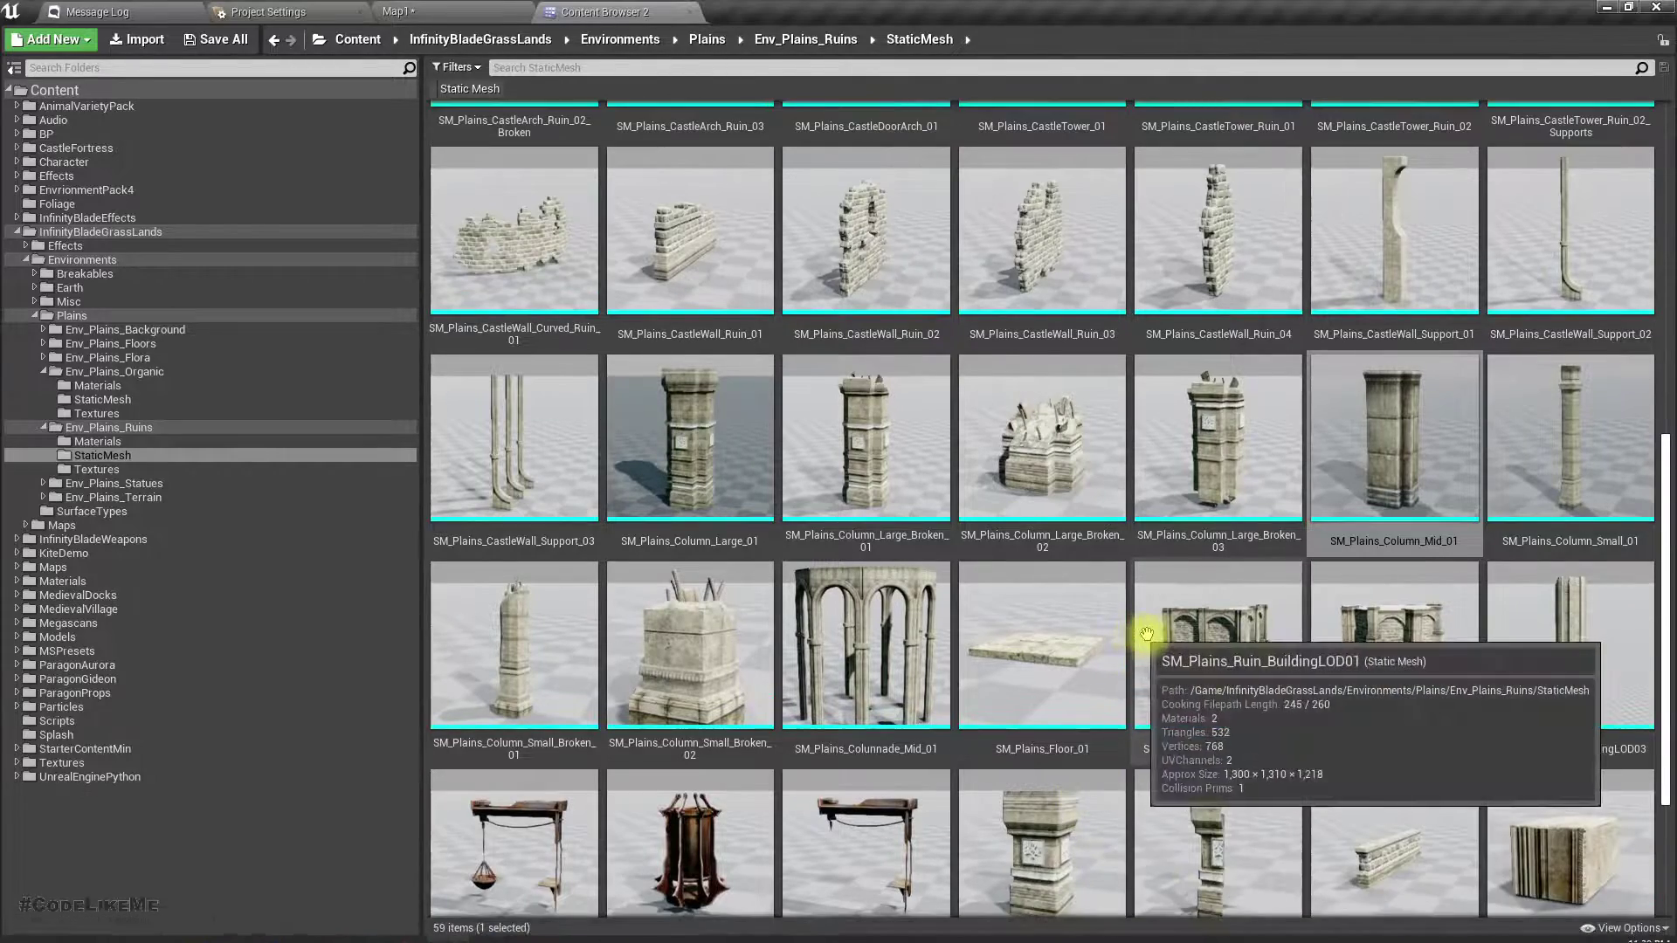
Find SM_Plains_ShortWall_Straight_01 among the ruins static meshes and assign it as the mesh of procedural element 2 on Procedural_Object3
scroll(1170, 638, "up", 6)
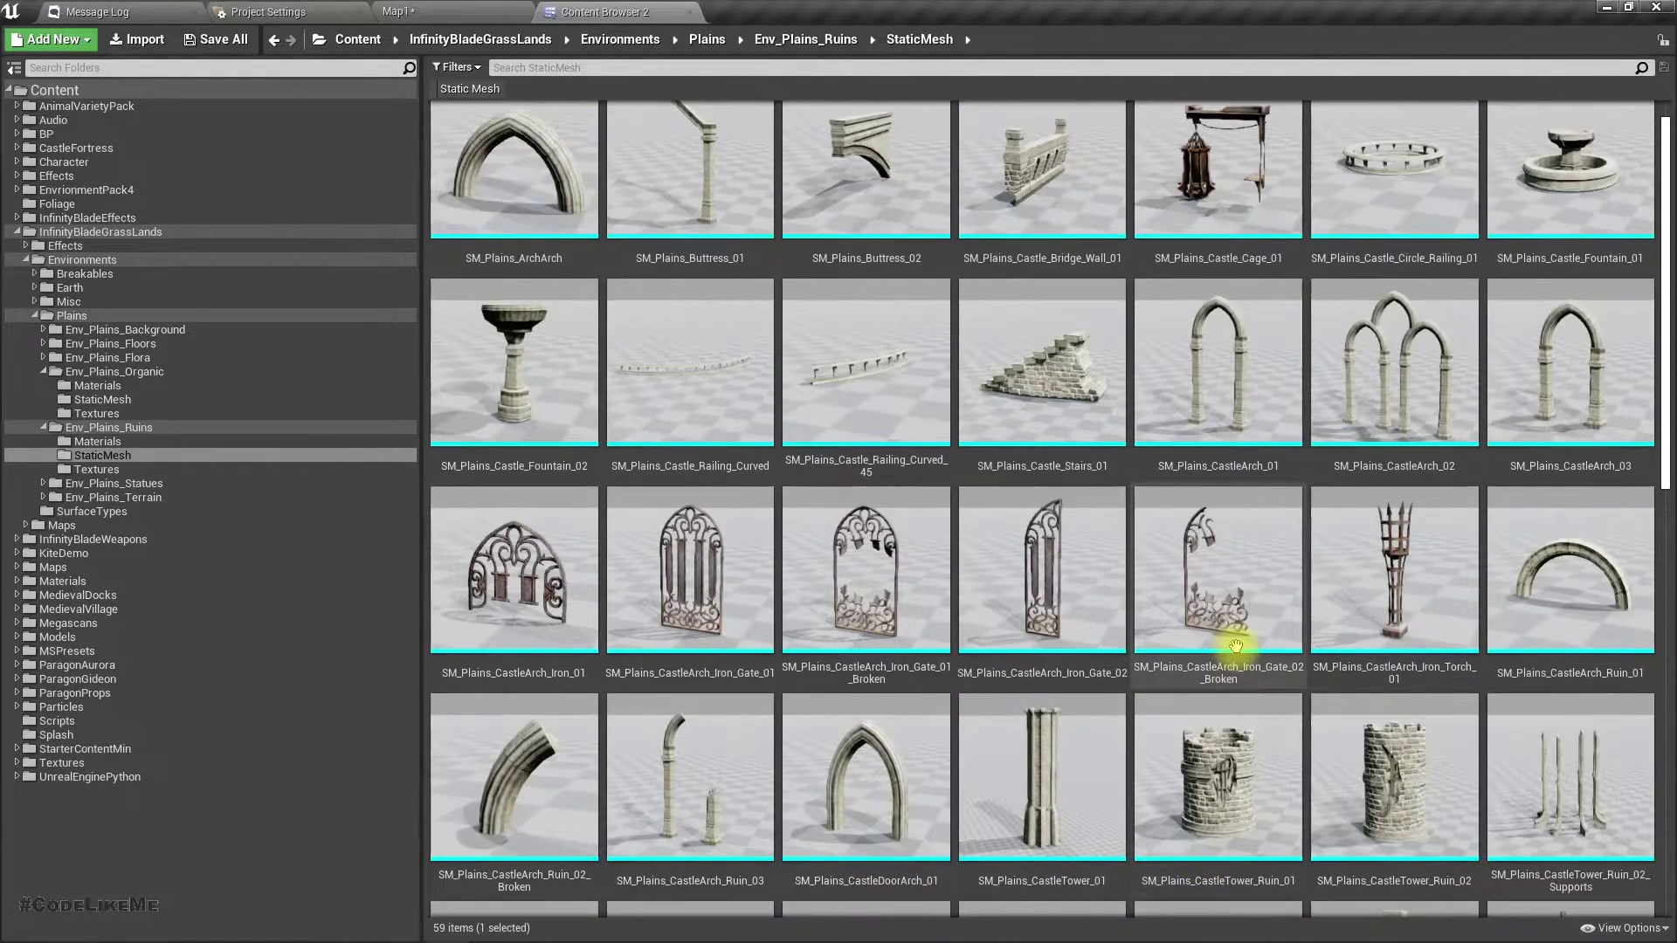
scroll(1235, 647, "up", 1)
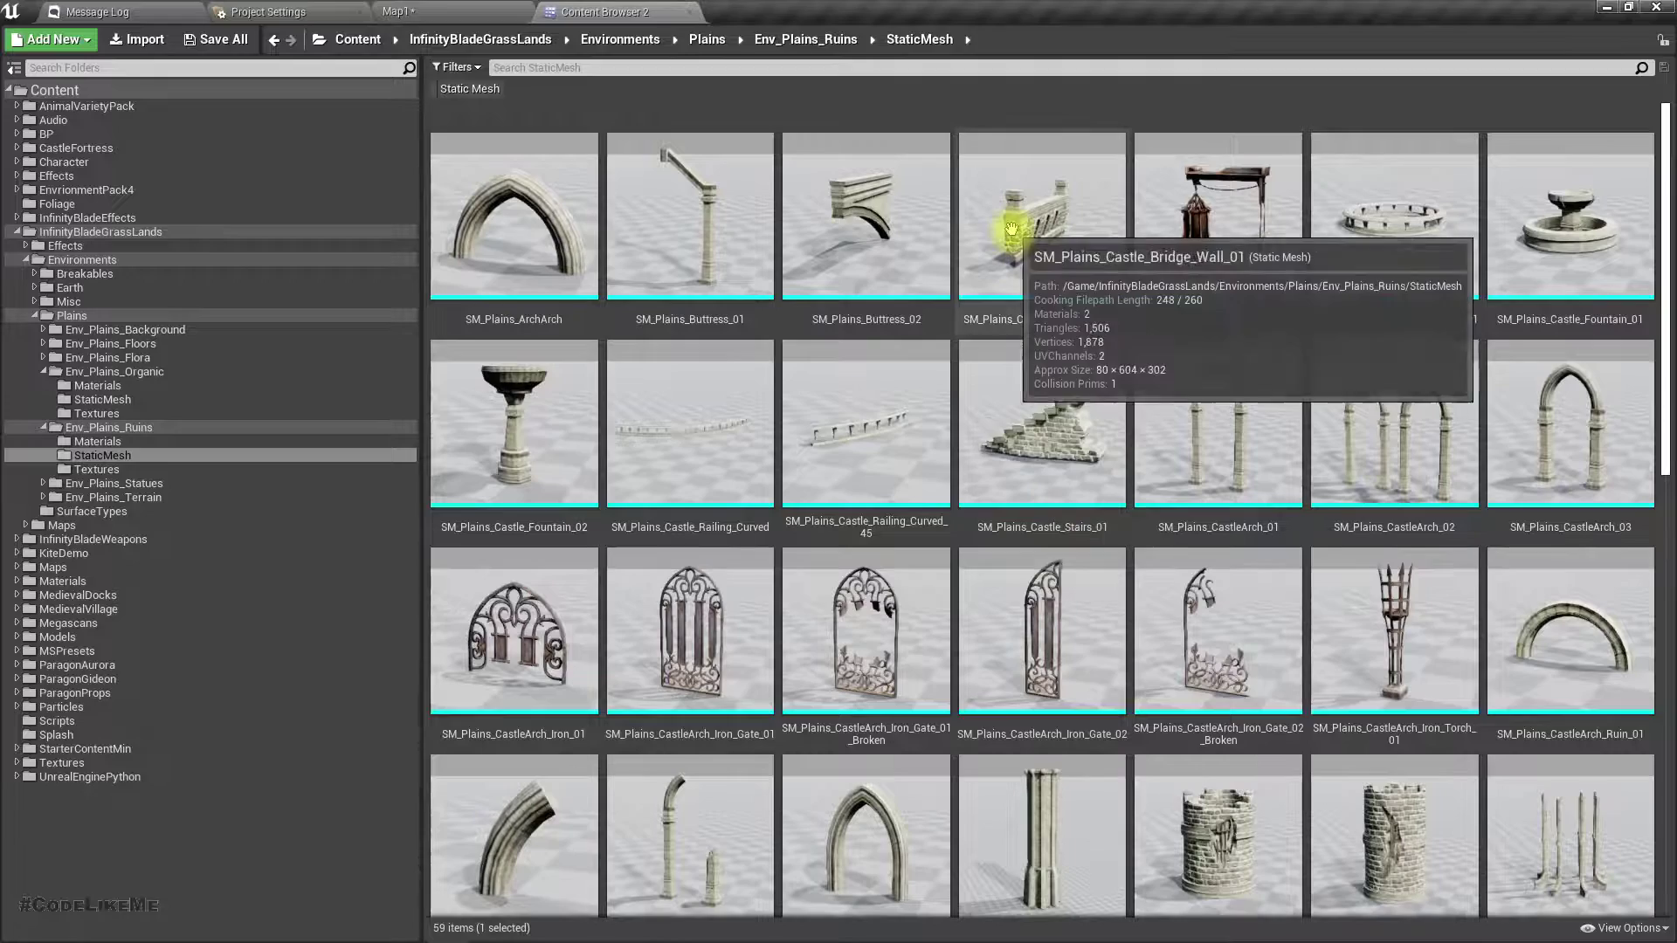
scroll(1318, 531, "down", 6)
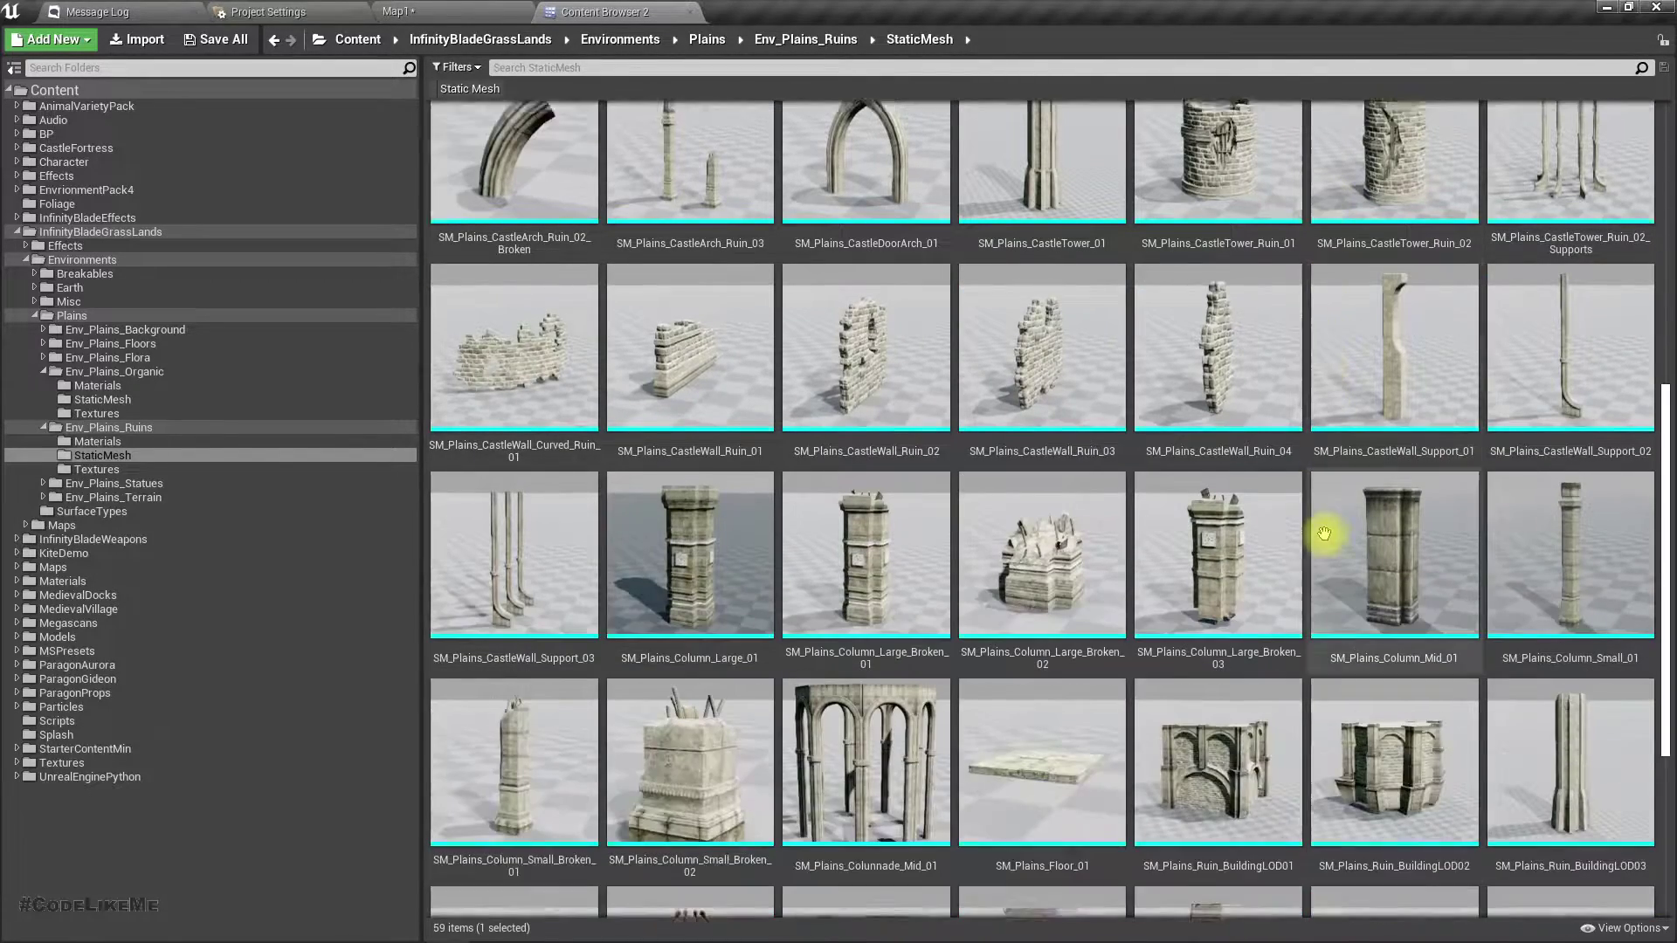
scroll(1389, 633, "down", 2)
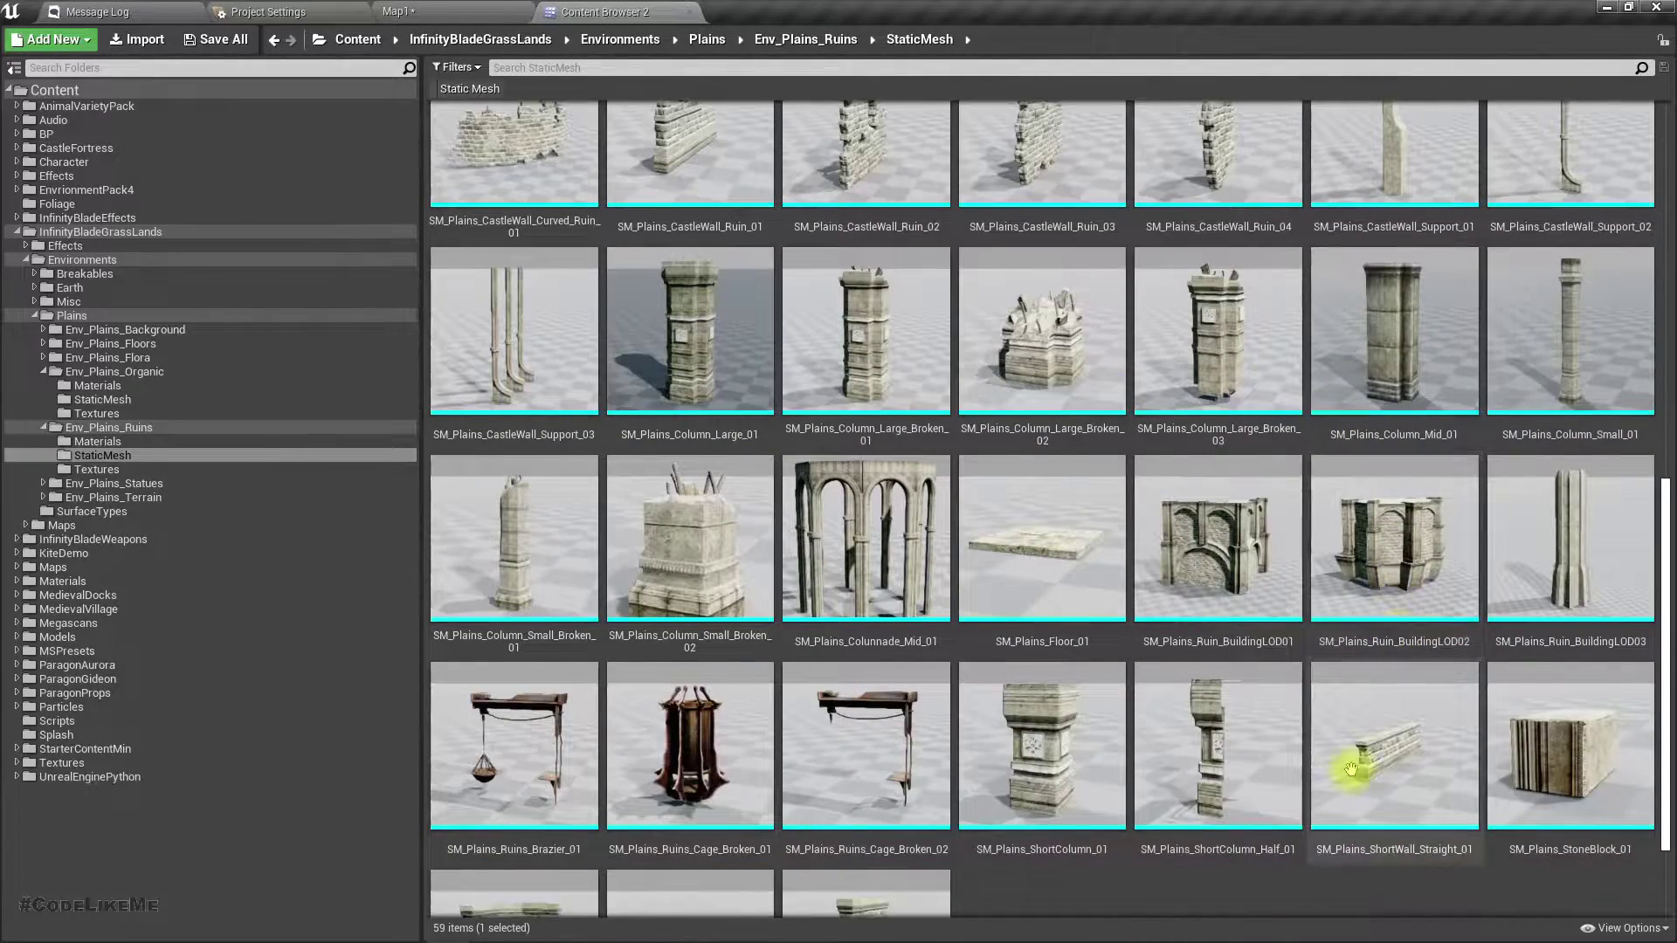
scroll(1422, 767, "up", 5)
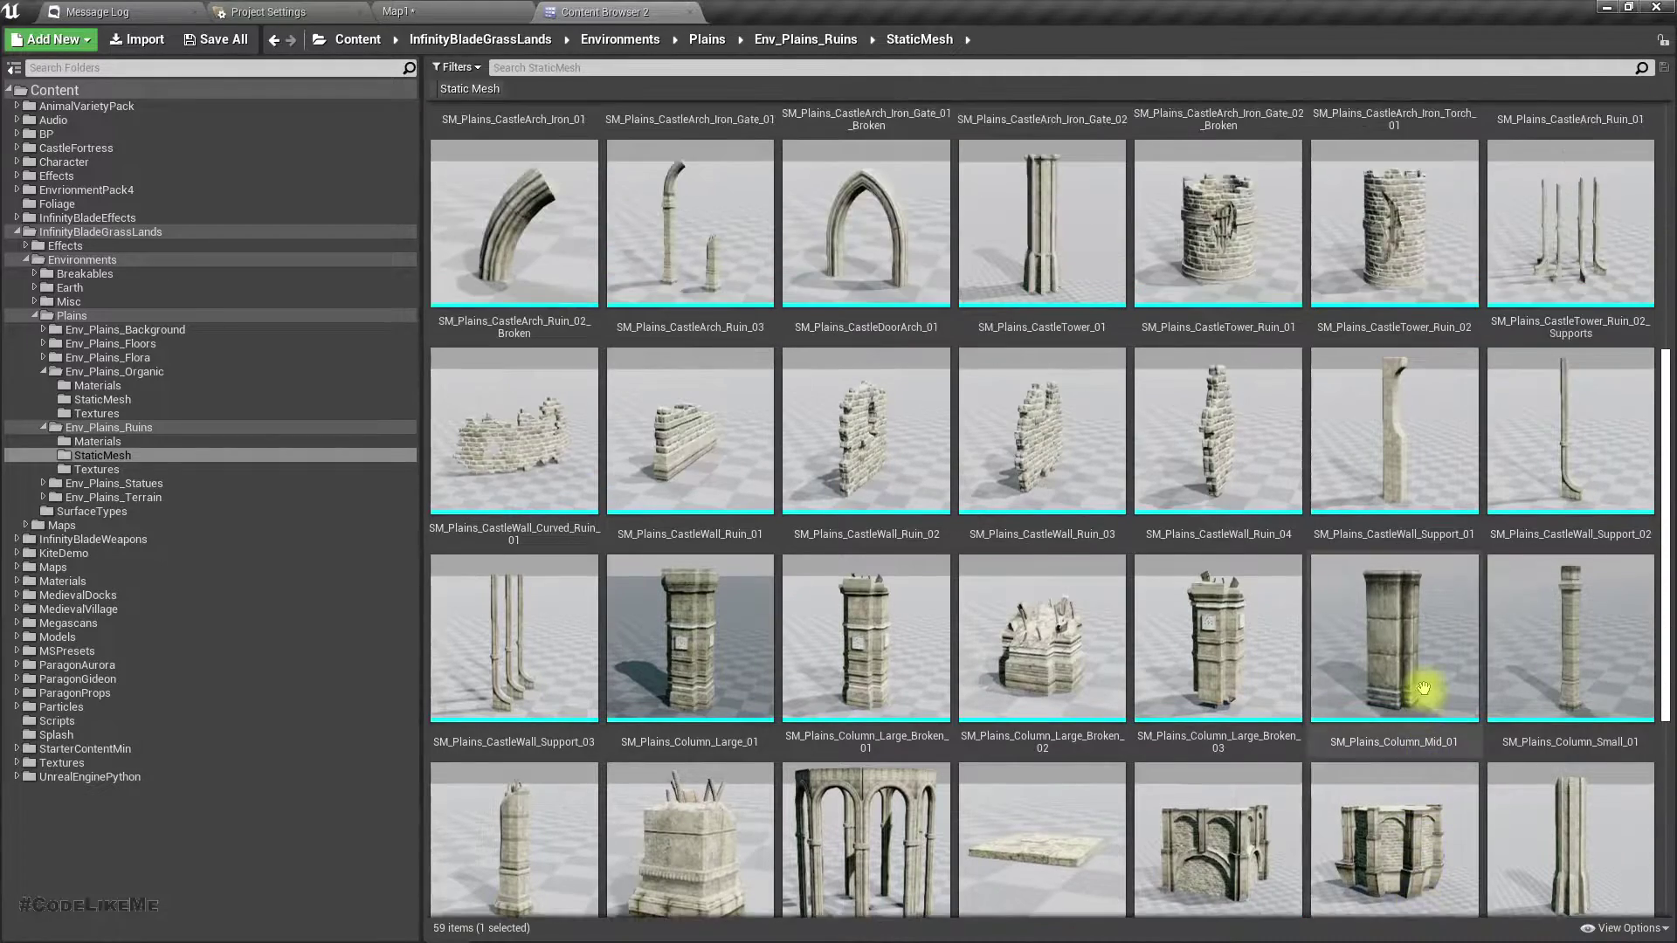
scroll(1424, 695, "up", 6)
scroll(1428, 653, "down", 9)
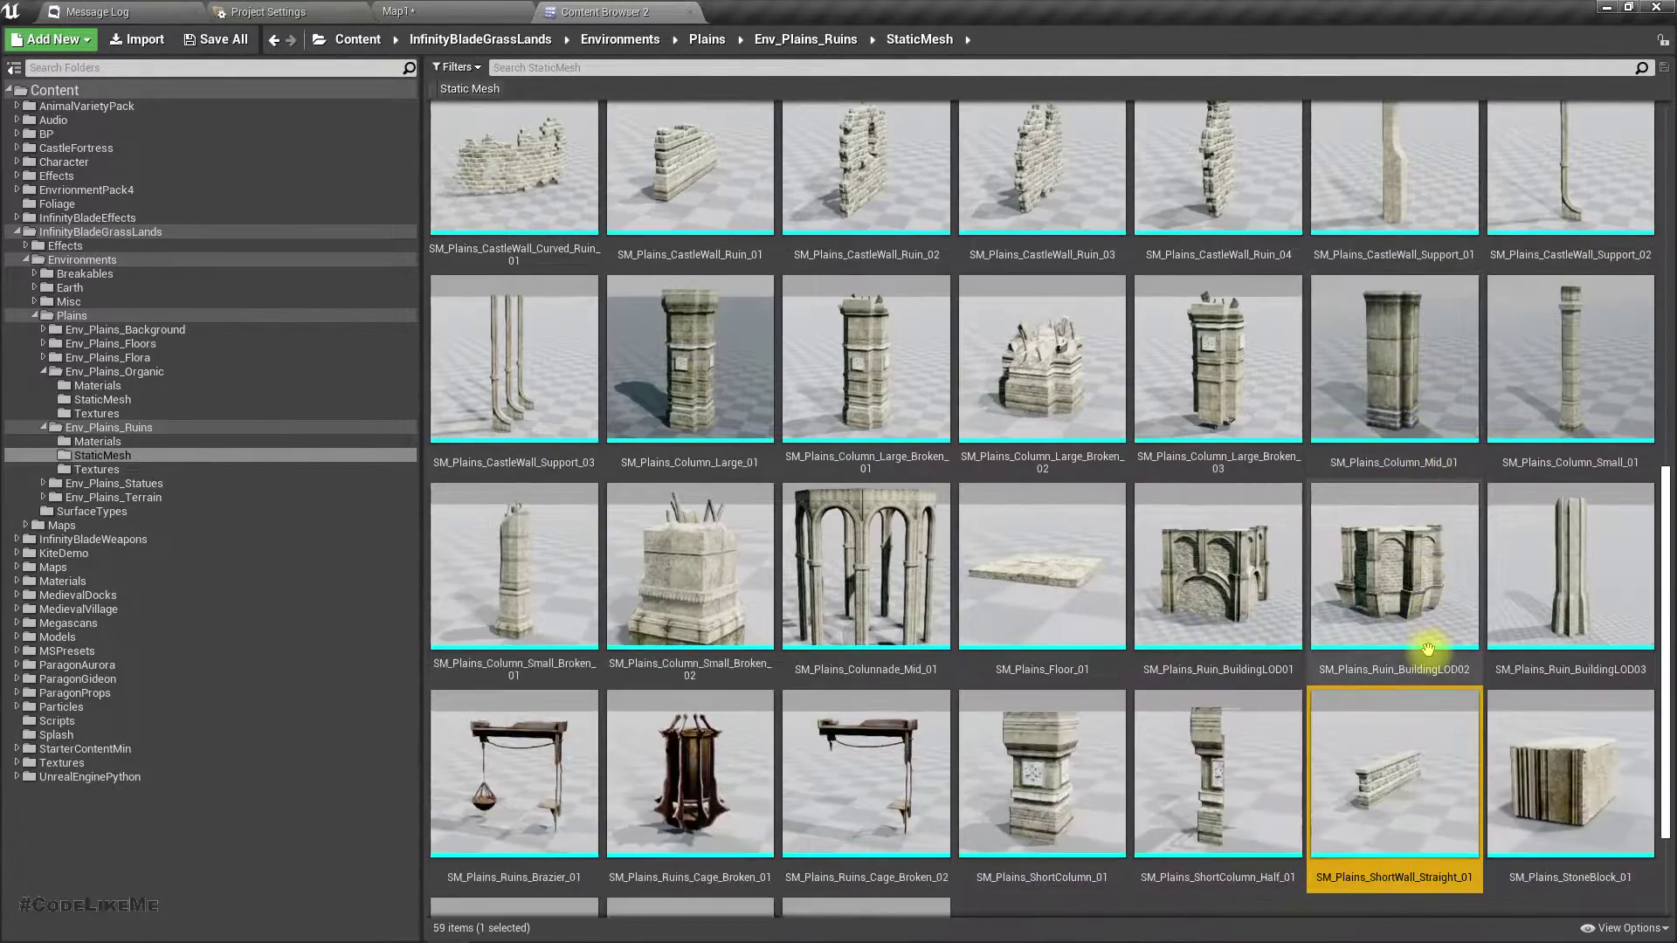
scroll(1427, 649, "down", 1)
left_click_drag(1393, 699, 1485, 664)
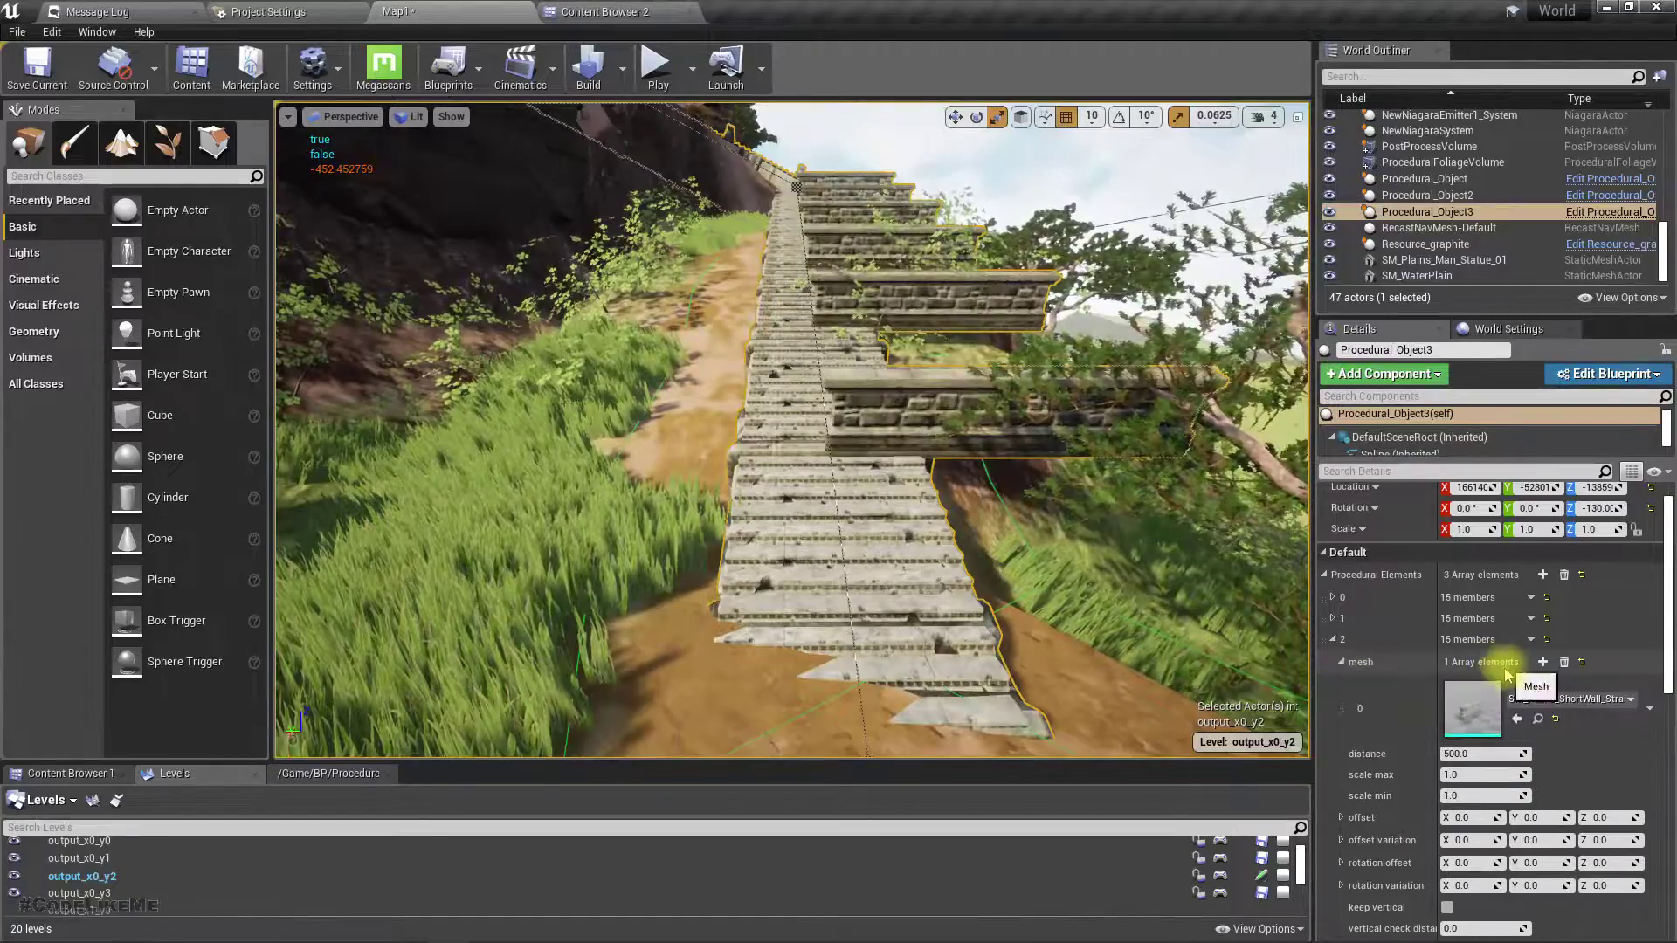
Set the wall element's Z rotation offset to 90 and its Y offset to about 164.73 so it runs along the stairway's side
right_click_drag(809, 475, 799, 473)
key("a")
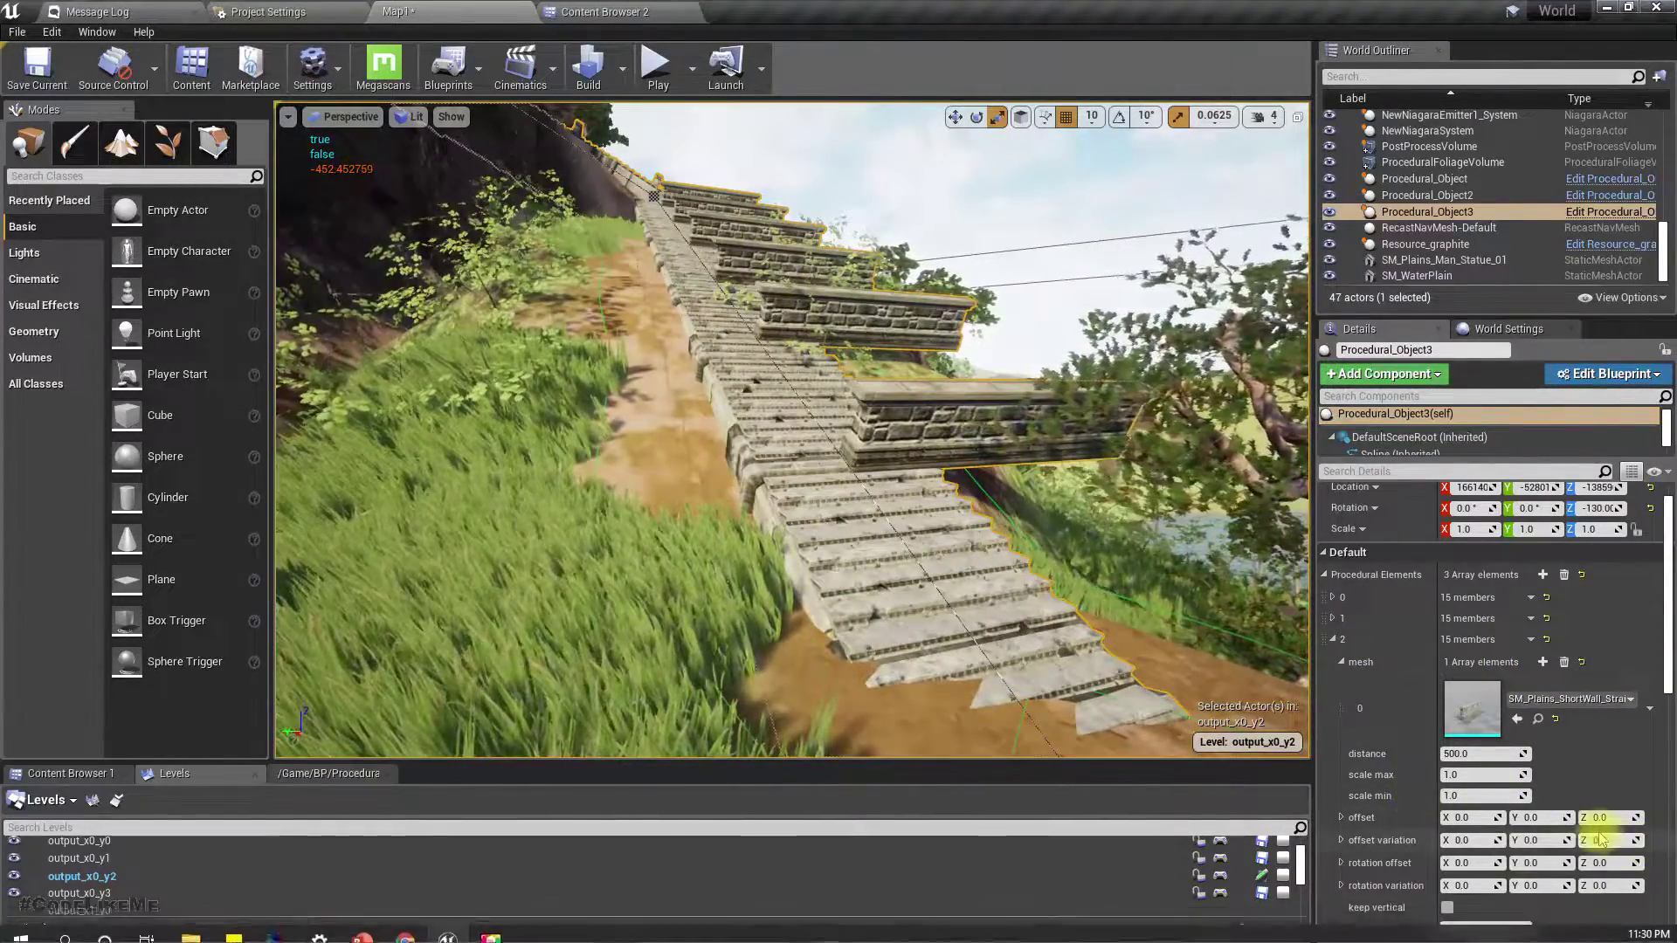
left_click(1601, 817)
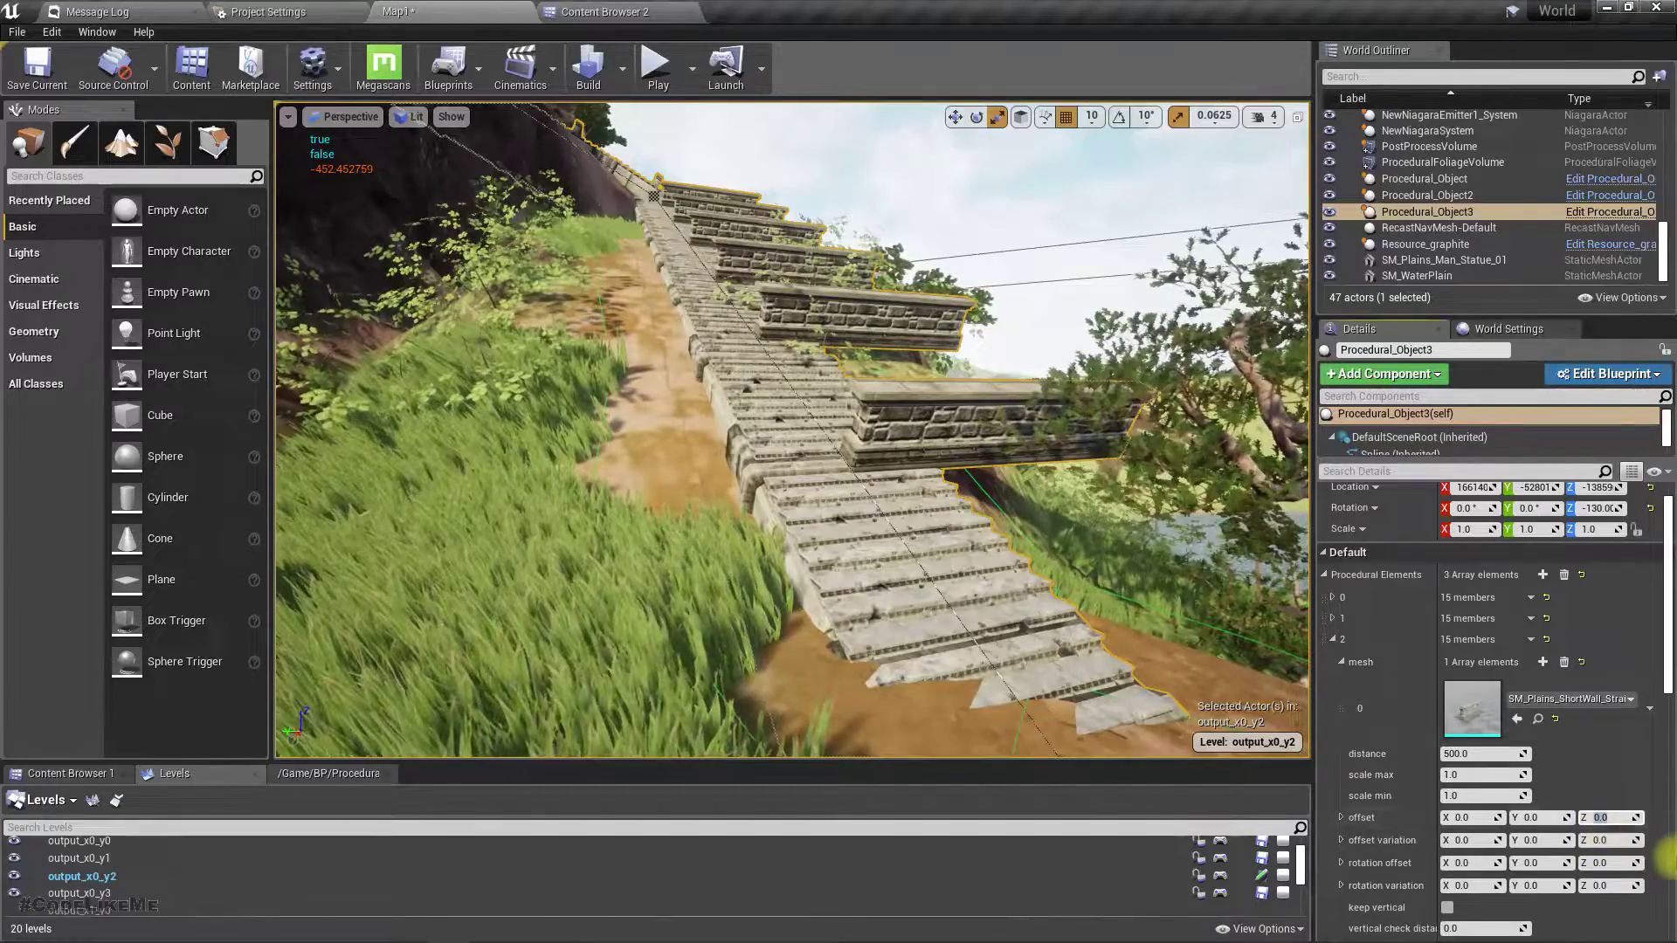
left_click(1604, 863)
type("90")
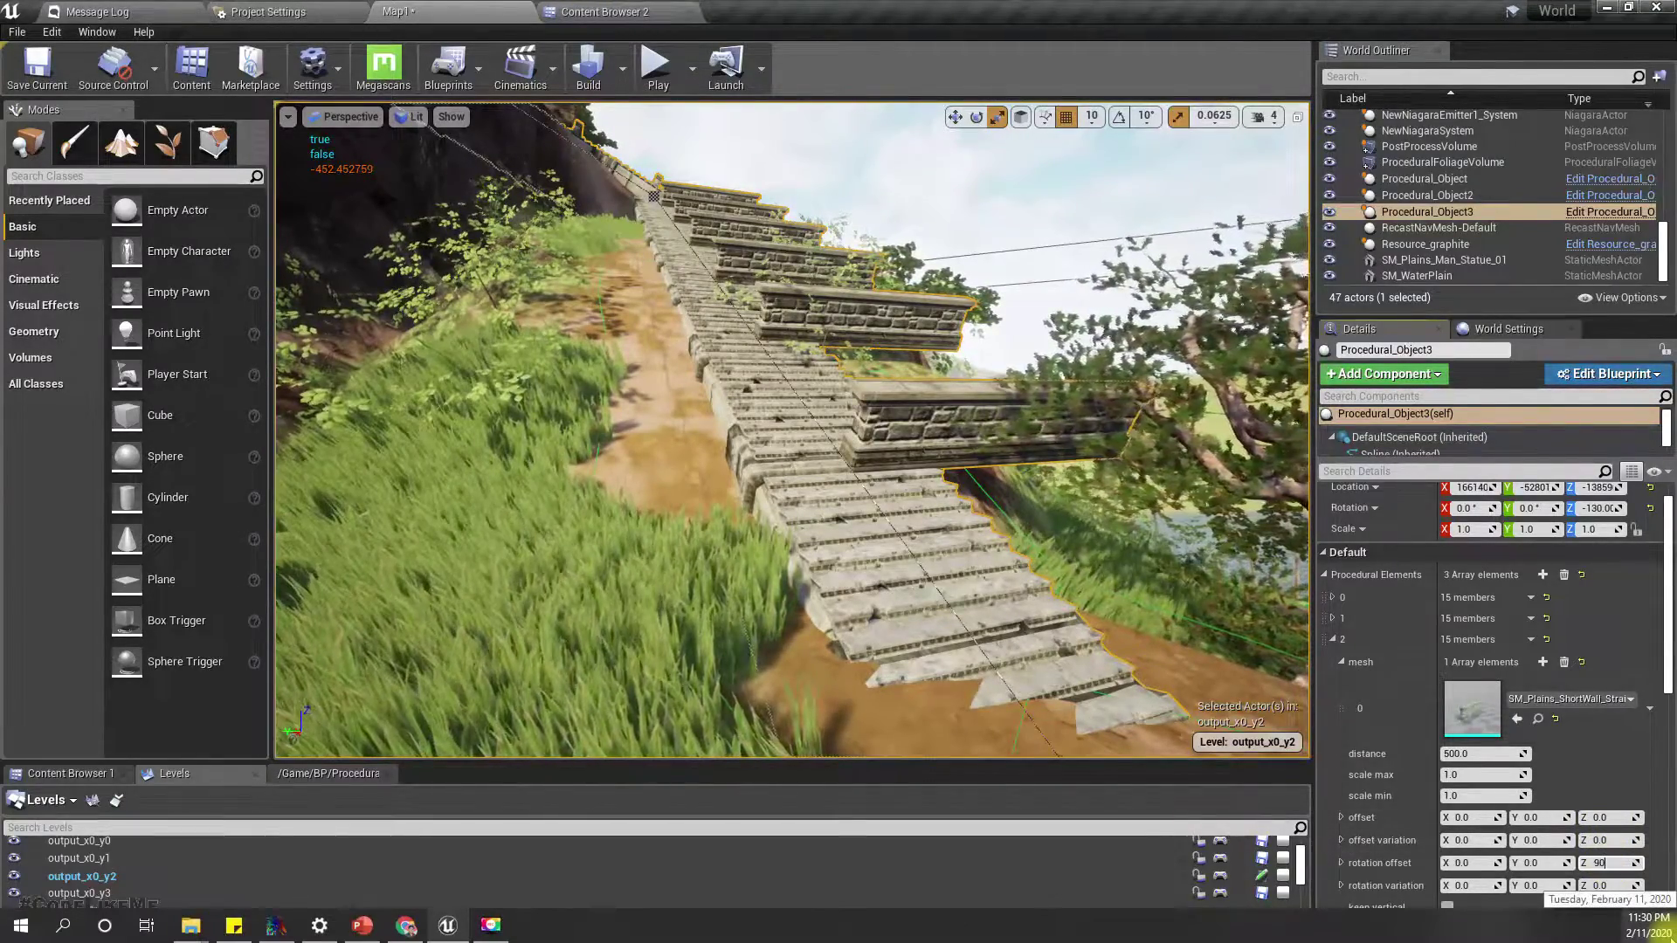
key("Return")
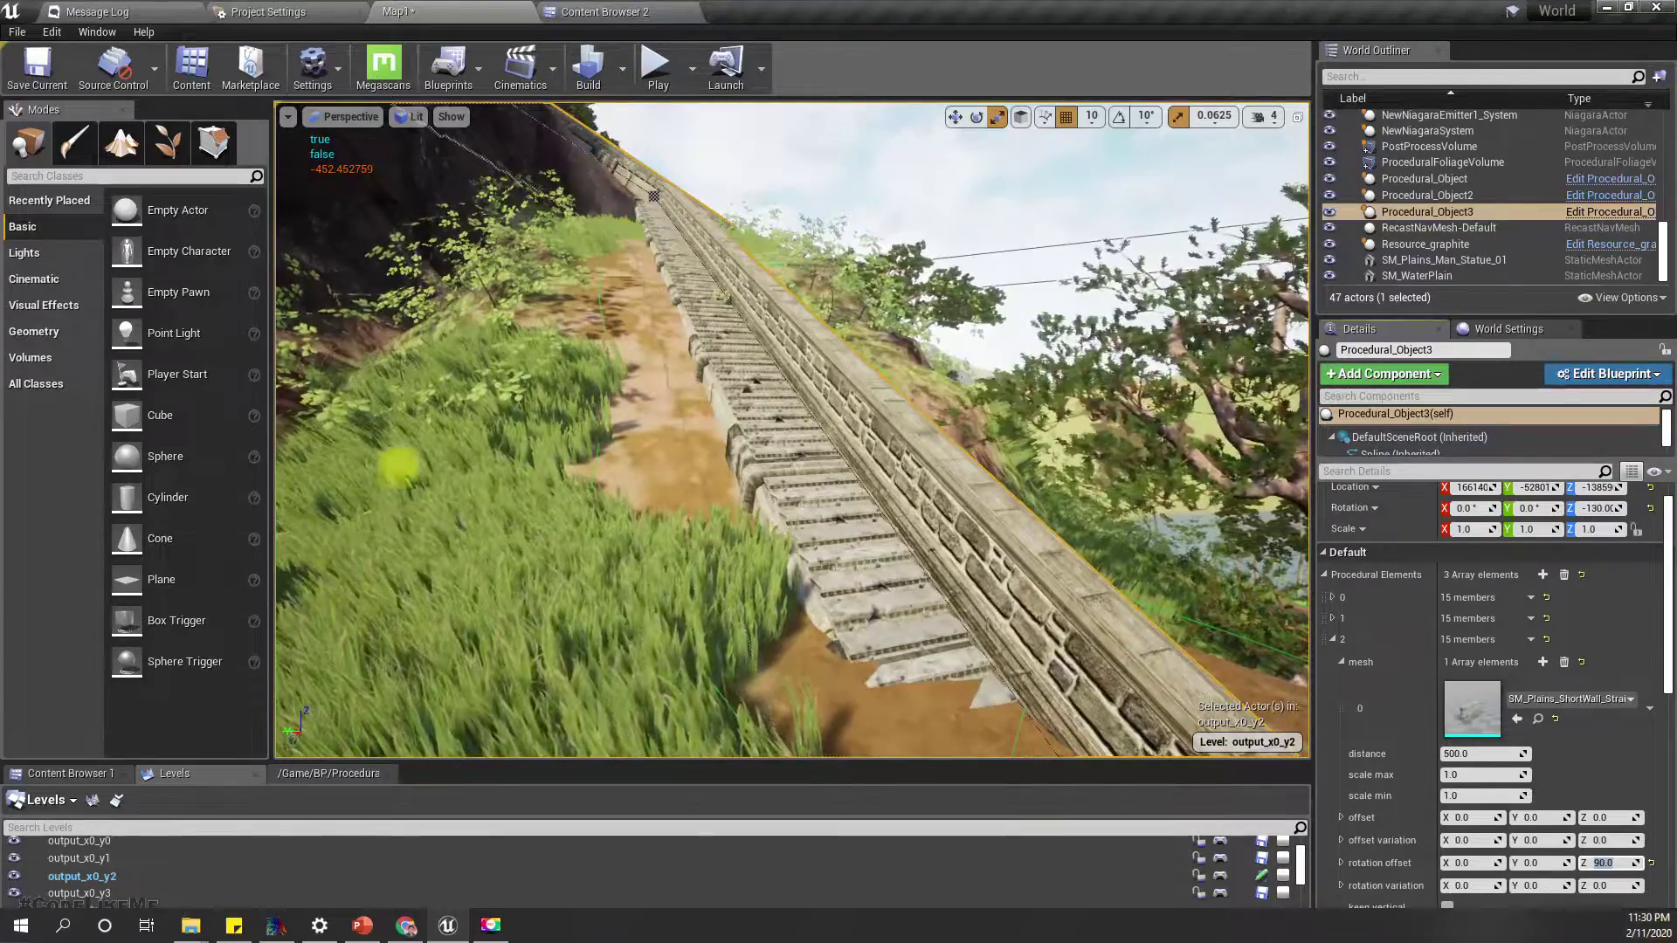
right_click_drag(661, 341, 665, 344)
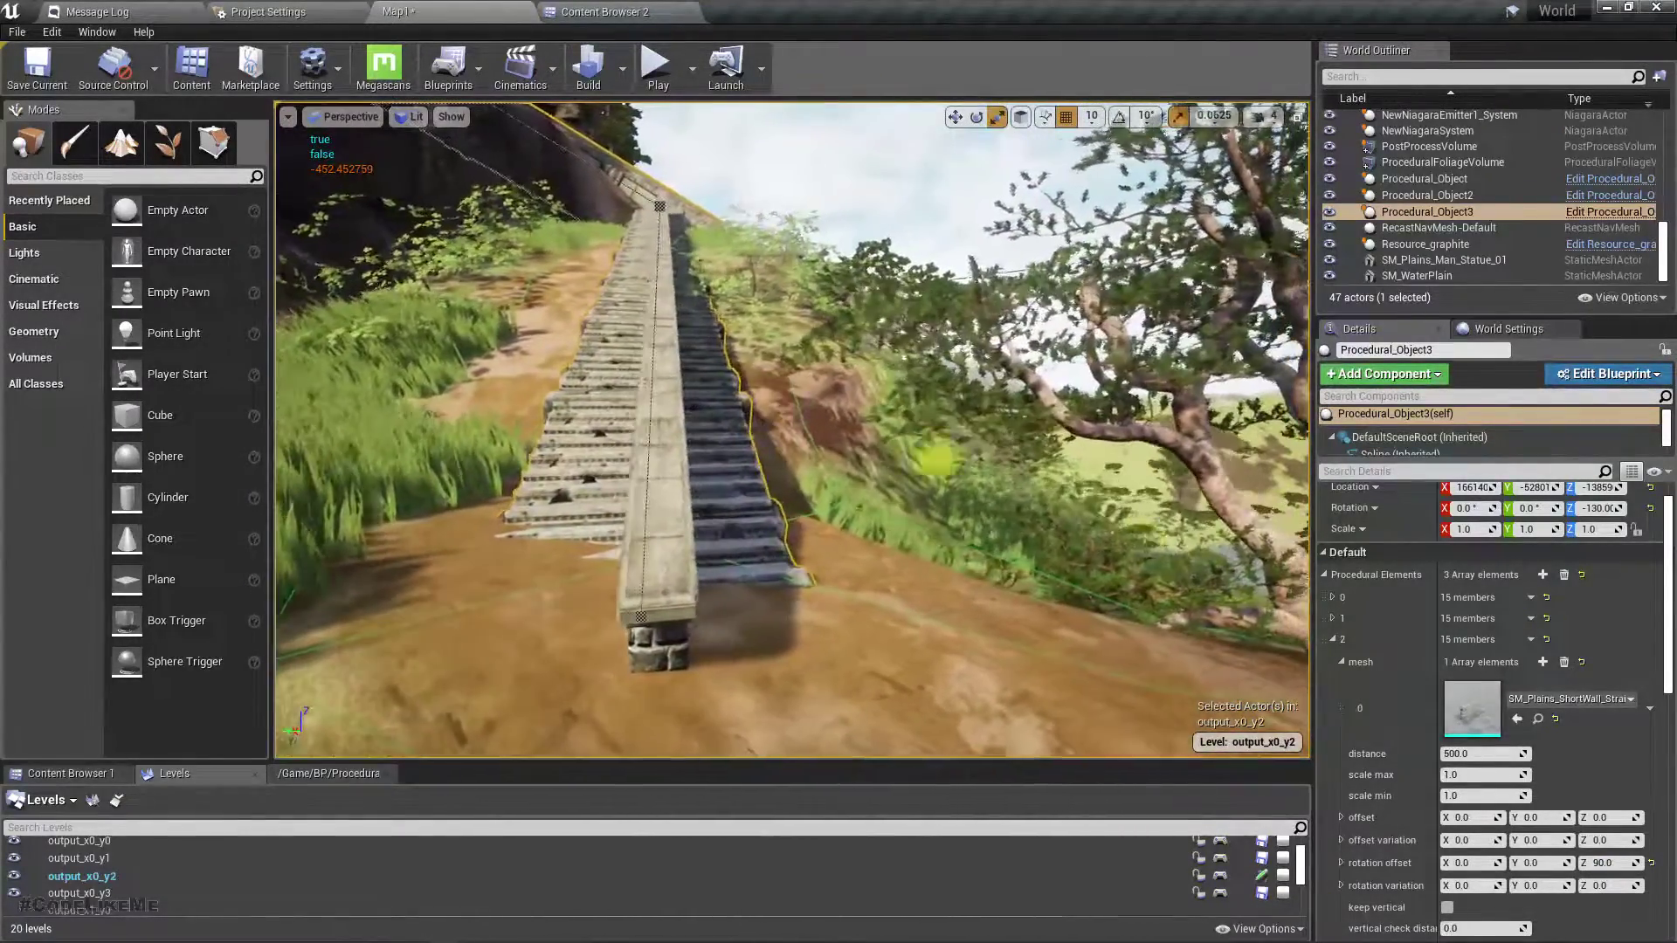
mouse_move(1542, 819)
left_mouse_down()
mouse_move(1598, 818)
mouse_move(1506, 818)
mouse_move(1528, 817)
left_mouse_up()
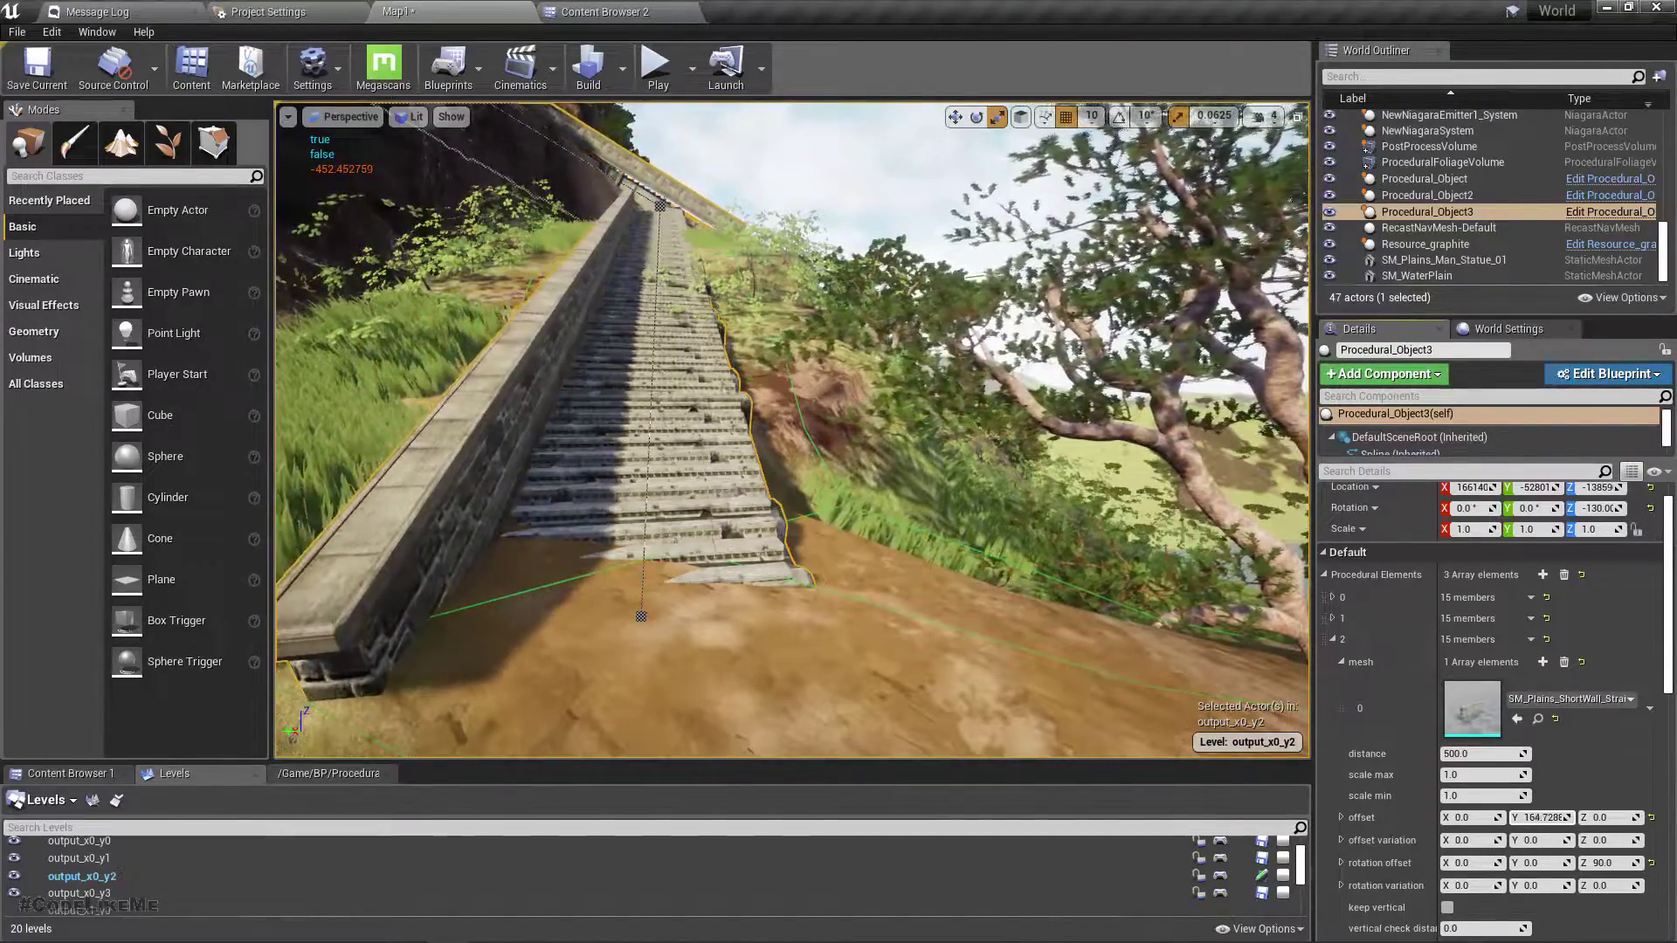
Play-test the level full screen, run the character up the stairs beside the wall, and stop the play session
key("a")
right_click_drag(703, 463, 714, 502)
key("d")
key("s")
key("alt+p")
key("F11")
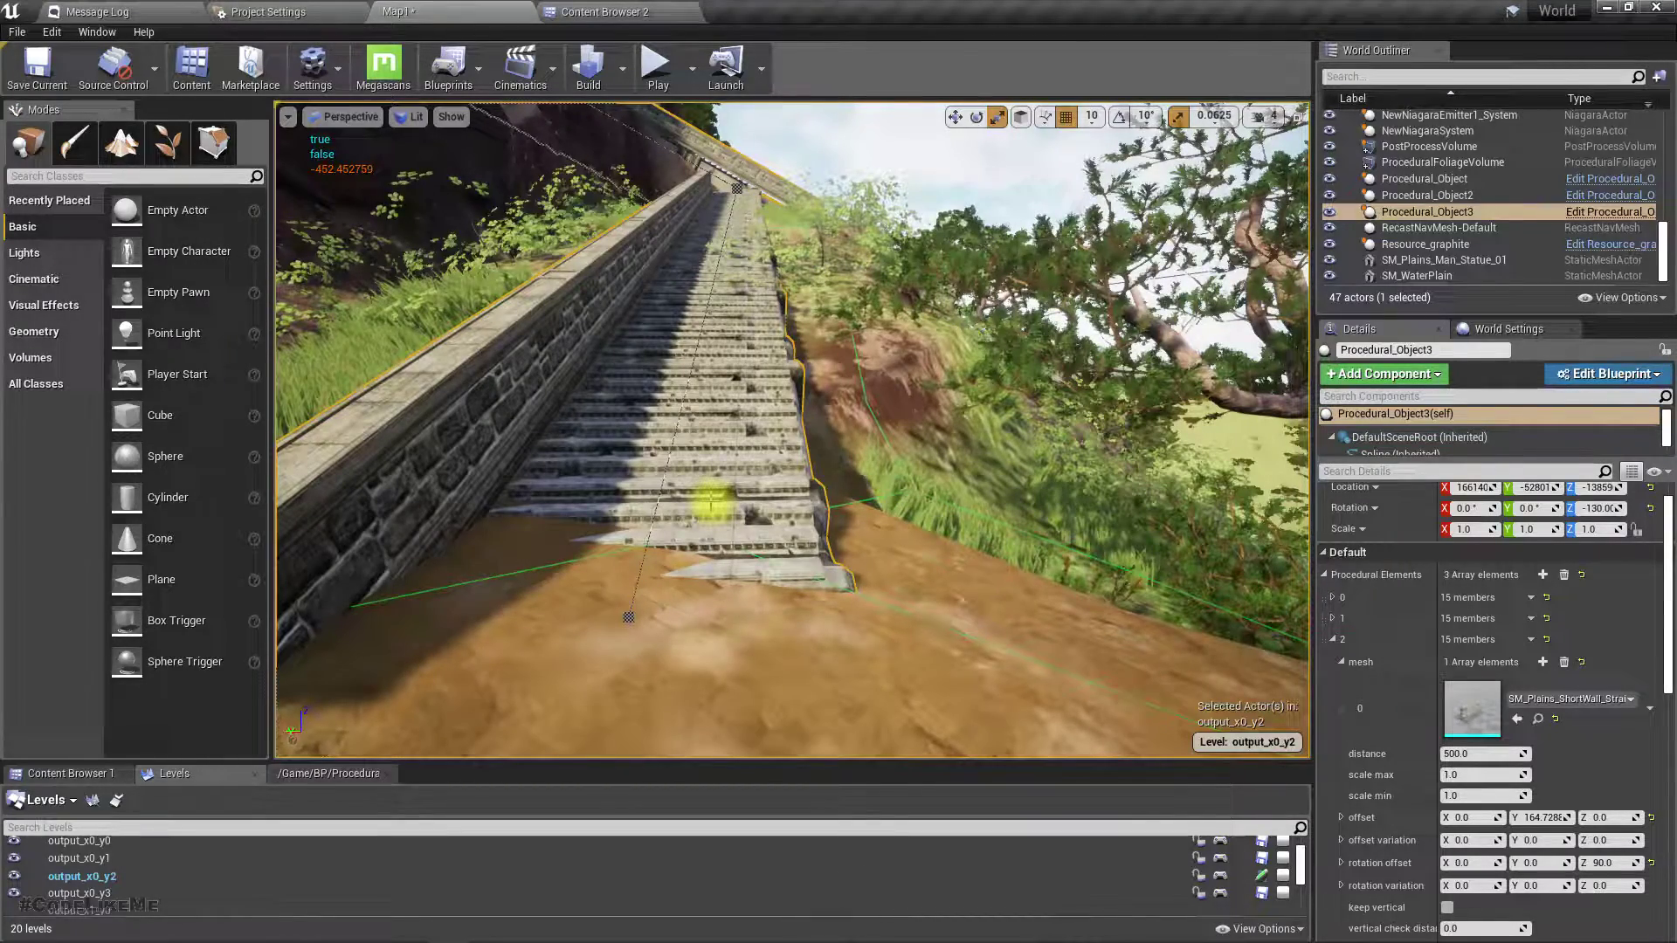
key("w")
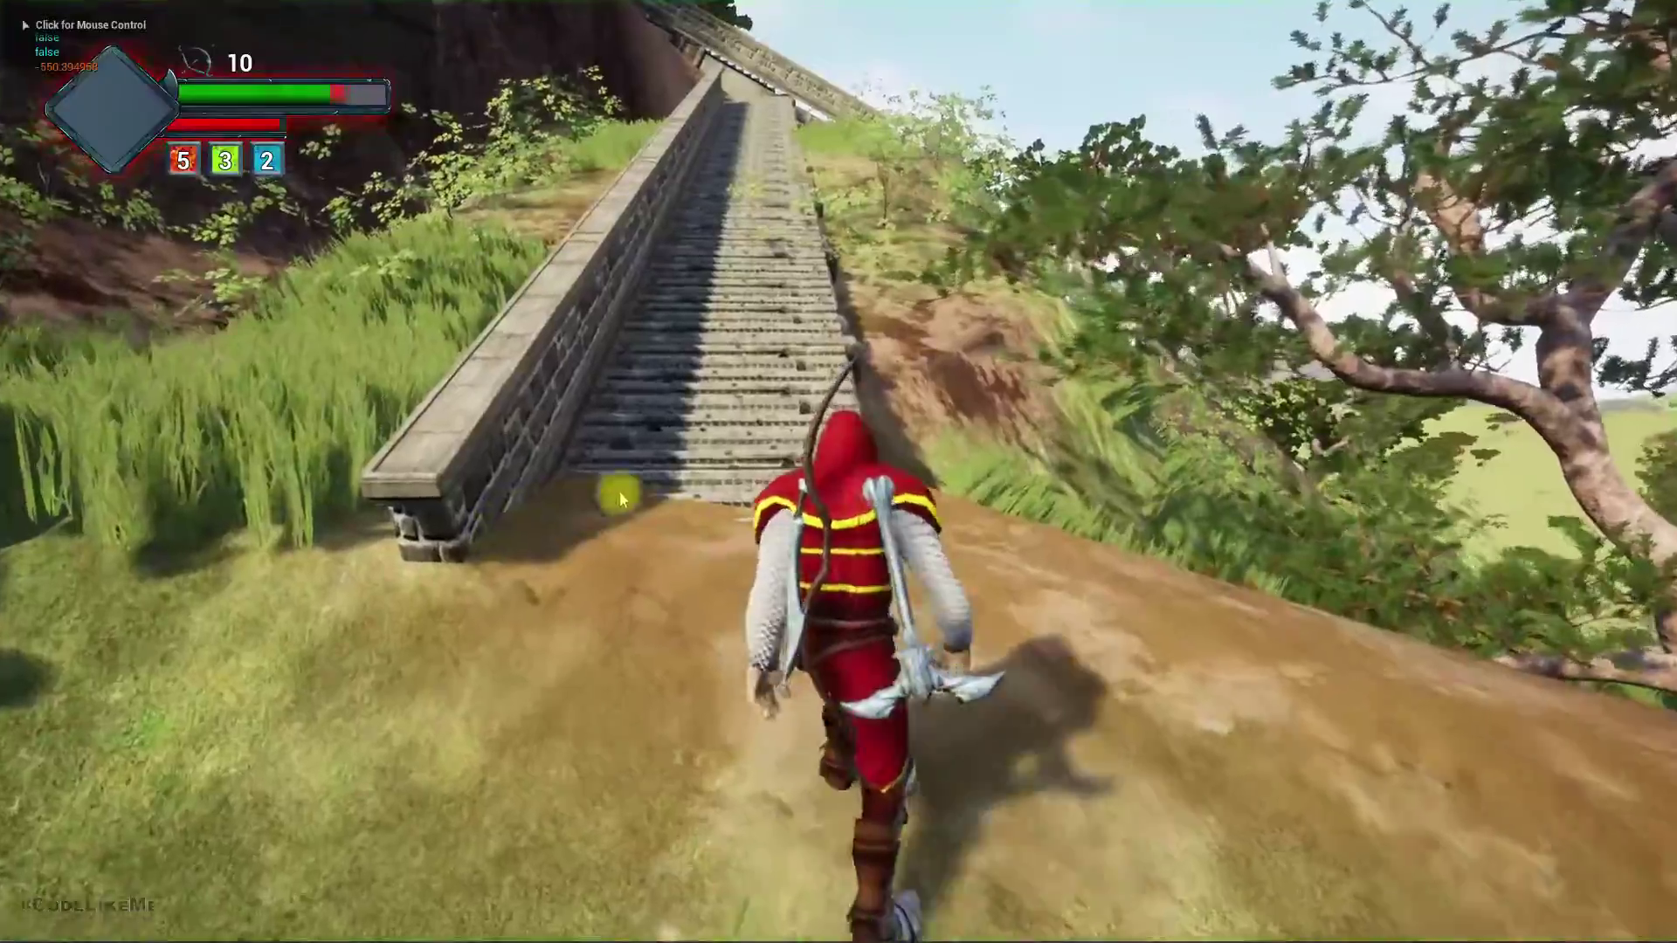
left_click(620, 490)
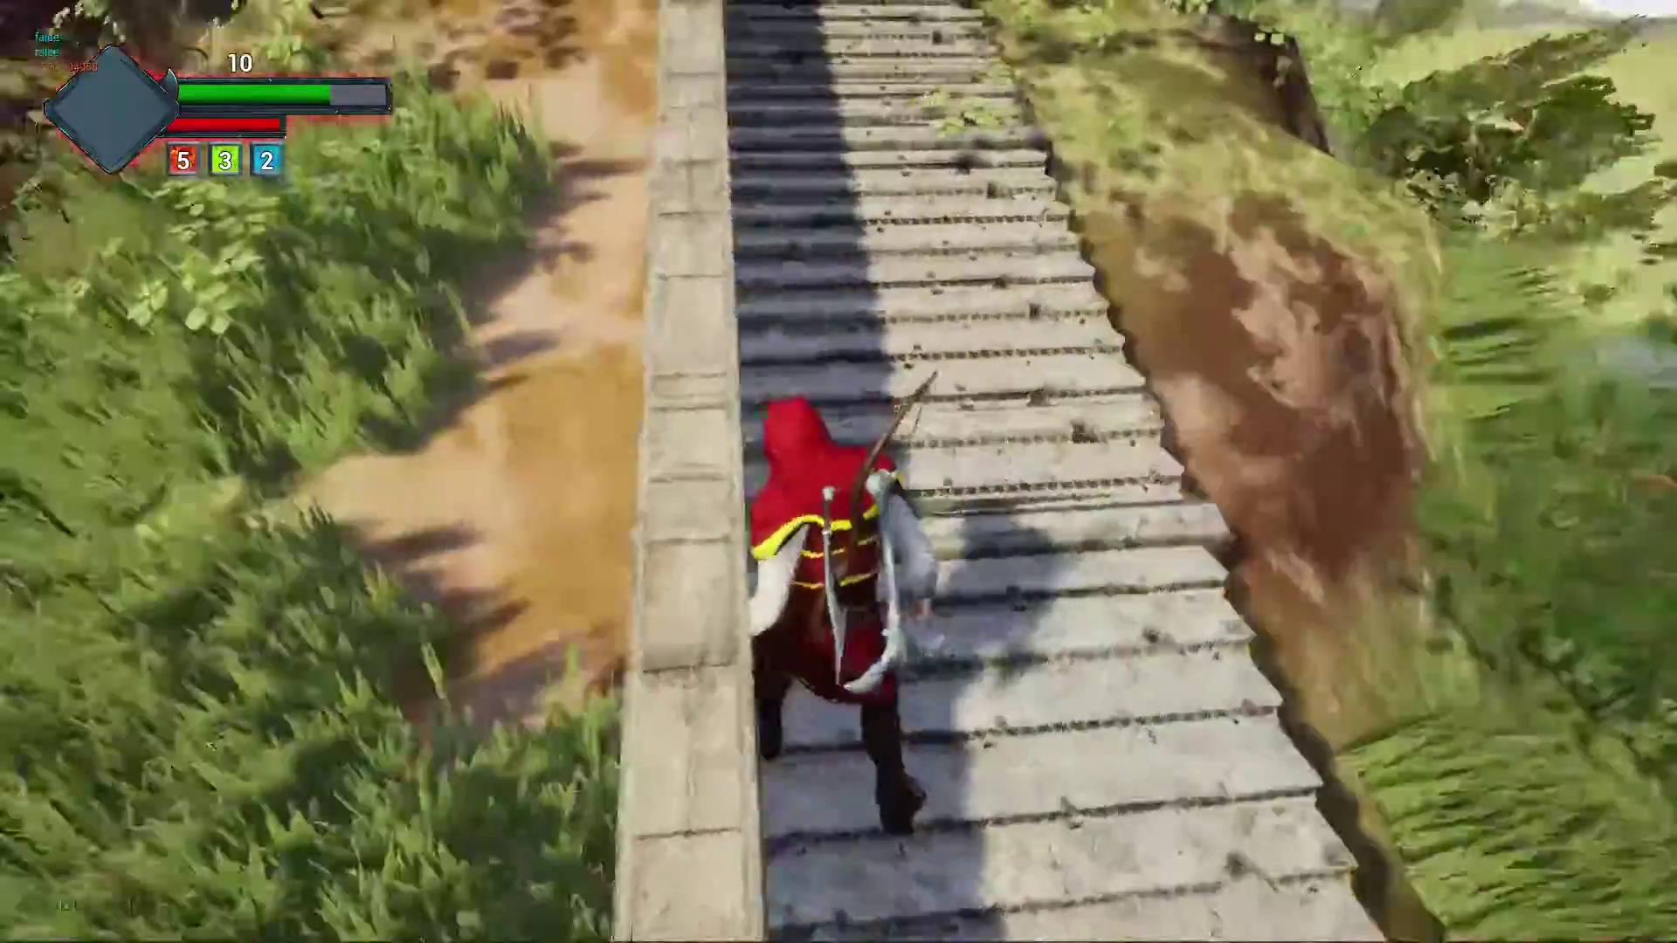
key("Escape")
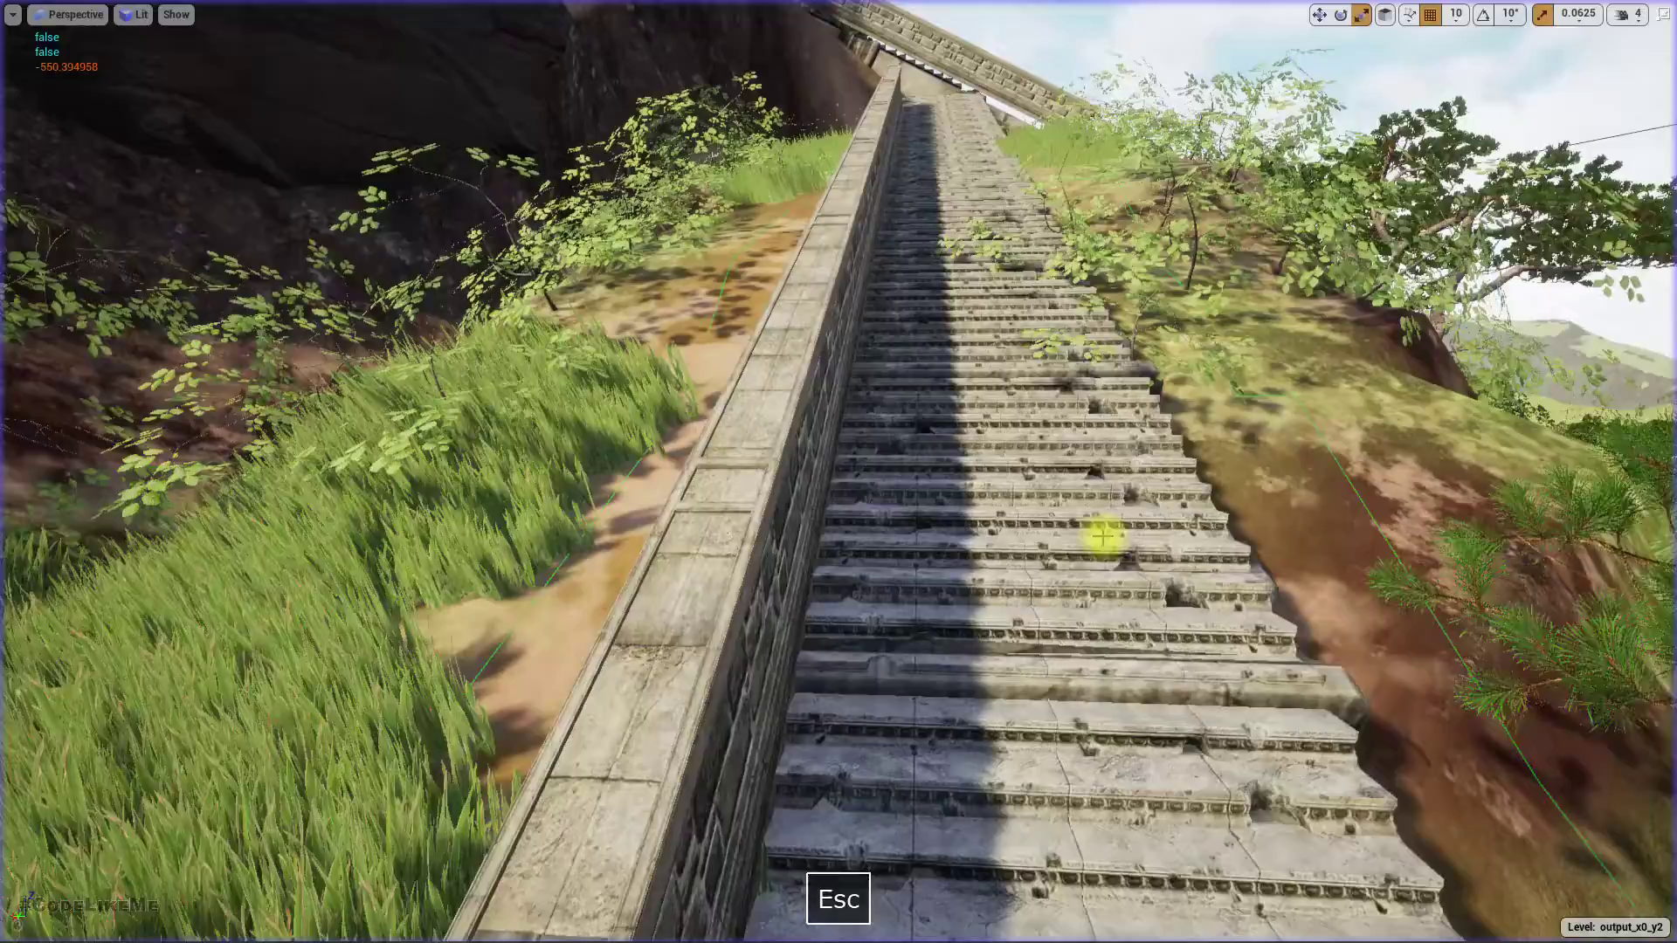
Examine the stairway and its side wall in the level from several viewpoints
key("a")
right_click_drag(838, 472, 1048, 436)
right_click_drag(1030, 520, 926, 524)
key("w")
right_click_drag(984, 577, 900, 490)
right_click_drag(1040, 599, 1048, 743)
key("s")
right_click_drag(1035, 663, 1022, 674)
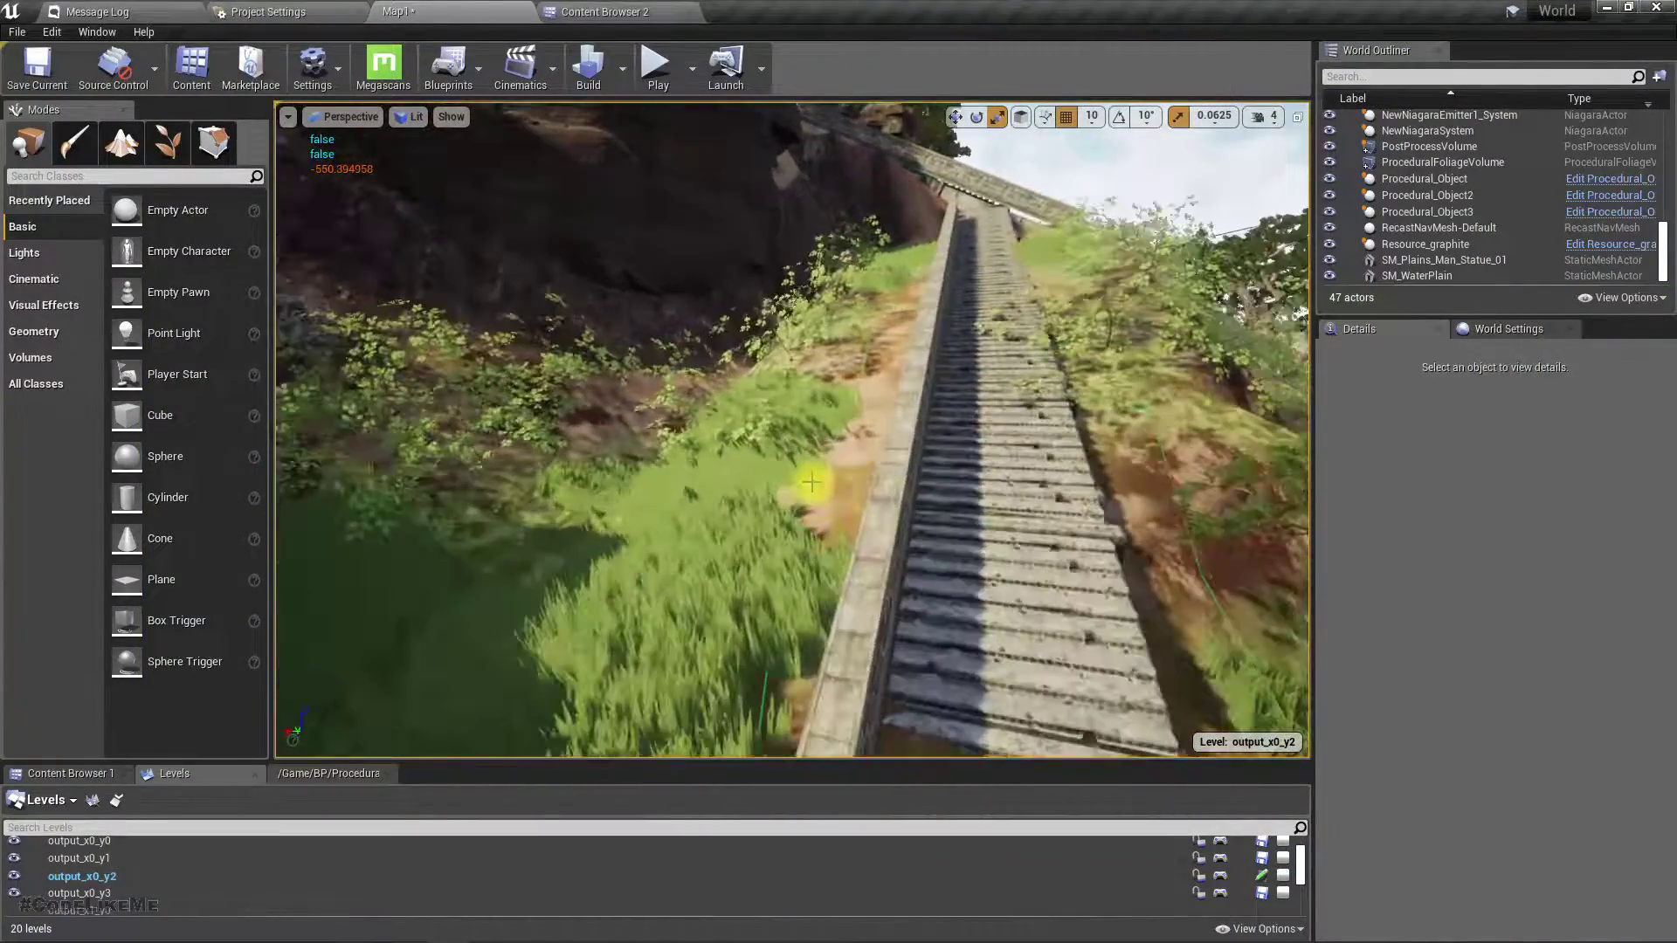
key("F11")
key("F11")
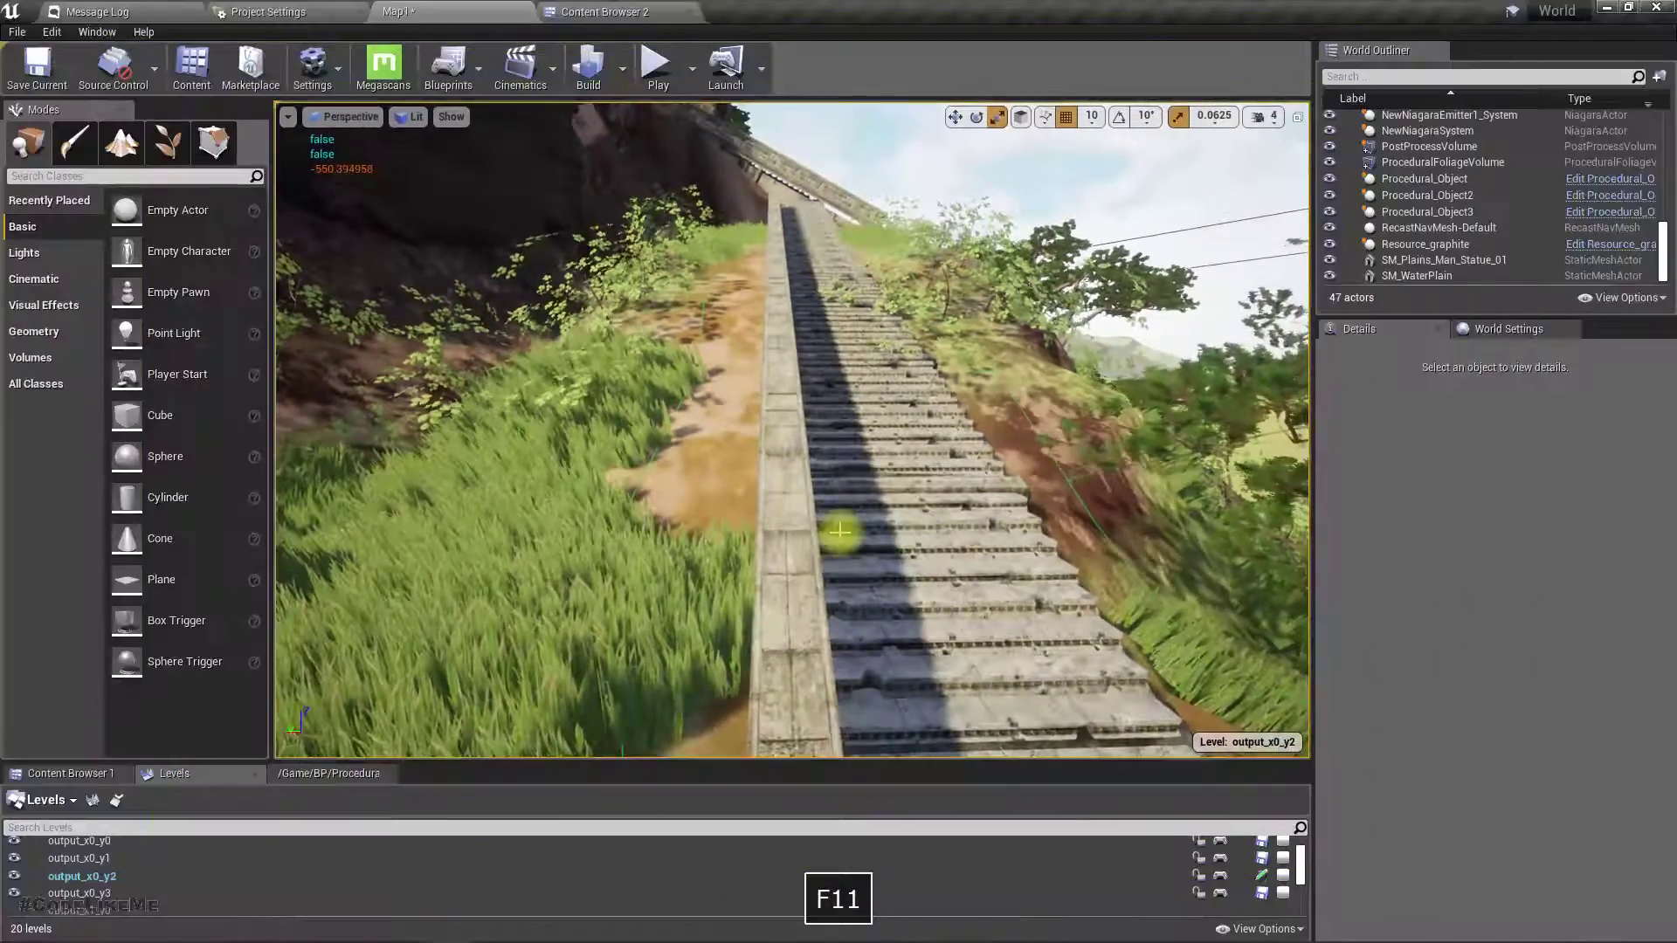
Select the stairway object and set the wall element's distance to about 543.94 while checking the joints between segments
left_click(831, 530)
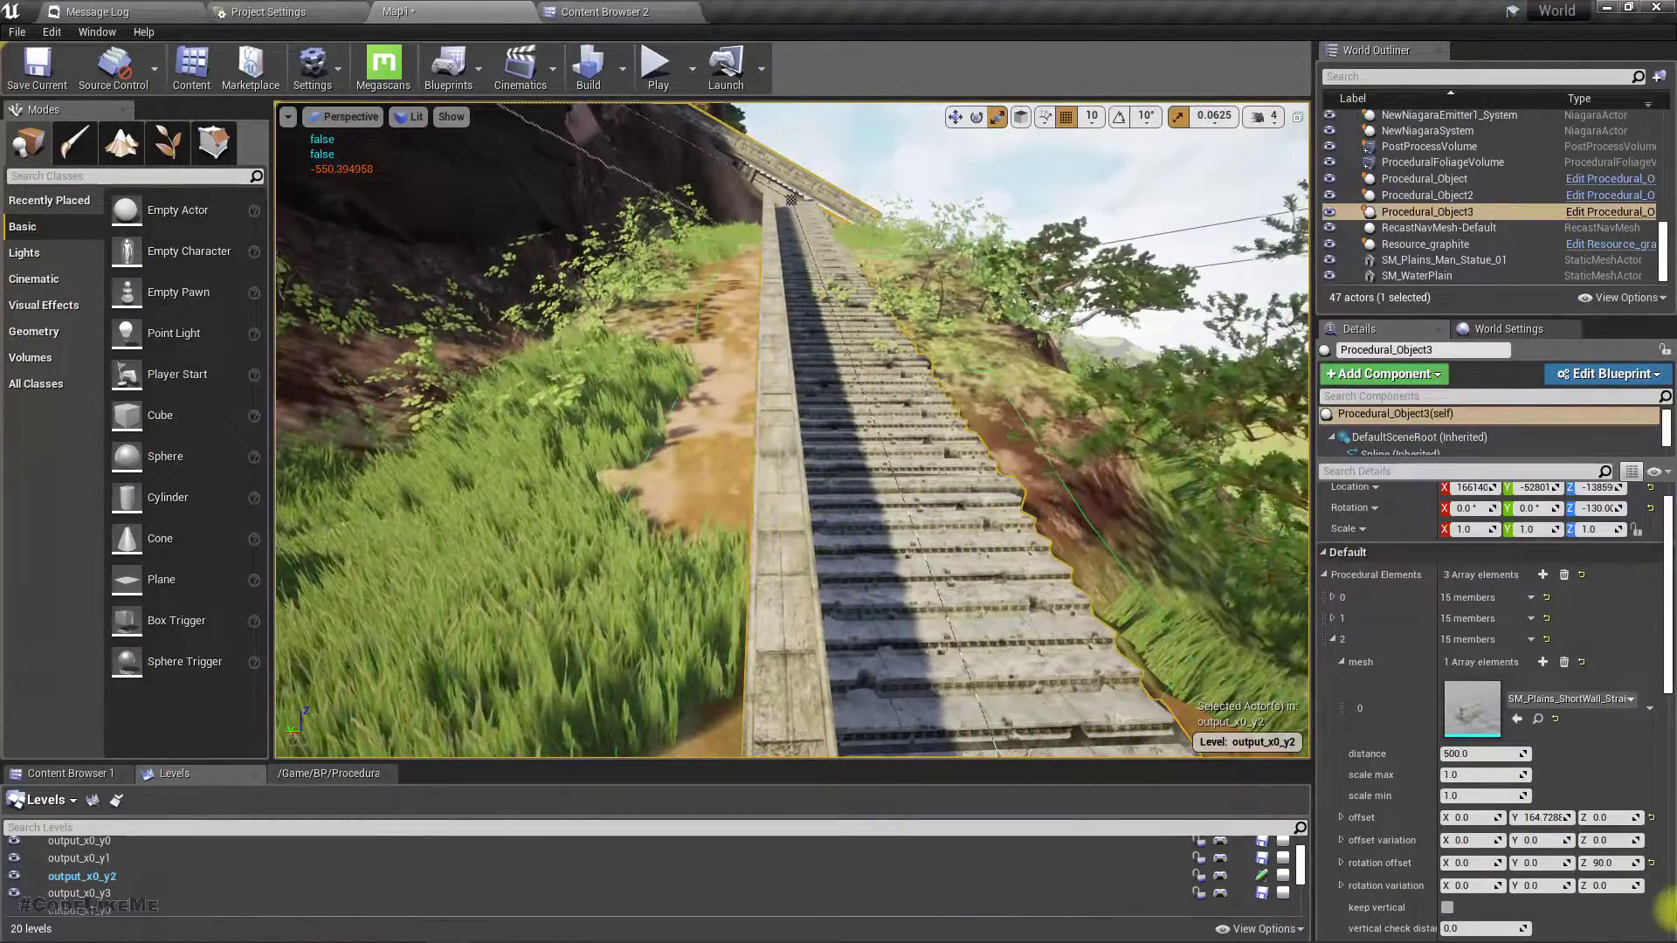
right_click_drag(935, 629, 1214, 681)
key("s")
right_click_drag(655, 557, 612, 524)
right_click_drag(856, 651, 880, 711)
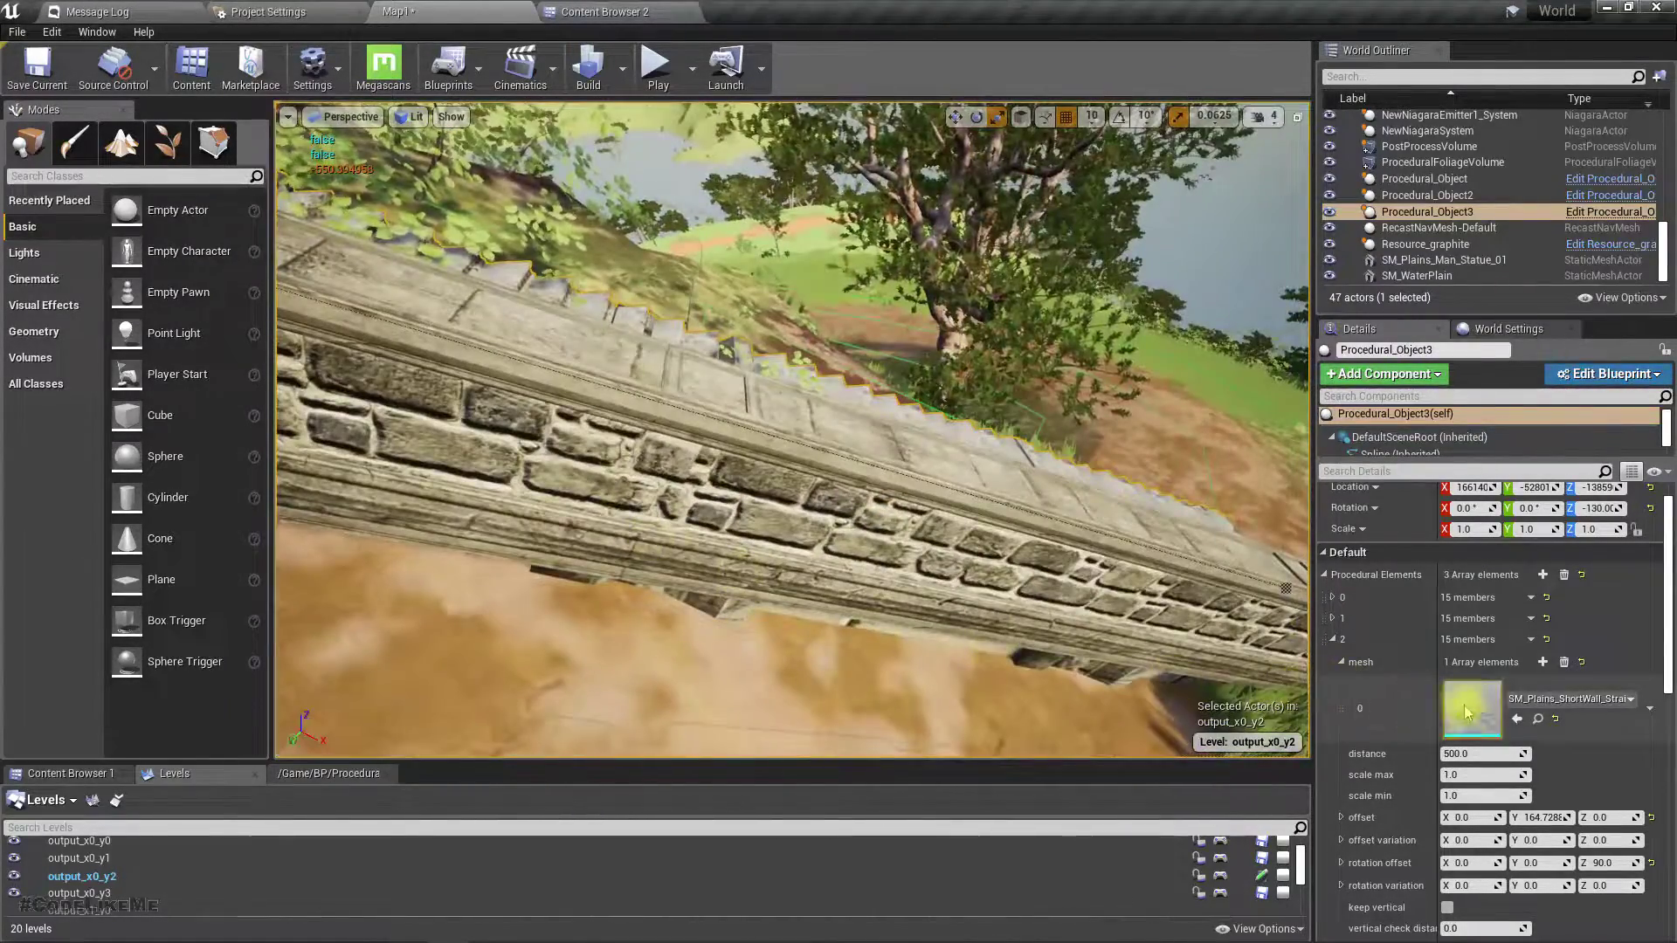
left_click_drag(1457, 753, 1480, 753)
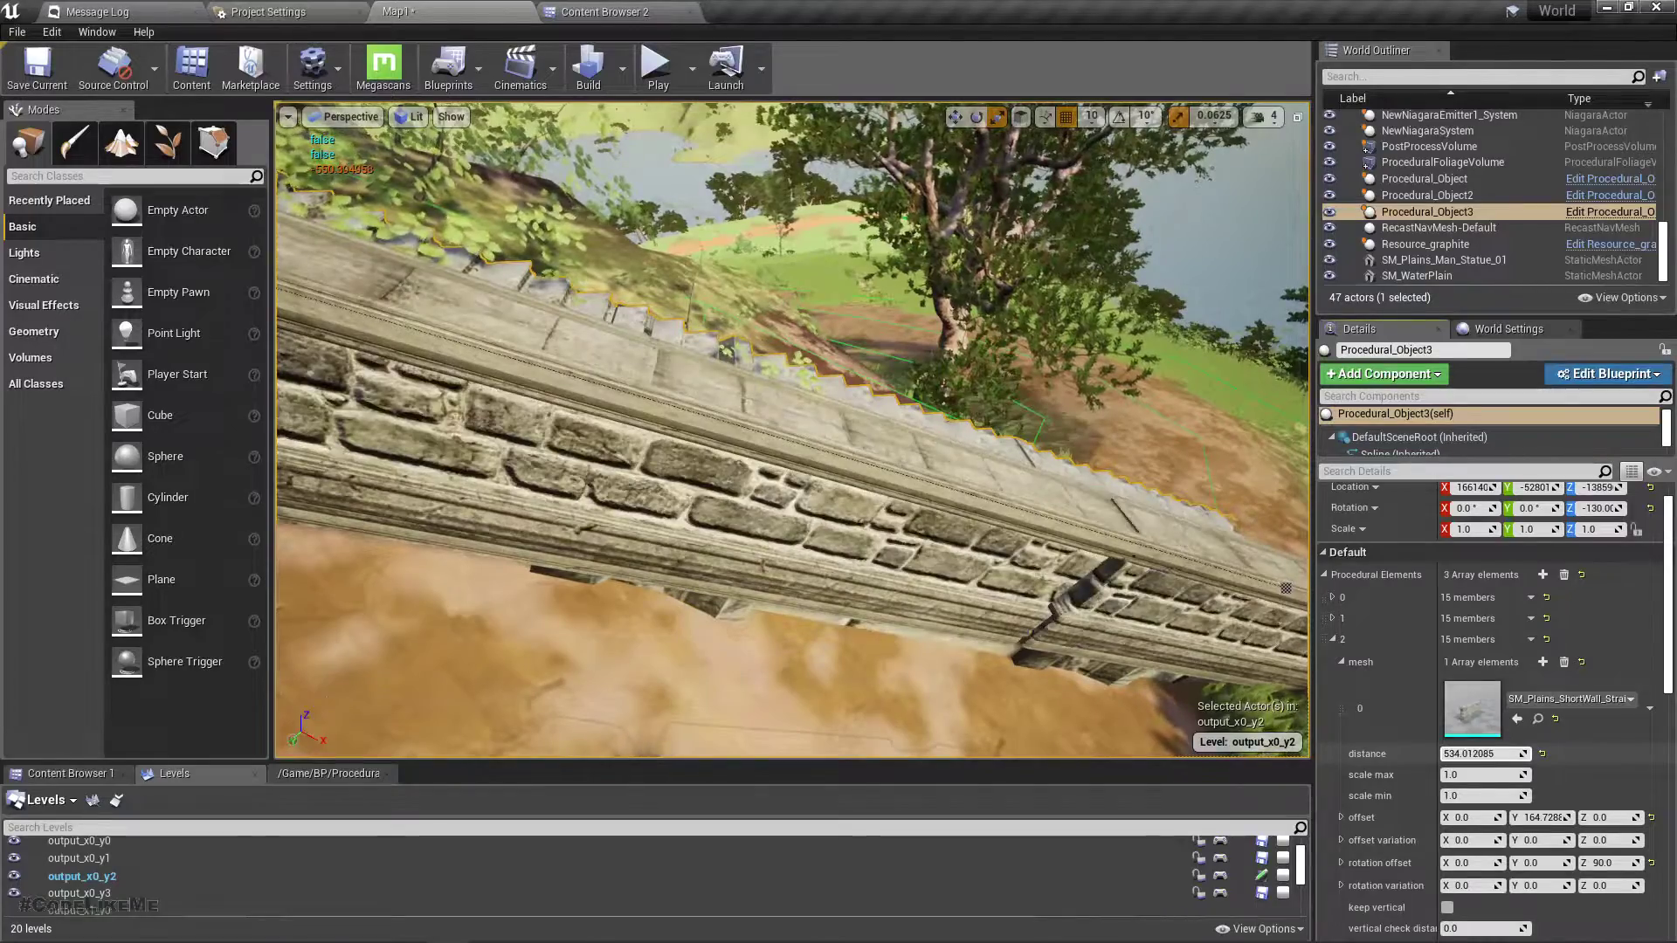
key("d")
right_click_drag(961, 545, 946, 532)
key("q")
right_click_drag(852, 512, 826, 508)
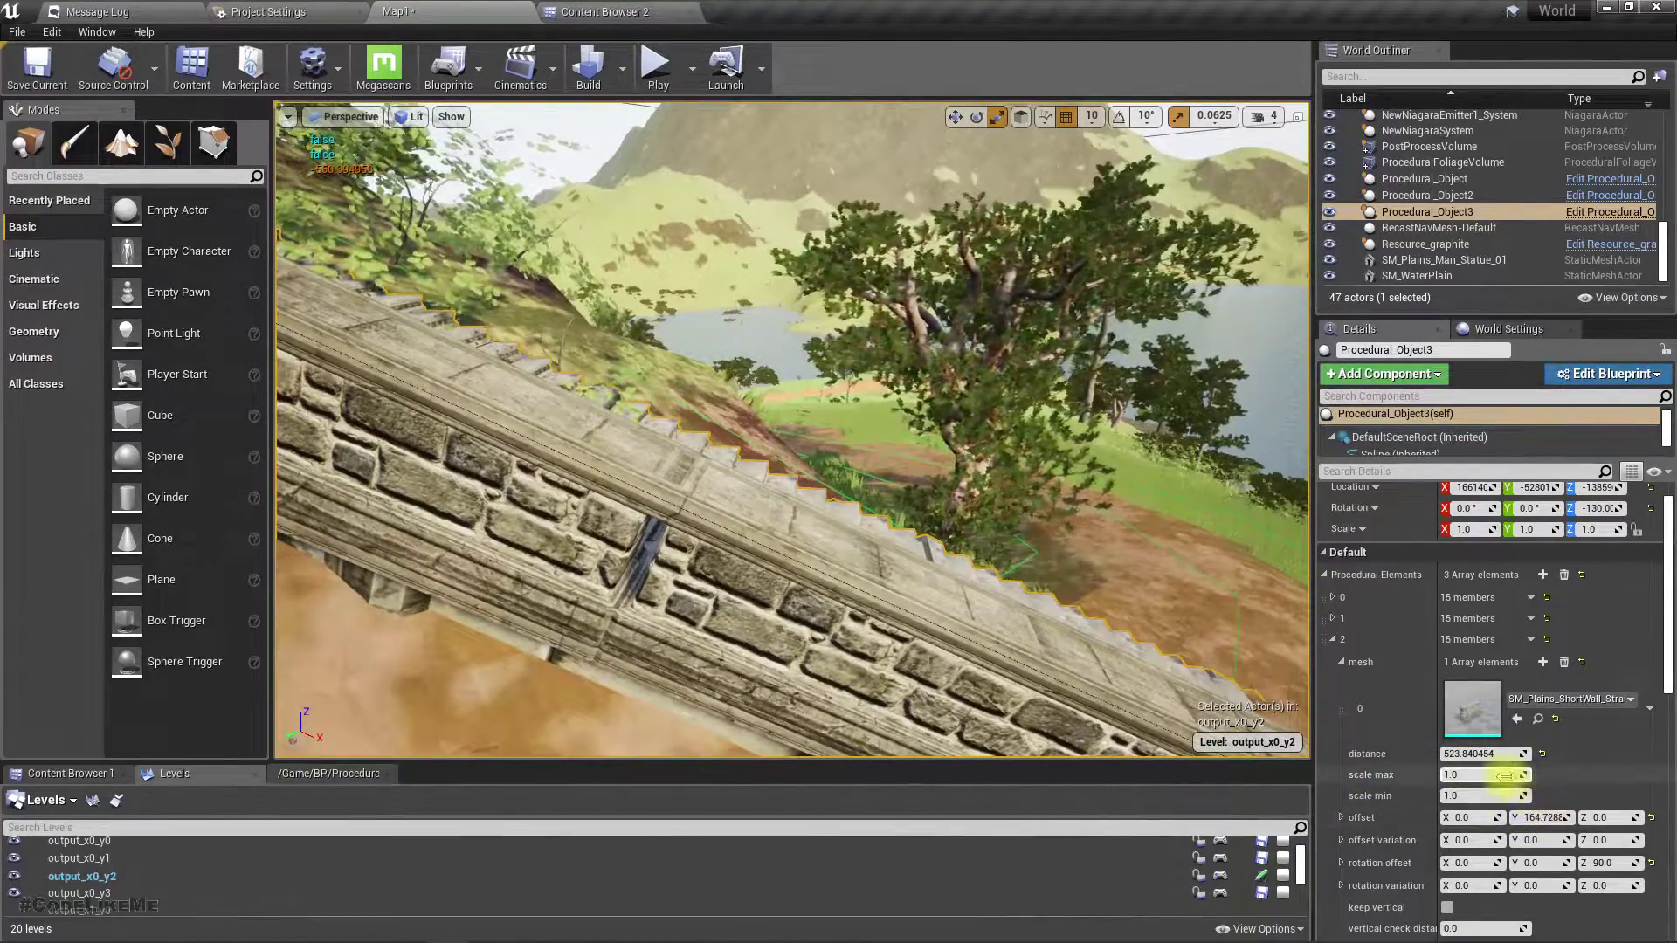
left_click_drag(1488, 756, 1506, 756)
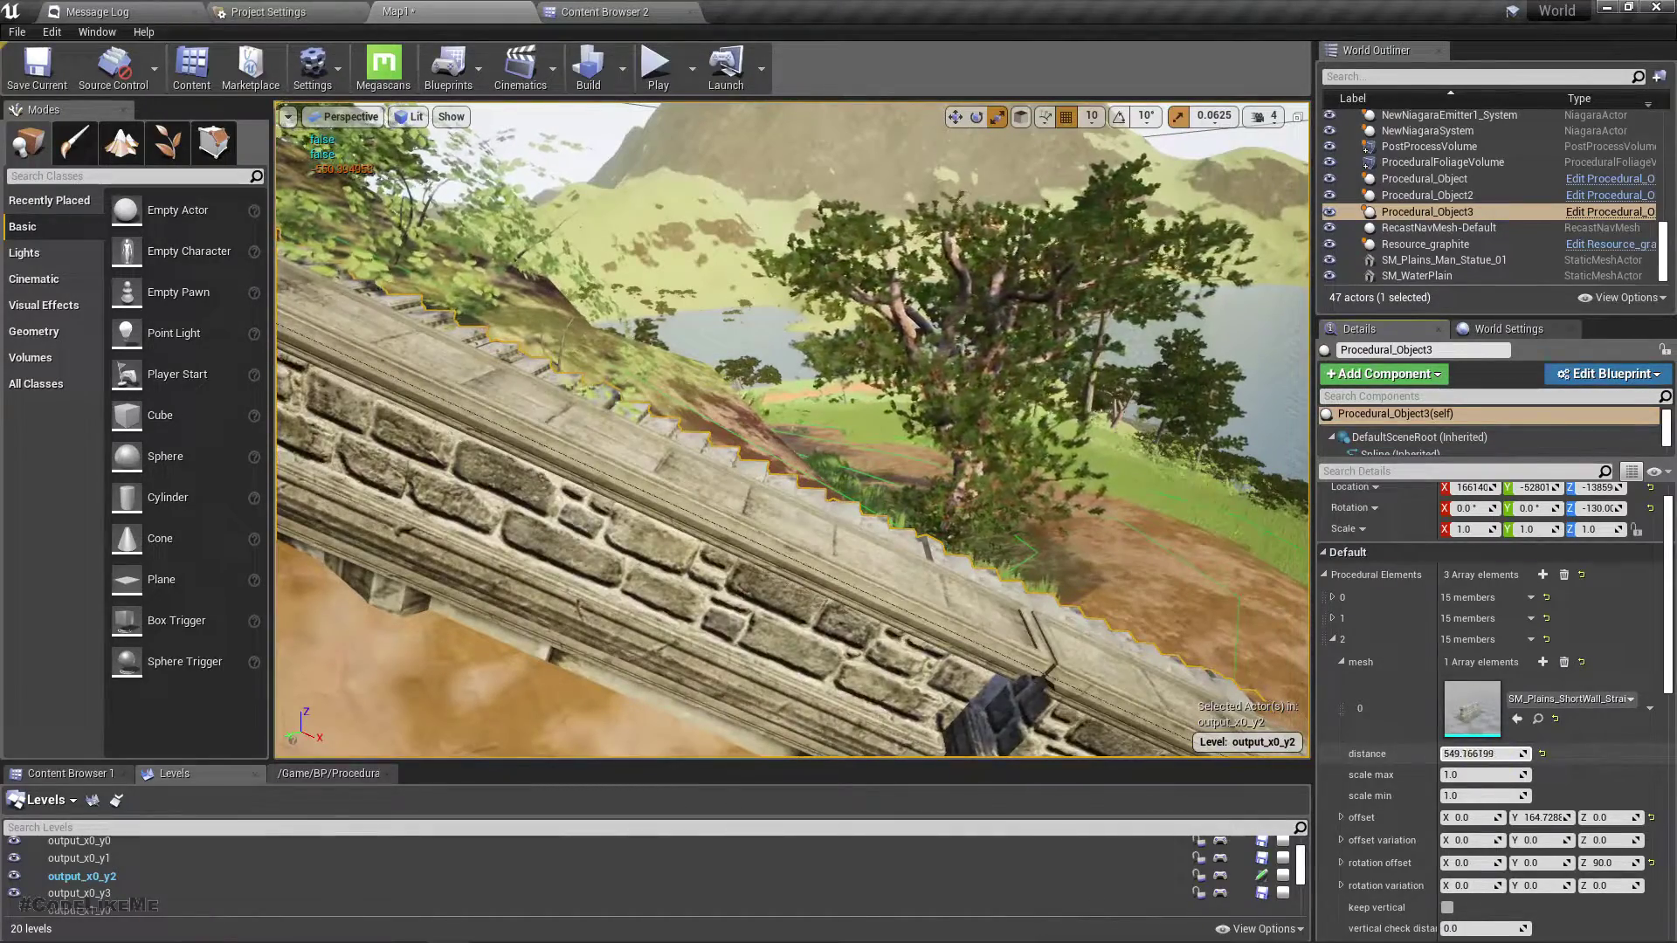
Check the wall along the stairway and duplicate procedural element 2 to add a second wall
right_click_drag(908, 518, 908, 518)
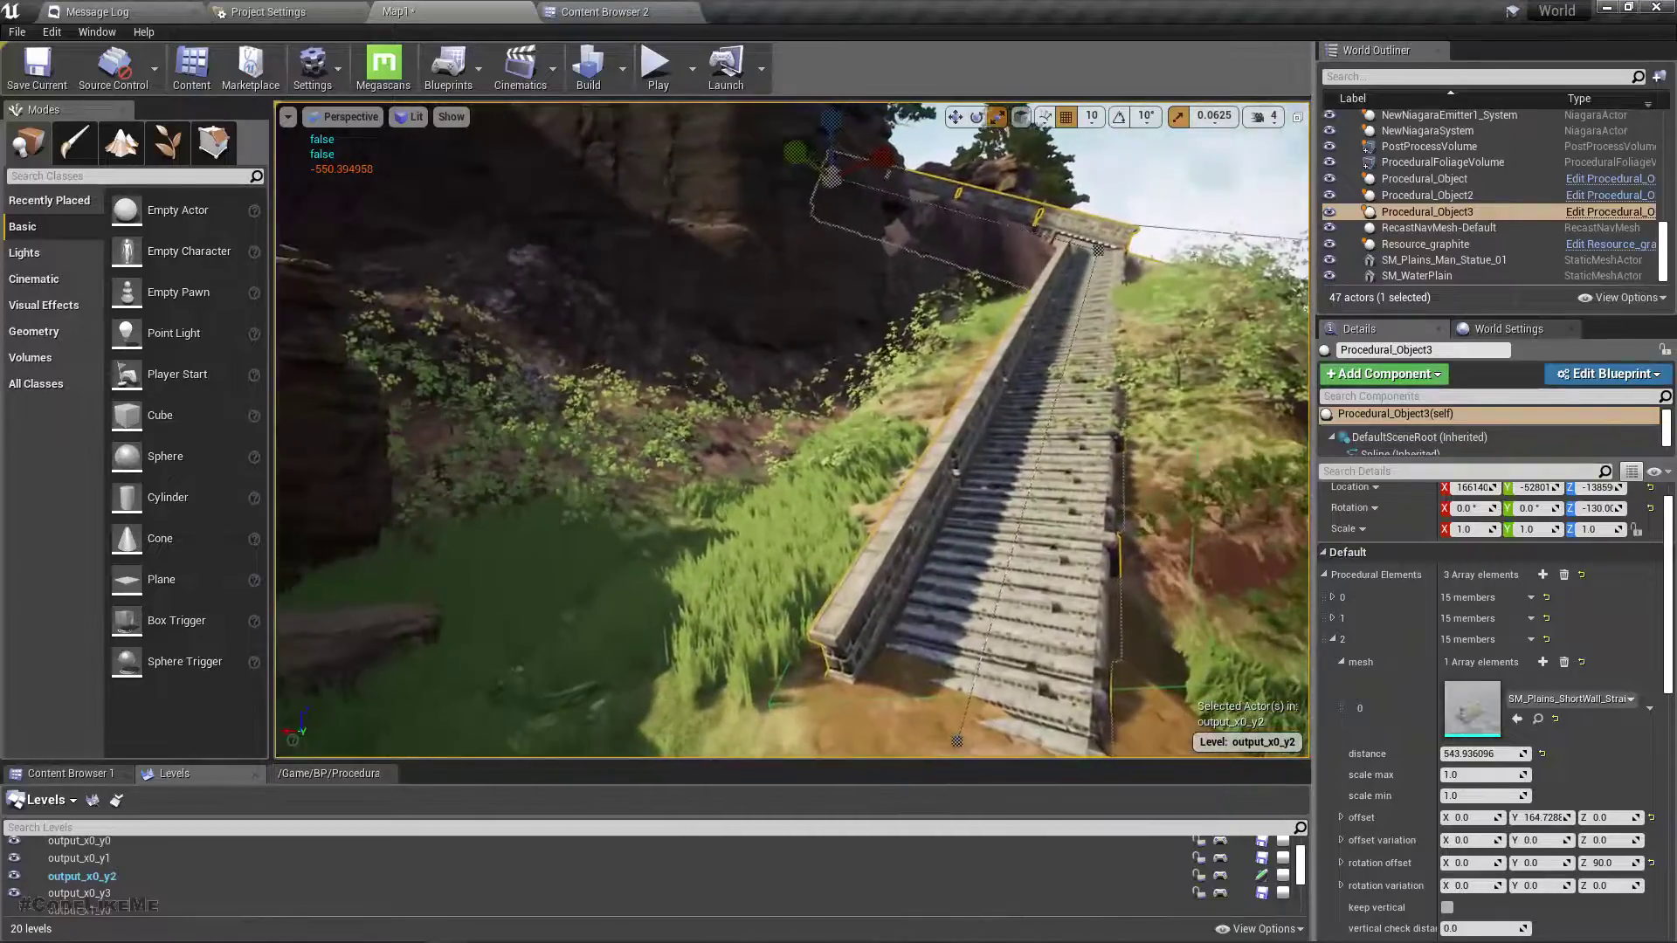
right_click_drag(908, 518, 908, 518)
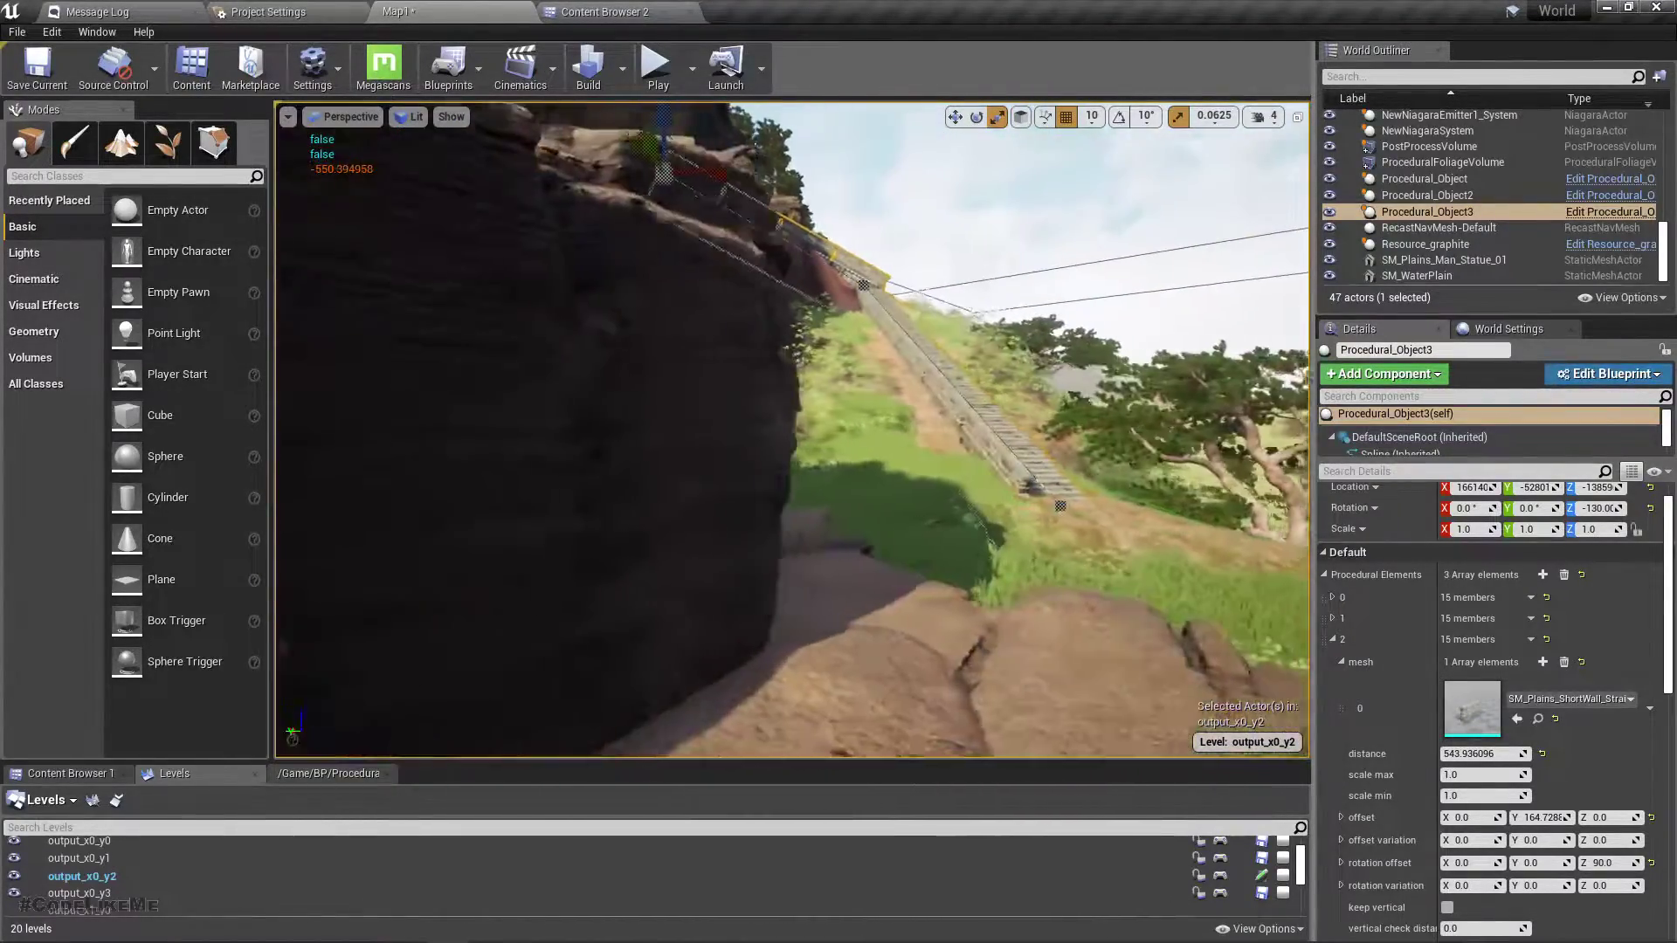
right_click_drag(908, 518, 908, 518)
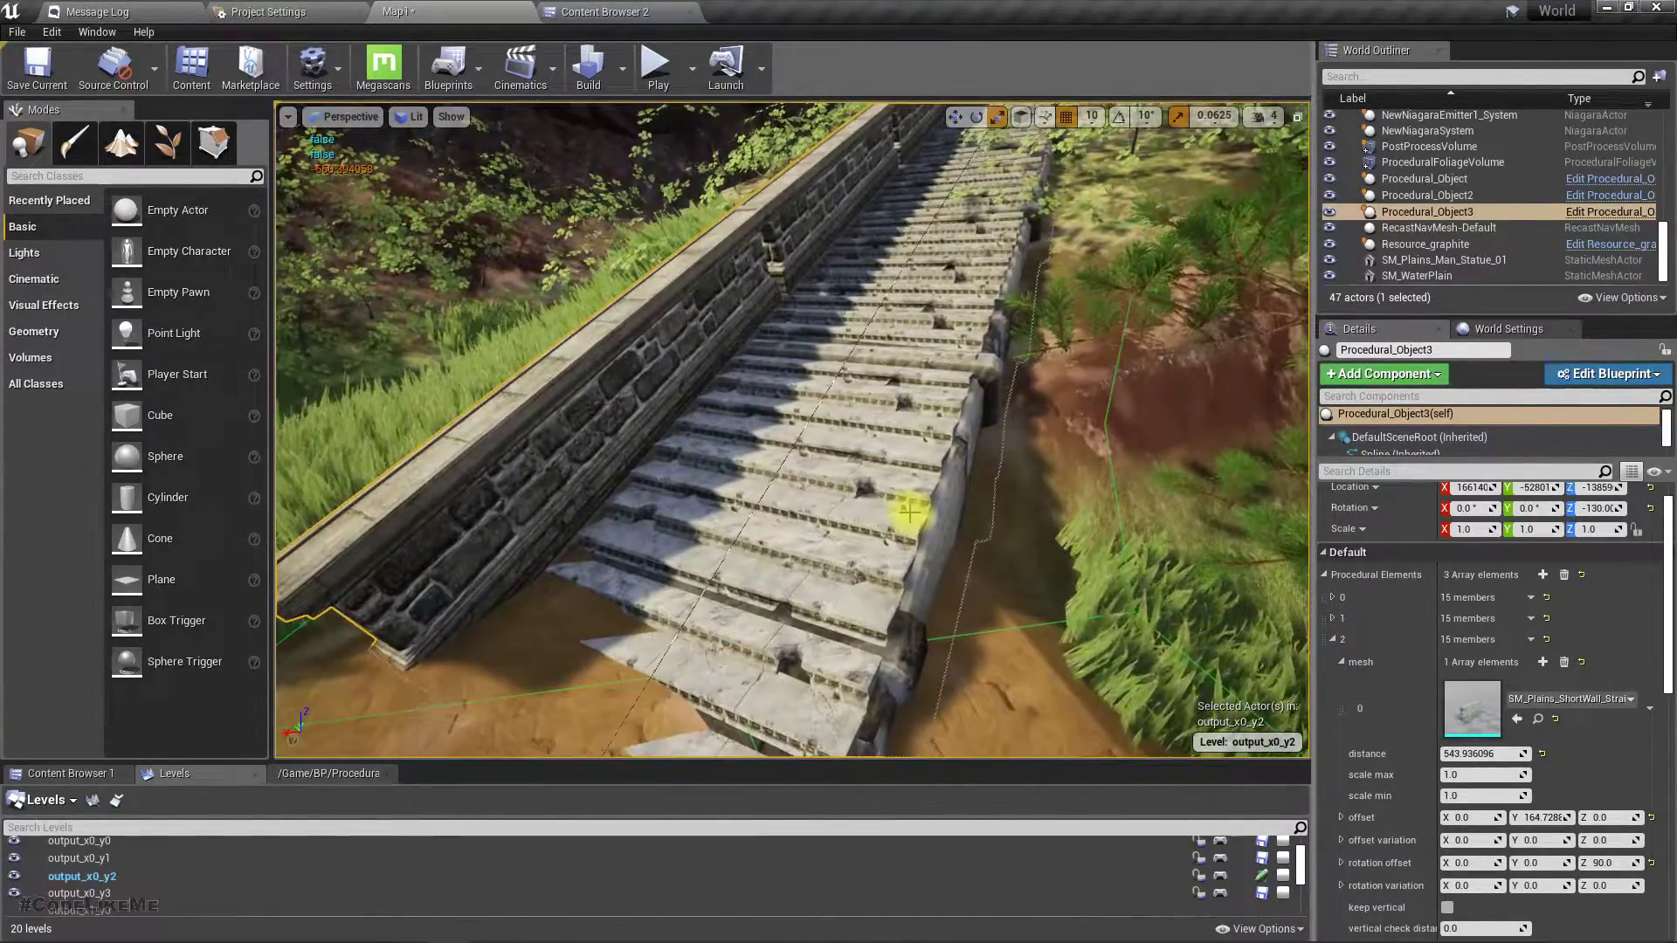
right_click_drag(909, 513, 909, 513)
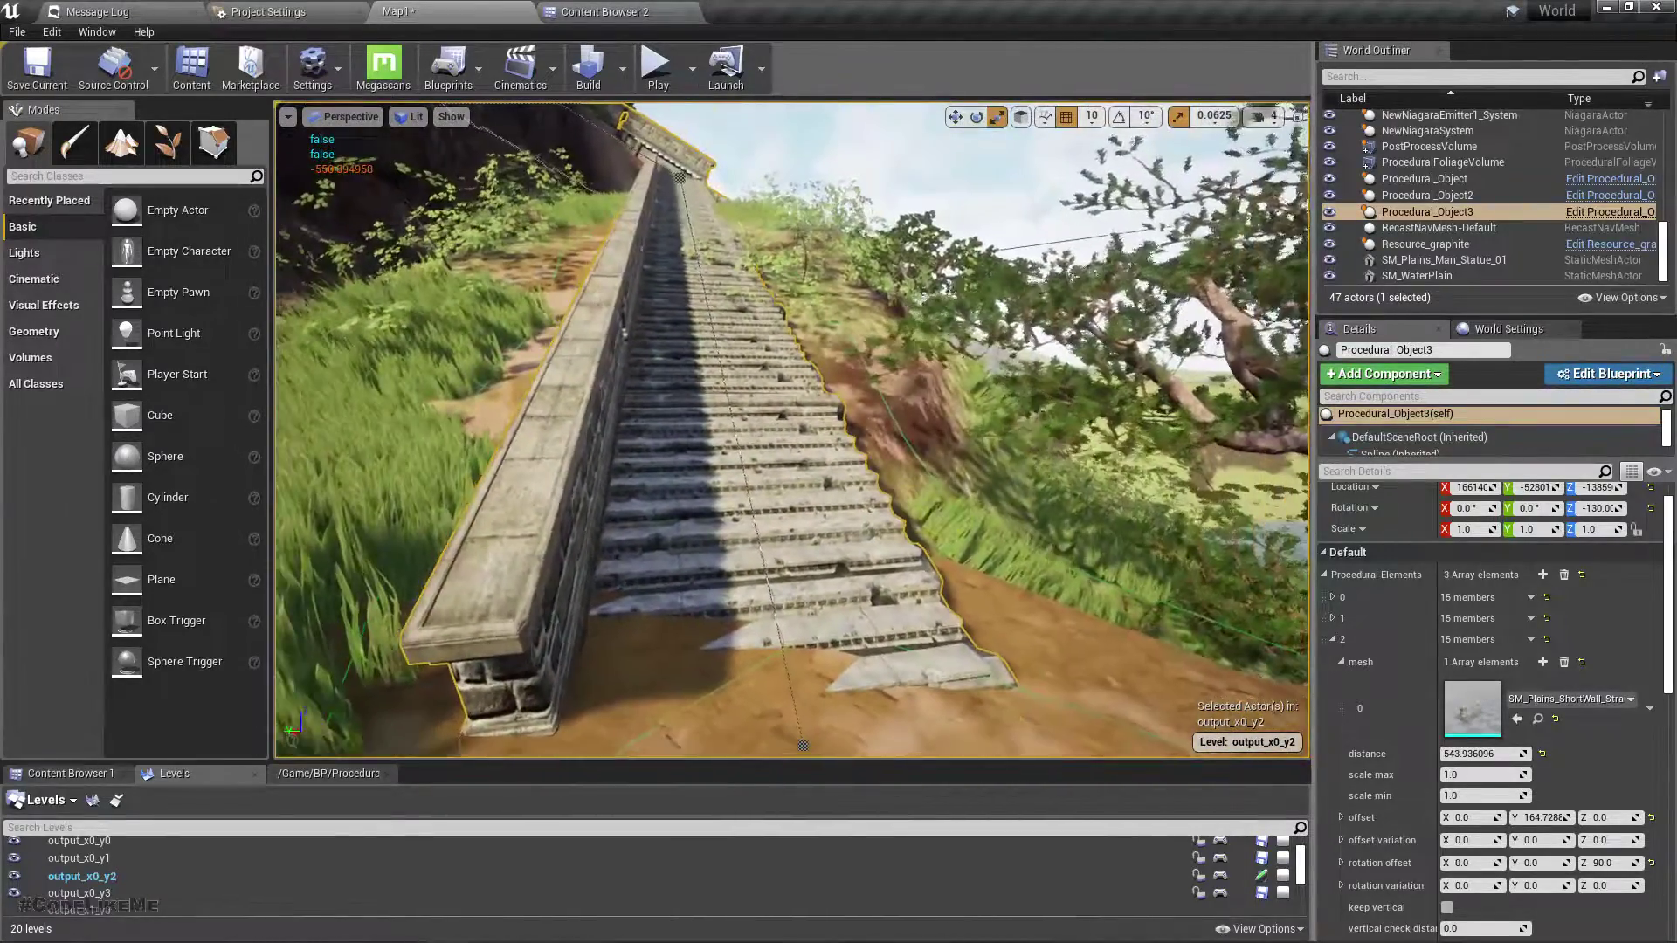
key("d")
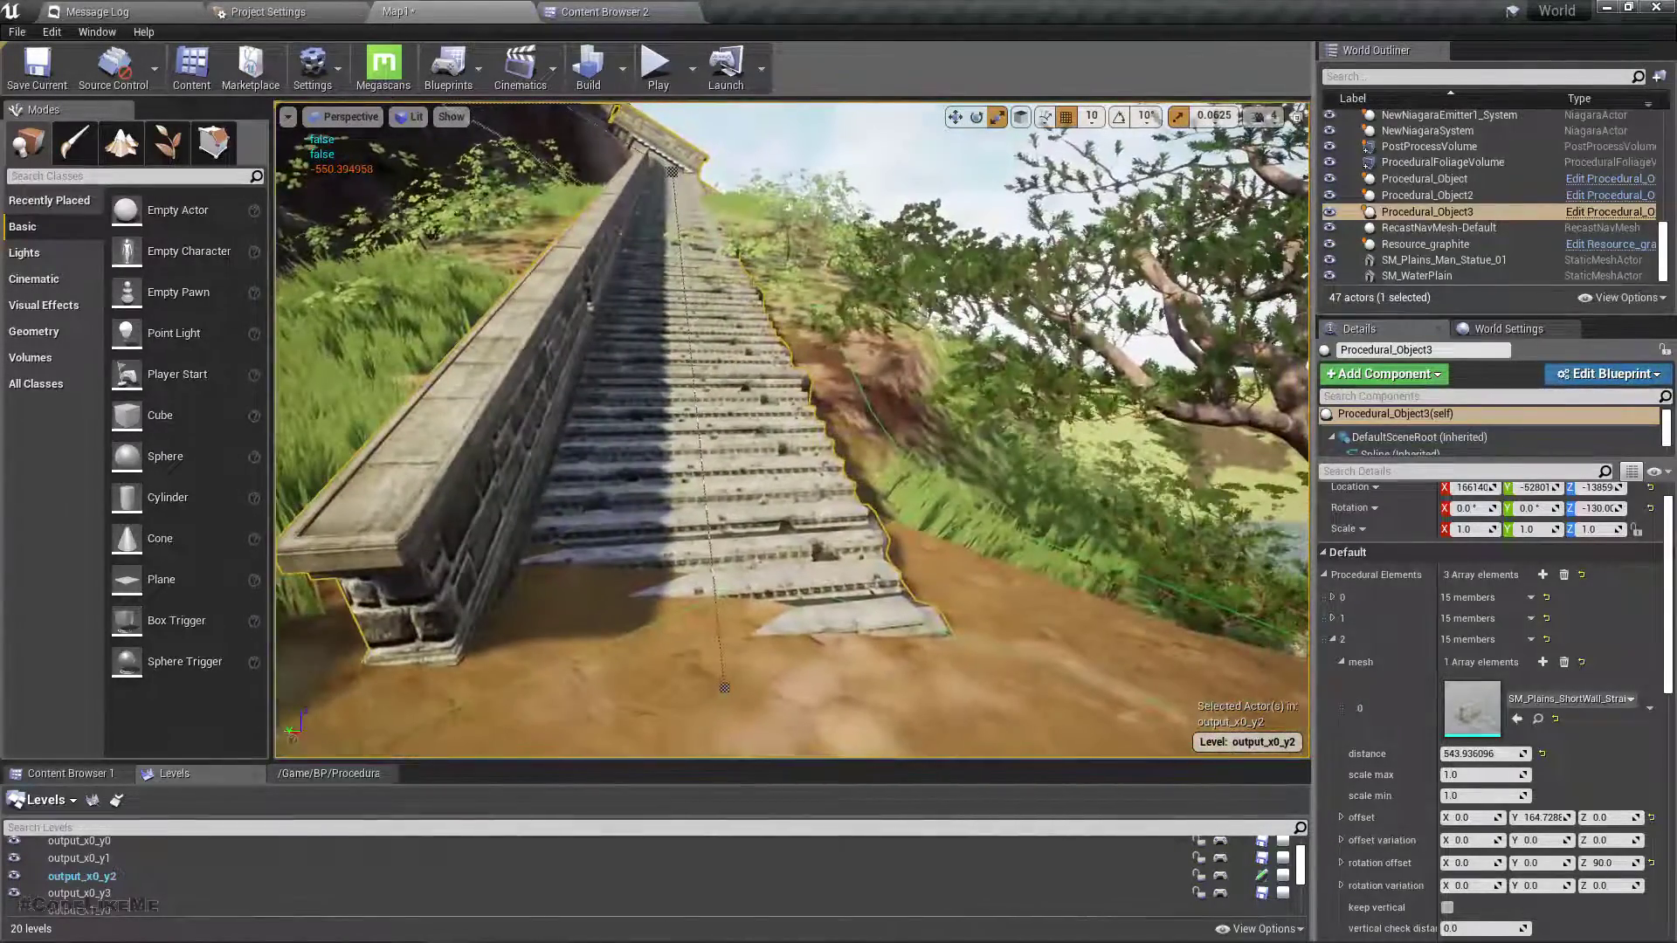
left_click(1341, 642)
left_click(1531, 639)
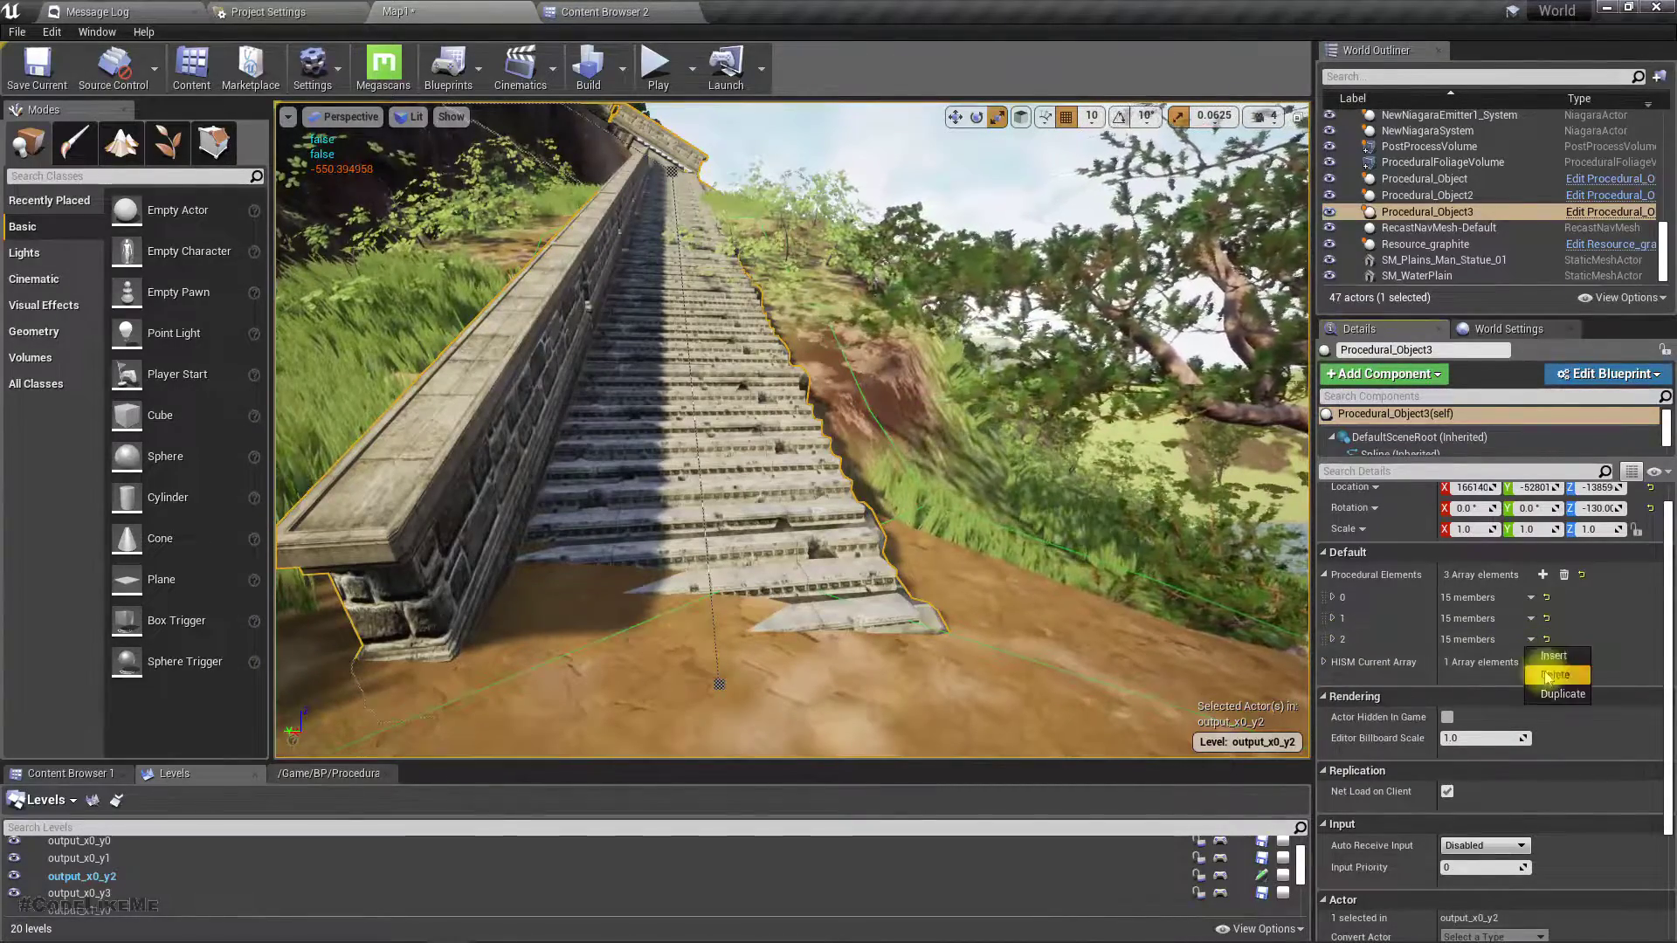
left_click(1562, 693)
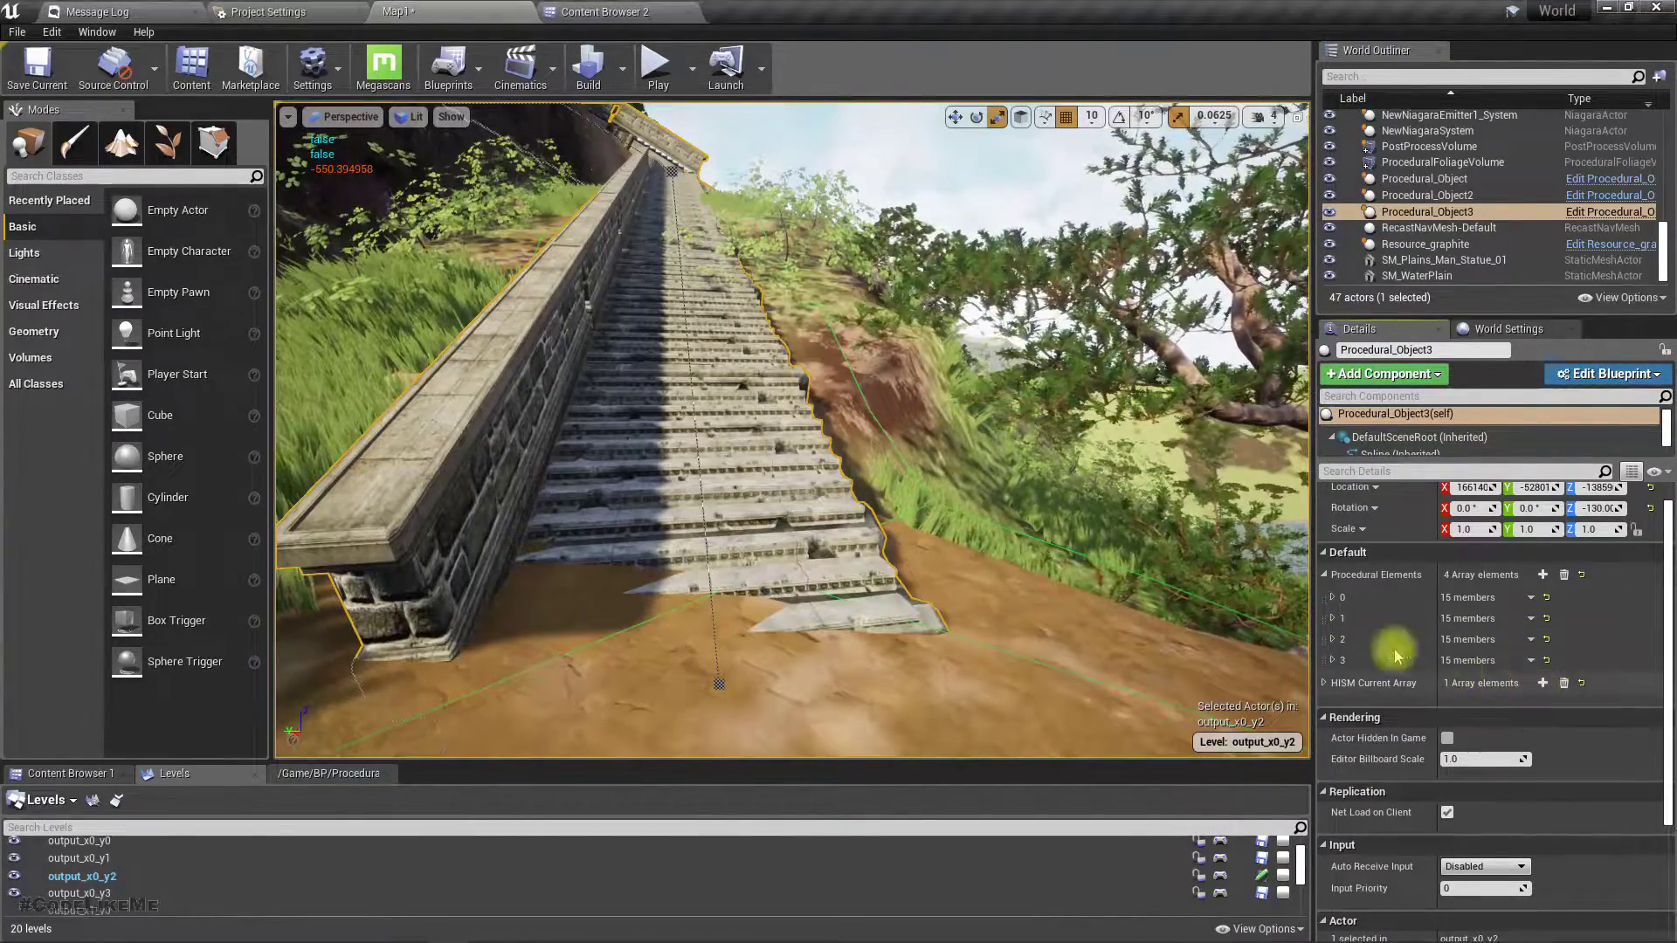
Set the Y offset of procedural element 3 to about -125, placing its wall on the stairway's opposite side
left_click(1334, 661)
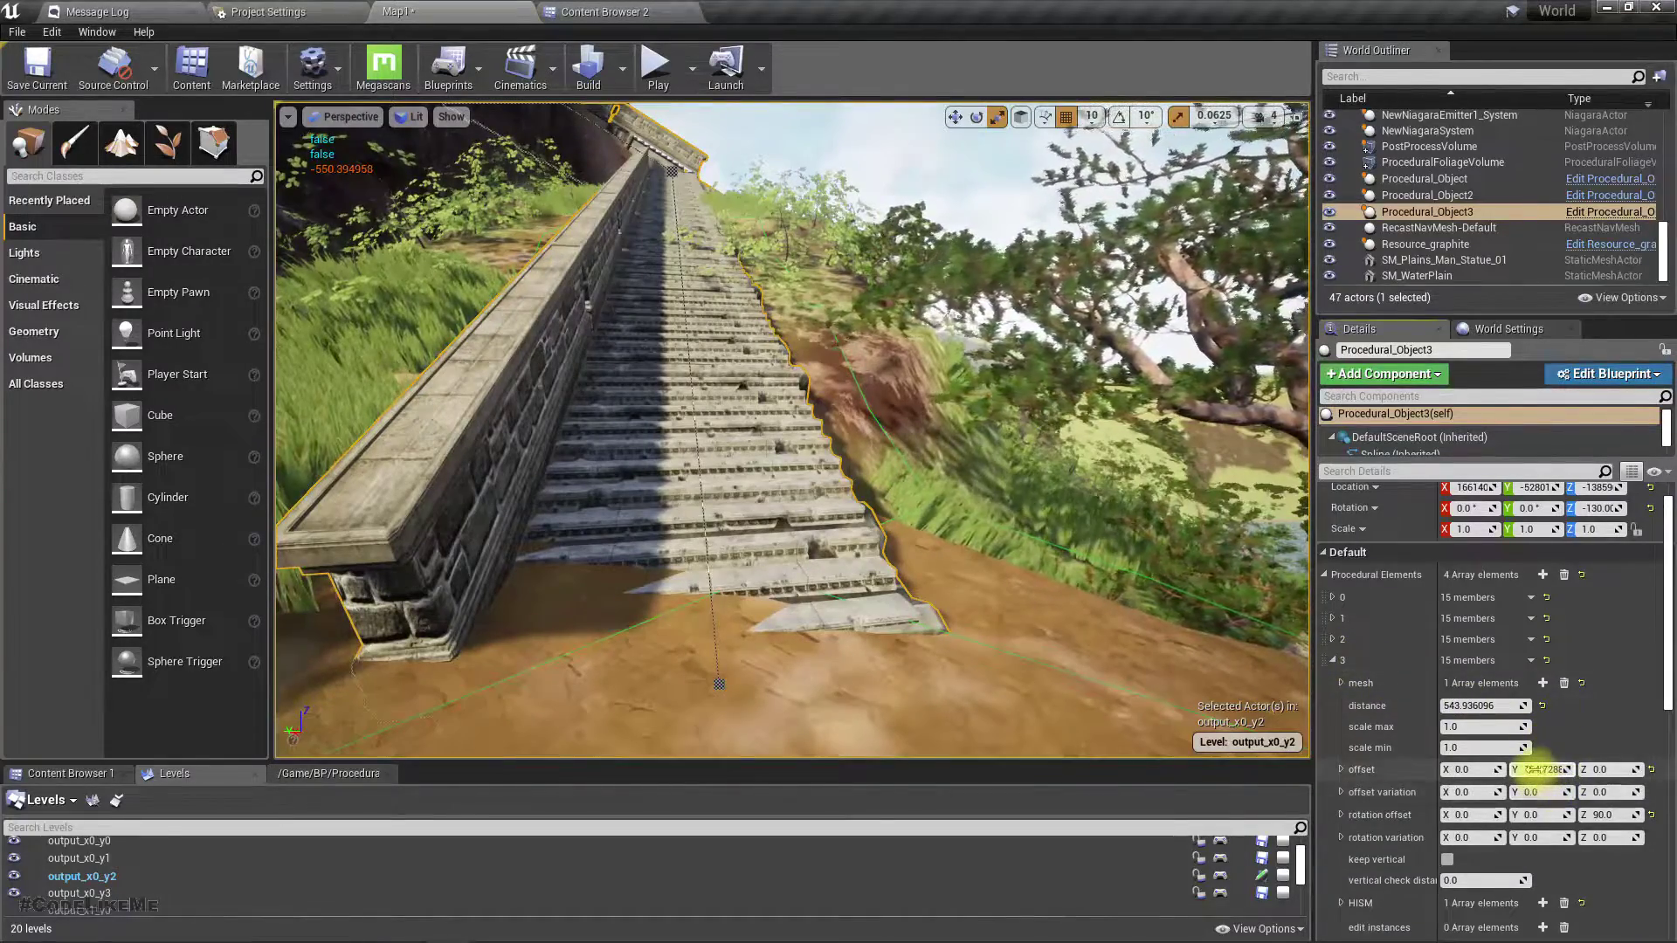
mouse_move(1542, 769)
left_mouse_down()
mouse_move(1441, 770)
mouse_move(1555, 770)
mouse_move(1535, 769)
left_mouse_up()
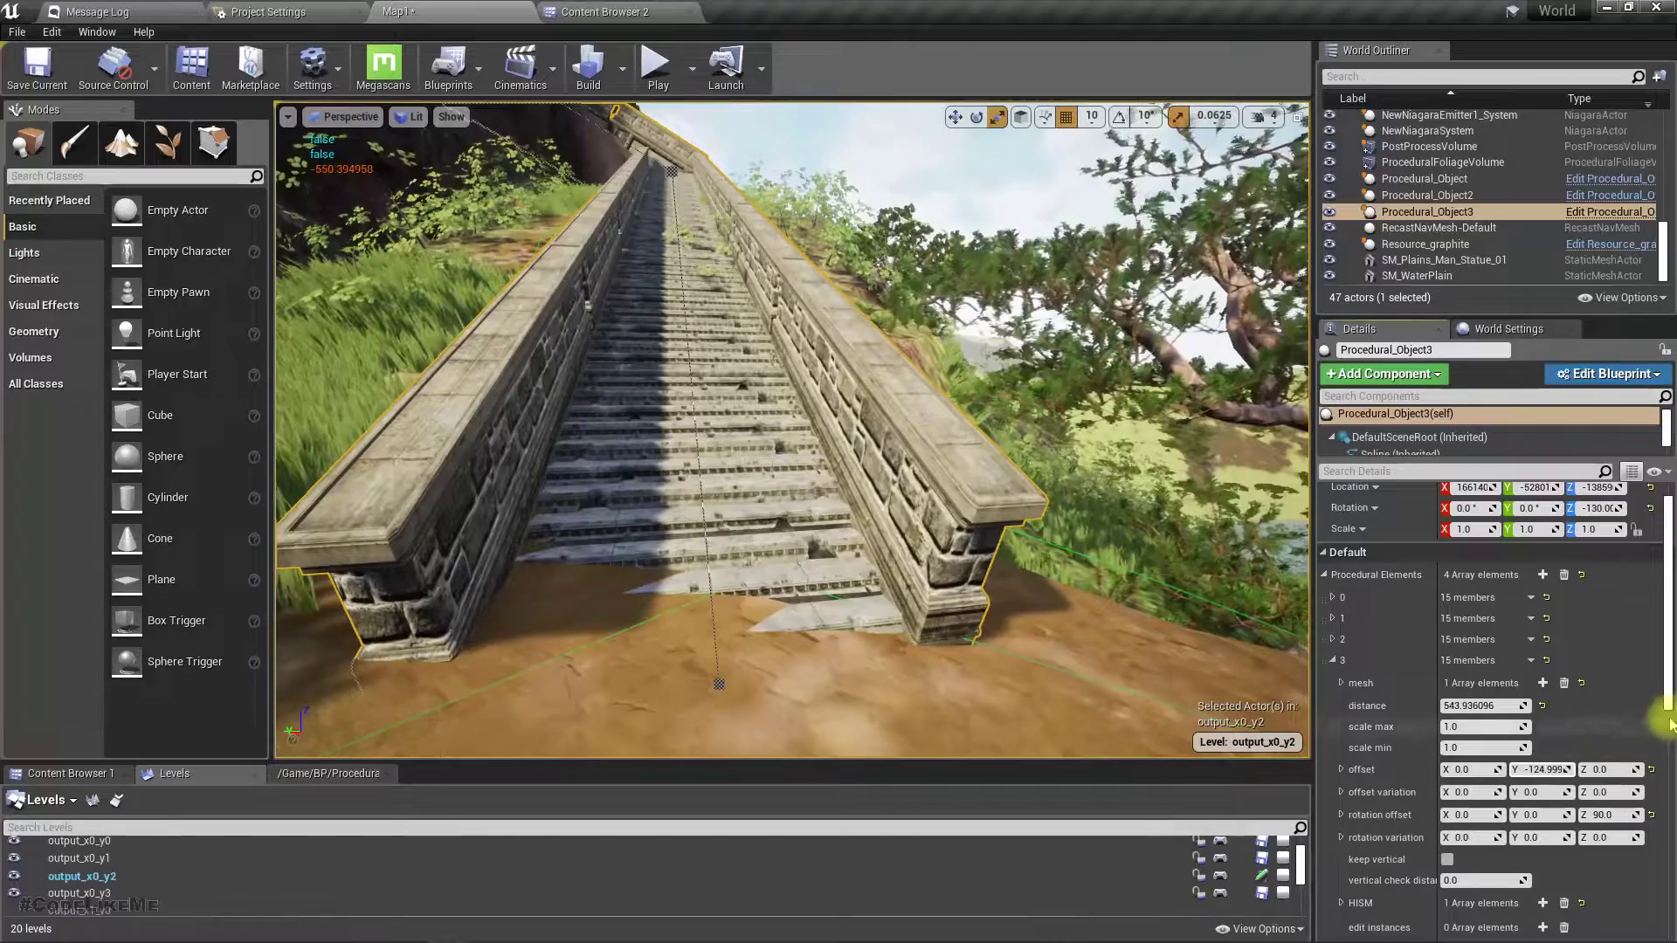
right_click_drag(792, 428, 856, 419)
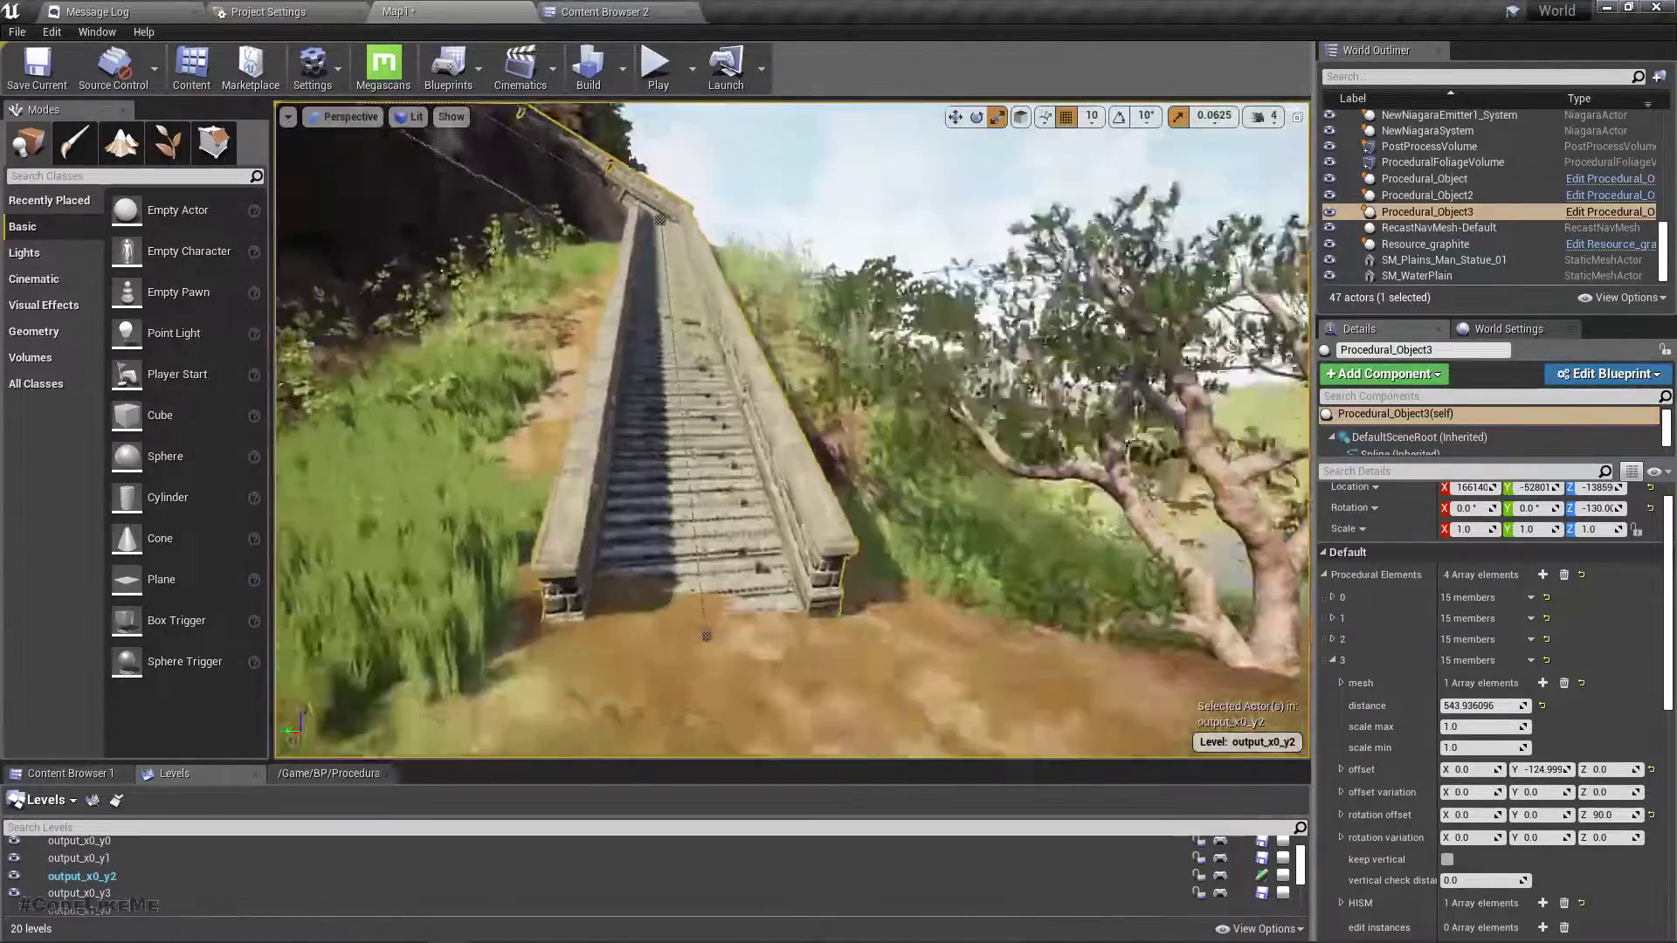
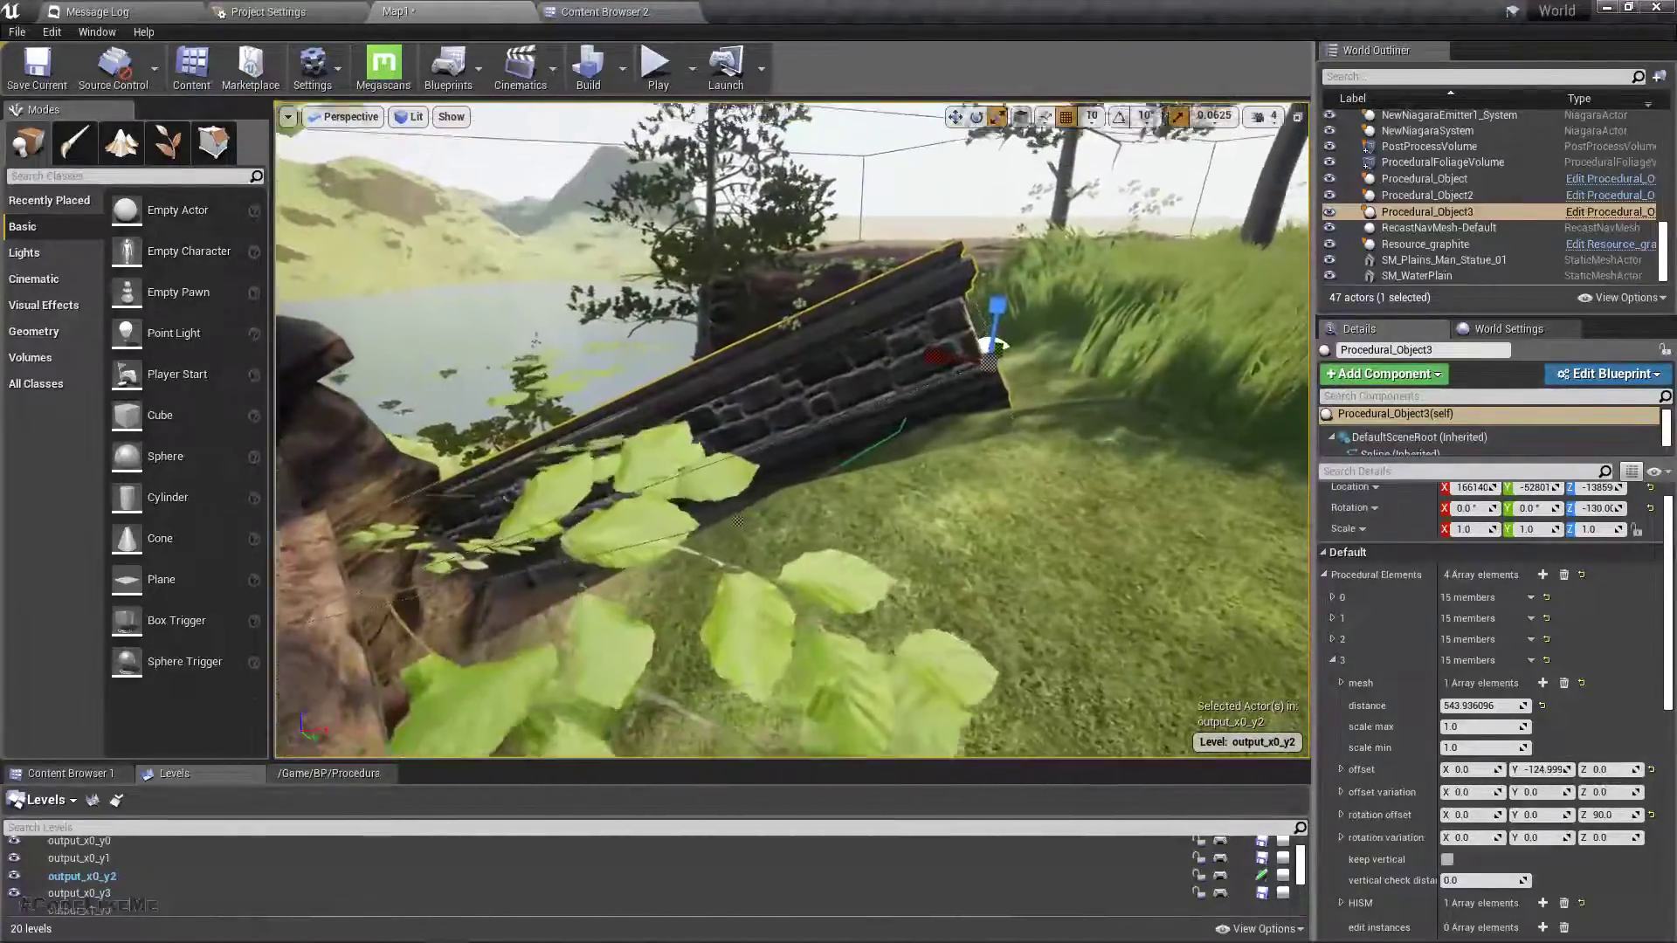
Check both stairway walls, then add procedural element 4 to the stairway object with one empty mesh entry
right_click_drag(792, 430, 734, 349)
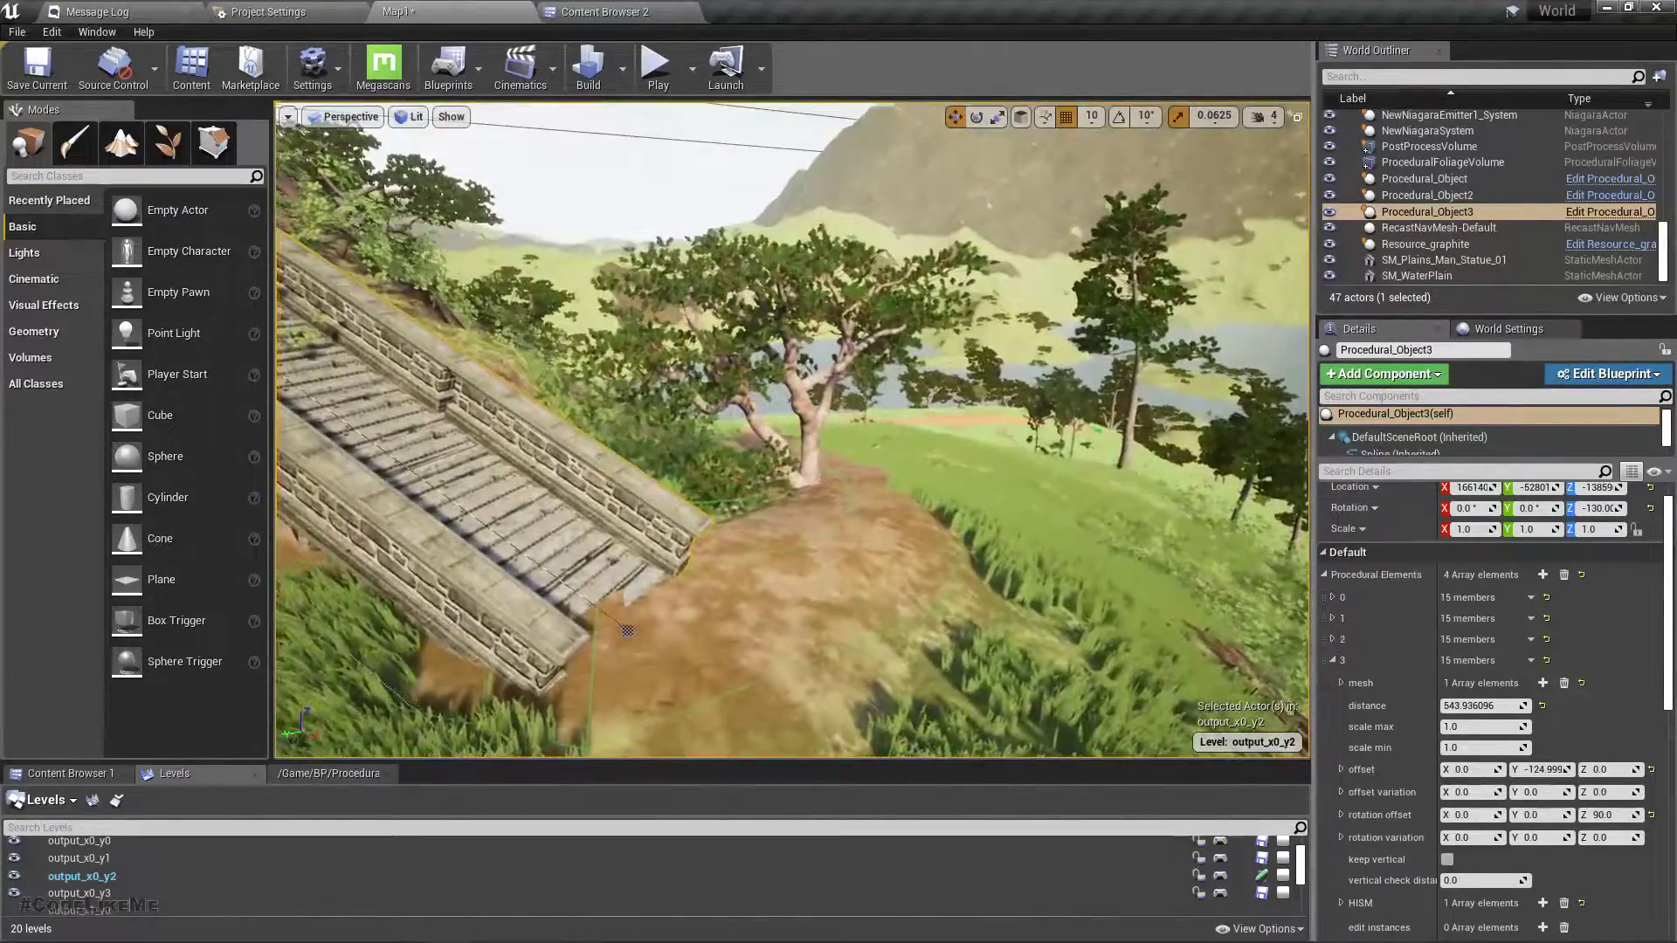
right_click_drag(792, 430, 324, 401)
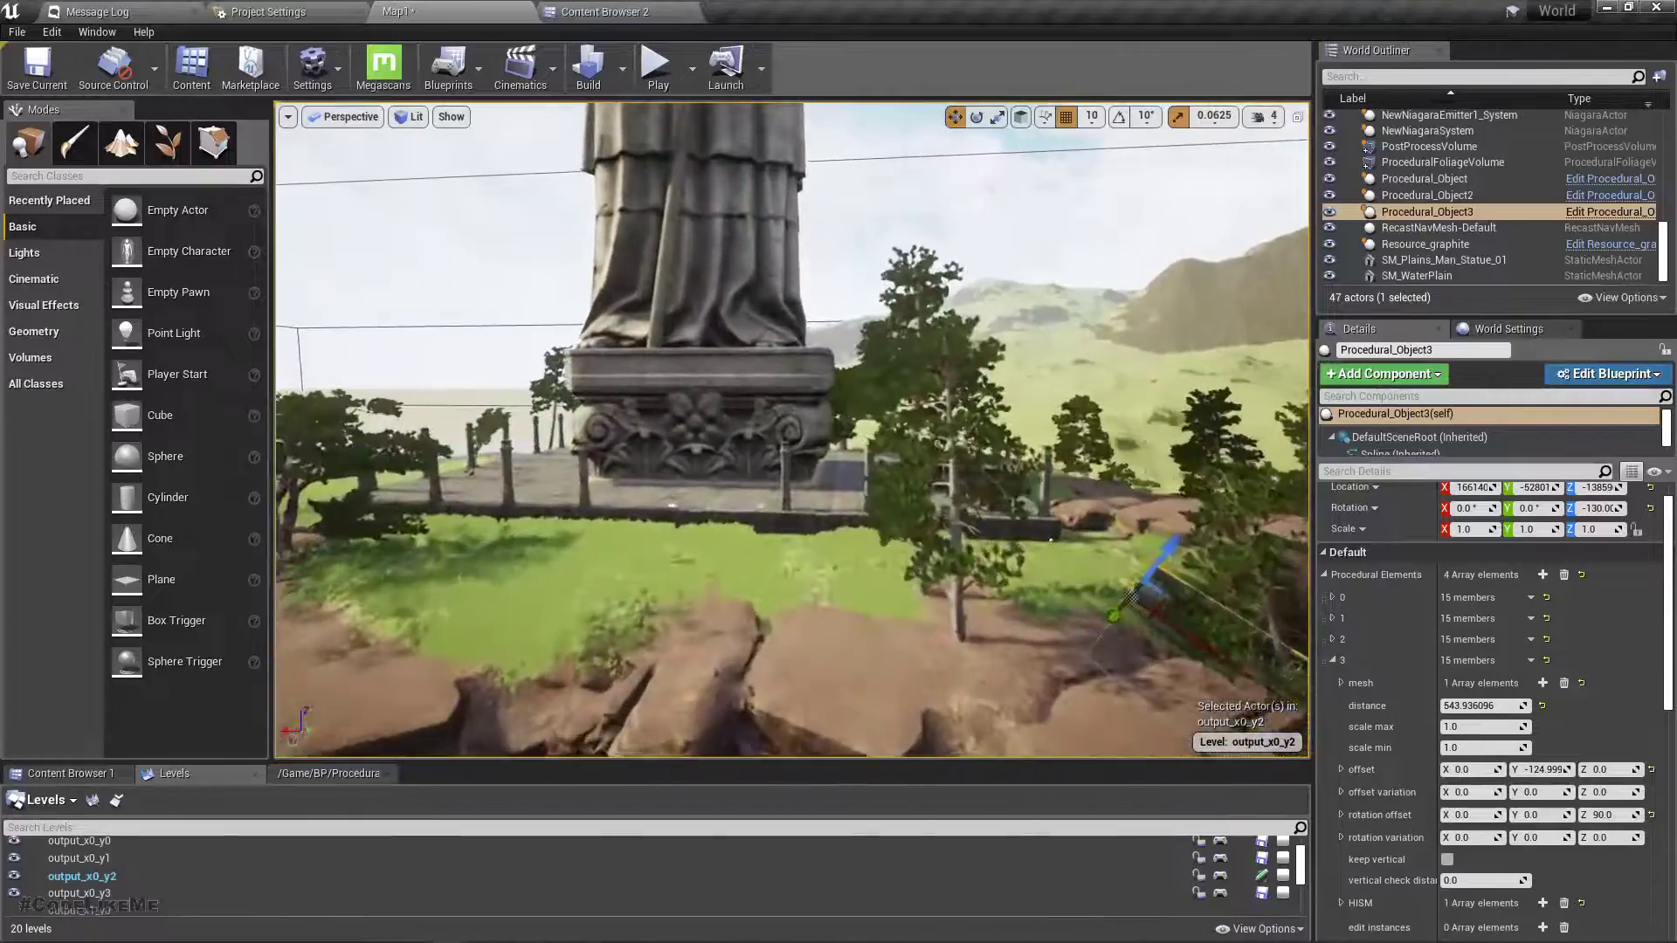
right_click_drag(792, 430, 1084, 489)
right_click_drag(554, 637, 585, 602)
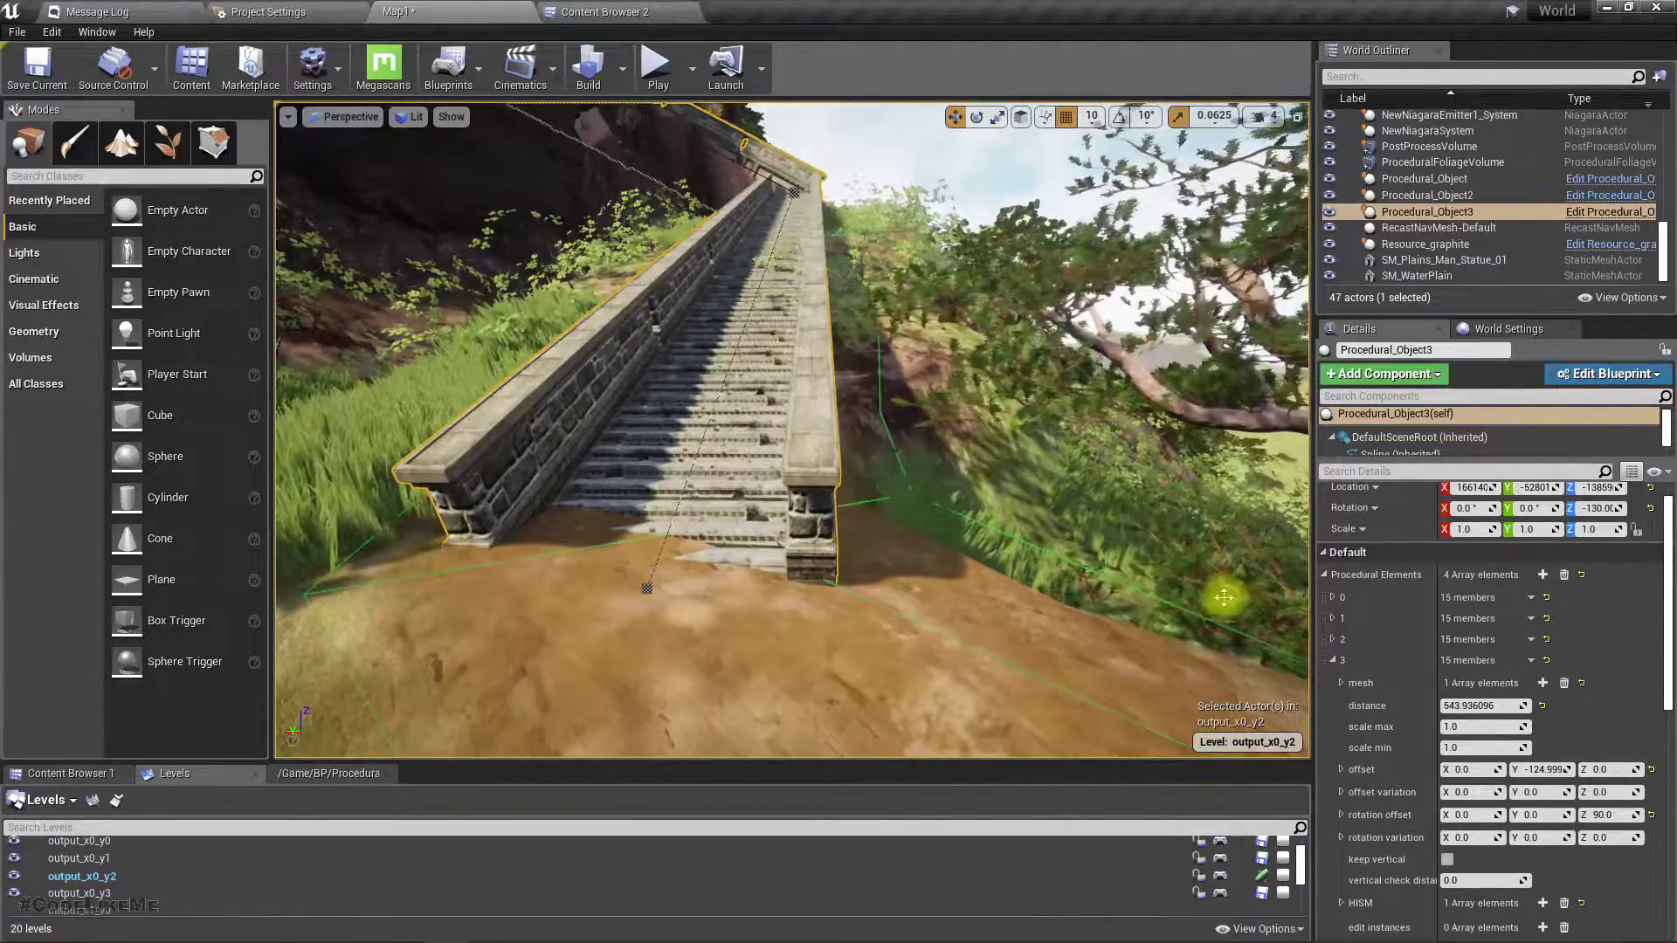
left_click(1333, 661)
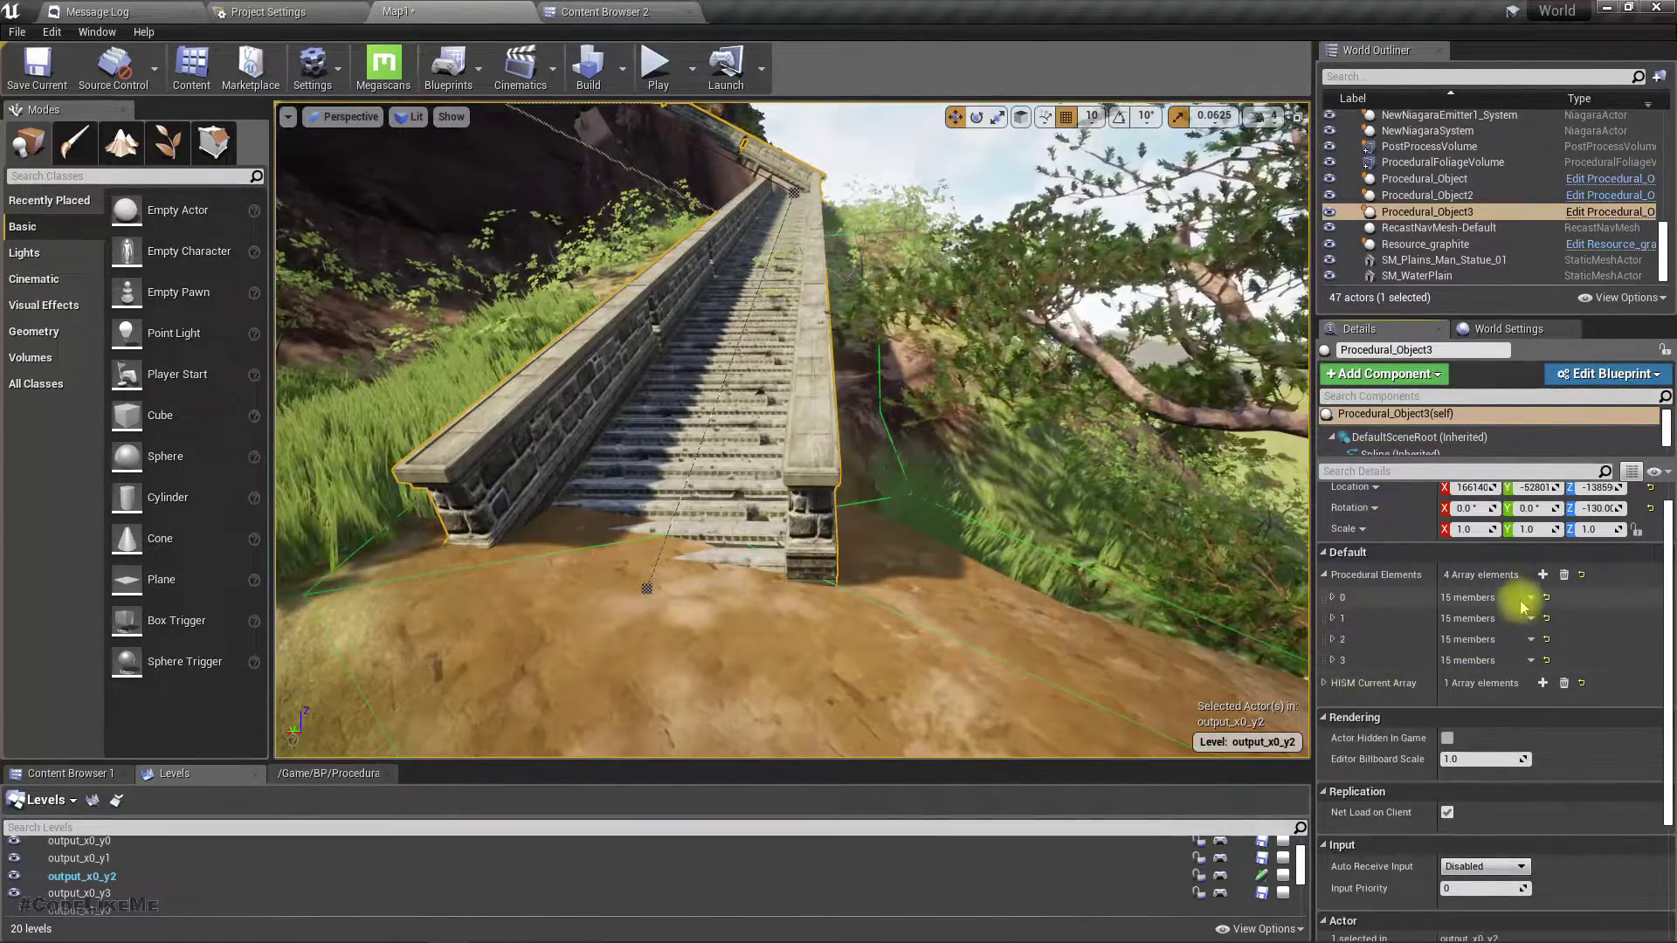
left_click(1540, 575)
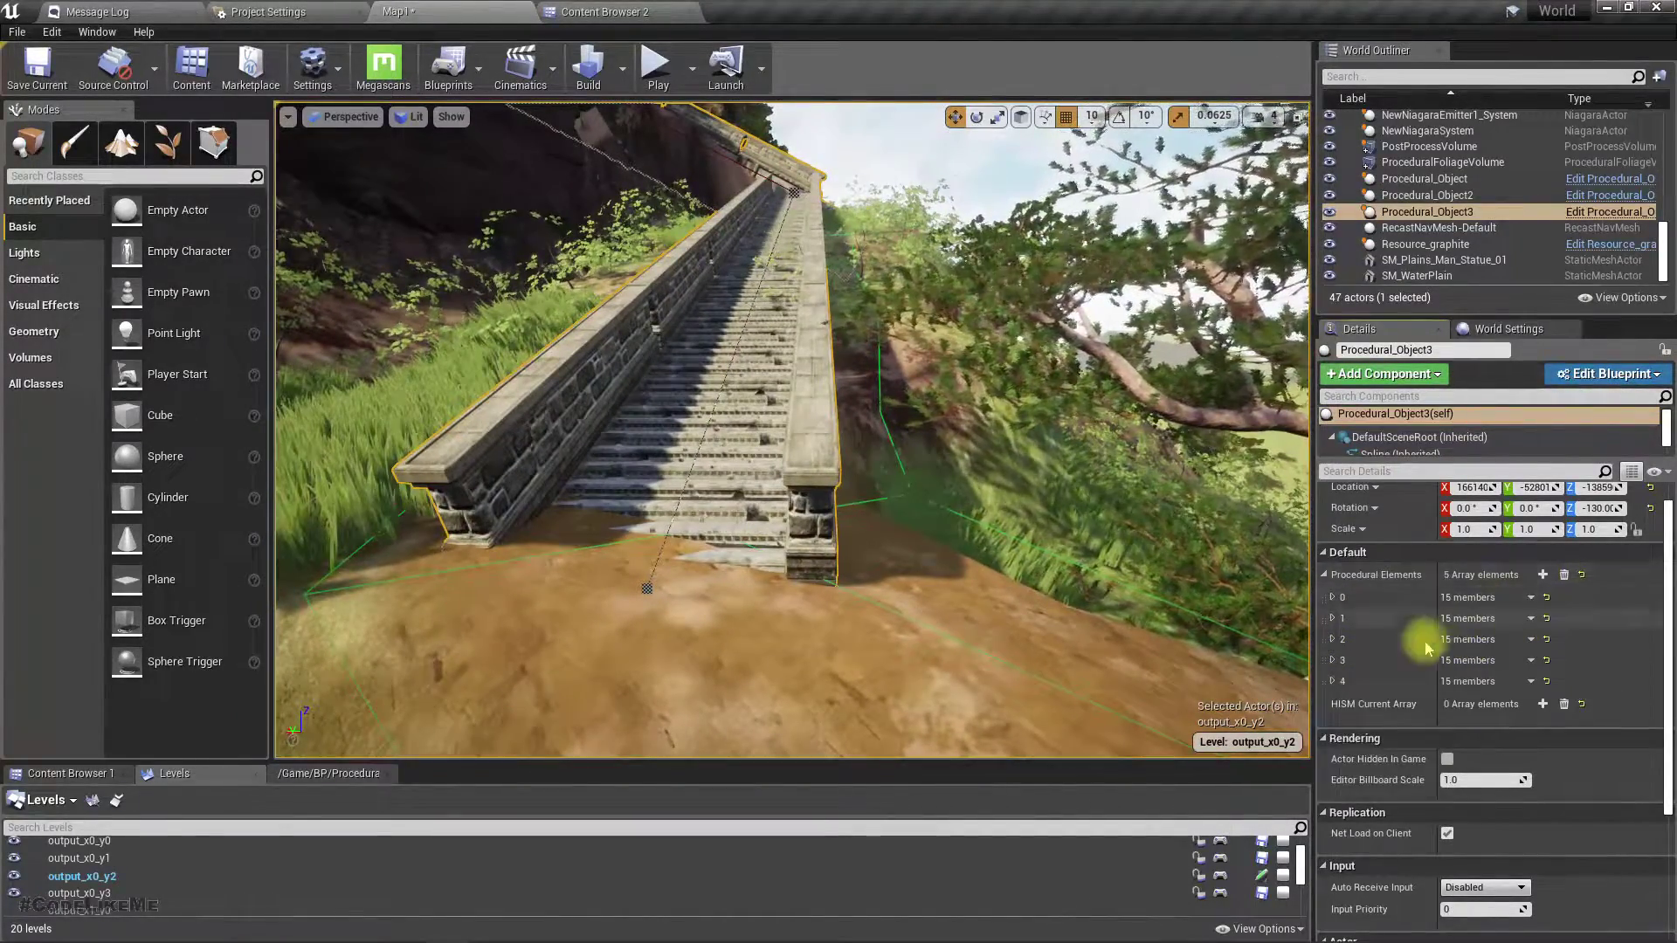
left_click(1333, 681)
left_click(1543, 704)
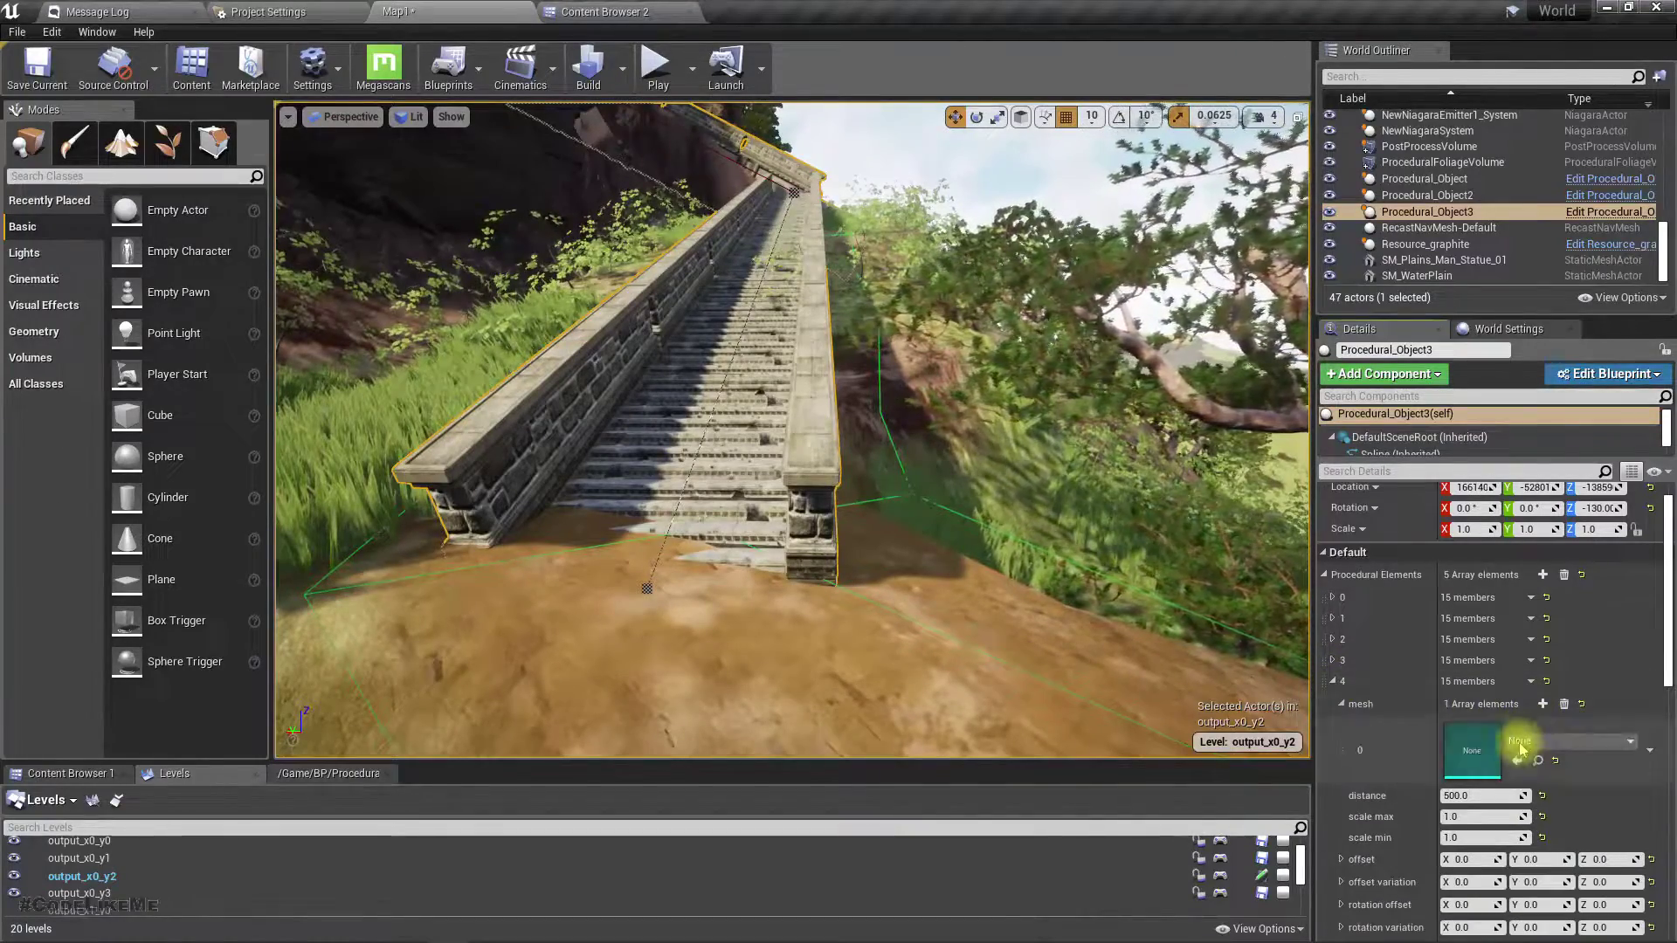
Browse the Env_Plains_Ruins static meshes and assign SM_Plains_Column_Small_01 as the mesh of procedural element 4
right_click_drag(957, 605, 854, 568)
left_click(594, 11)
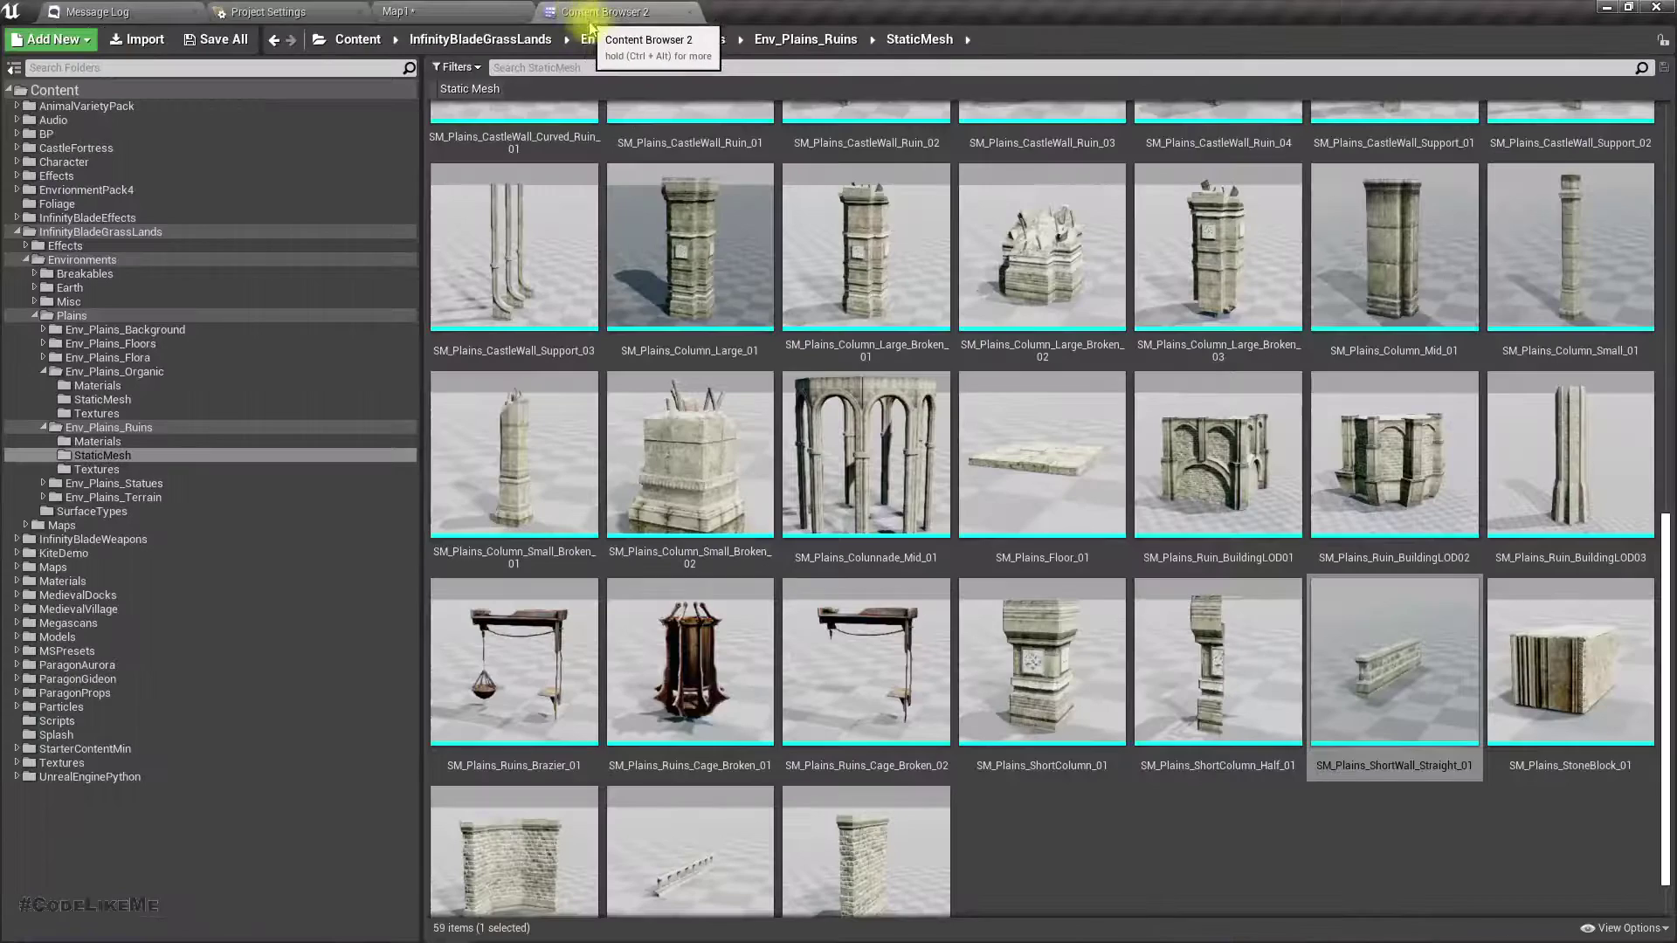
scroll(1114, 508, "up", 2)
scroll(1115, 508, "up", 3)
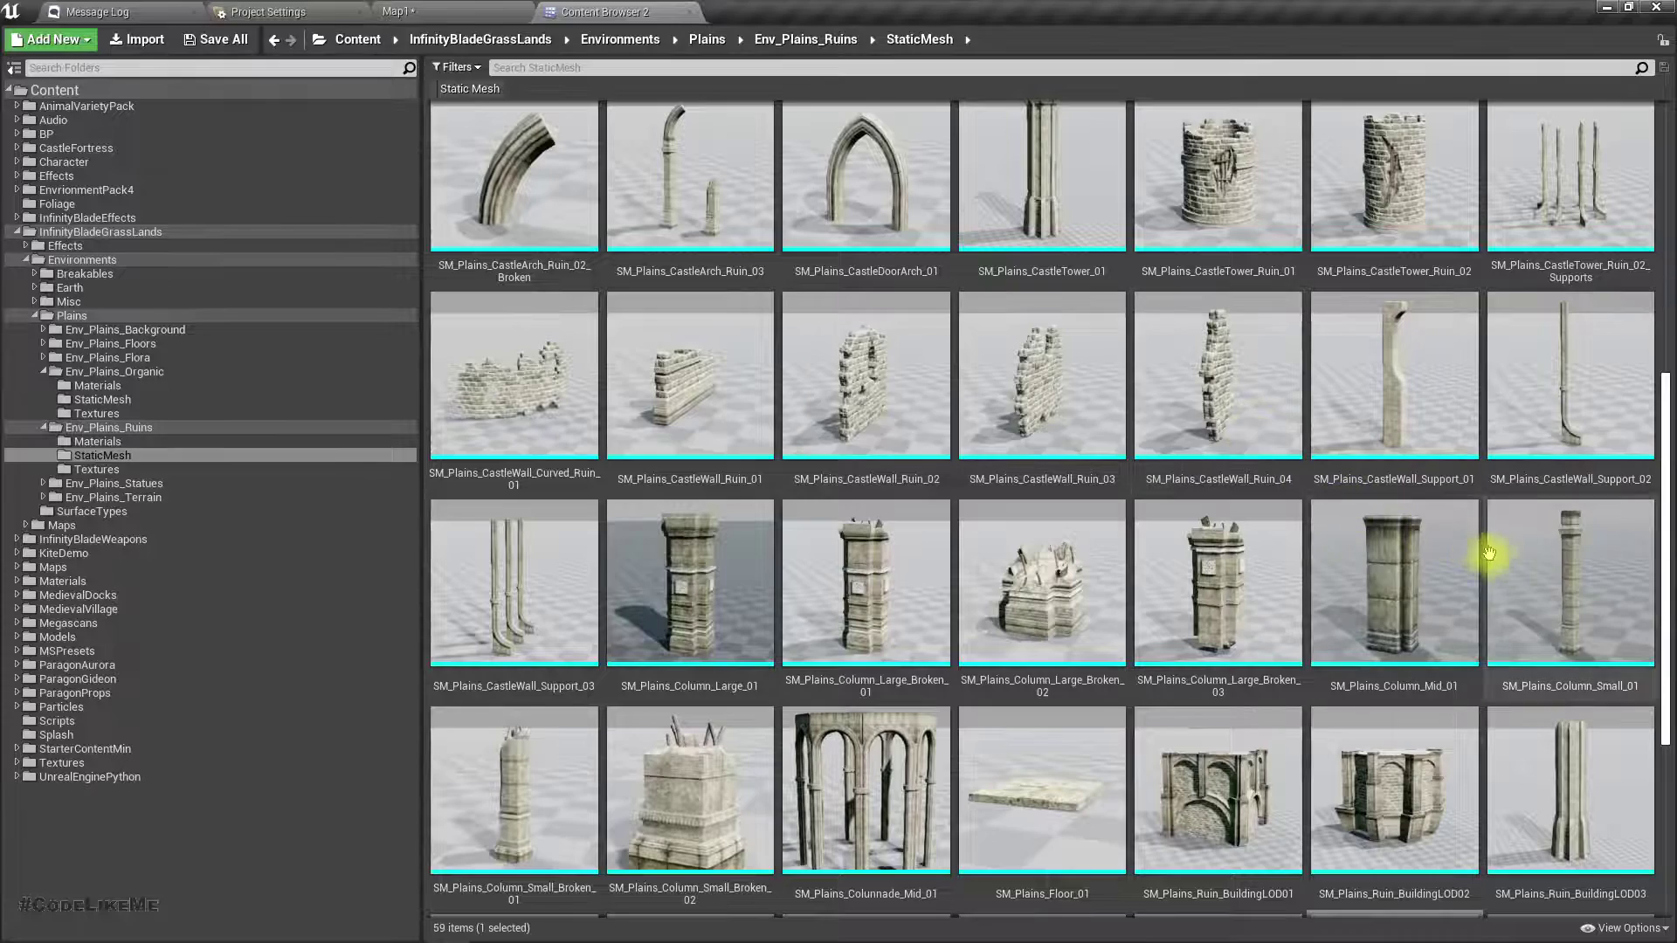
scroll(1500, 561, "down", 5)
scroll(1500, 562, "up", 1)
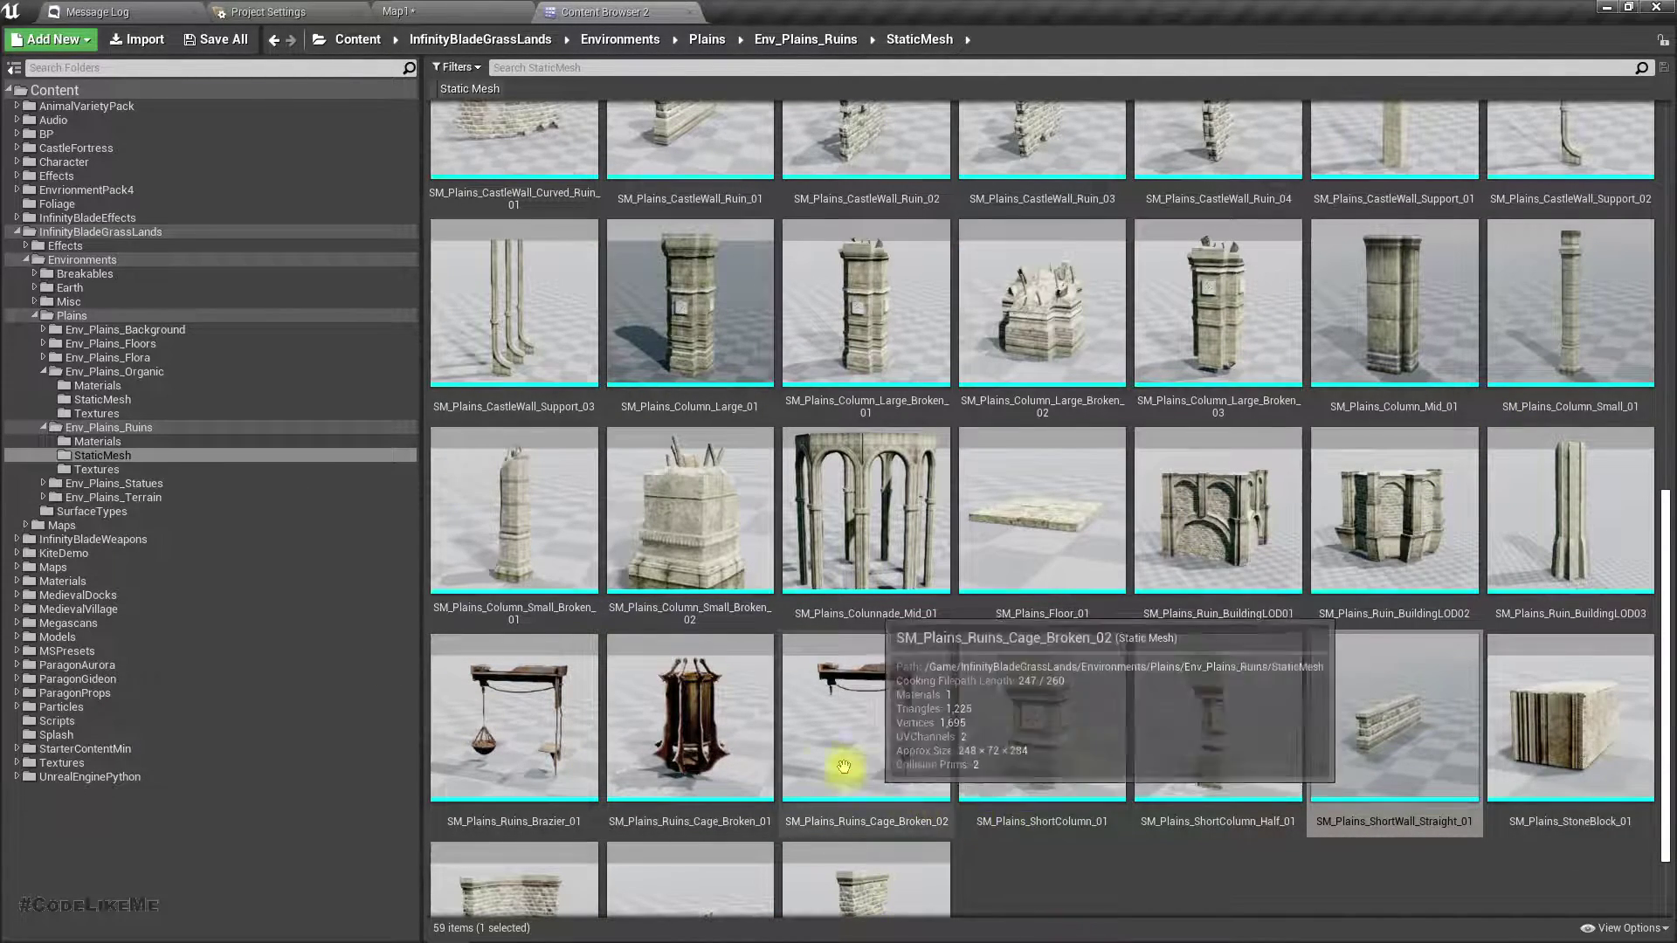
scroll(856, 743, "down", 2)
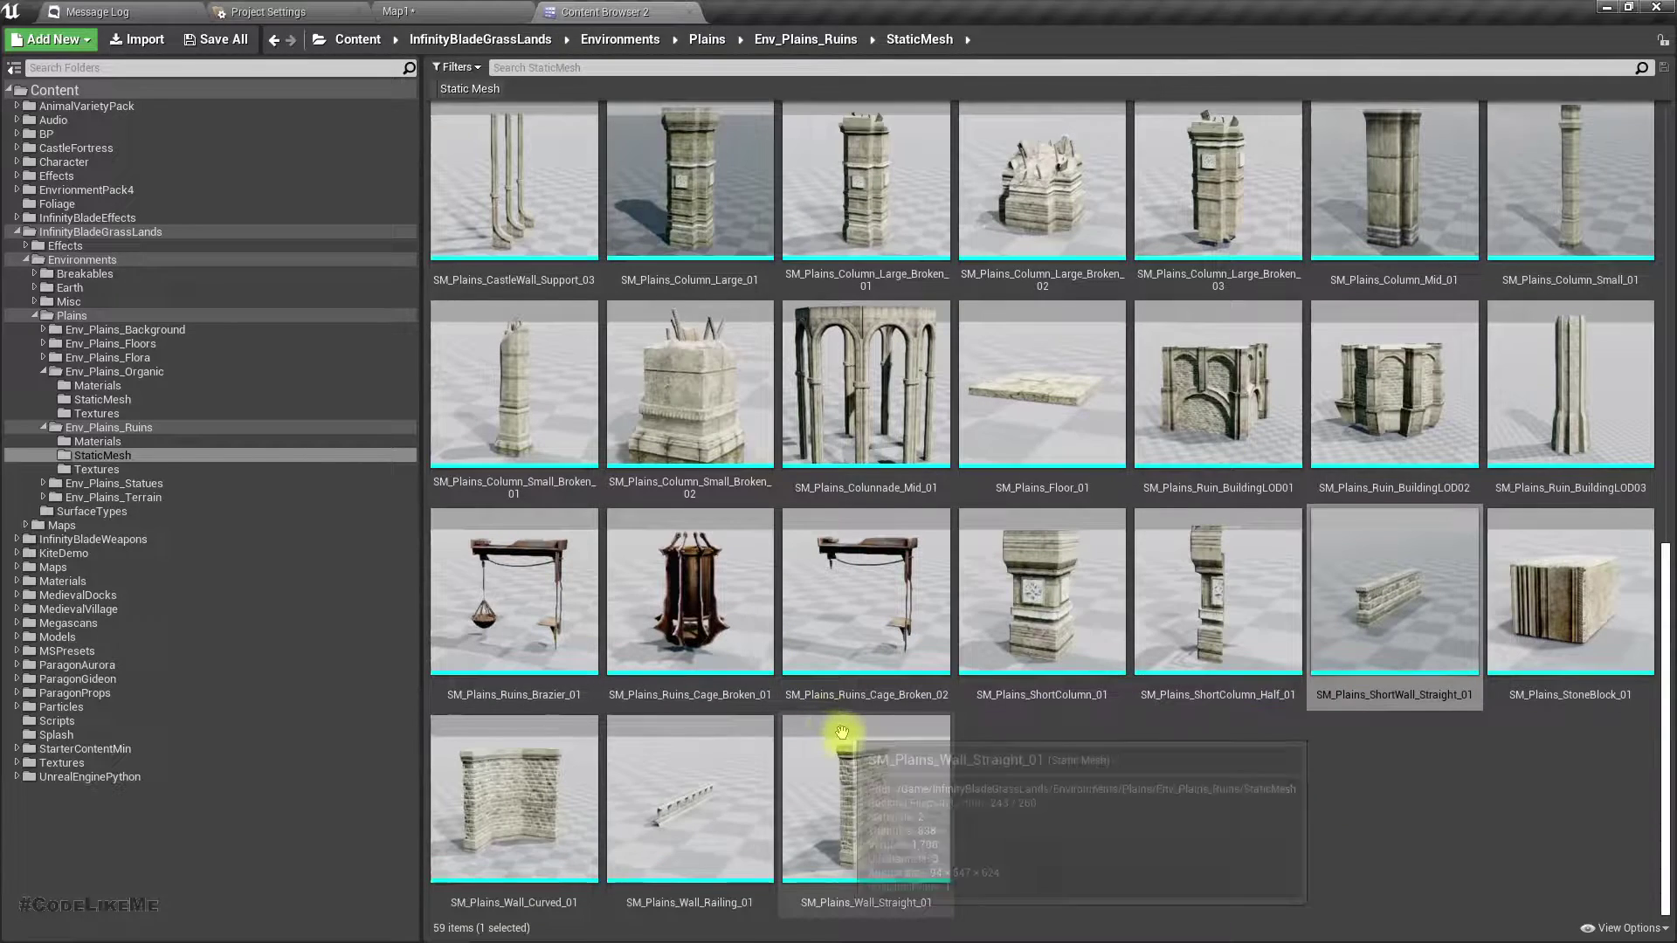
scroll(848, 738, "up", 1)
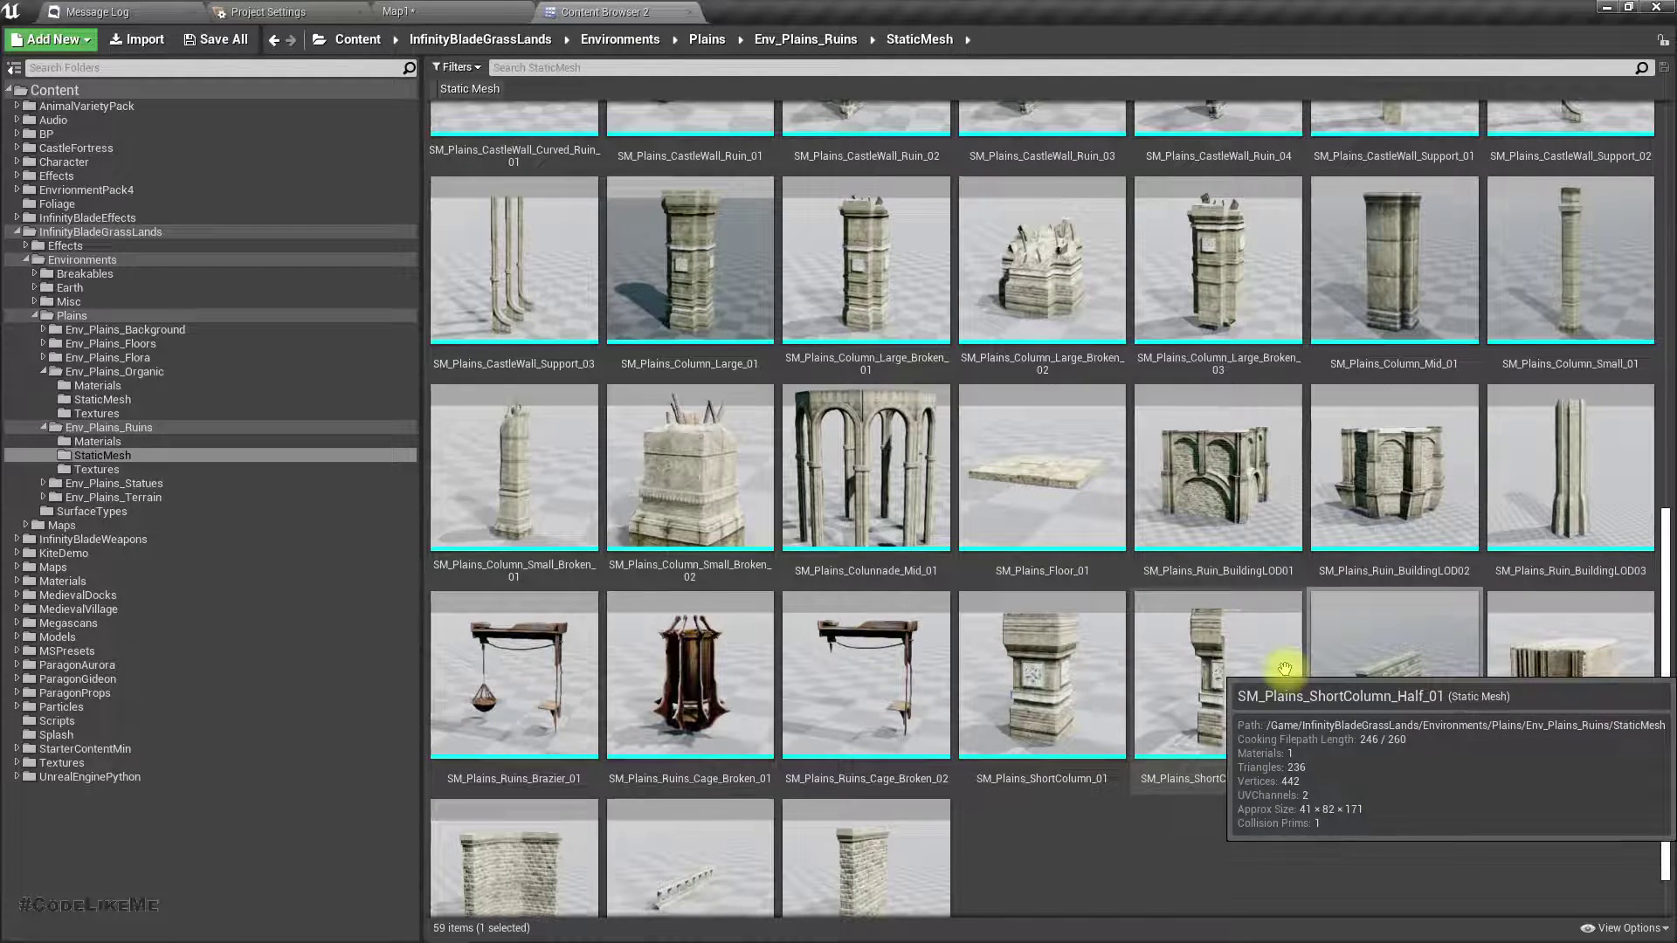
scroll(1536, 668, "up", 2)
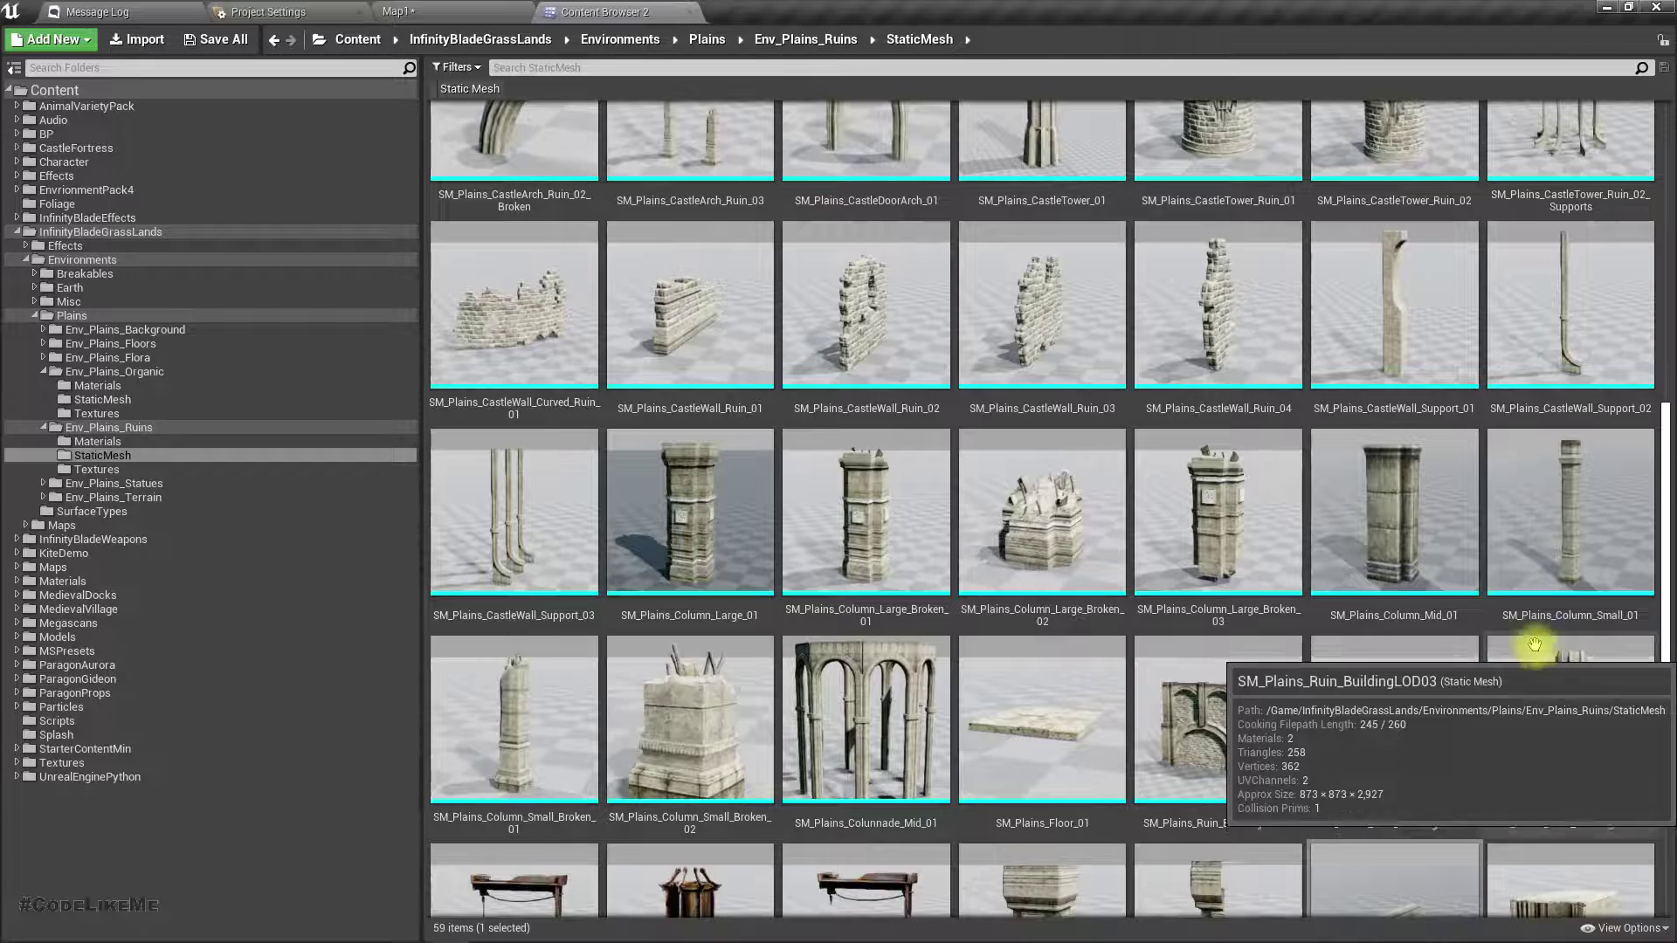
scroll(1536, 612, "up", 1)
left_click_drag(1537, 351, 1488, 741)
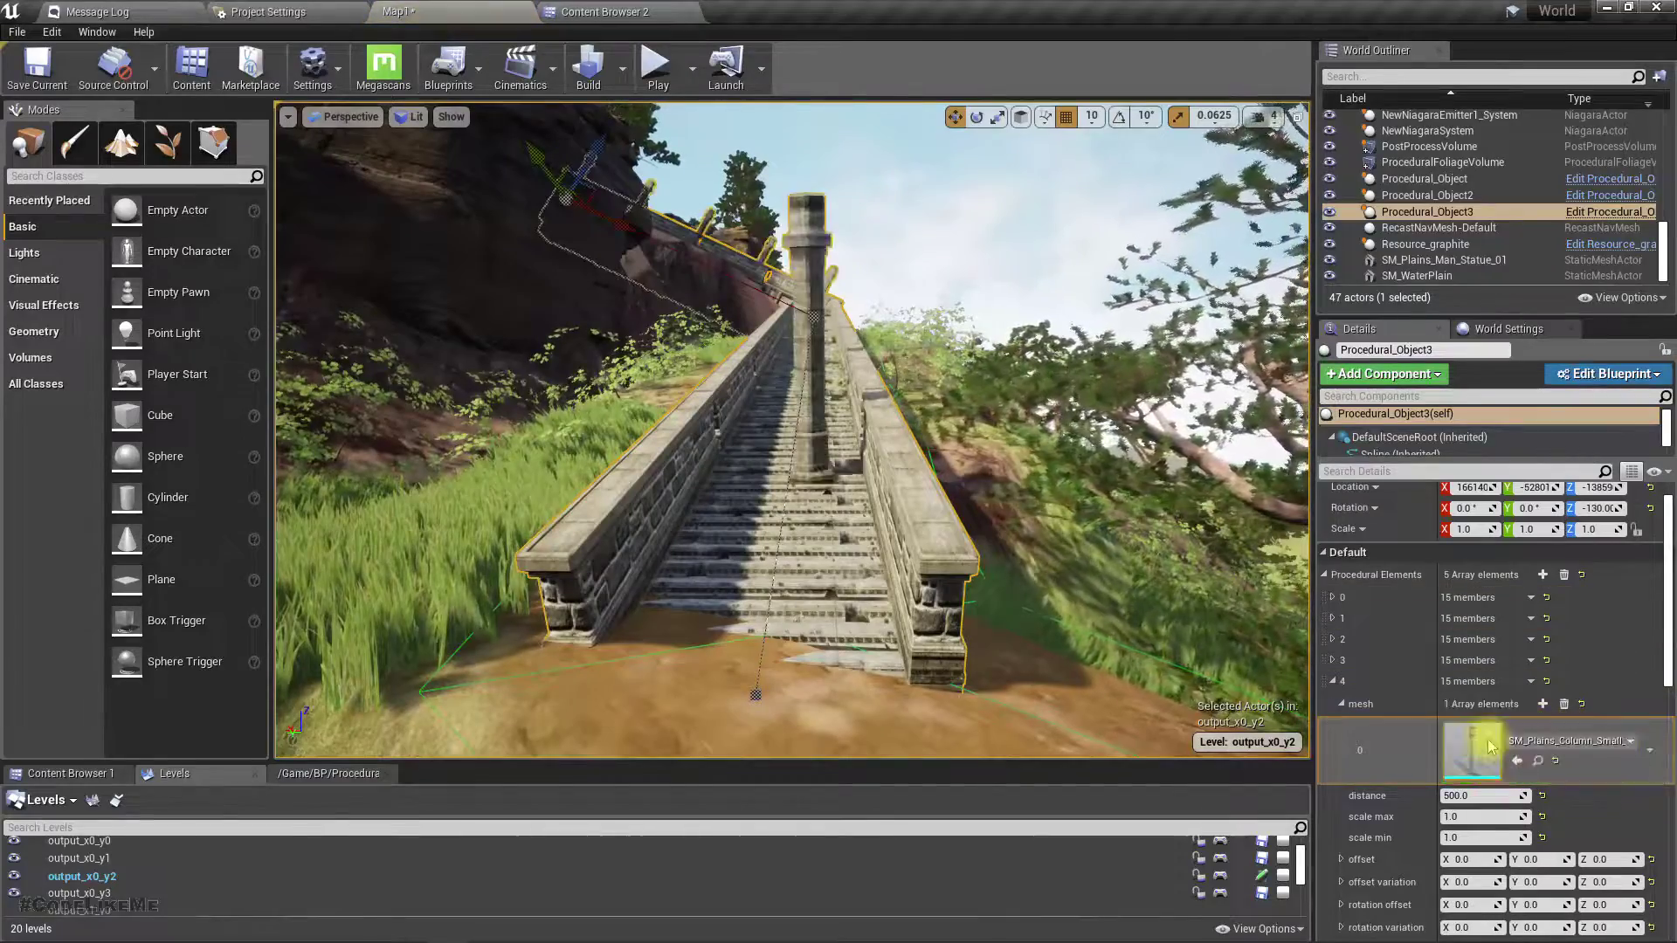
Enable keep vertical for procedural element 4 so its columns stand upright on the sloping stairway
key("a")
right_click_drag(895, 552, 1130, 559)
key("a")
key("a")
key("a")
key("a")
scroll(1397, 664, "down", 5)
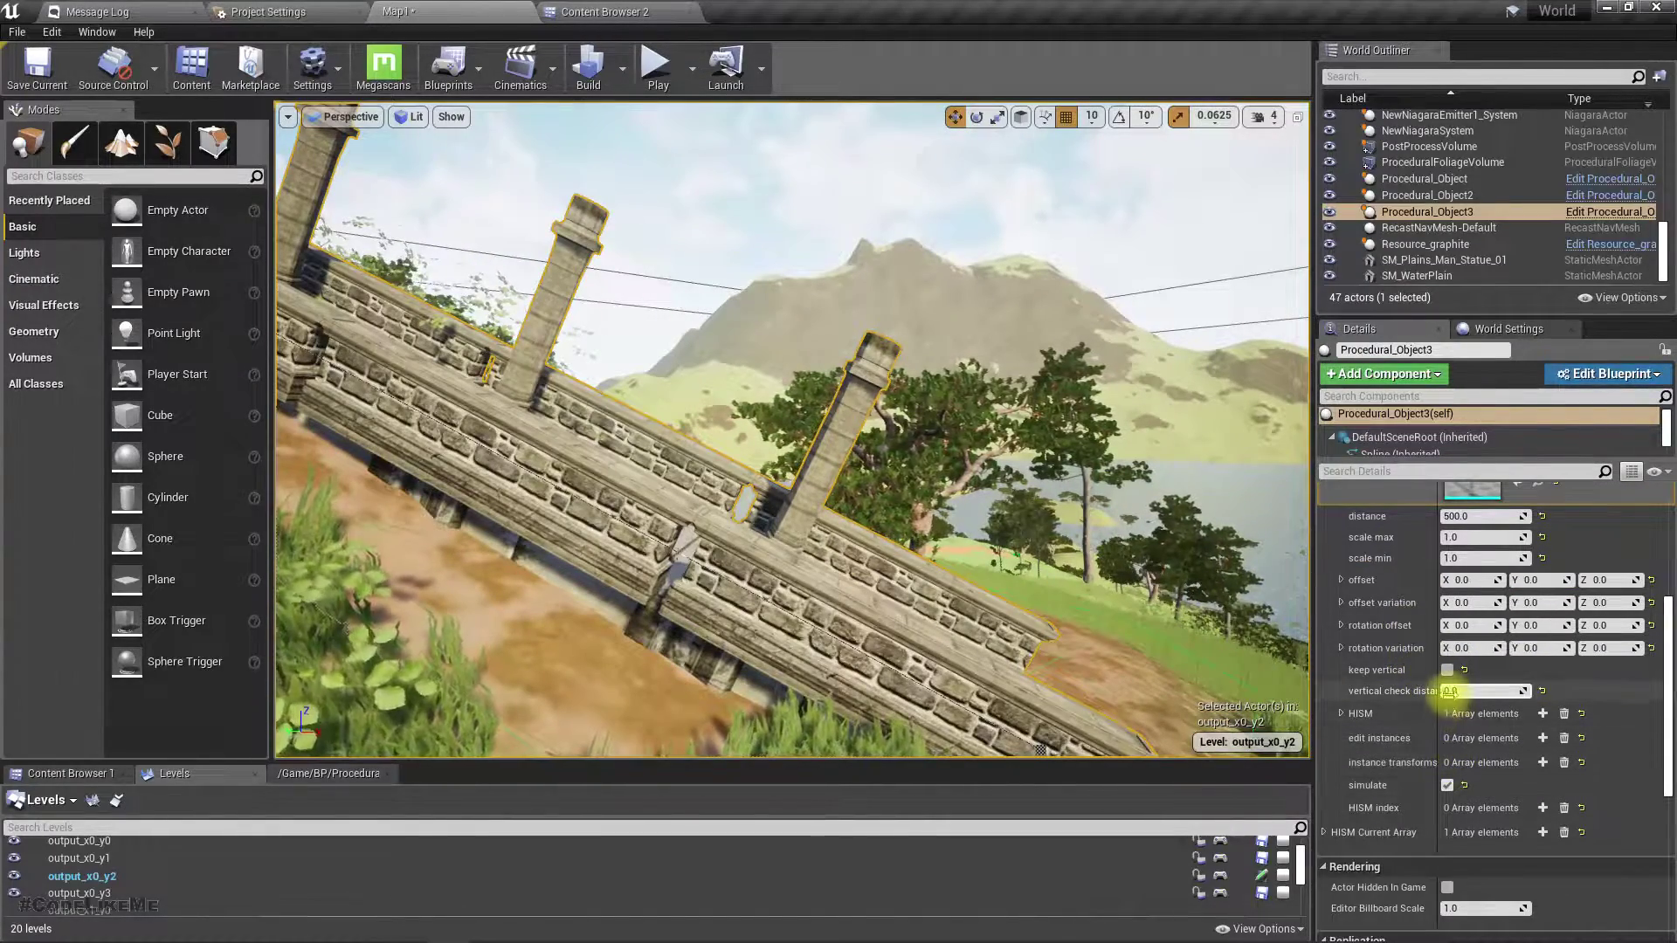
left_click(1447, 671)
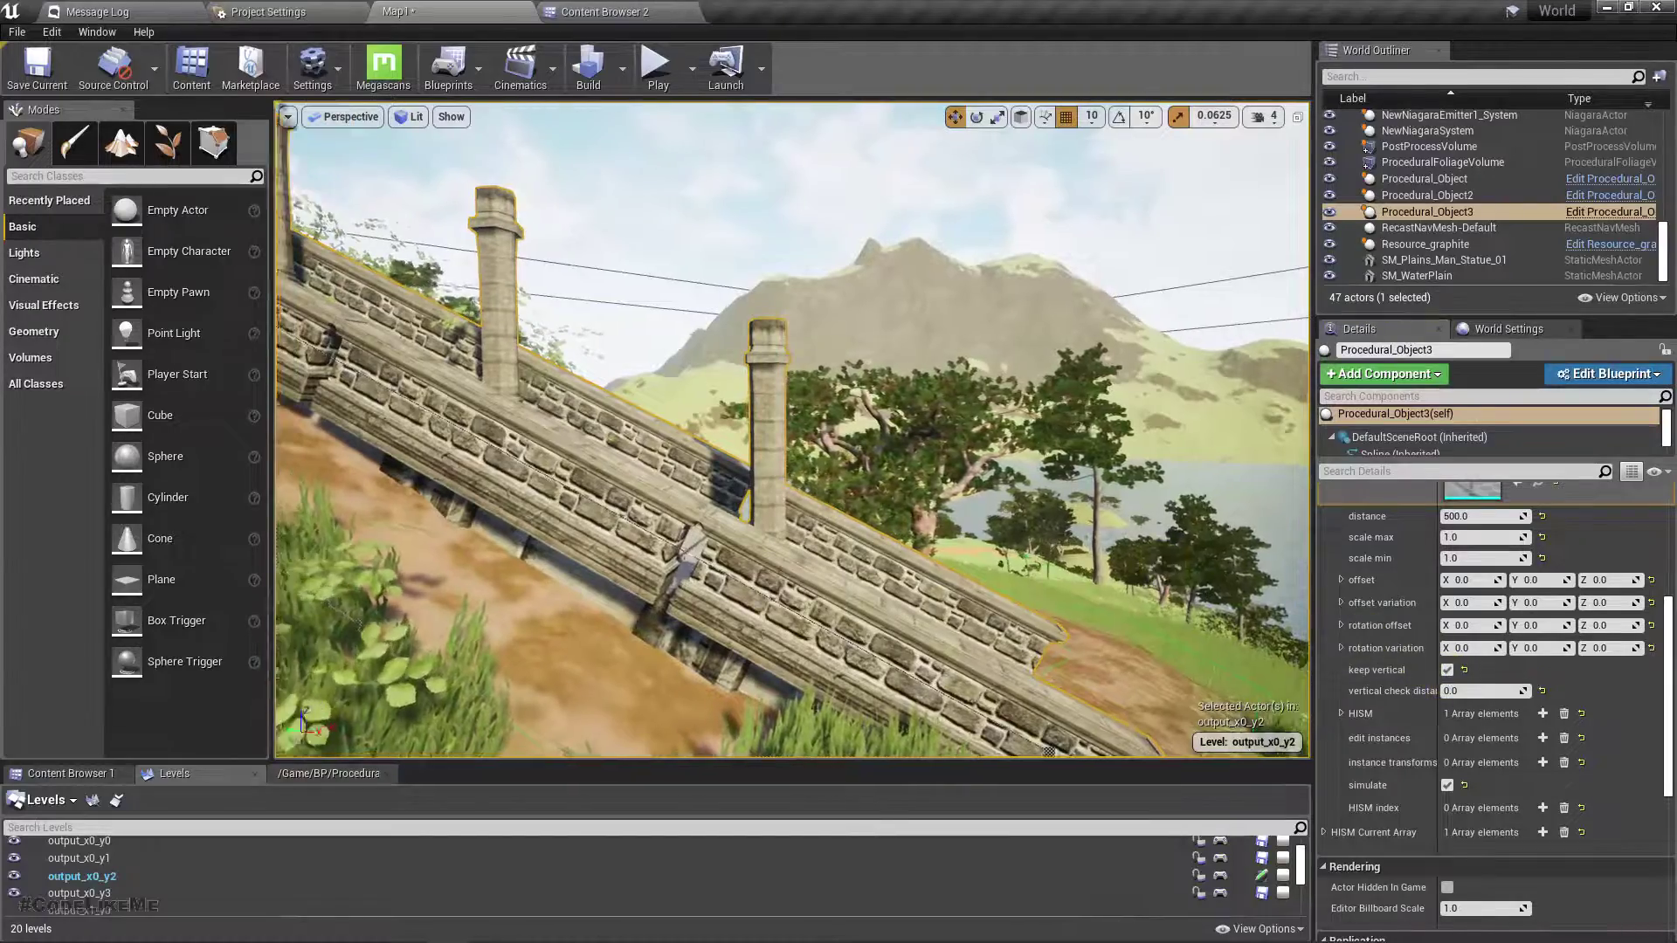
Set procedural element 4's offset to about 185.34 in Y and 3.21 in Z, seating the columns along one side wall
key("s")
right_click_drag(992, 522, 887, 475)
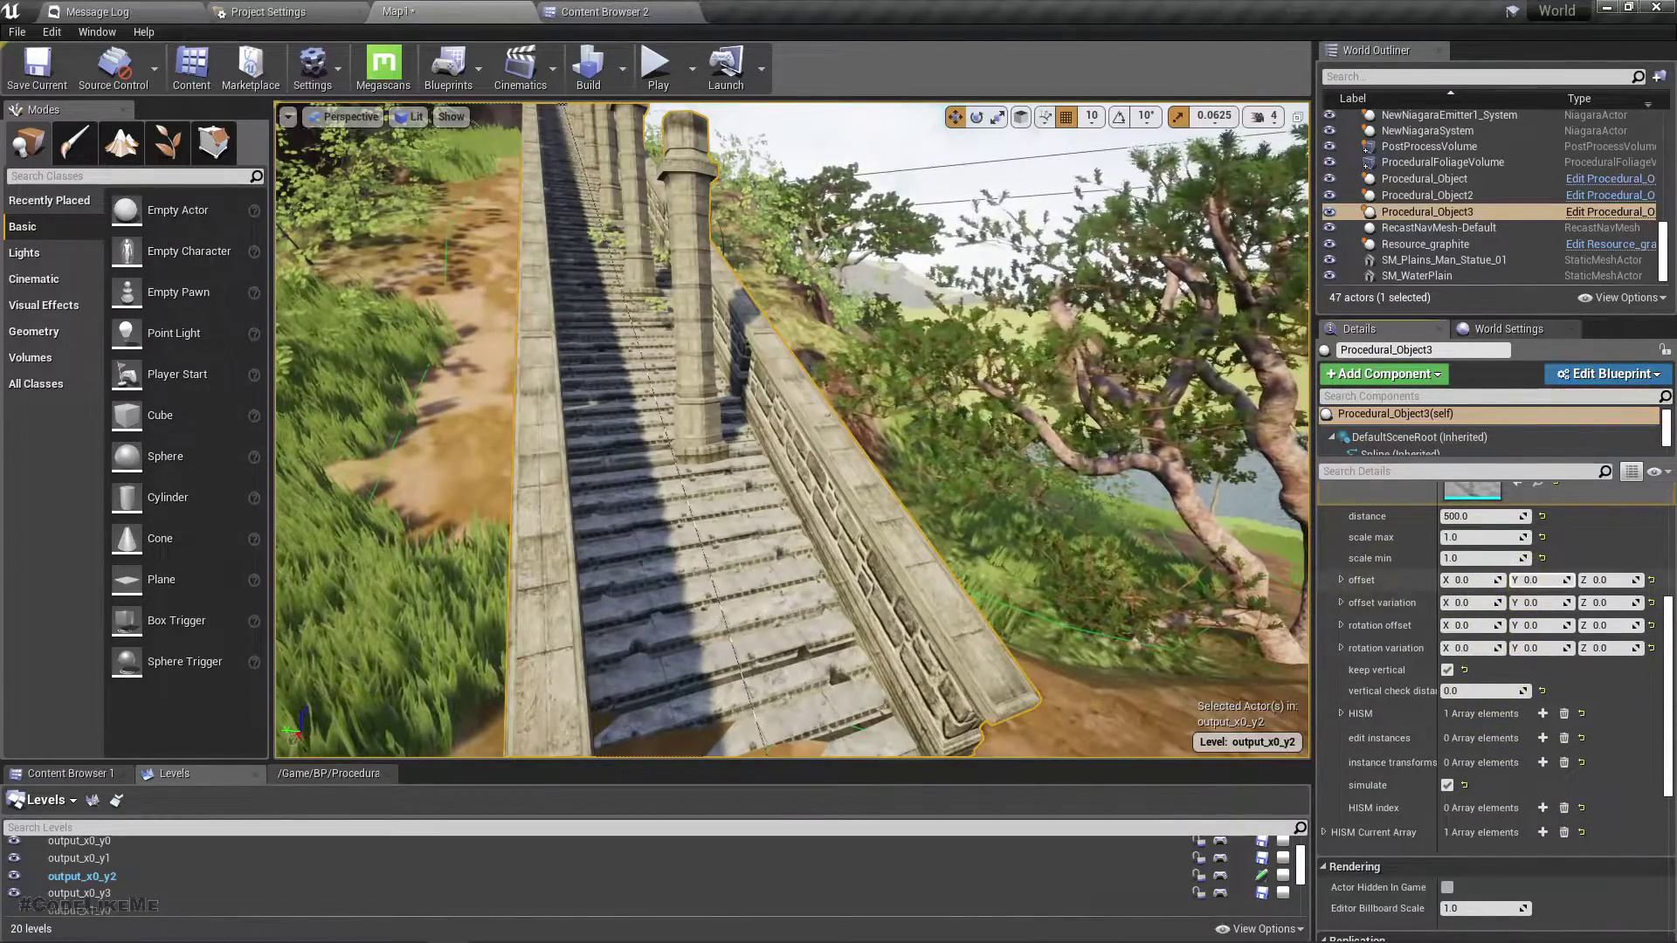
left_click_drag(1539, 580, 1550, 580)
right_click_drag(792, 430, 919, 352)
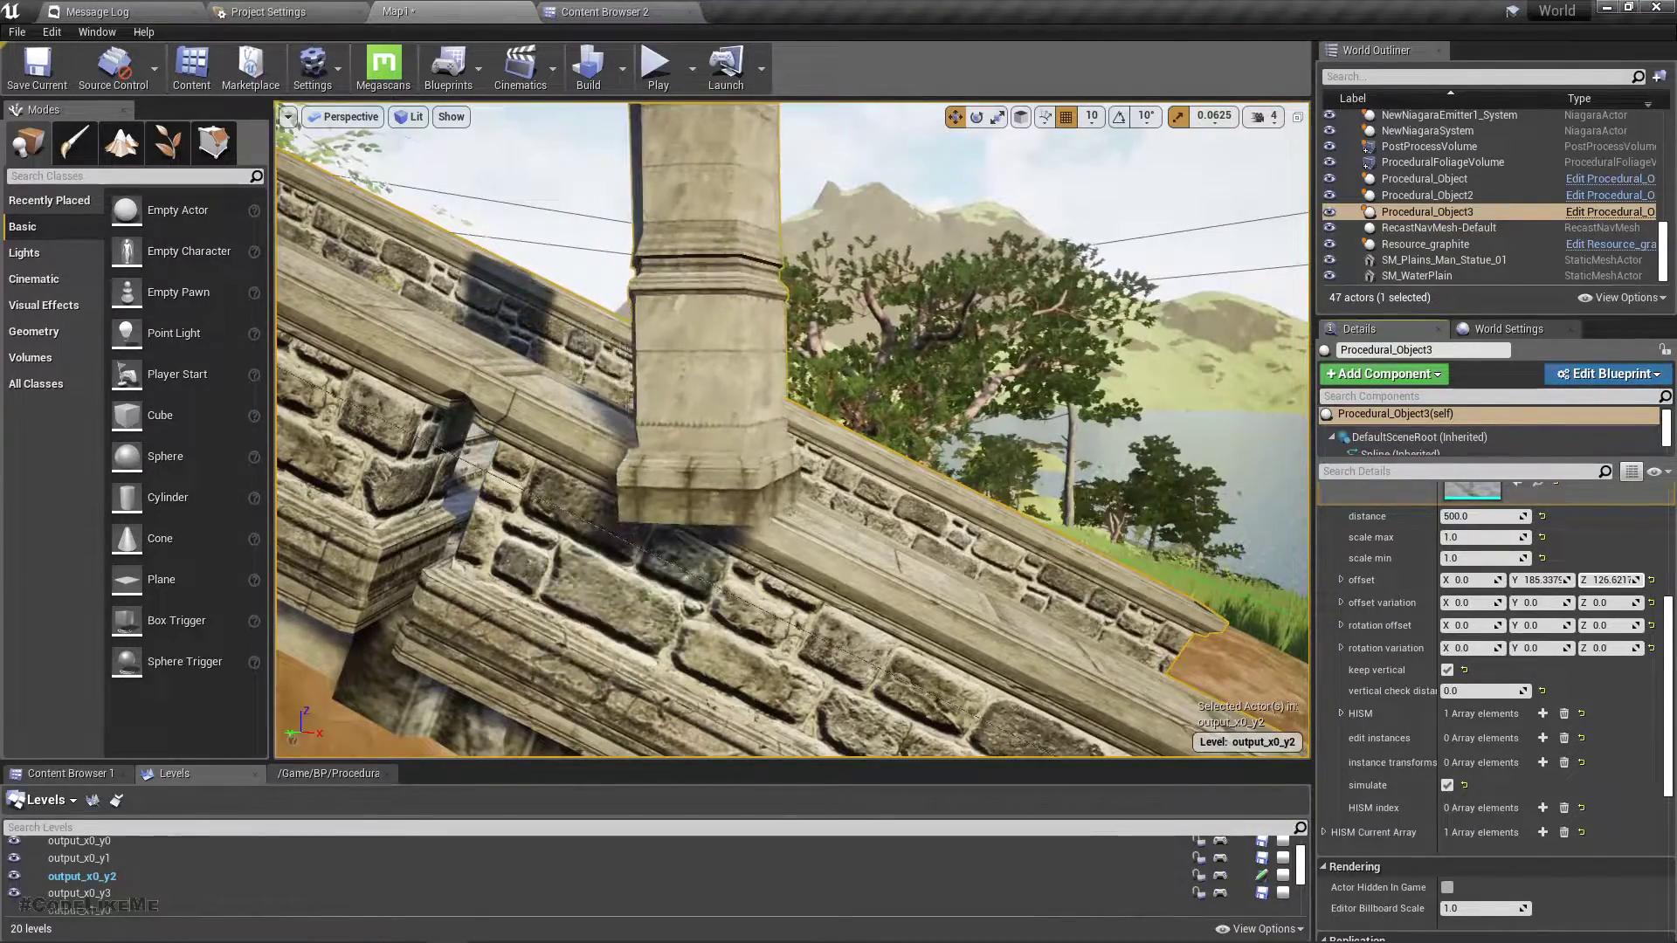
right_click_drag(792, 430, 454, 428)
right_click_drag(981, 454, 891, 519)
right_click_drag(717, 419, 751, 404)
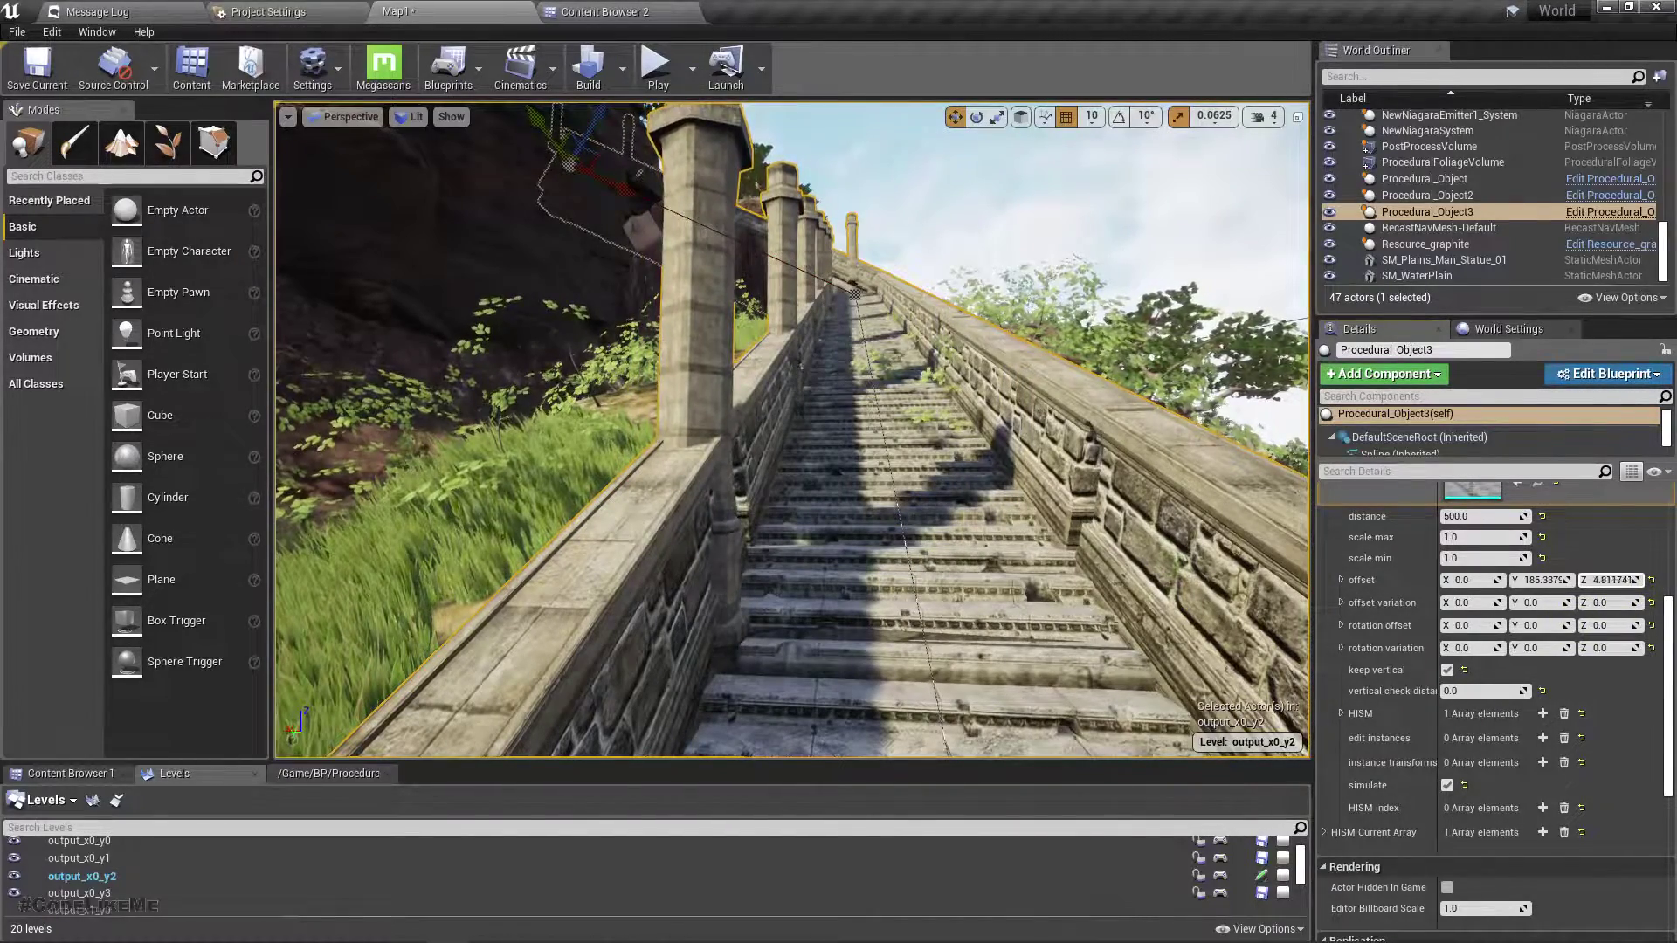
mouse_move(906, 535)
right_mouse_down()
mouse_move(847, 552)
mouse_move(926, 498)
mouse_move(952, 528)
mouse_move(913, 546)
right_mouse_up()
right_click_drag(730, 404, 702, 397)
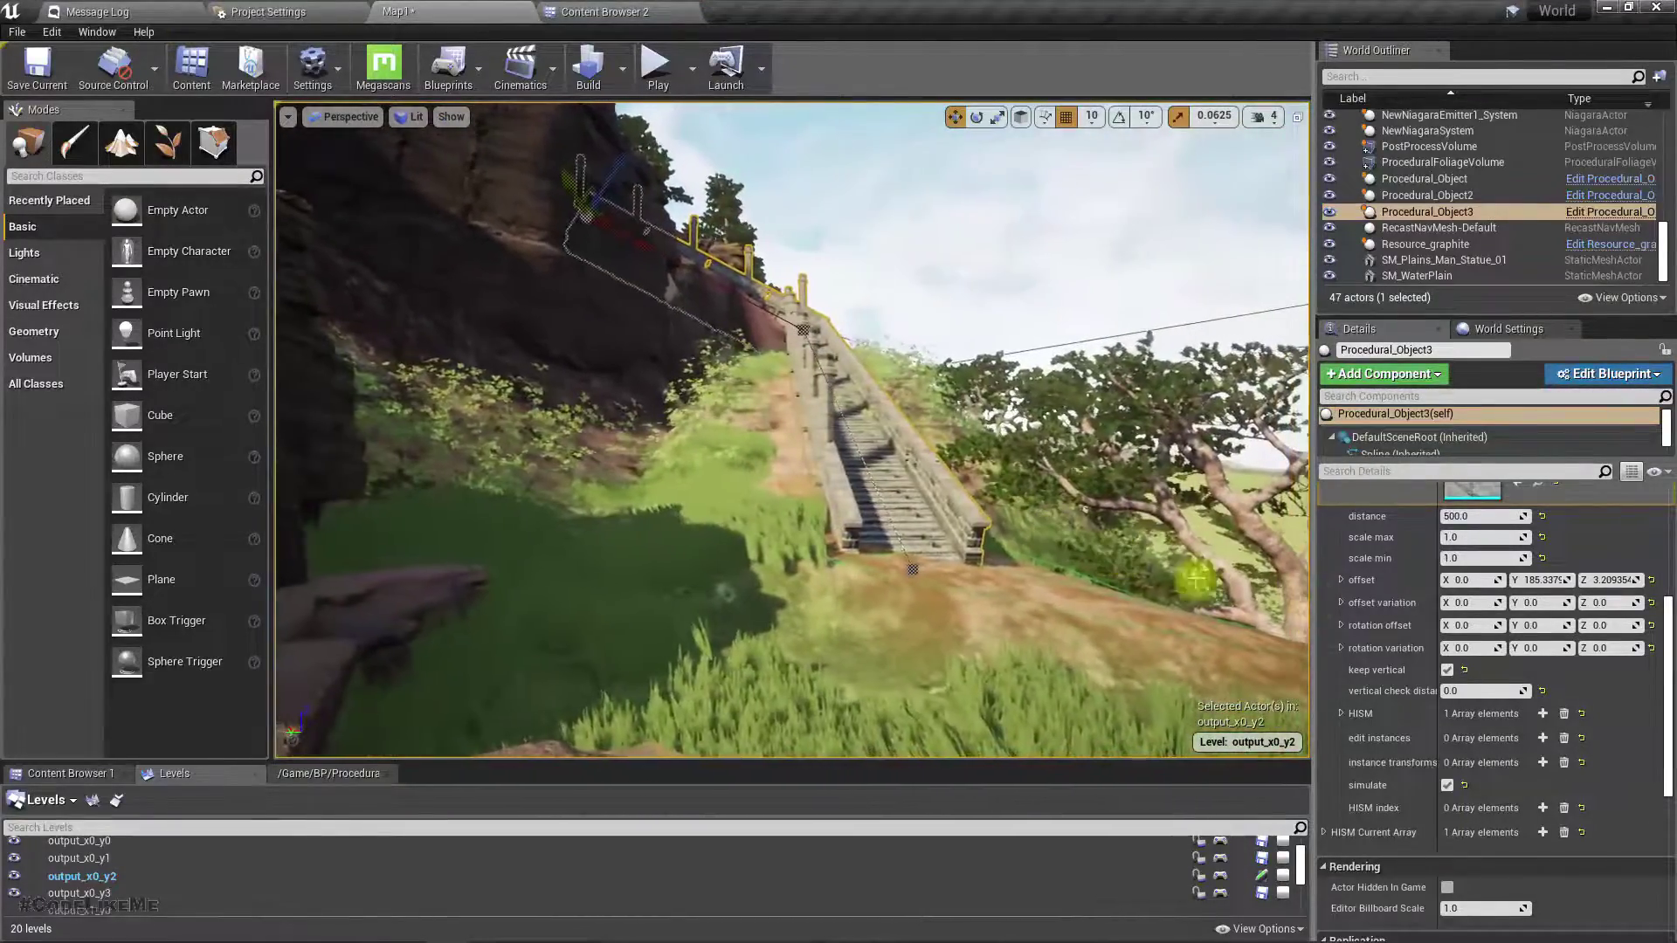
Set procedural element 4's distance to 400 and check the column spacing along the stairway
scroll(1580, 573, "up", 5)
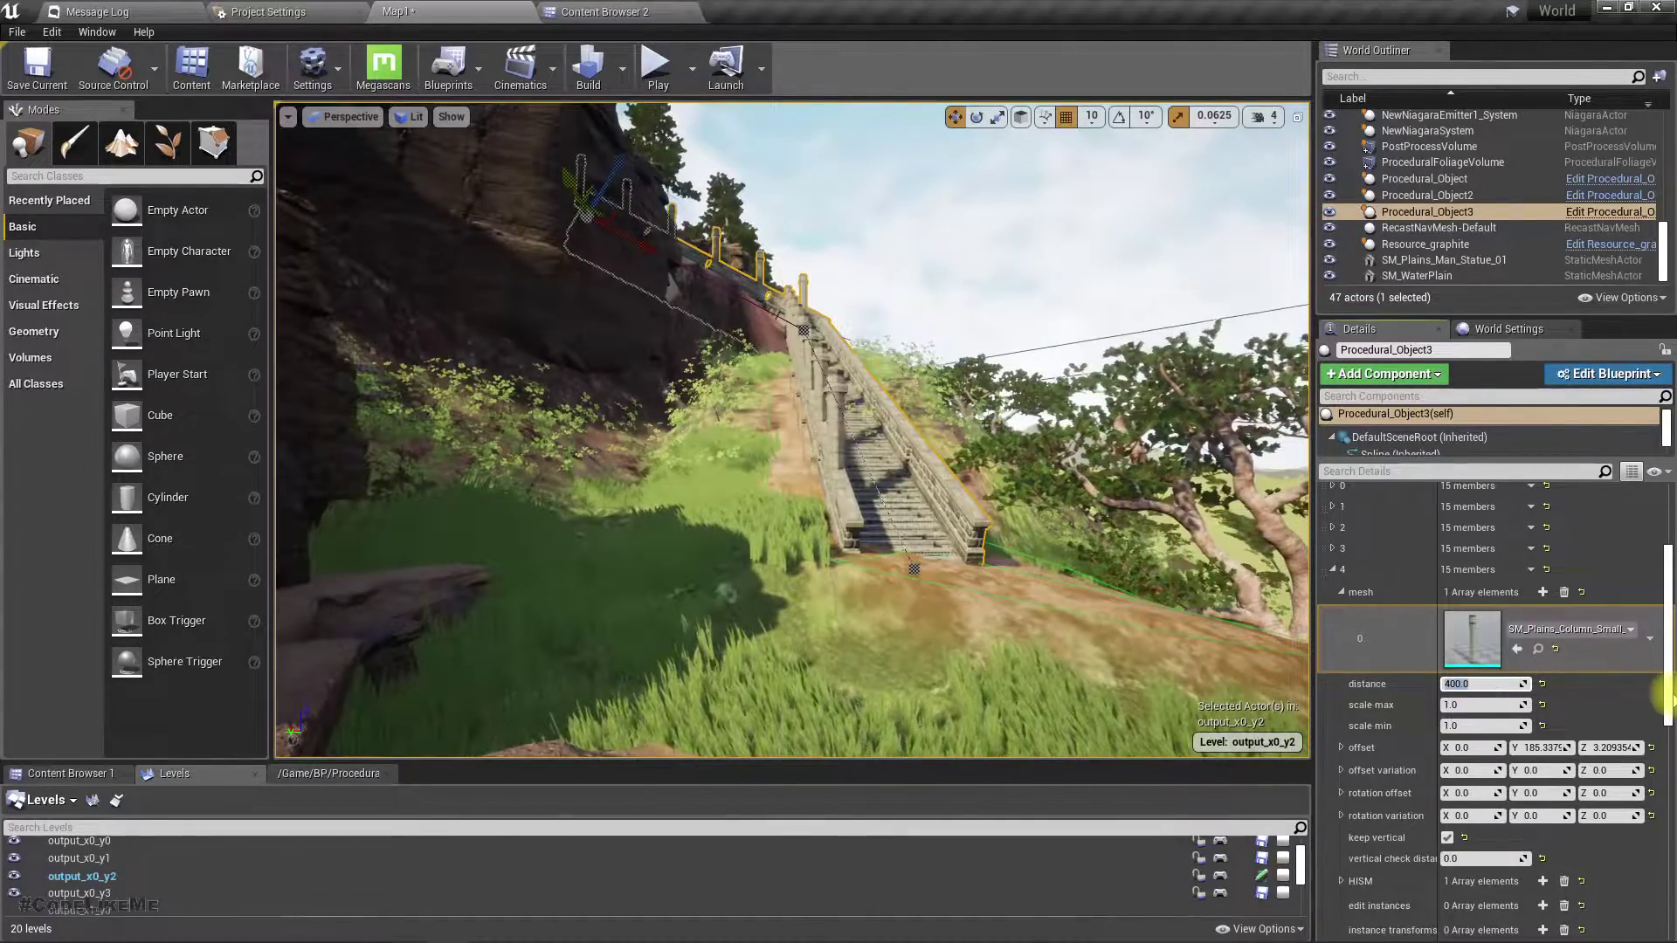
mouse_move(861, 344)
right_mouse_down()
mouse_move(804, 349)
mouse_move(842, 337)
right_mouse_up()
right_click_drag(994, 465, 987, 463)
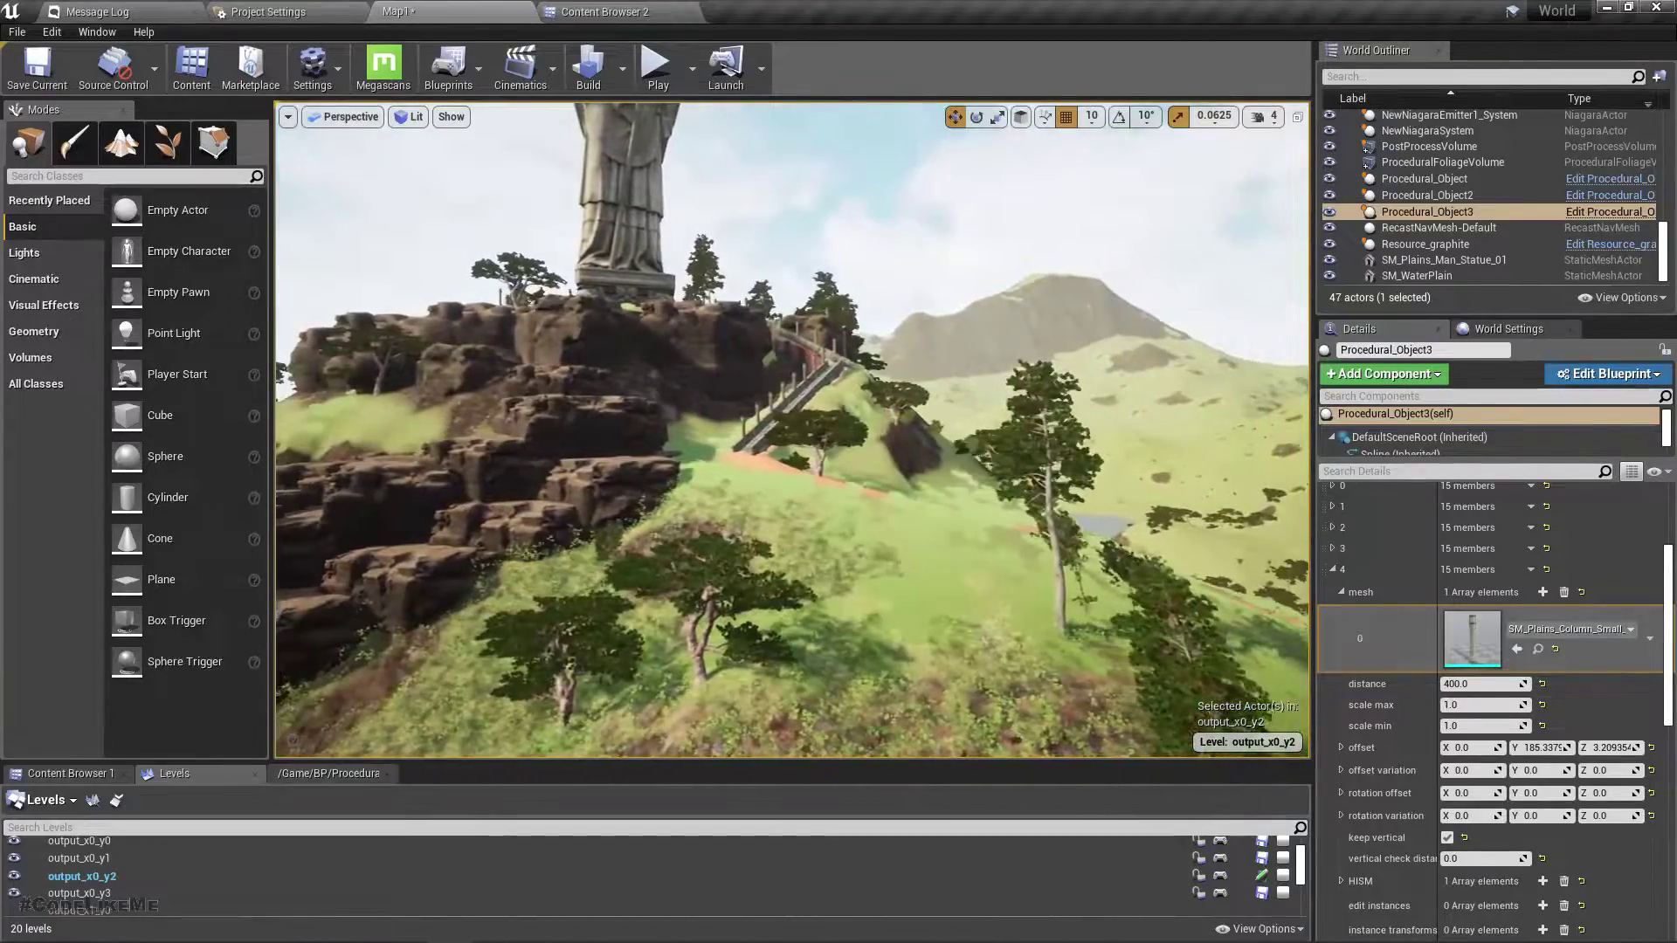
mouse_move(792, 430)
right_mouse_down()
mouse_move(757, 409)
mouse_move(774, 444)
right_mouse_up()
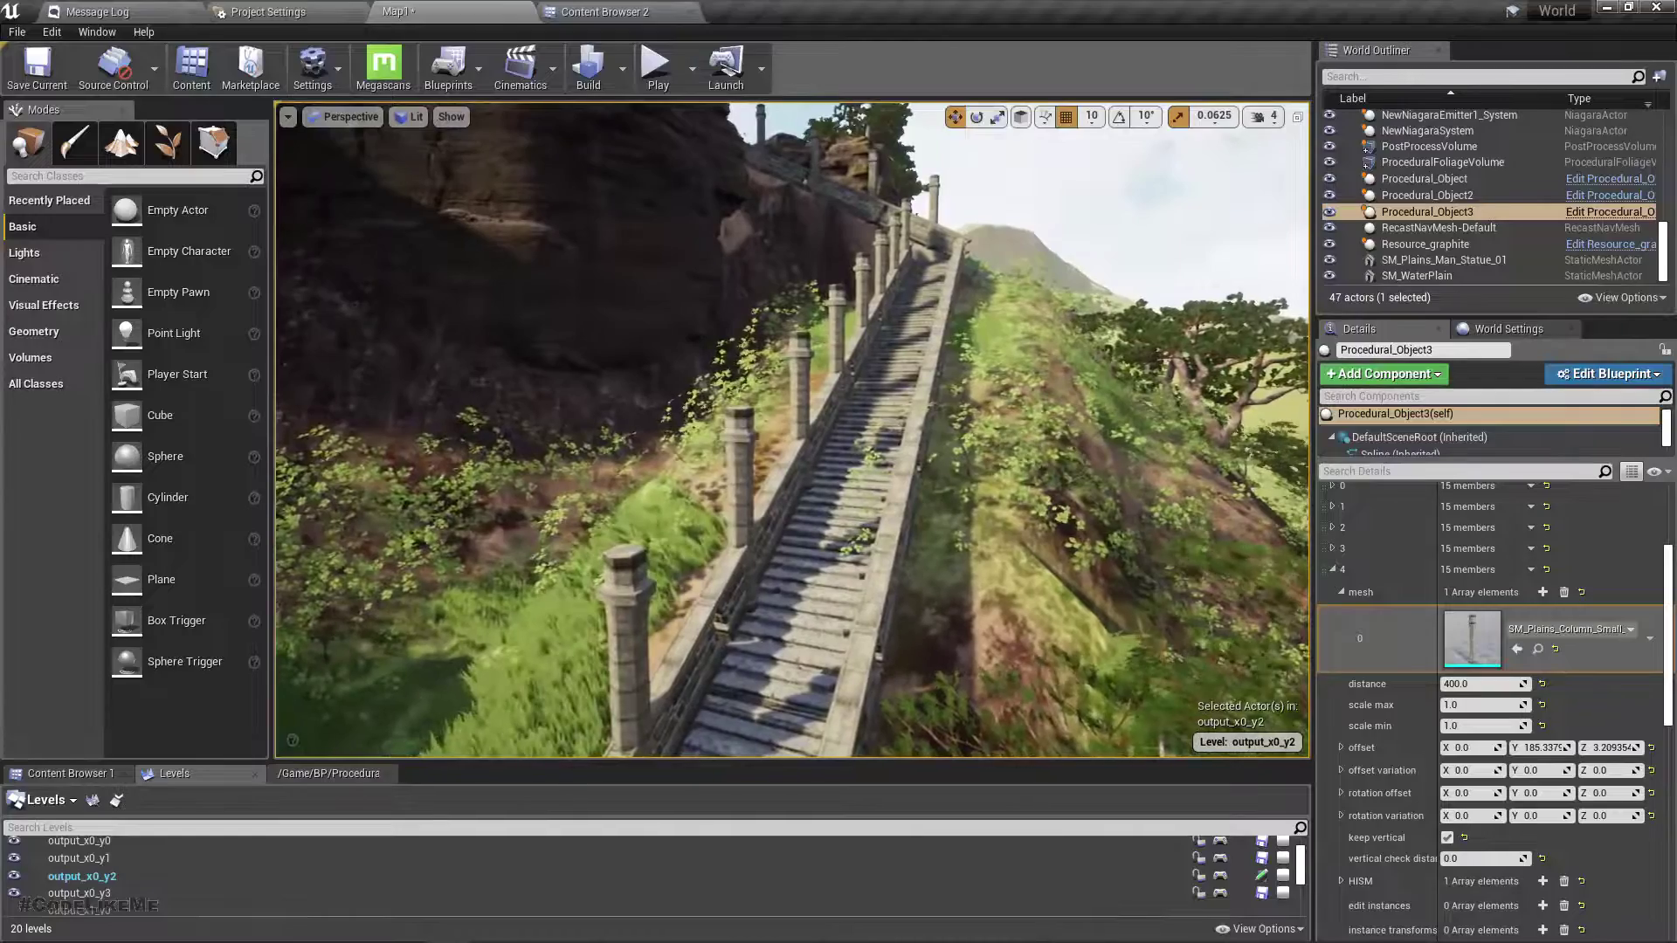
Duplicate procedural element 4 and expand the new procedural element 5 for editing
left_click(1334, 570)
left_click(1530, 569)
left_click(1581, 623)
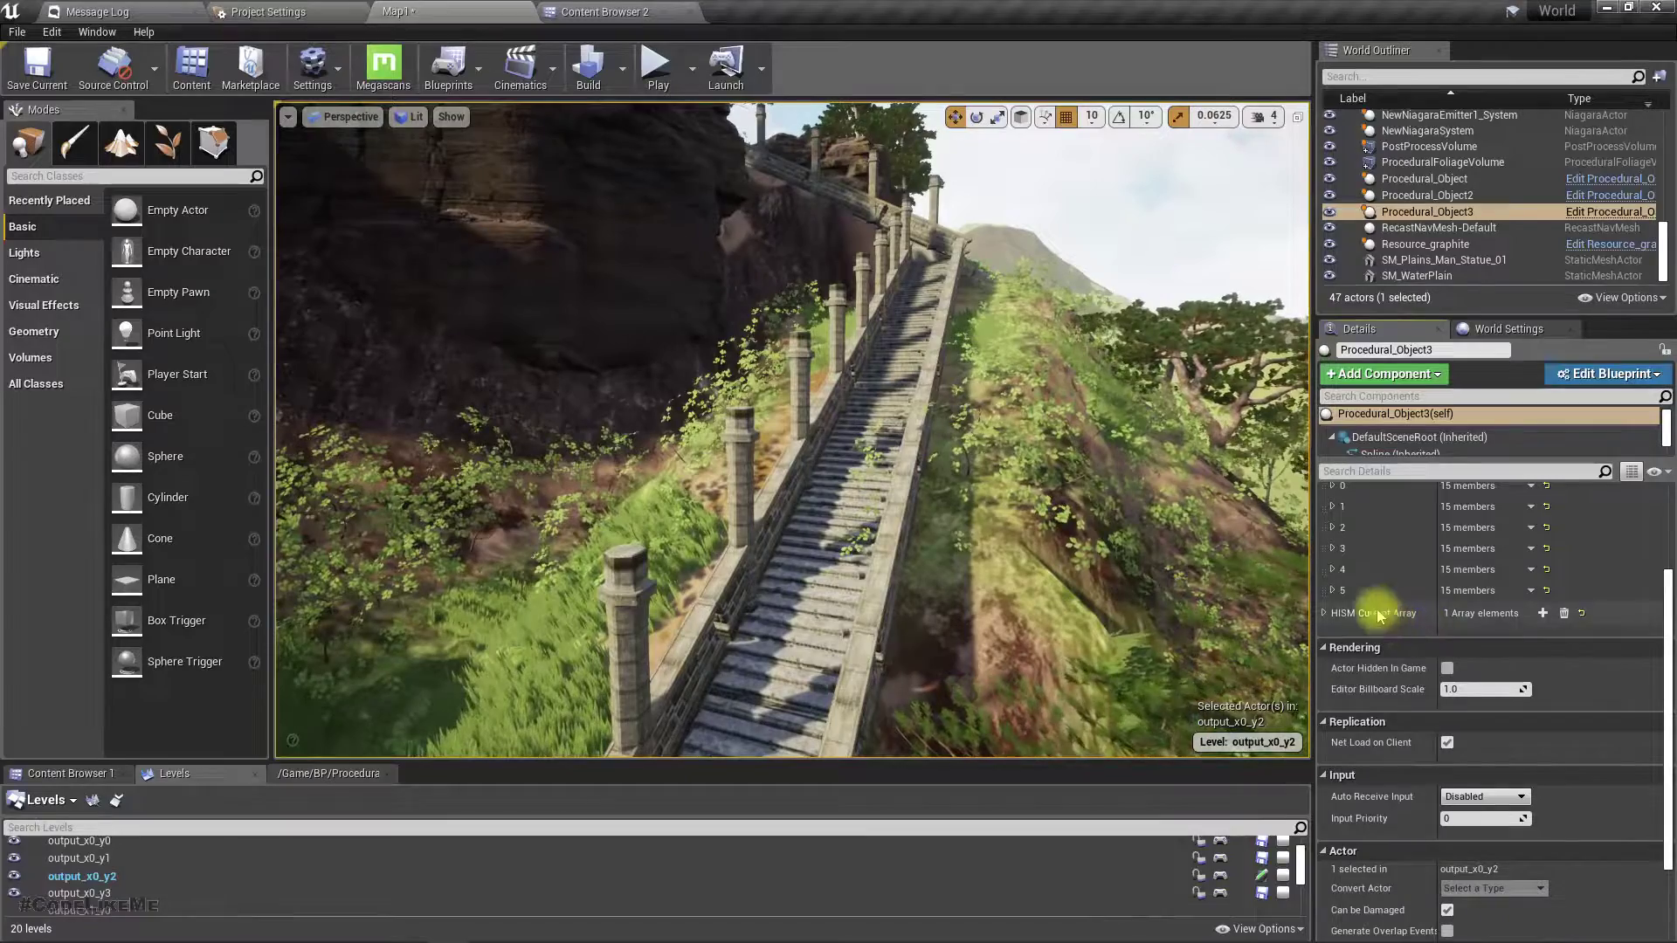
left_click(1335, 592)
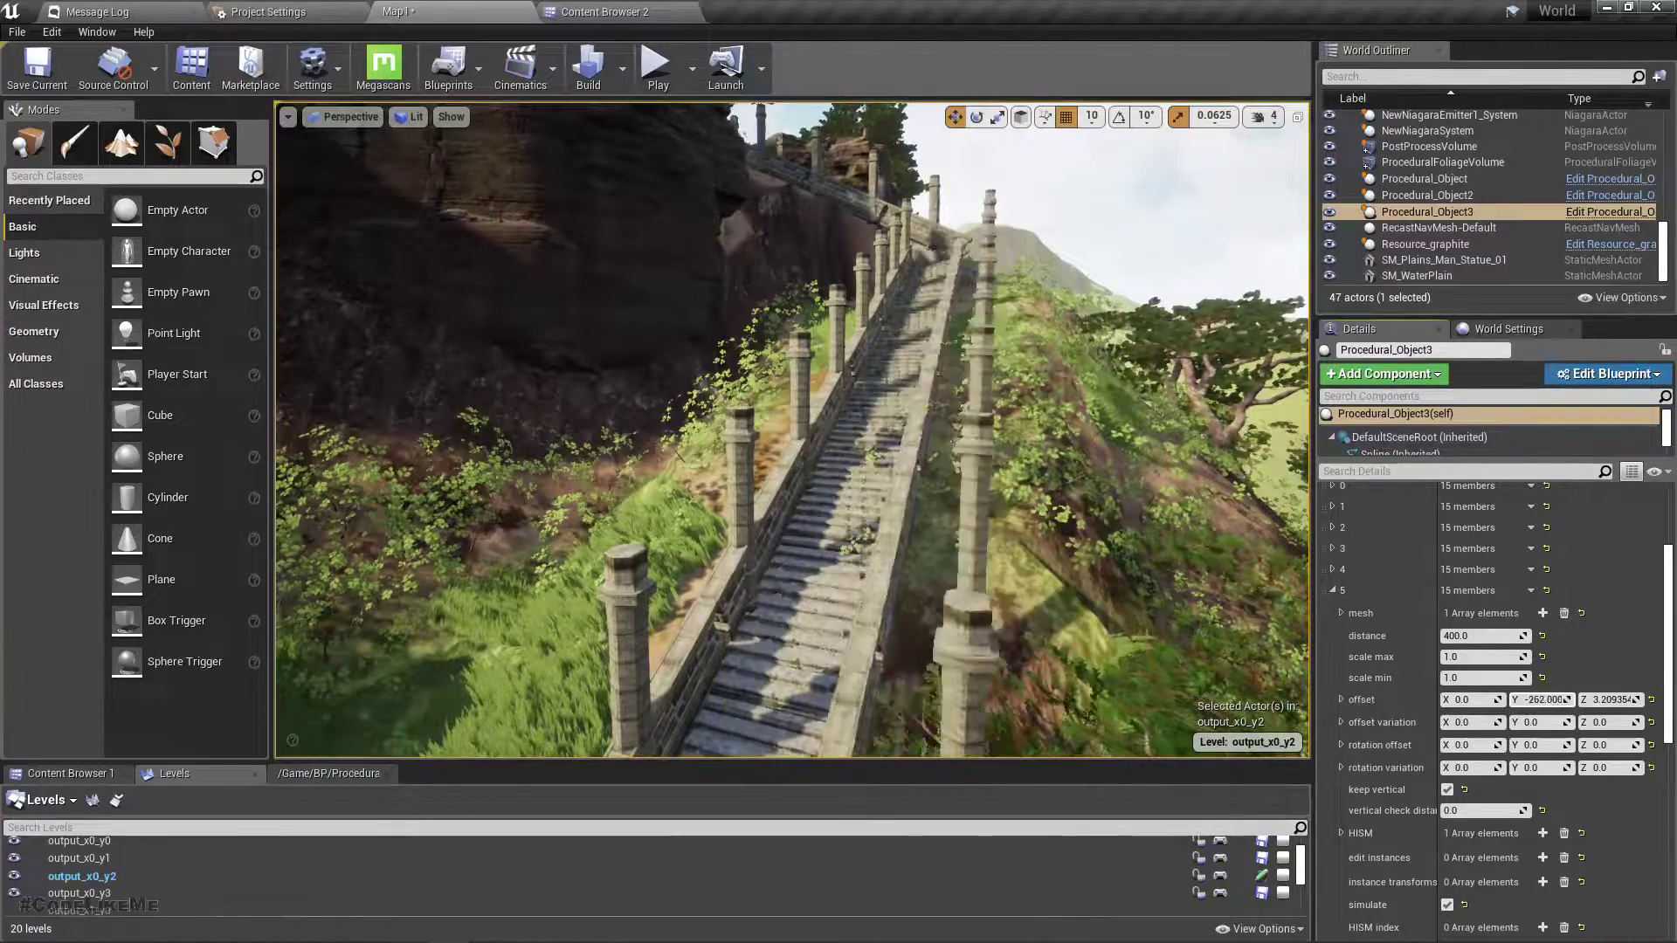
Set procedural element 5's Y offset to about -111.47 to align its columns with the opposite wall, and save all changes
key("w")
right_click_drag(972, 593, 581, 598)
key("s")
key("s")
key("d")
key("w")
key("w")
key("d")
key("s")
key("w")
right_click_drag(735, 590, 741, 598)
key("s")
right_click_drag(890, 415, 917, 442)
key("w")
key("ctrl+shift+s")
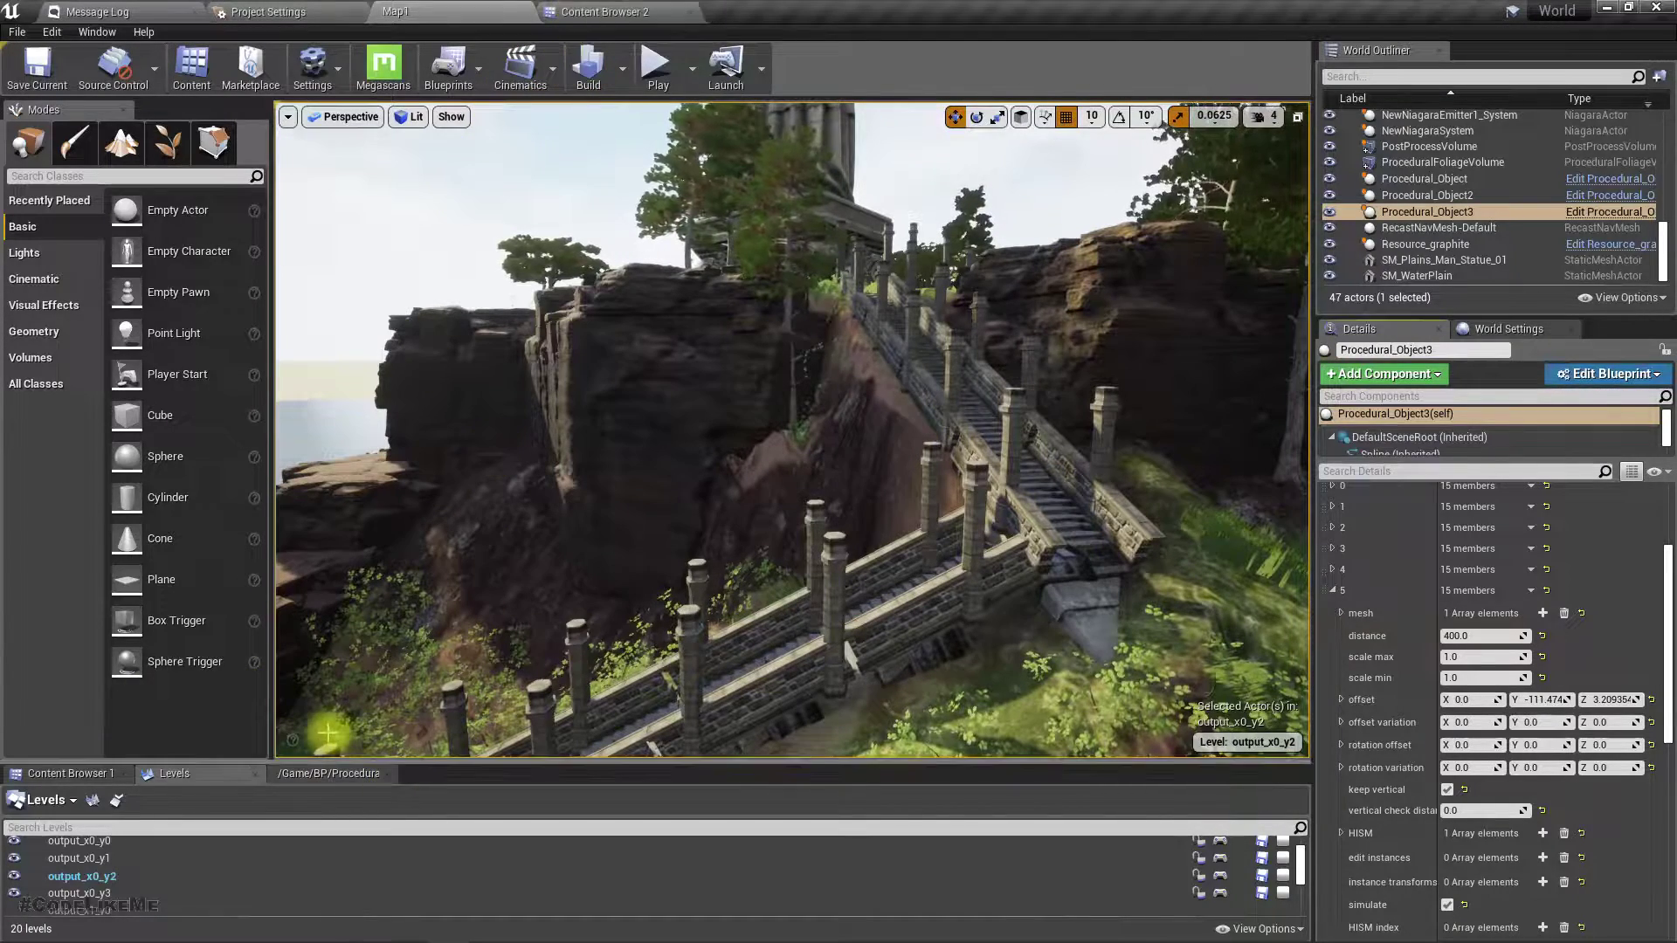
Close the unrecognized editor tab and run the Procedural_Editor utility widget from the BP/Procedural folder
left_click(325, 774)
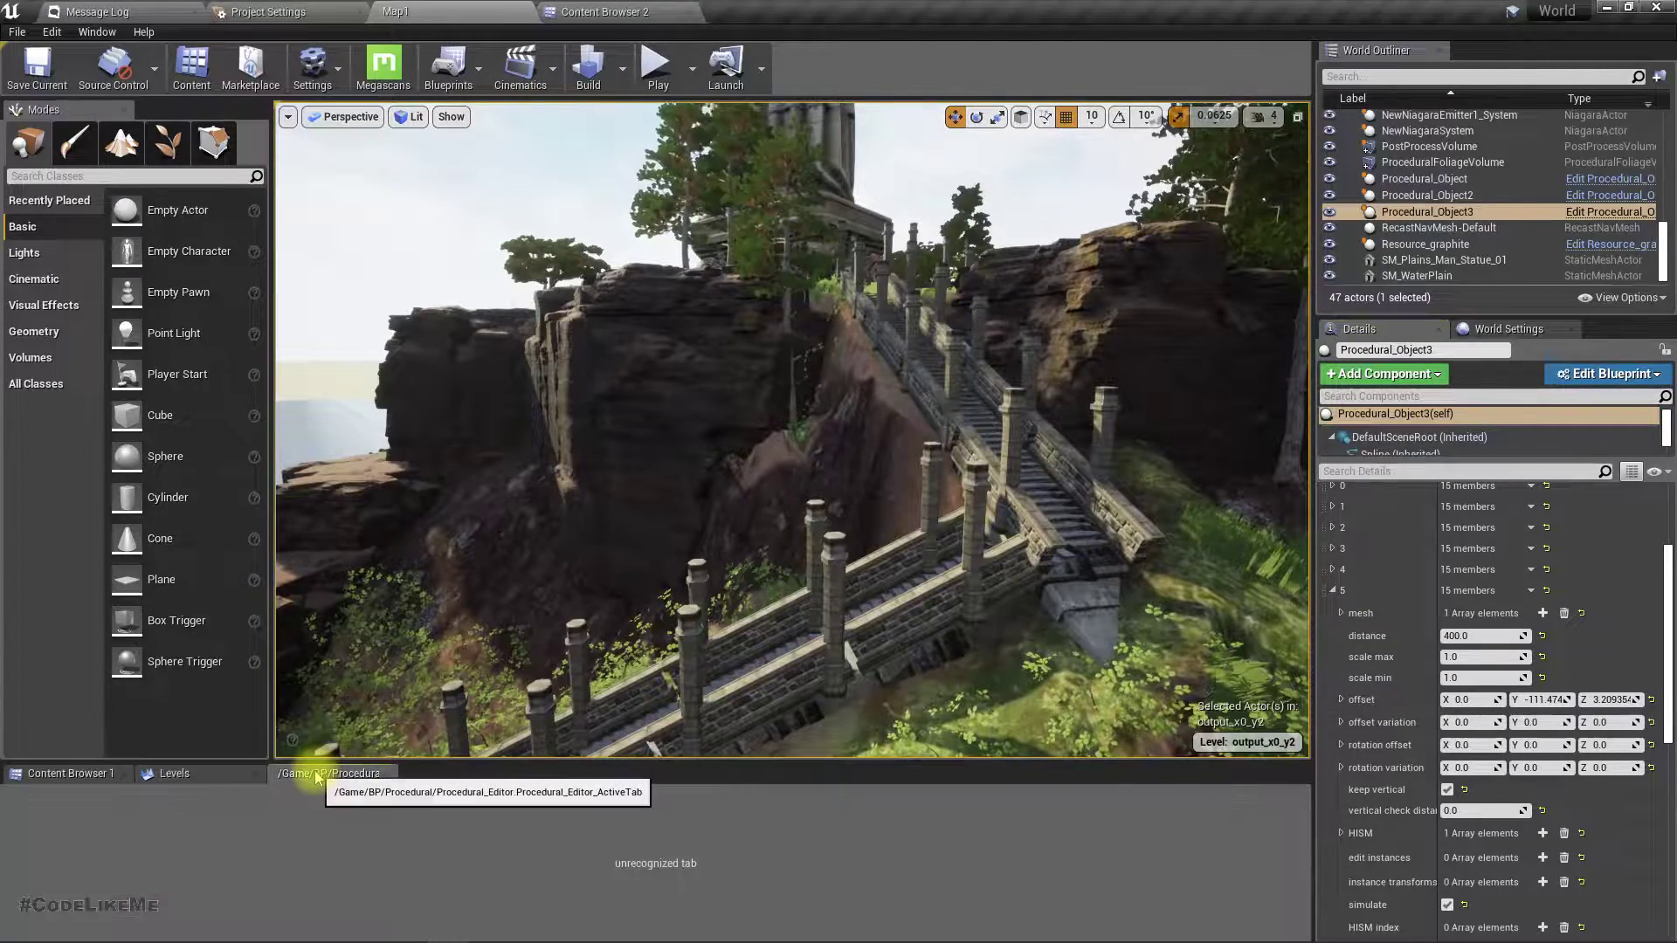
left_click(386, 774)
left_click(673, 11)
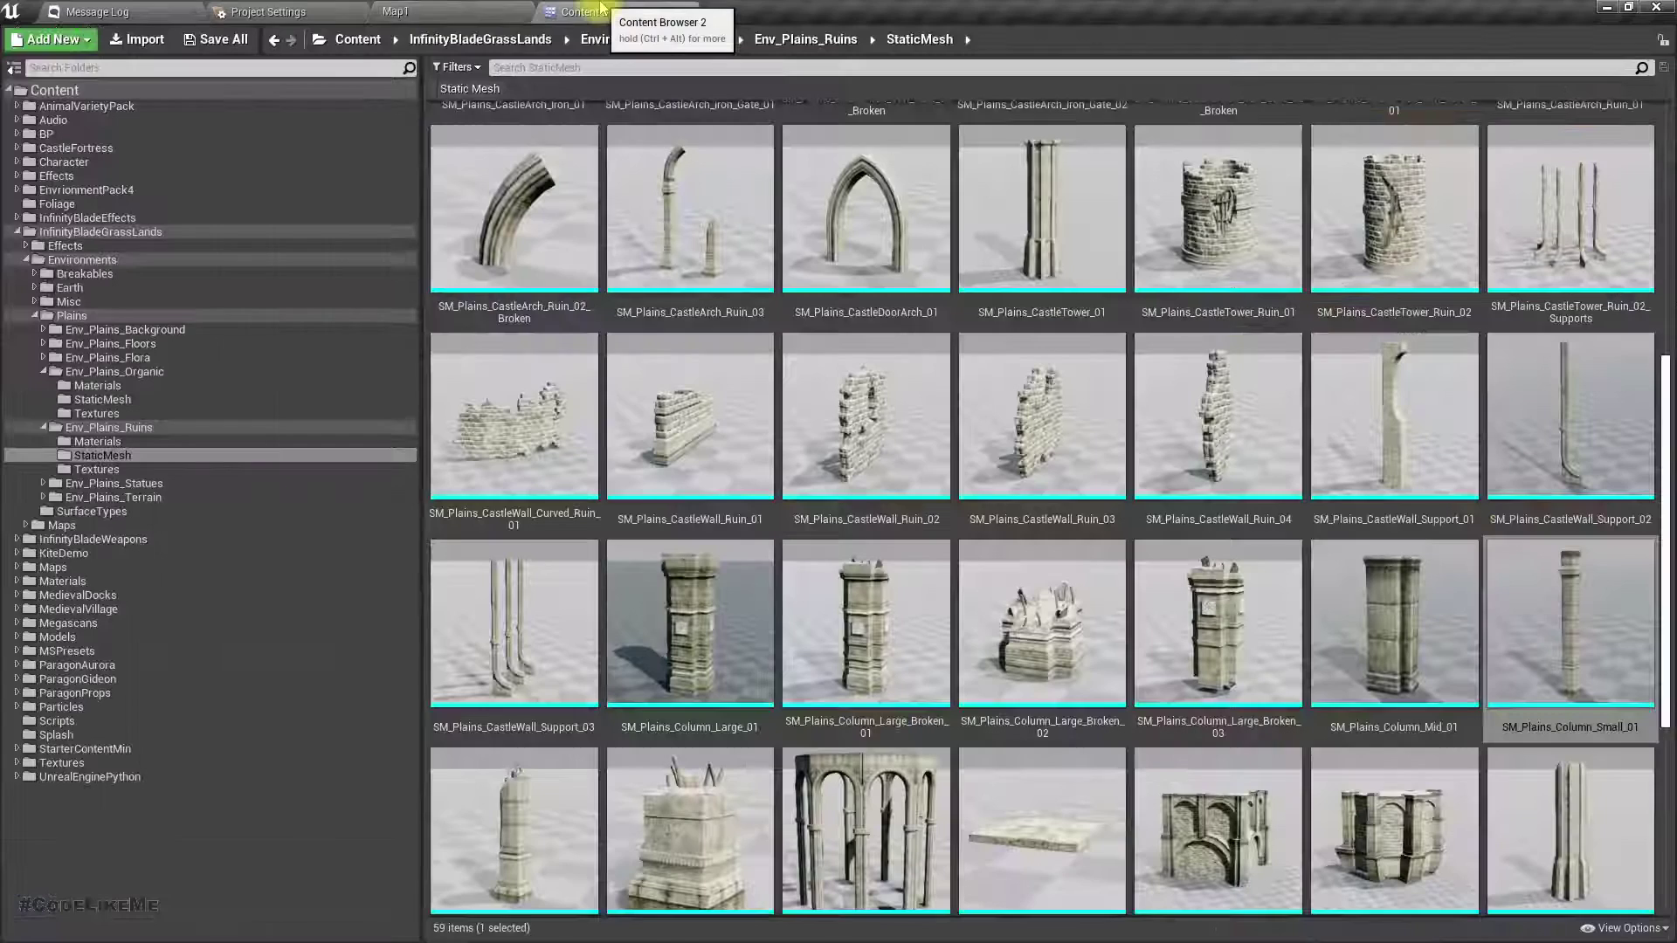
left_click(82, 134)
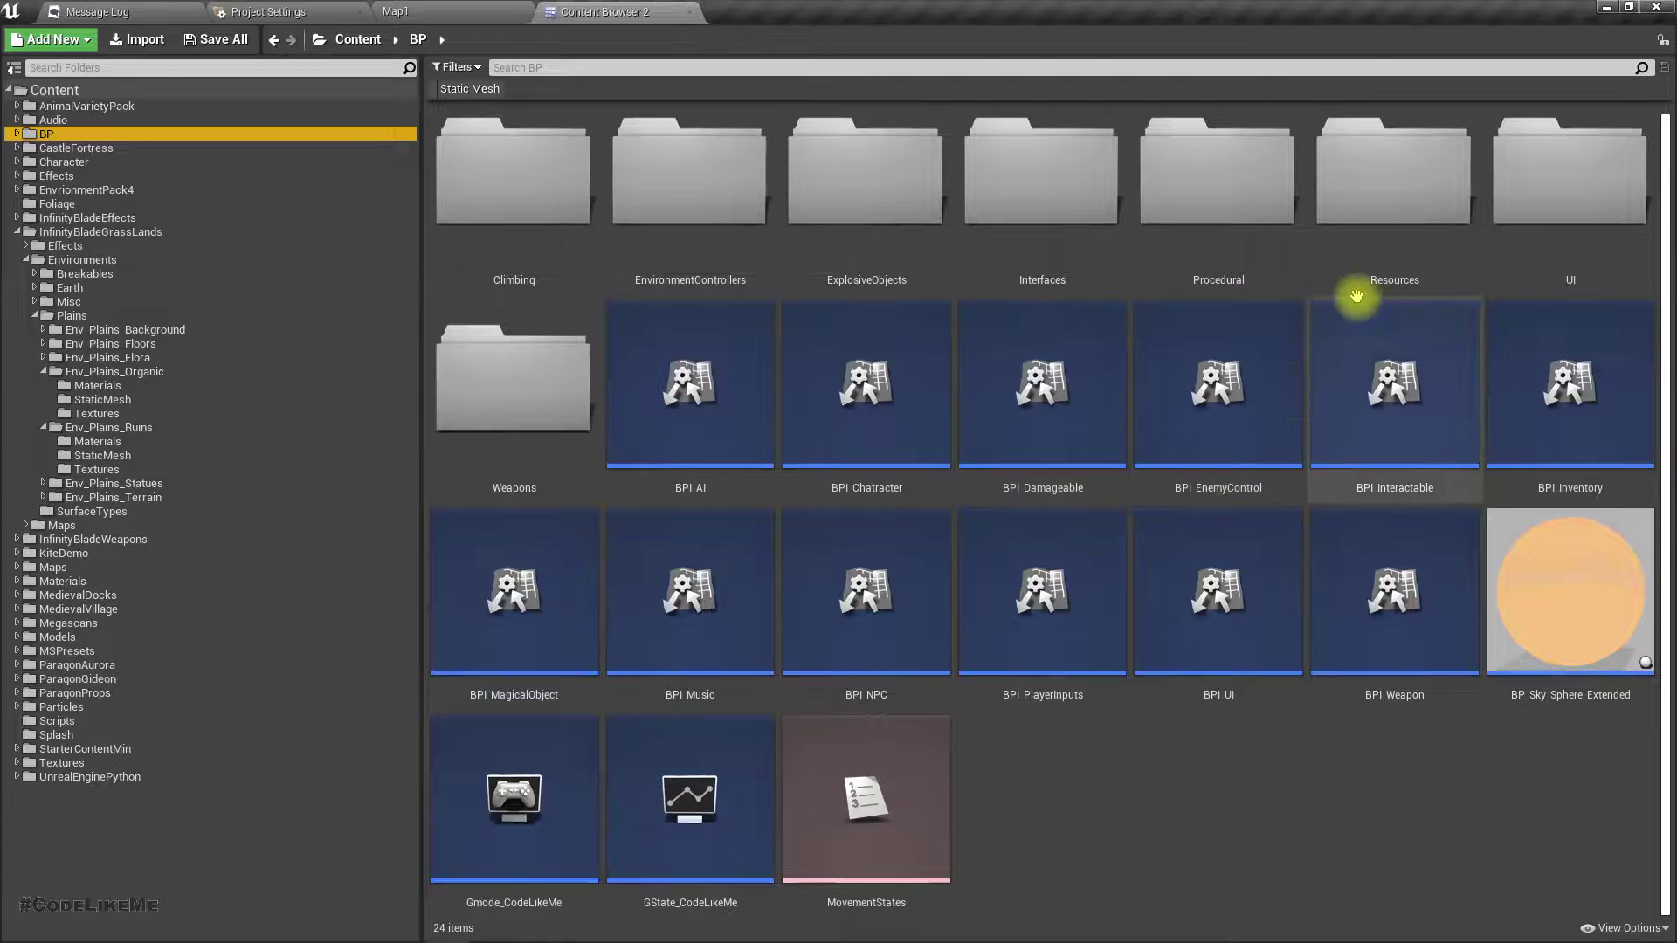
double_click(1210, 262)
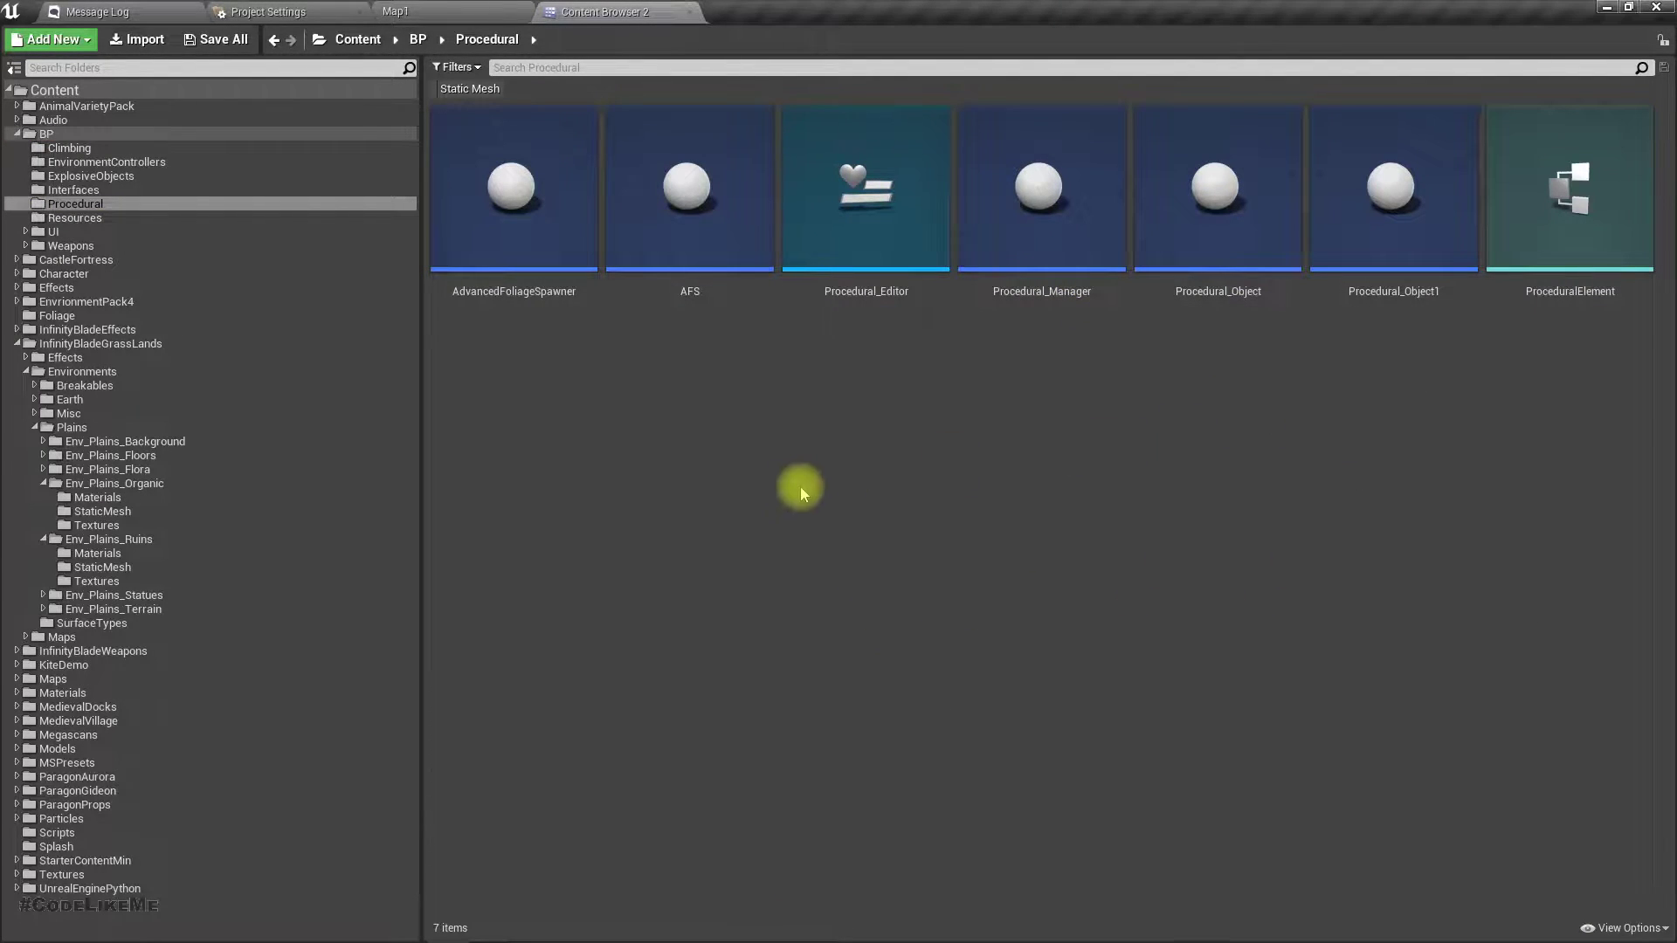
right_click(852, 174)
key("Escape")
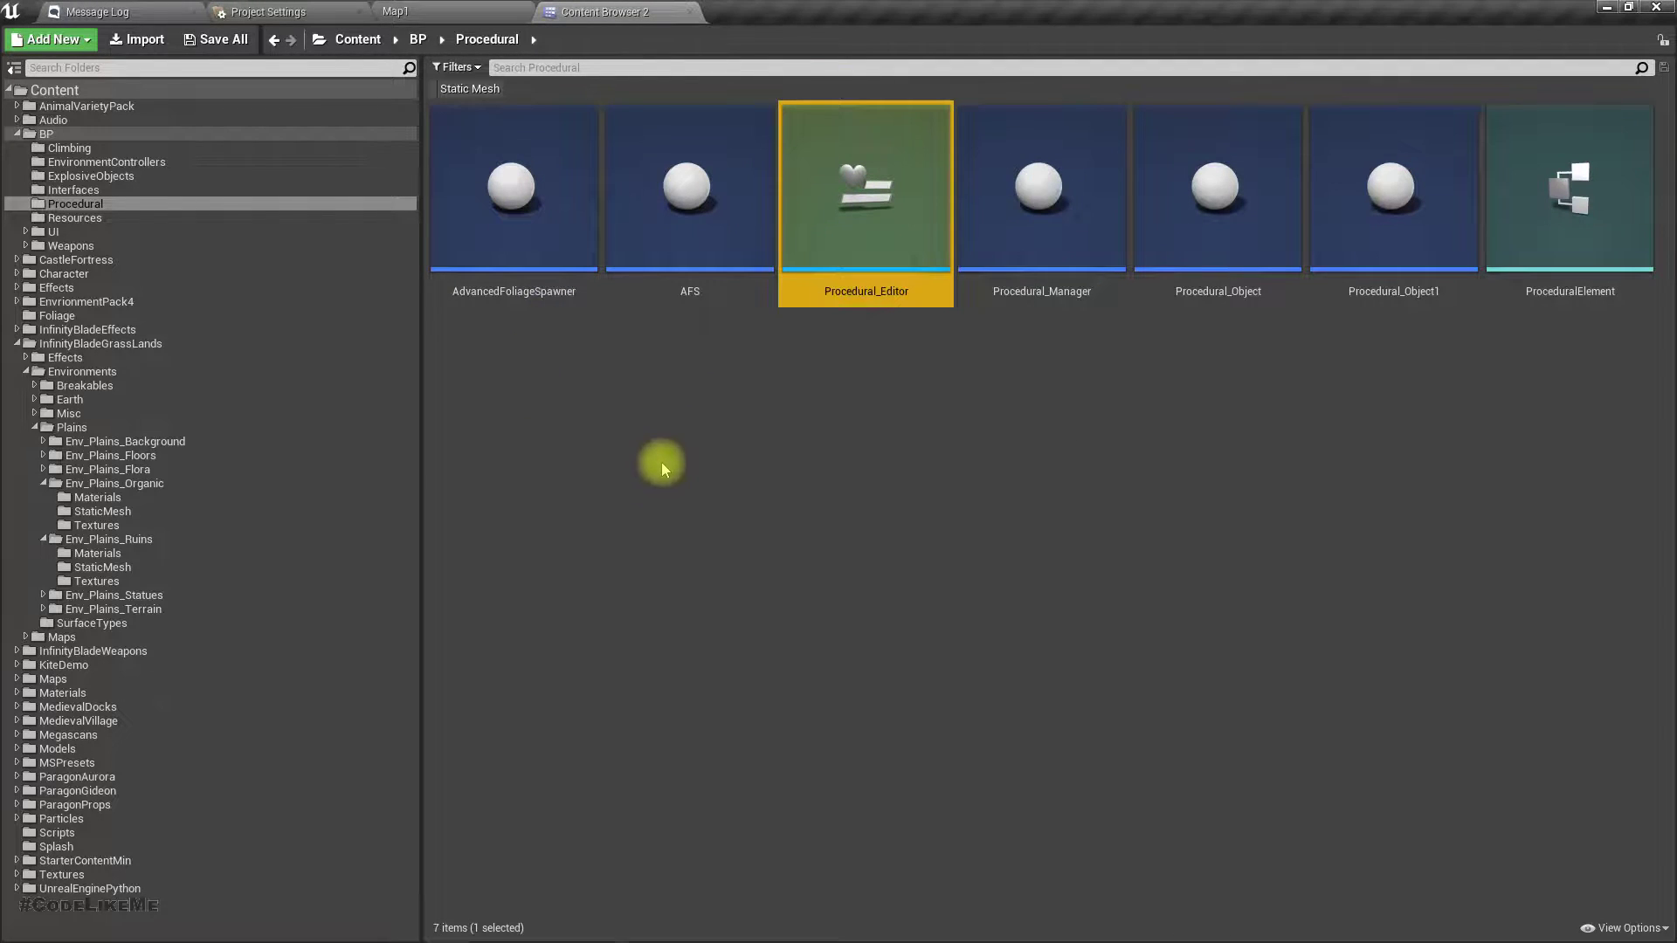
left_click(394, 11)
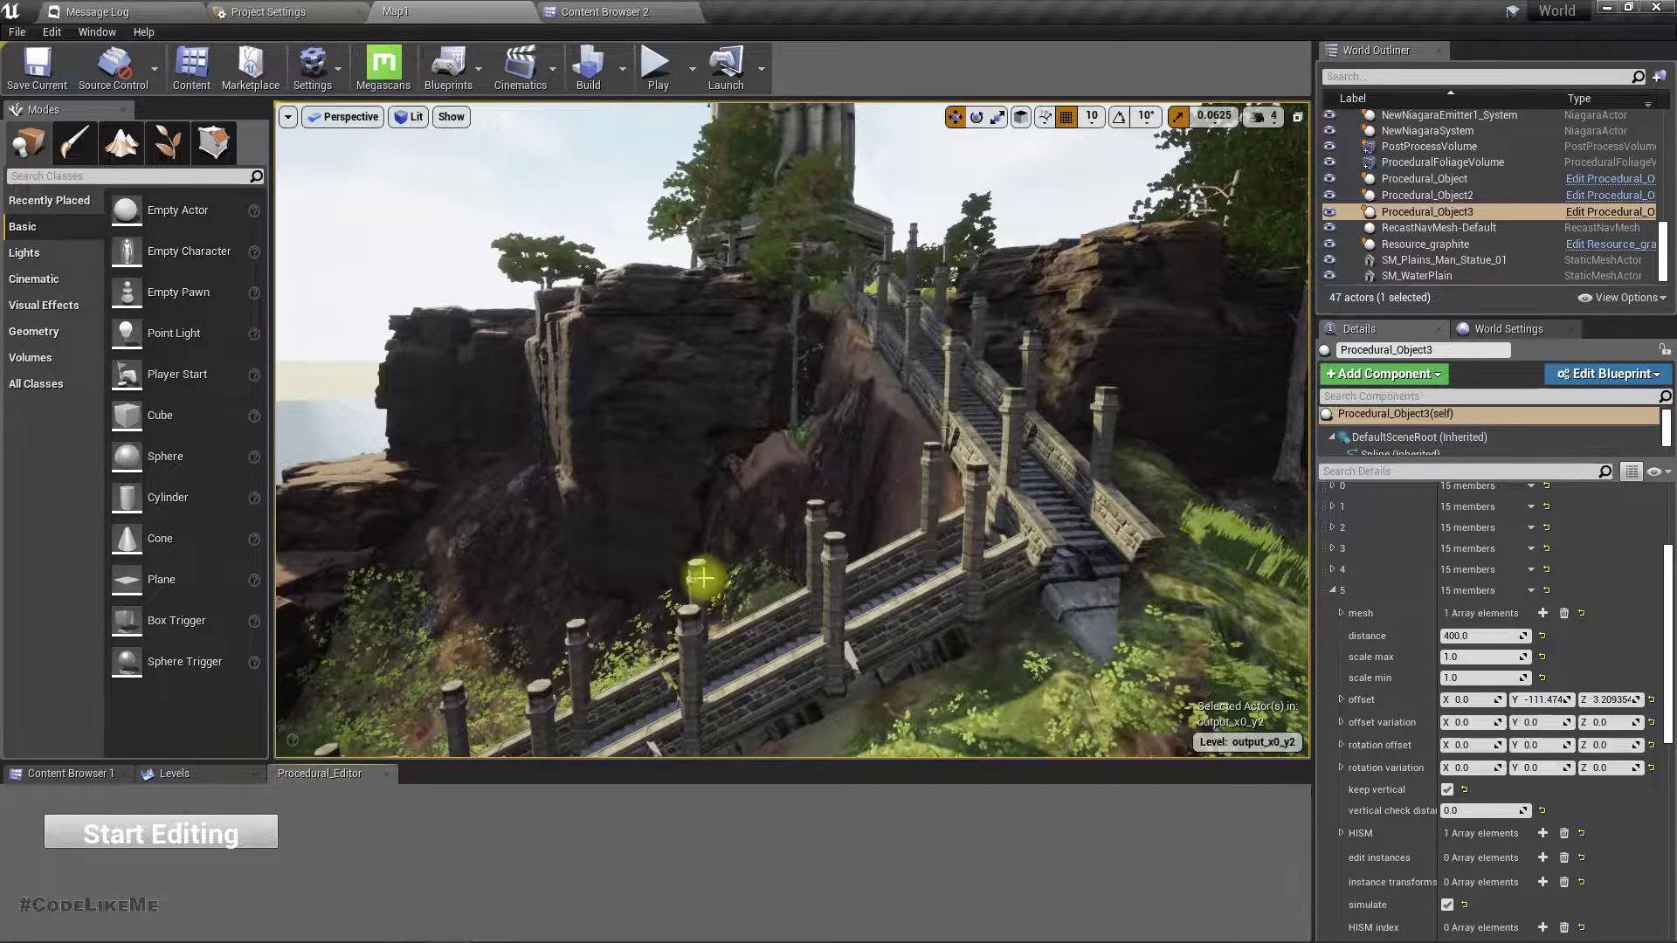
Start procedural editing of the stairway object to turn its instances into individually editable mesh actors
right_click_drag(706, 580, 876, 577)
key("g")
left_click(211, 847)
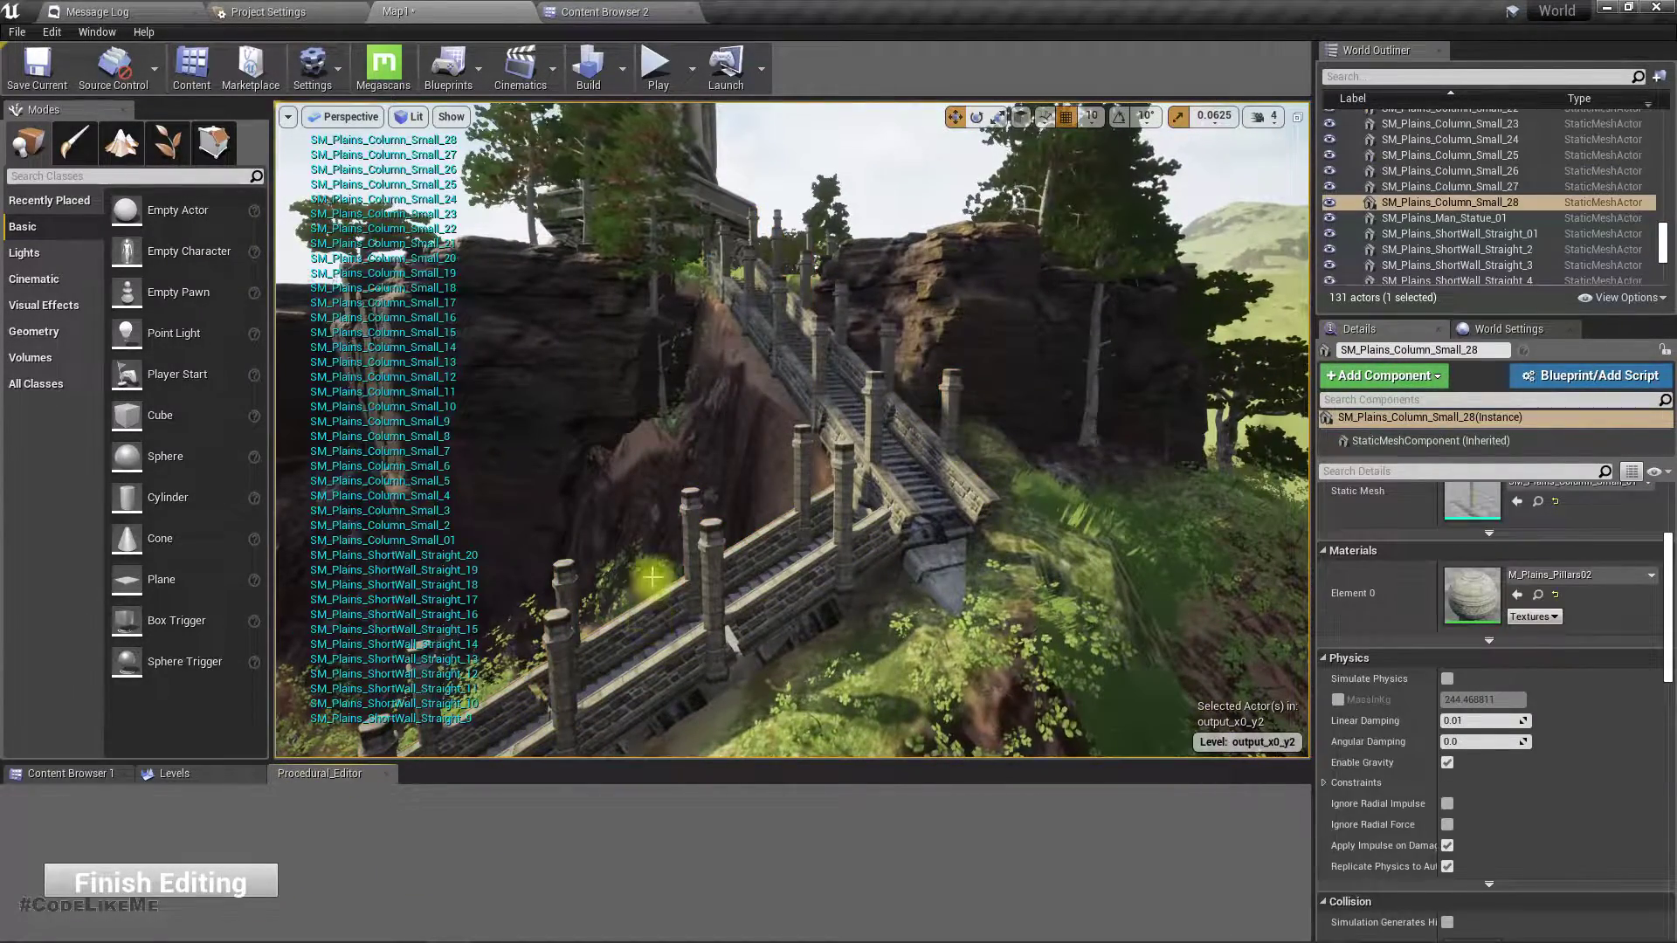
Rotate the large horizontal column SM_Plains_Column_Mid_5 at the stairway's bend by about 14 degrees, working in full-screen view
key("F11")
right_click_drag(851, 618, 991, 616)
middle_click_drag(851, 618, 637, 677)
scroll(851, 618, "up", 4)
right_click_drag(699, 664, 984, 640)
right_click_drag(918, 522, 891, 582)
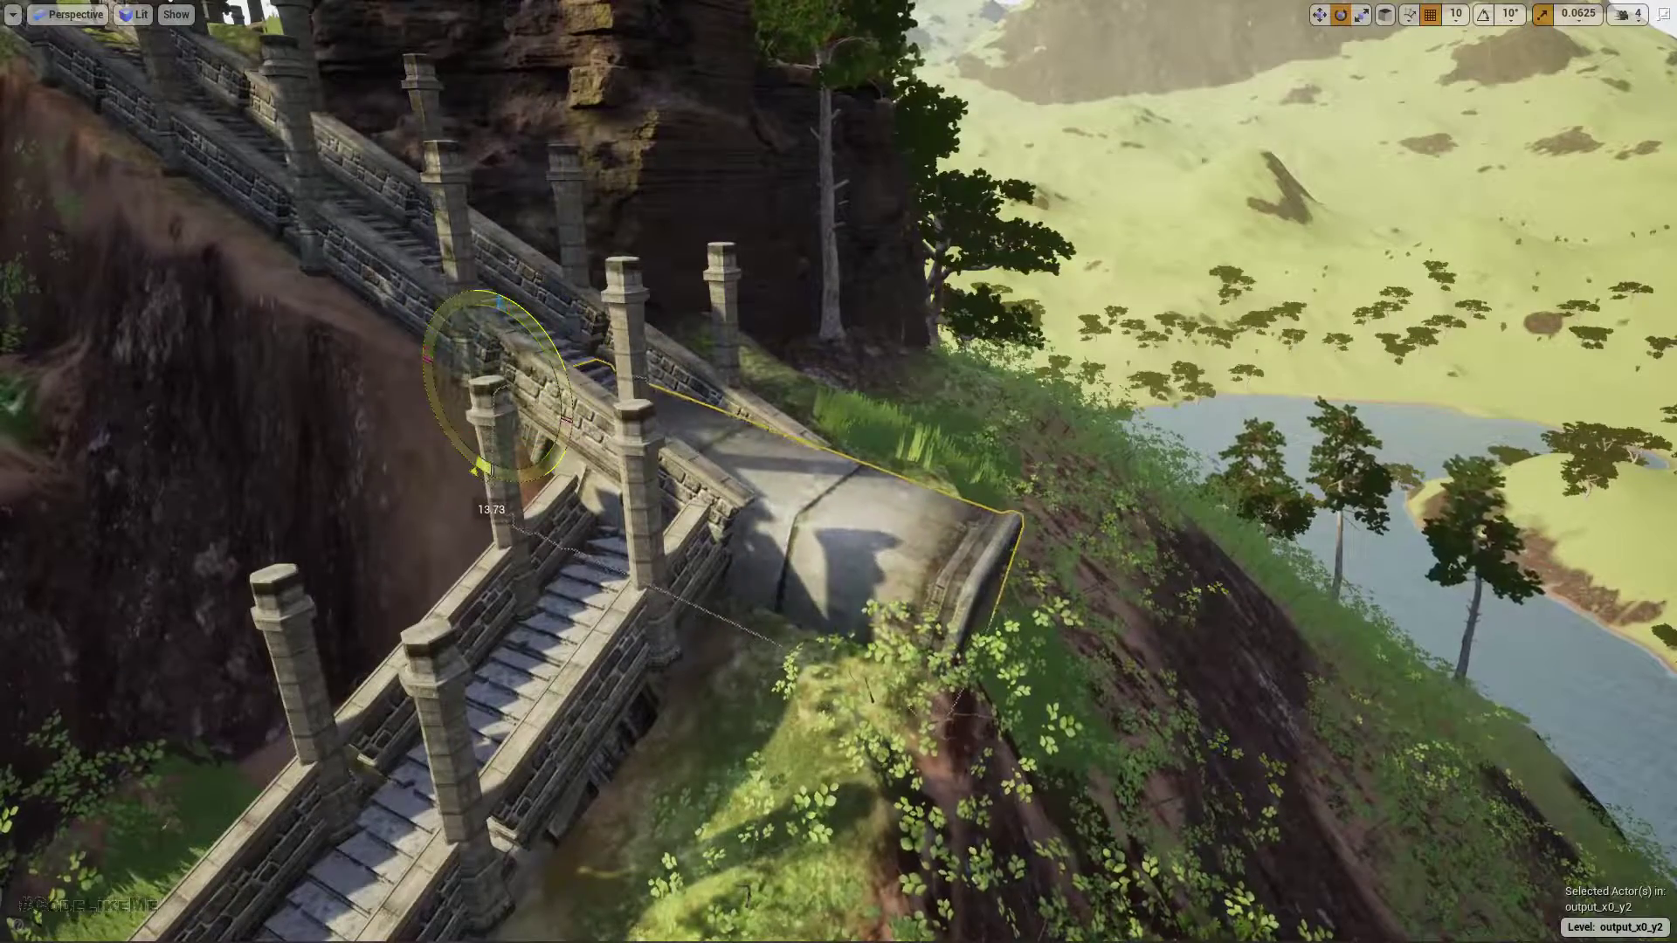
left_click_drag(534, 330, 536, 333)
Tilt SM_Plains_Column_Mid_5 further to follow the hillside slope, inspect it from the side, and leave full-screen view
right_click_drag(537, 334, 192, 266)
right_click_drag(834, 588, 873, 419)
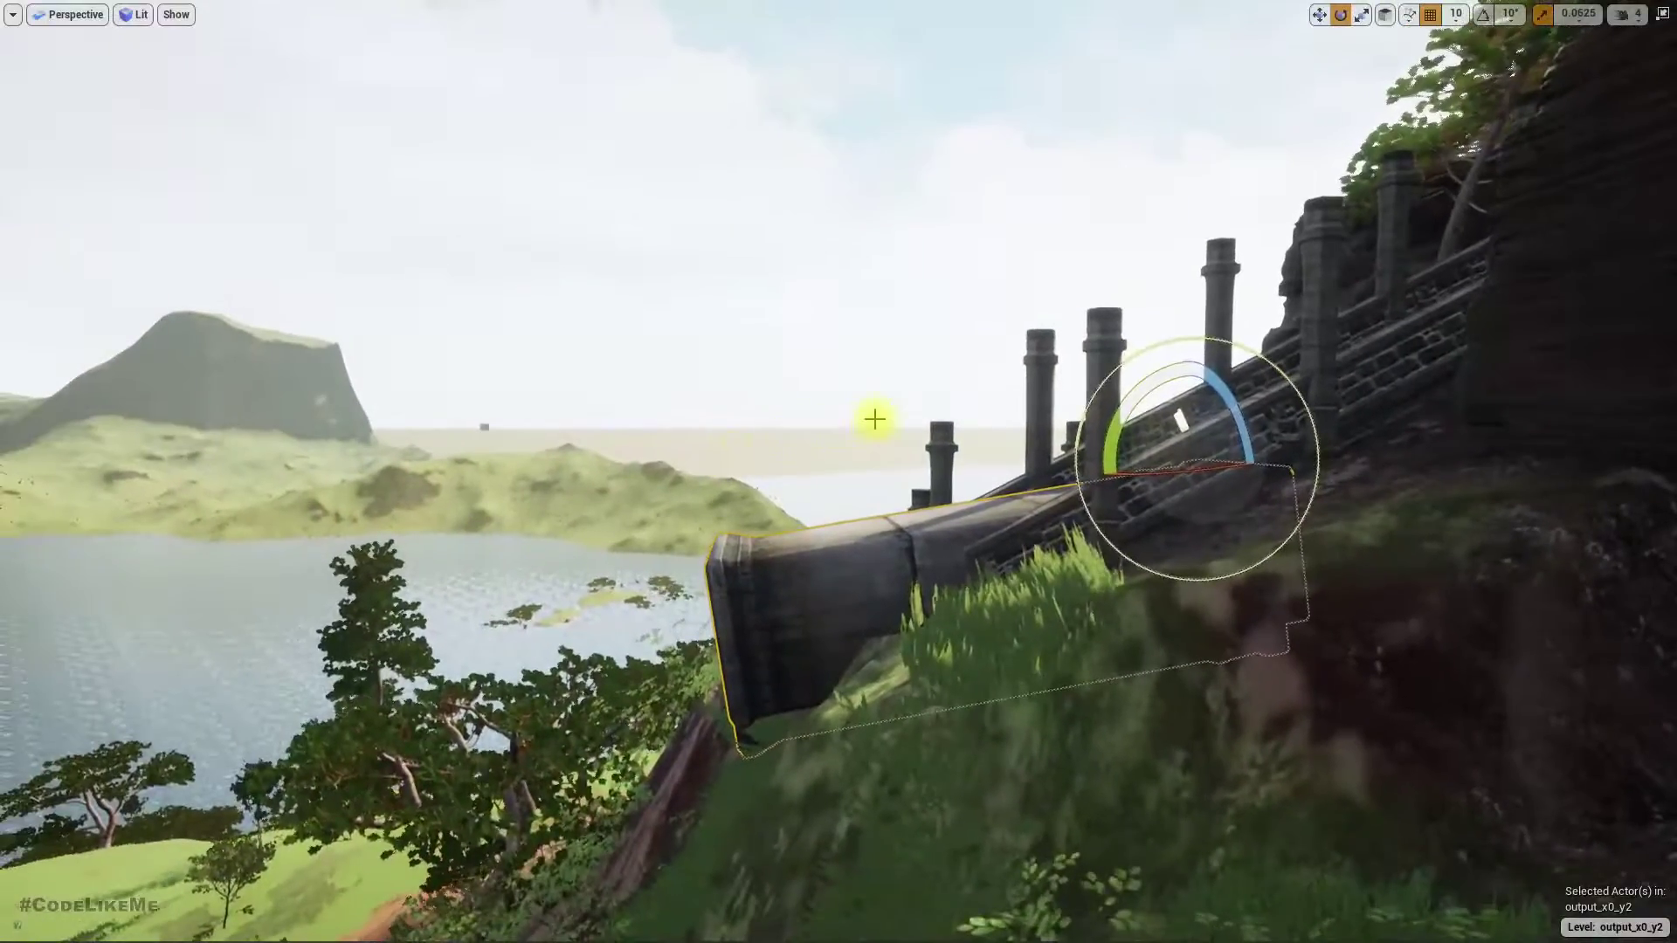
left_click_drag(1115, 438, 1118, 428)
left_click_drag(1206, 555, 1202, 550)
middle_click_drag(1202, 551, 1253, 590)
middle_click_drag(1133, 375, 961, 475)
key("F11")
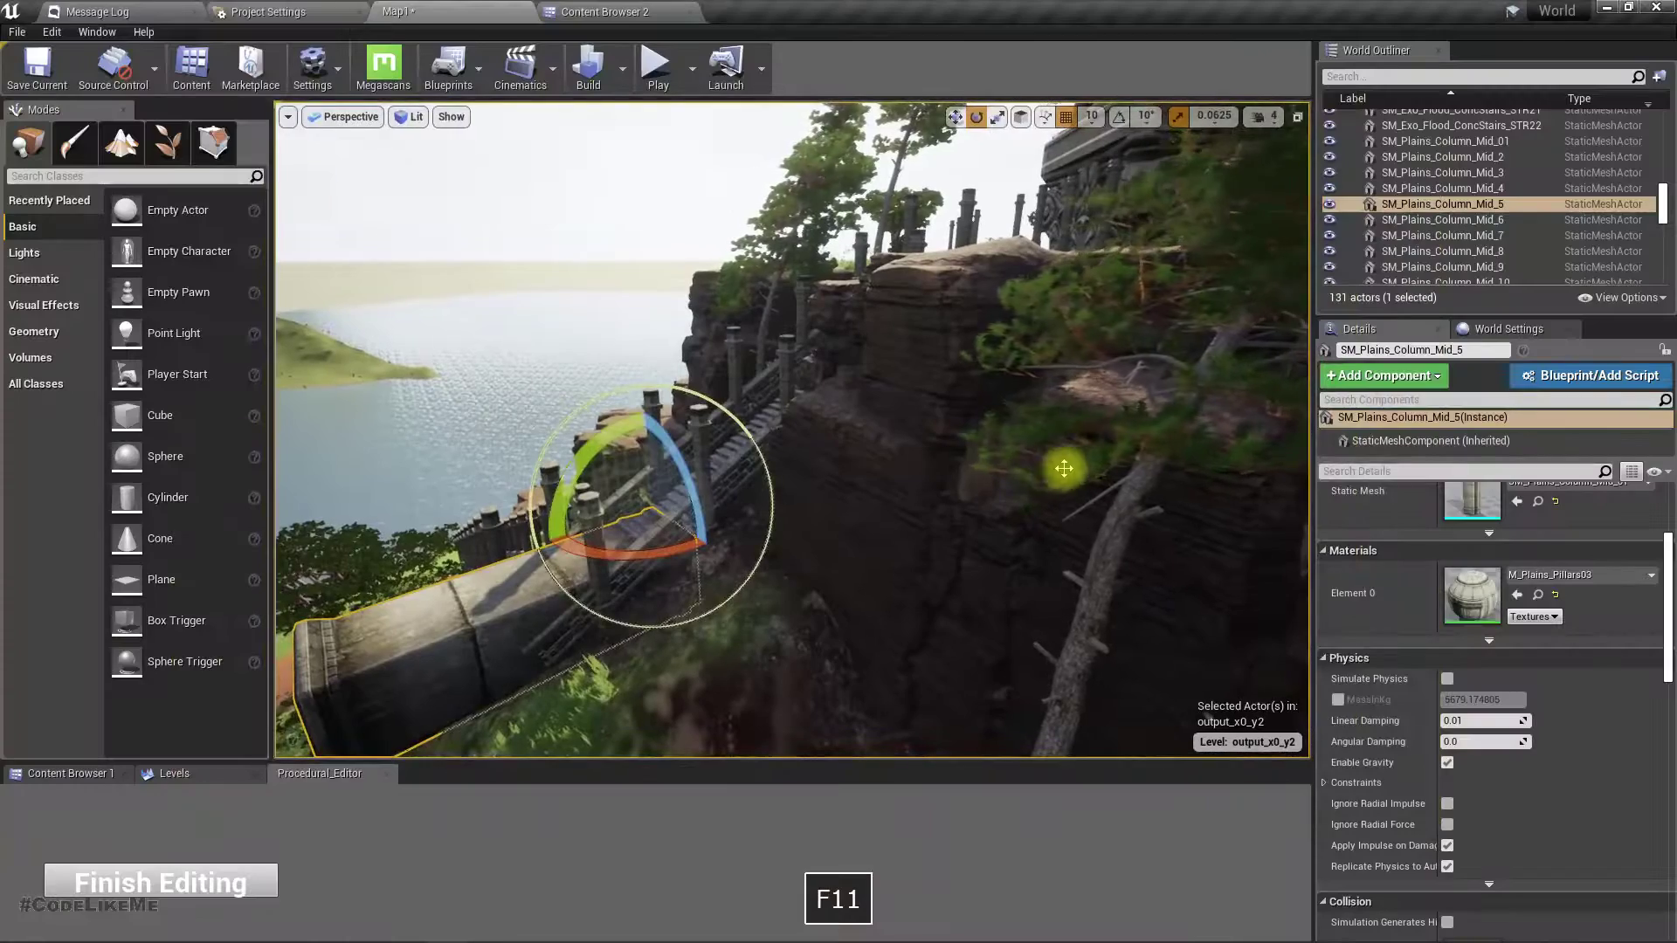
Lower SM_Plains_Column_Mid_5 with the move tool so that its top fits the steps at the stairway's bend
scroll(1543, 678, "up", 3)
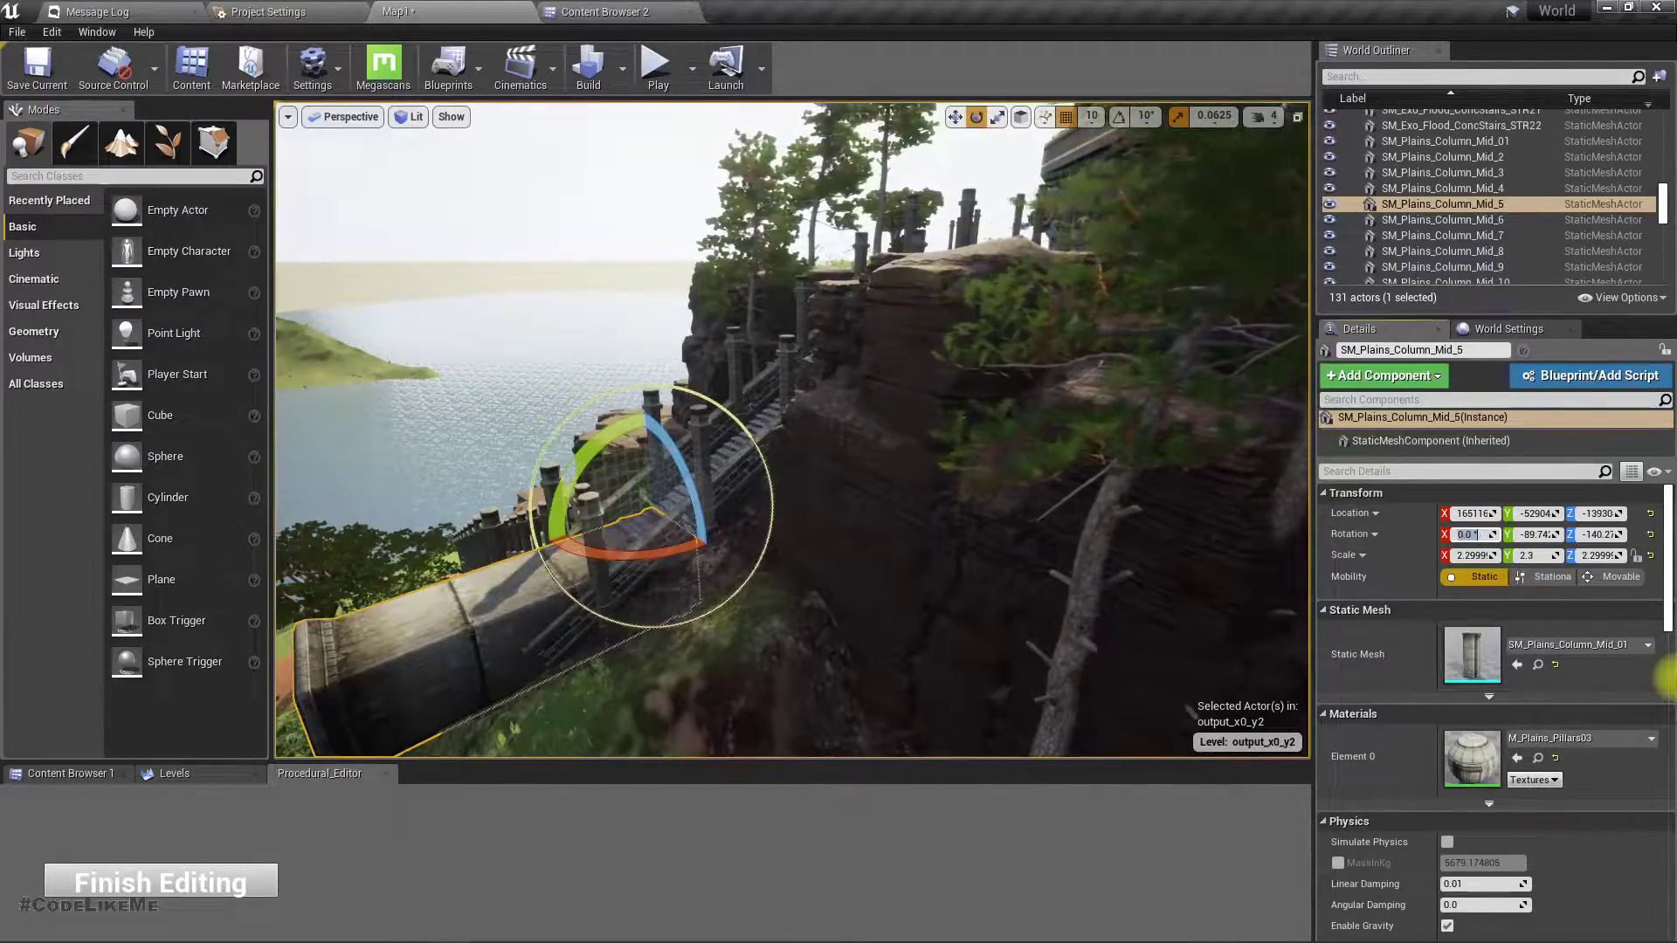
right_click_drag(495, 677, 909, 542)
right_click_drag(624, 478, 707, 343)
key("w")
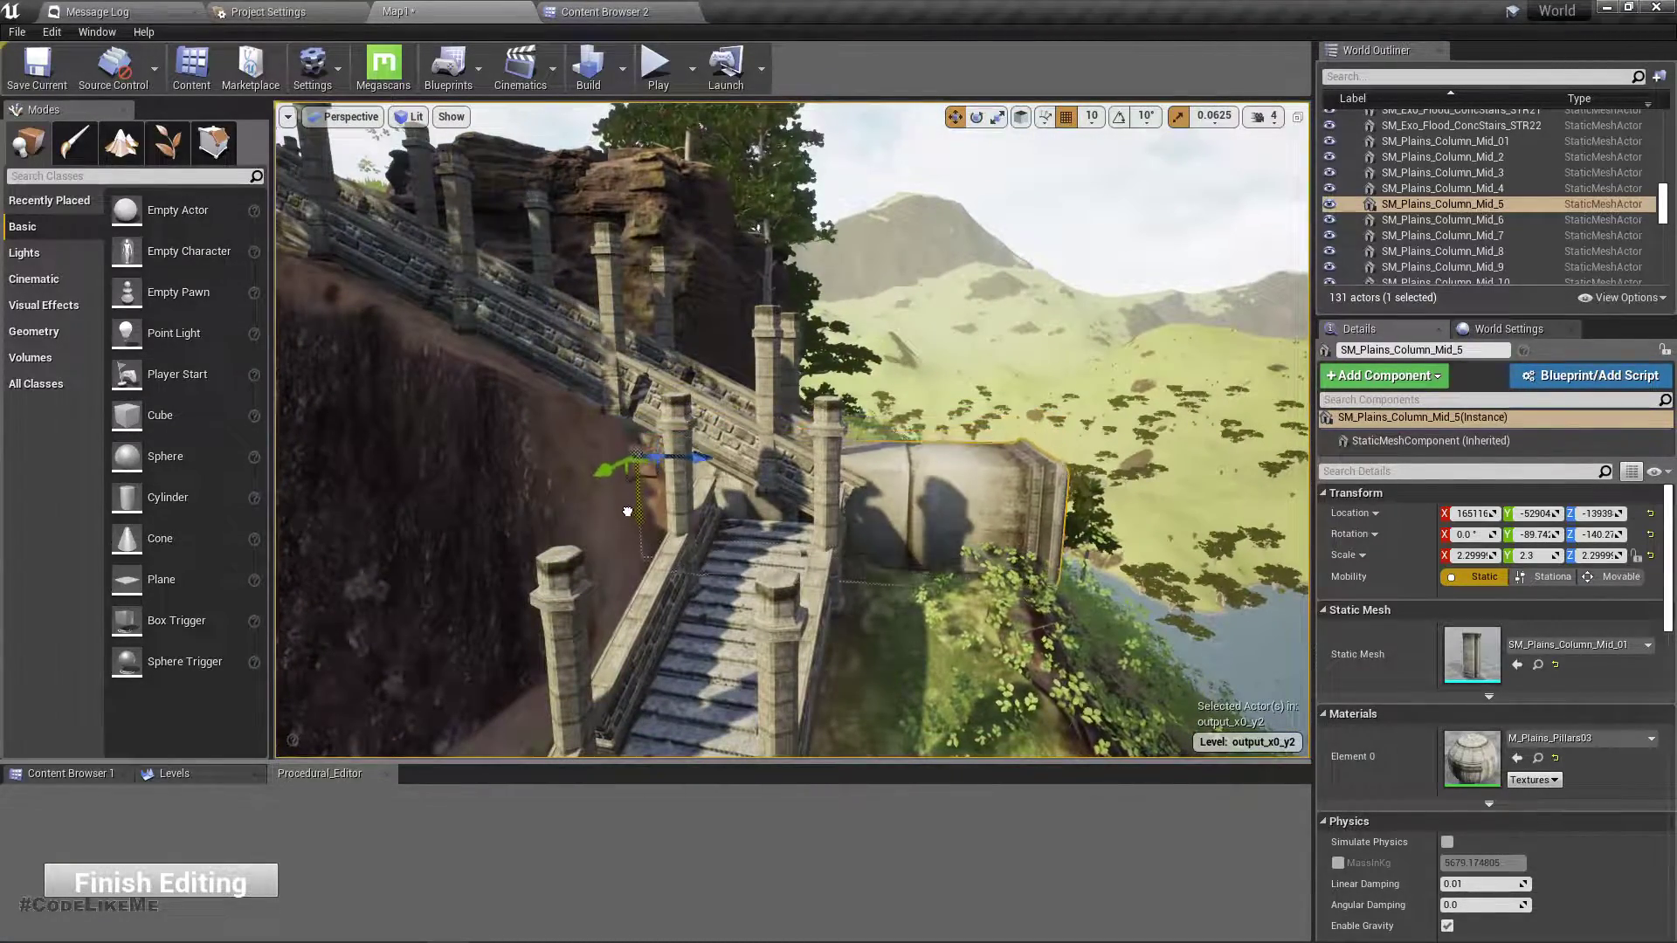
right_click_drag(703, 554, 607, 572)
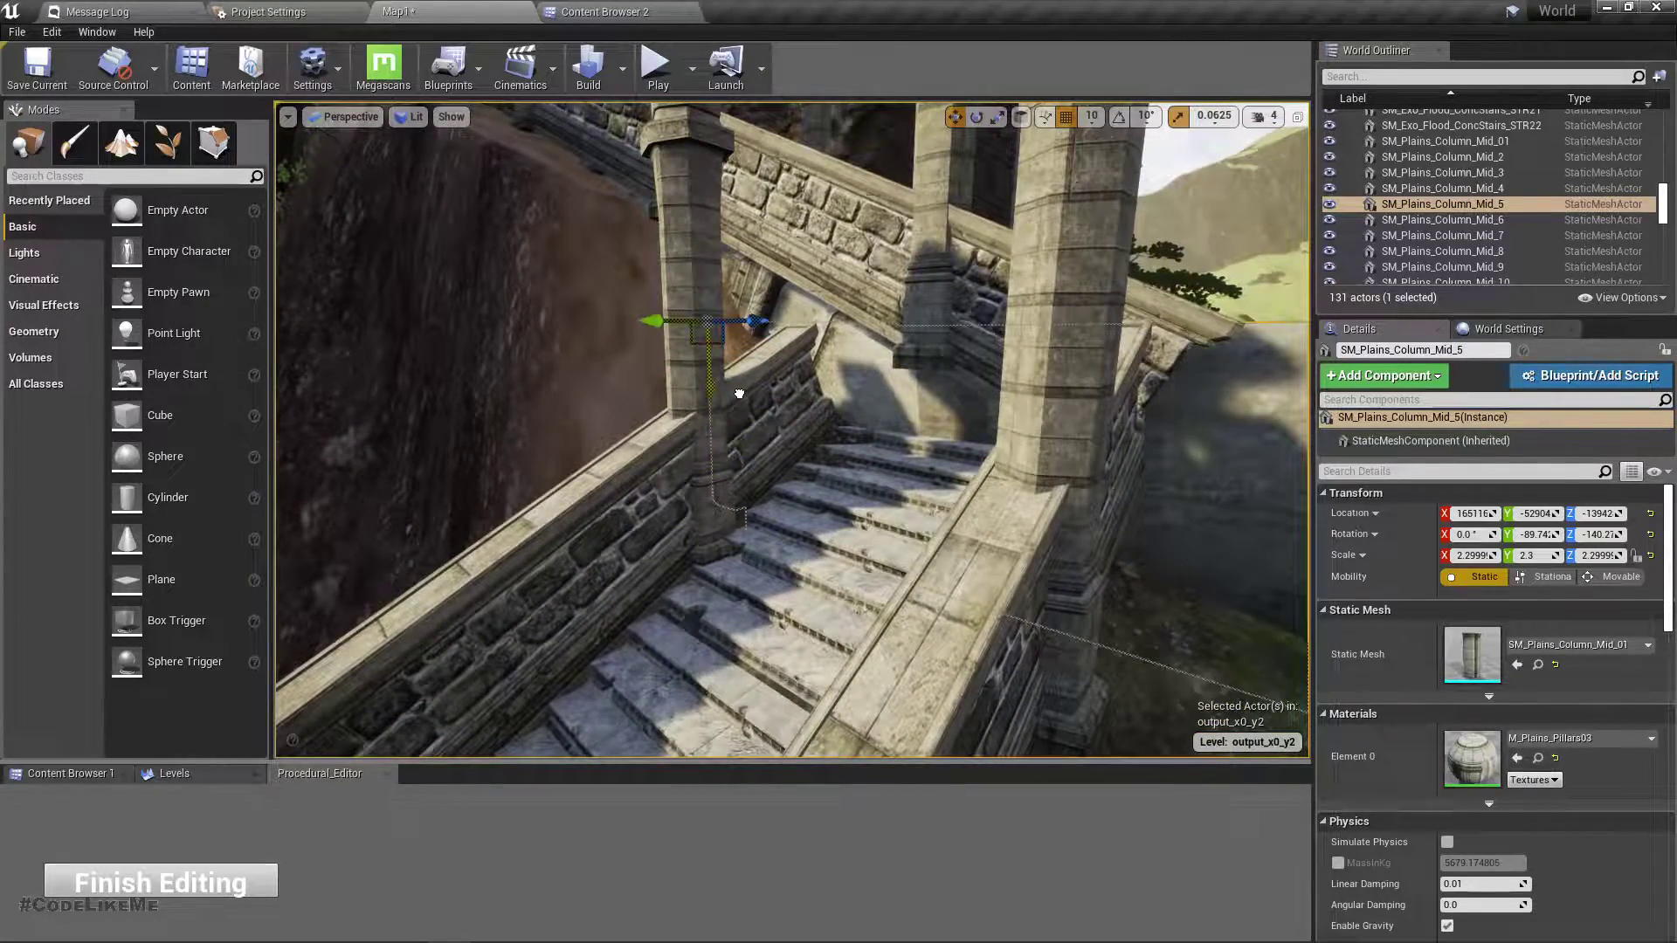
right_click_drag(962, 451, 926, 465)
right_click_drag(573, 544, 568, 542)
Reposition the low wall piece beside the bend and delete the column blocking the foot of the upper flight
left_click(783, 432)
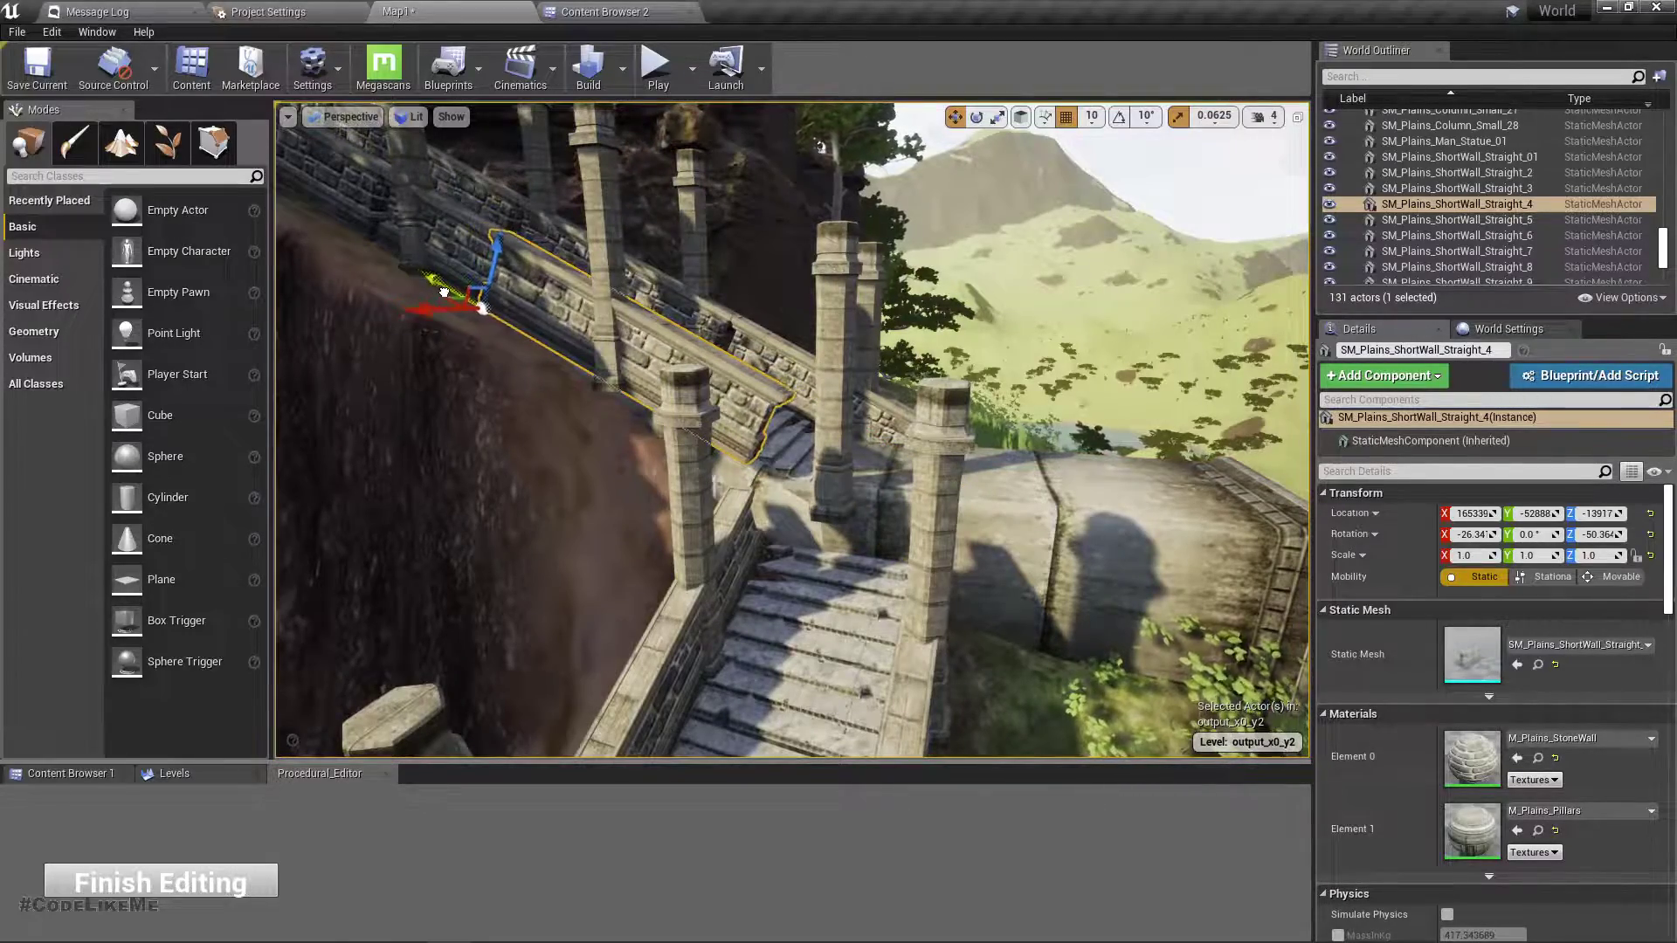
right_click_drag(791, 437, 885, 491)
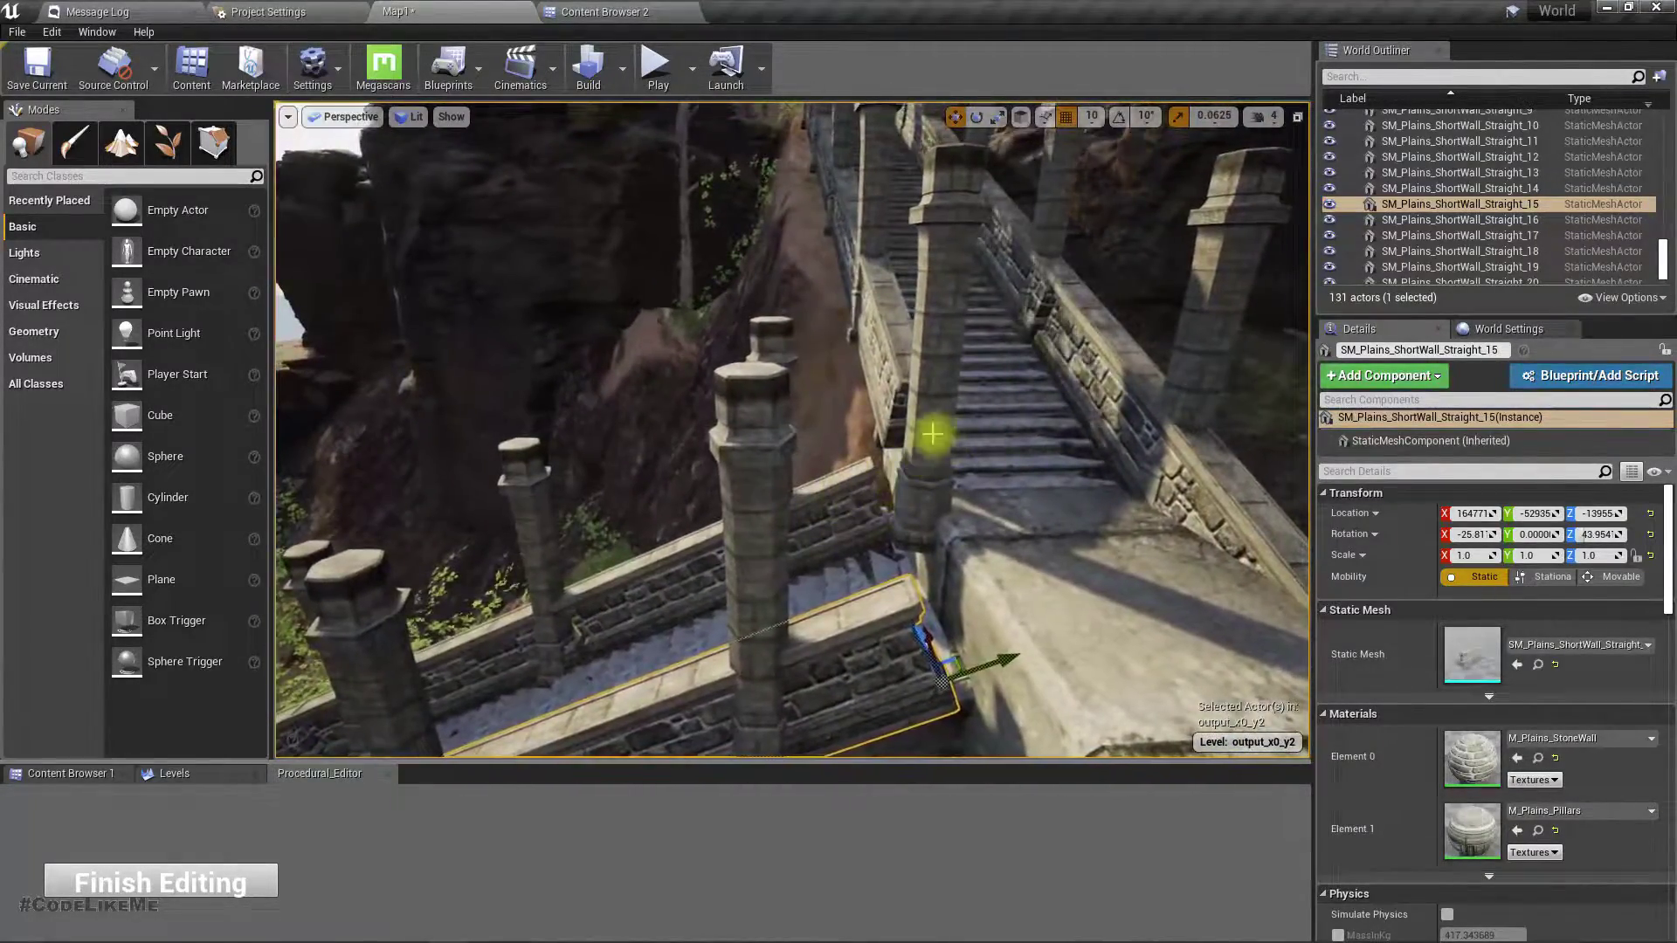
left_click(961, 466)
key("Delete")
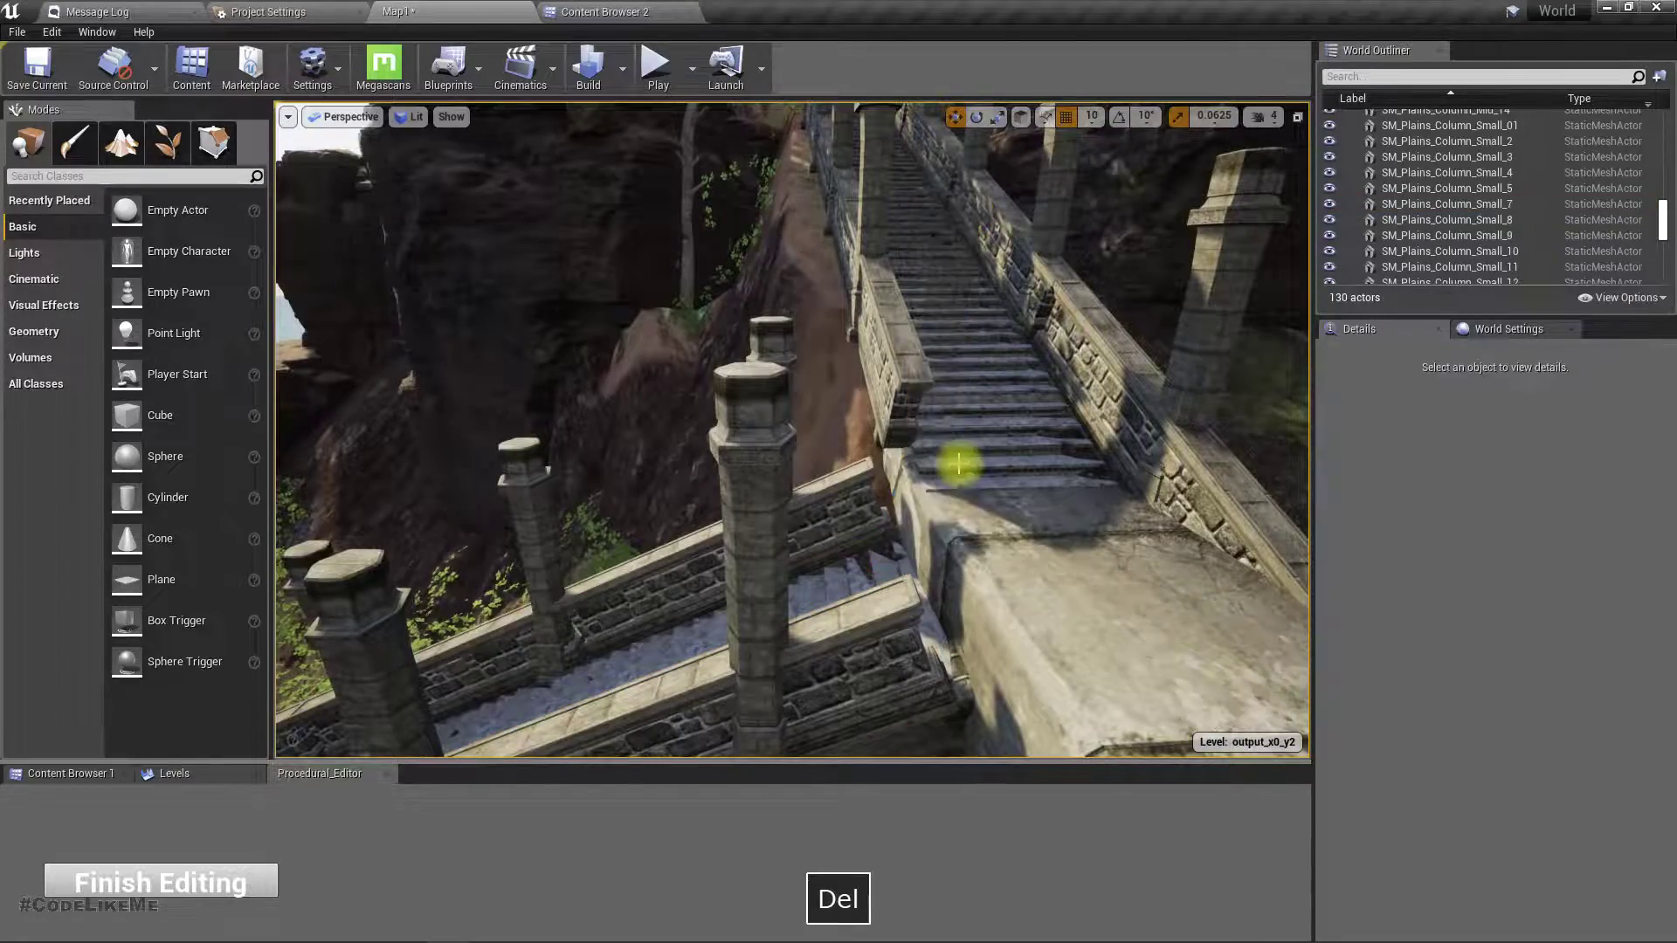
right_click_drag(961, 454, 995, 465)
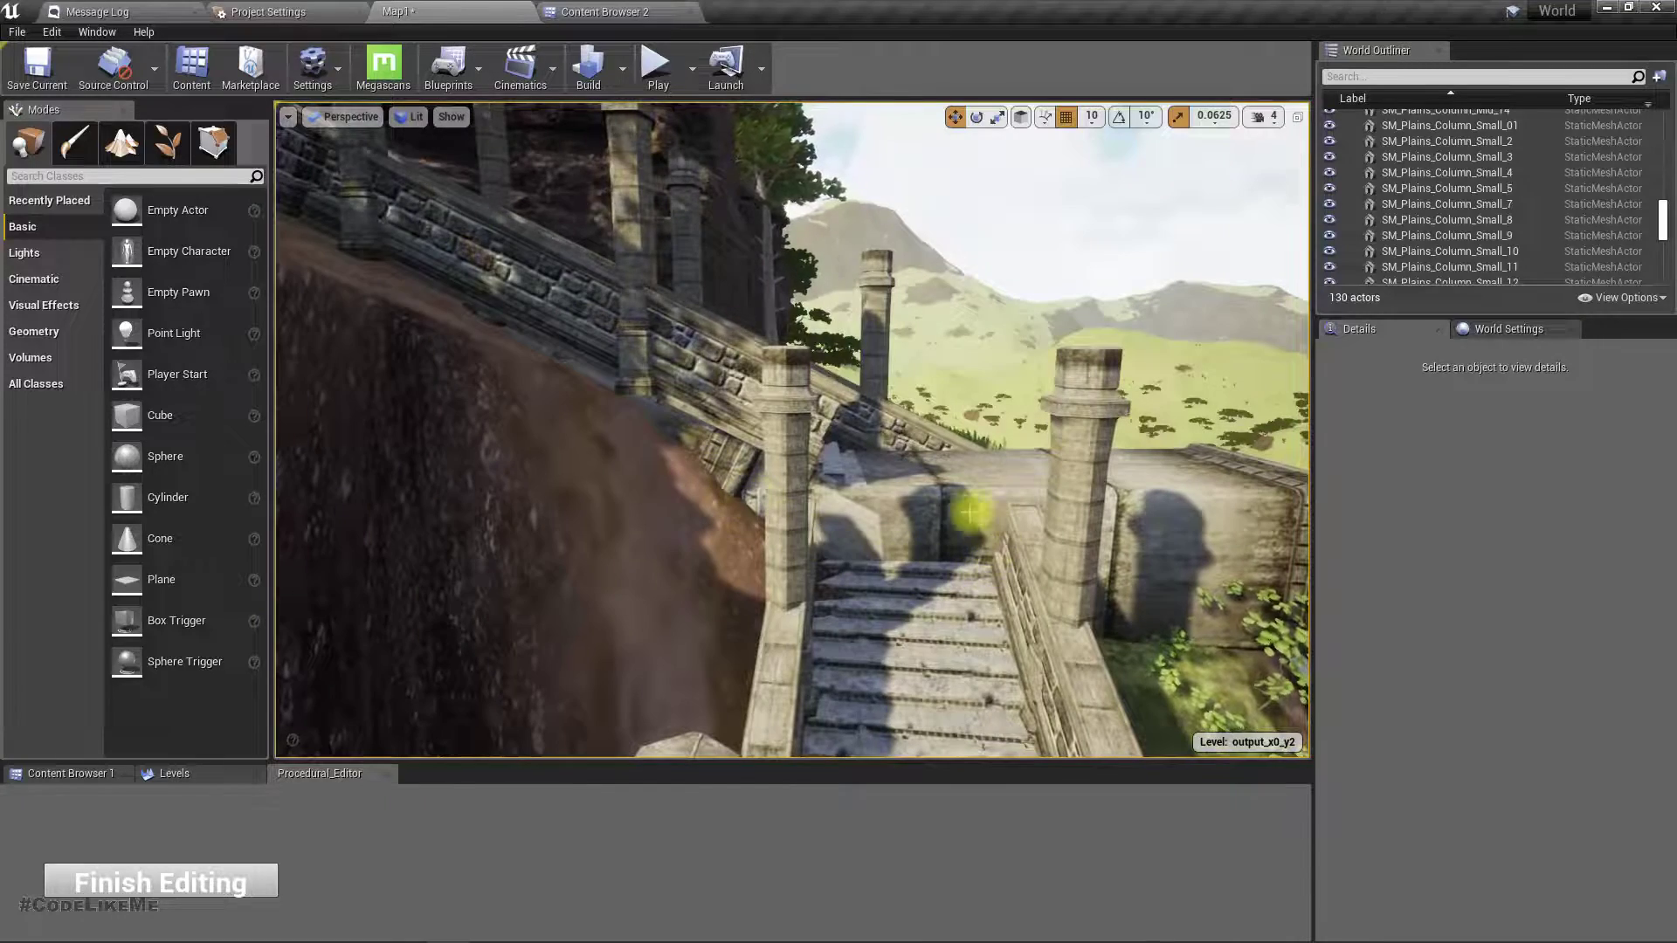
Fine-tune the height of SM_Plains_Column_Mid_5 as a landing between the two flights, and finish the procedural editing
left_click(951, 503)
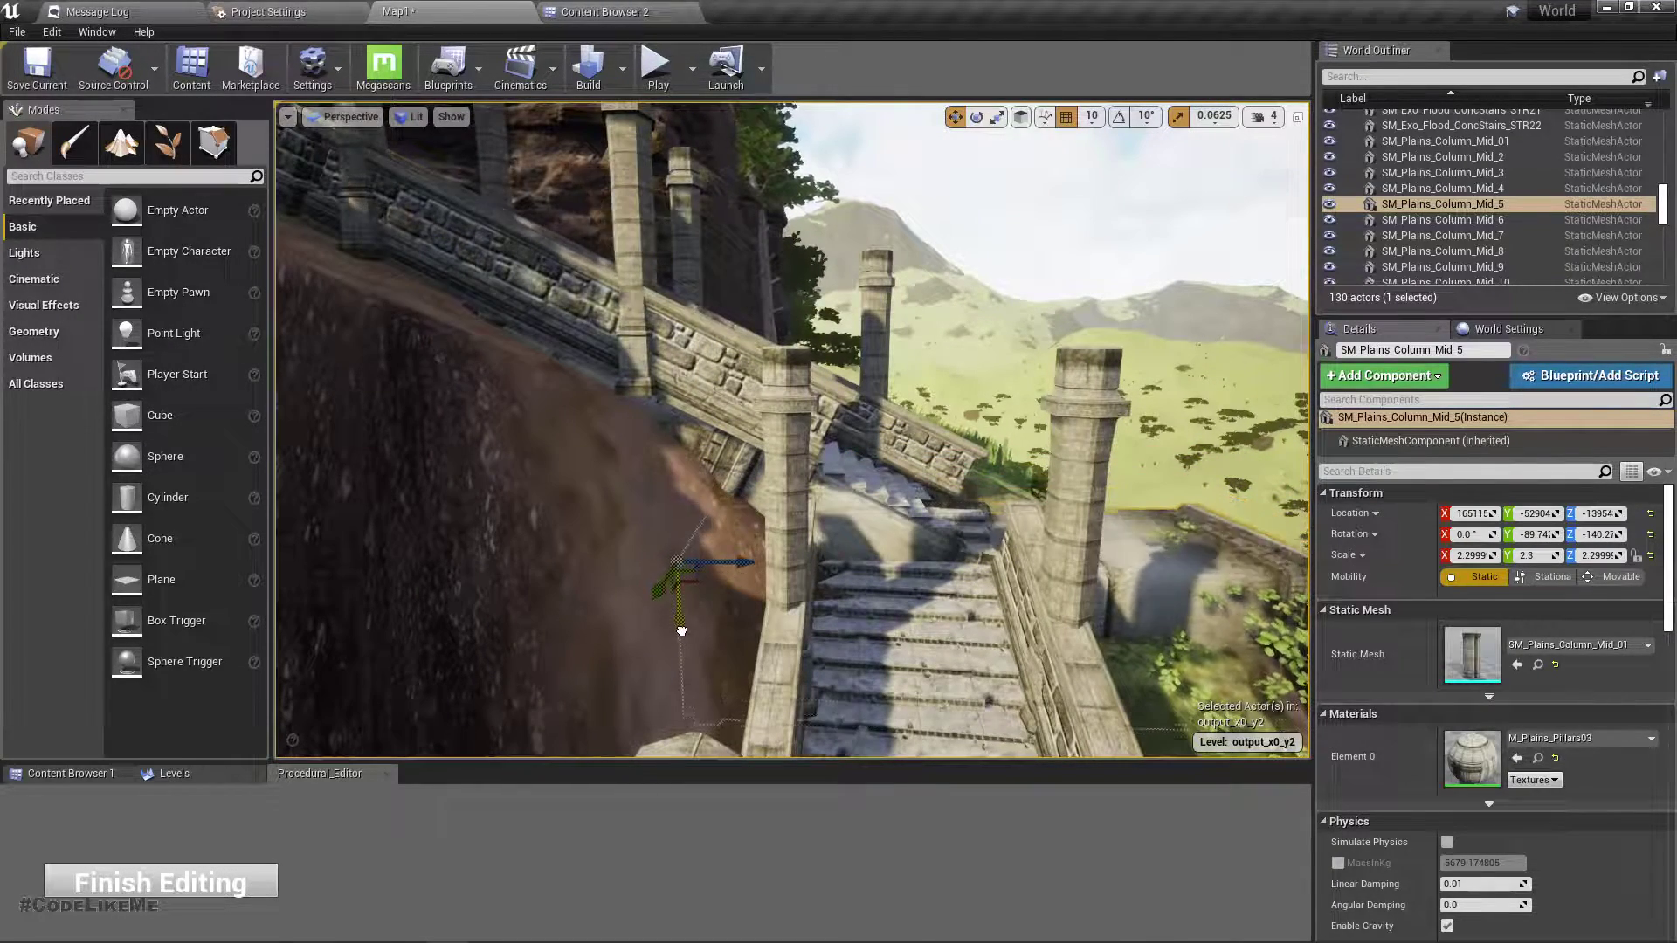
right_click_drag(878, 570, 1010, 525)
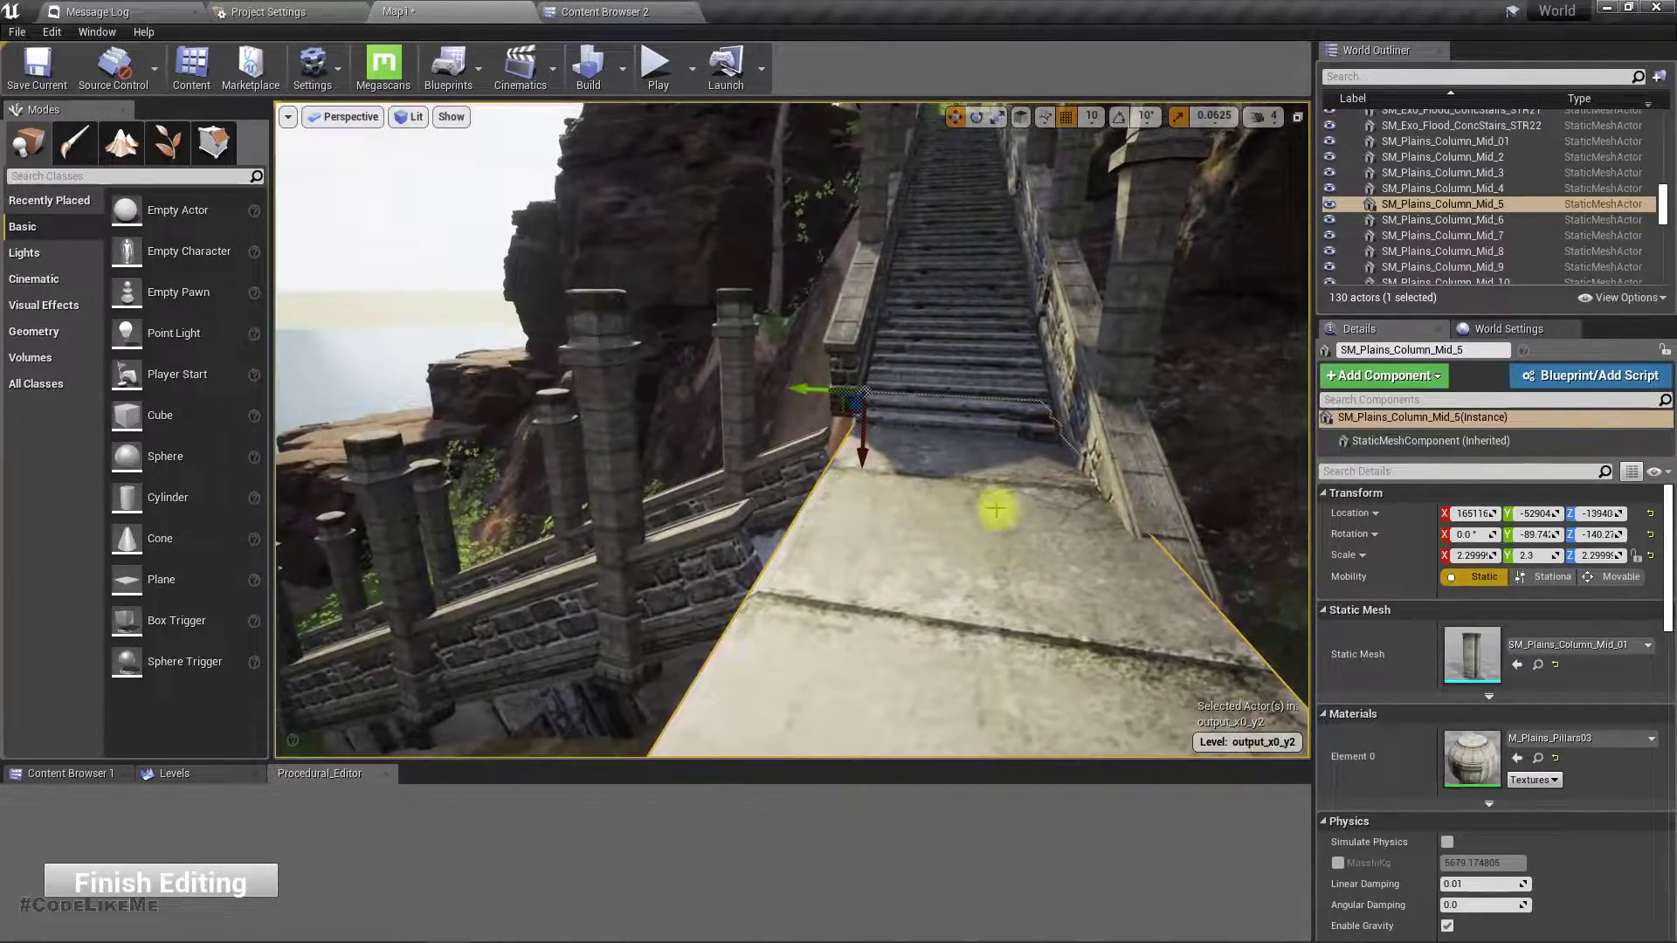
right_click_drag(805, 404, 900, 494)
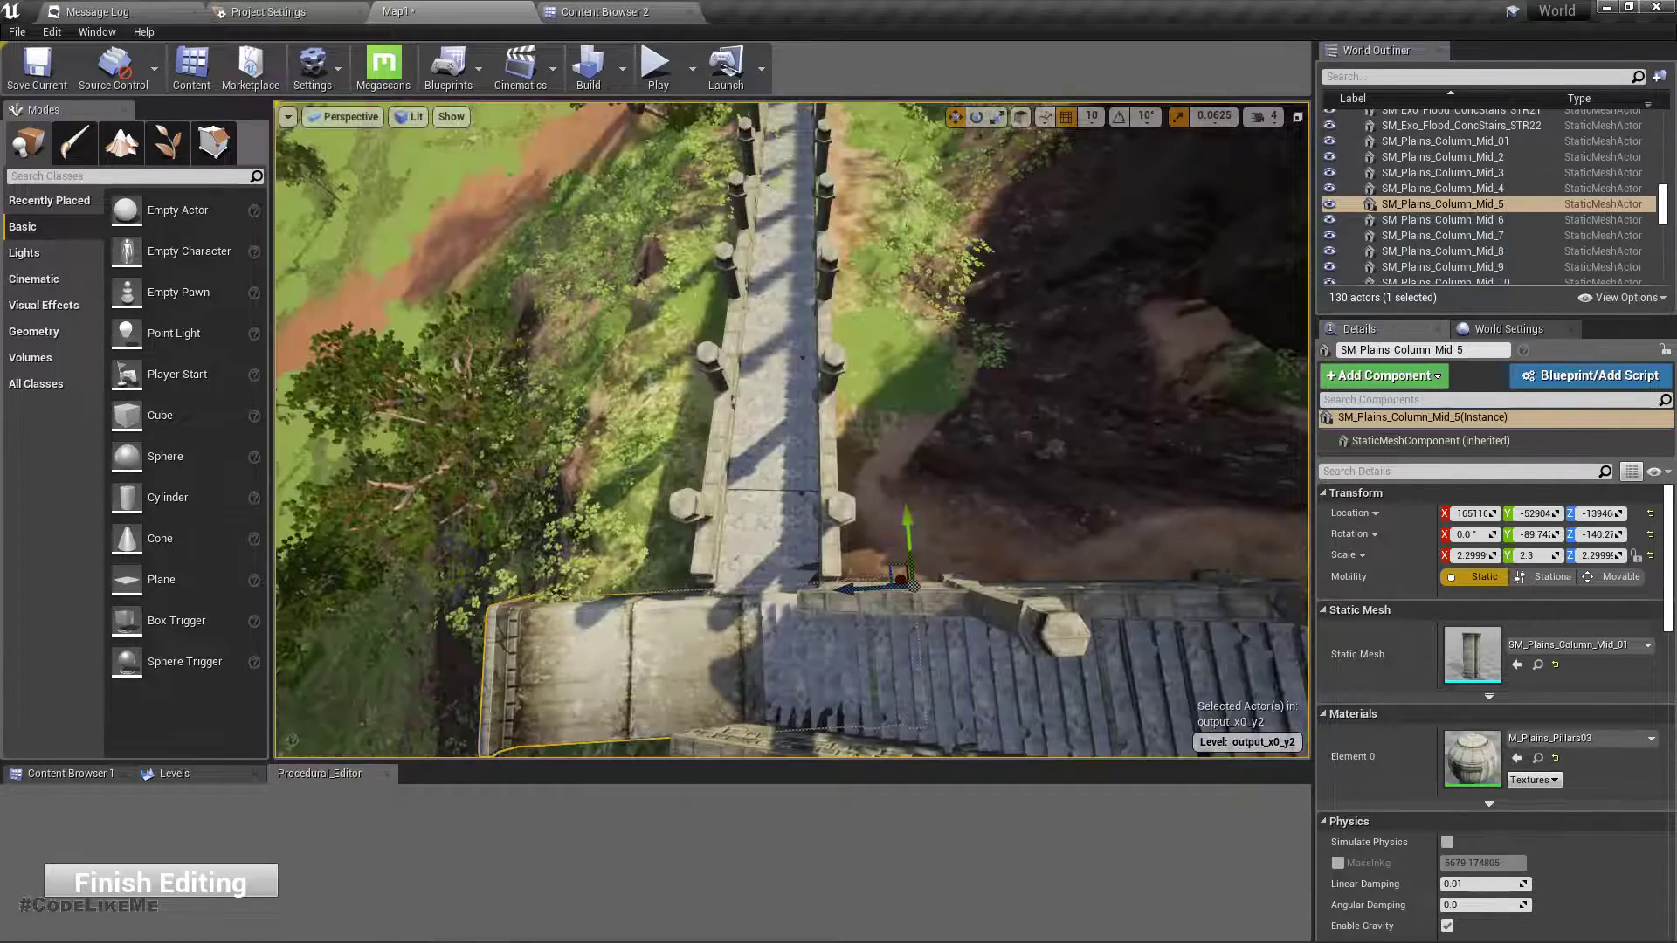
right_click_drag(792, 428, 822, 427)
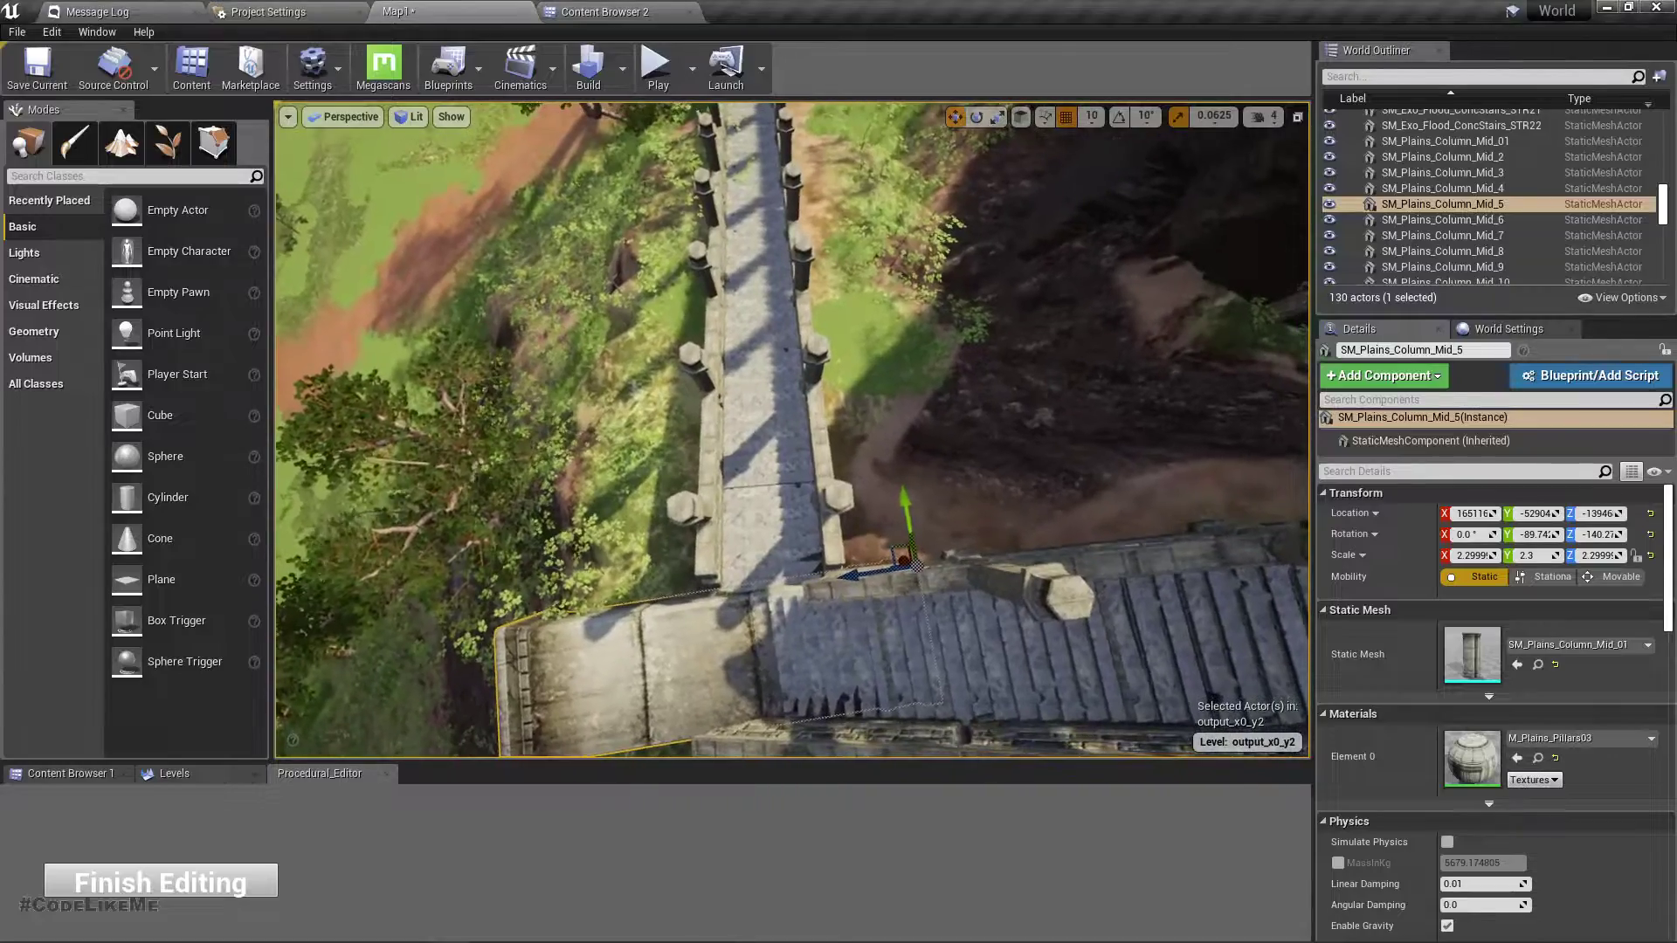
right_click_drag(704, 601, 678, 597)
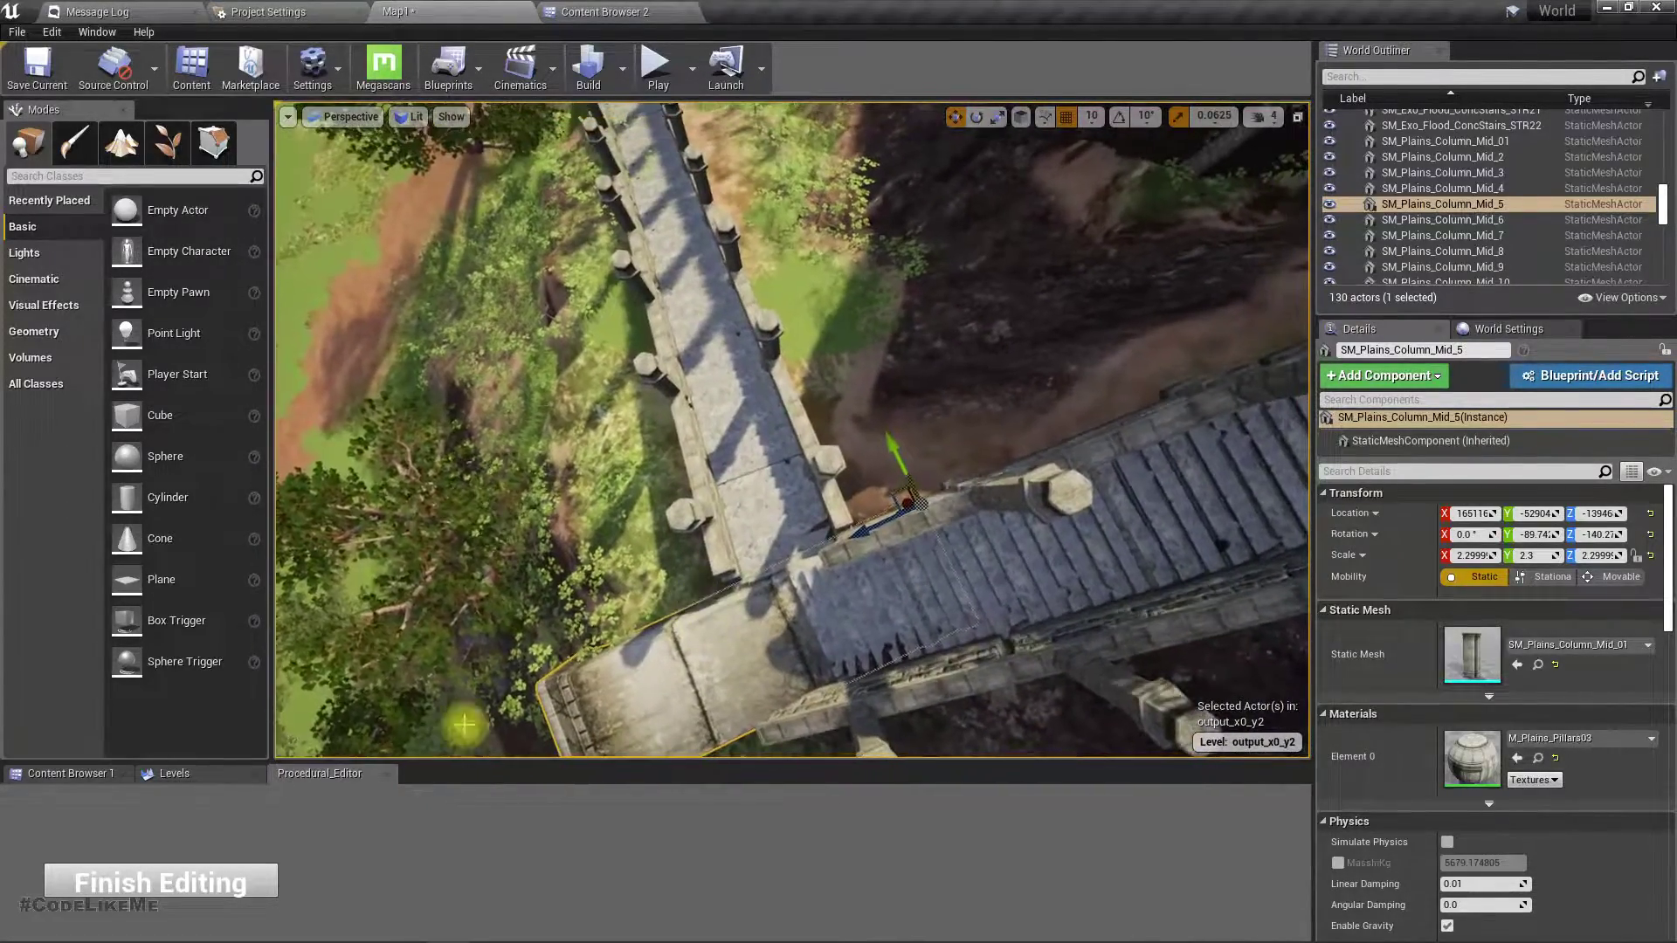
left_click(103, 880)
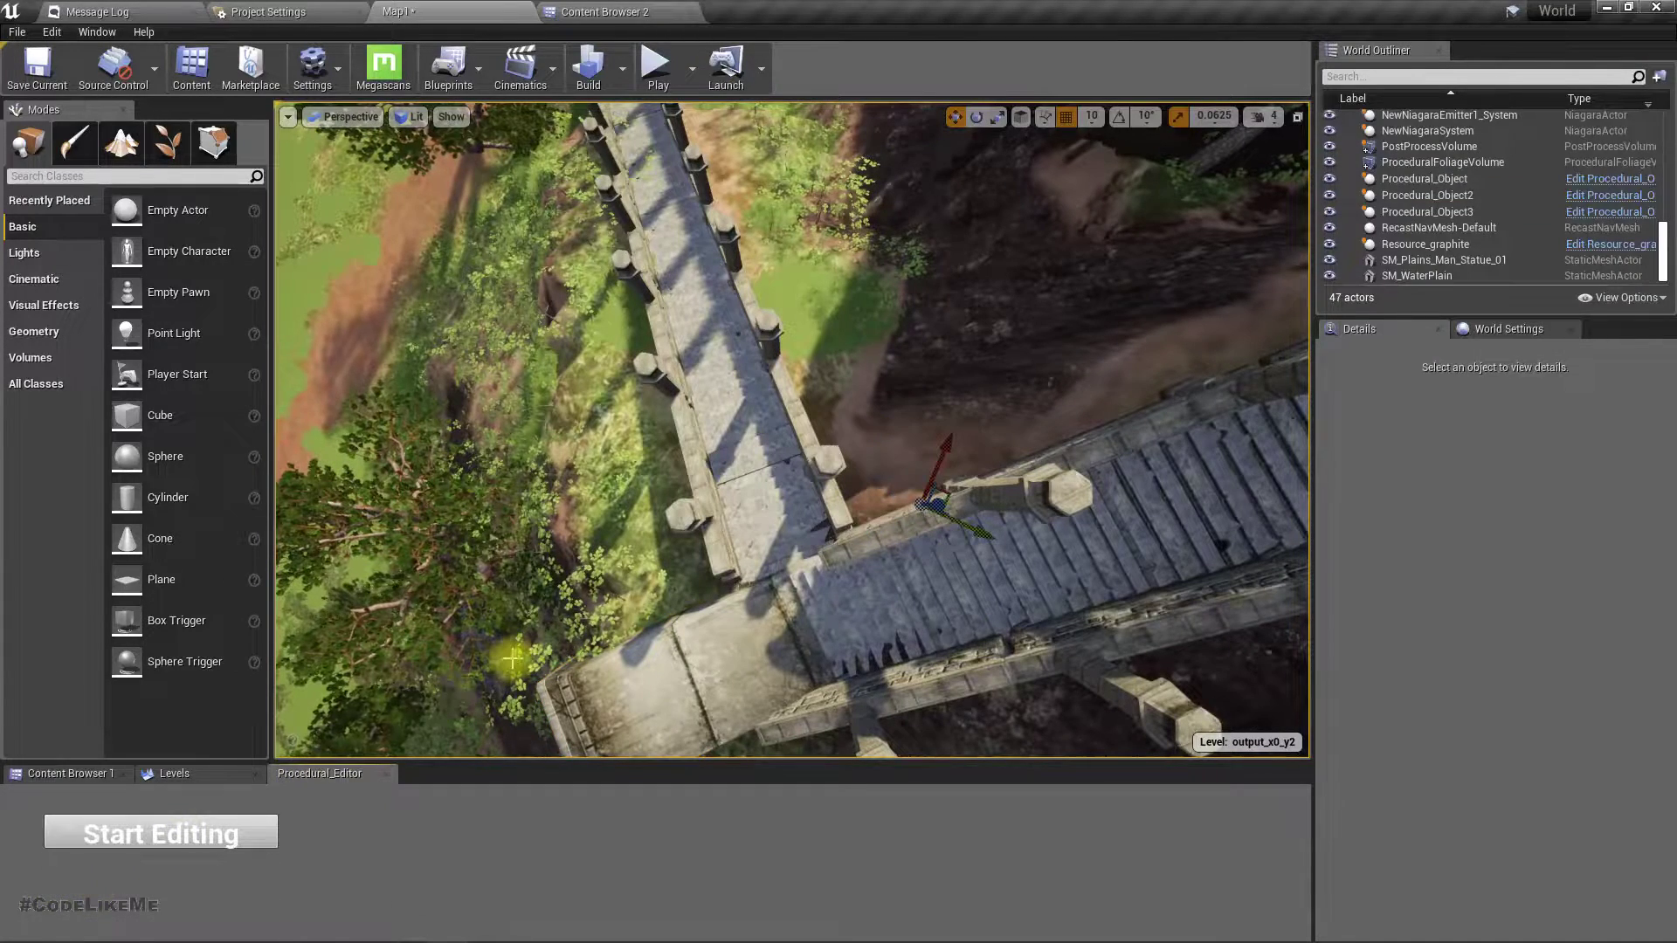
Select Procedural_Object3 and, in full-screen view, move its spline point at the bend to extend the foot of the upper flight
left_click(588, 10)
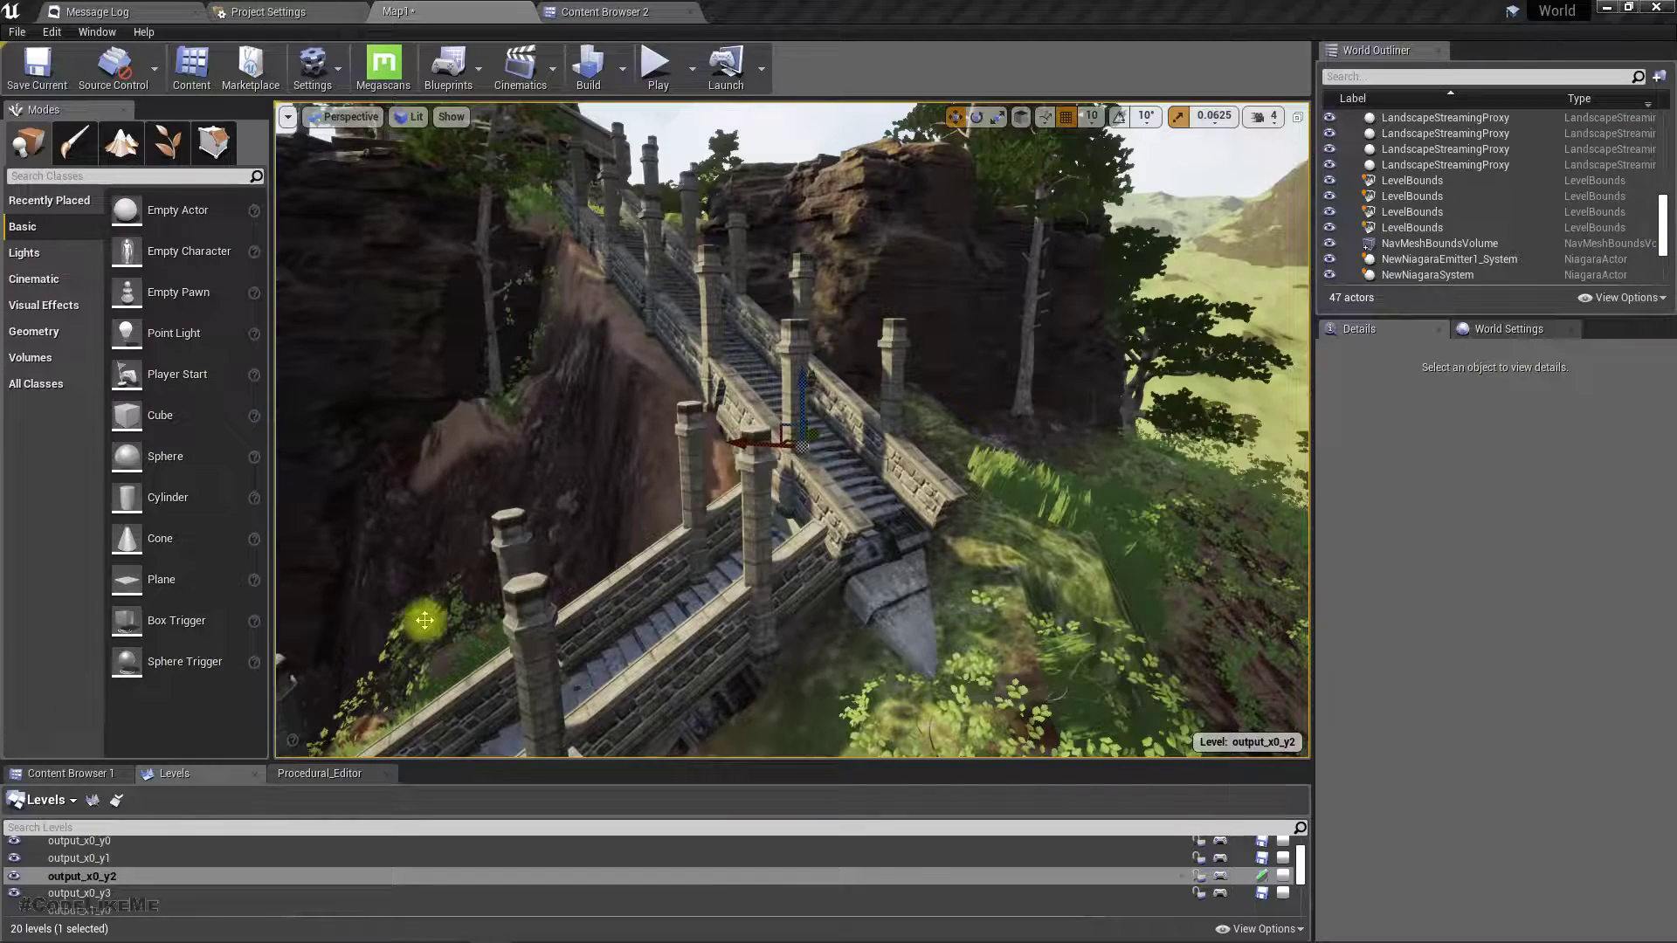
right_click_drag(423, 617, 768, 588)
left_click(711, 559)
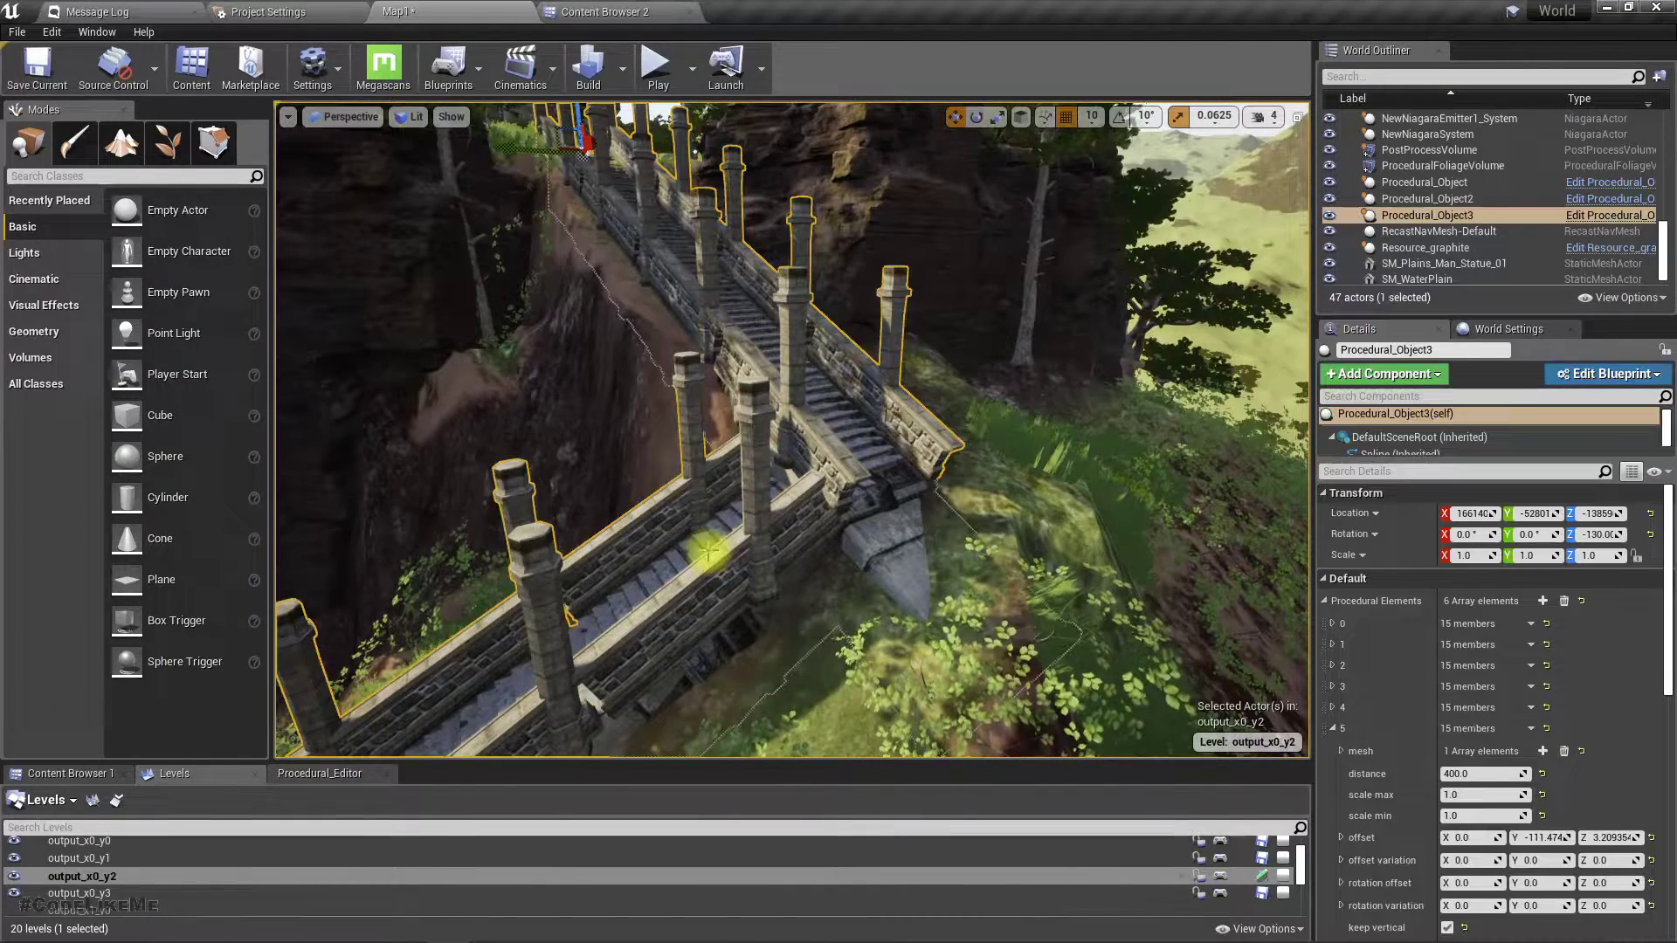
key("F11")
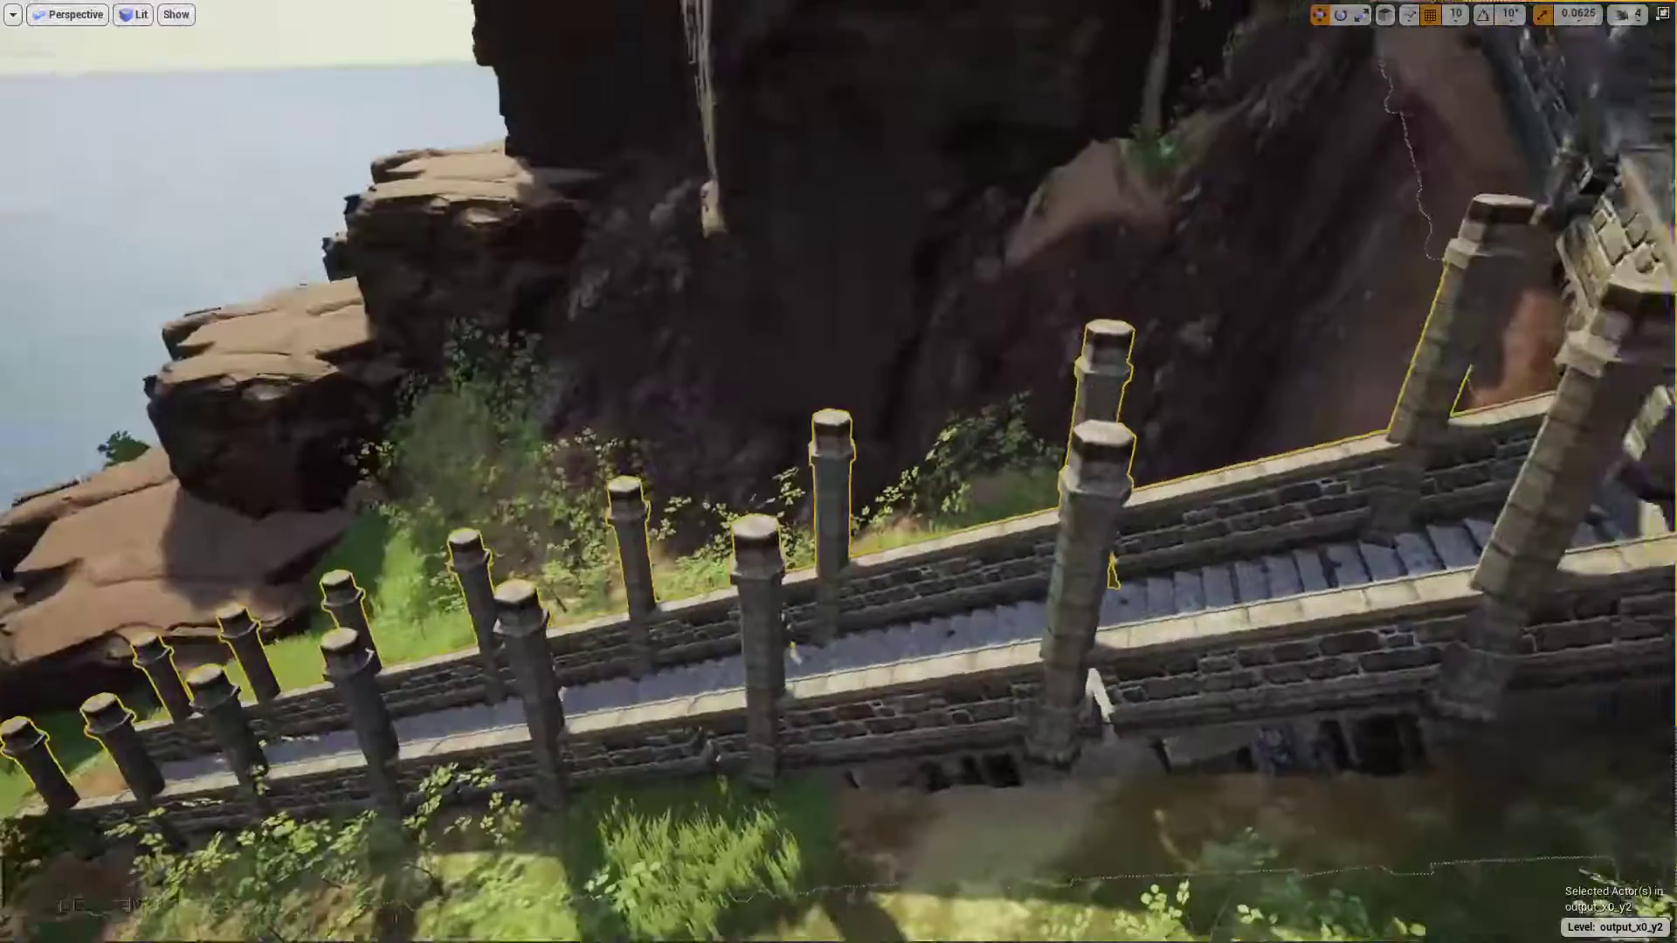
right_click_drag(704, 545, 703, 542)
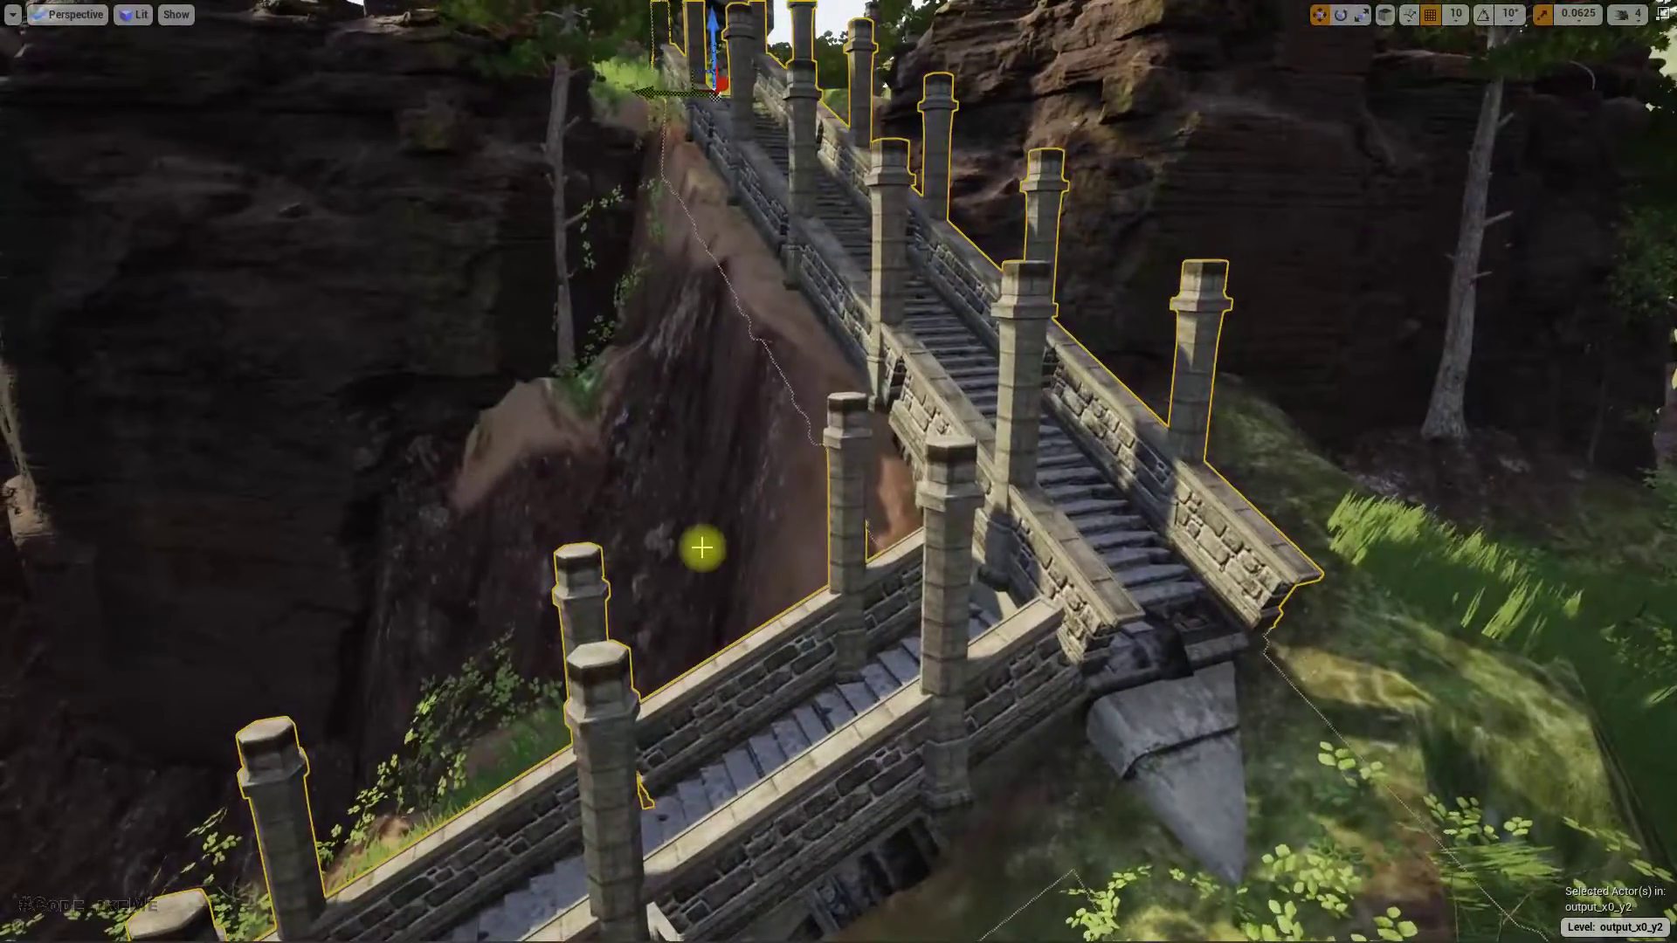
right_click_drag(997, 553, 960, 531)
right_click_drag(1086, 554, 1075, 556)
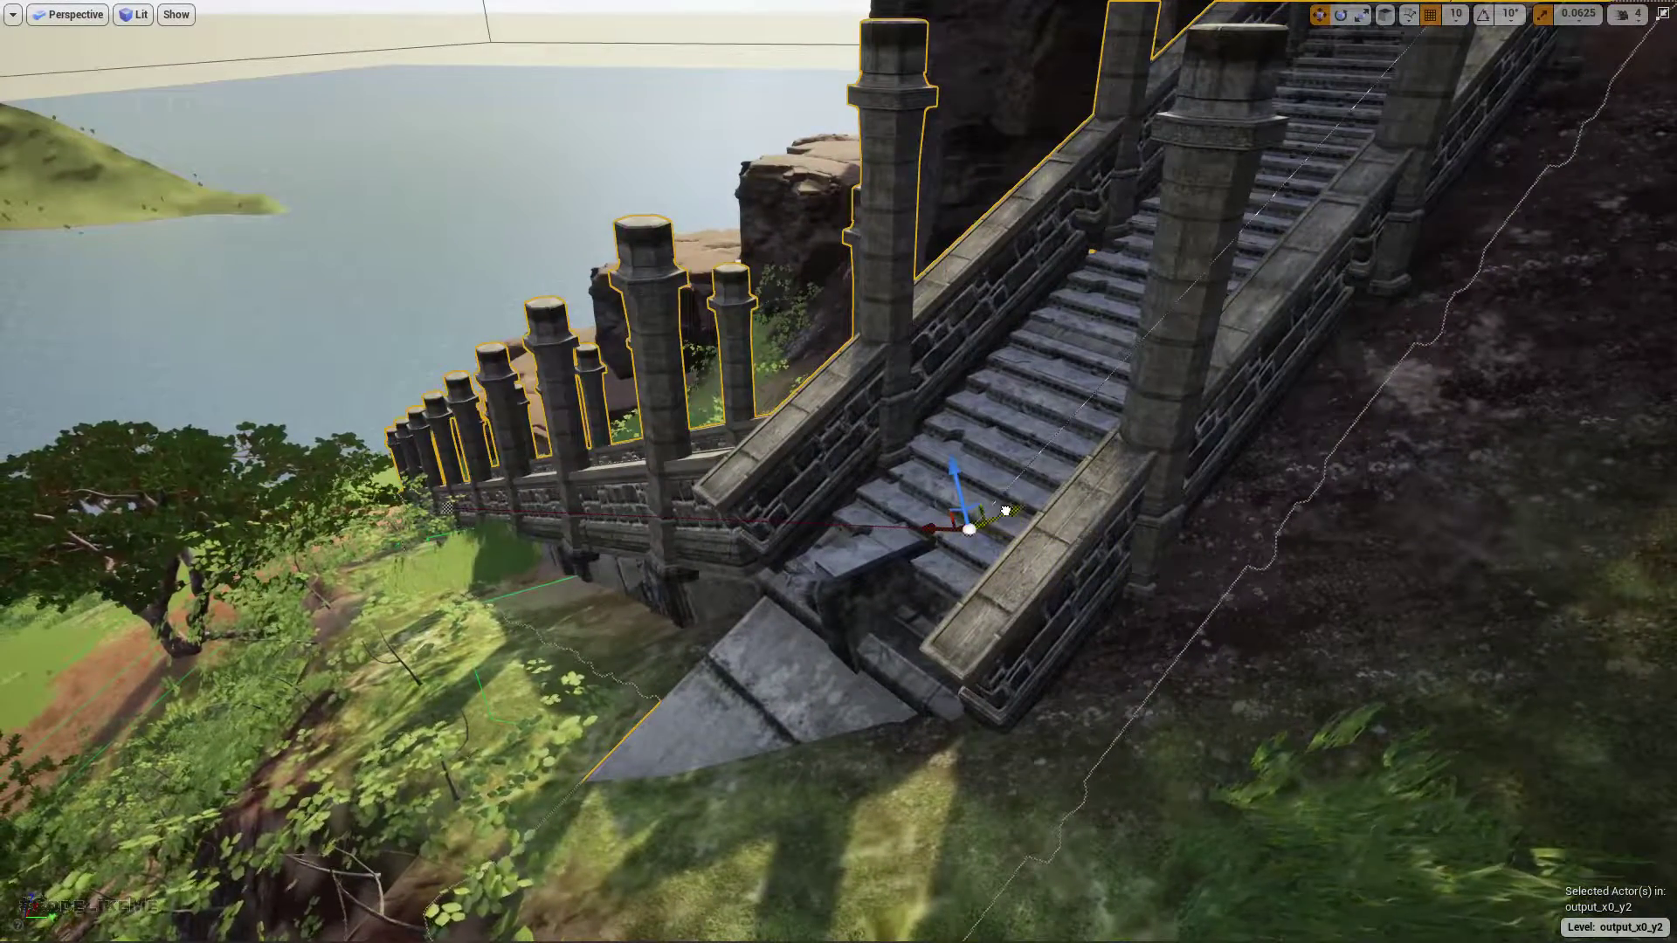
left_click_drag(910, 550, 827, 574)
mouse_move(827, 574)
right_mouse_down()
mouse_move(917, 574)
mouse_move(888, 550)
mouse_move(847, 574)
right_mouse_up()
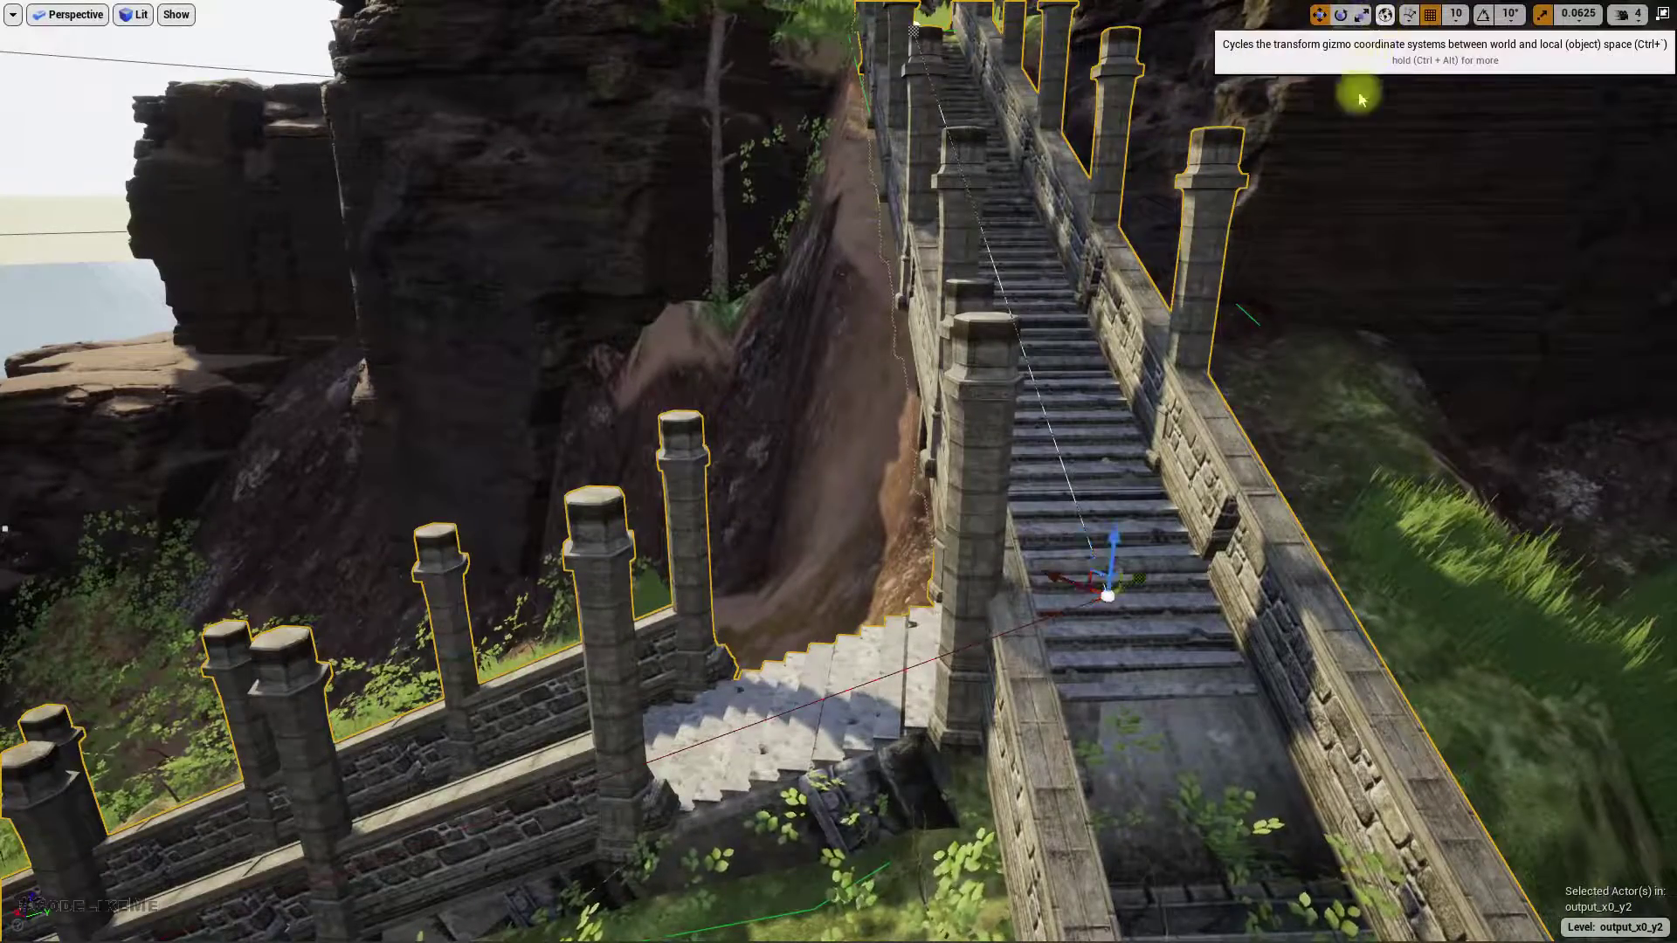
Reshape the spline around the bend into a level walled landing joining the lower and upper flights, and leave full-screen view
right_click_drag(1192, 395, 987, 498)
right_click_drag(1185, 429, 1036, 435)
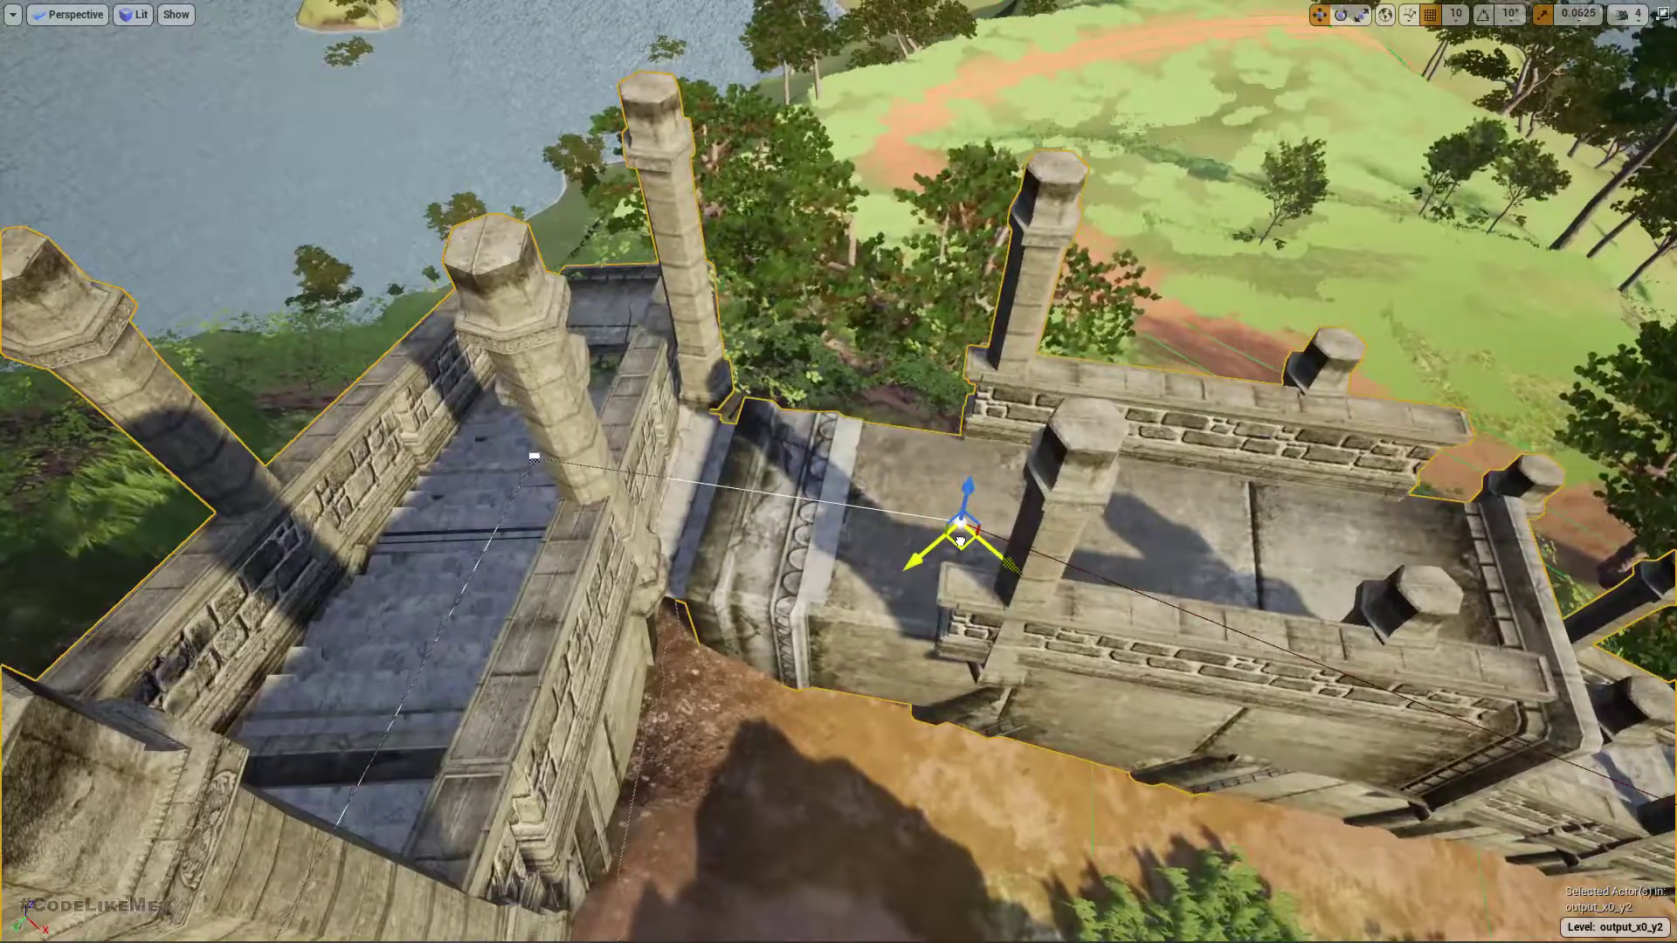
right_click_drag(961, 541, 848, 518)
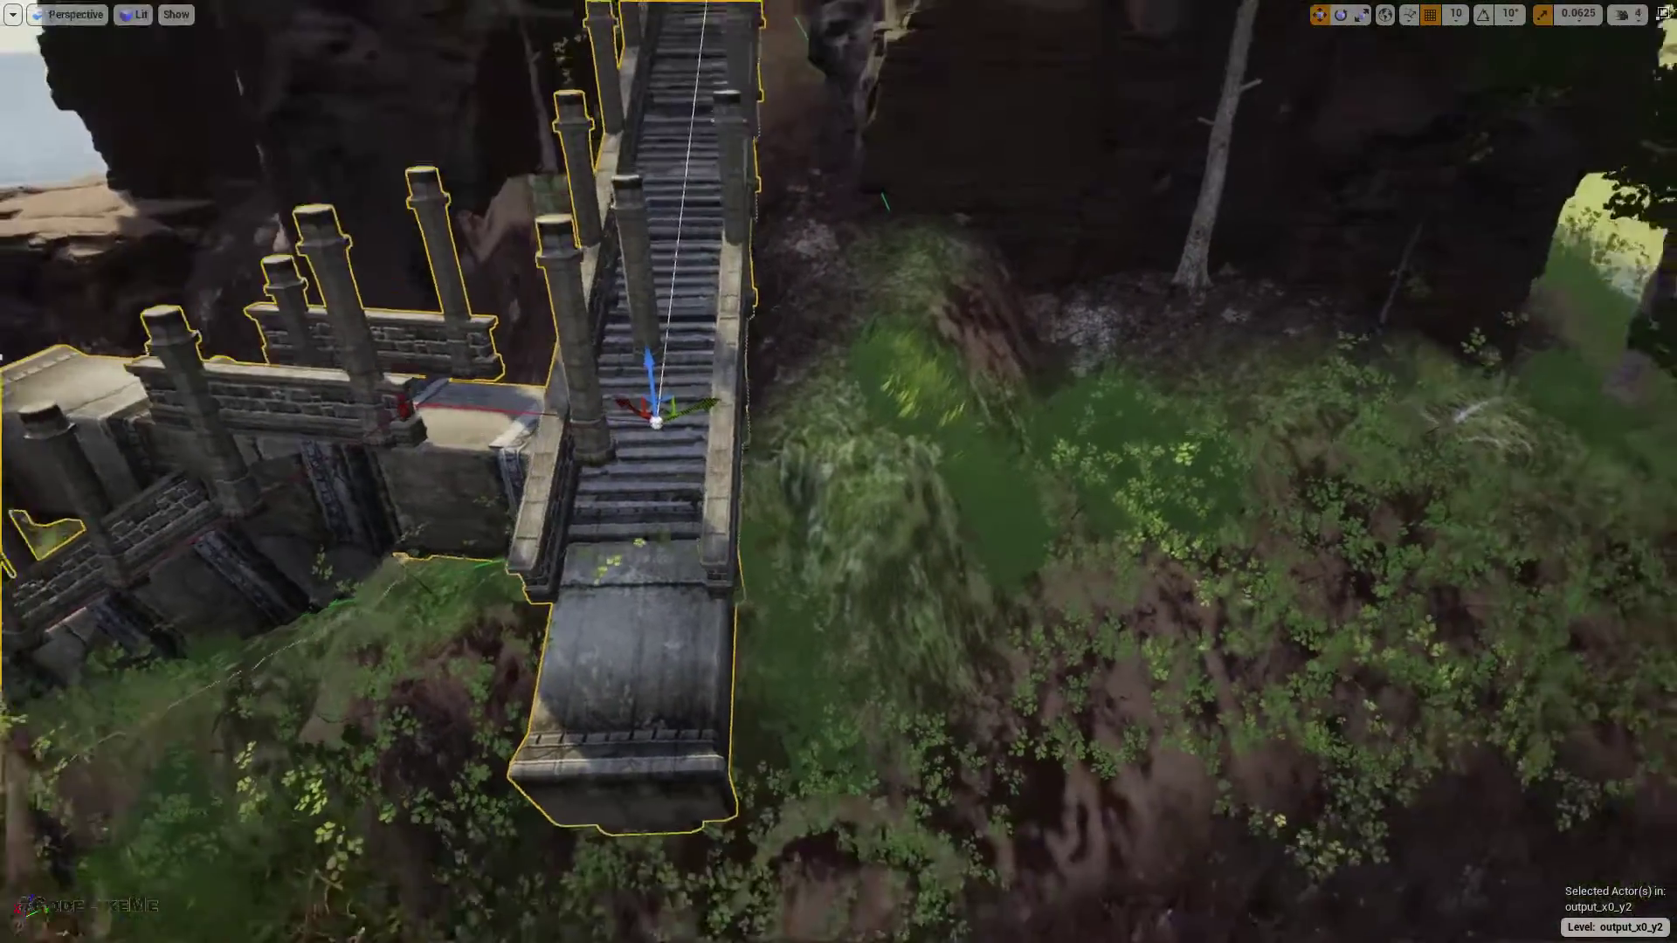
right_click_drag(839, 472, 1026, 371)
right_click_drag(637, 476, 638, 459)
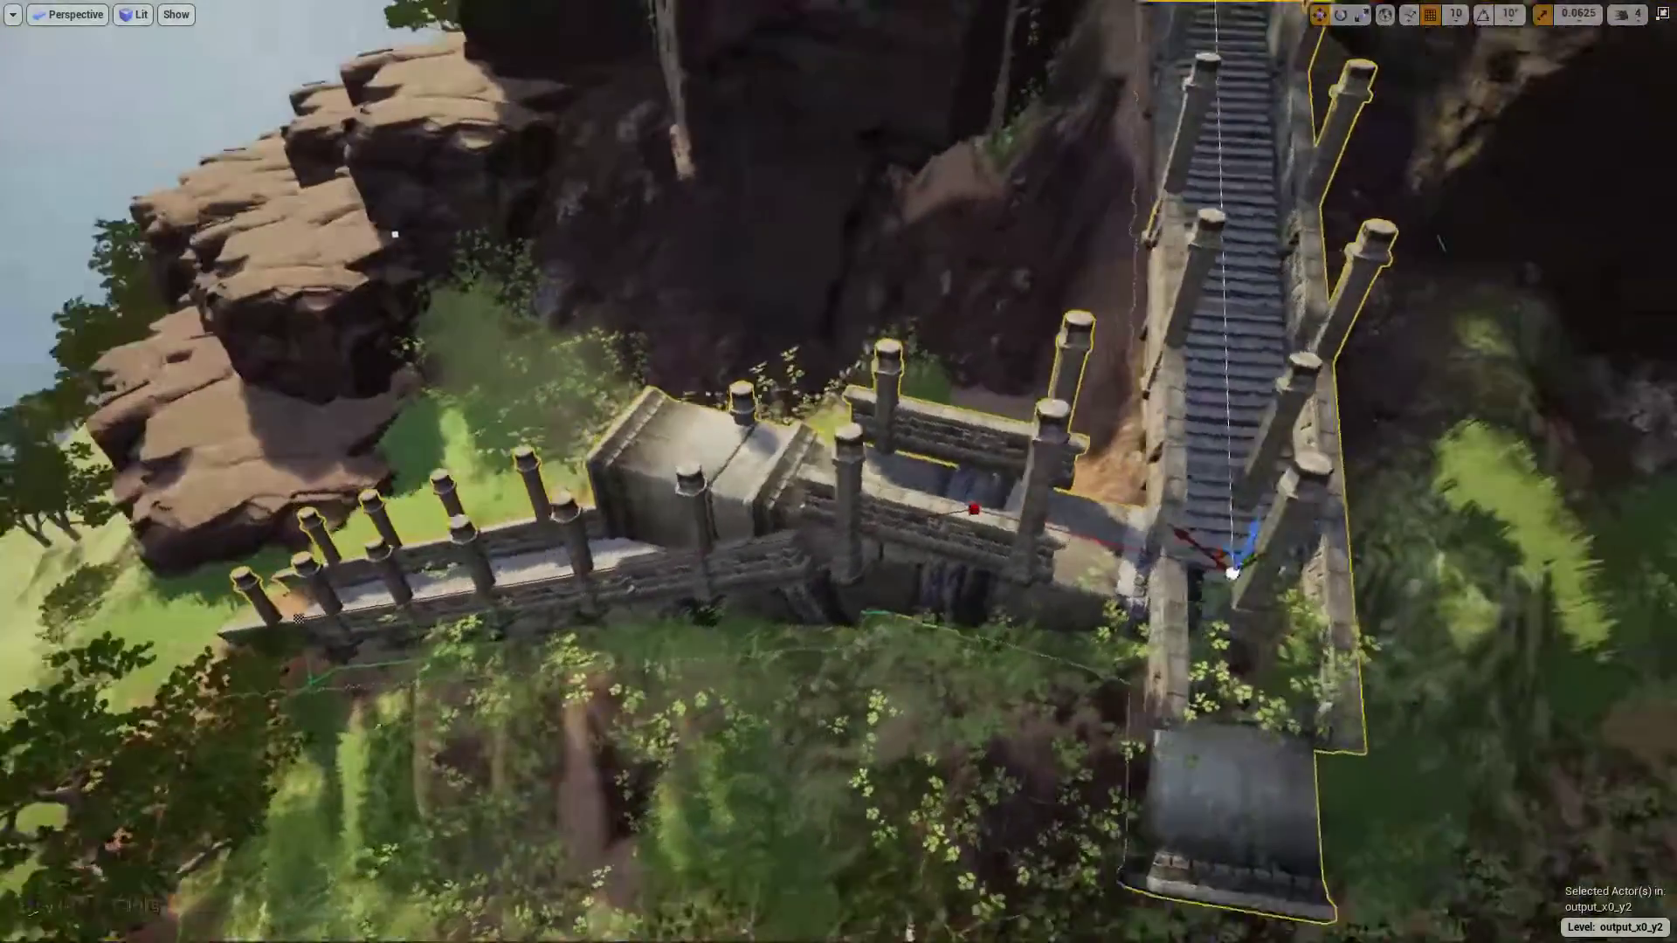
right_click_drag(891, 464, 891, 464)
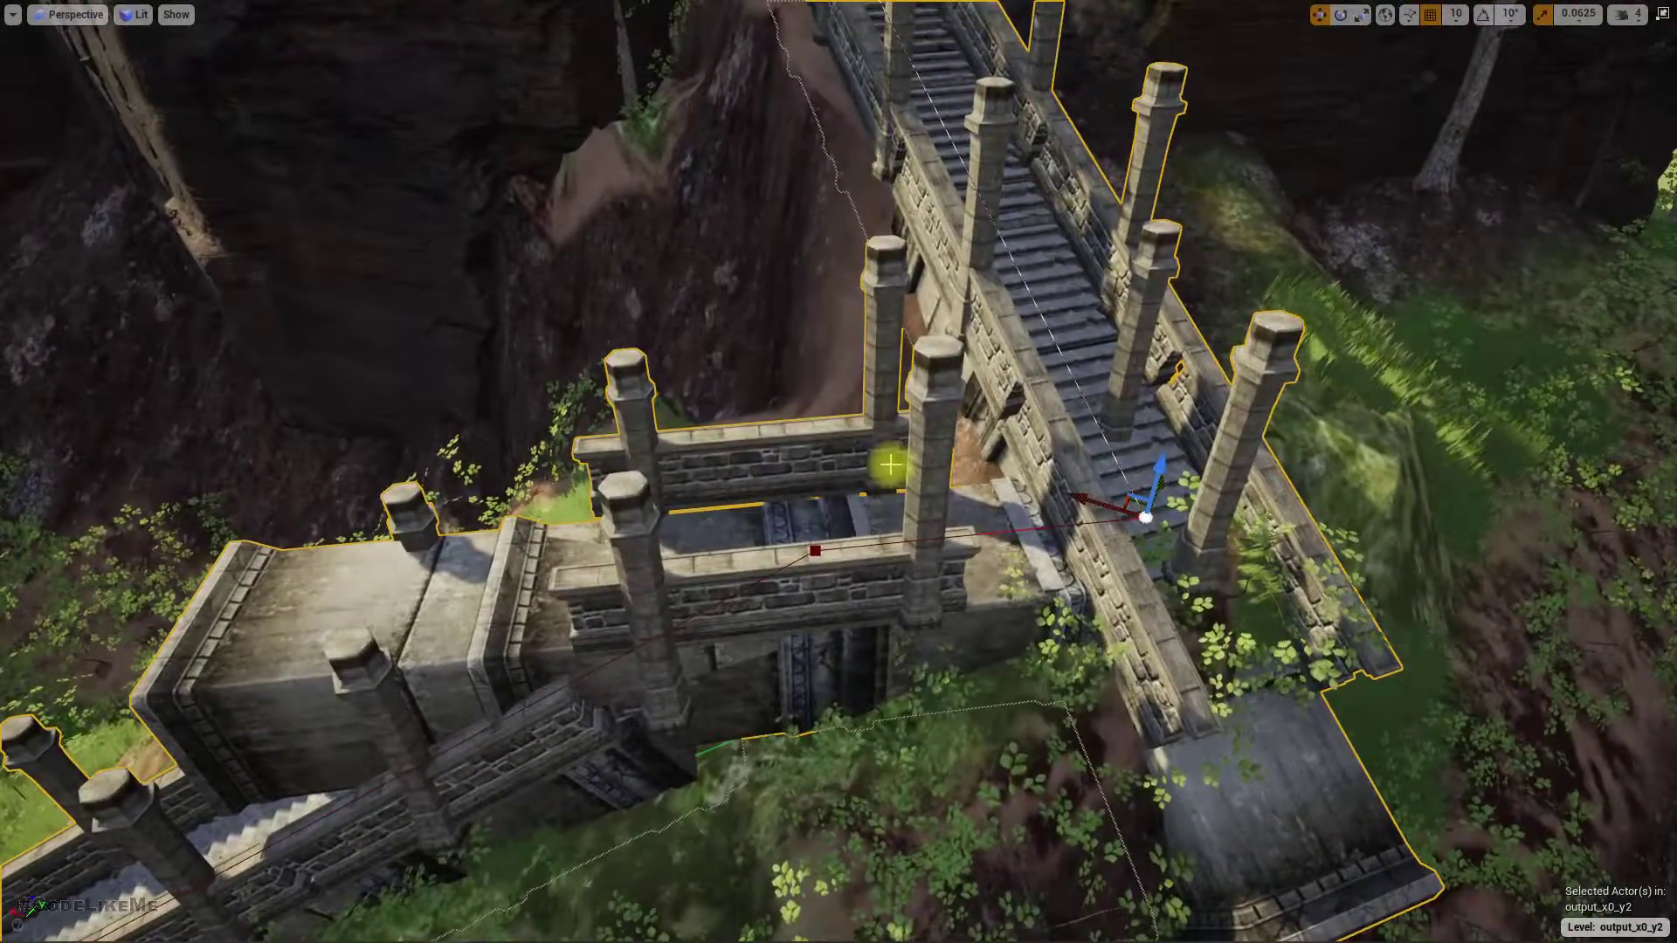
key("F11")
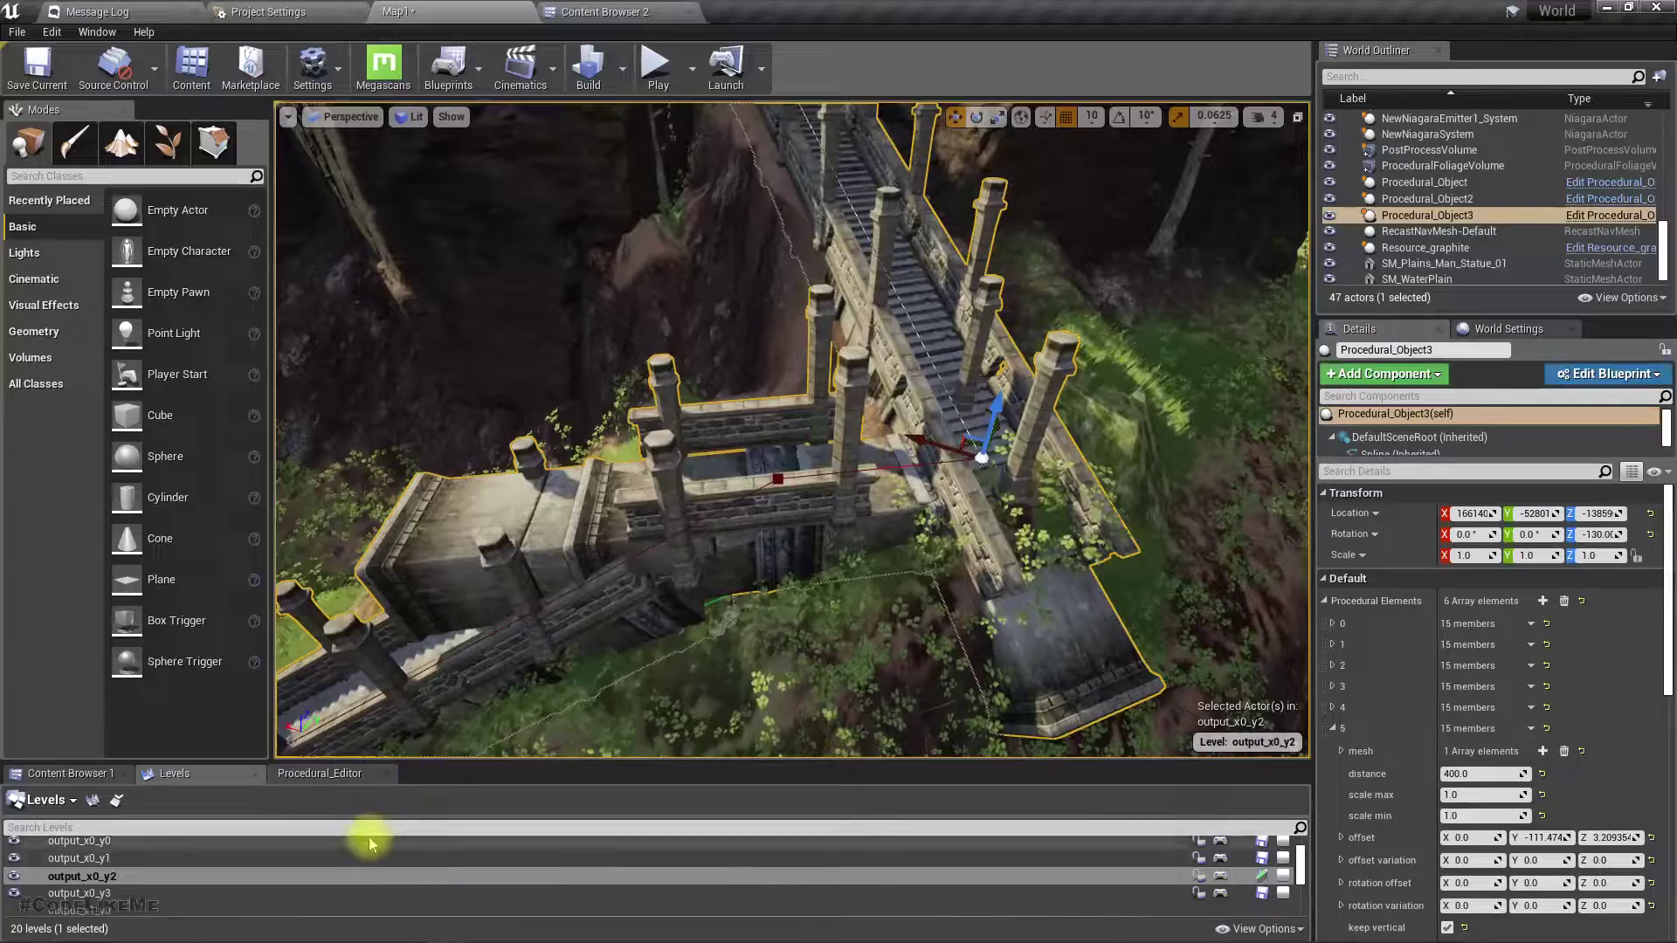
Close the Procedural_Editor panel and run its utility widget again from the BP/Procedural folder
left_click(321, 779)
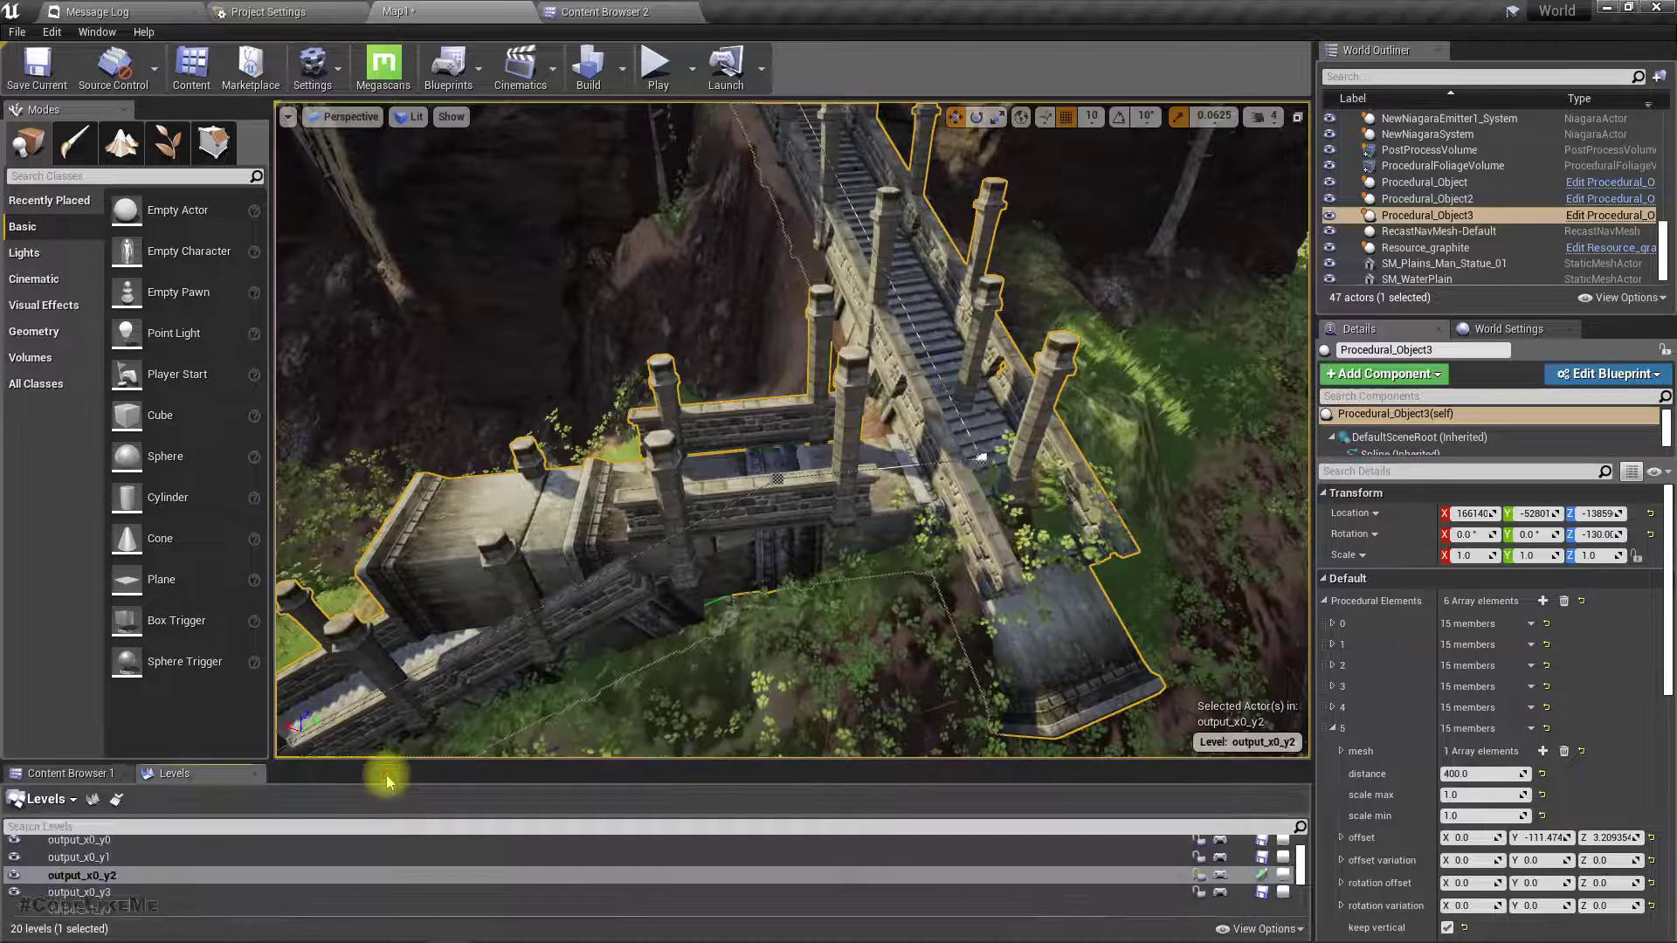
left_click(550, 12)
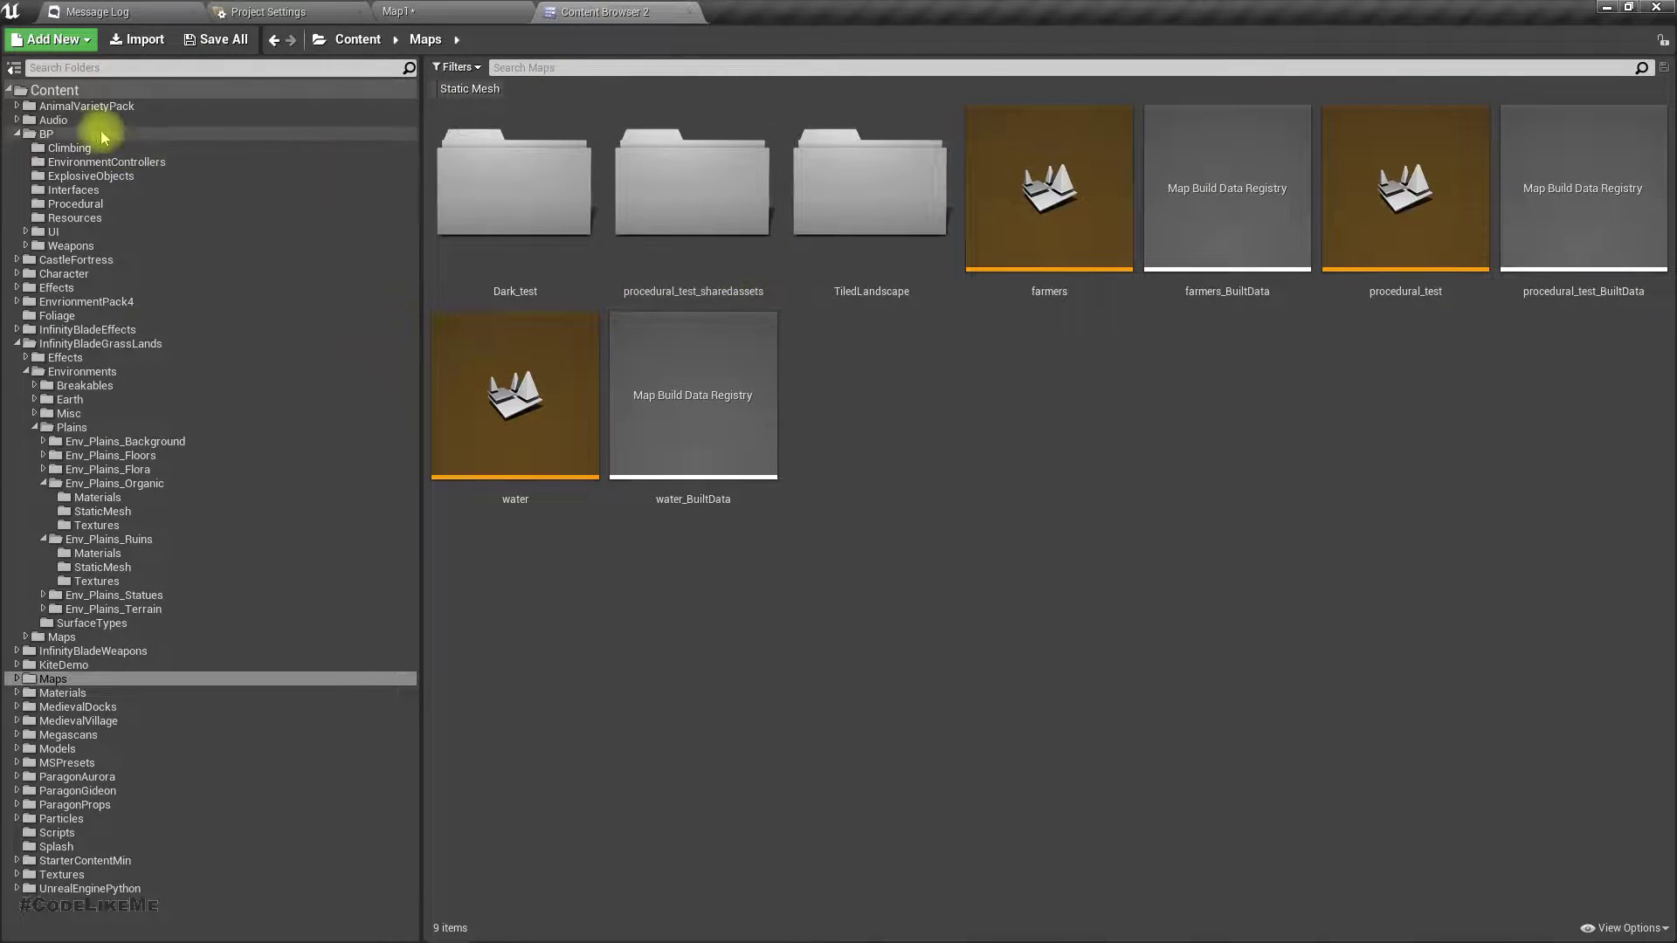
left_click(54, 133)
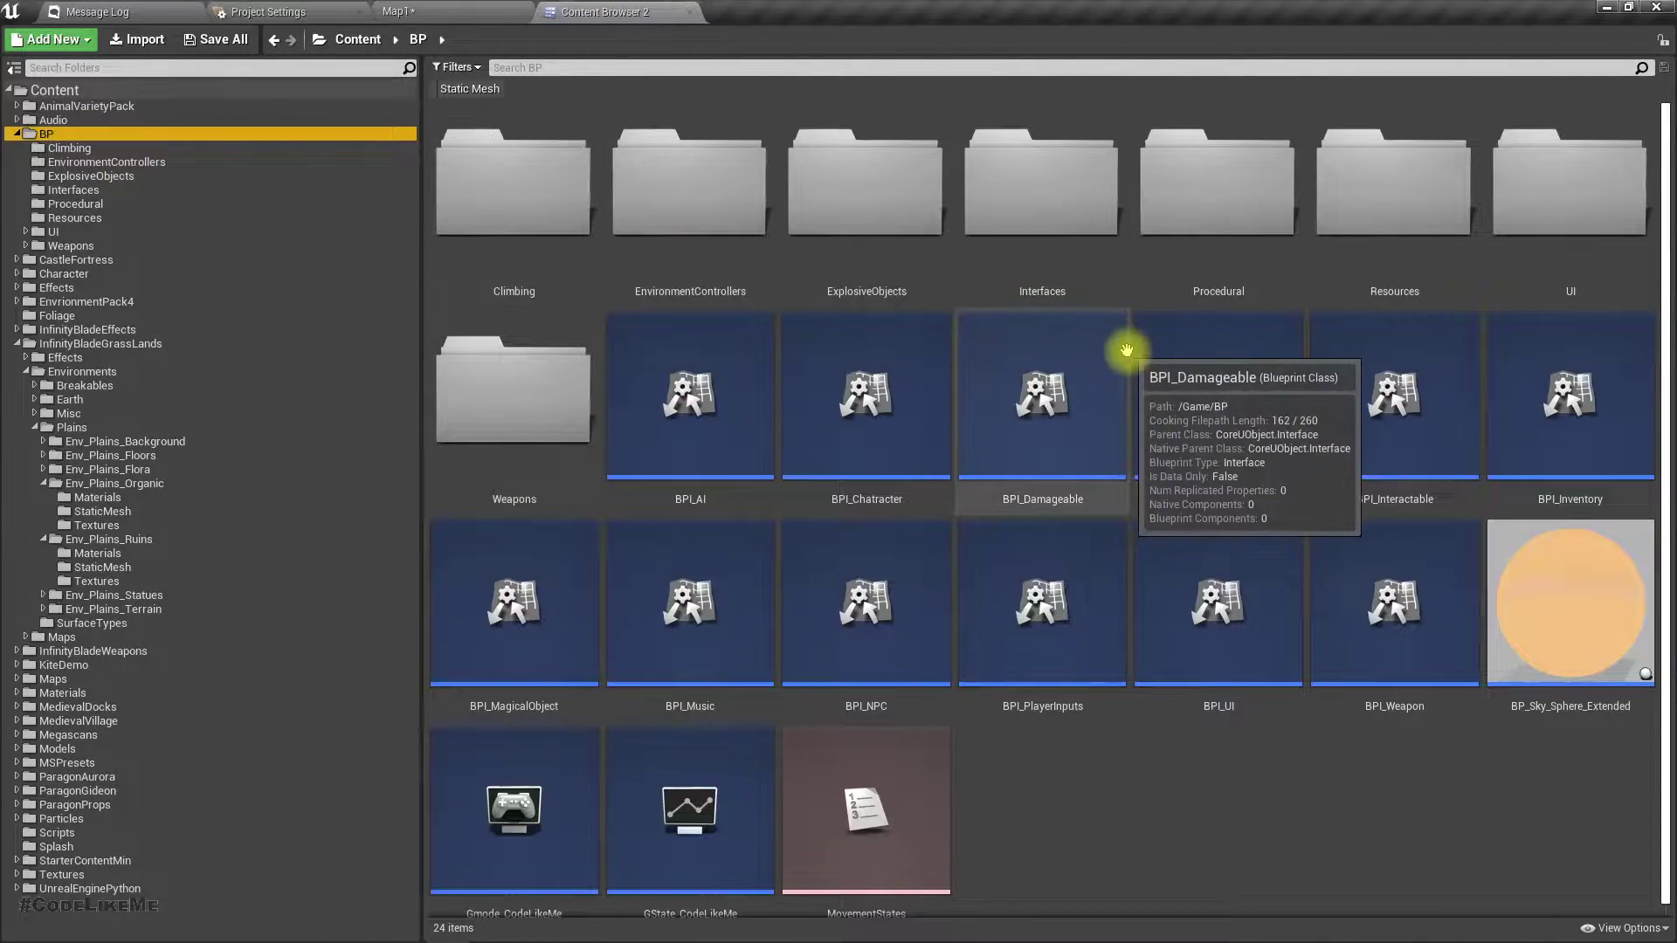
left_click(1100, 254)
double_click(1223, 262)
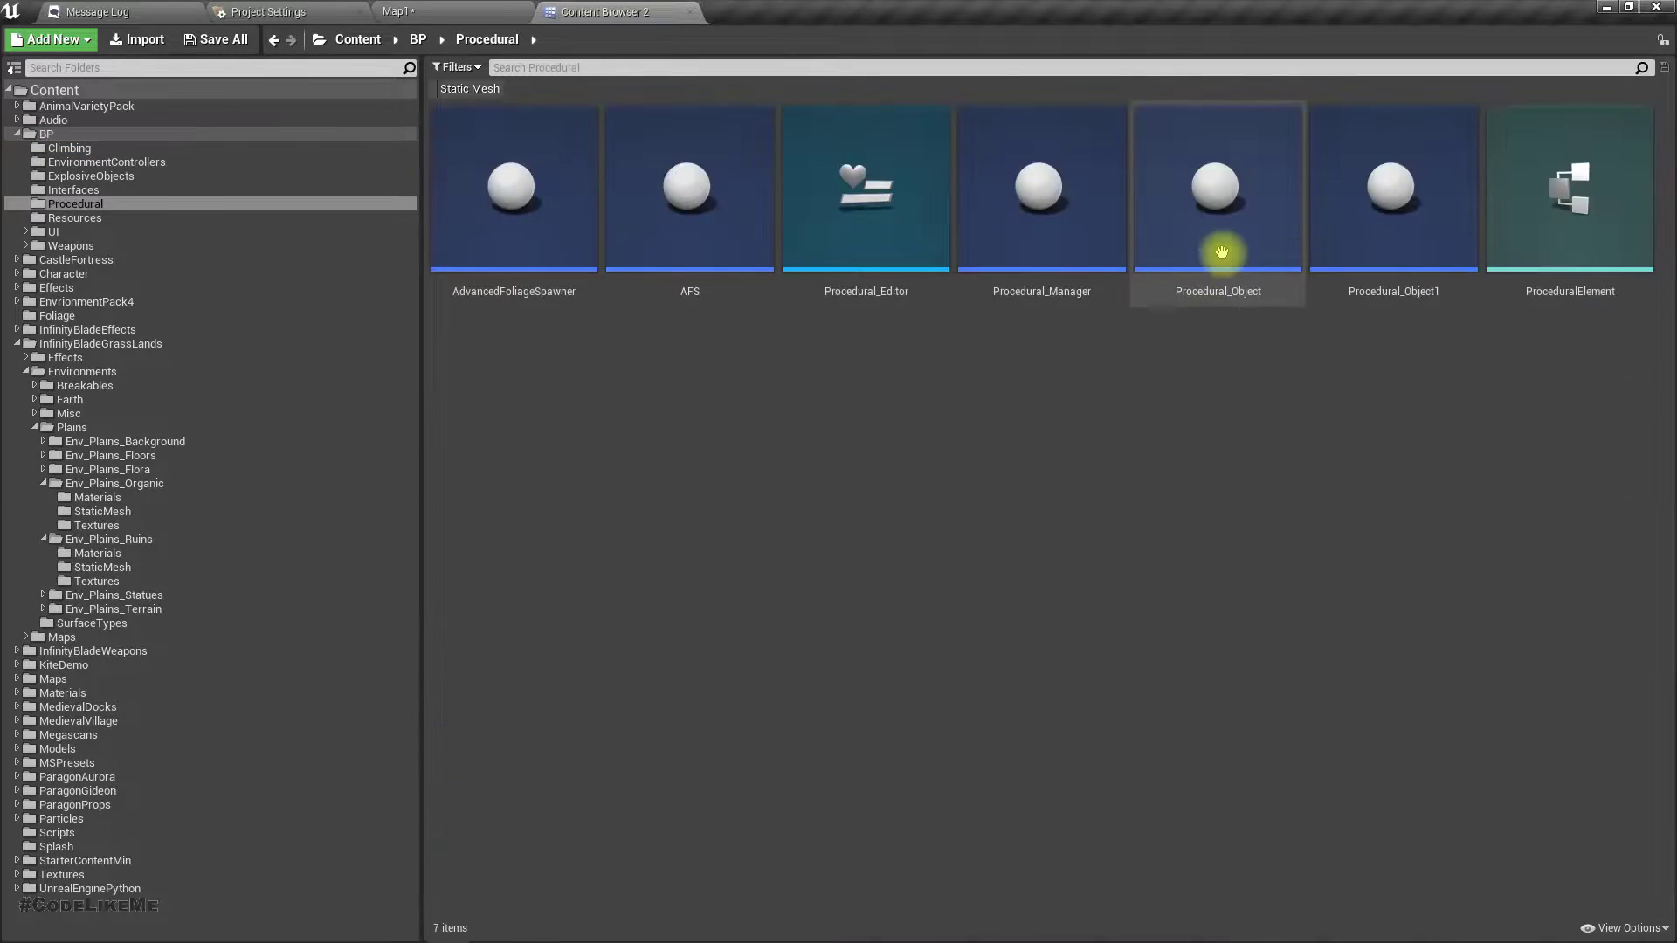
right_click(840, 168)
left_click(925, 193)
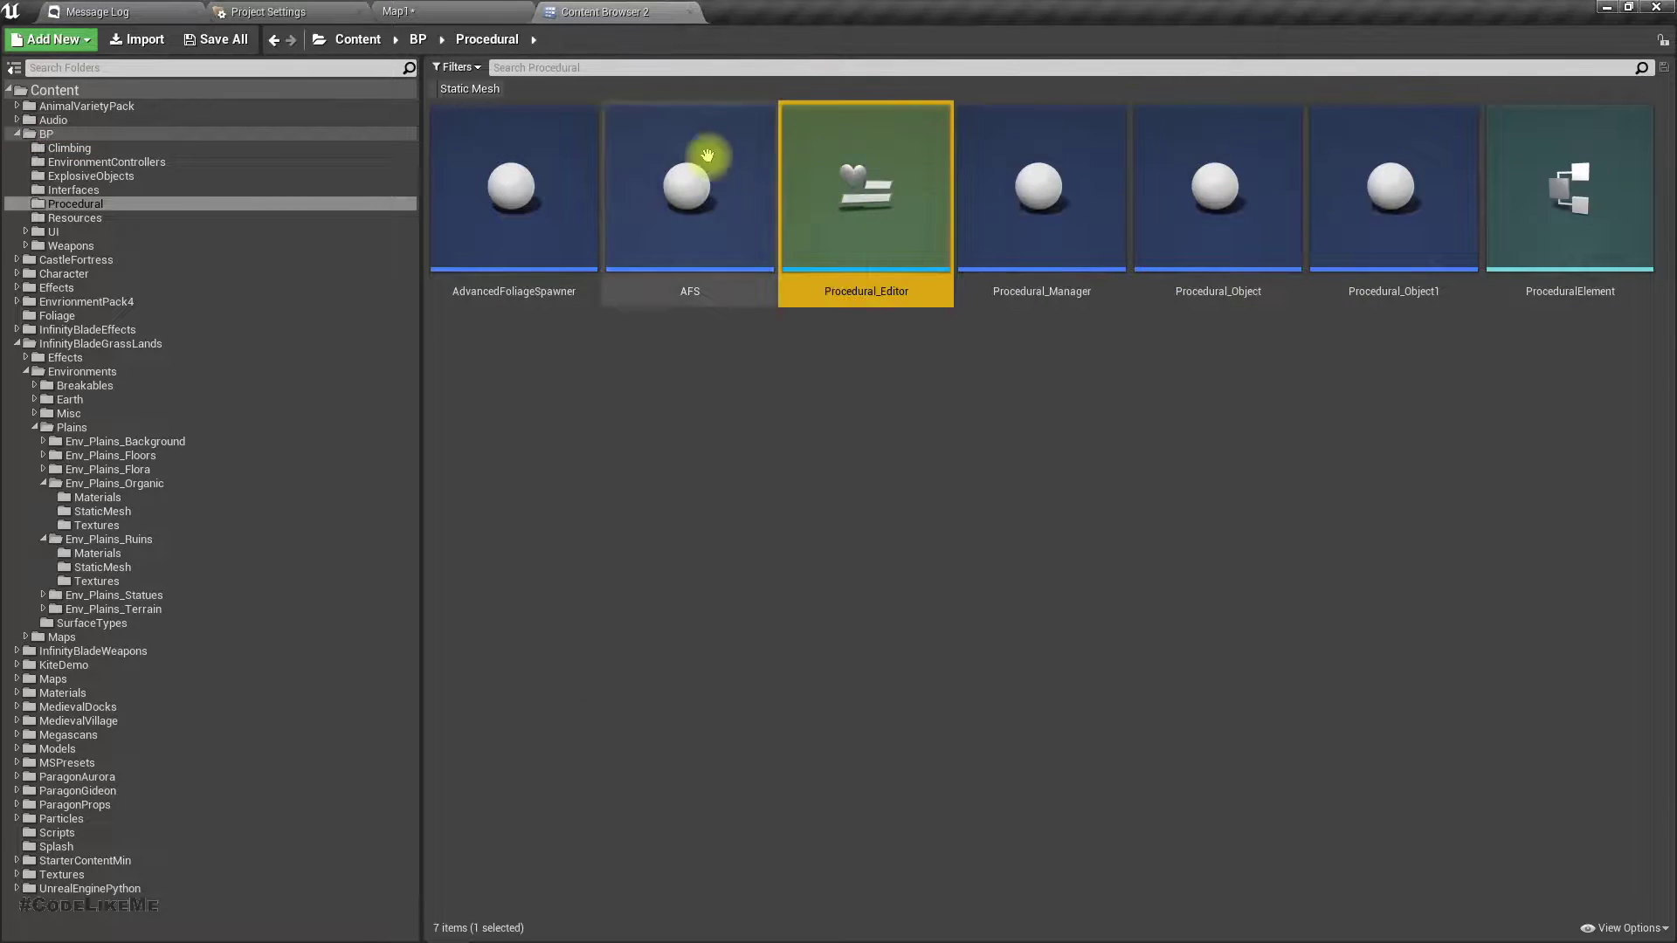
left_click(414, 13)
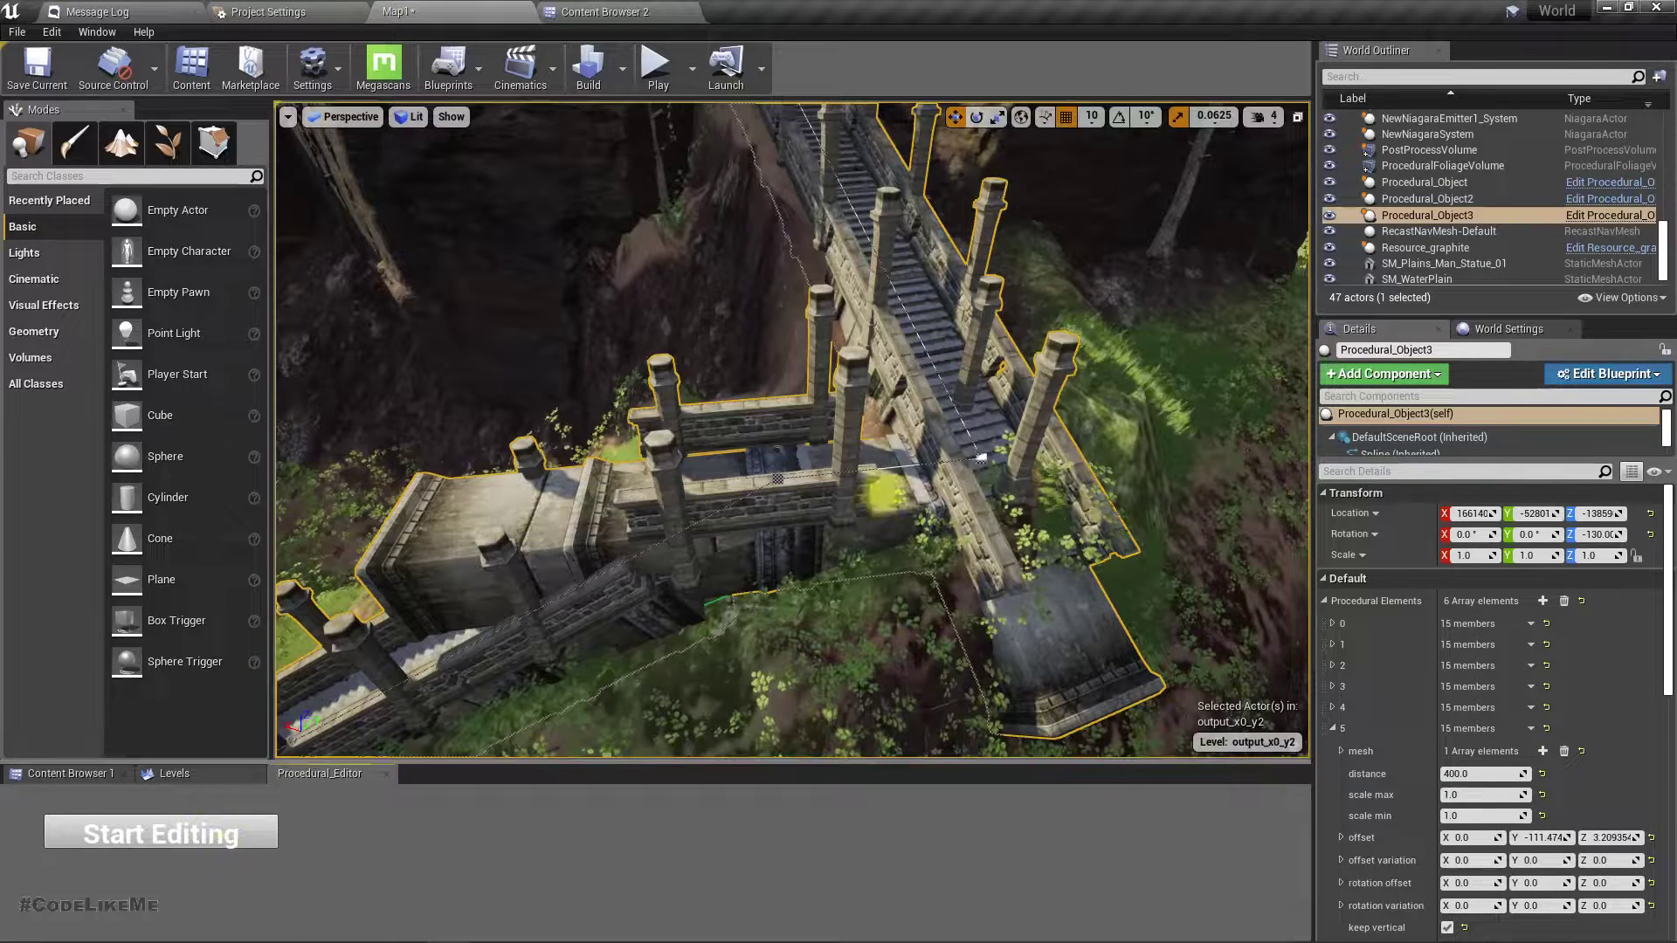
Start procedural editing of Procedural_Object3 and select SM_Plains_Column_Small_10 among its individual mesh actors
left_click(157, 834)
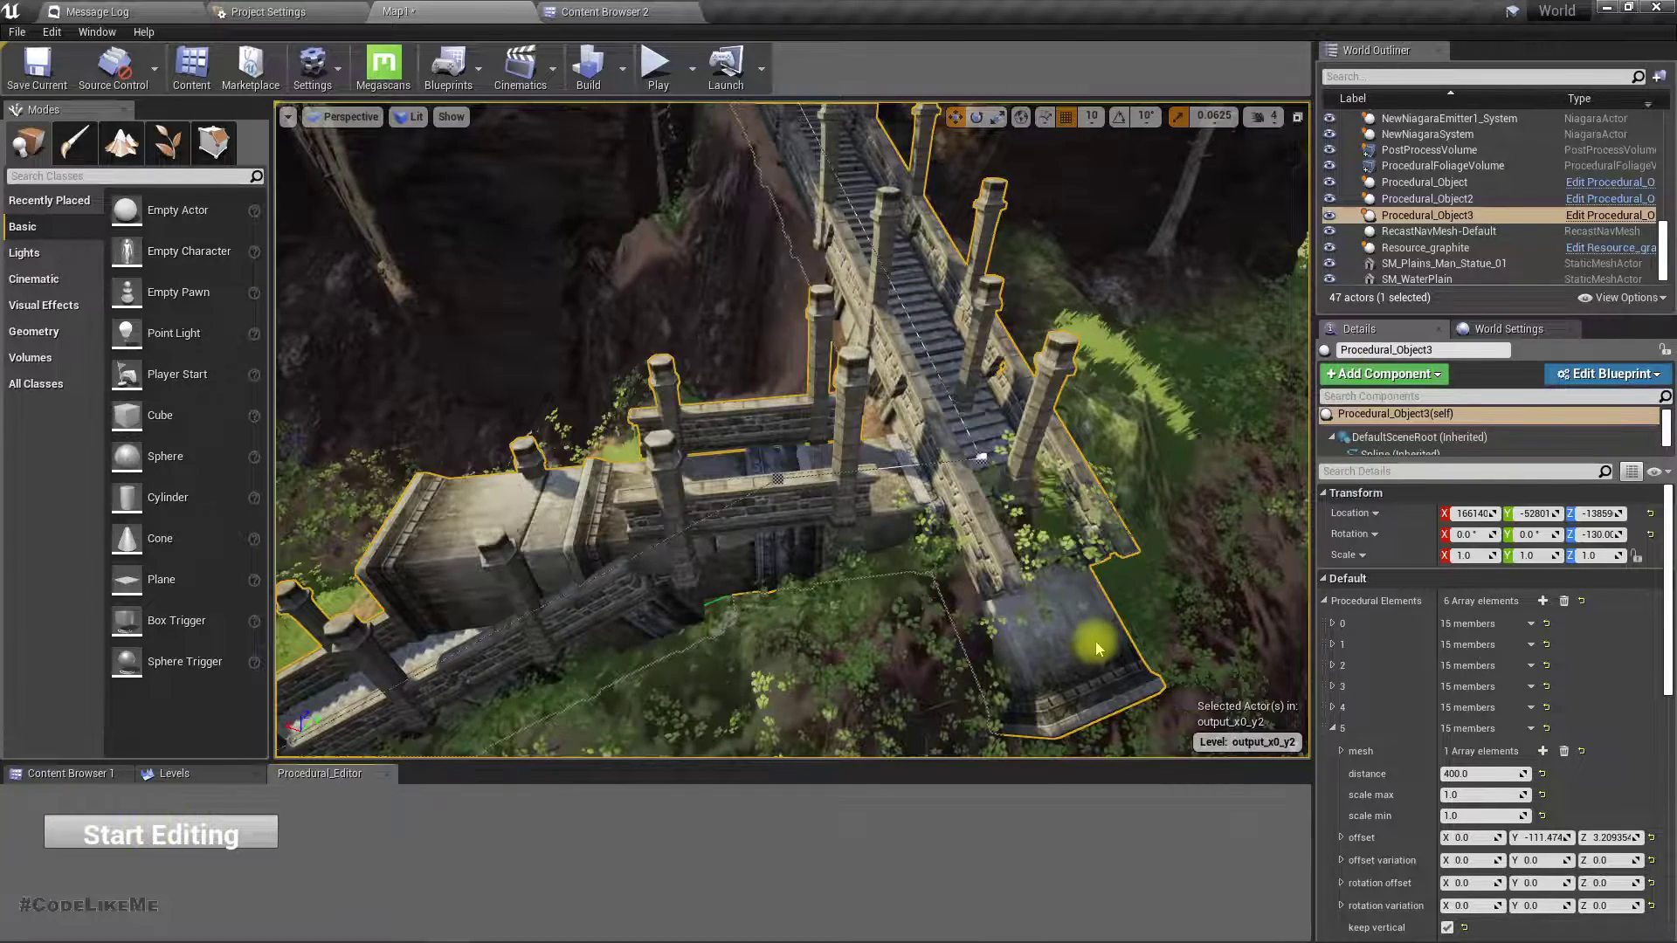
scroll(1460, 244, "up", 3)
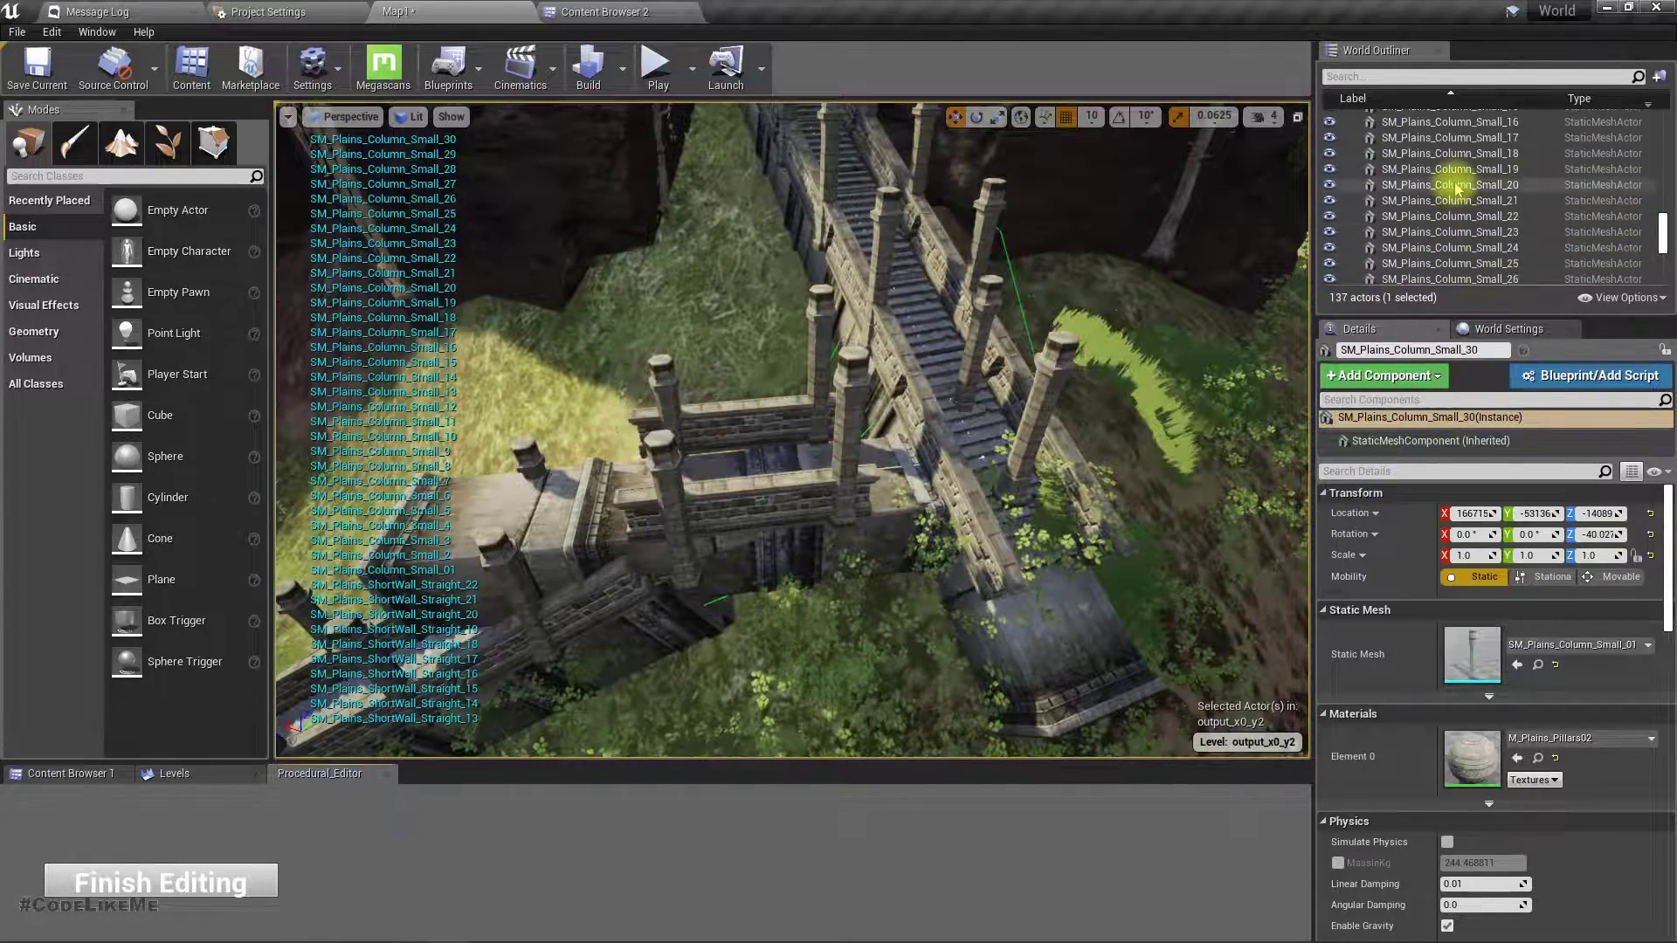
left_click(1457, 186)
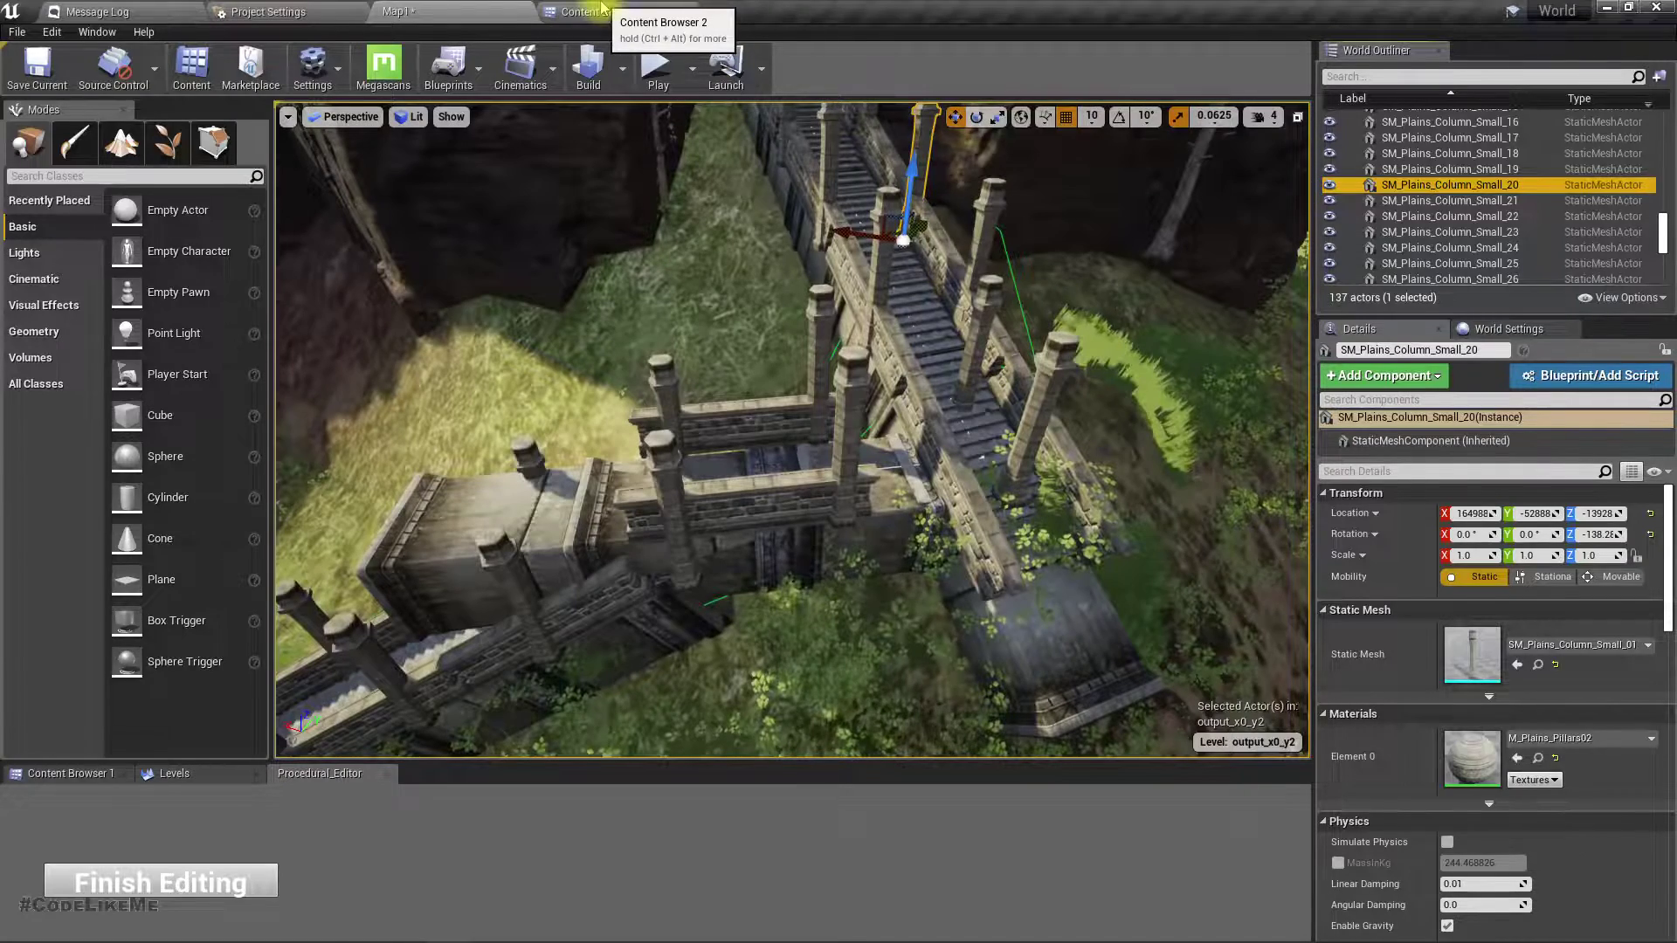
scroll(1442, 218, "up", 3)
left_click(1440, 168)
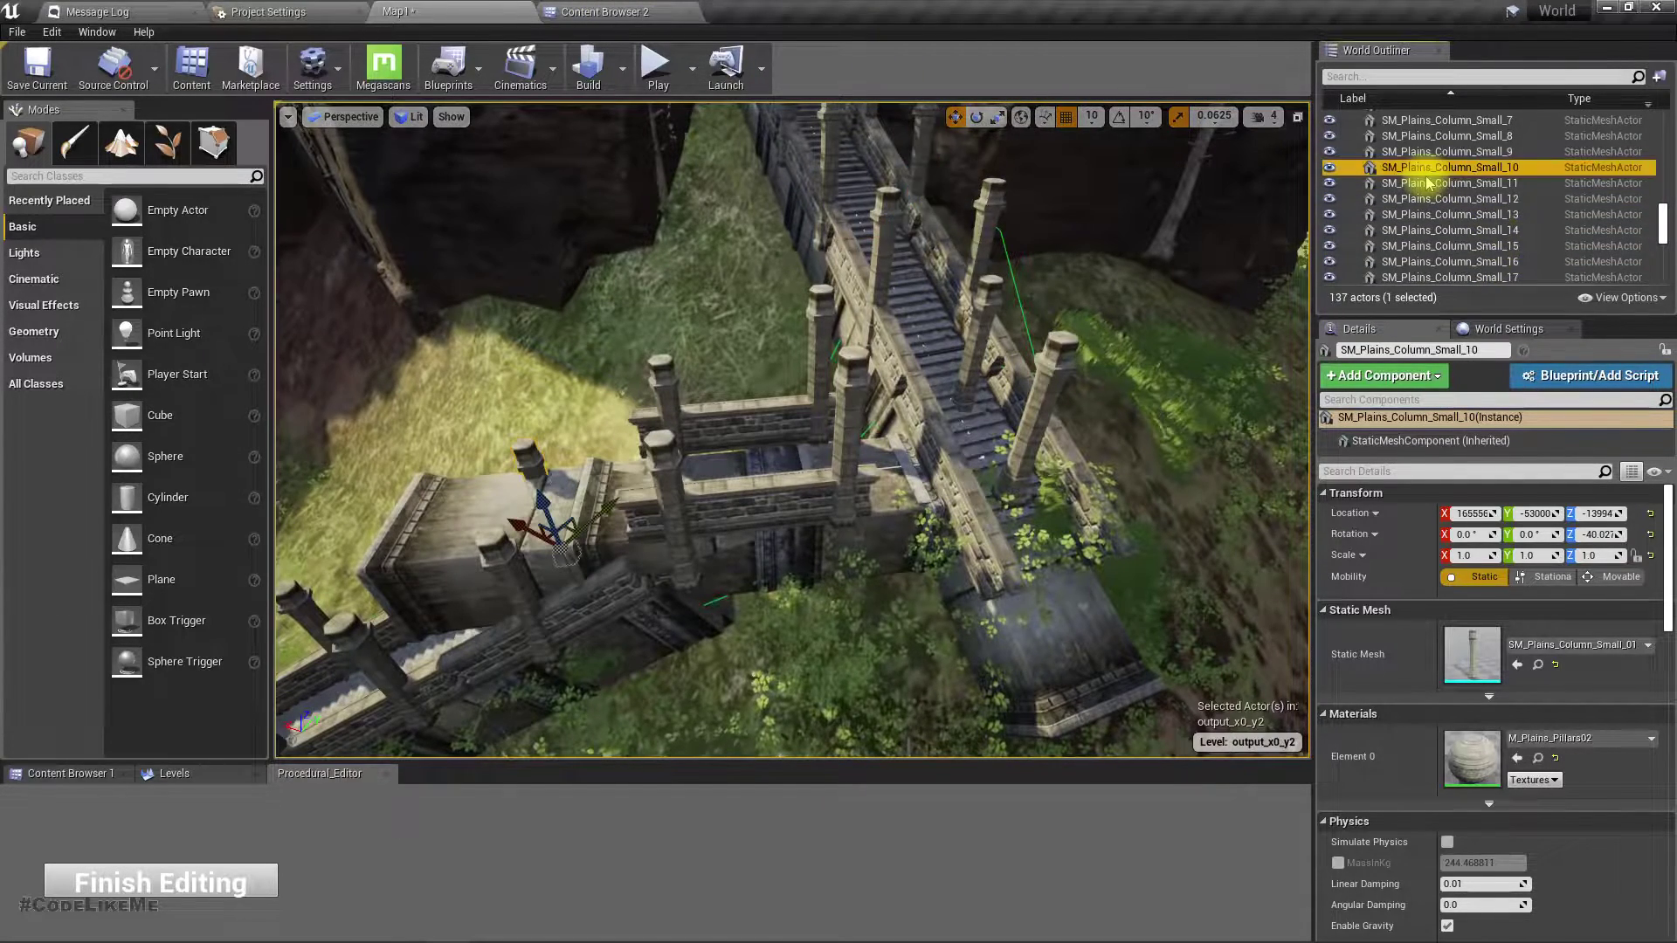
Finish the procedural editing, check the actors in the World Outliner, and start editing the stairway's individual pieces again
left_click(676, 12)
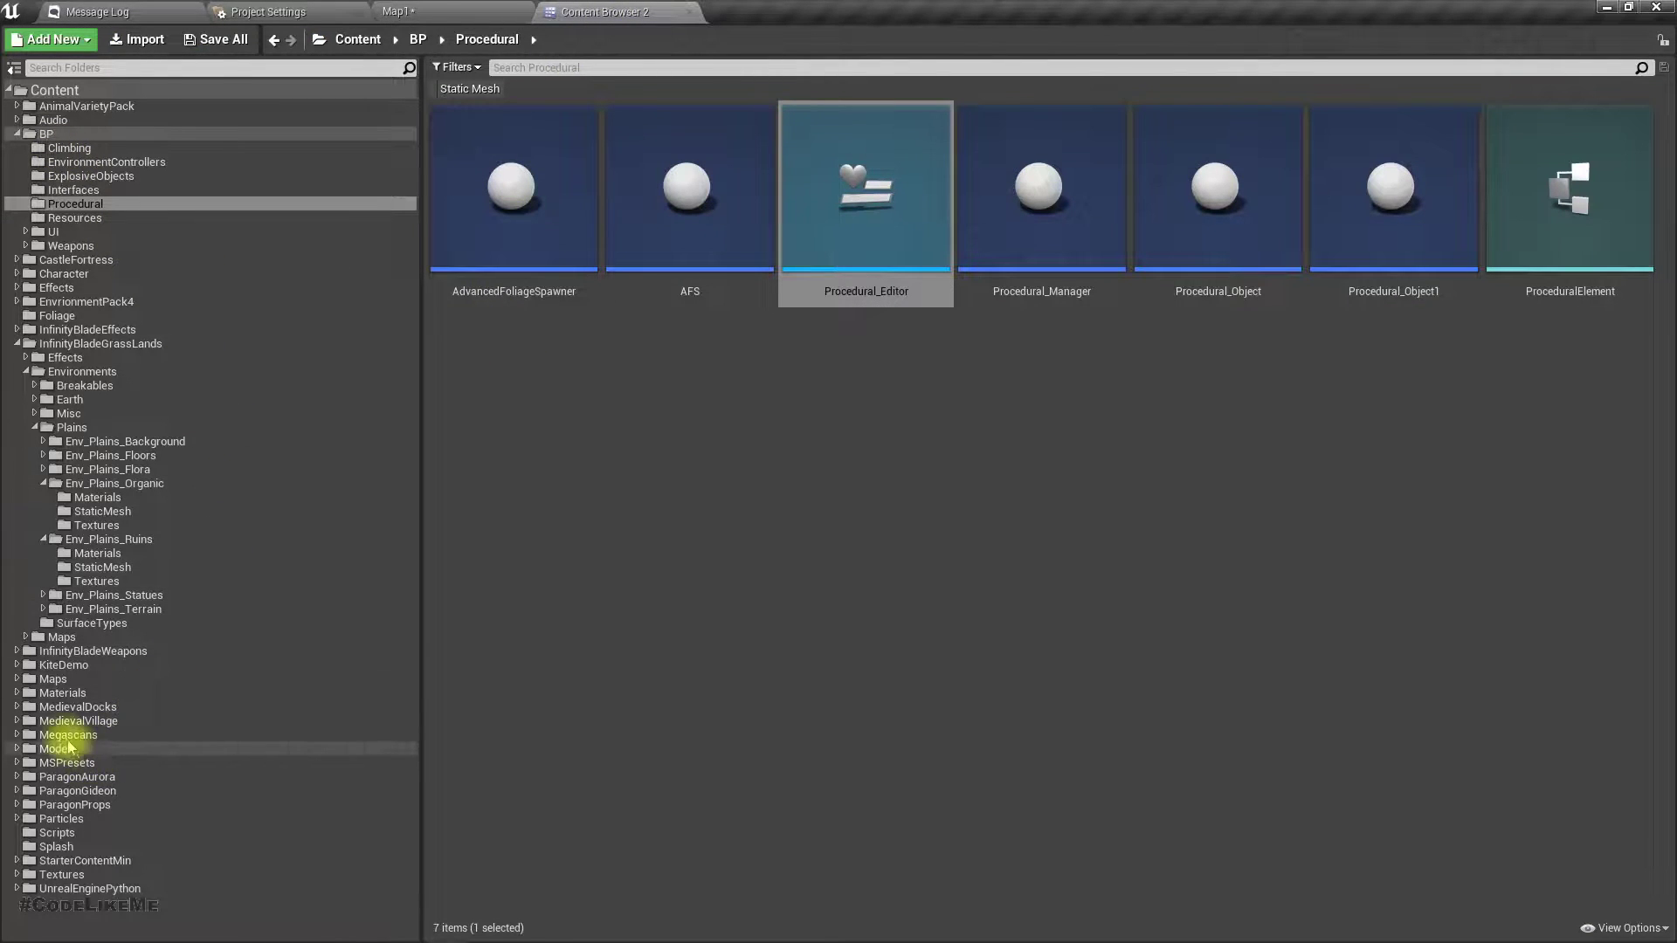
left_click(56, 679)
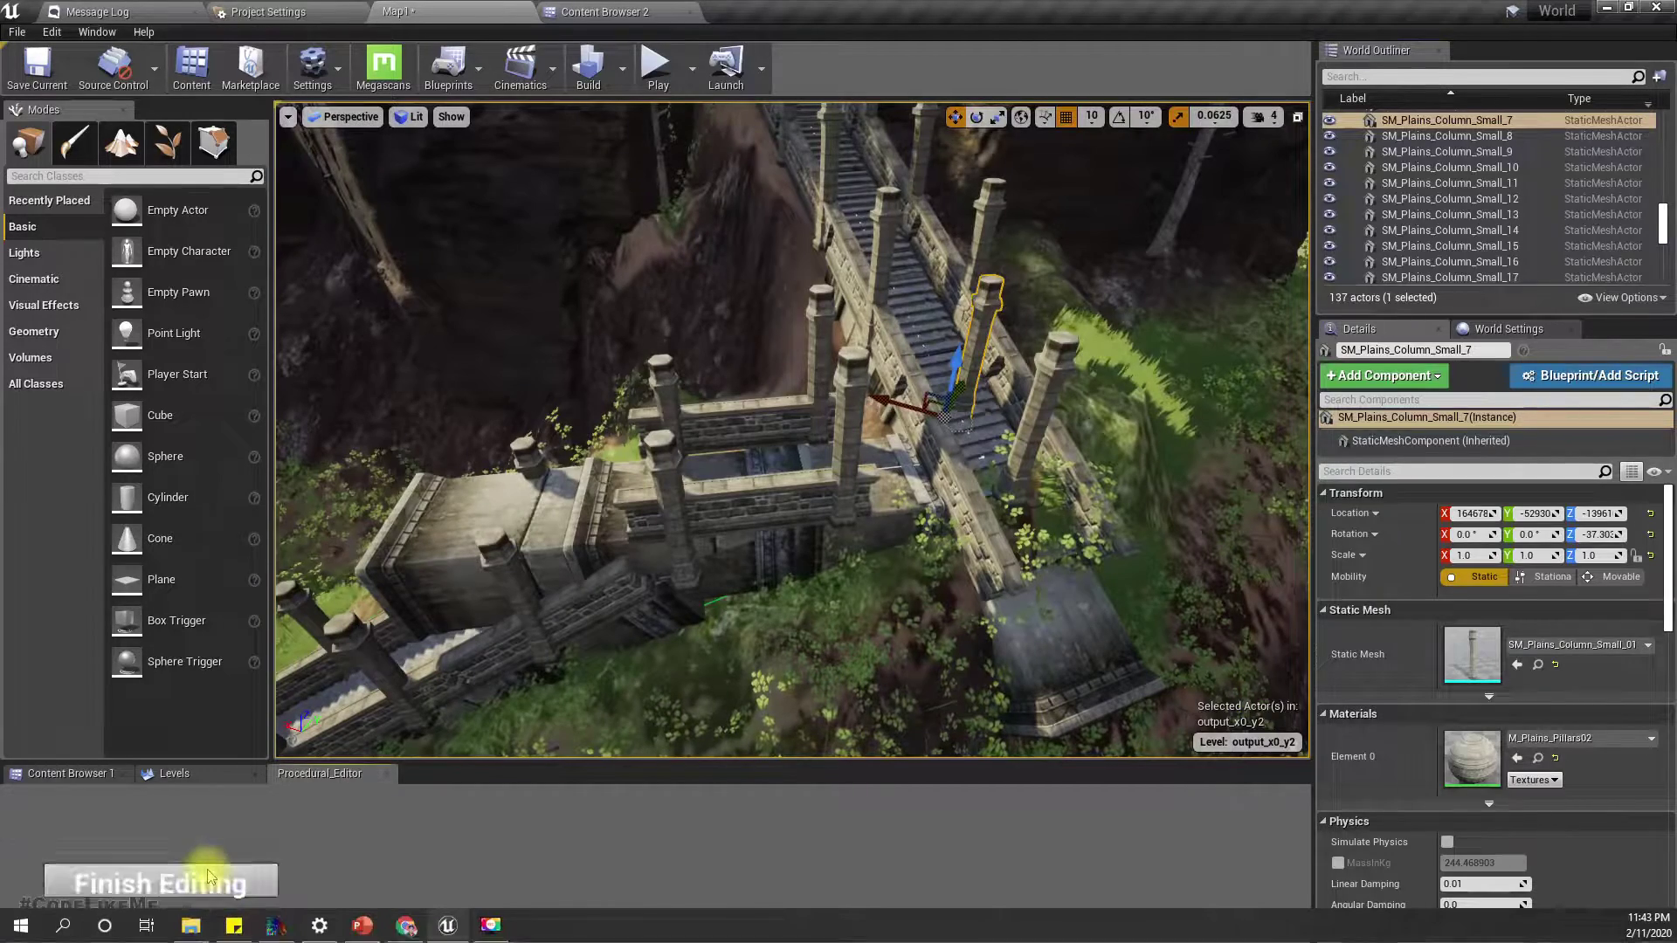
left_click(209, 884)
scroll(1492, 197, "up", 10)
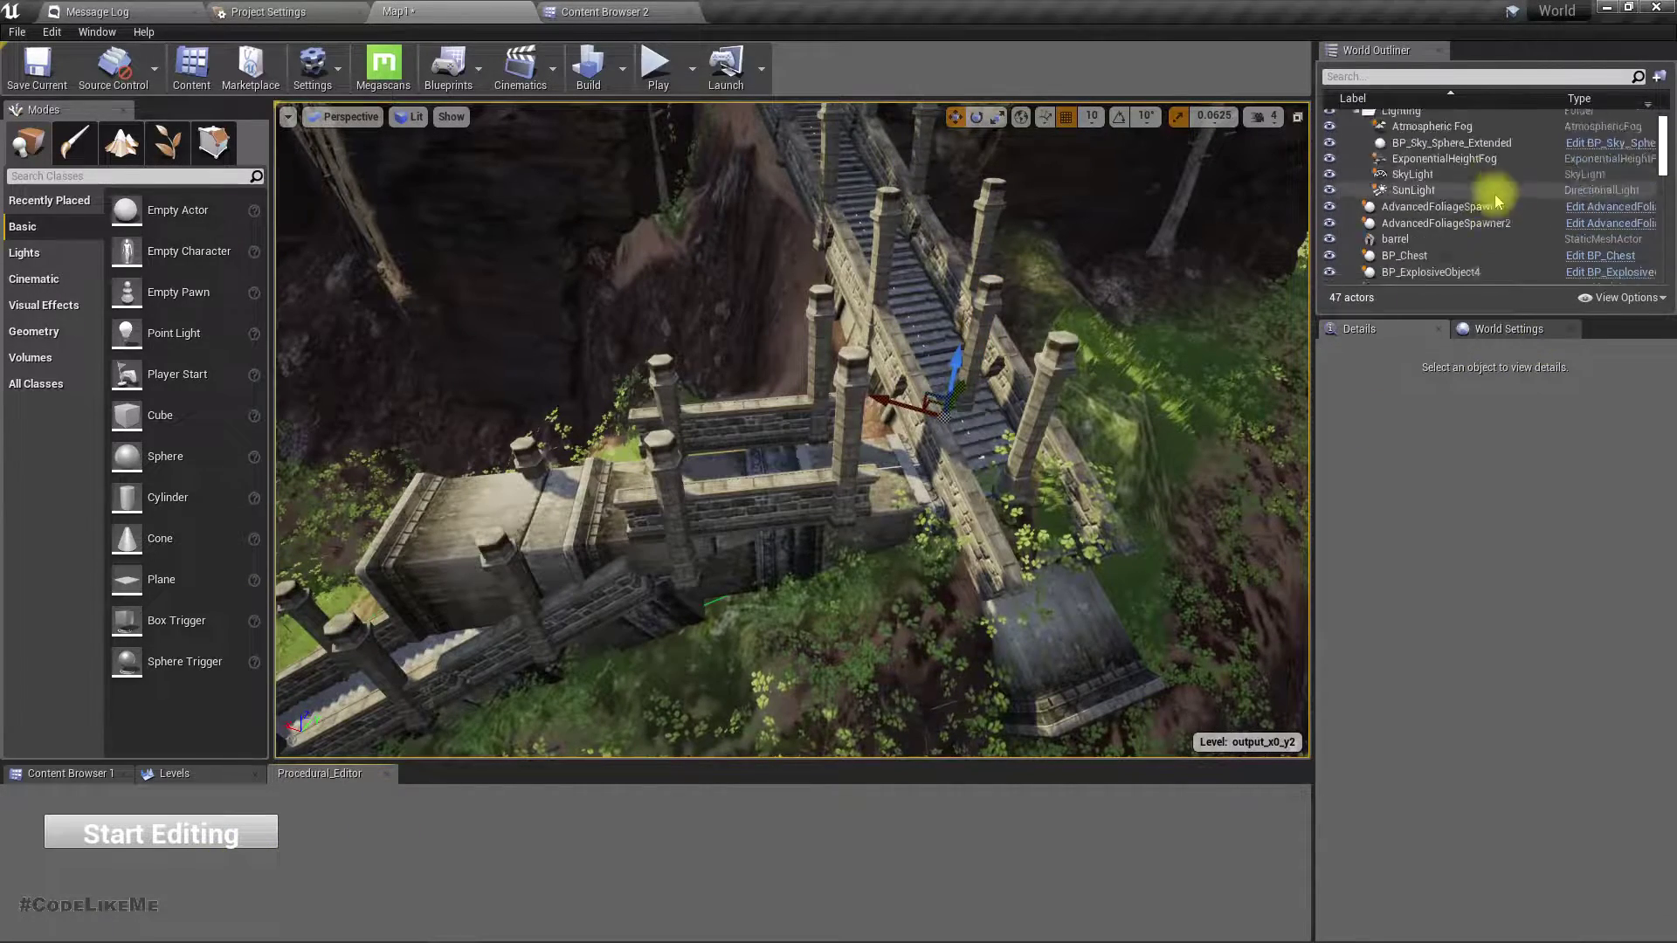
scroll(1495, 203, "down", 10)
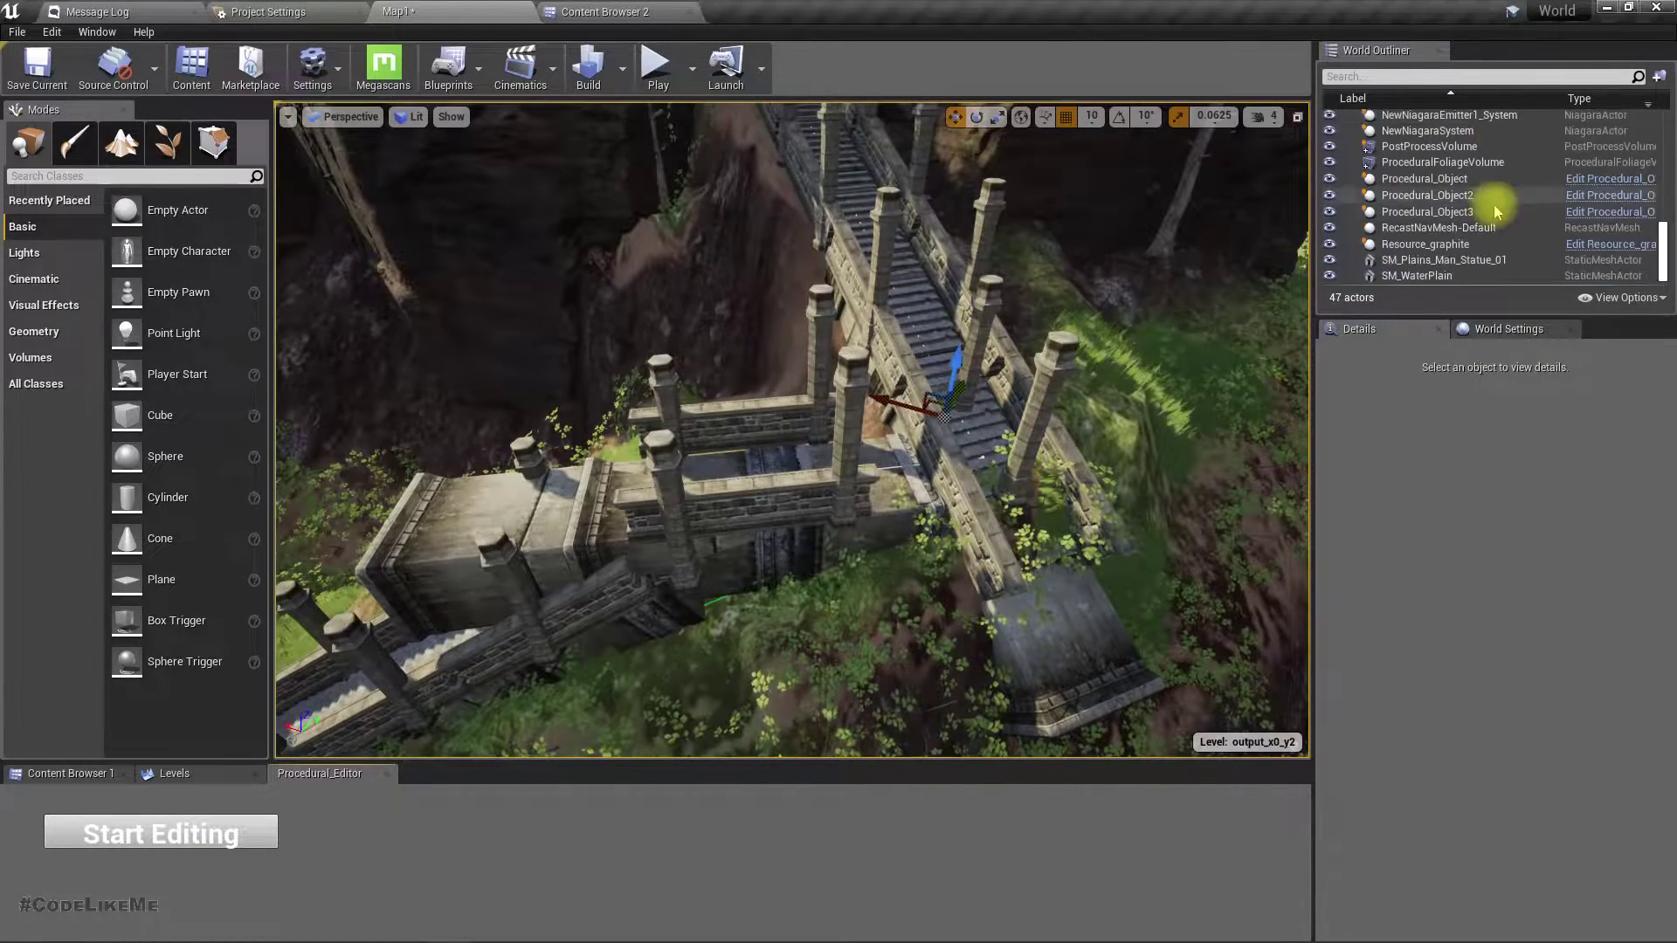
left_click(541, 534)
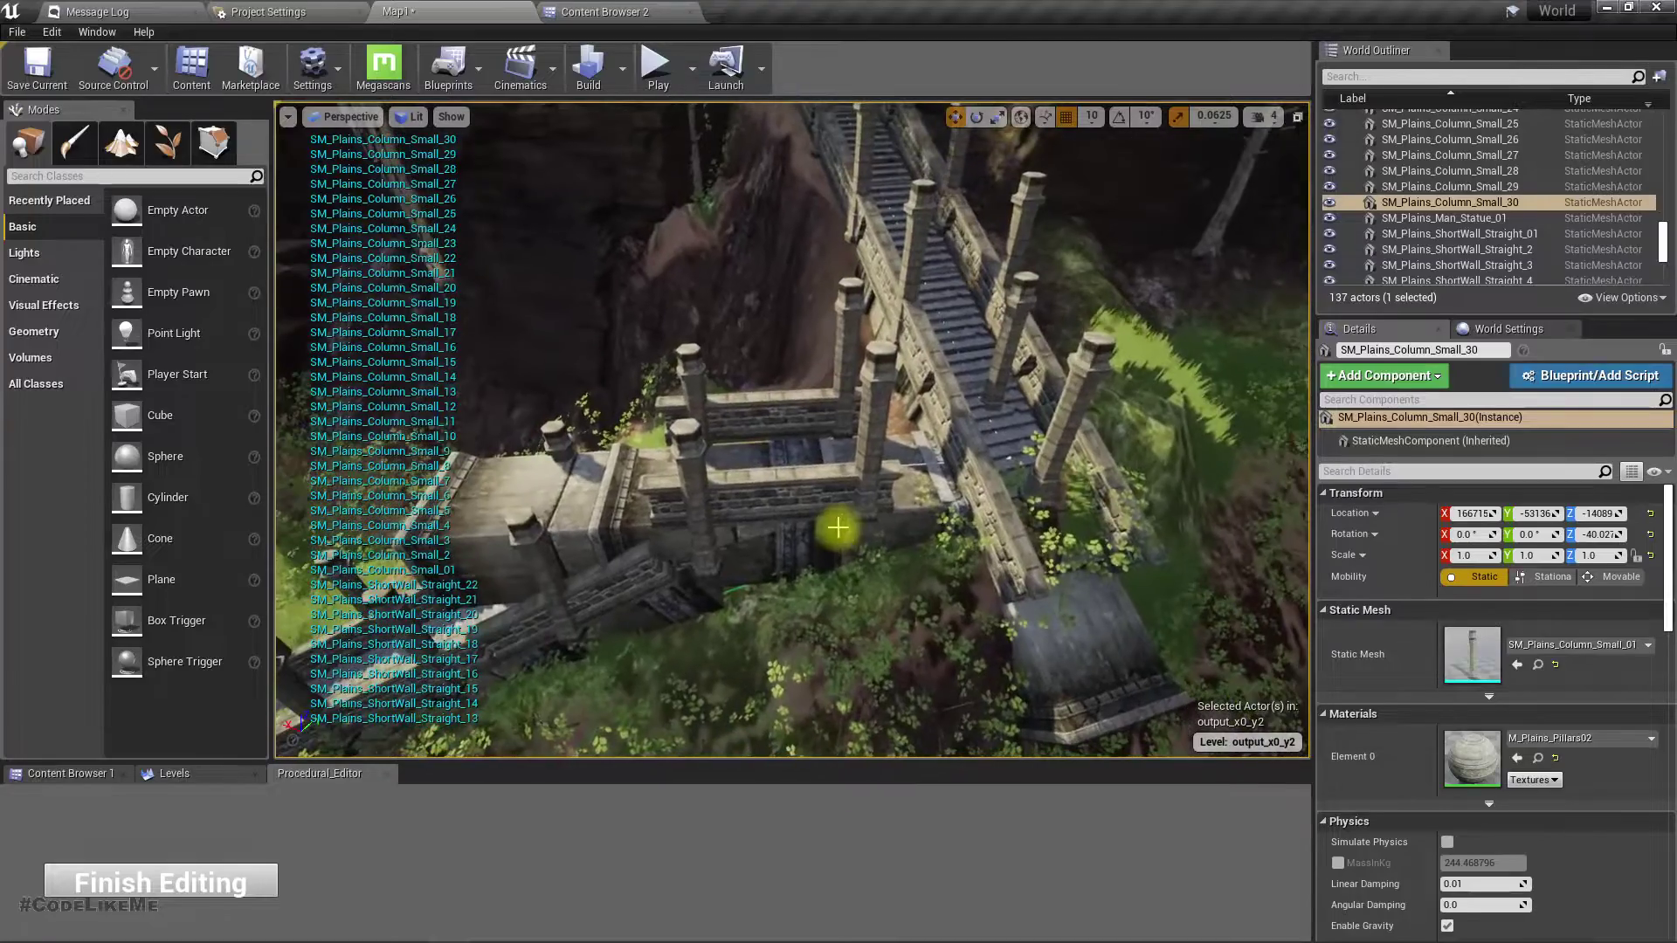
In full-screen view, delete the large floor slab that covers the upper end of the lower flight
key("F11")
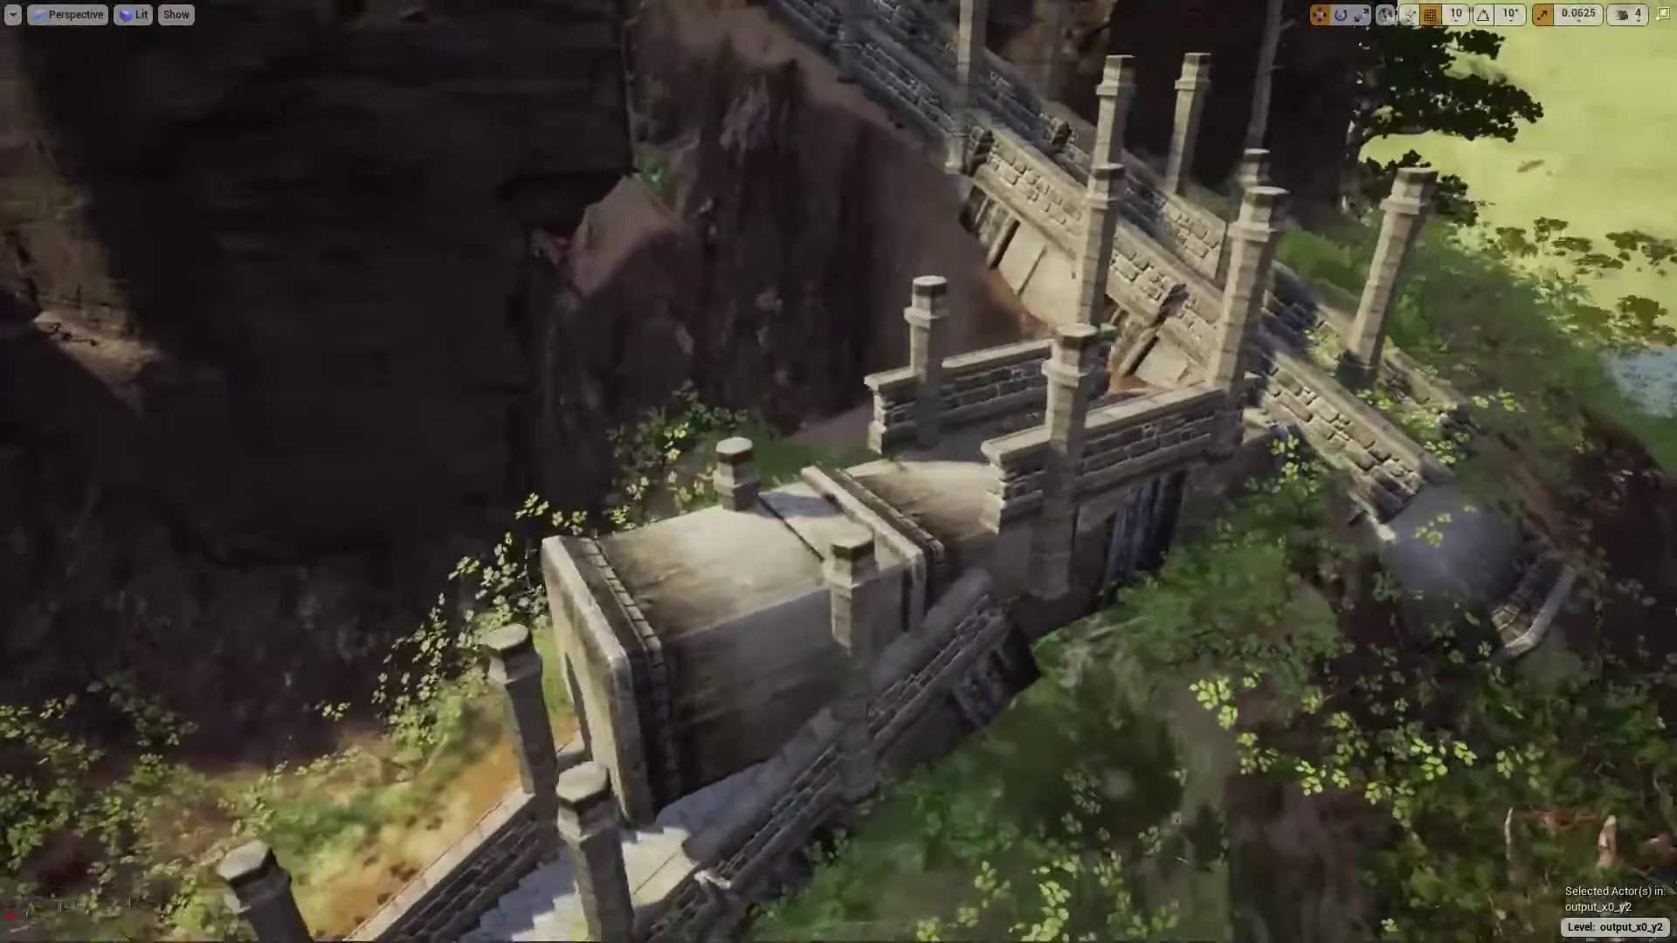
right_click_drag(830, 490, 831, 506)
left_click(925, 647)
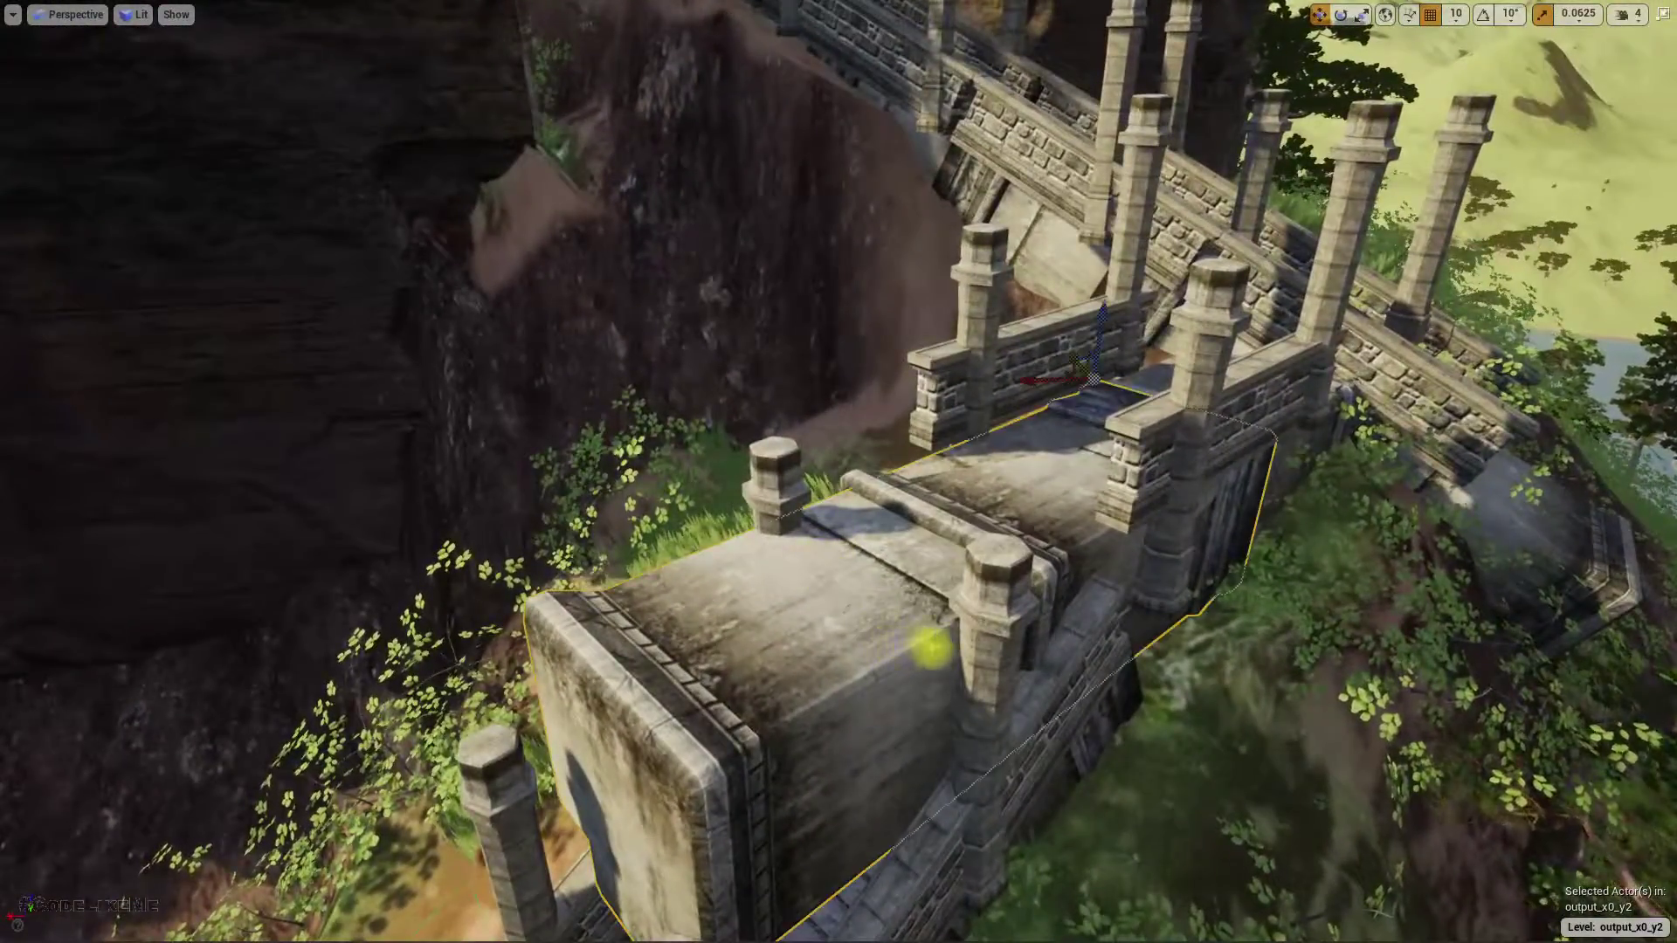
right_click_drag(932, 648, 812, 625)
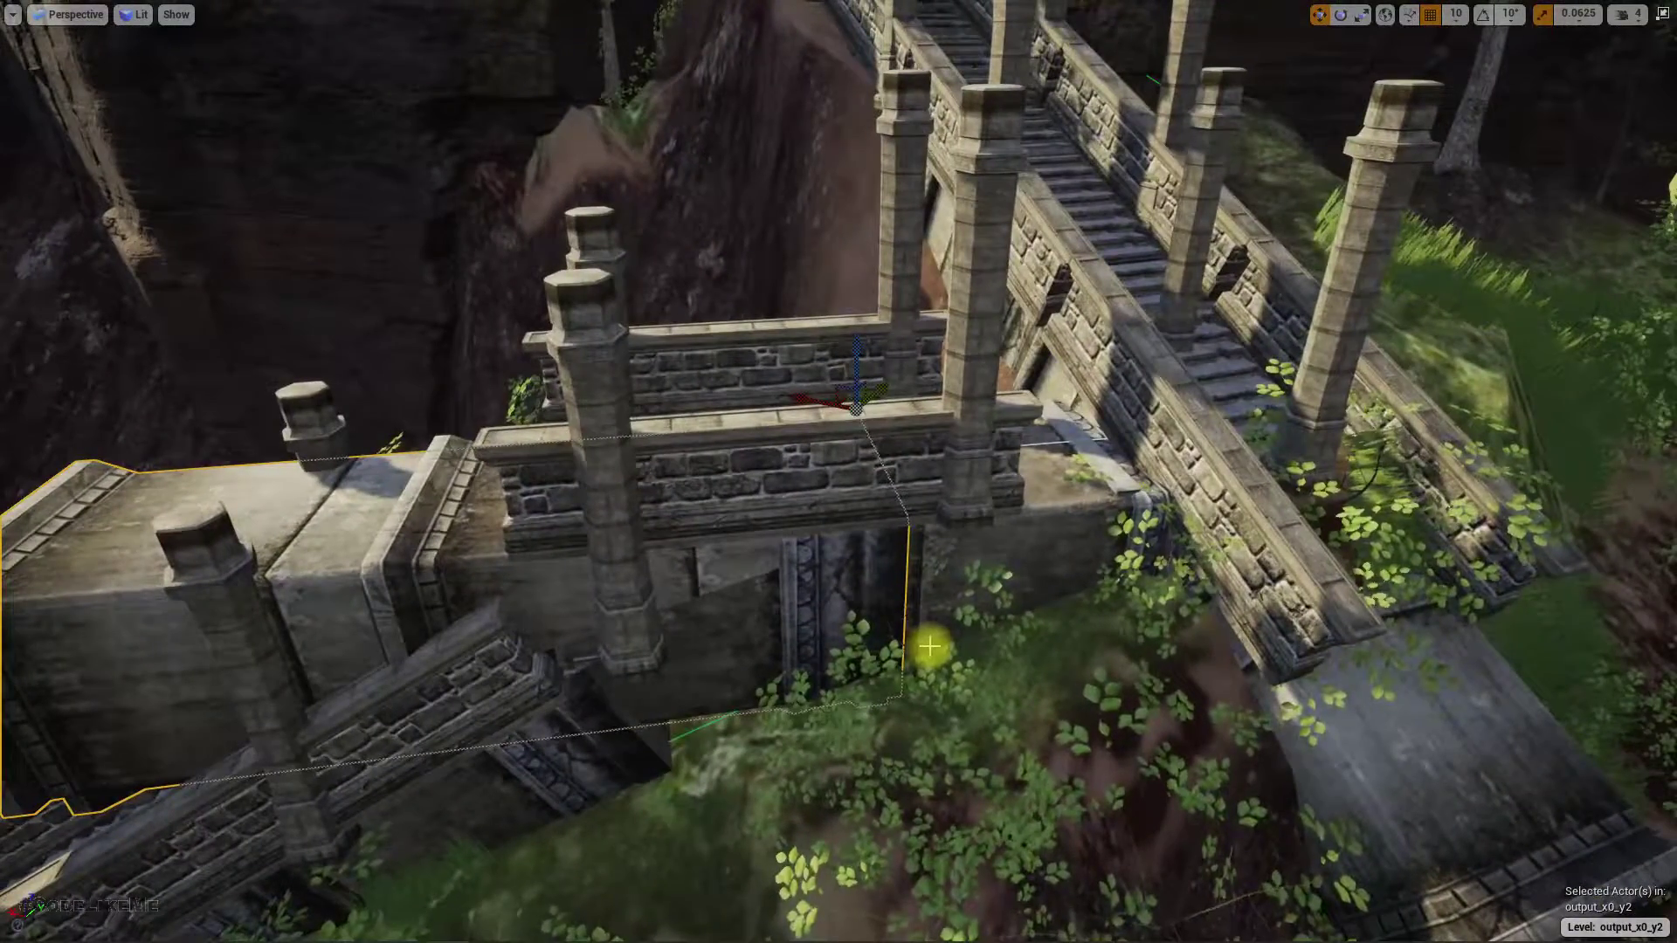
left_click(1081, 533)
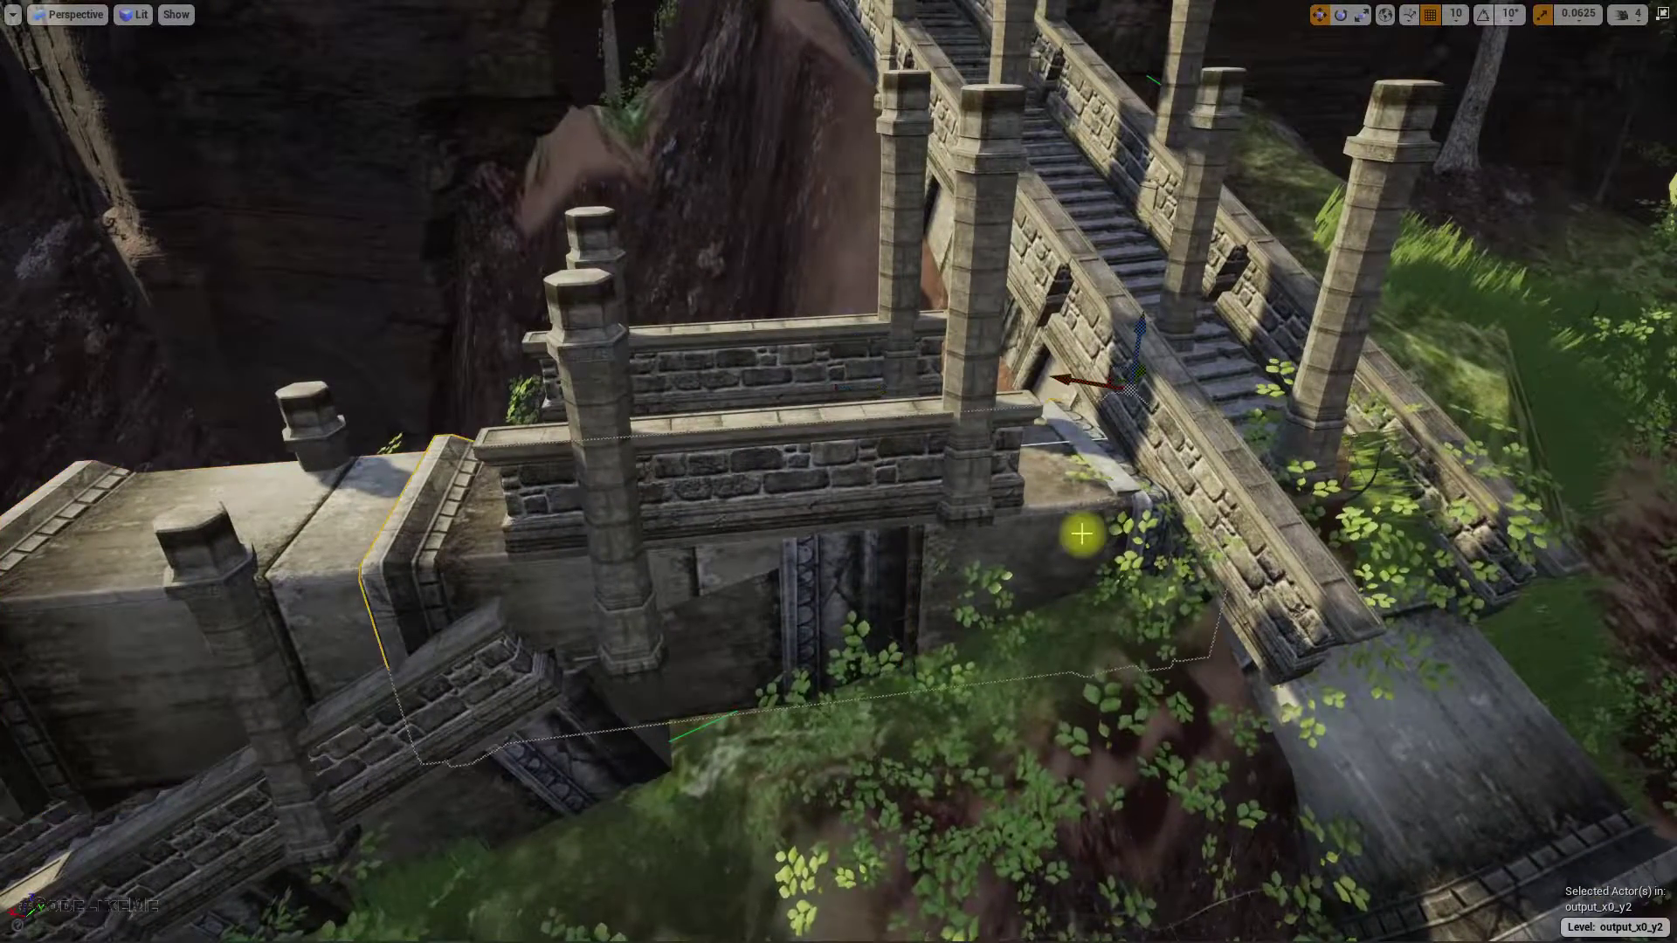
left_click(322, 522)
key("Delete")
Select the landing's remaining floor slab and slide it along its local axis towards the upper flight, clearing the lower stairs
right_click_drag(323, 522, 787, 603)
left_click(763, 597)
right_click_drag(888, 344, 733, 541)
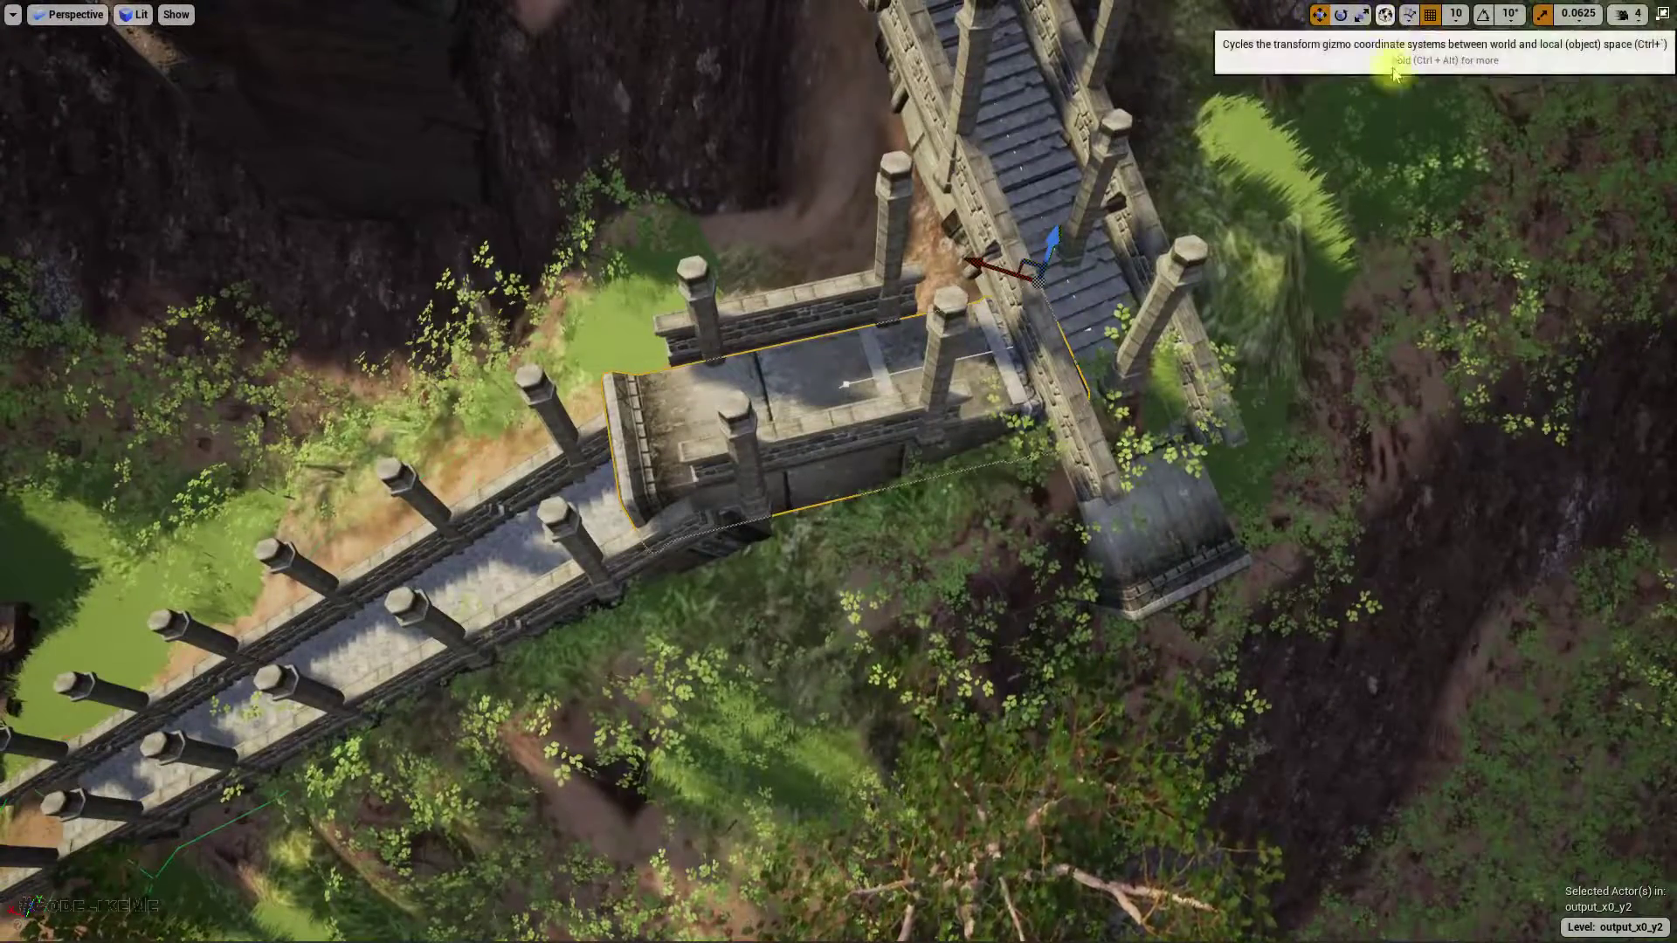
left_click_drag(974, 298, 1009, 285)
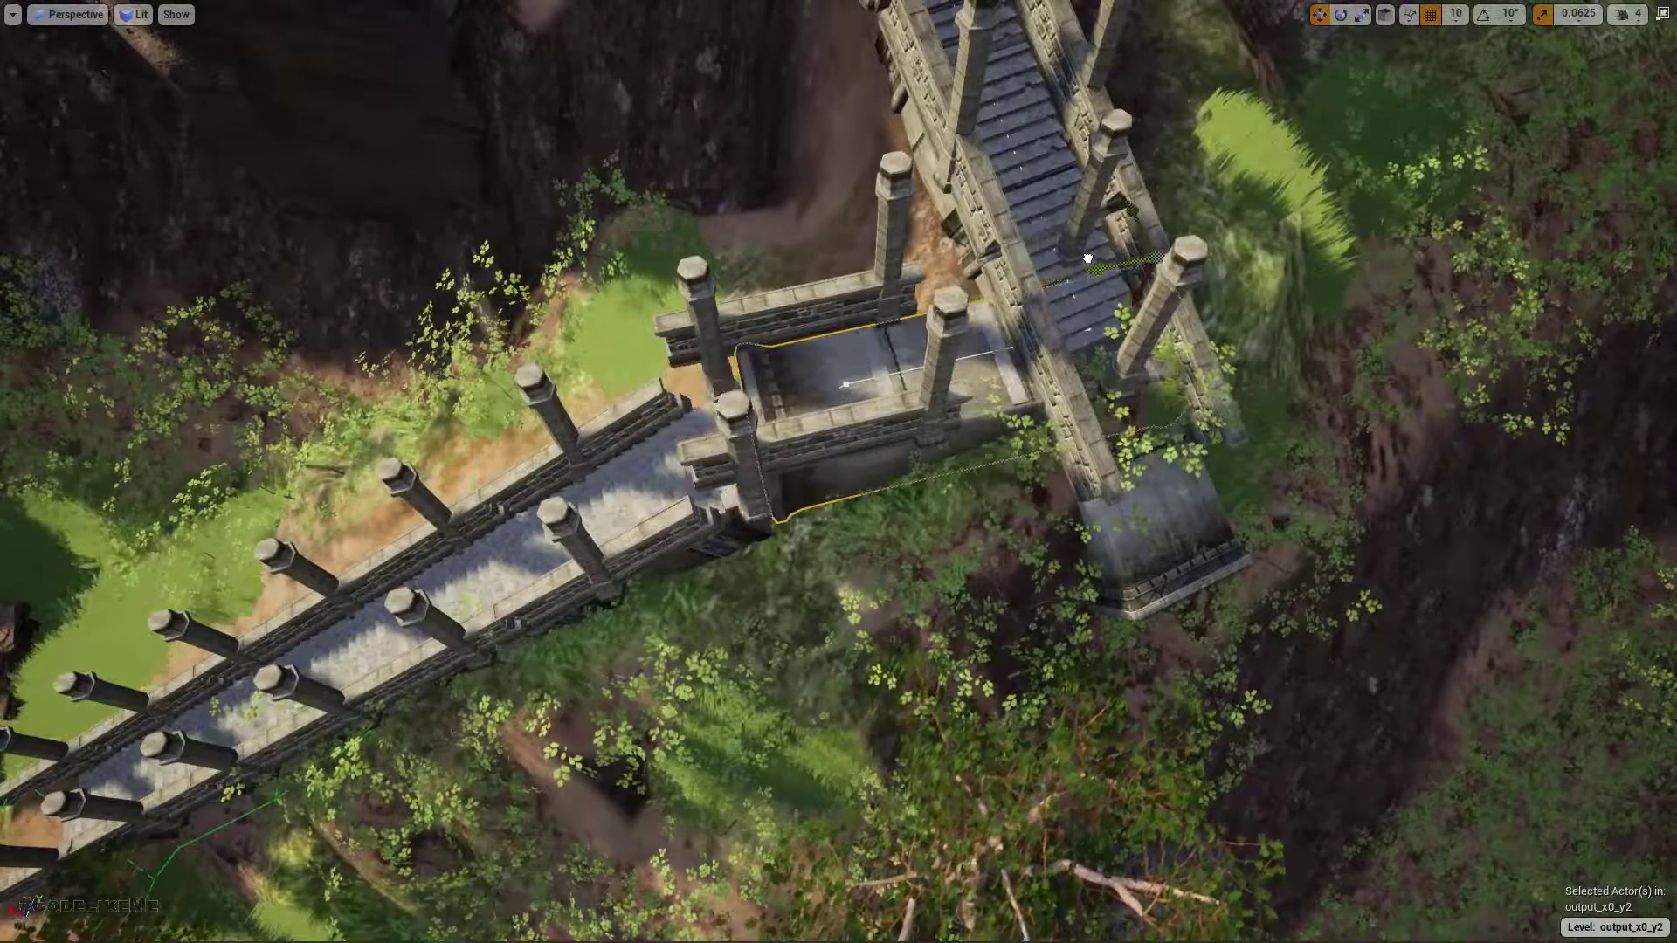
right_click_drag(1074, 264, 1170, 61)
Rotate the exposed floor slab beyond the foot of the upper flight, and remove it
right_click_drag(1074, 122, 1030, 223)
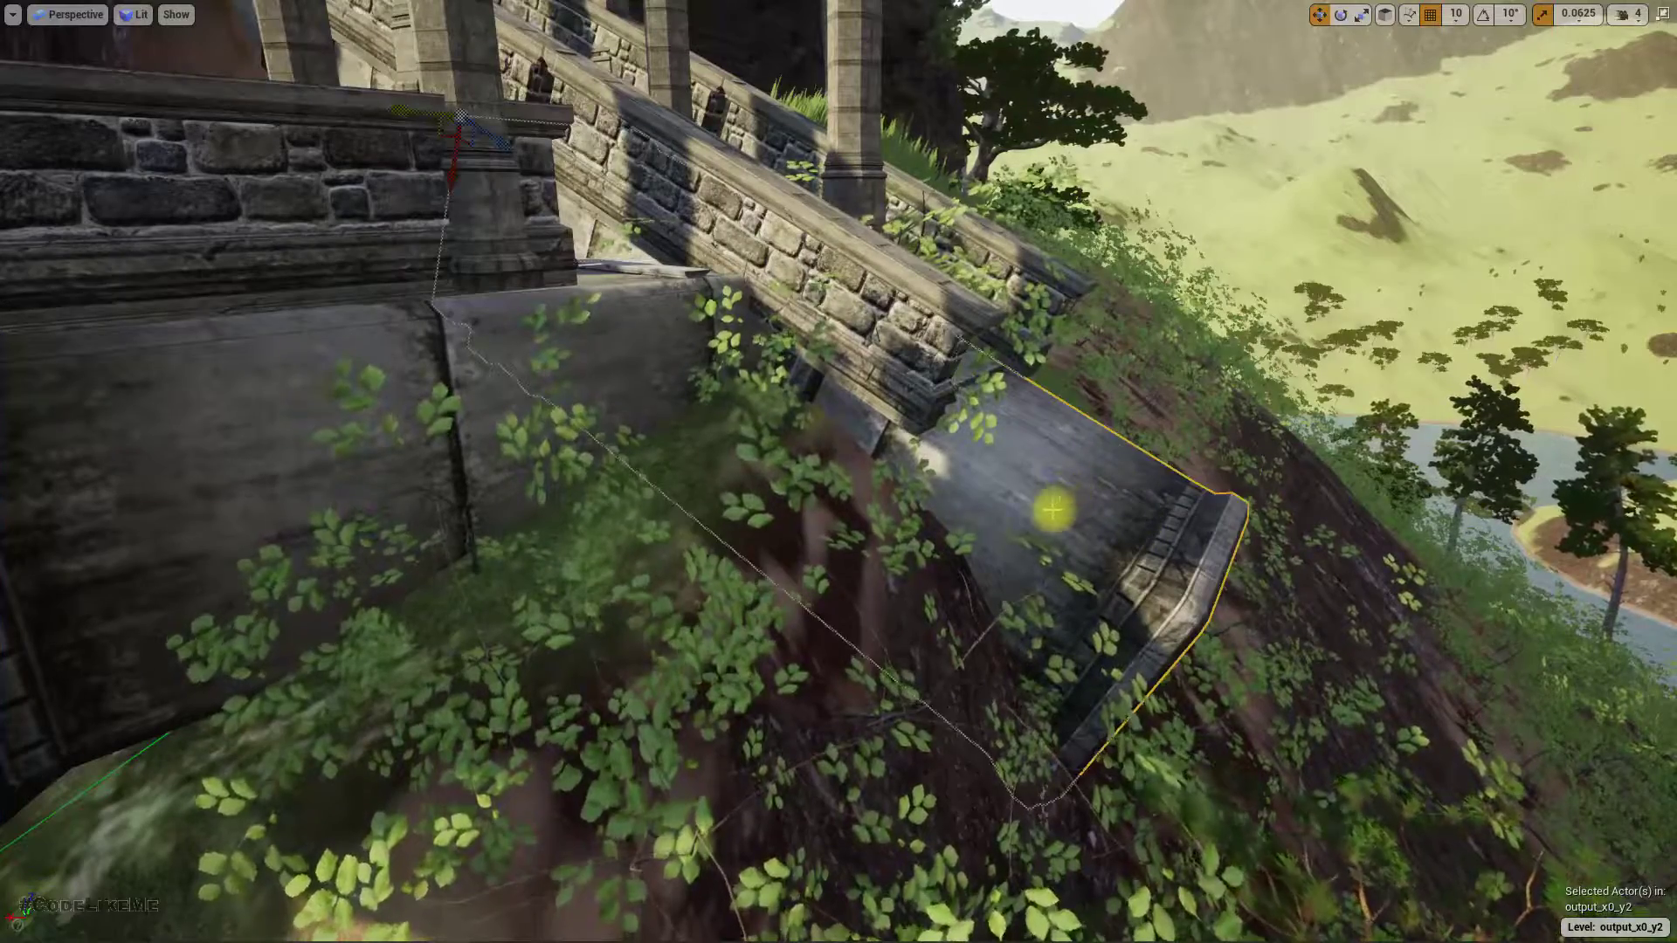
key("e")
left_click_drag(519, 111, 450, 214)
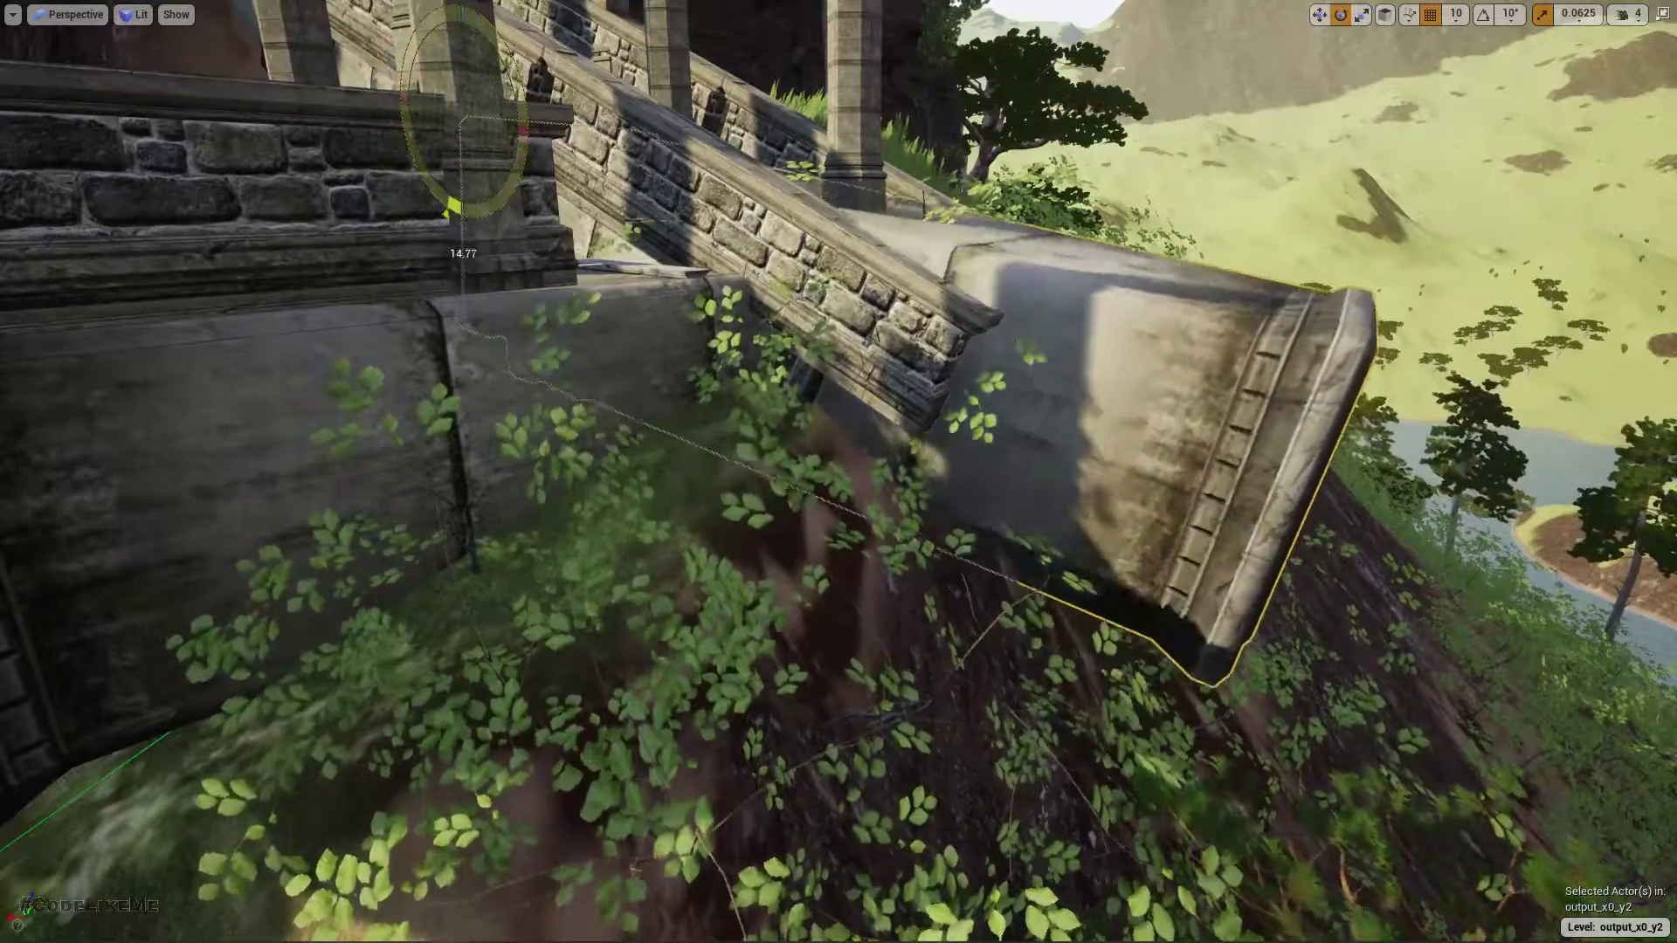
right_click_drag(838, 472, 436, 472)
right_click_drag(769, 188, 782, 267)
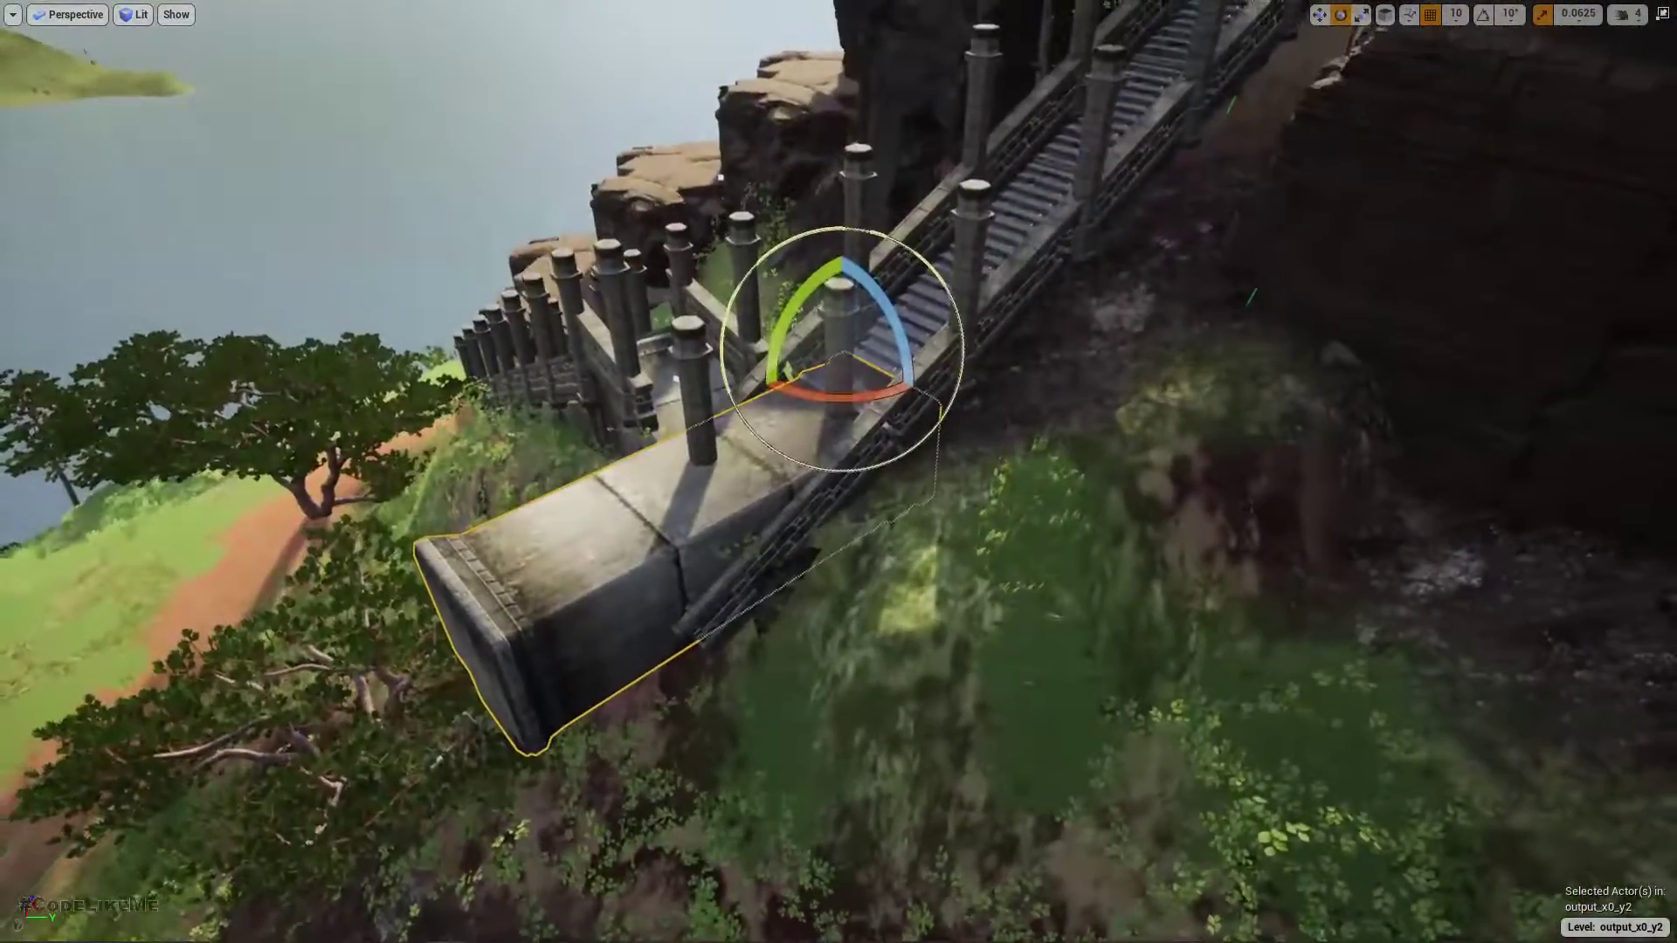
right_click_drag(706, 430, 752, 527)
key("w")
Rotate the inner short wall at the foot of the upper flight about 100° to follow the landing, and level its slope
left_click(764, 506)
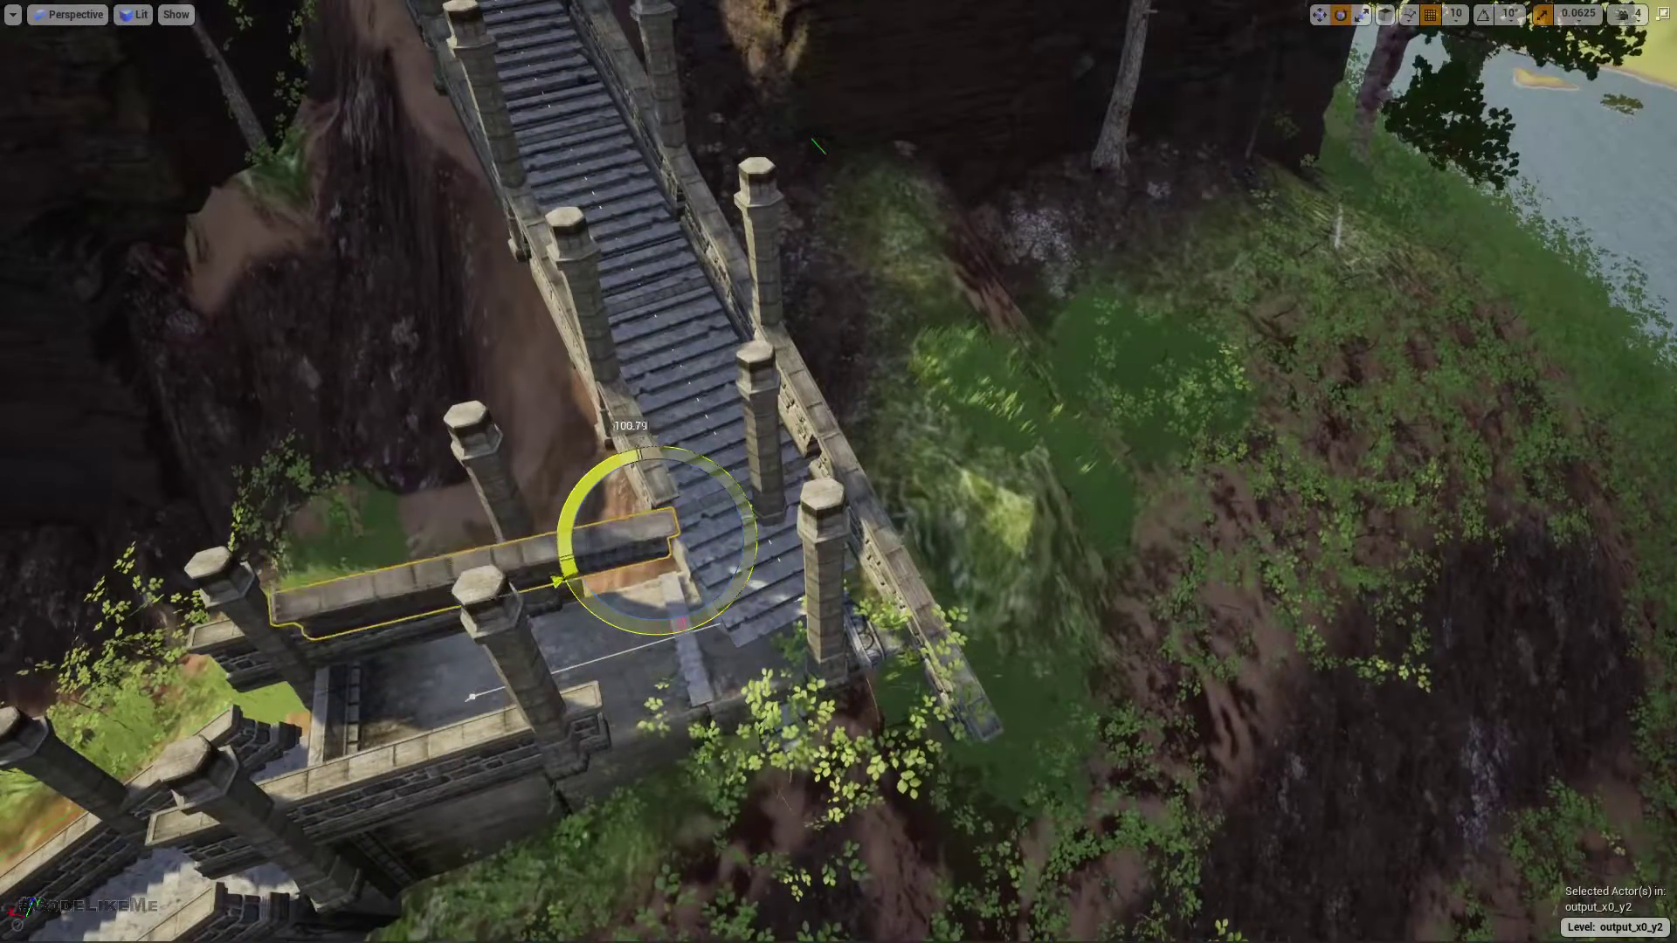
right_click_drag(760, 625, 807, 538)
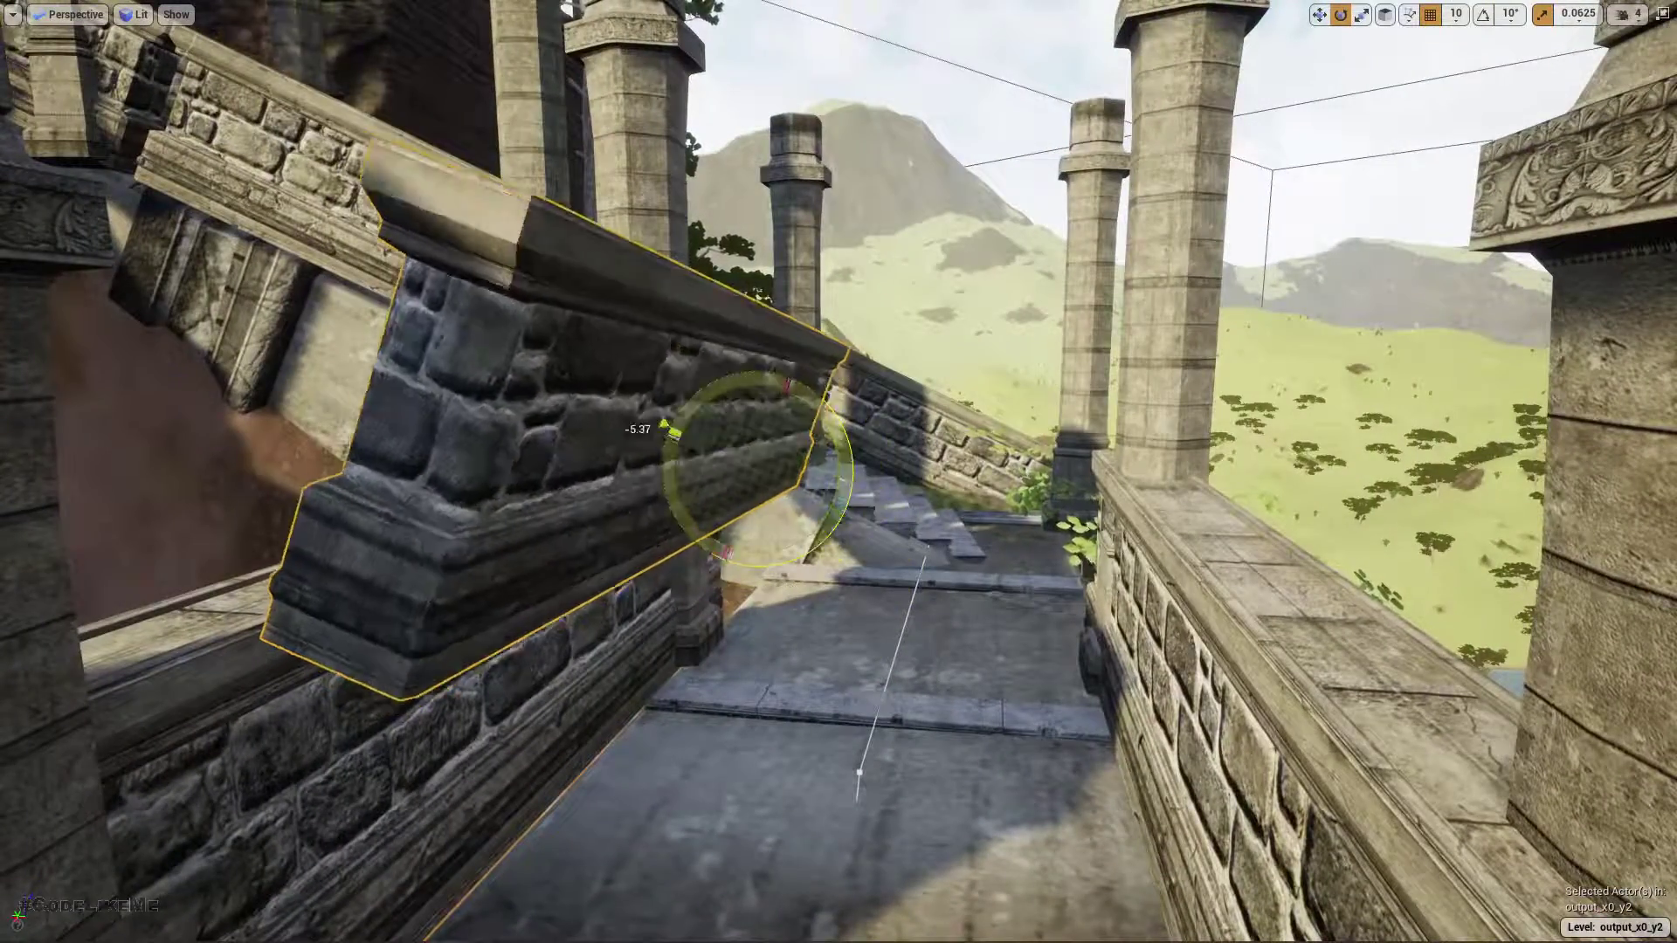
left_click_drag(670, 441, 669, 447)
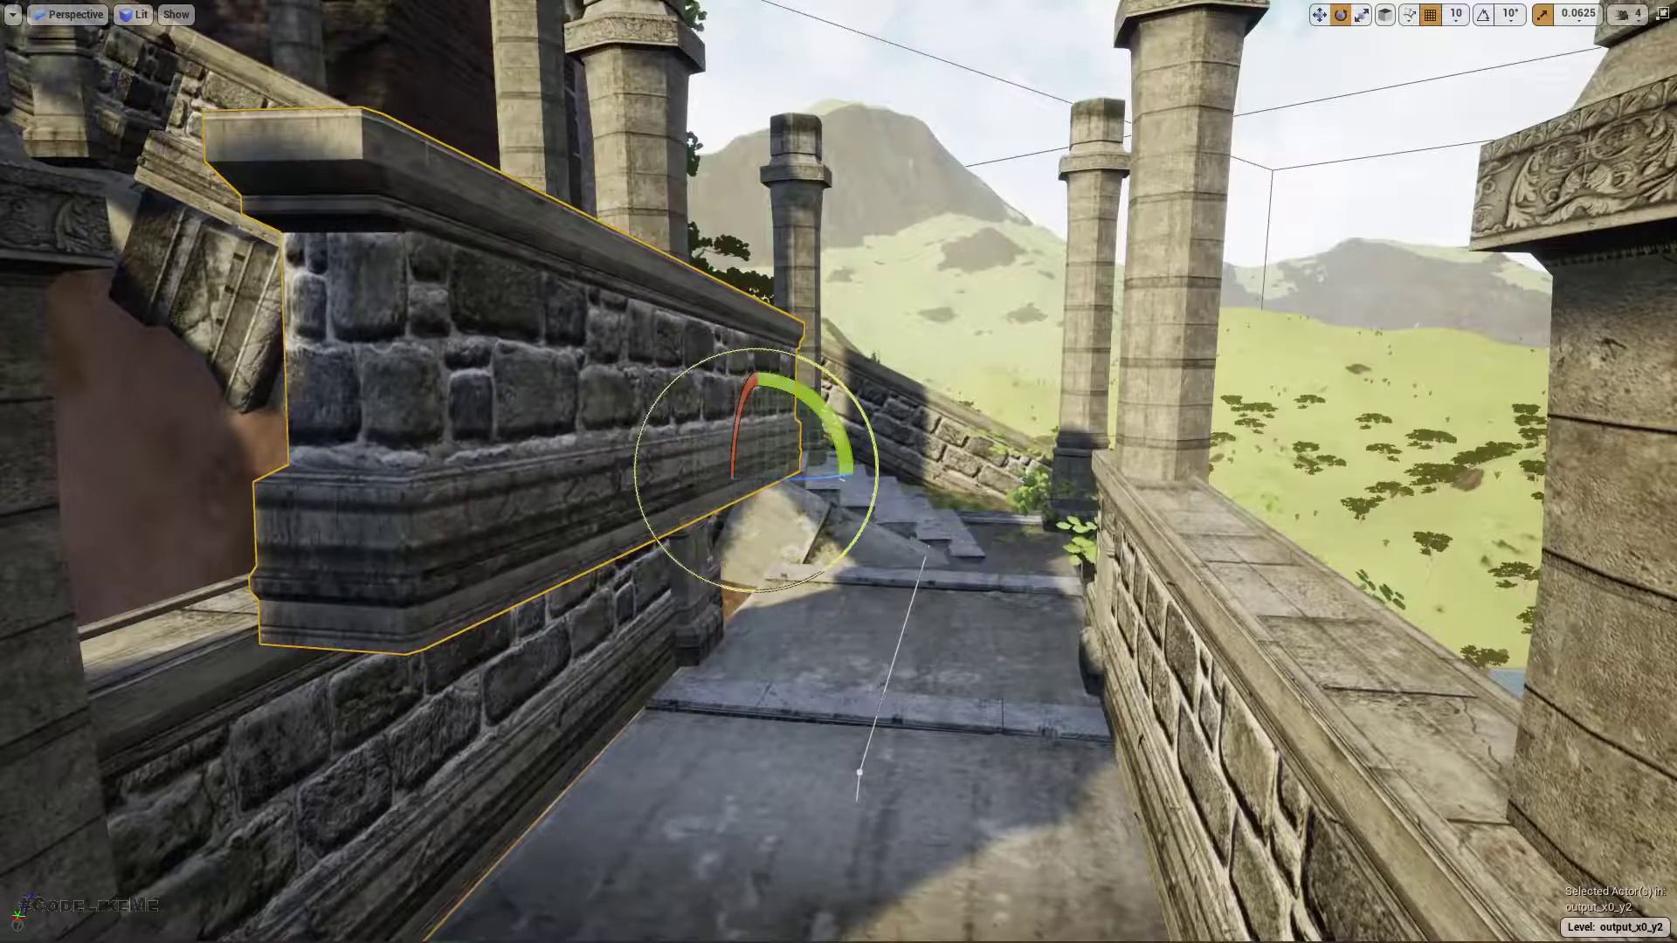
Lower the rotated short wall and position it along the cliff-side edge of the landing, meeting the upper stairs
right_click_drag(842, 478, 751, 476)
key("w")
left_click_drag(893, 470, 887, 570)
right_click_drag(642, 461, 760, 290)
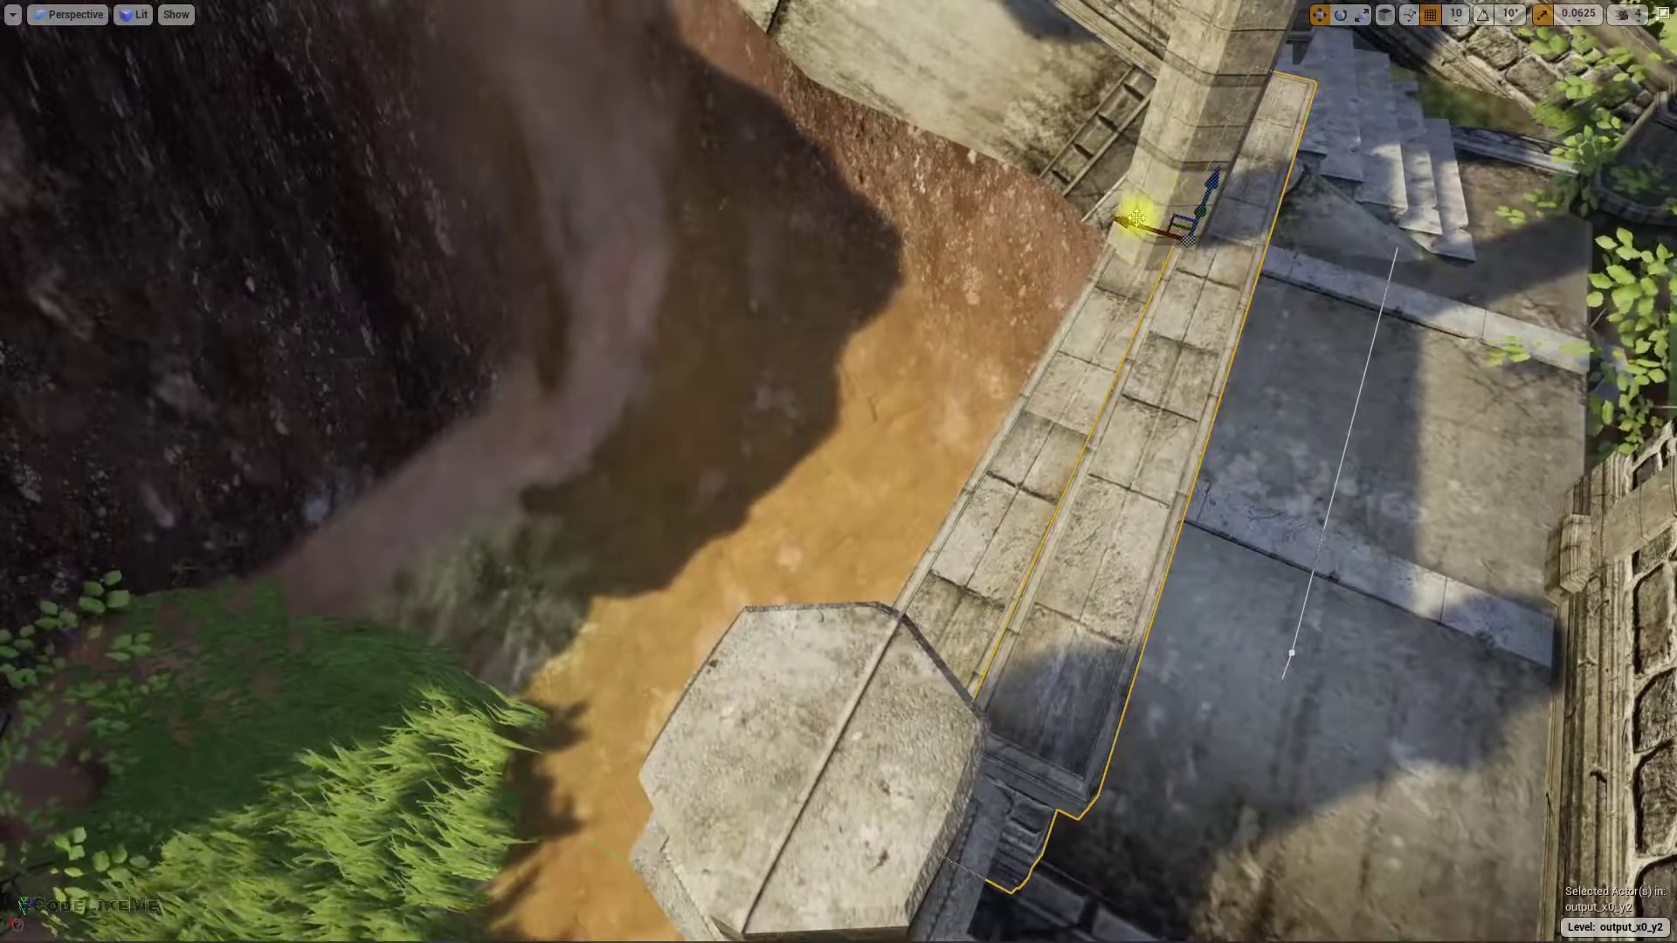
right_click_drag(1074, 227, 804, 44)
right_click_drag(1261, 486, 1392, 434)
left_click_drag(943, 477, 943, 482)
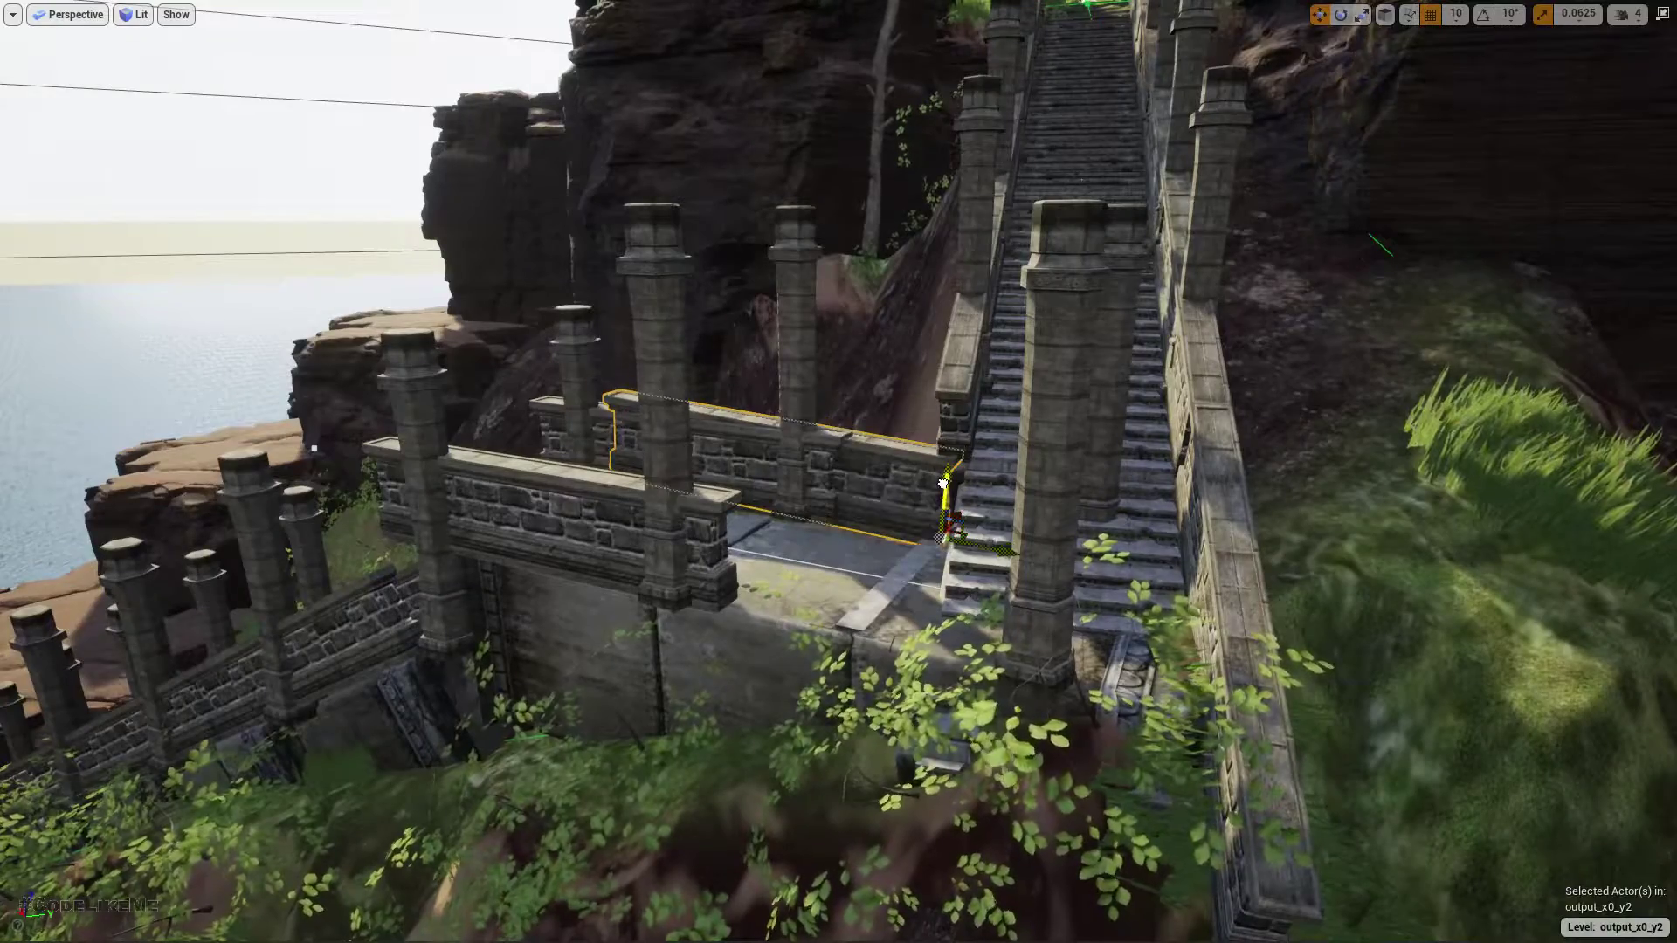
Select the outer short wall at the foot of the upper flight and rotate it to reduce its slope
right_click_drag(835, 524, 769, 476)
left_click(841, 624)
key("e")
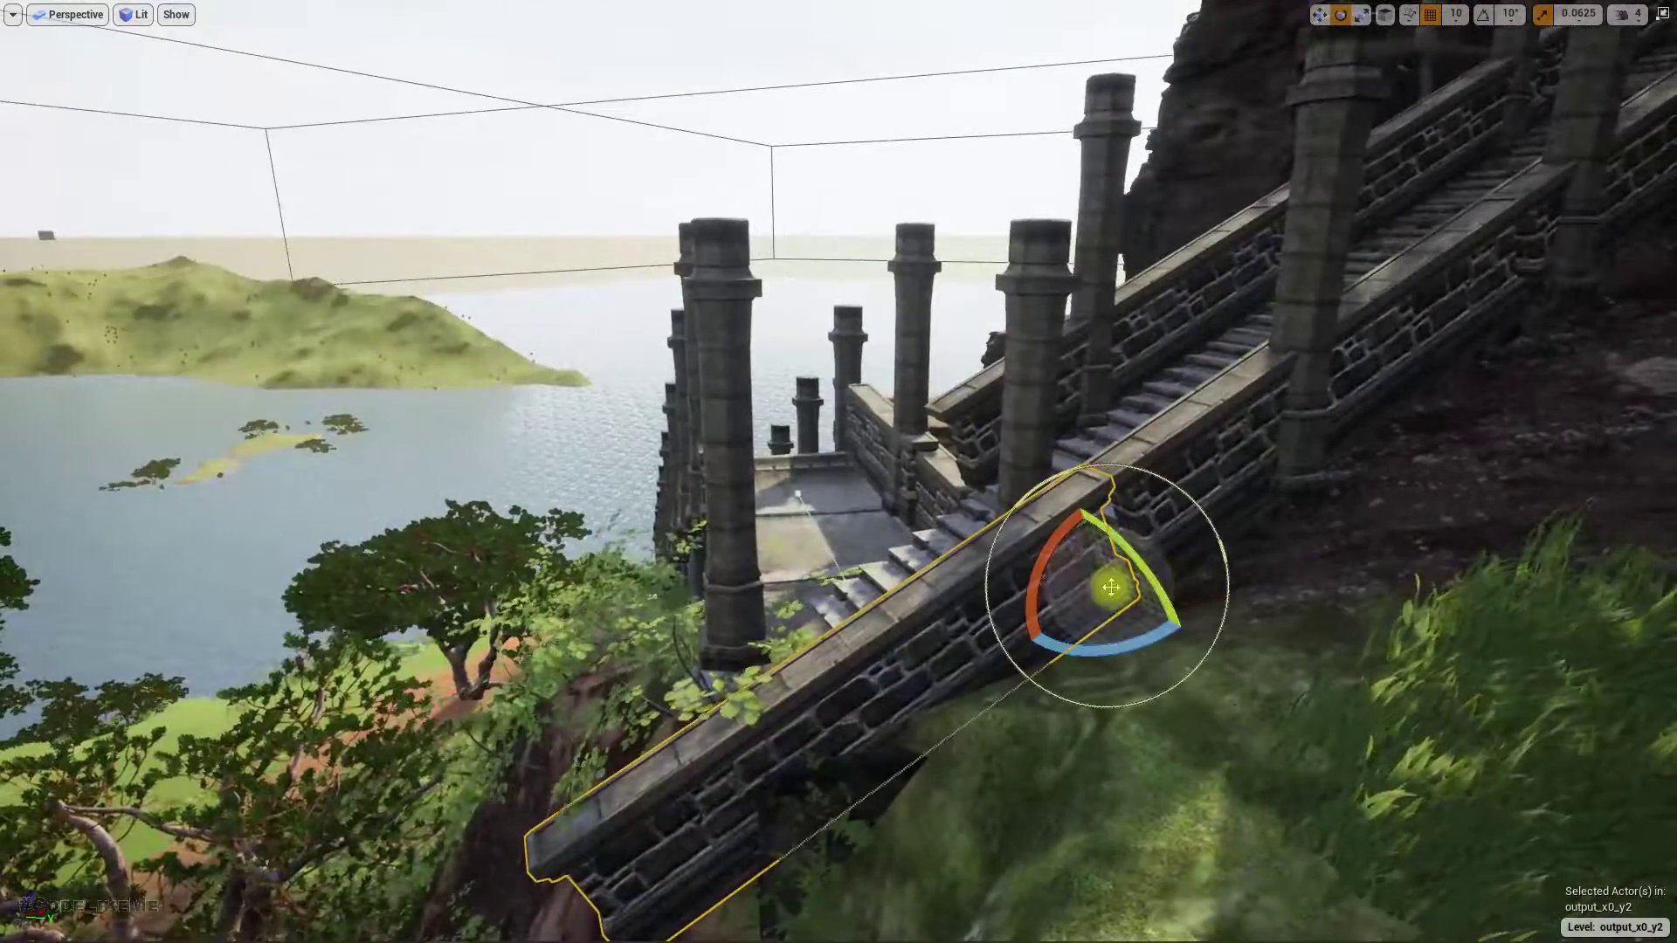
left_click_drag(1038, 601, 1037, 537)
mouse_move(1100, 594)
right_mouse_down()
mouse_move(1099, 649)
mouse_move(1098, 611)
right_mouse_up()
Leave full-screen view and set the X rotation of SM_Plains_ShortWall_Straight_16 to 0°
key("F11")
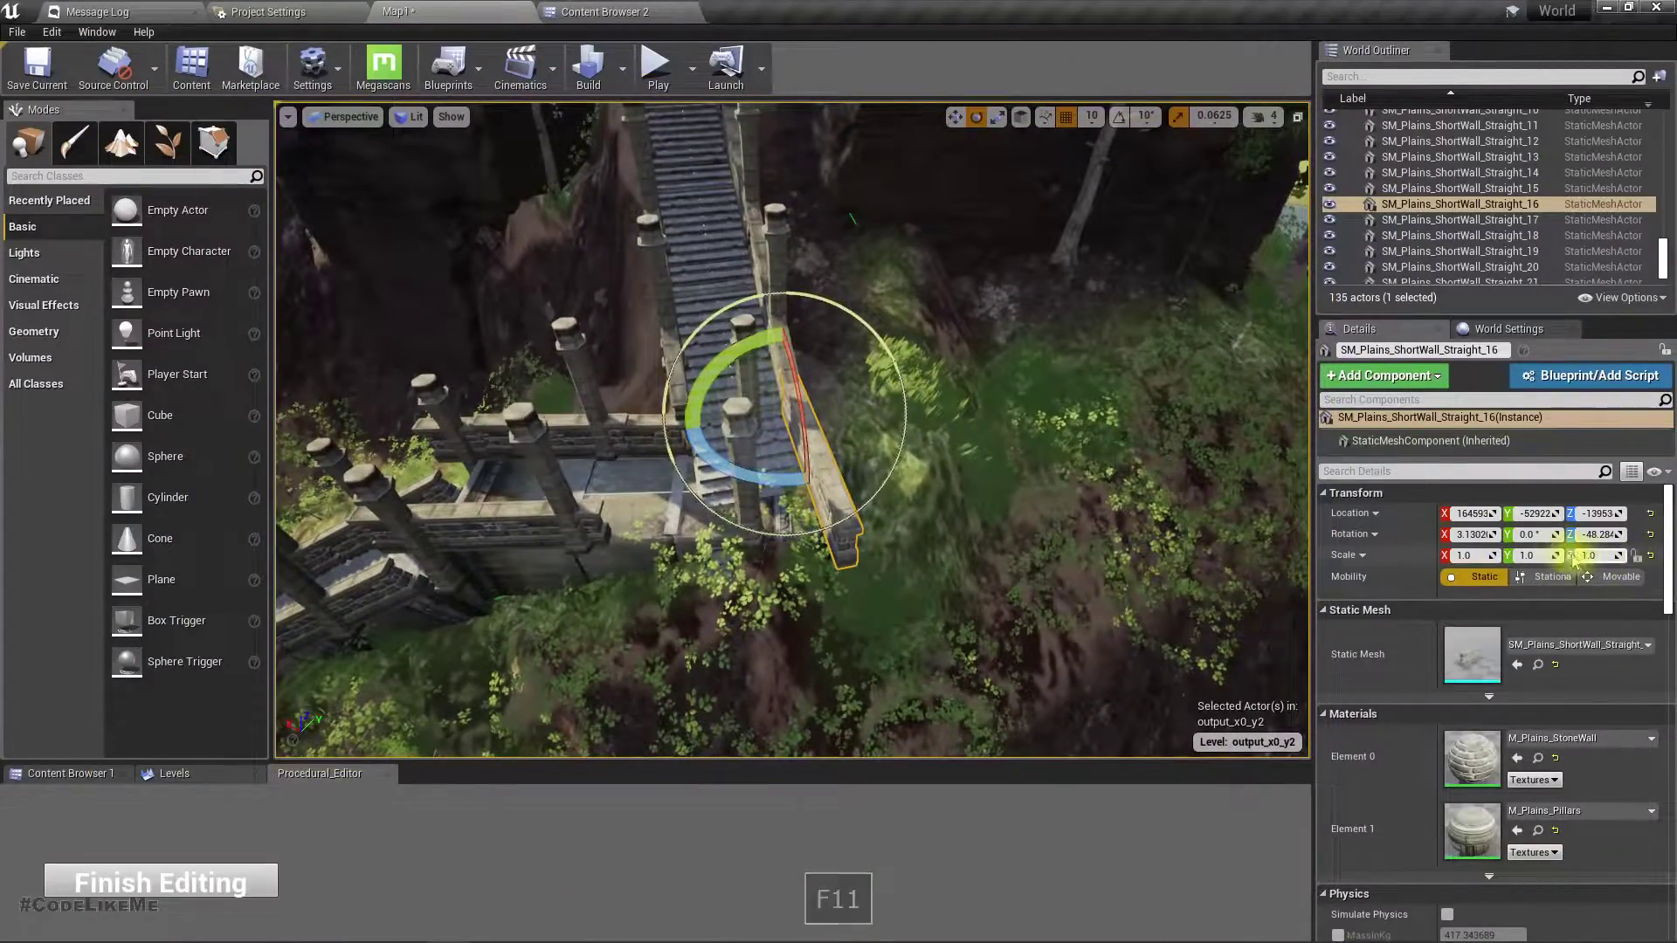
left_click(1479, 535)
type("0")
key("Return")
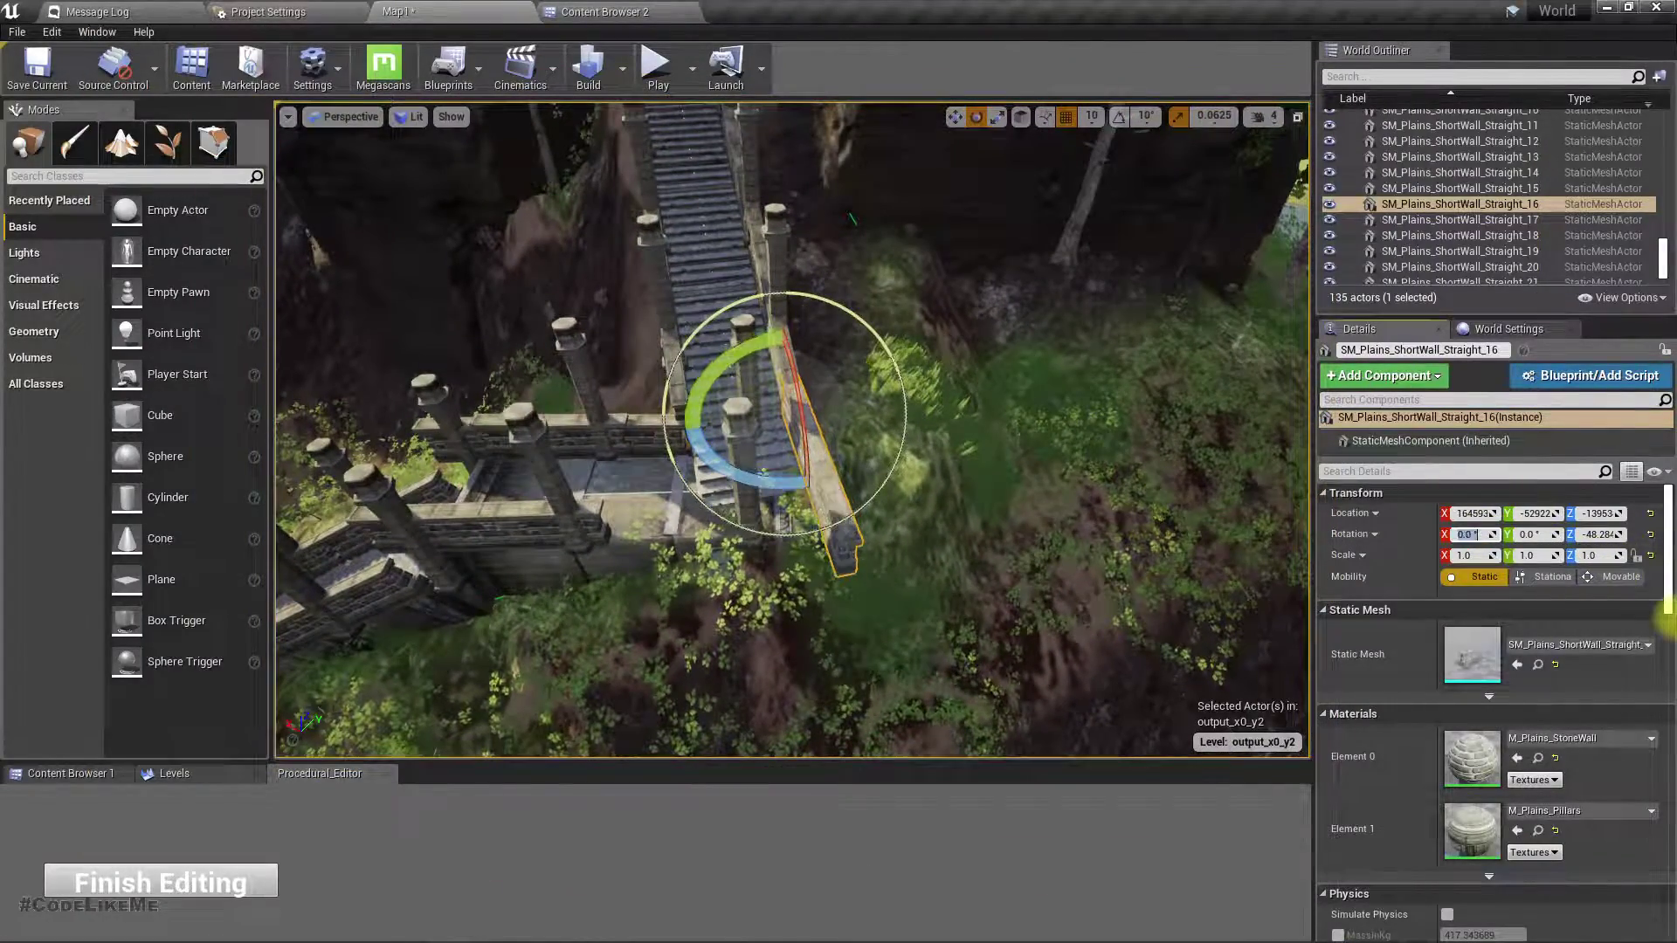
Set the rotation snap to 5° and rotate SM_Plains_ShortWall_Straight_16 horizontally by about 100° to run along the landing
left_click_drag(766, 481, 972, 544)
key("ctrl+z")
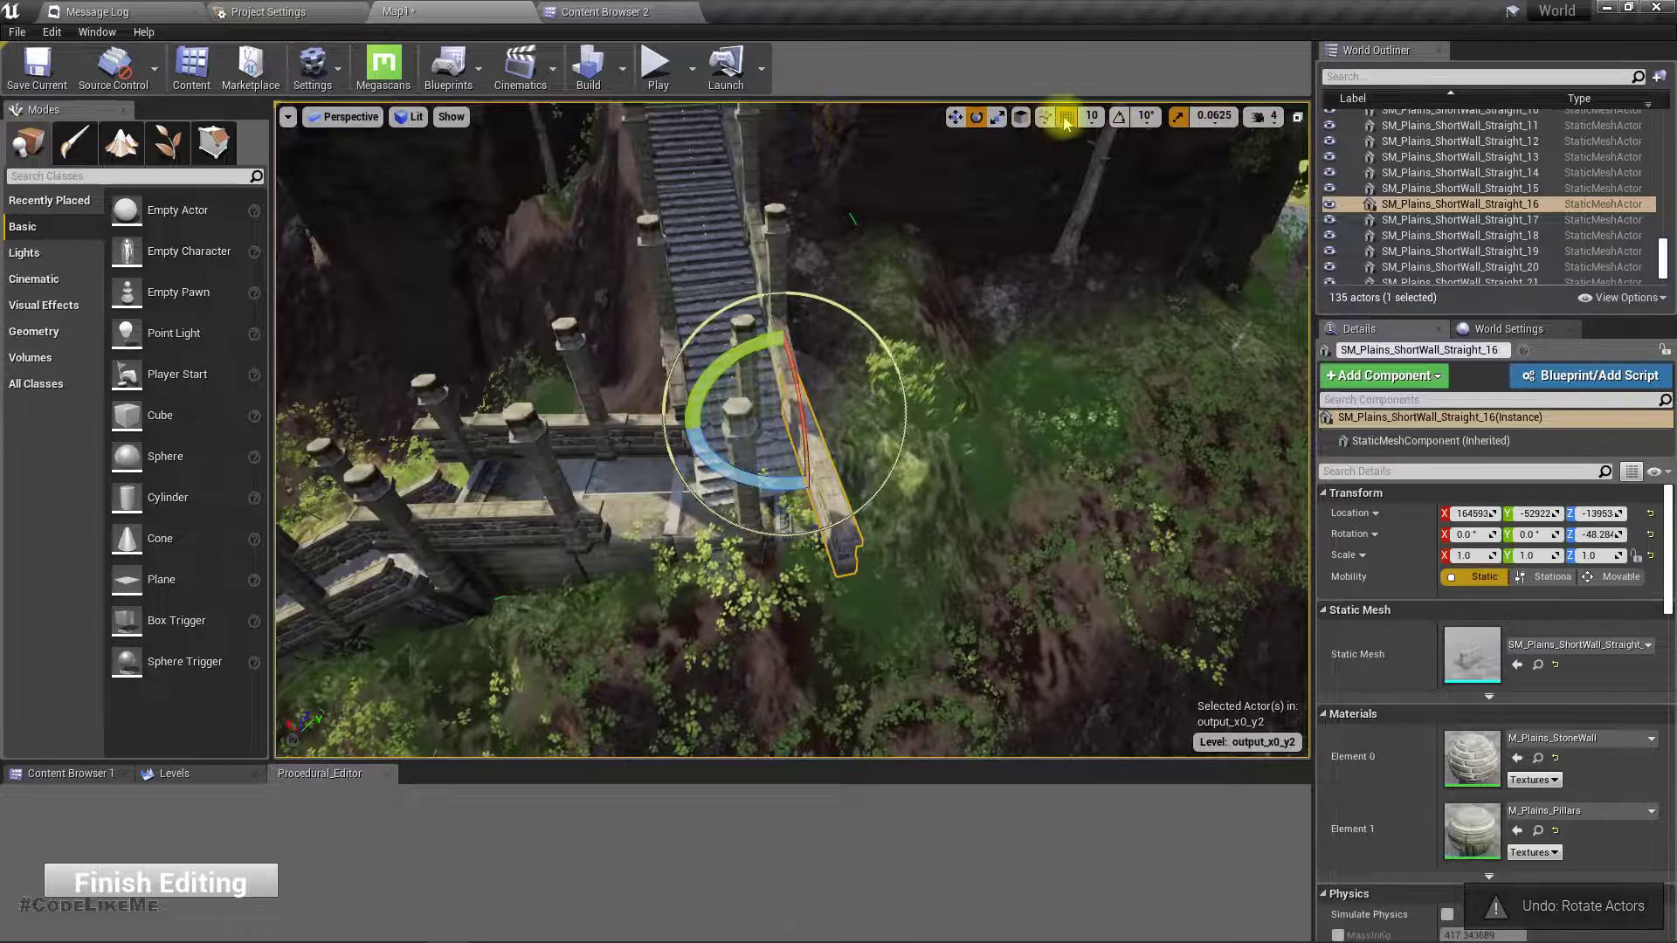
left_click(1147, 123)
left_click(1162, 158)
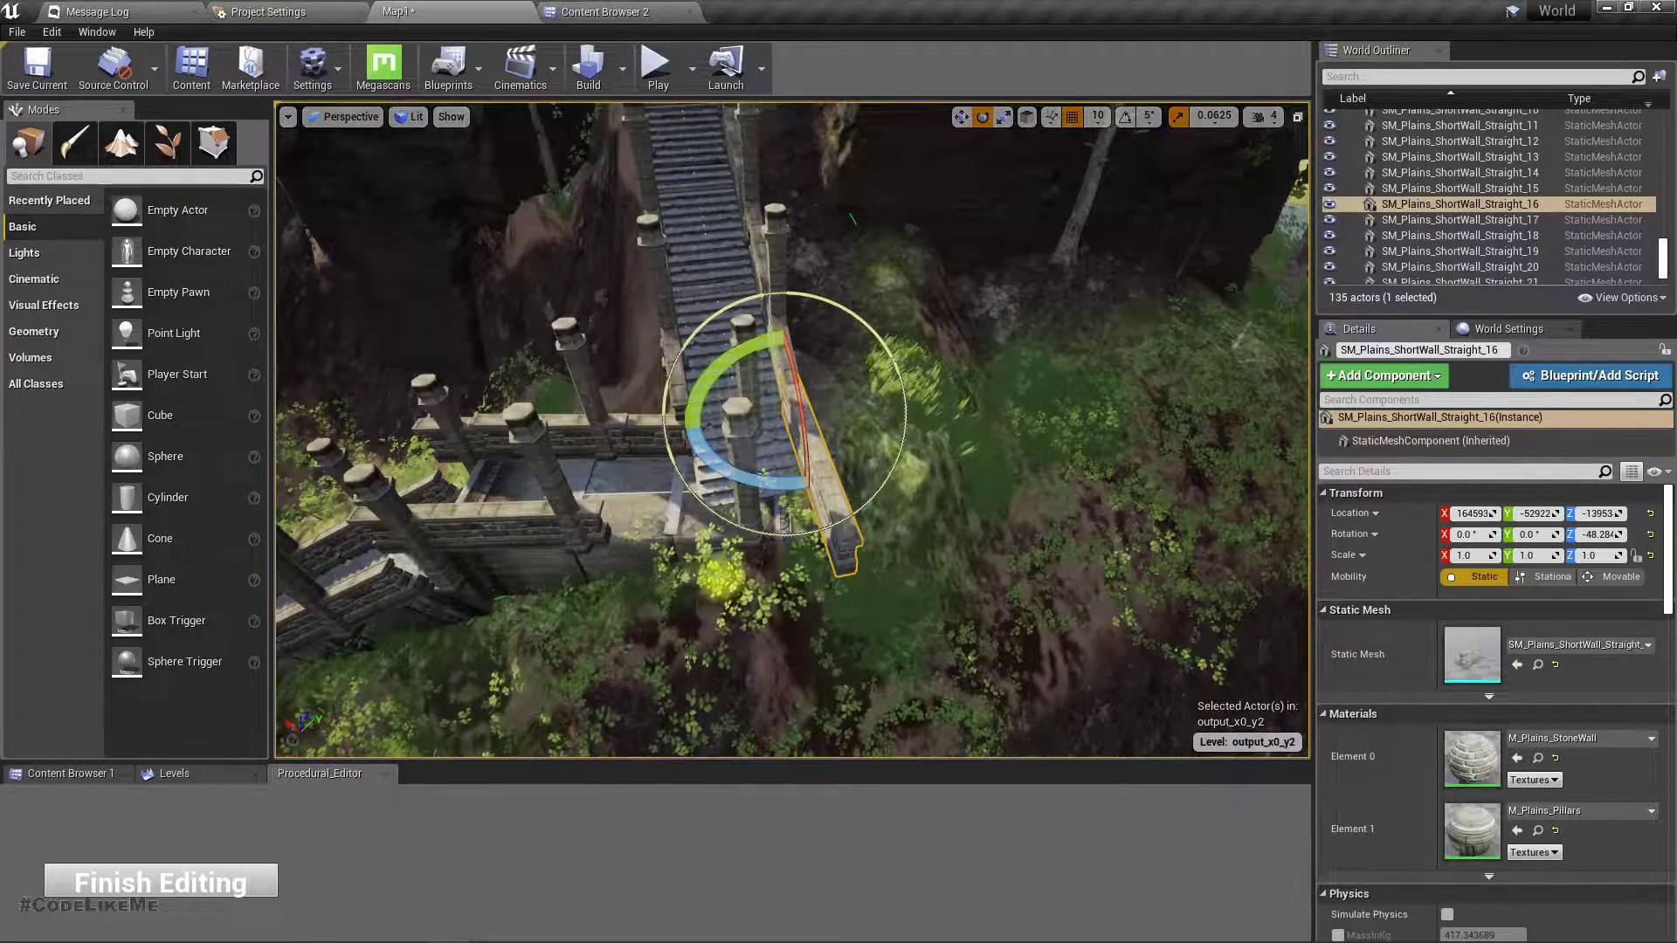
left_click_drag(751, 491, 703, 515)
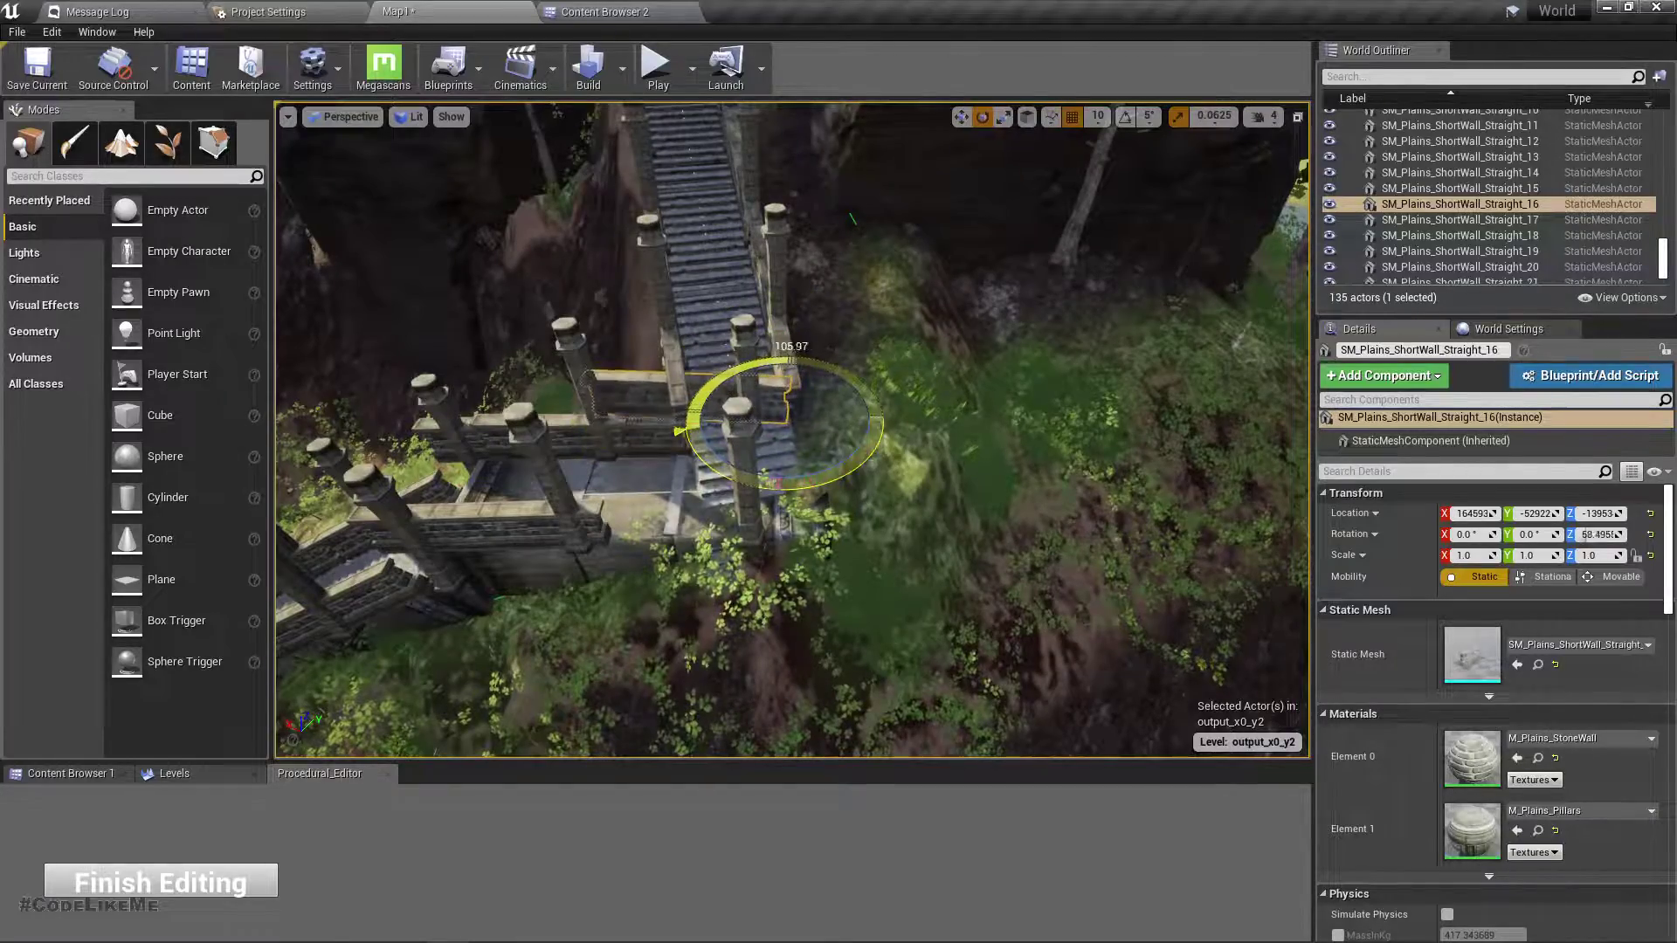
right_click_drag(721, 480, 900, 445)
Move SM_Plains_ShortWall_Straight_16 to the outer edge of the landing so it borders the open foot of the upper stairs
key("w")
left_click_drag(641, 412, 817, 437)
mouse_move(818, 436)
right_mouse_down()
mouse_move(542, 436)
mouse_move(829, 448)
right_mouse_up()
left_click_drag(715, 667, 726, 703)
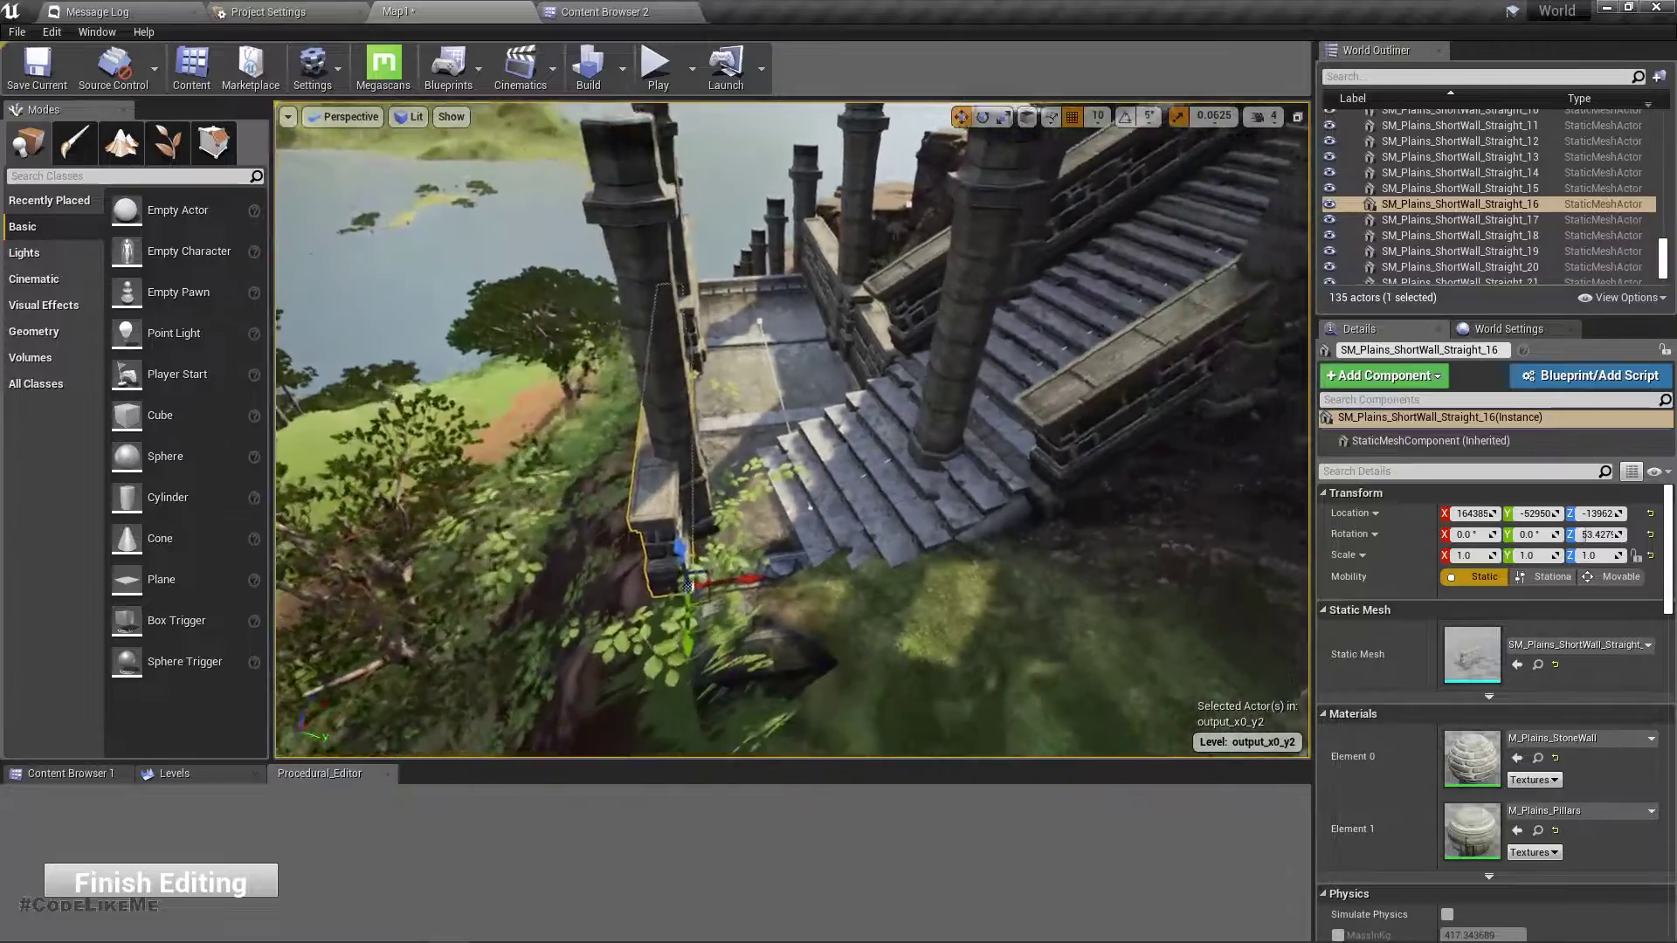
right_click_drag(828, 447, 828, 447)
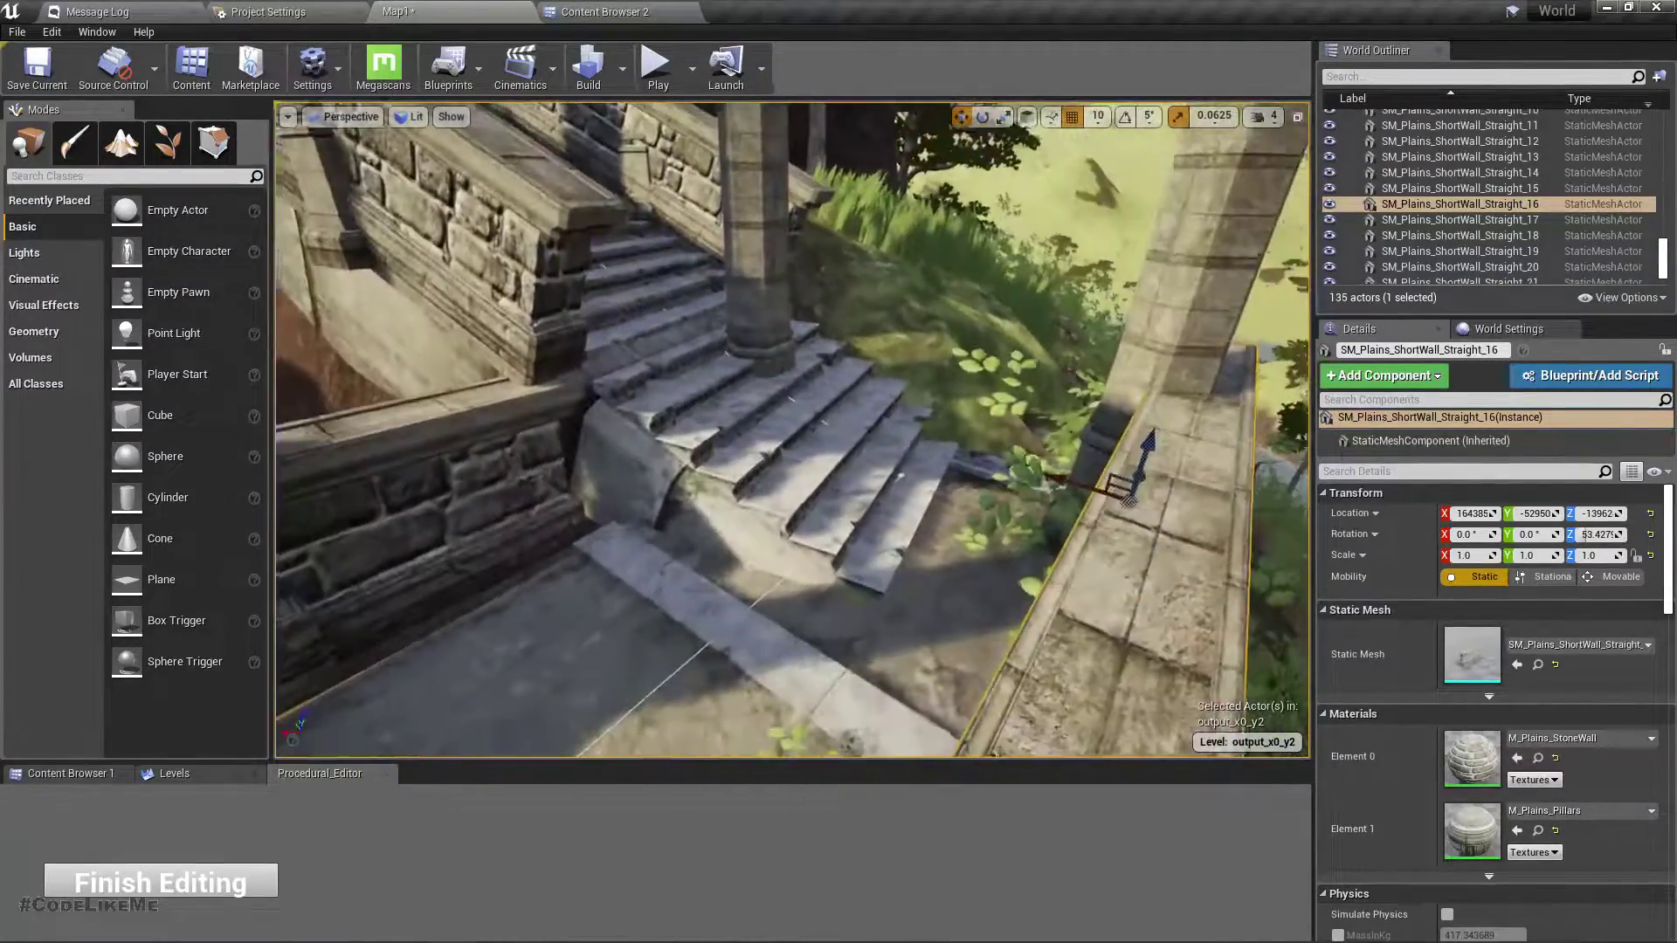
Select the landing's floor slab SM_Plains_Column_Mid_7 and raise it towards the foot of the upper stairs
right_click_drag(693, 666, 693, 666)
left_click(736, 553)
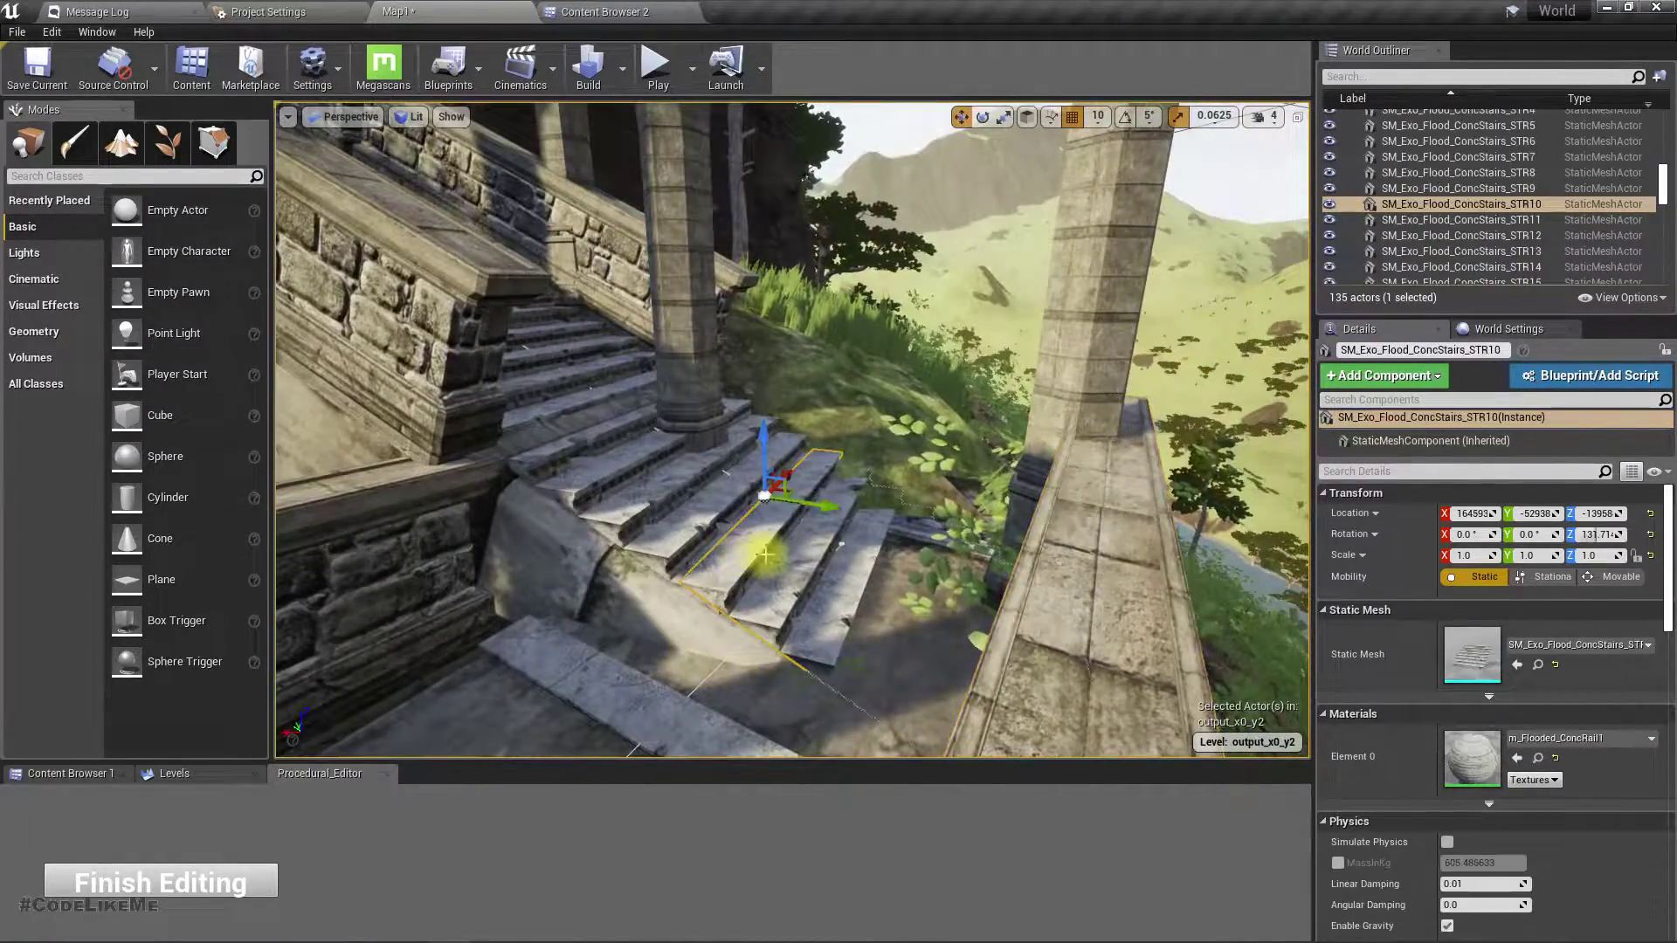
left_click(636, 546)
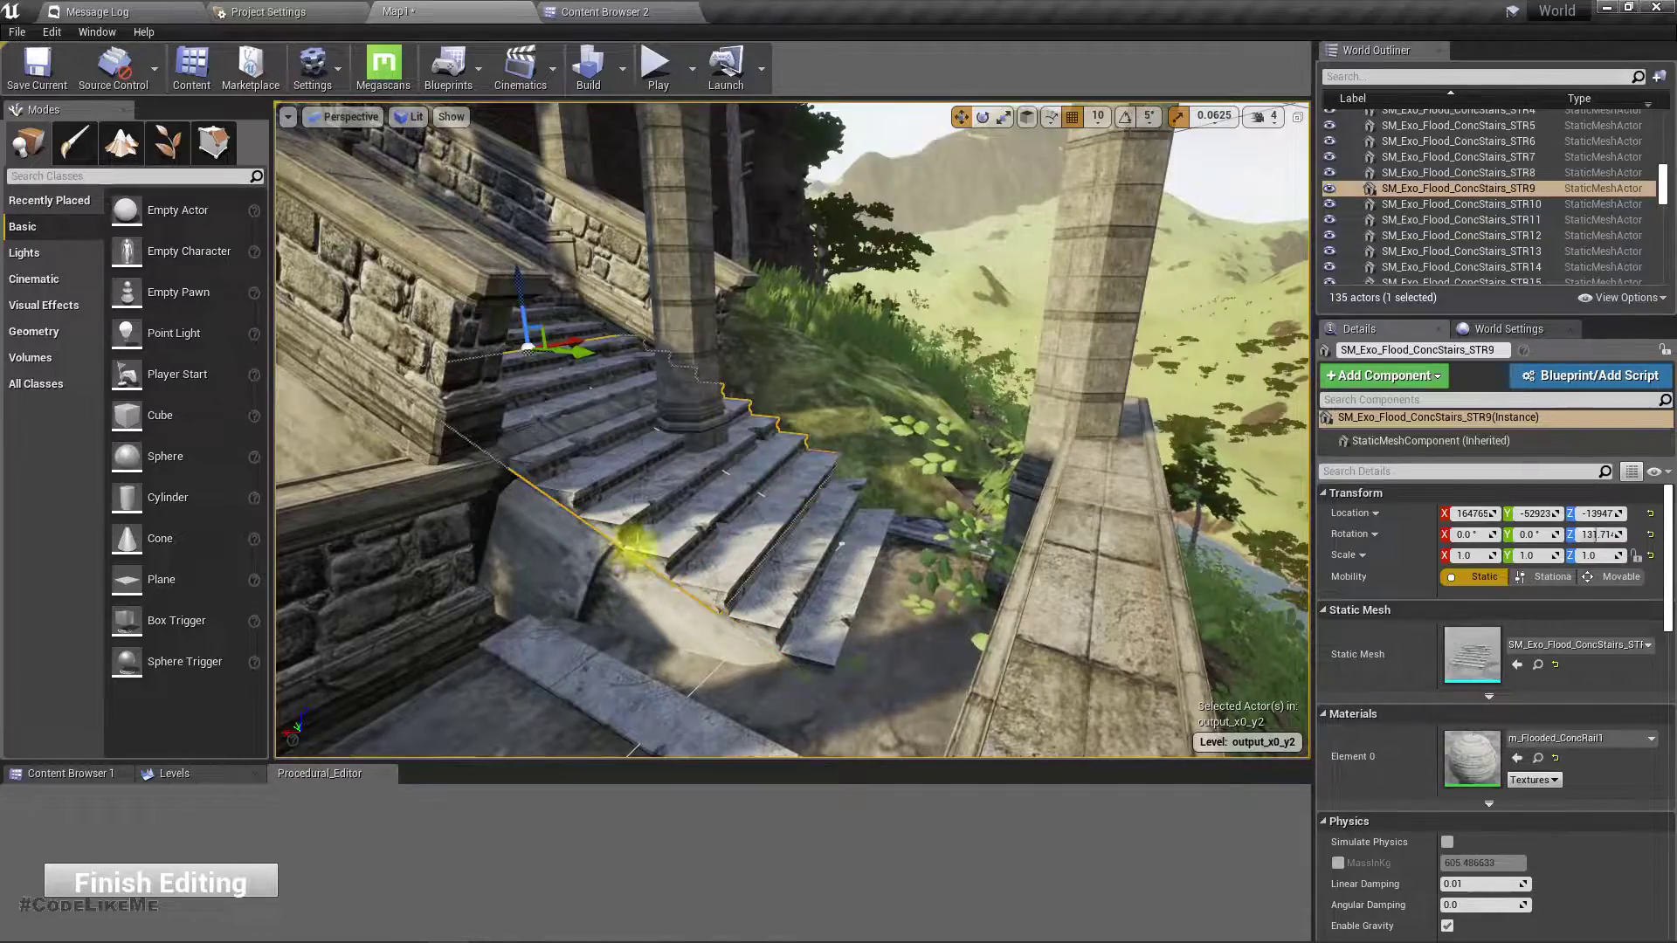
left_click(603, 582)
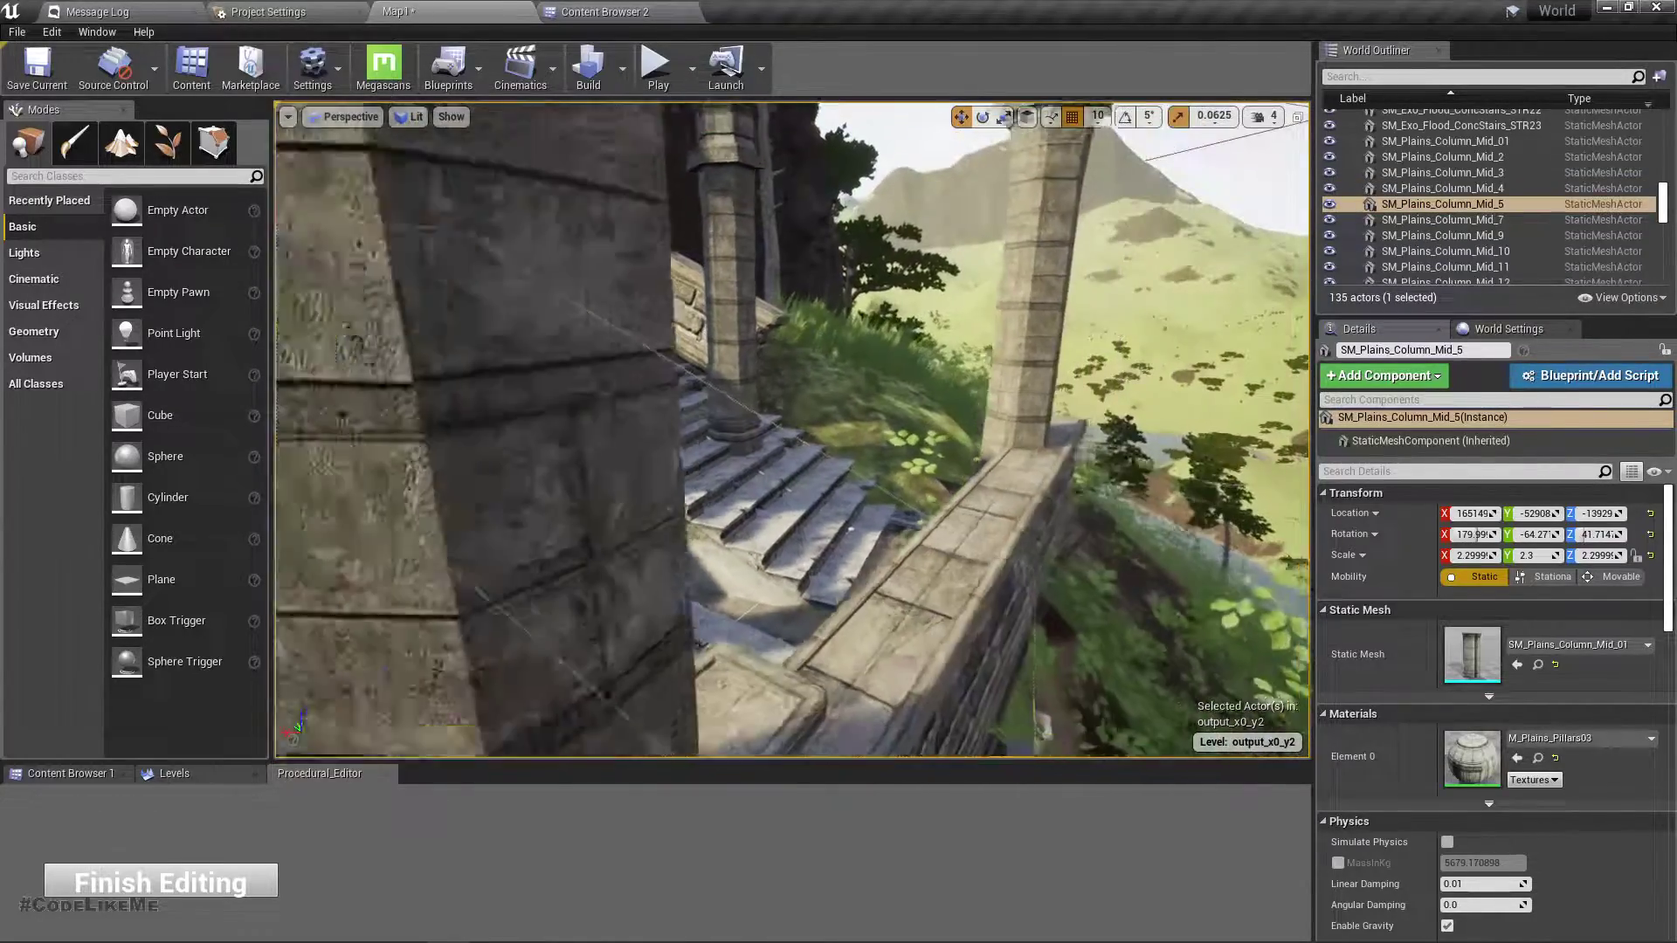
right_click_drag(603, 582, 688, 590)
left_click(689, 596)
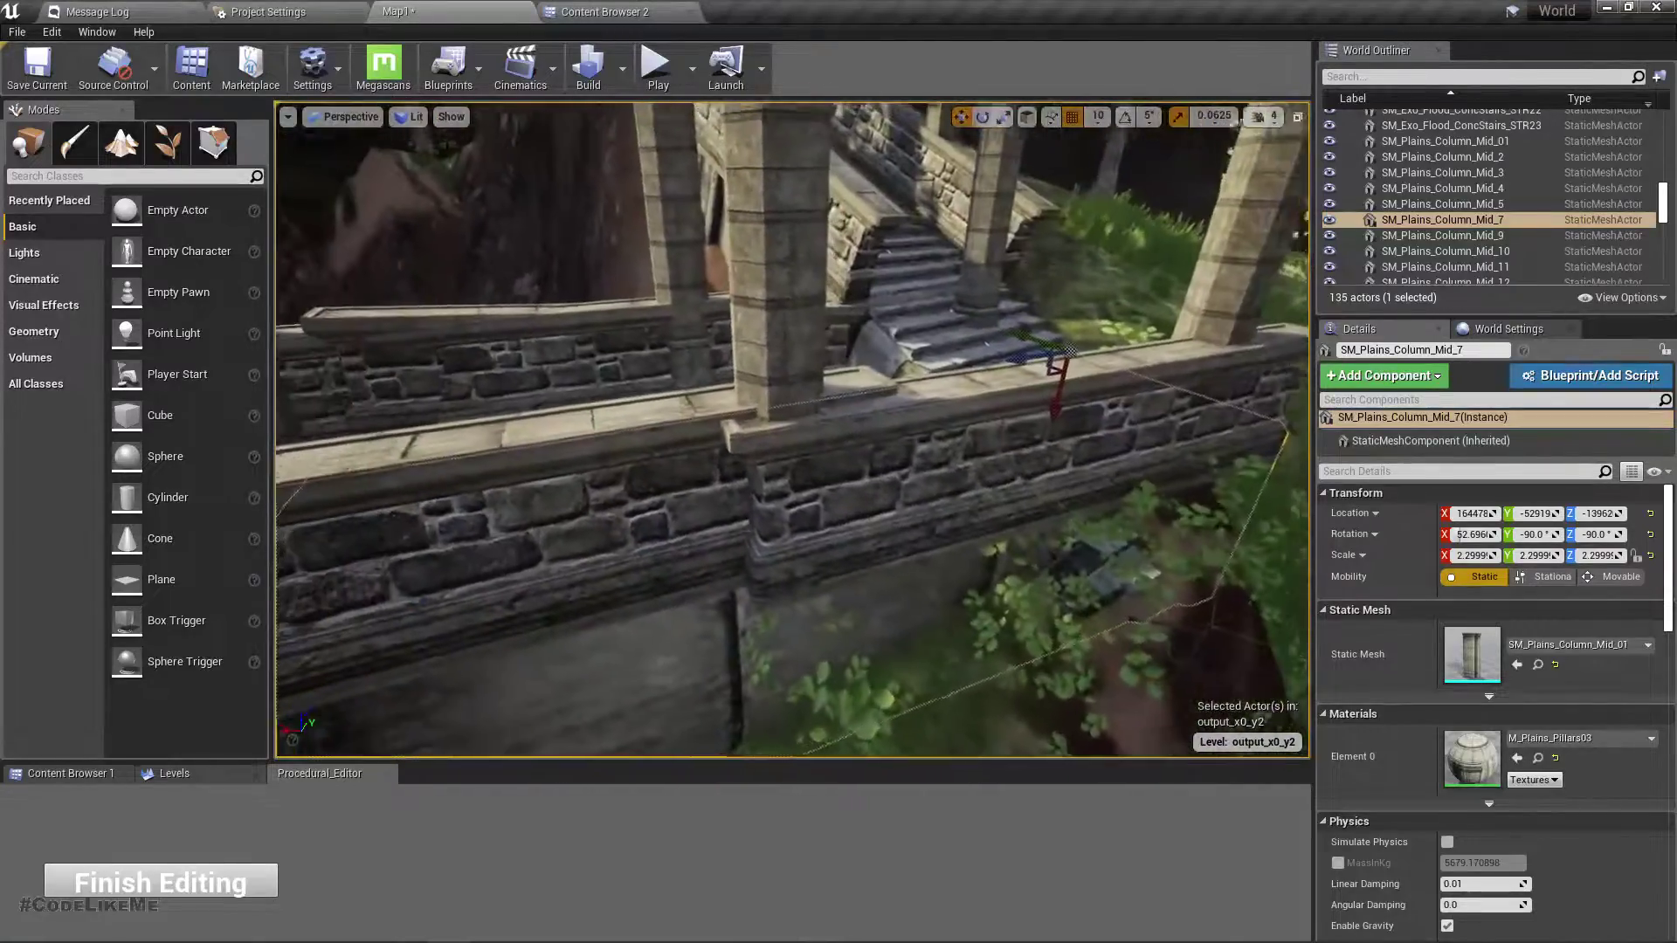
right_click_drag(792, 430, 792, 430)
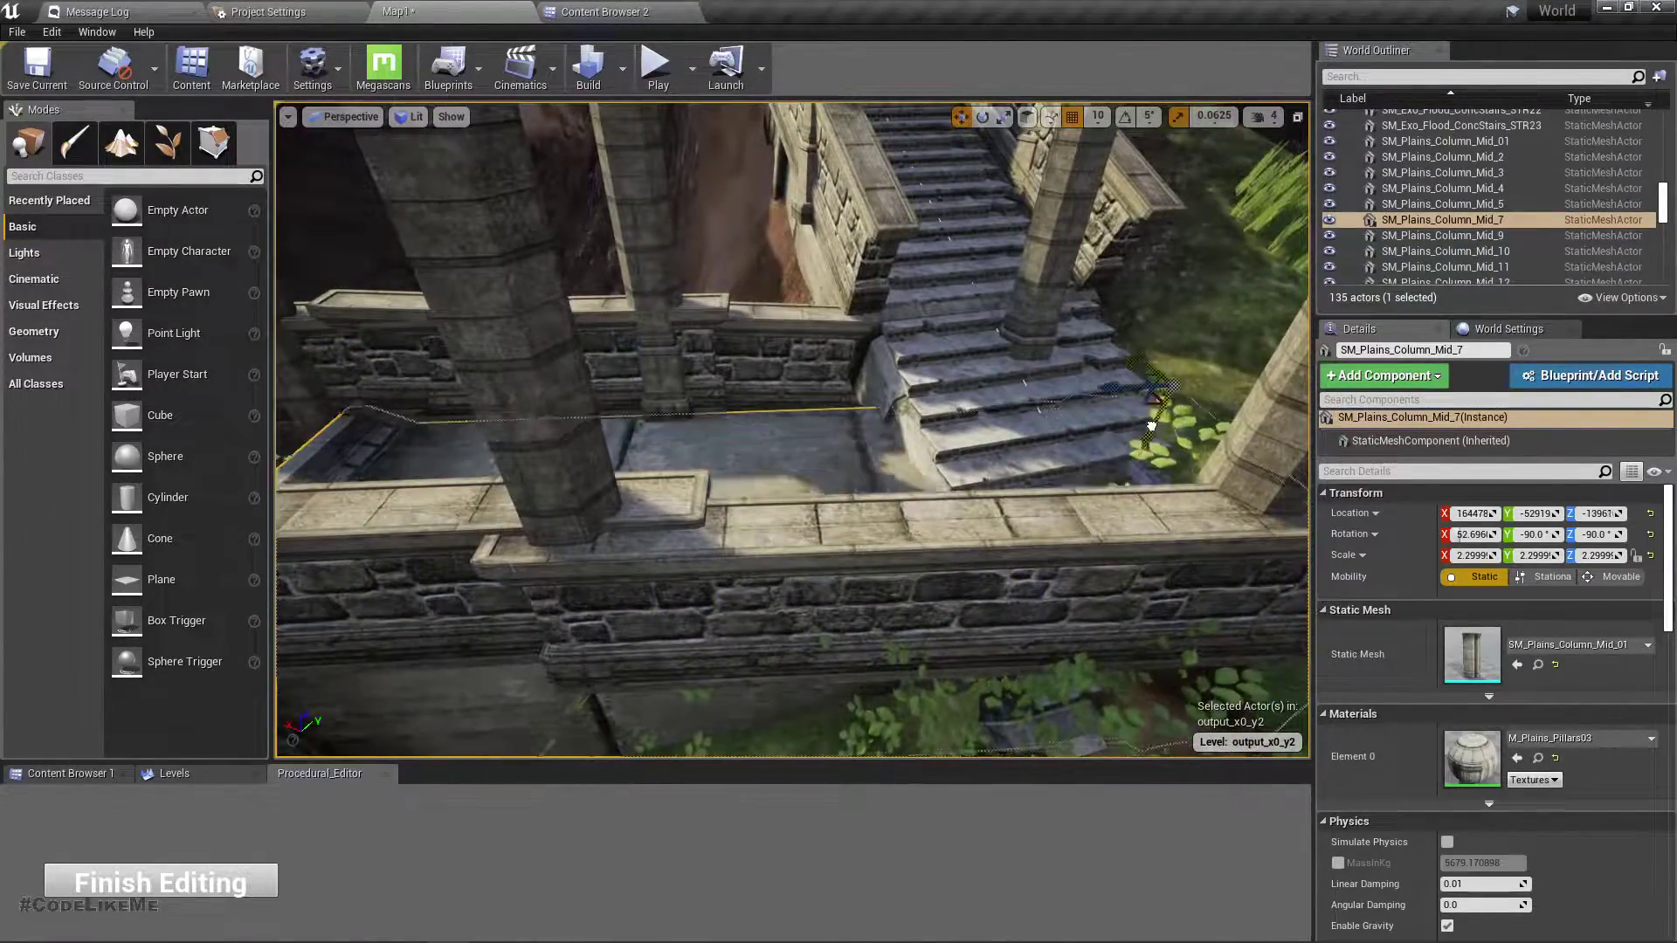
left_click_drag(1151, 426, 1155, 401)
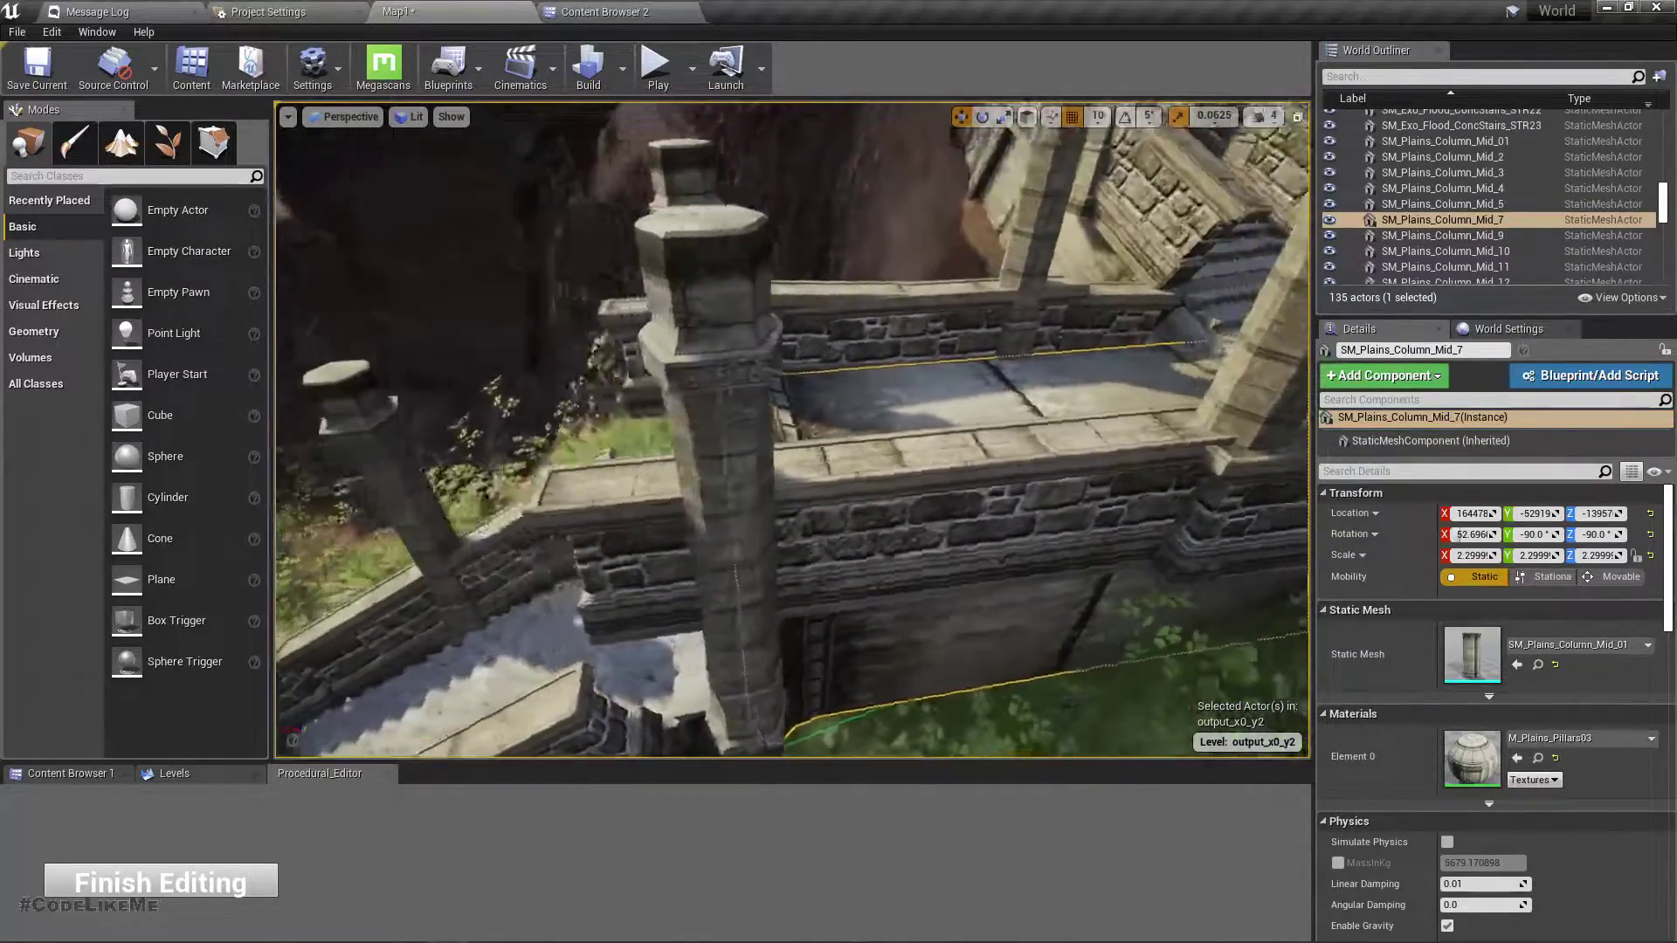
Rotate the landing slab SM_Plains_Column_Mid_7 to a Y rotation of about -81.5° so it slopes along the landing
right_click_drag(792, 429, 792, 430)
key("e")
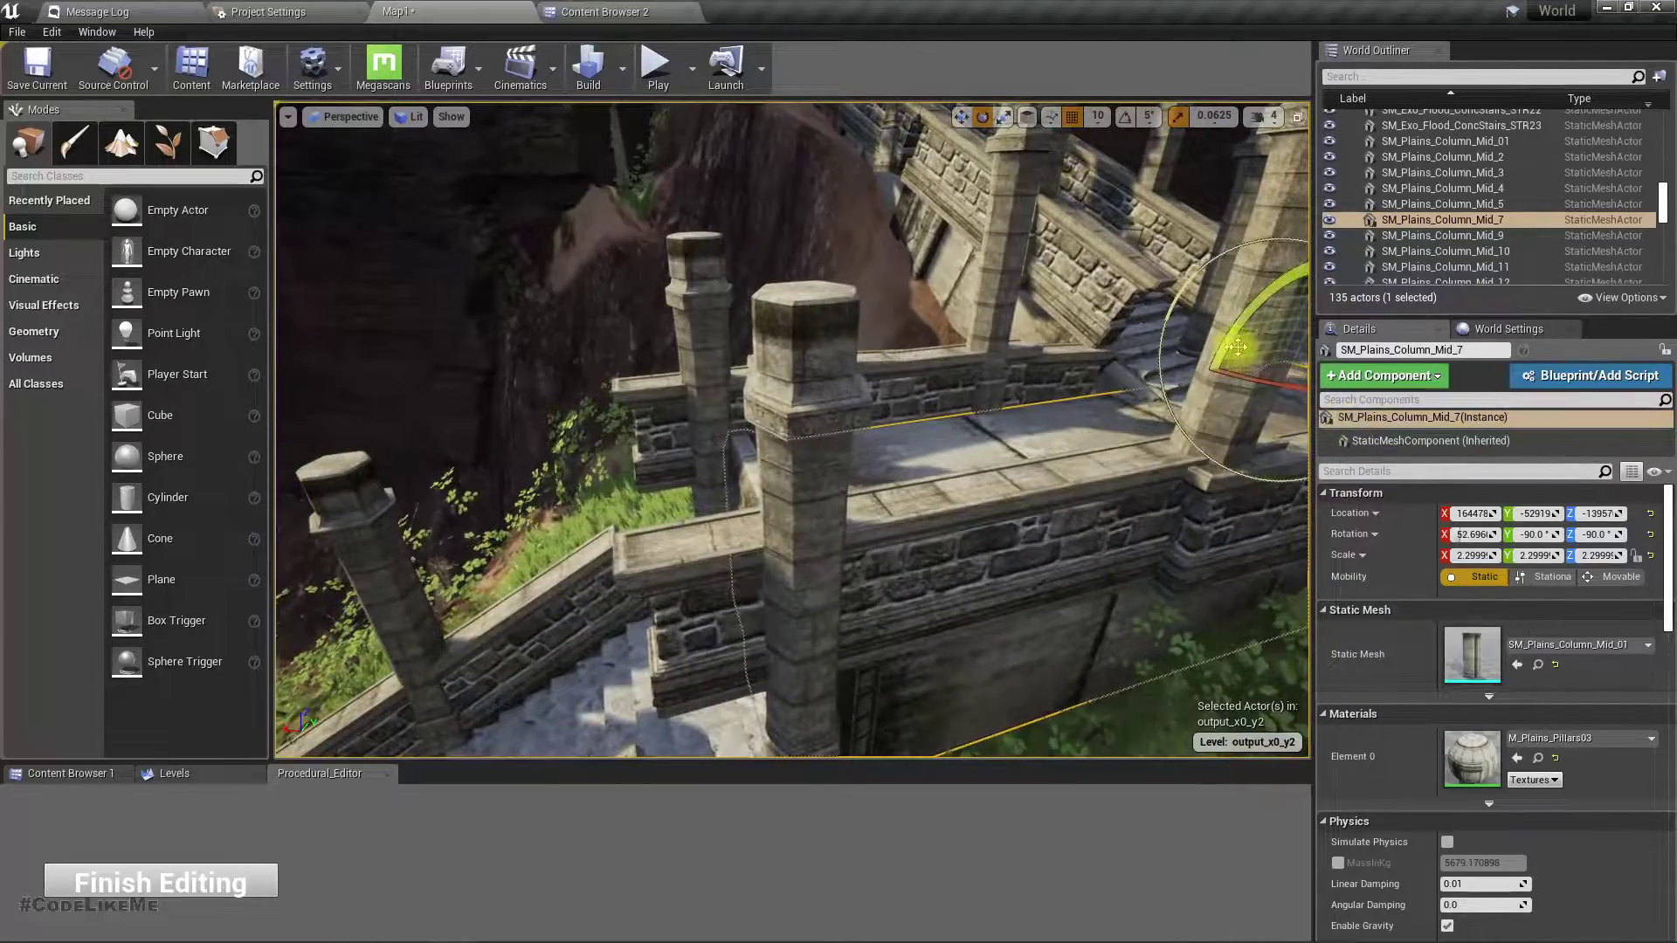
left_click_drag(1245, 343, 1244, 342)
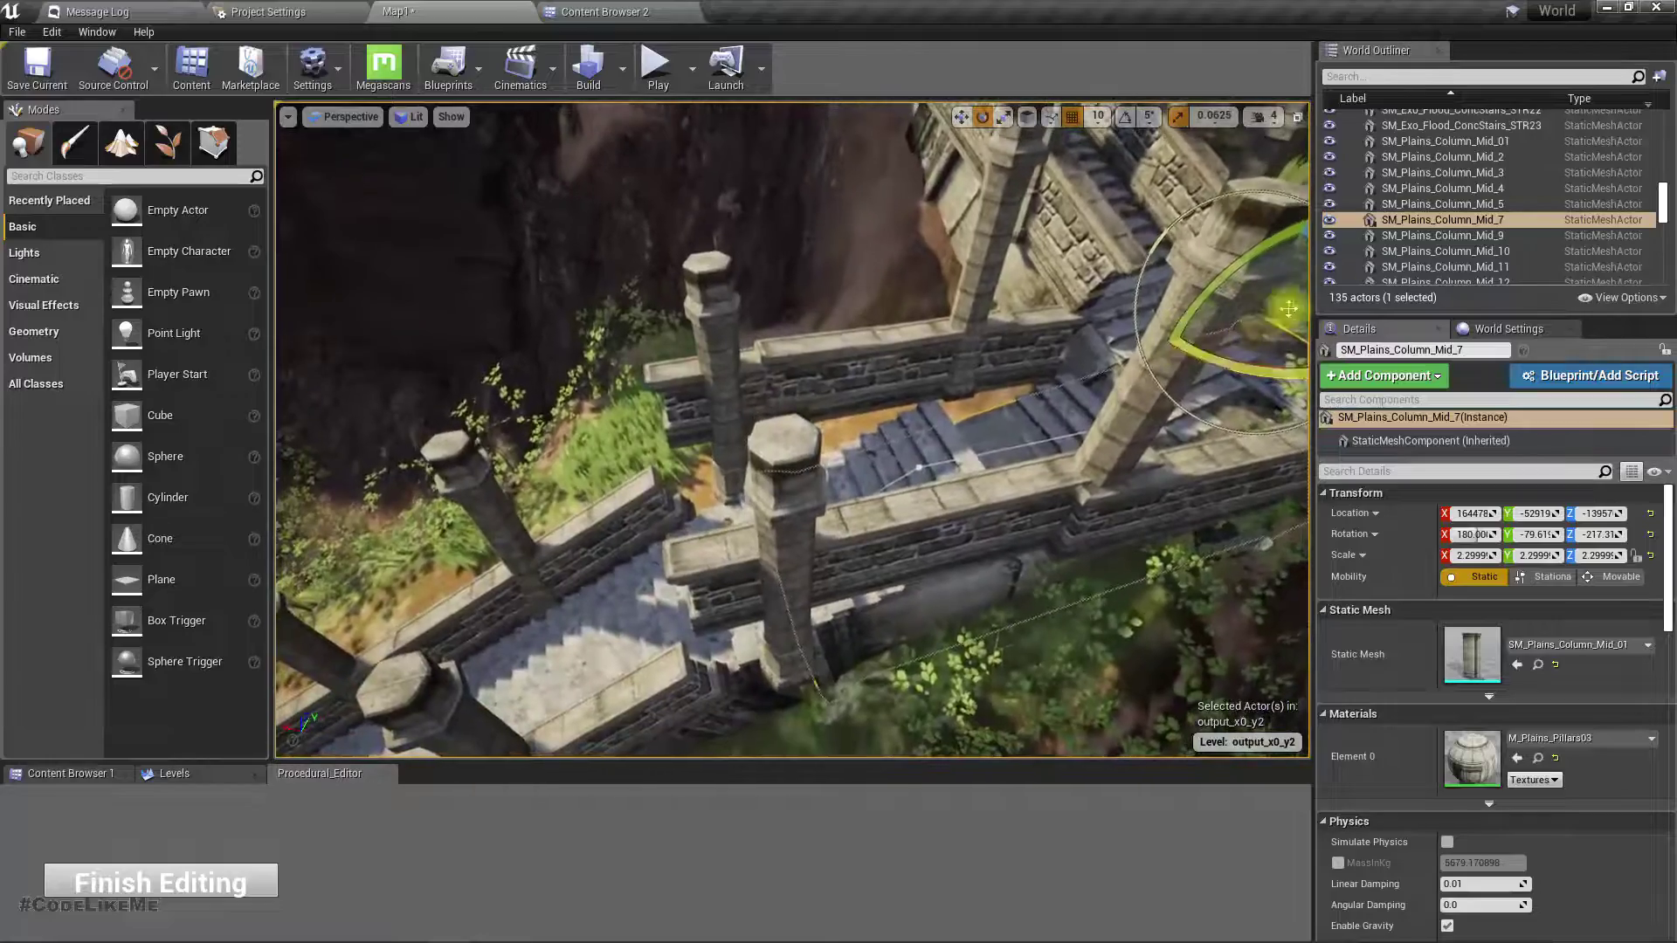
left_click_drag(1288, 308, 1173, 414)
right_click_drag(874, 437, 1188, 415)
right_click_drag(924, 441, 923, 441)
right_click_drag(1107, 323, 1107, 323)
Undo the extra twist of SM_Plains_Column_Mid_7 and adjust its tilt to a Y rotation of about -80°
left_click_drag(1088, 313, 1076, 314)
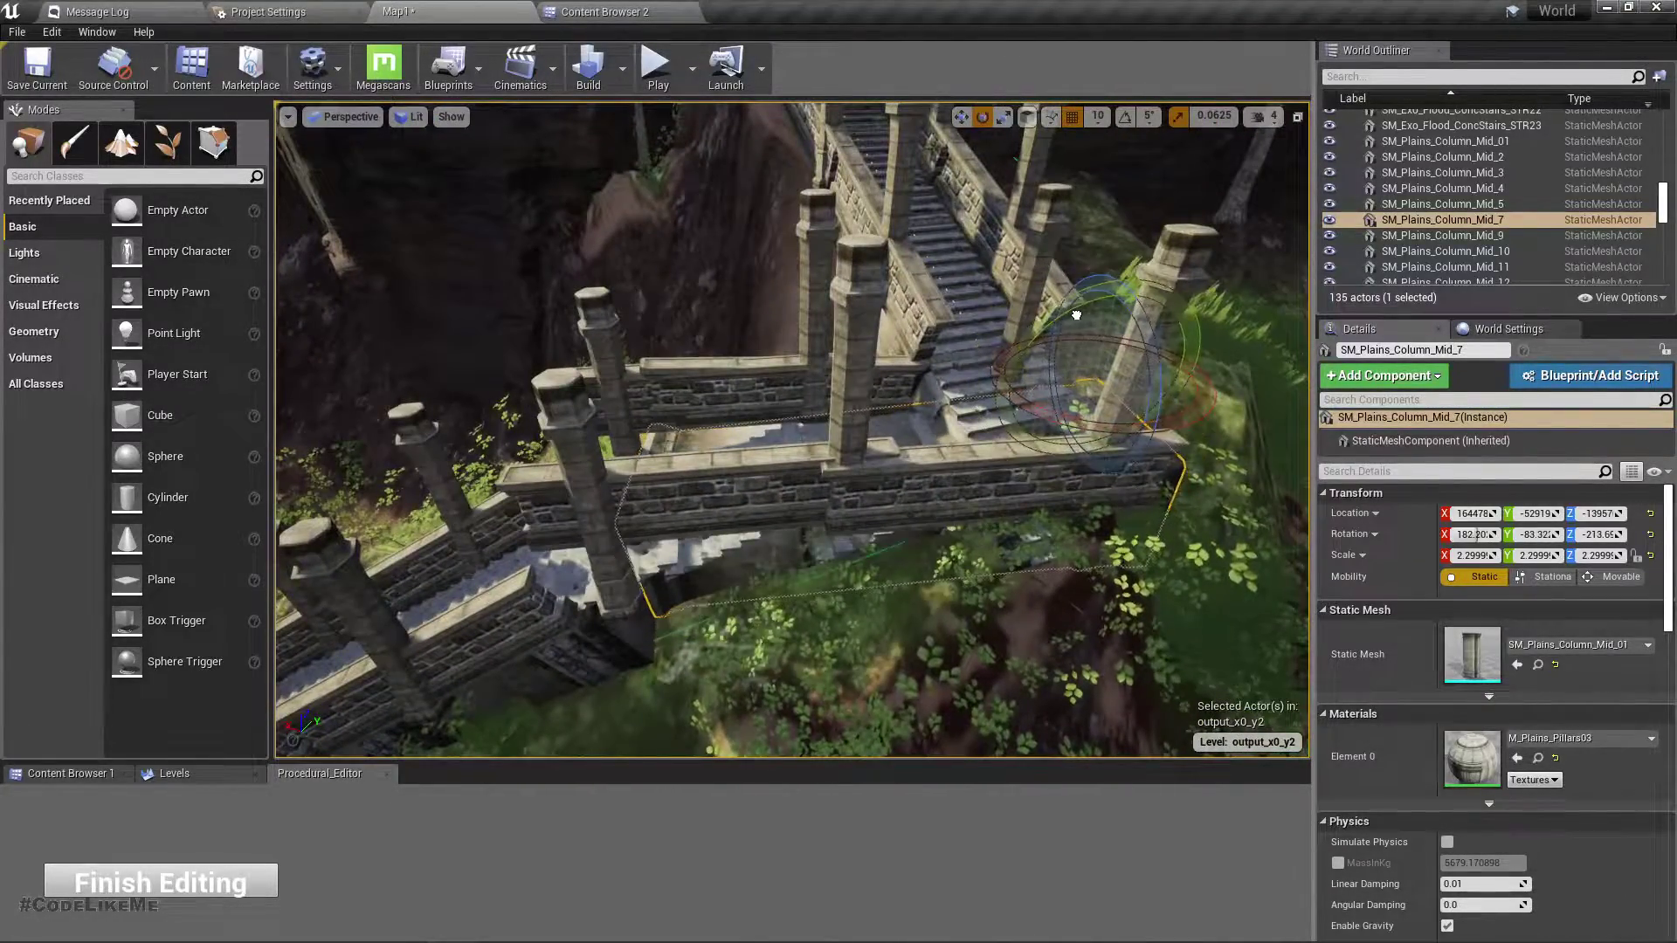
key("ctrl+z")
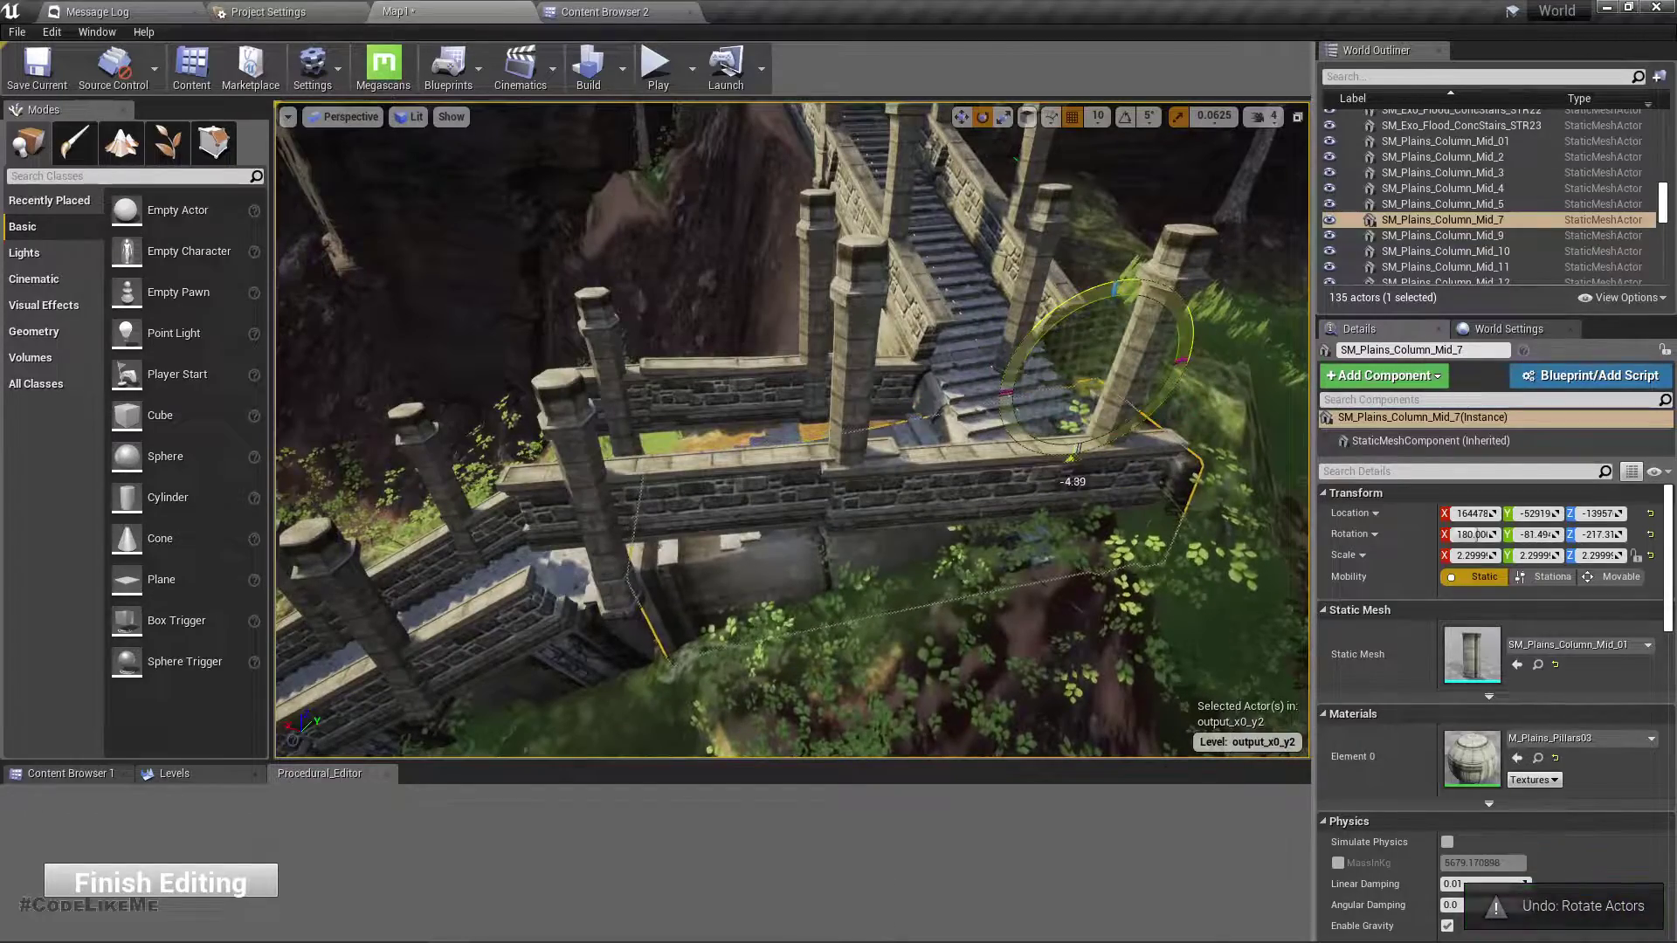
right_click_drag(1076, 315, 1076, 314)
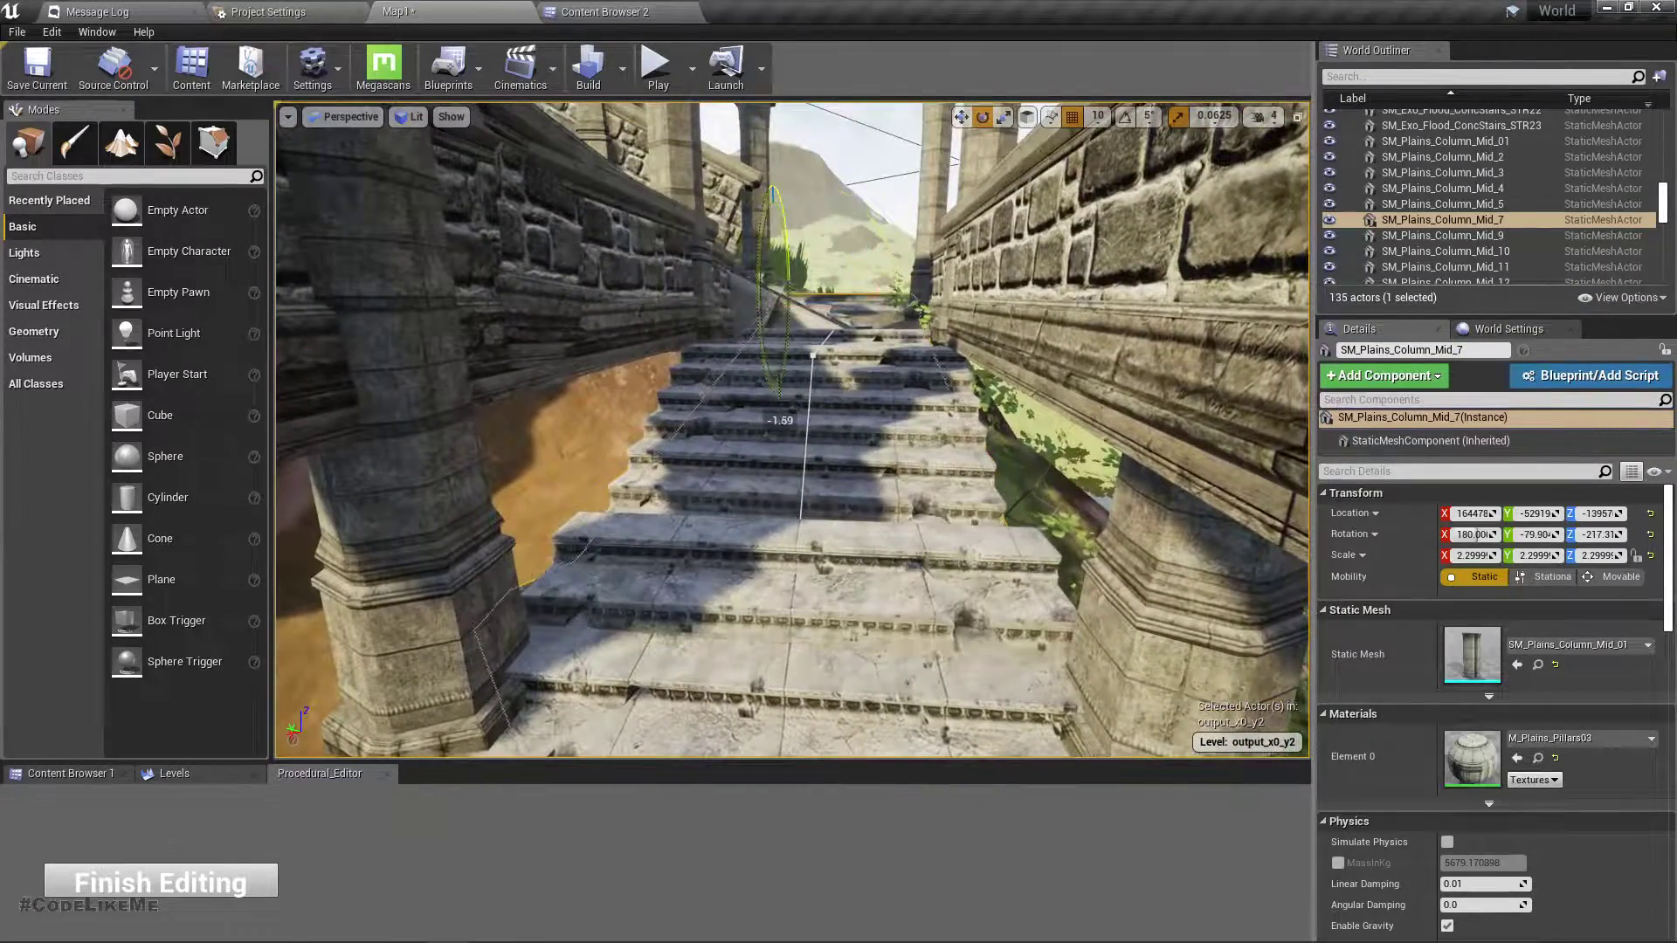
left_click_drag(764, 245, 767, 250)
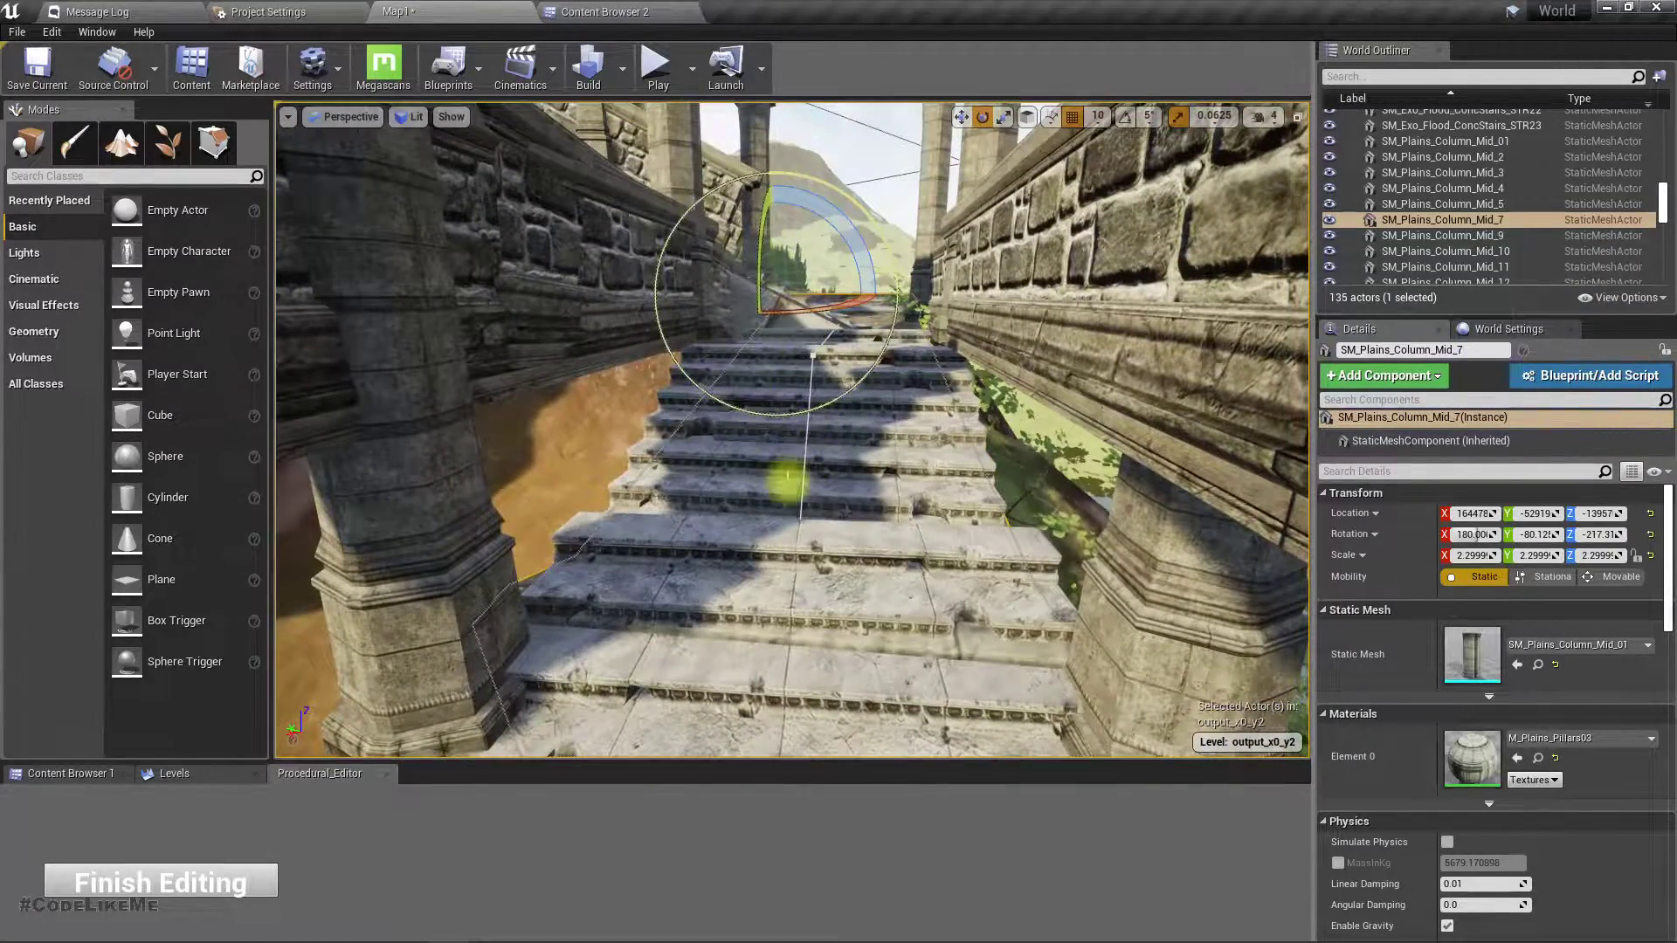
Delete the stair piece SM_Exo_Flood_ConcStairs_STR12 lying over the landing slab
left_click(787, 480)
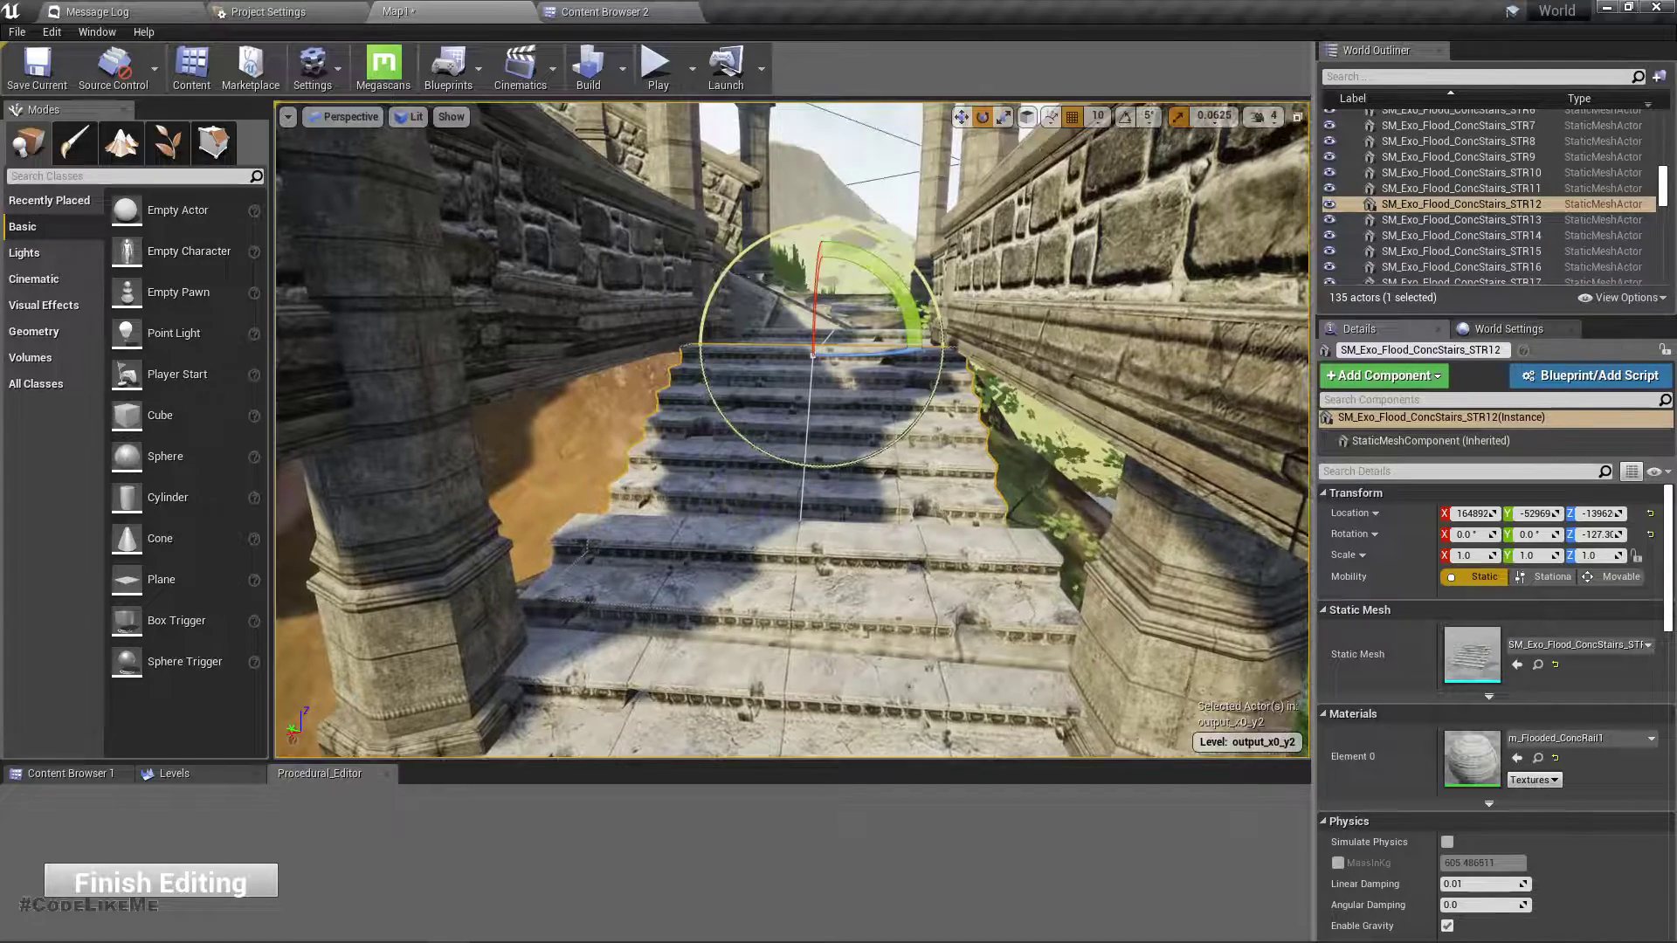
key("Delete")
Try deleting the next stair piece down, SM_Exo_Flood_ConcStairs_STR13, and undo the deletion
left_click(736, 546)
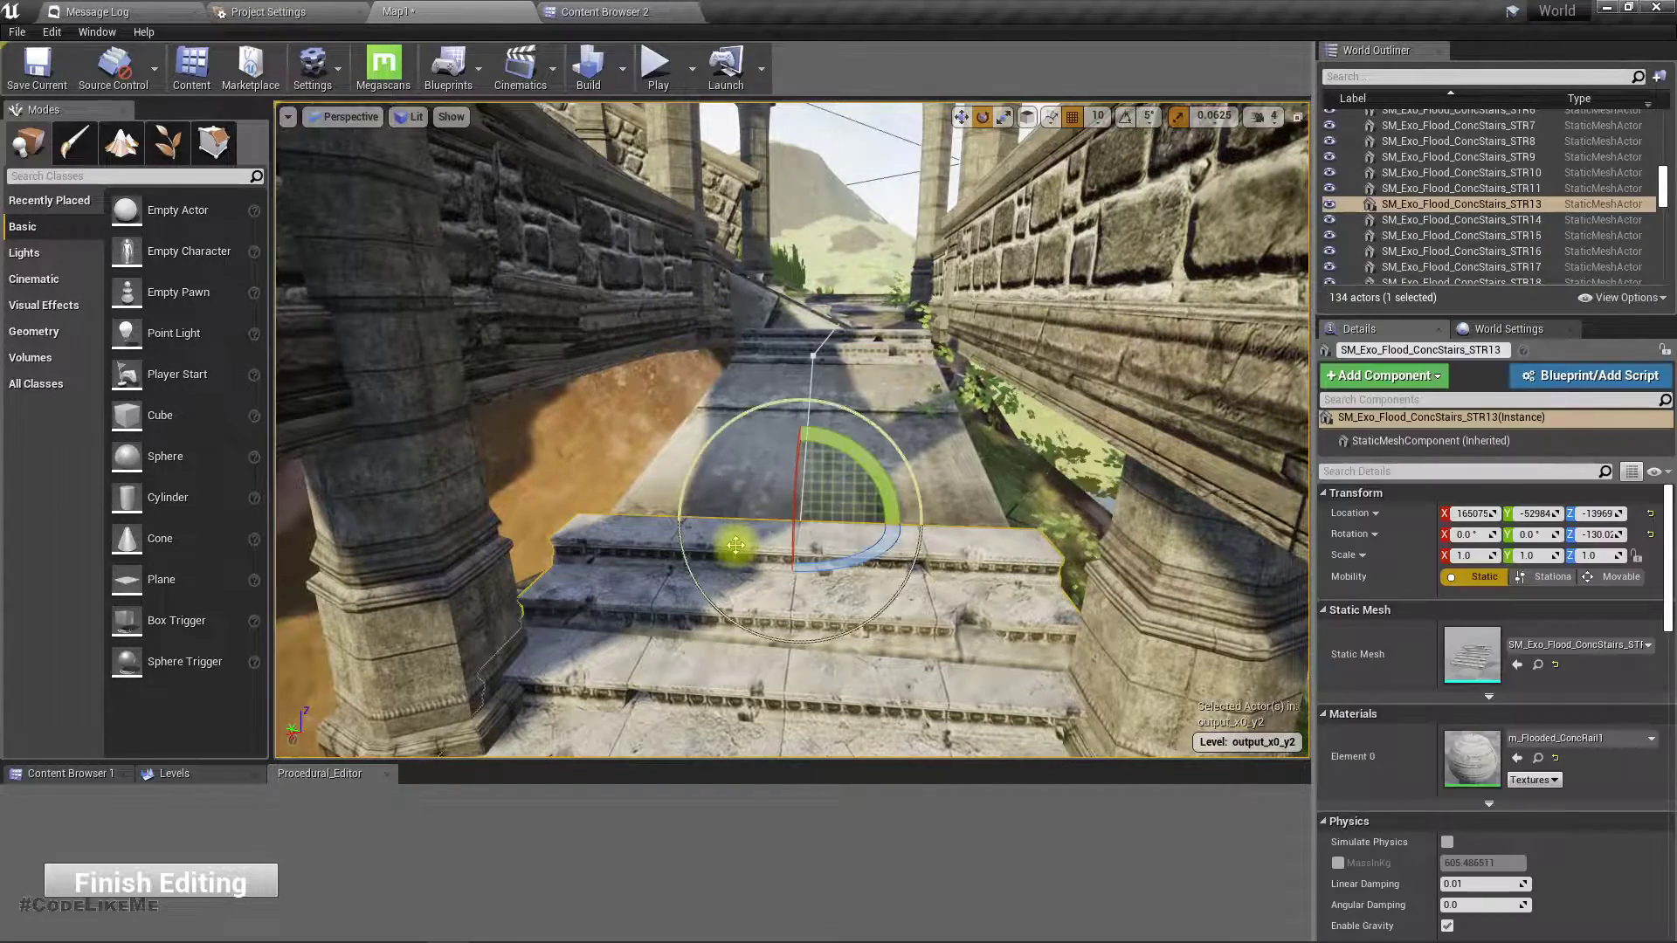
key("Delete")
right_click_drag(804, 572, 699, 633)
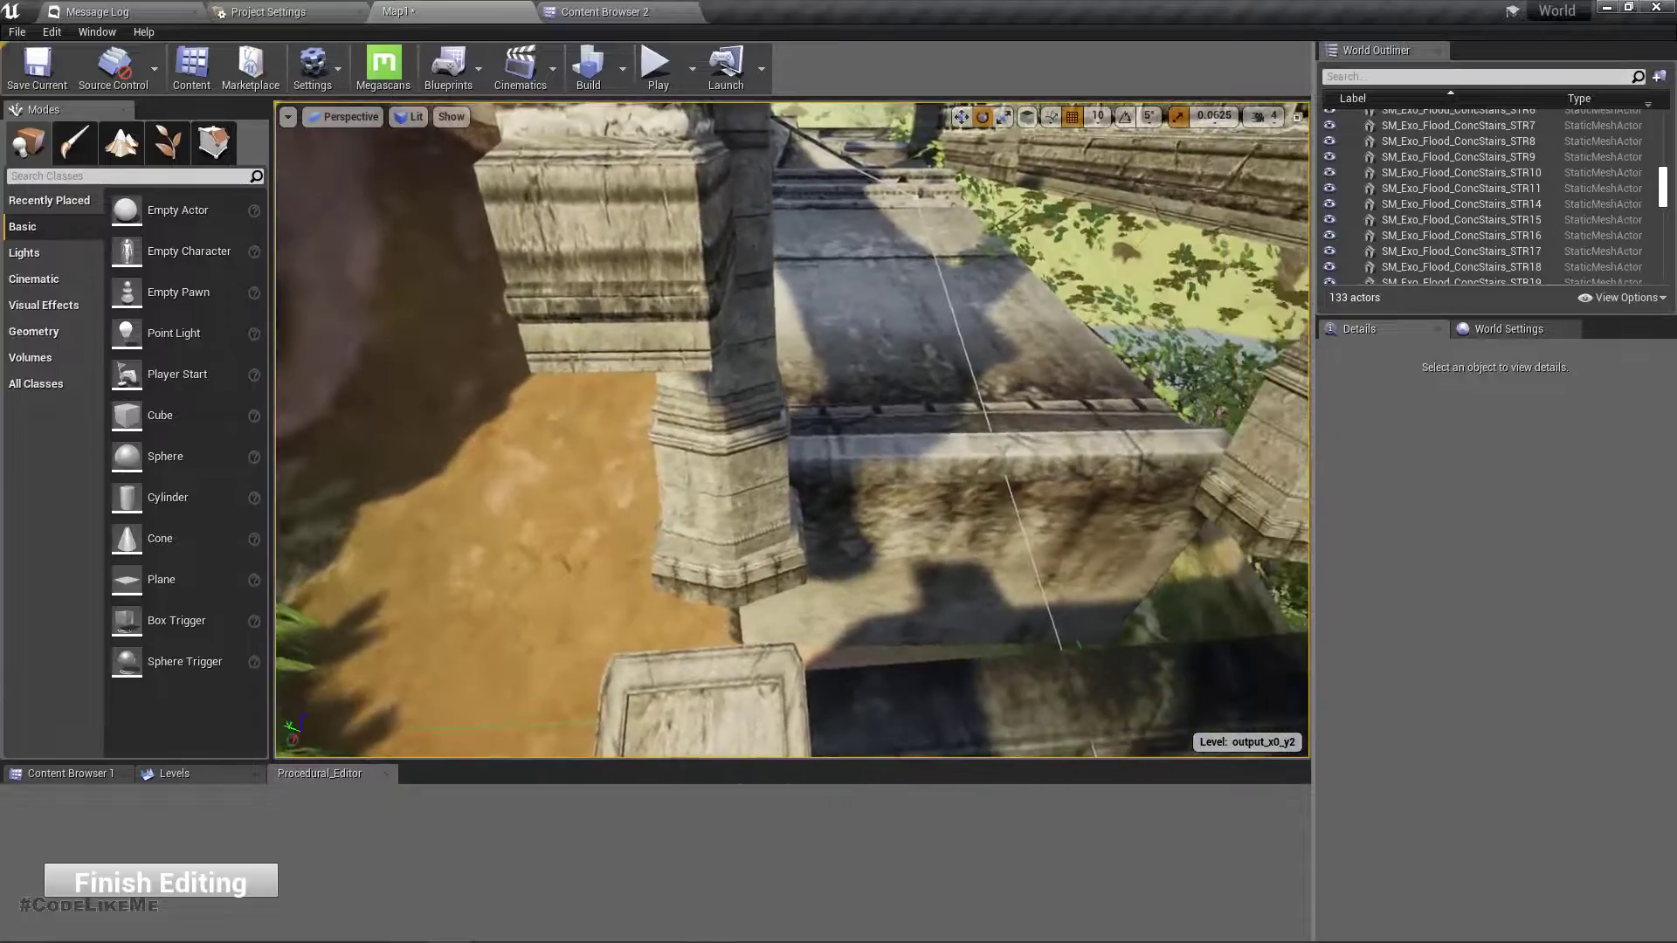
key("ctrl+z")
Select SM_Plains_Column_Mid_7 and fine-tune its tilt to a Y rotation of about -81°, checking both stair connections
right_click_drag(811, 566, 611, 594)
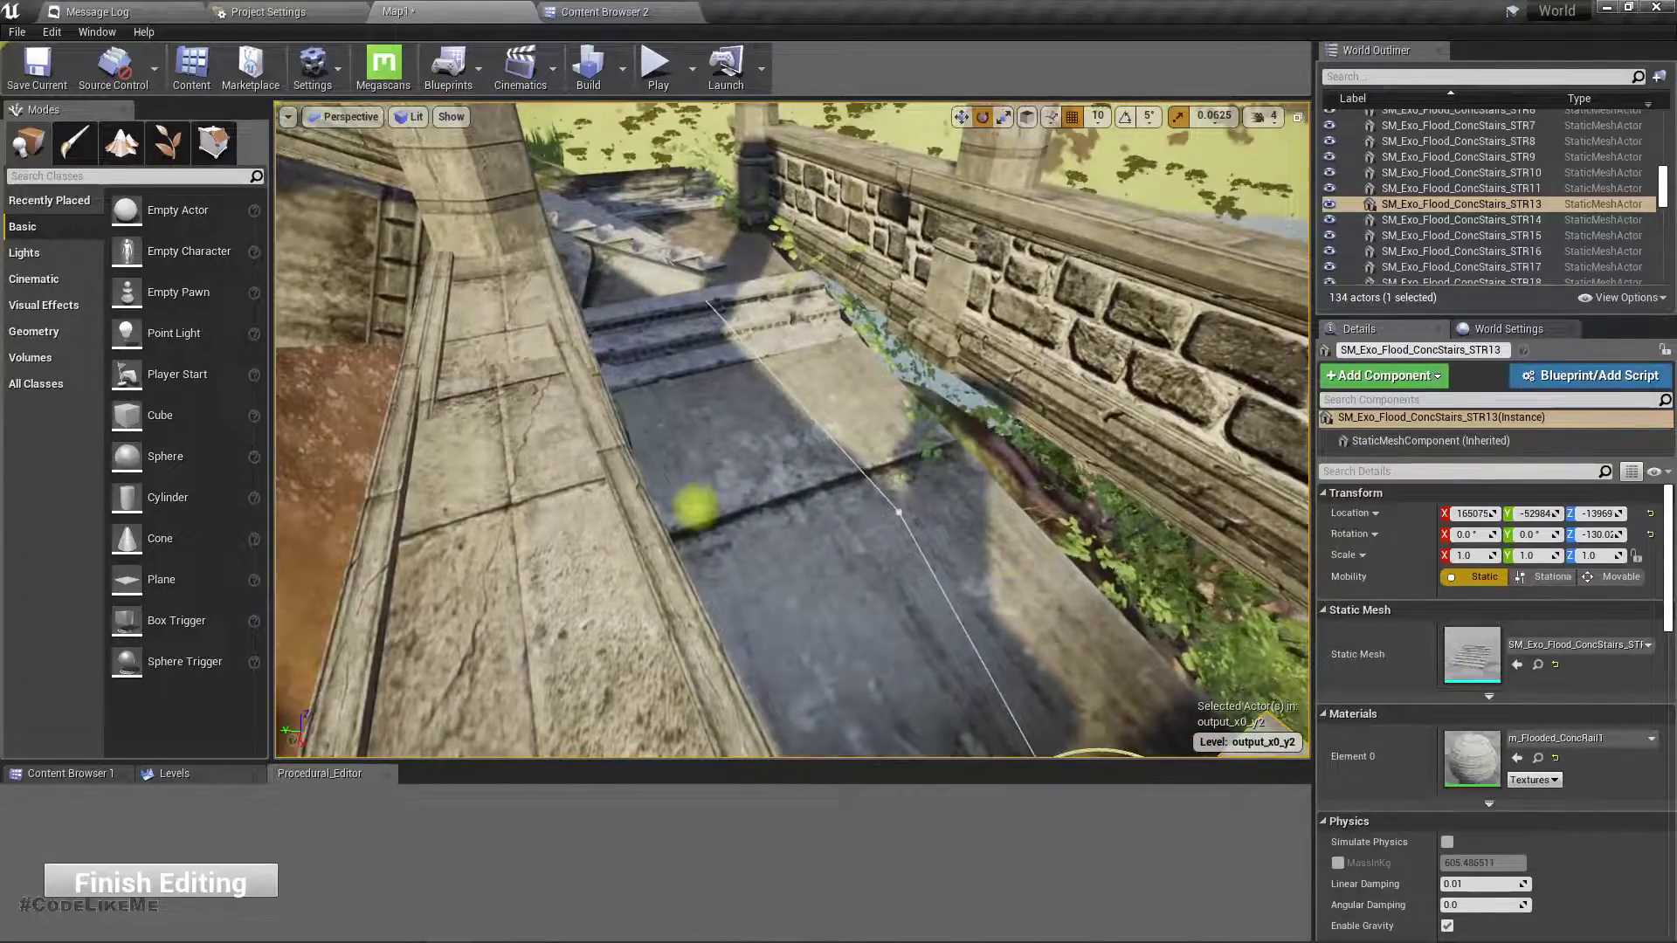
left_click(821, 487)
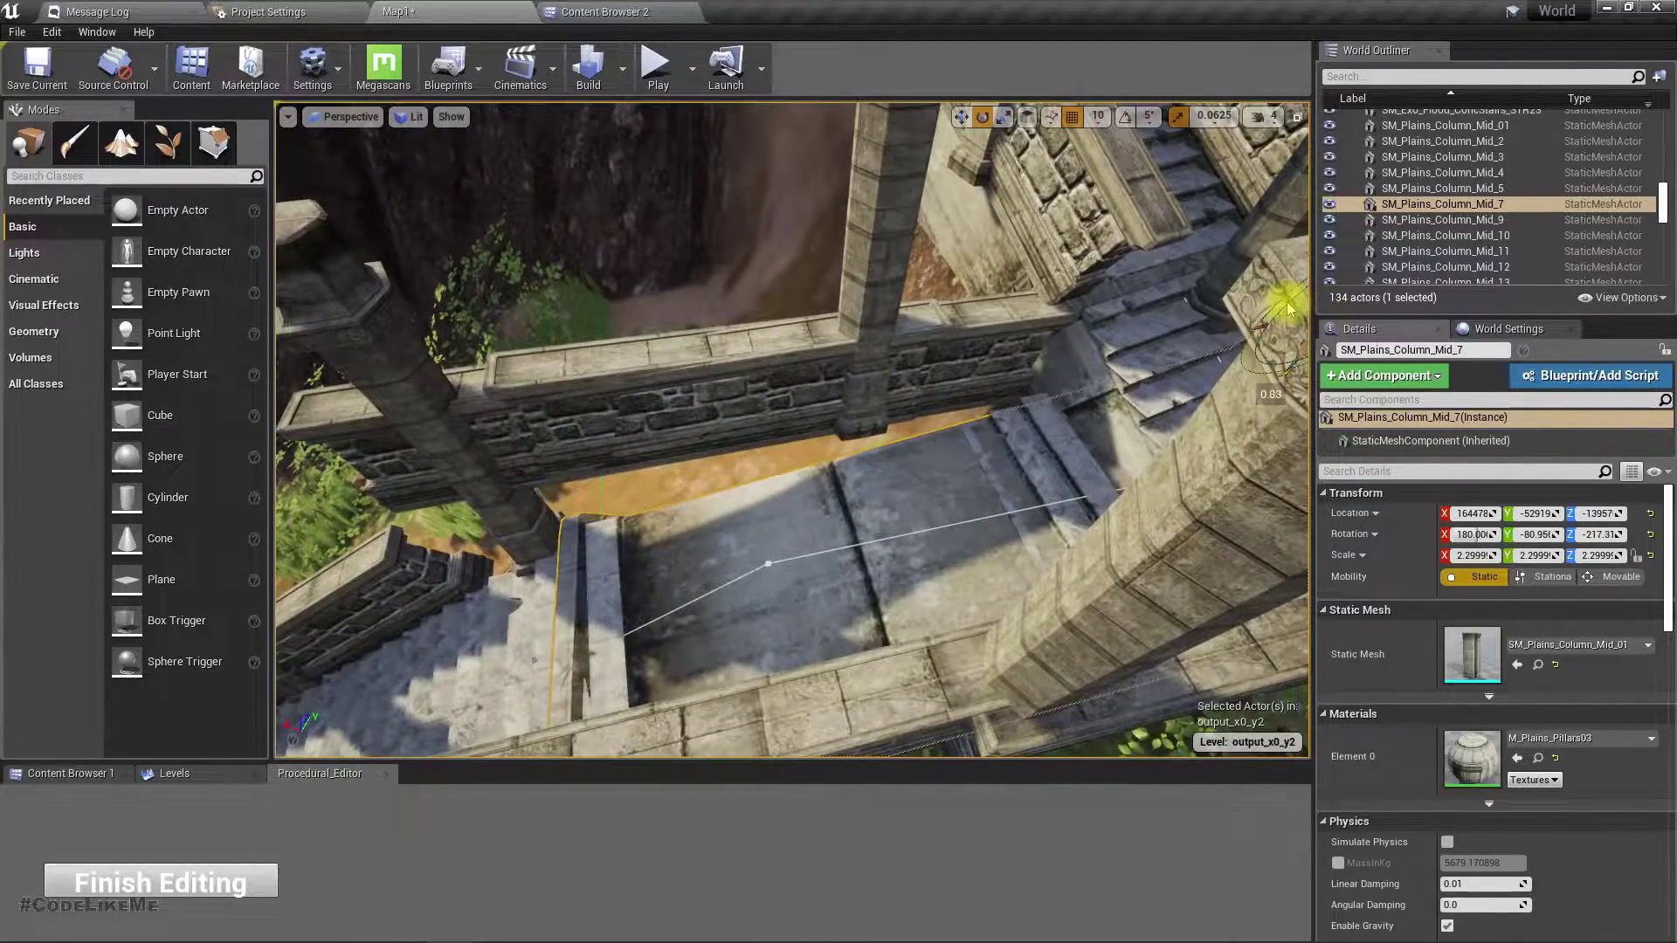
left_click_drag(1288, 308, 1136, 354)
right_click_drag(791, 429, 1110, 358)
key("d")
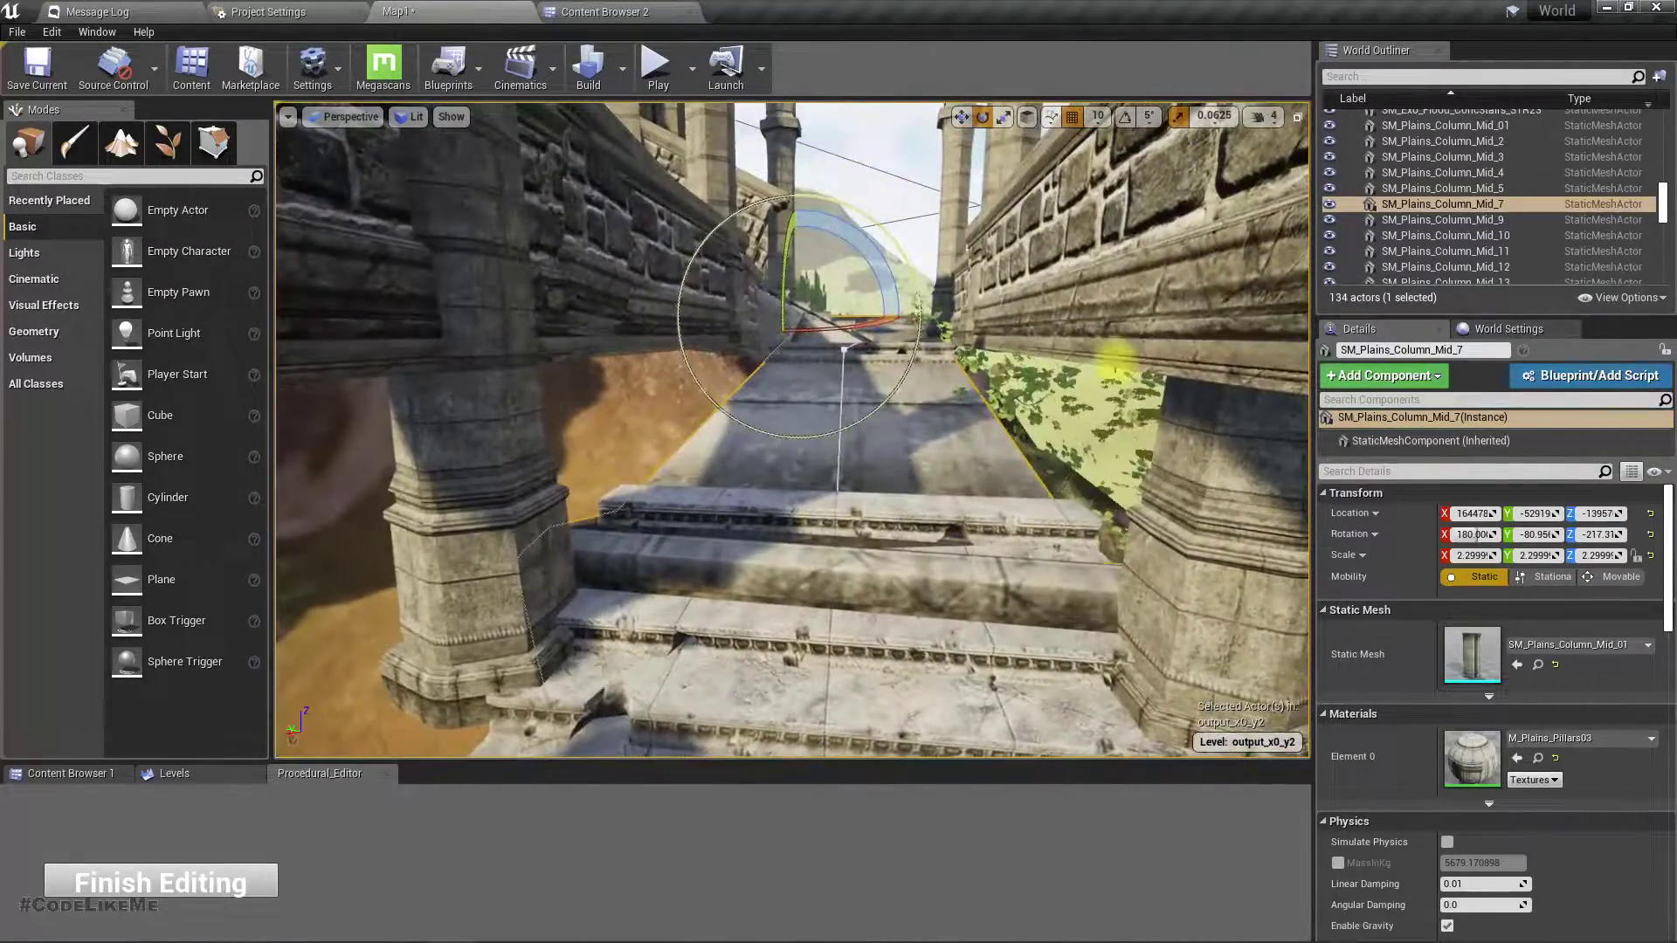
right_click_drag(730, 403, 690, 400)
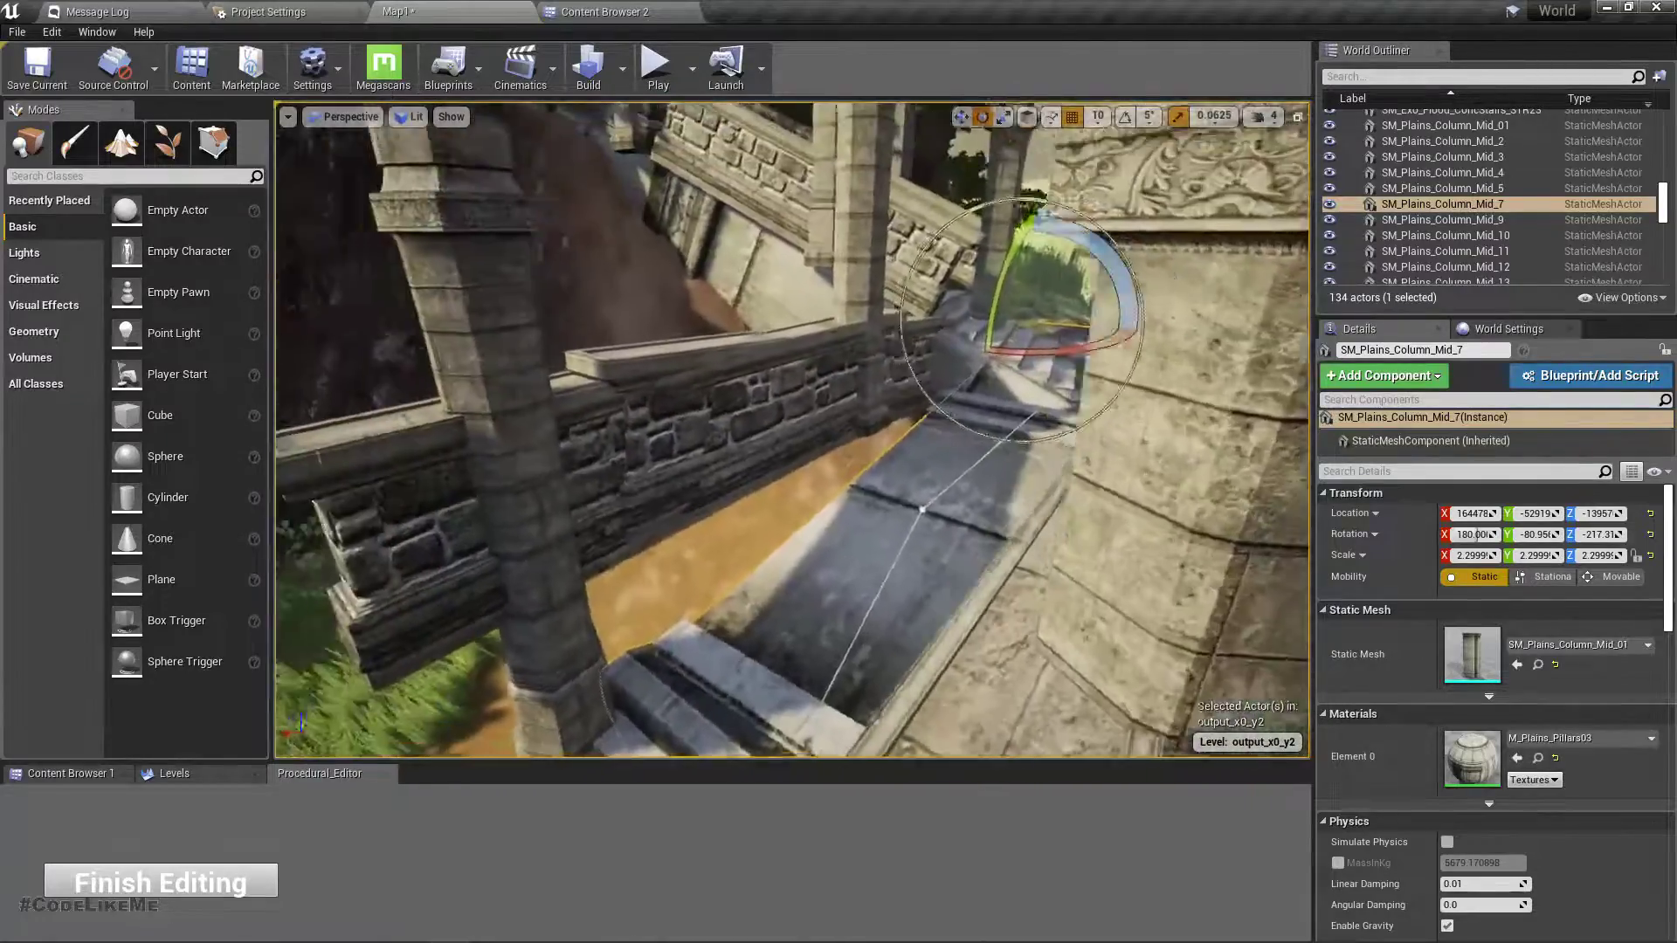
key("d")
right_click_drag(792, 429, 712, 454)
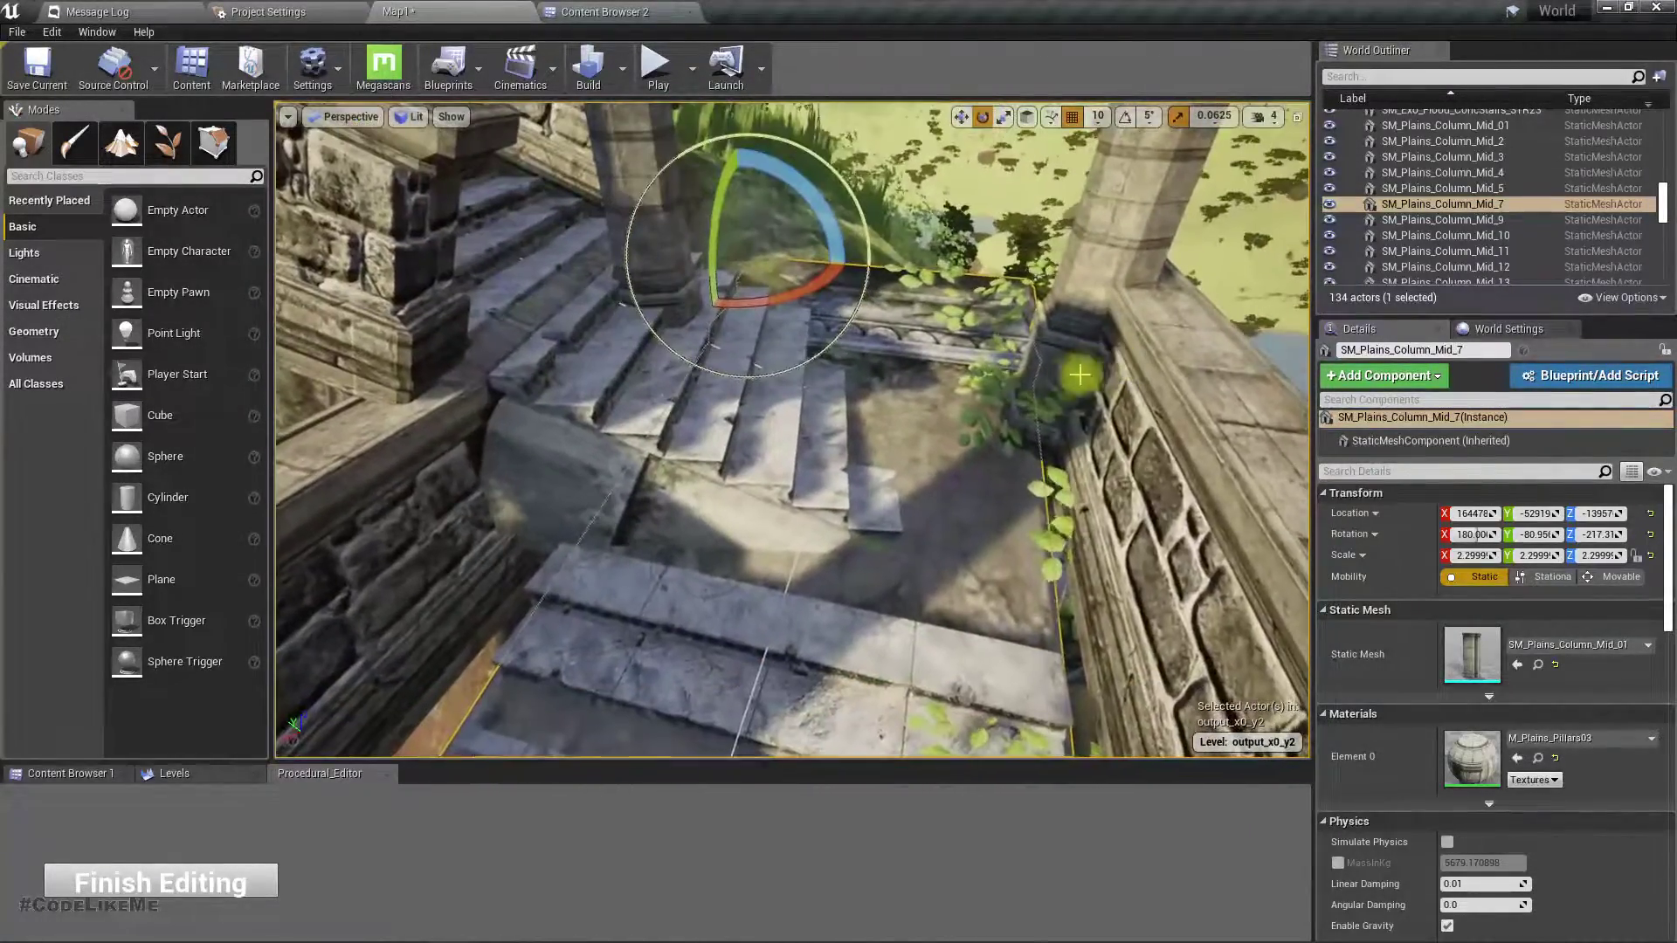
Select the slab SM_Plains_Column_Mid_5 under the upper stairs, try moving it, and undo the move
left_click(732, 463)
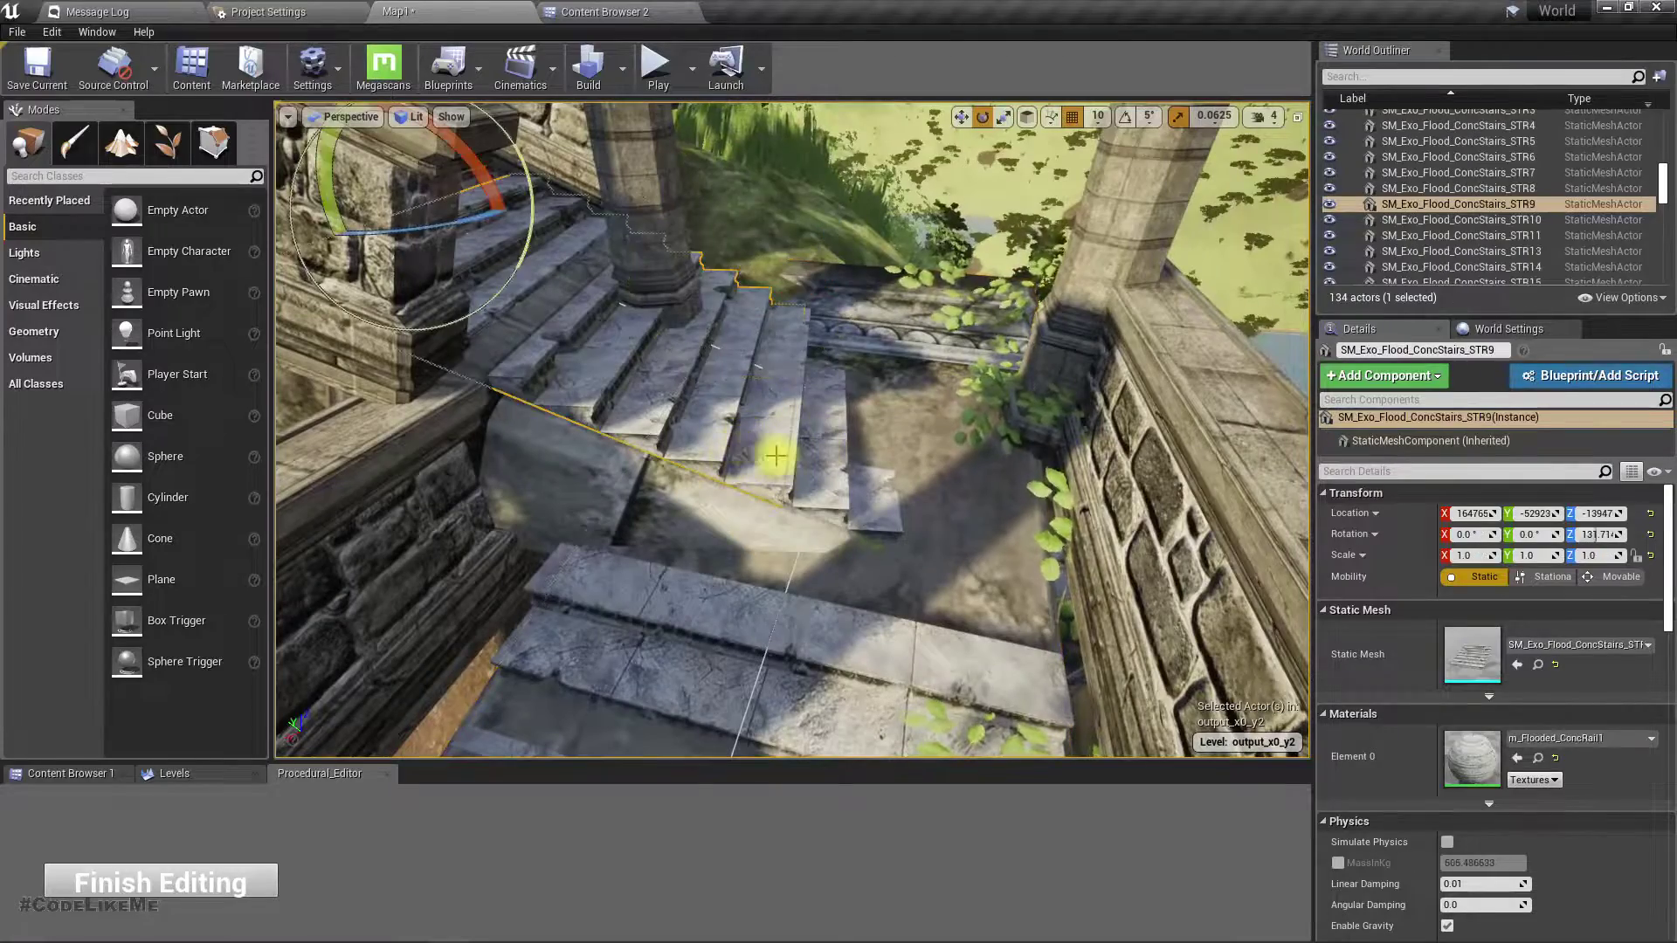
left_click(569, 470)
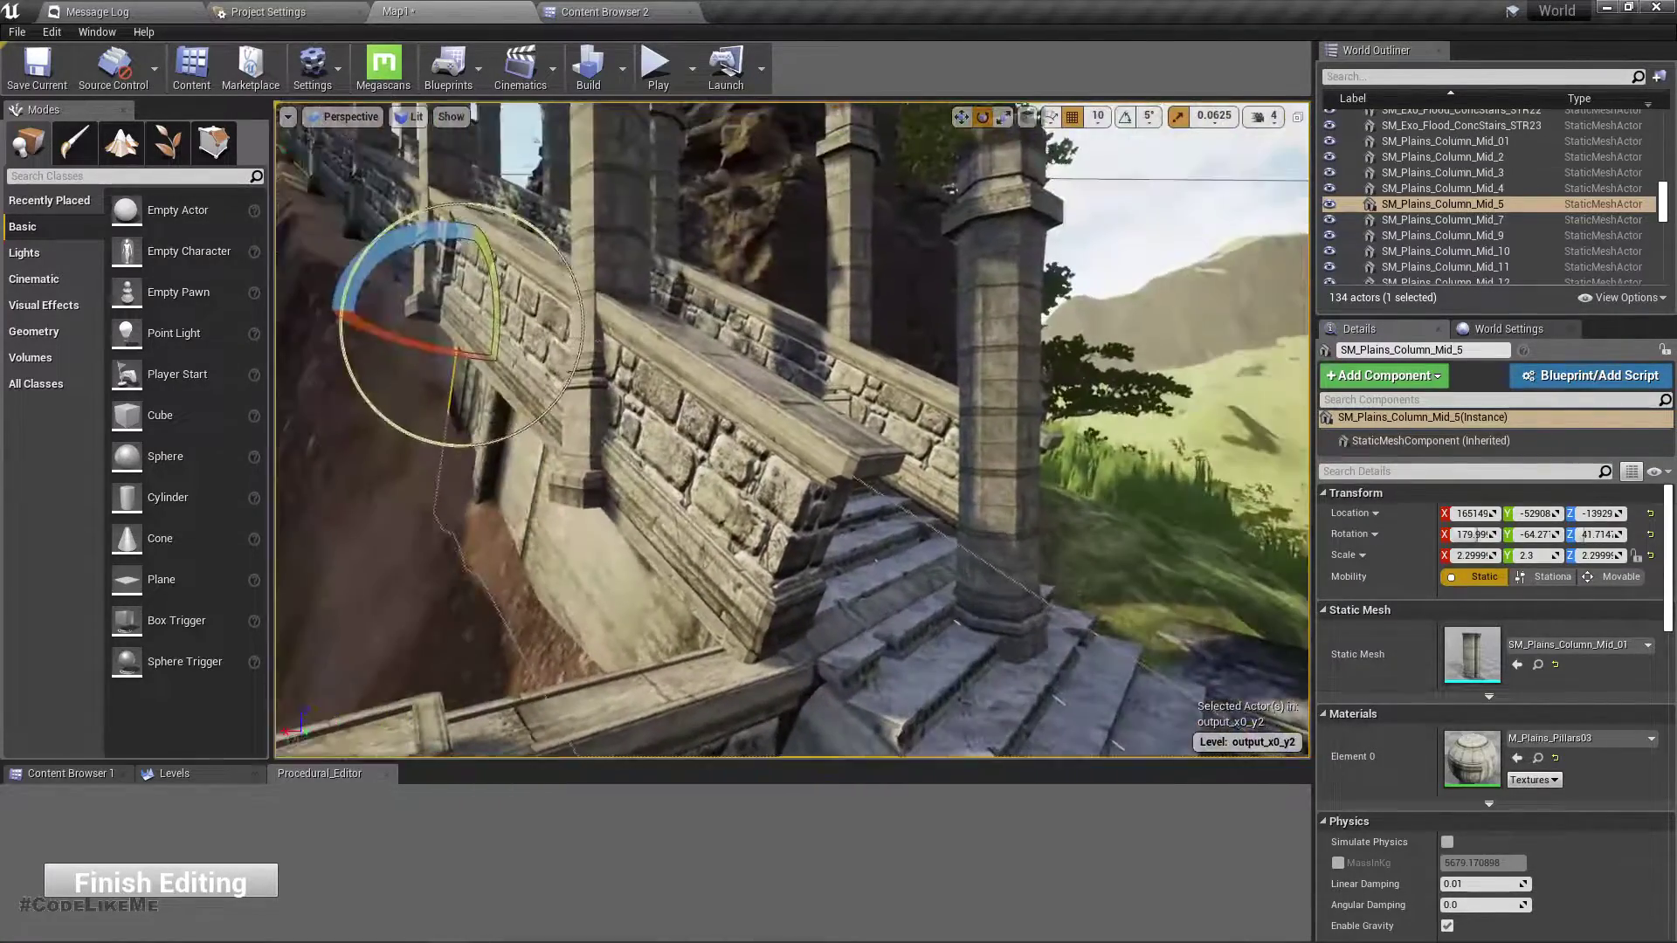
key("w")
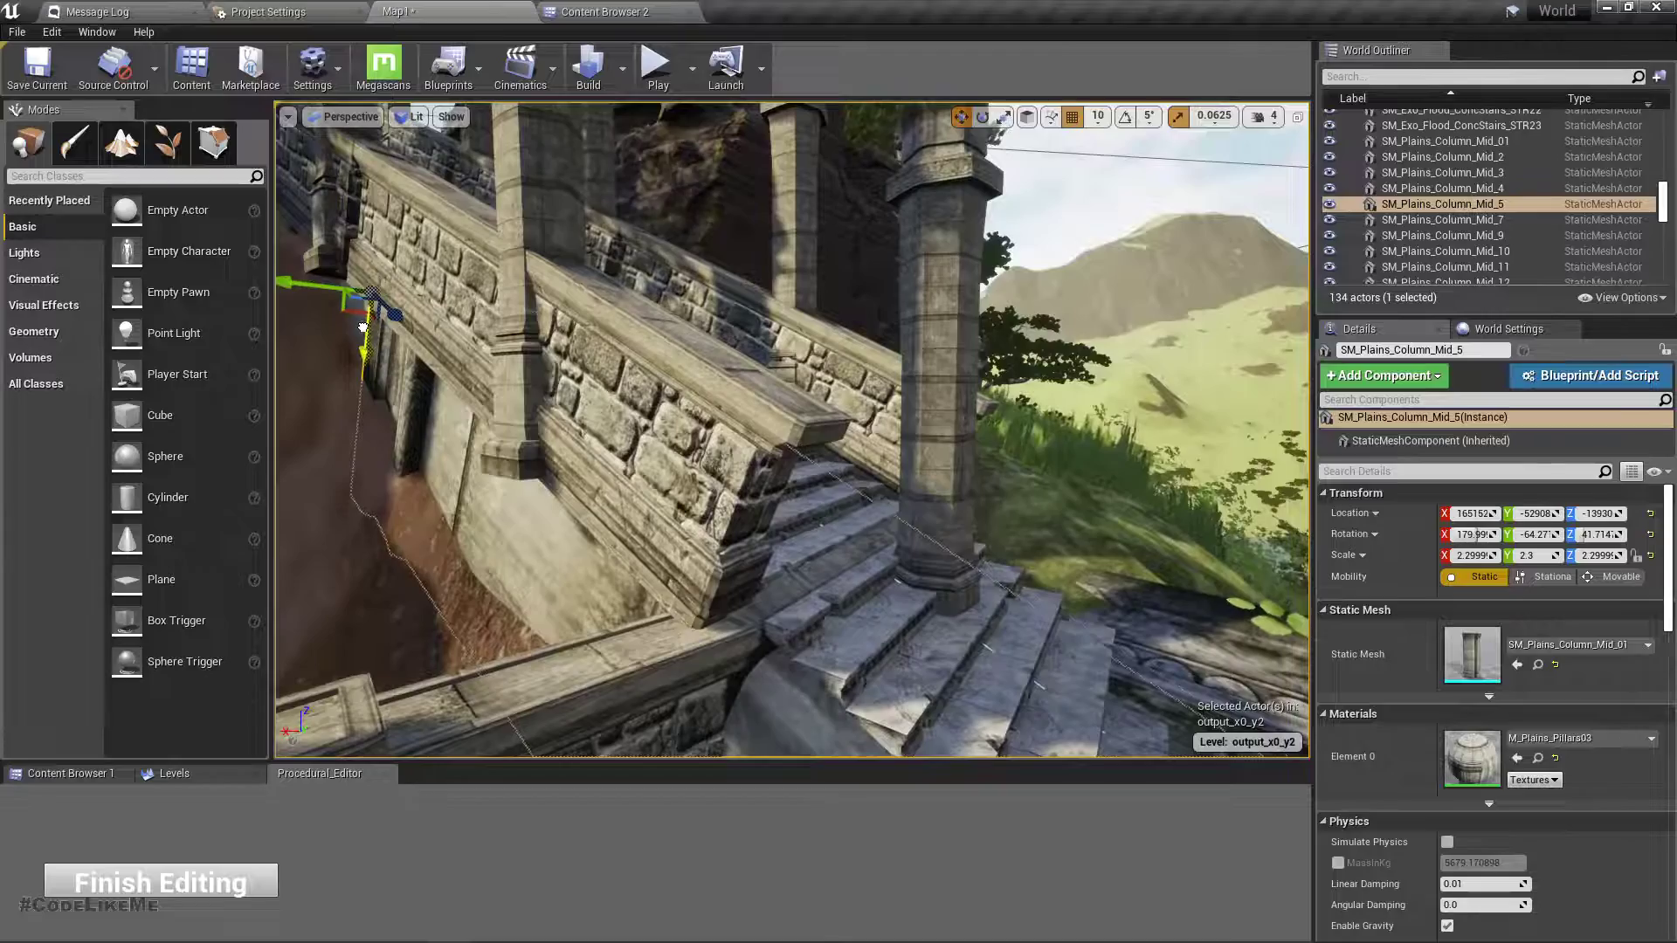
key("ctrl+z")
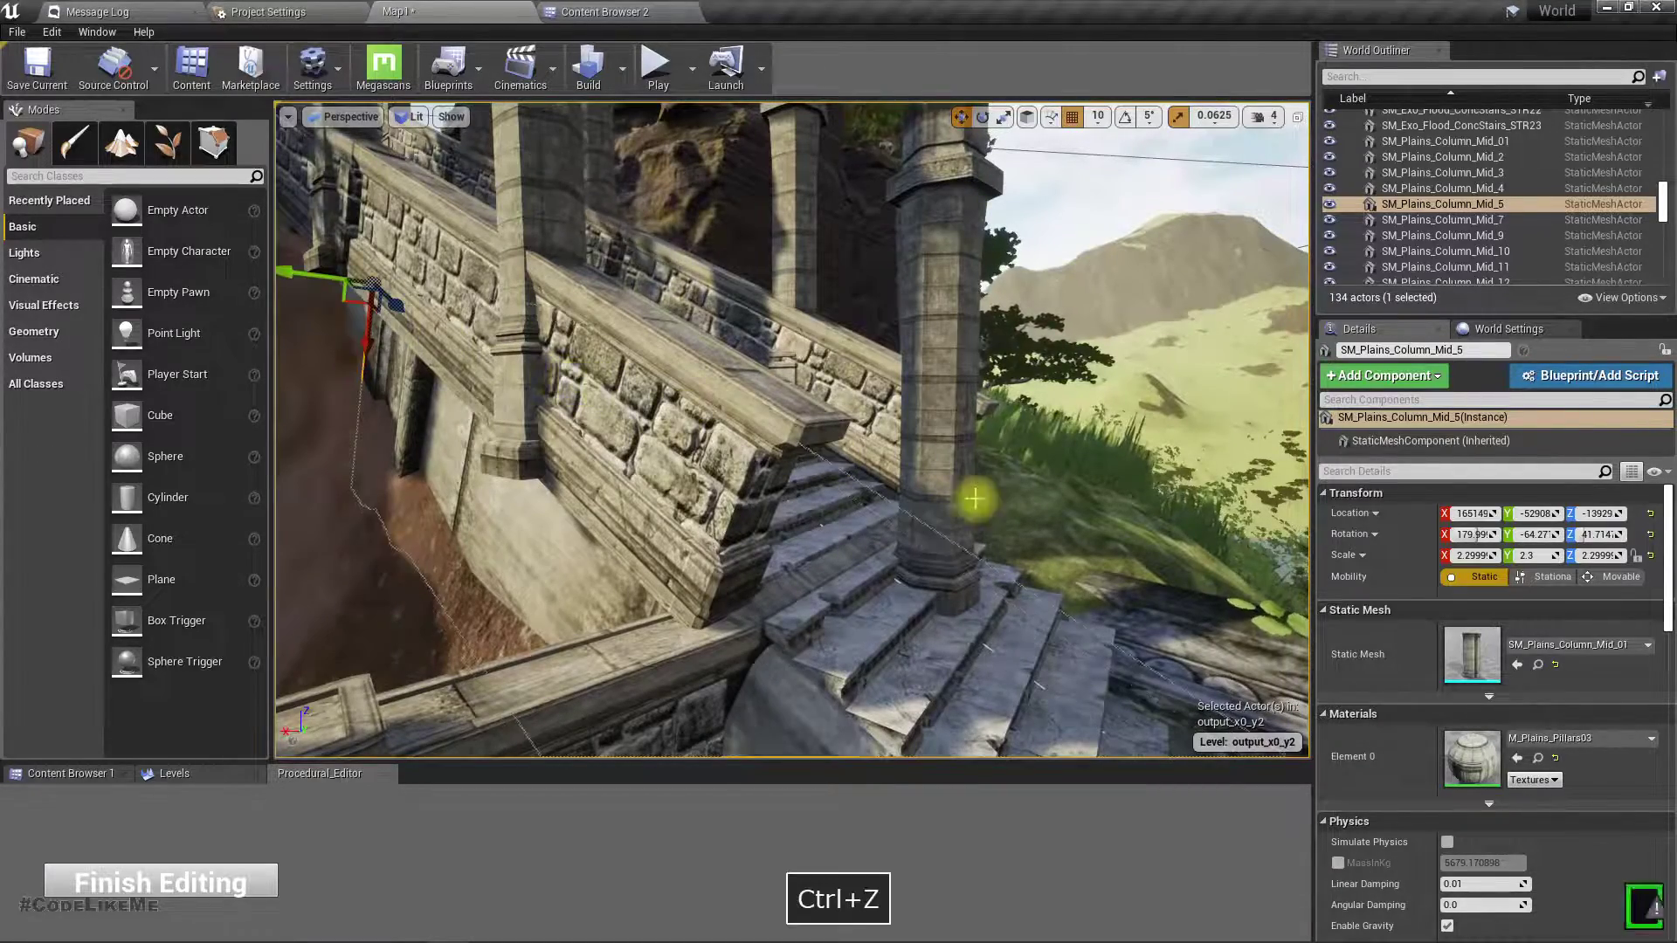
Try adjusting the rotation of SM_Plains_Column_Mid_5 beneath the upper stairs
key("e")
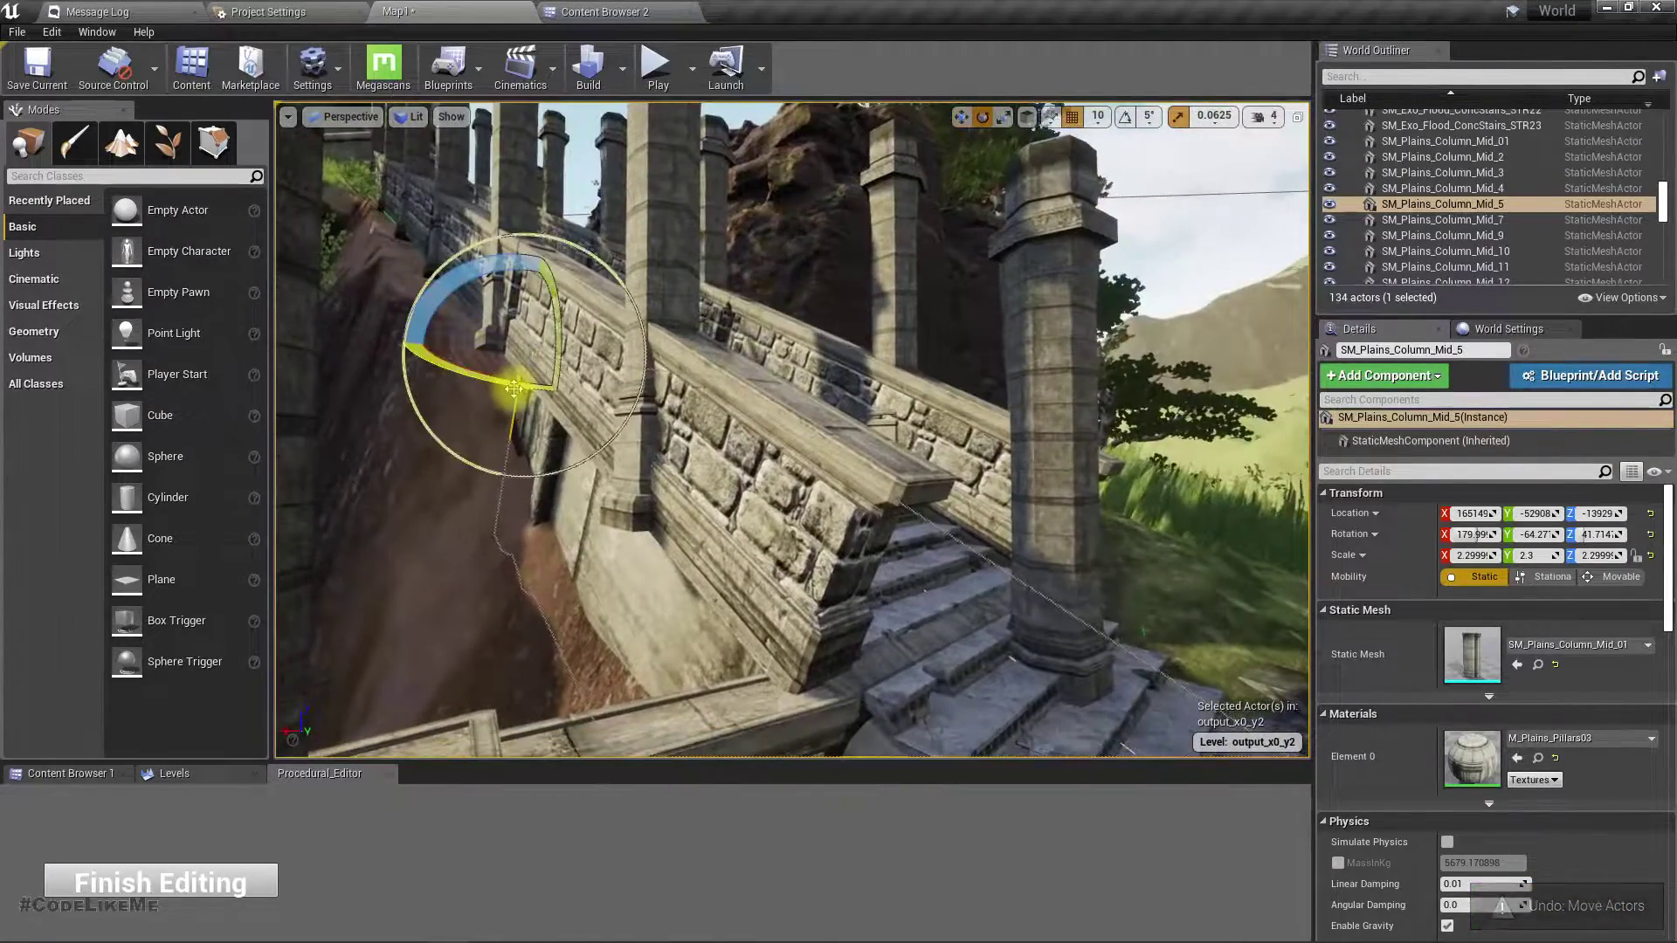
left_click_drag(551, 318, 503, 467)
right_click_drag(503, 467, 498, 511)
right_click_drag(694, 412, 662, 409)
Select SM_Plains_Column_Mid_7, undo the trial move, and raise the slab slightly to meet the foot of the upper stairs
left_click(742, 488)
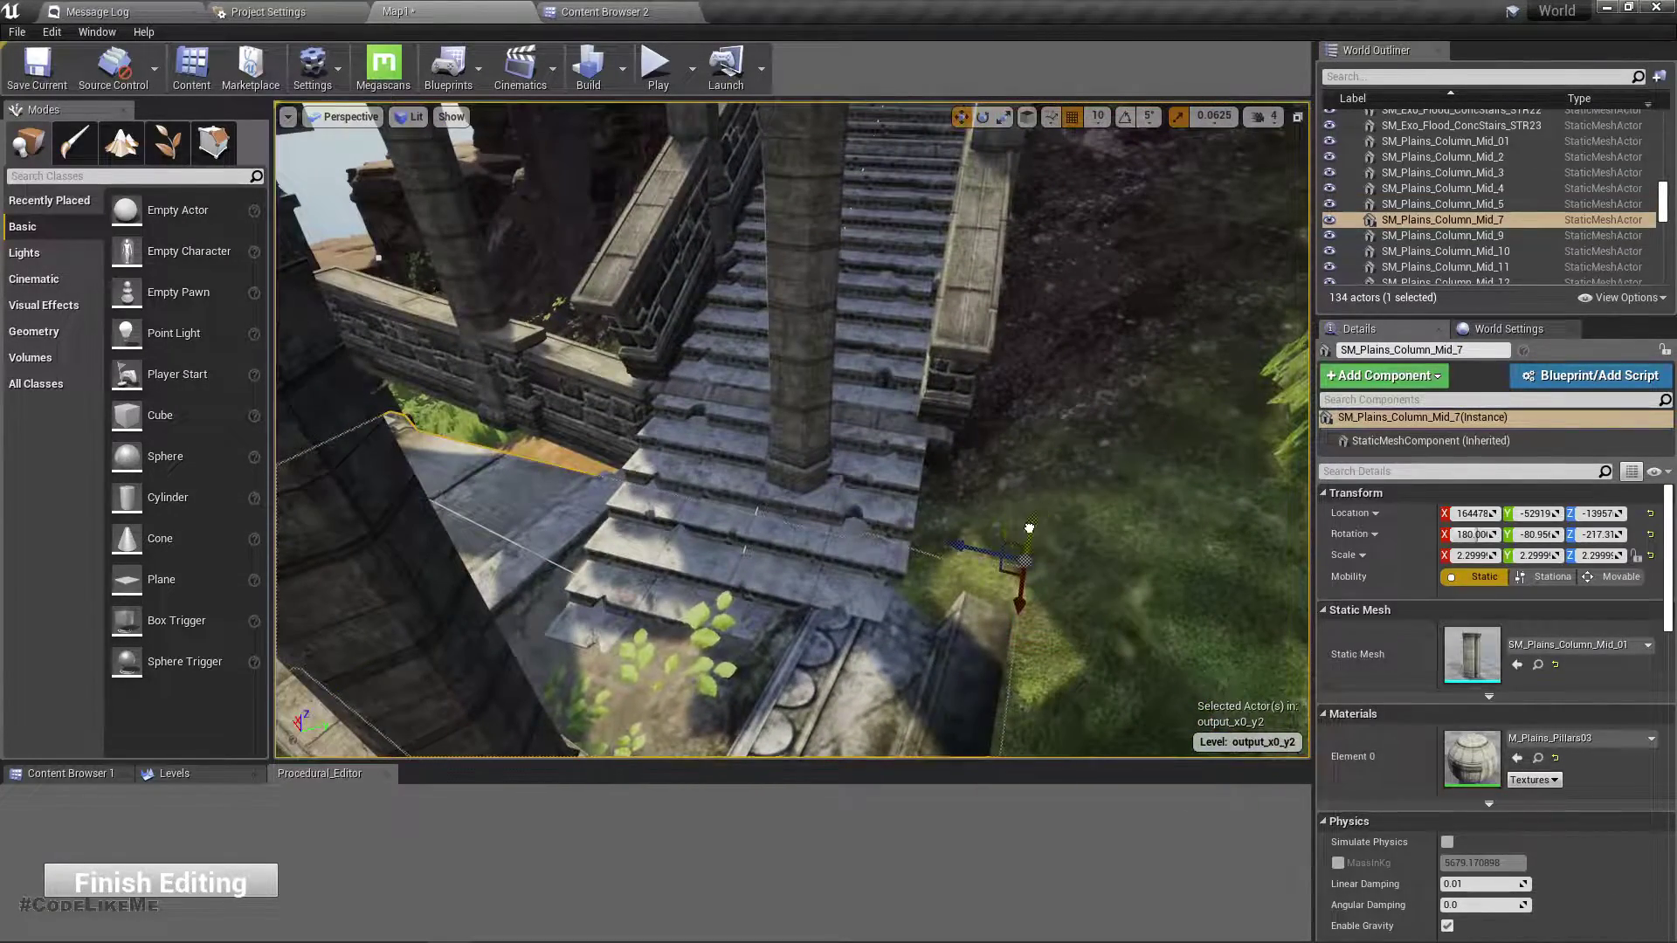
key("ctrl+z")
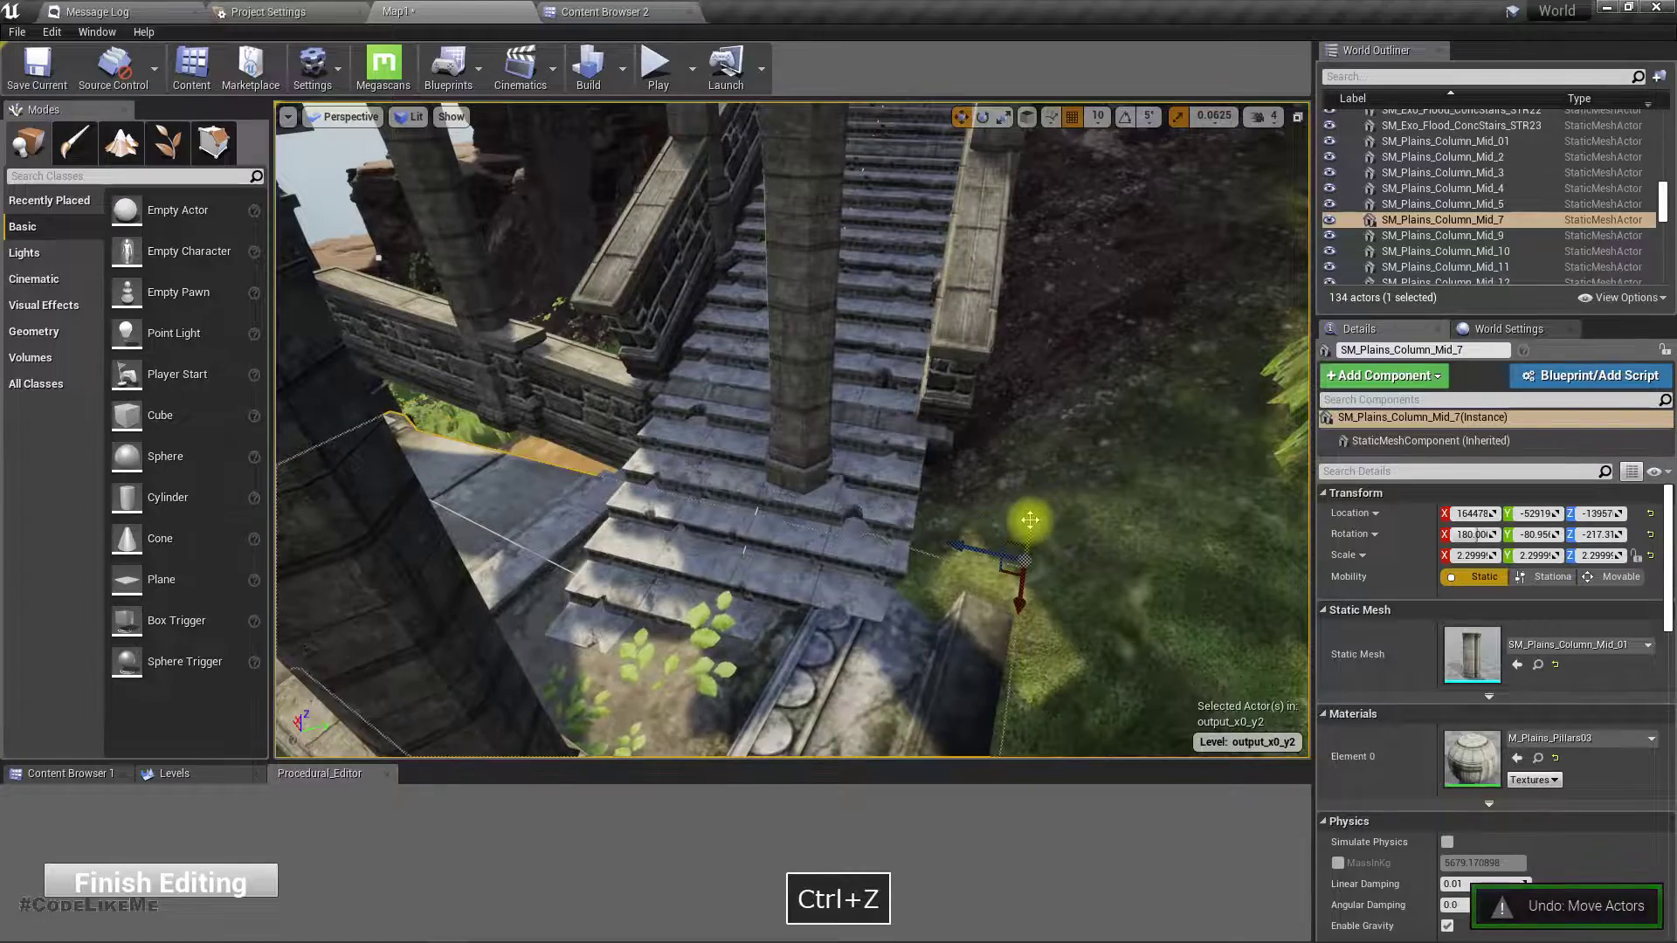
key("ctrl+z")
right_click_drag(1075, 573, 1091, 573)
left_click_drag(991, 688, 975, 644)
right_click_drag(974, 643, 882, 603)
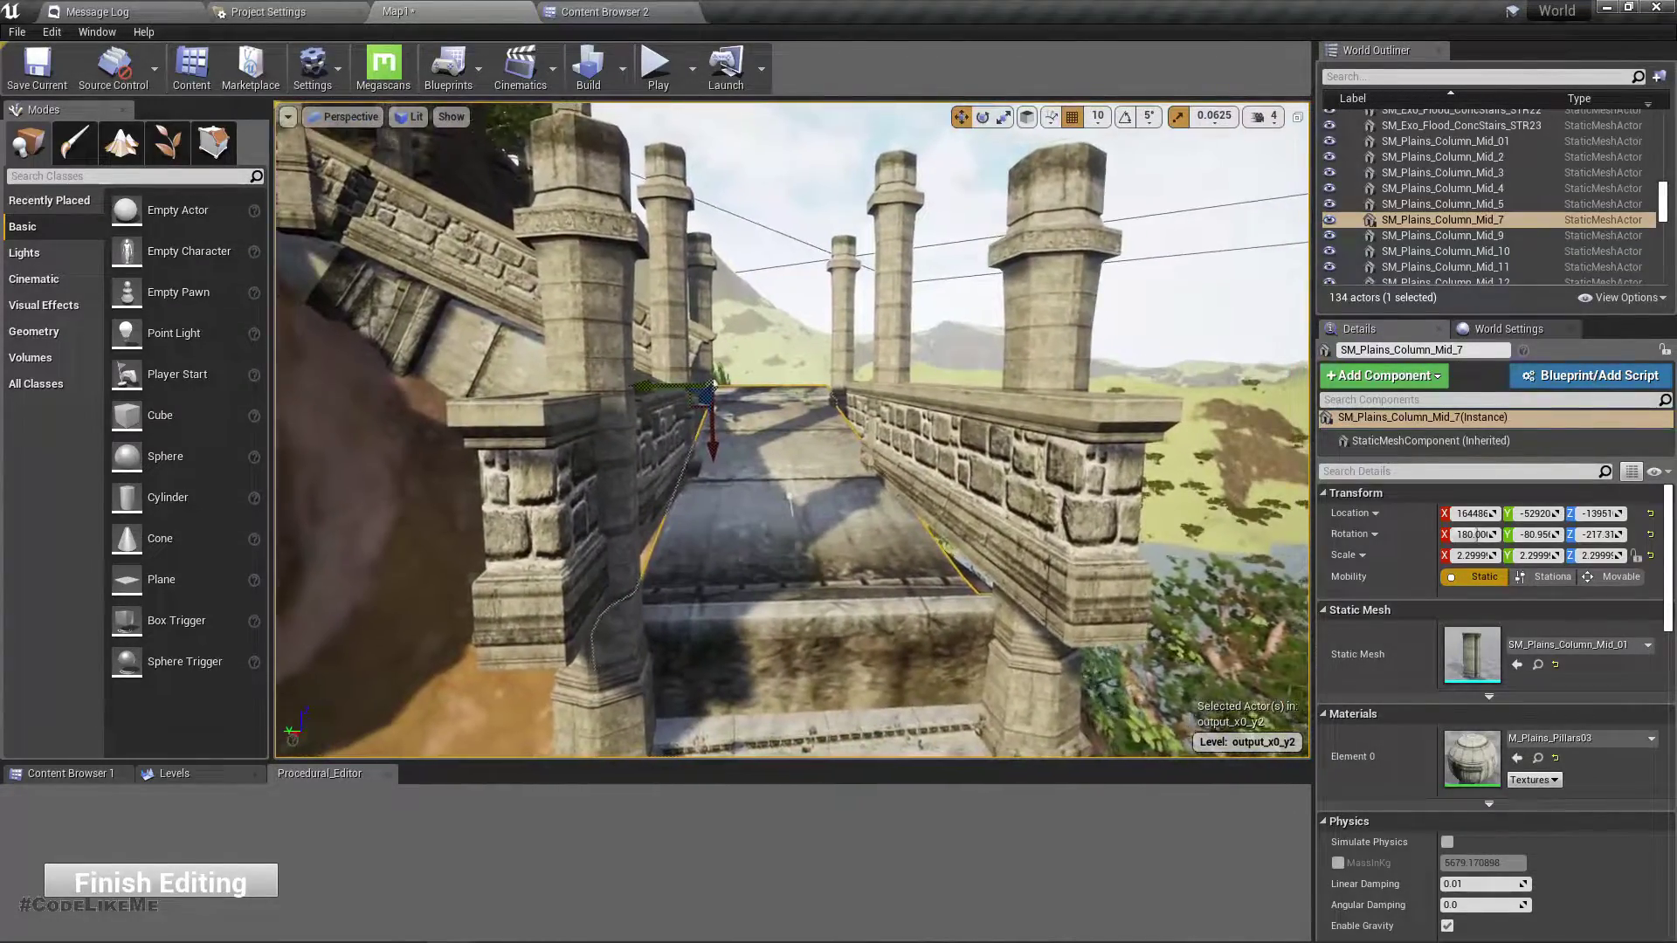
Tilt SM_Plains_Column_Mid_7 to a Y rotation of about -78° and check it from the landing and the outer side
right_click_drag(714, 385, 728, 349)
key("e")
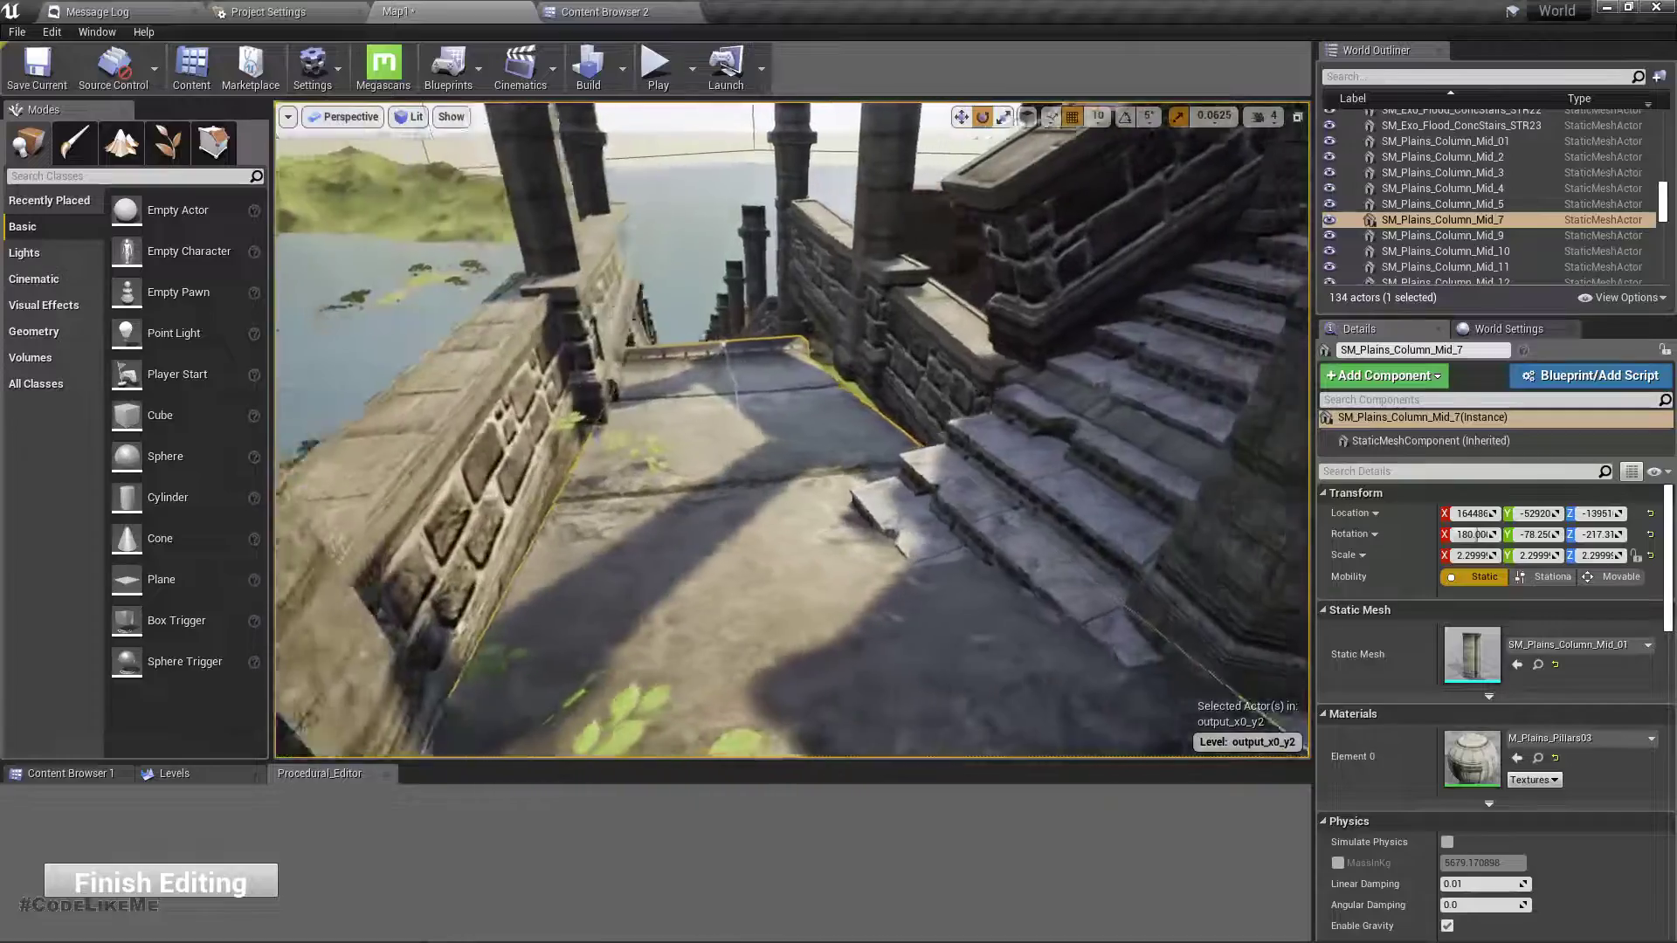
mouse_move(751, 428)
right_mouse_down()
mouse_move(720, 409)
mouse_move(786, 441)
mouse_move(769, 450)
mouse_move(733, 419)
right_mouse_up()
right_click_drag(452, 332, 451, 357)
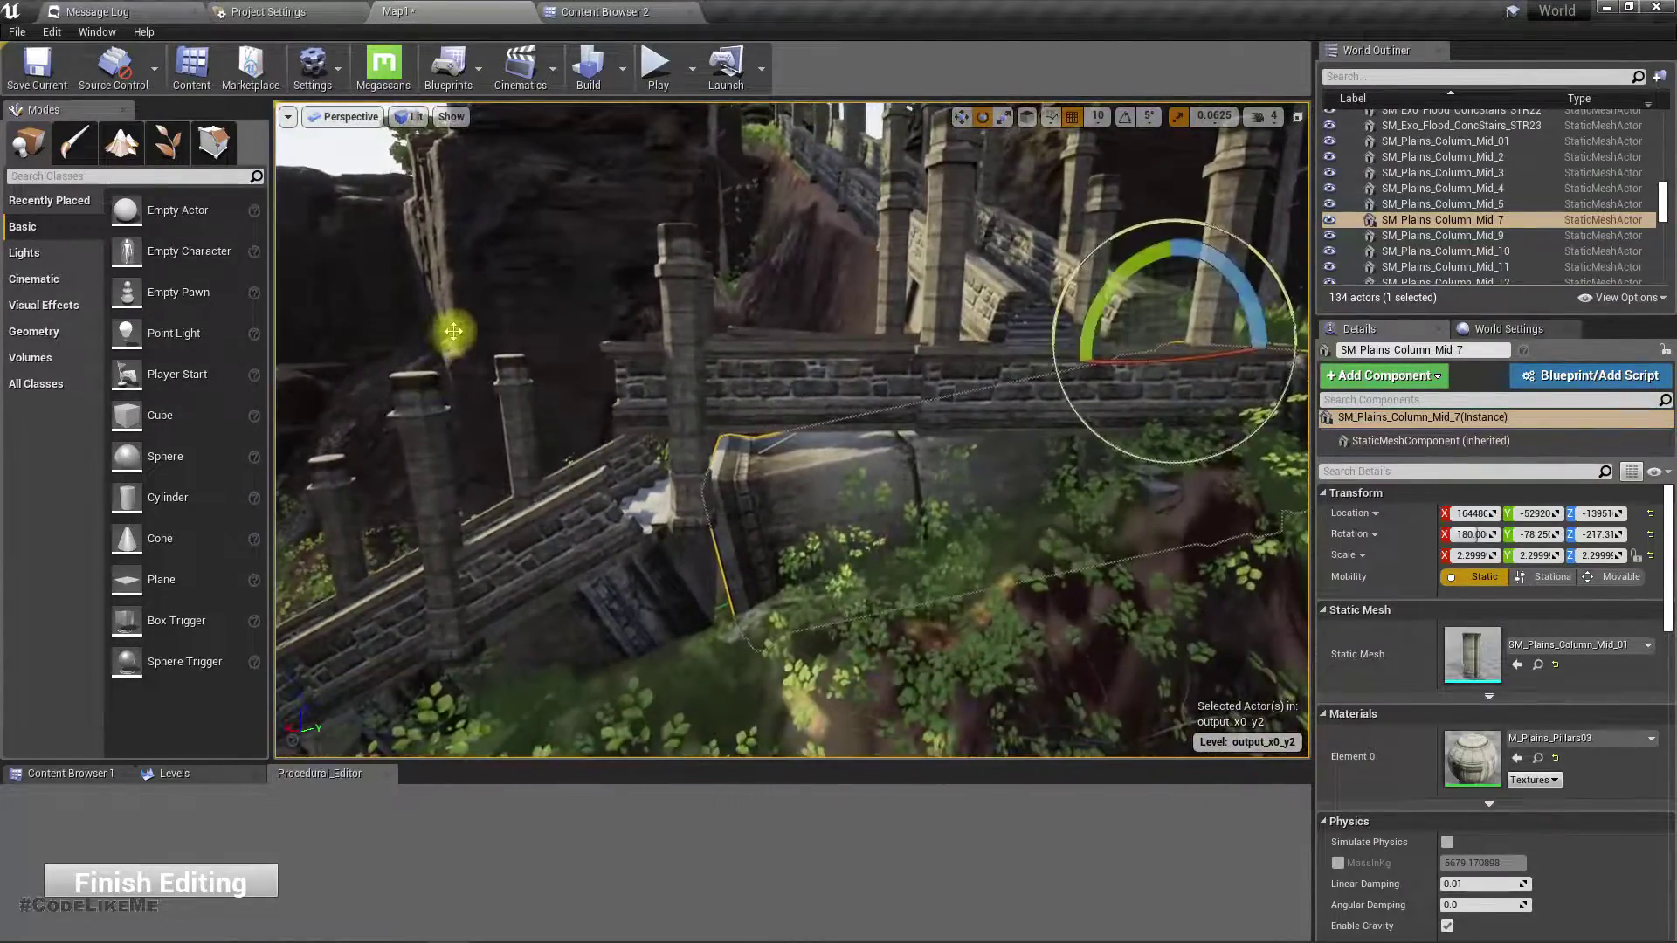
Select the outer landing wall SM_Plains_ShortWall_Straight_17 and tilt it to about -19° on X to follow the slab's slope
left_click(819, 376)
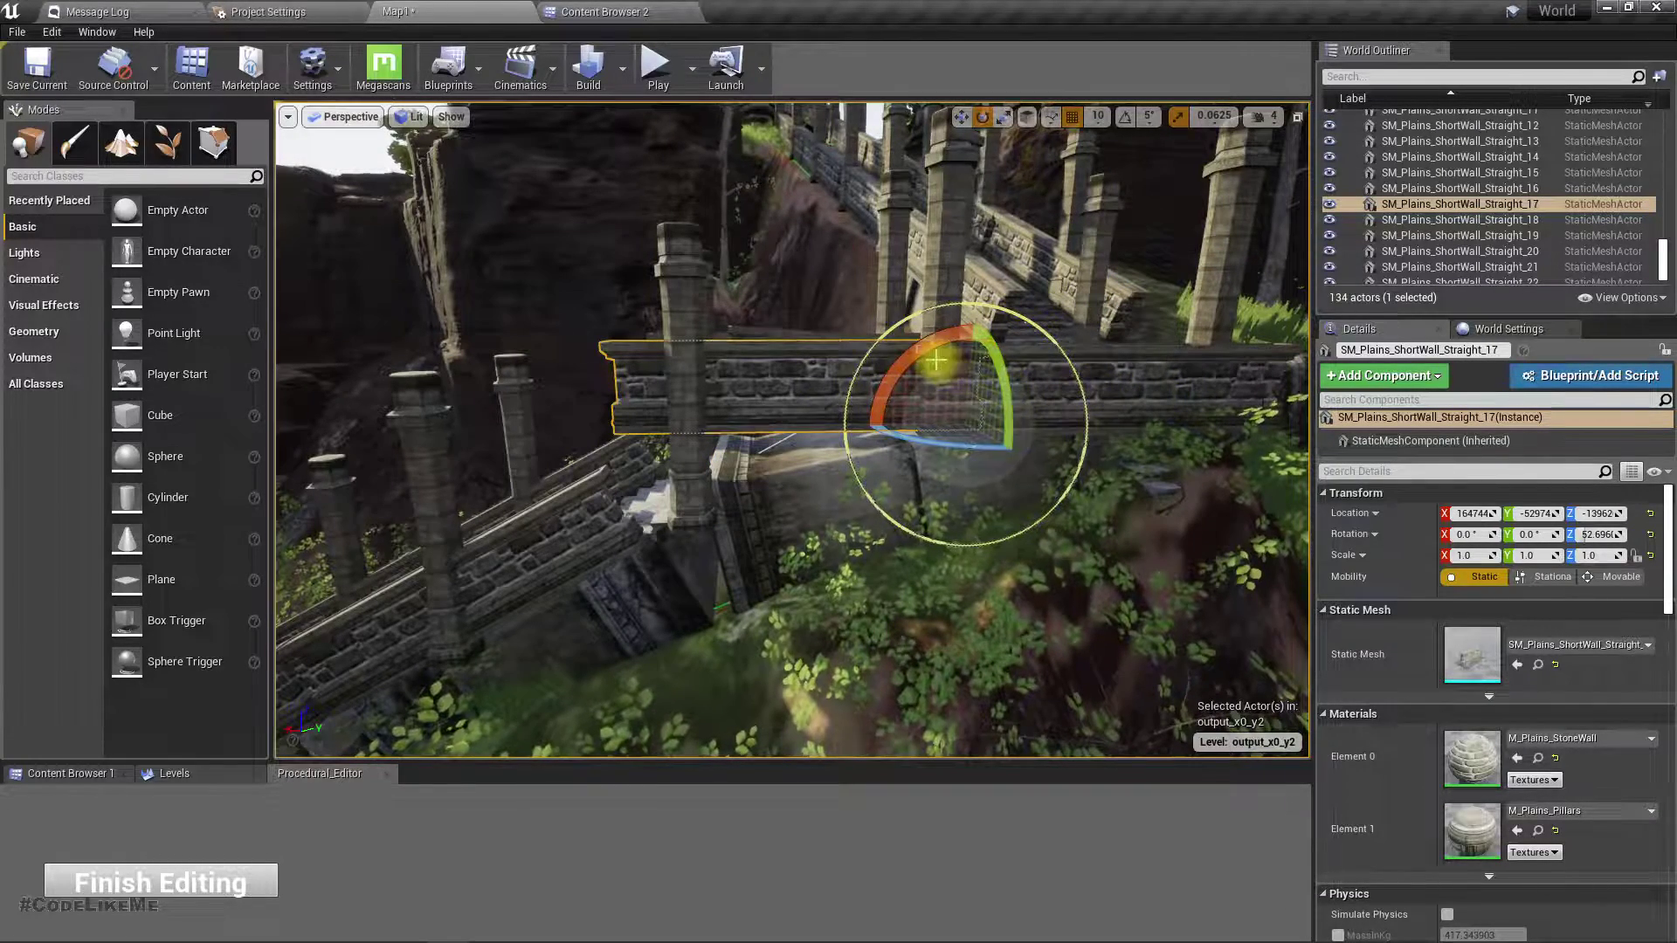
left_click_drag(935, 360, 952, 384)
right_click_drag(952, 385, 1171, 367)
Move the tilted wall SM_Plains_ShortWall_Straight_17 so it lines up with the sloping landing slab and the neighbouring walls
key("w")
right_click_drag(882, 384, 846, 397)
left_click(852, 431)
left_click_drag(586, 387, 543, 336)
right_click_drag(715, 472, 552, 572)
key("d")
key("w")
left_click_drag(732, 248, 744, 248)
key("d")
Turn off position grid snapping and shift SM_Plains_ShortWall_Straight_17 sideways onto the slab's outer edge
right_click_drag(883, 374, 791, 415)
mouse_move(743, 266)
right_mouse_down()
mouse_move(741, 295)
mouse_move(745, 281)
right_mouse_up()
left_click(952, 341)
left_click(1072, 116)
left_click_drag(762, 367, 785, 370)
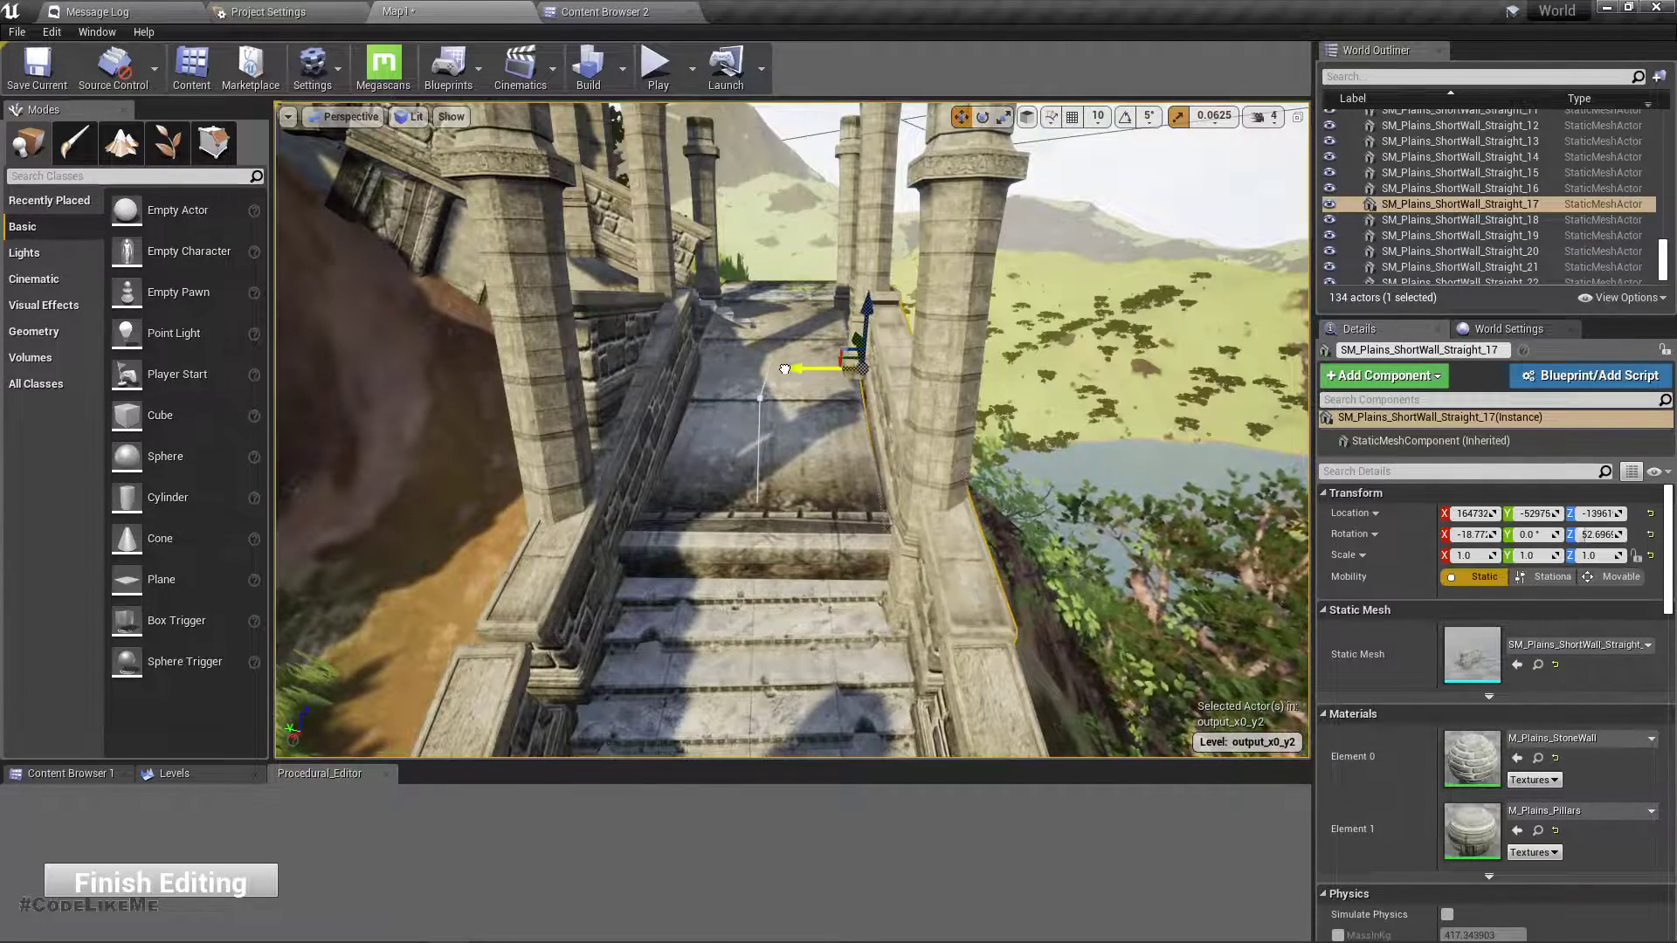
Select the wall on the opposite, hillside edge of the slab and shift it slightly sideways
left_click(612, 417)
left_click_drag(642, 365, 630, 365)
right_click_drag(630, 365, 716, 443)
Select SM_Plains_ShortWall_Straight_5, tilt it to about -12° on X, and move it in line with the adjoining sloped wall
left_click(661, 463)
key("e")
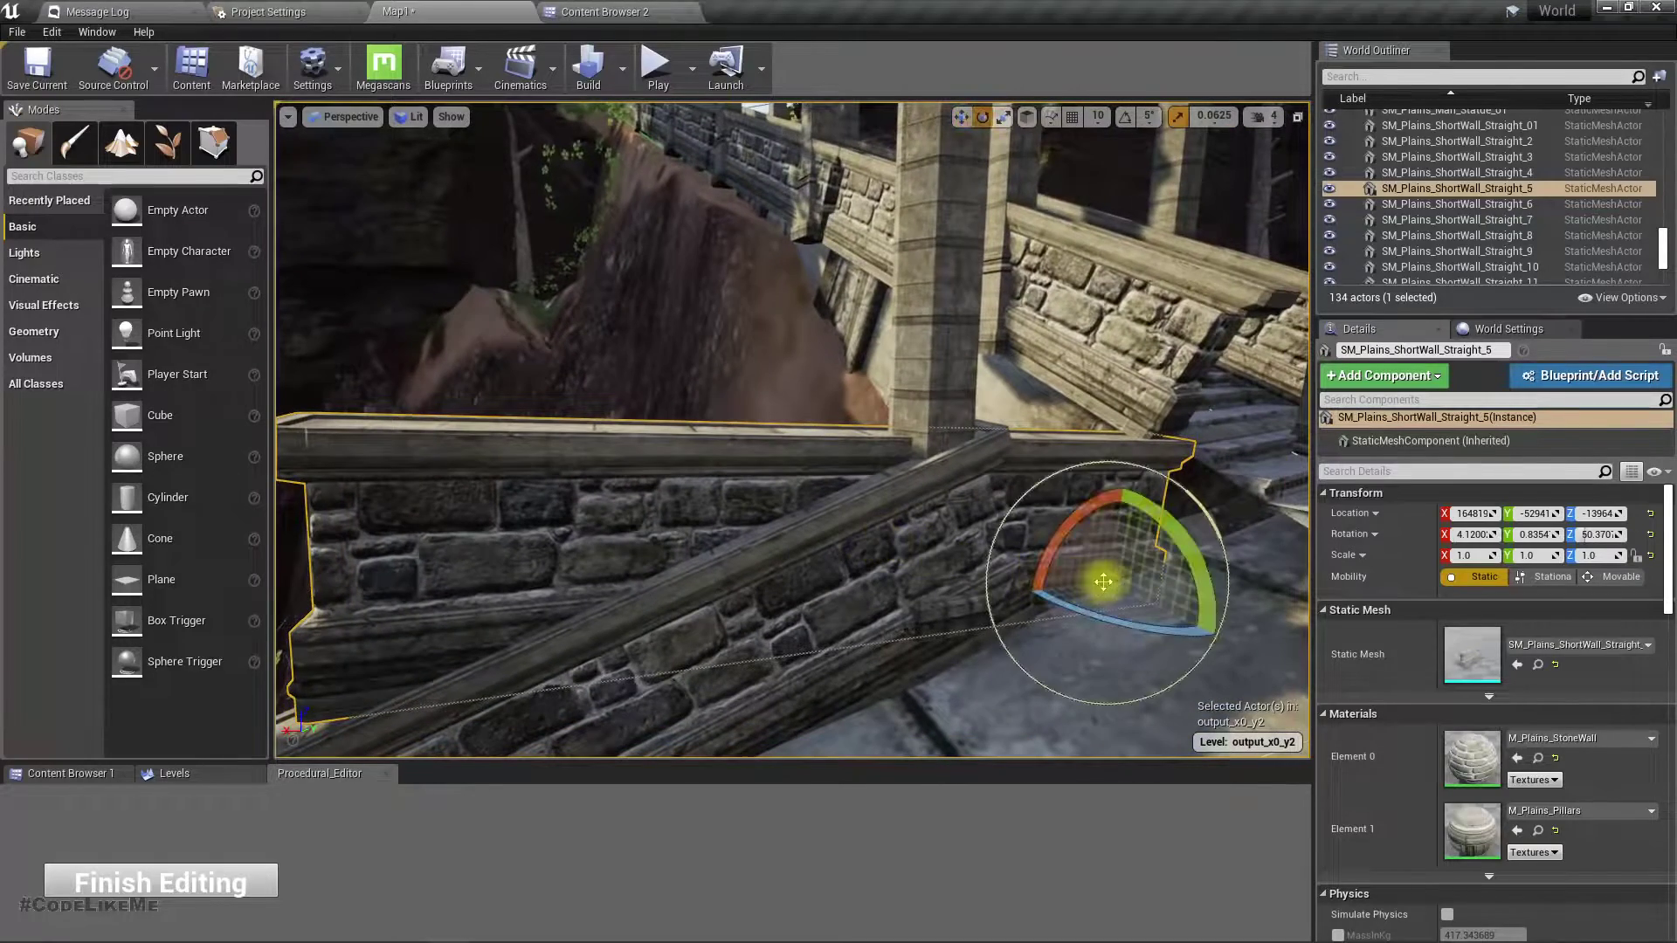
left_click_drag(1091, 519, 1118, 489)
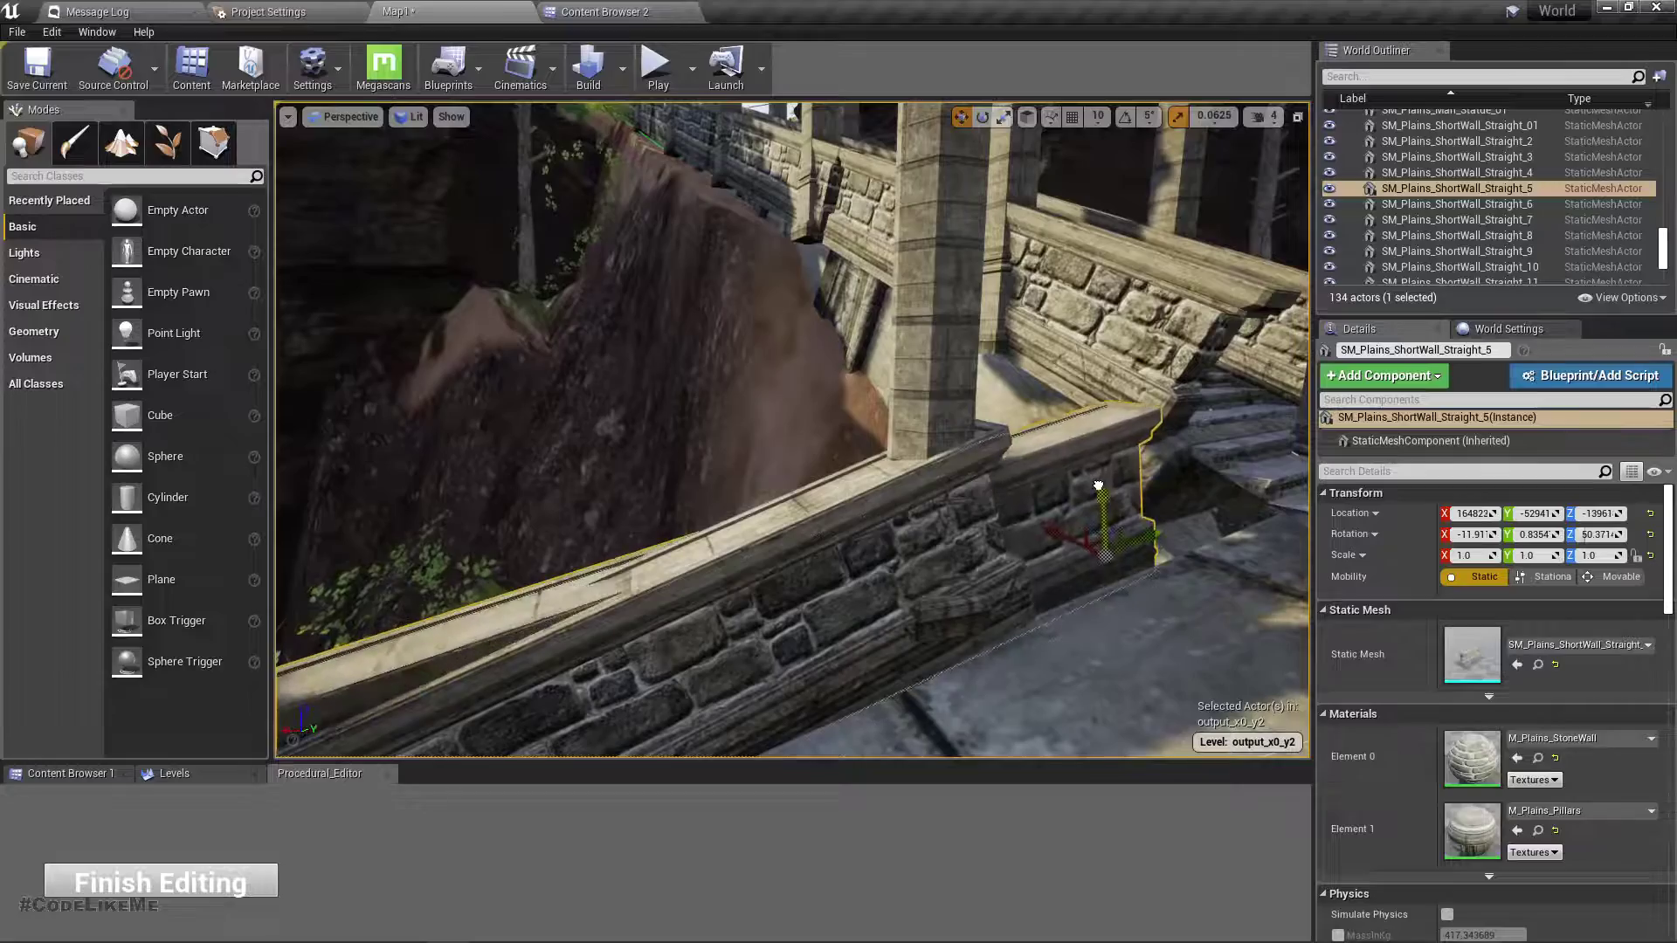
left_click_drag(1060, 517, 1078, 525)
right_click_drag(1078, 525, 1097, 573)
Turn SM_Plains_ShortWall_Straight_5 slightly and steepen its tilt to about -18.5° on X to match the adjoining wall
key("e")
left_click_drag(922, 624, 917, 617)
right_click_drag(917, 618, 1004, 471)
right_click_drag(904, 550, 950, 613)
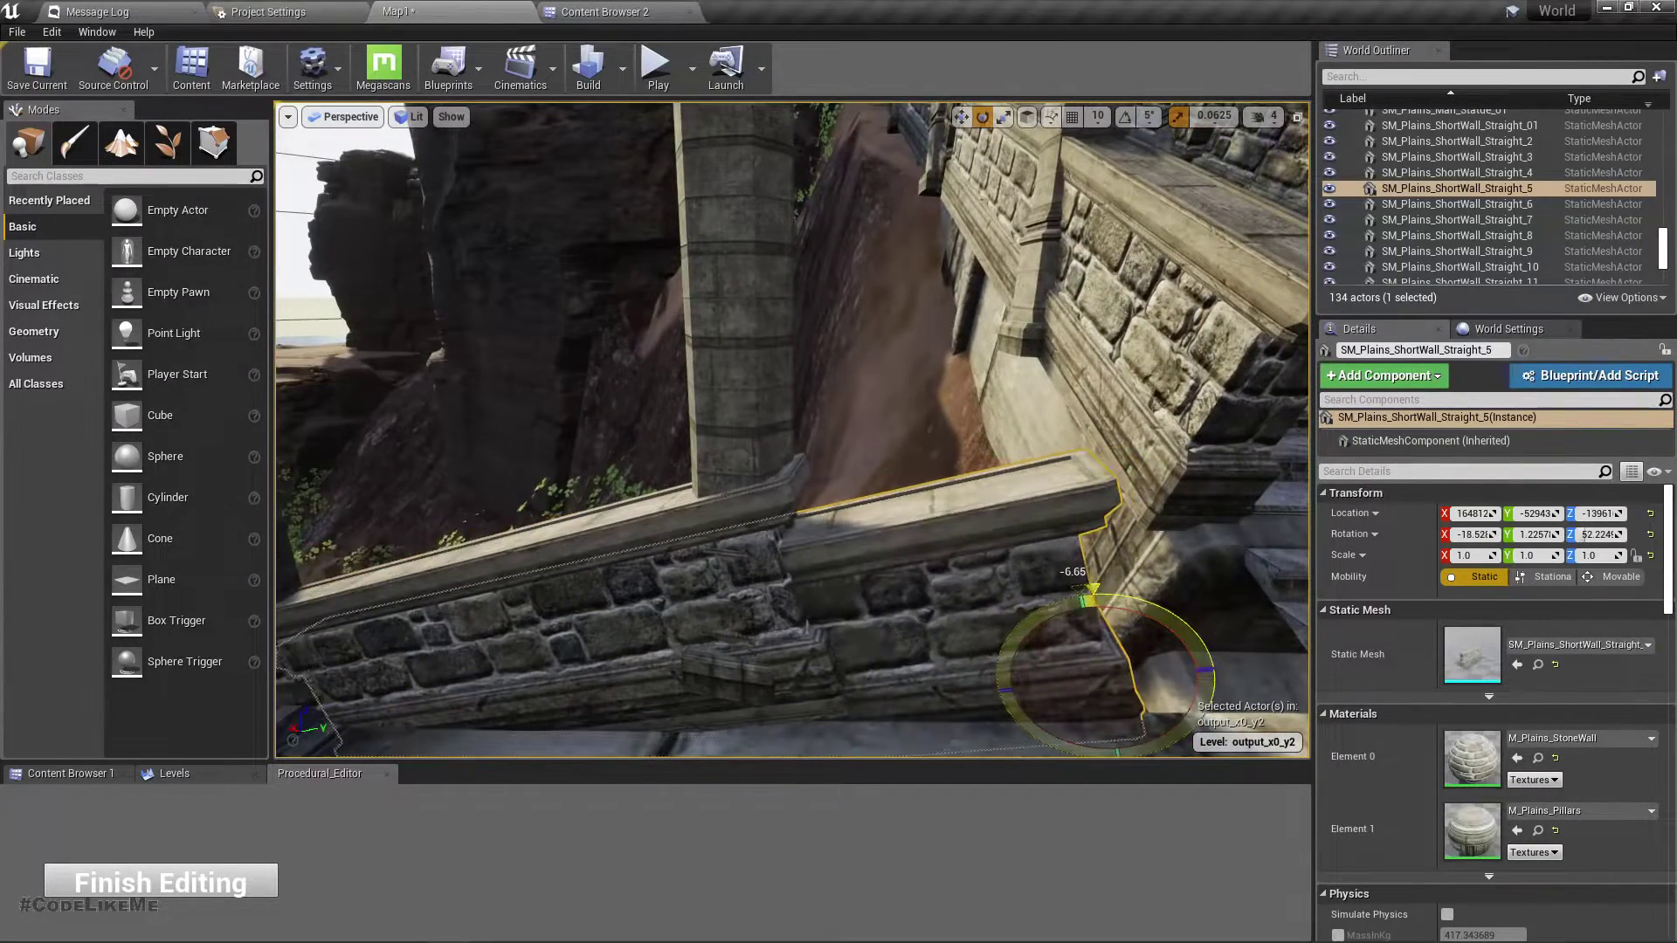
left_click_drag(1083, 625, 1085, 620)
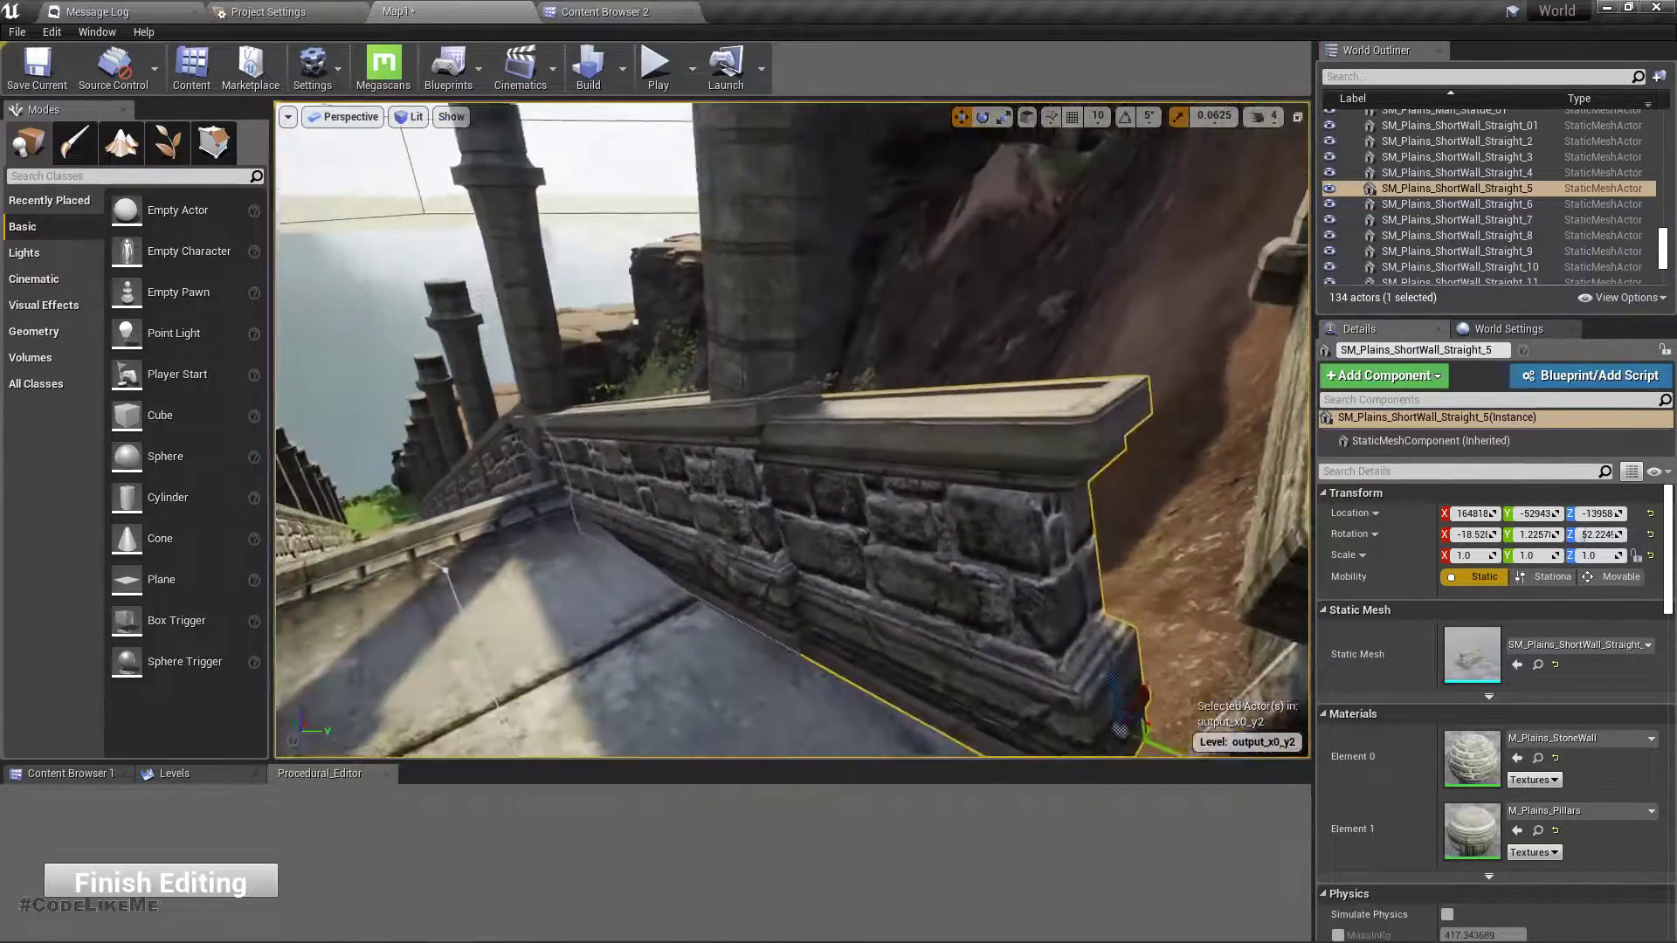
Move SM_Plains_ShortWall_Straight_5 along the slab's edge to close the gap with the wall at the upper stairs
right_click_drag(909, 507, 939, 559)
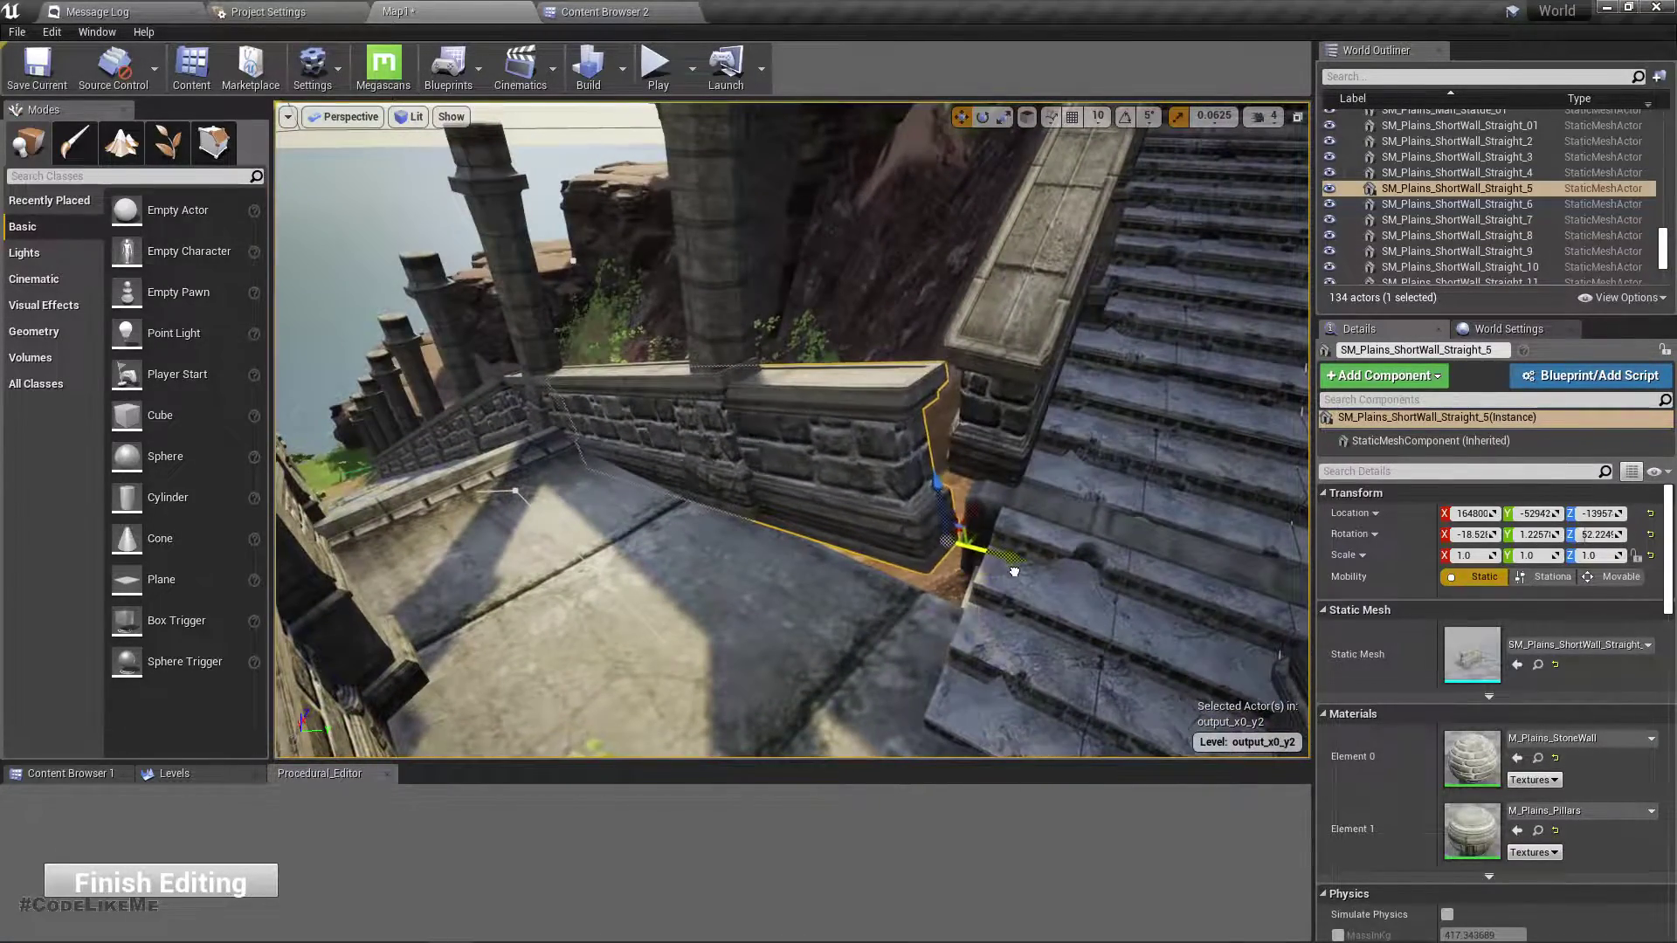
right_click_drag(1066, 590, 1058, 594)
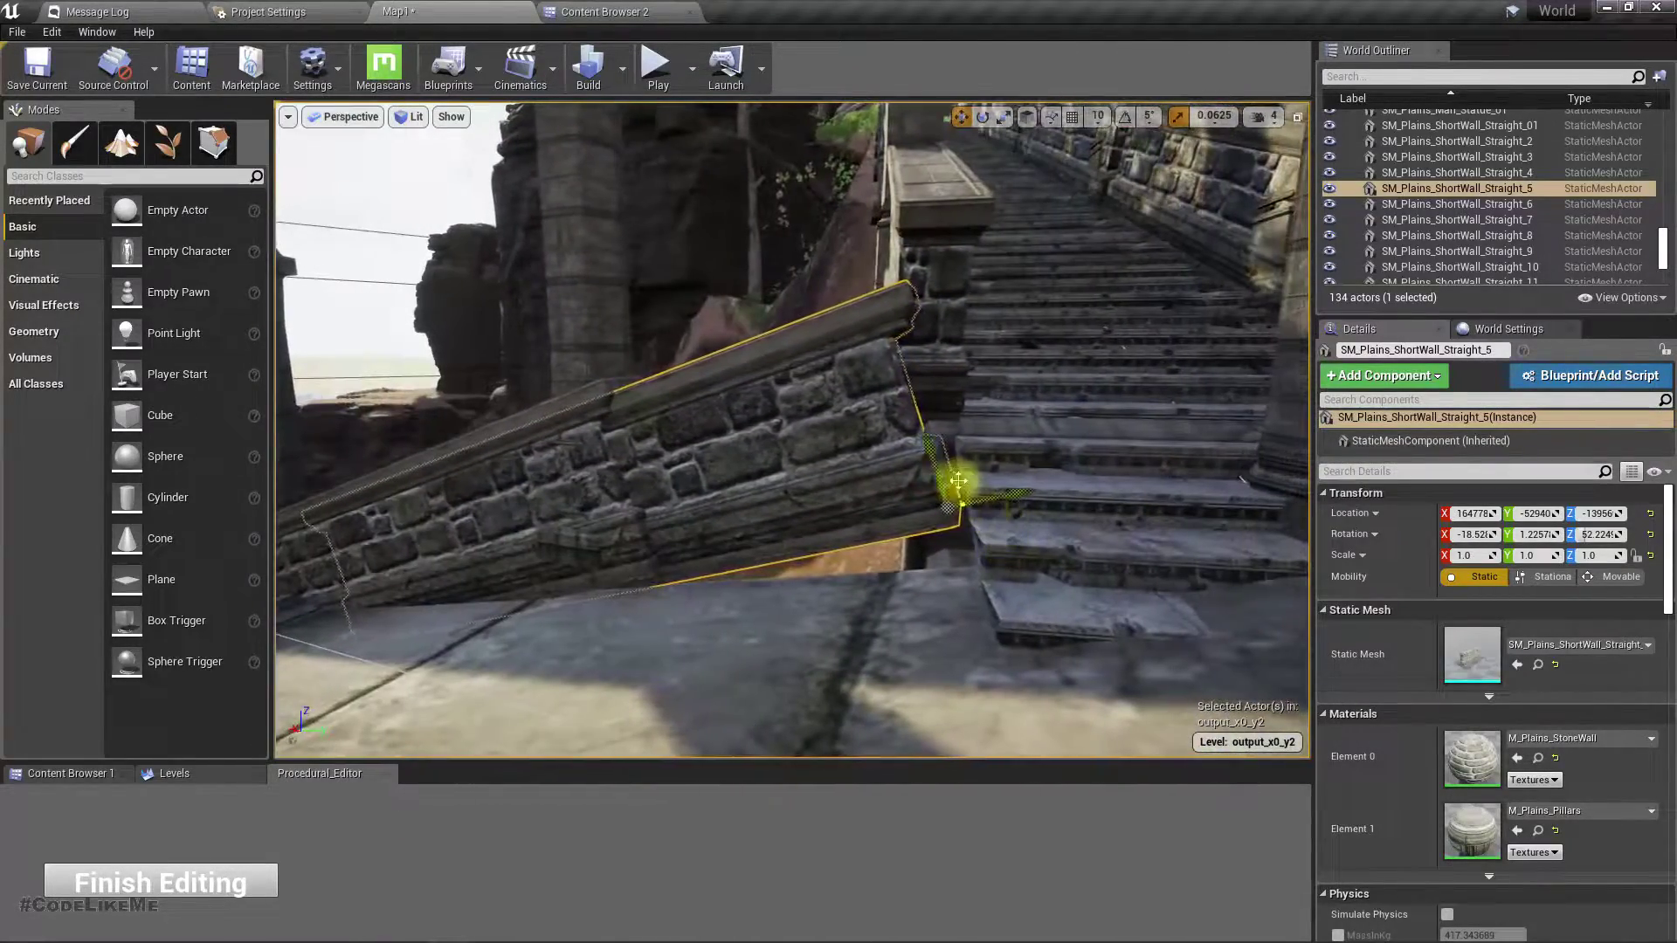
left_click_drag(937, 472, 947, 502)
mouse_move(947, 502)
right_mouse_down()
mouse_move(909, 501)
mouse_move(969, 568)
mouse_move(945, 477)
mouse_move(969, 525)
right_mouse_up()
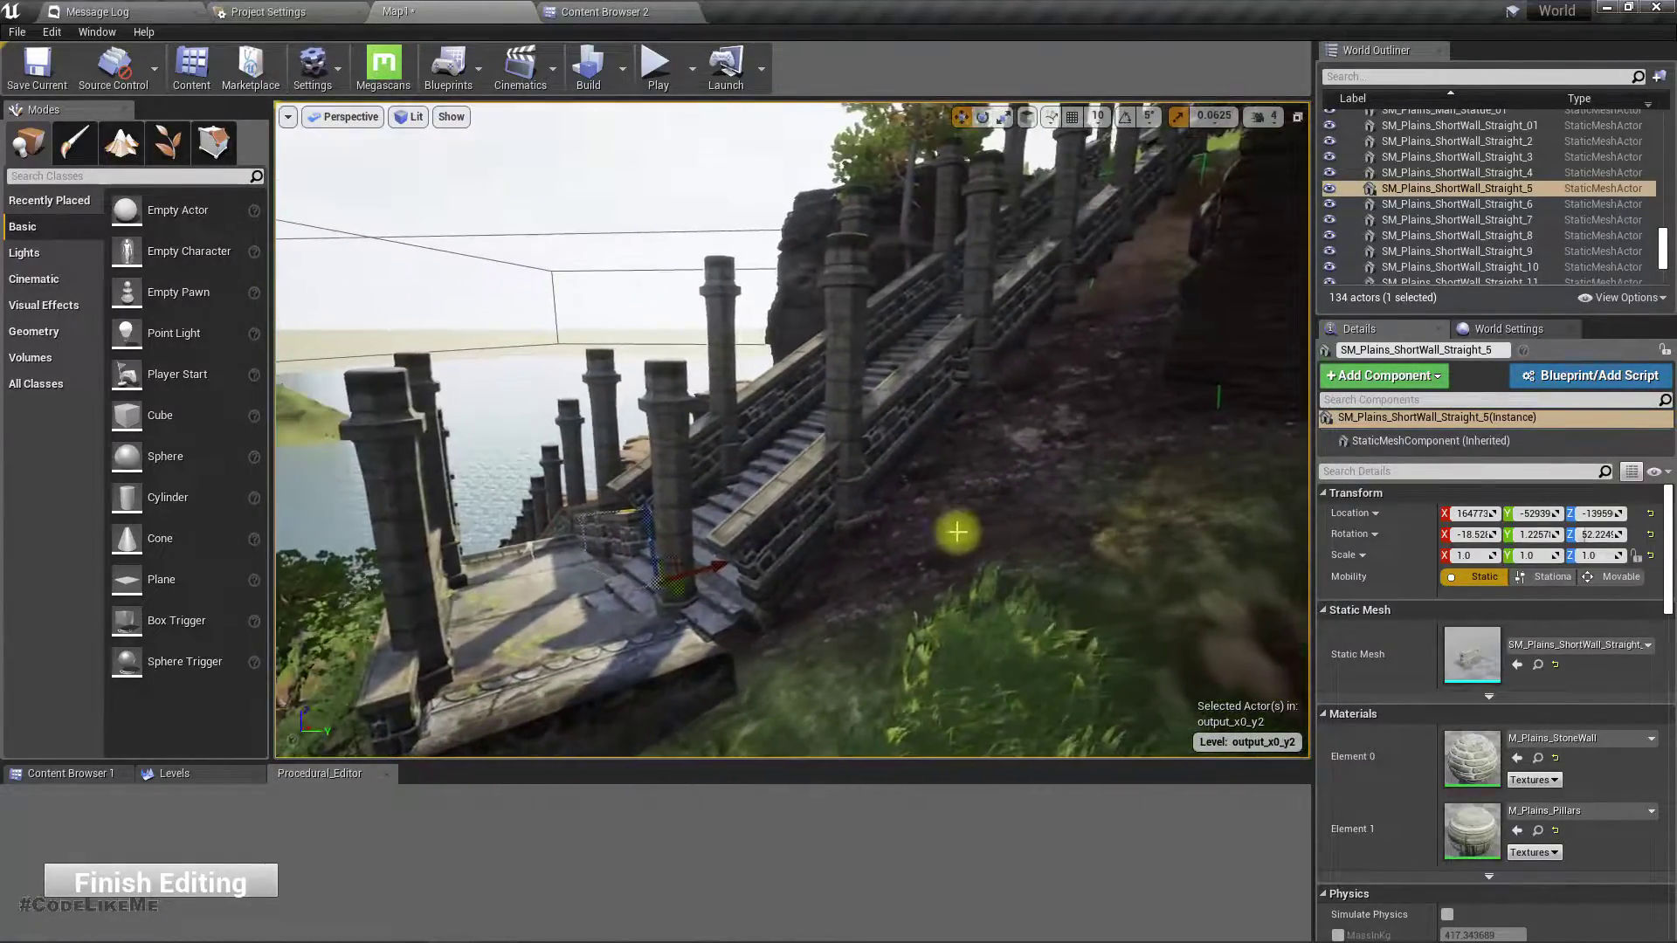
Select SM_Plains_ShortWall_Straight_5 again and rotate it across the landing, to a Z rotation of about -5°
left_click(773, 535)
right_click_drag(772, 535, 795, 563)
left_click(739, 584)
key("e")
left_click_drag(812, 590, 1101, 533)
right_click_drag(1100, 533, 1040, 559)
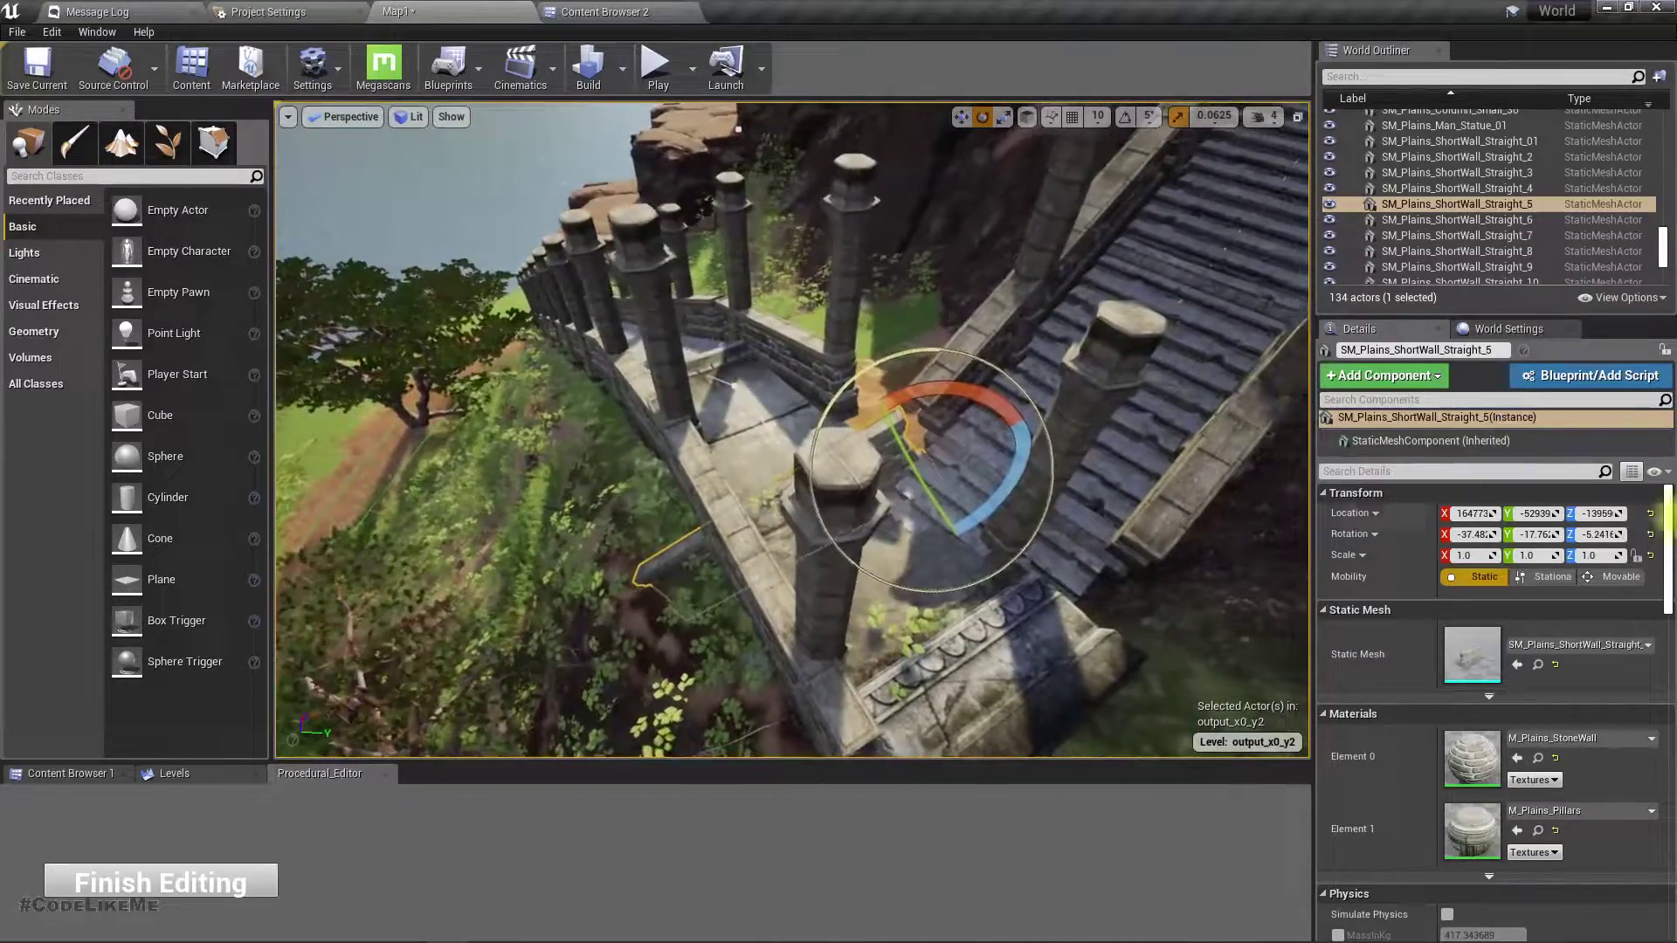
left_click(1473, 514)
type("0")
key("Tab")
type("0")
key("Tab")
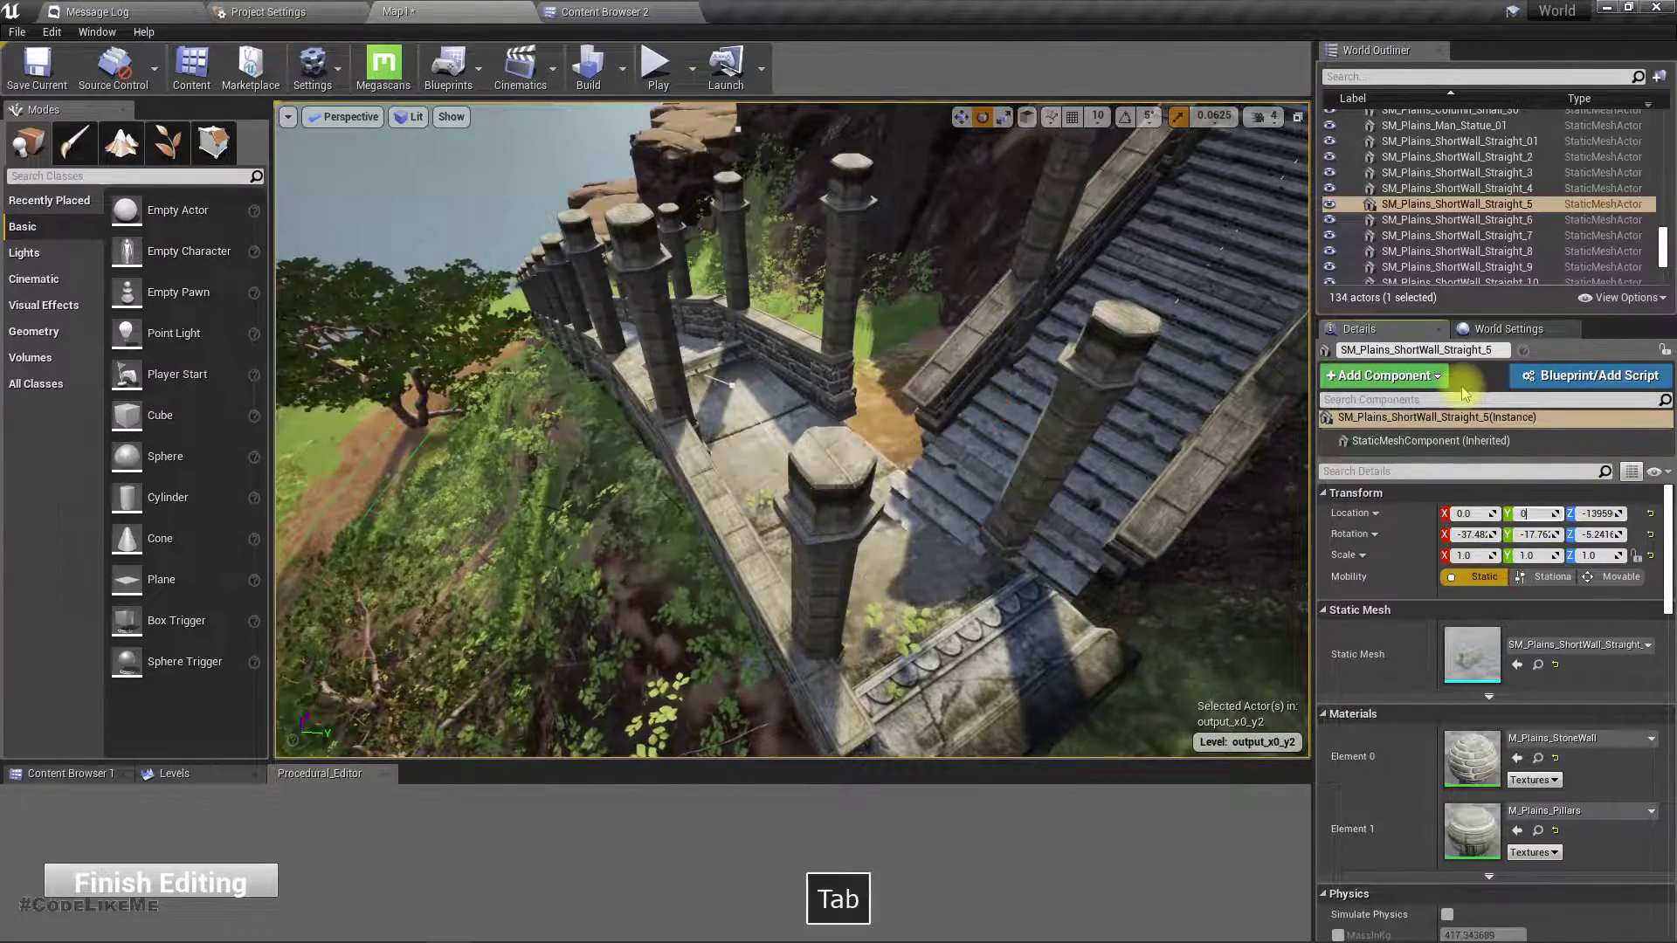
key("ctrl+z")
Set SM_Plains_ShortWall_Straight_5's X and Y rotation to 0° and turn it to about -37.3° on Z
key("Tab")
type("0")
key("Tab")
type("0")
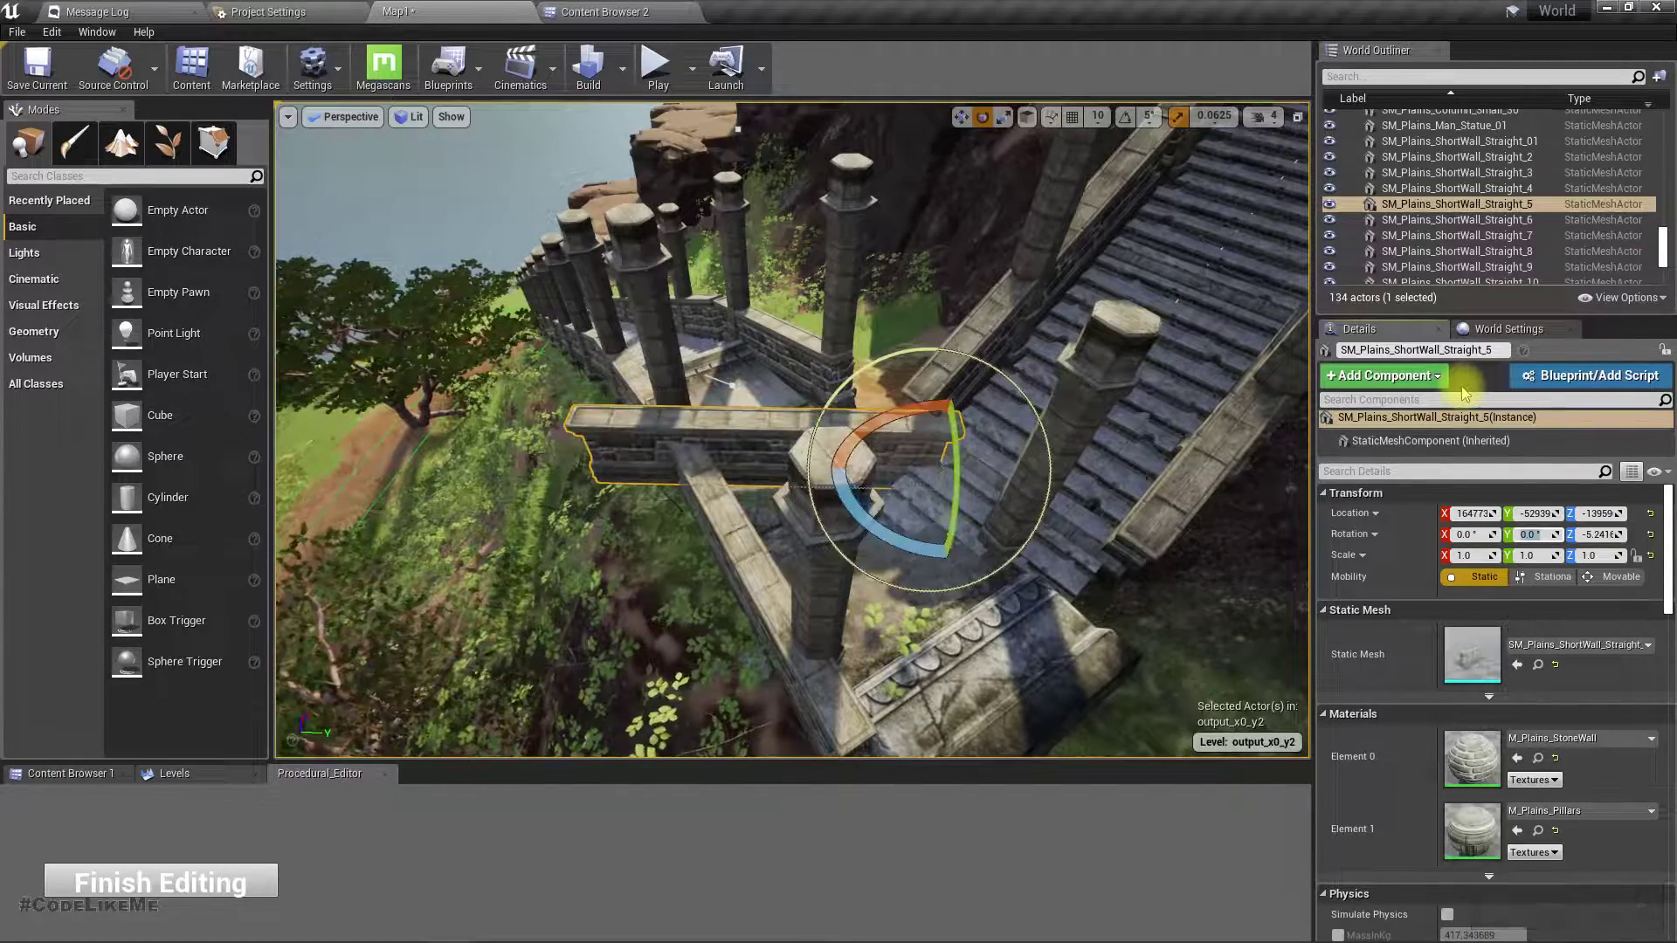
left_click_drag(875, 520, 937, 529)
Move SM_Plains_ShortWall_Straight_5 onto the landing's open outer edge so it closes off that side
key("w")
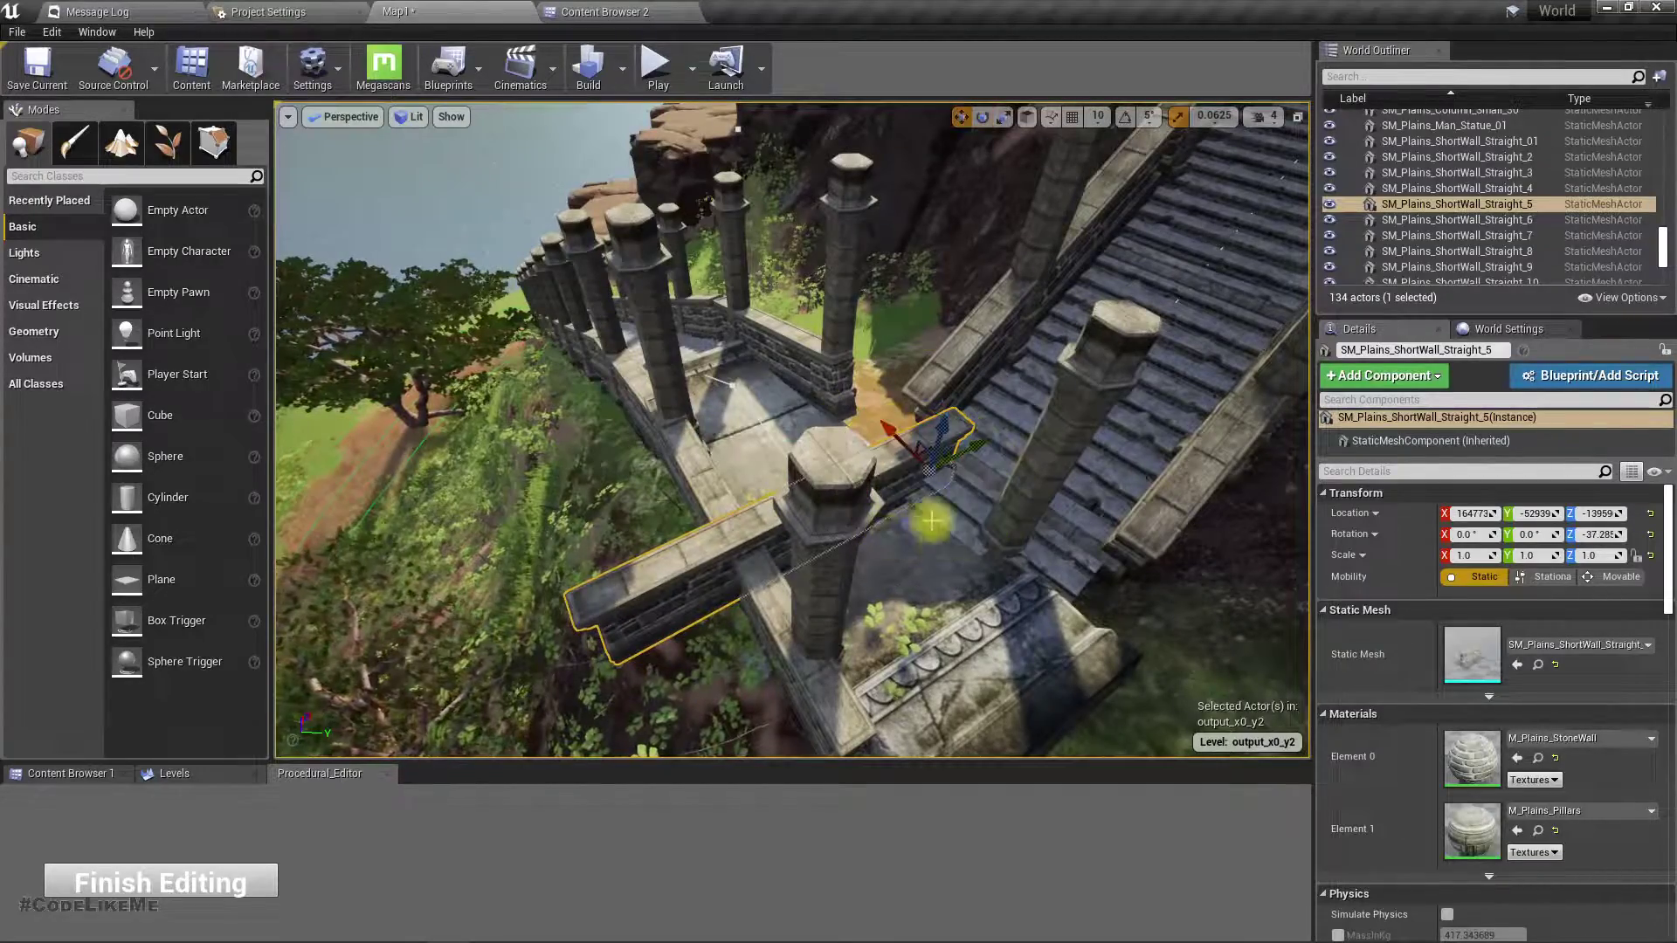
left_click_drag(885, 425, 1022, 521)
key("f")
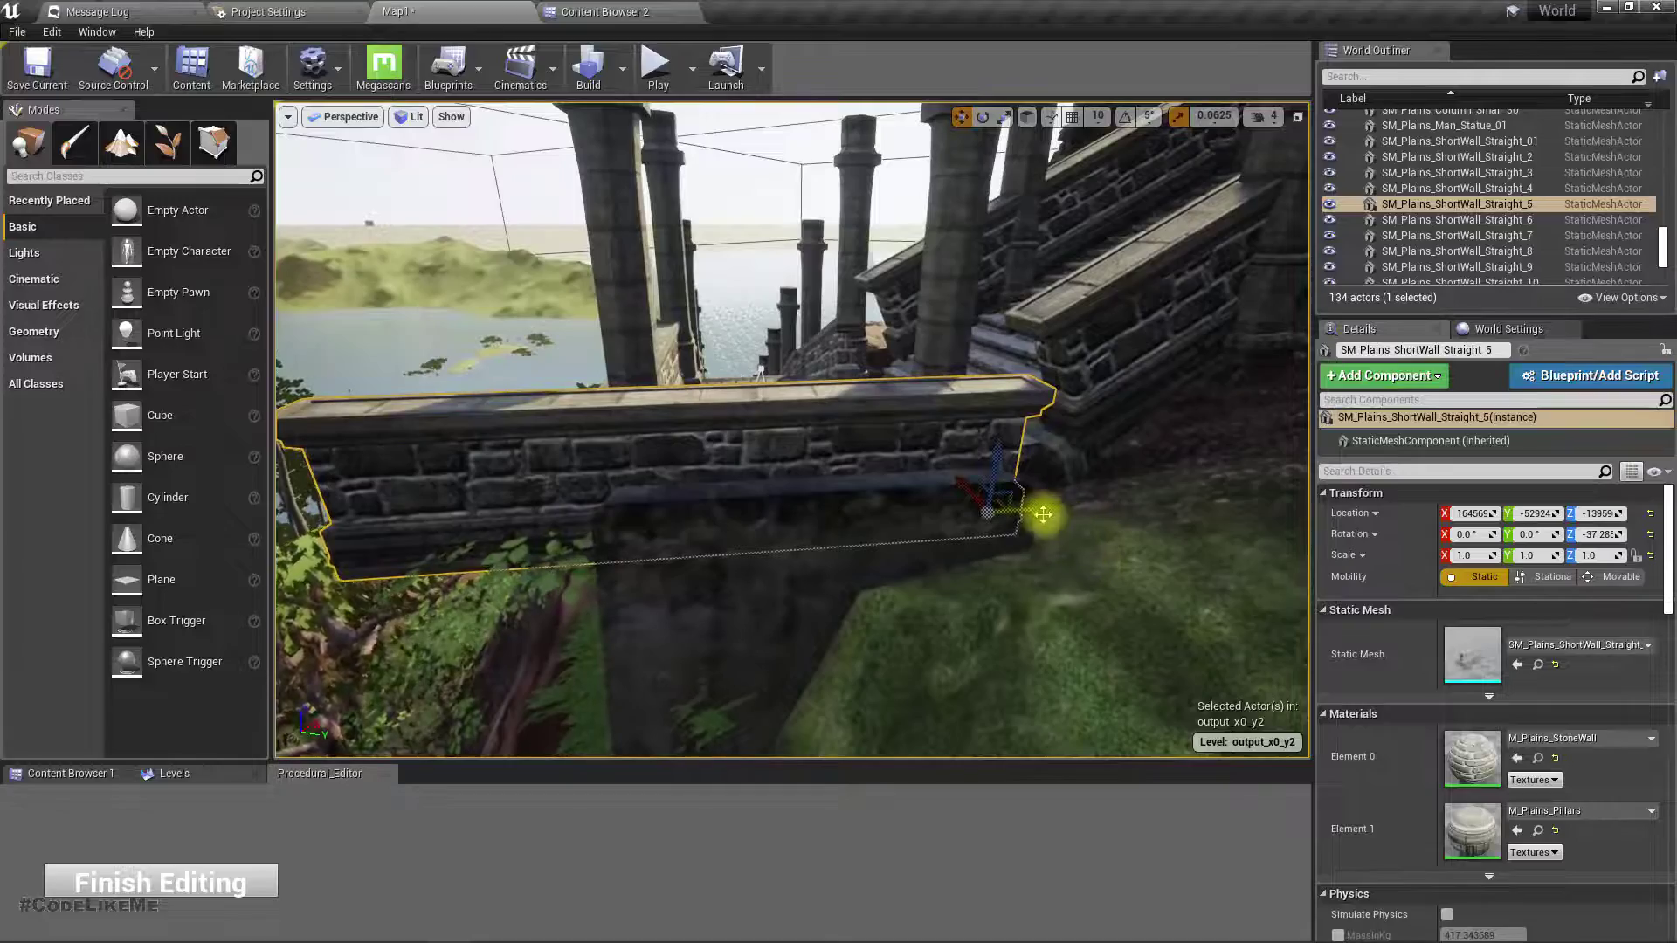
left_click_drag(1043, 514, 1302, 509)
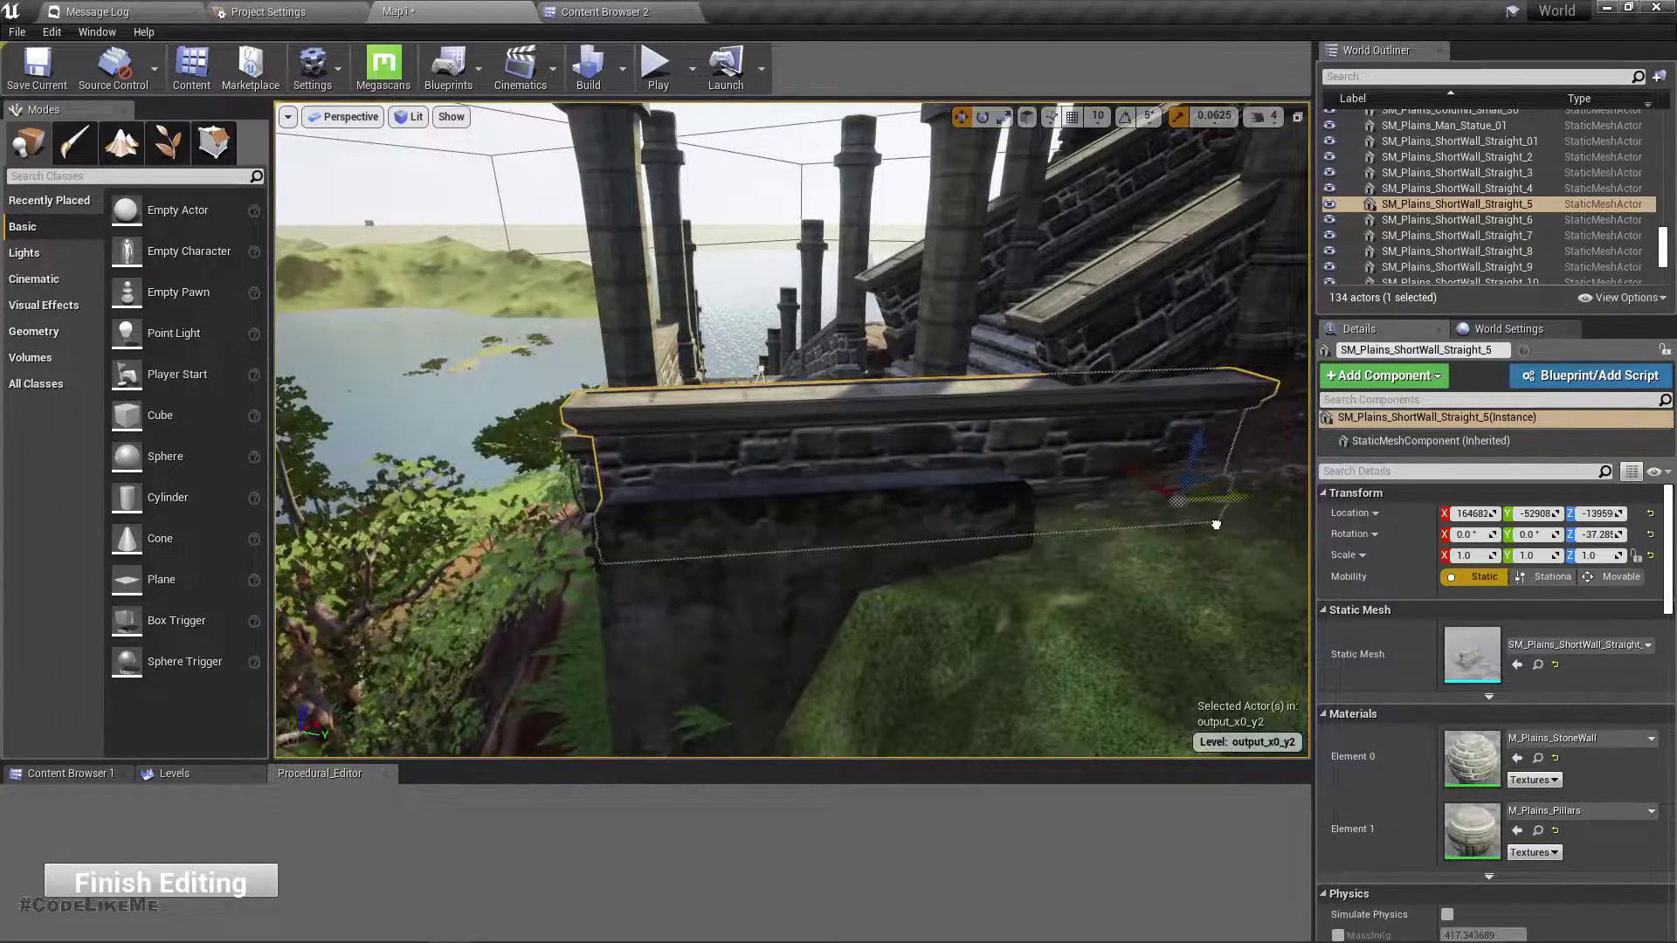
Examine the whole stairway from several viewpoints, including the lower flight, the statue plaza and the walled landing
right_click_drag(792, 430, 882, 406)
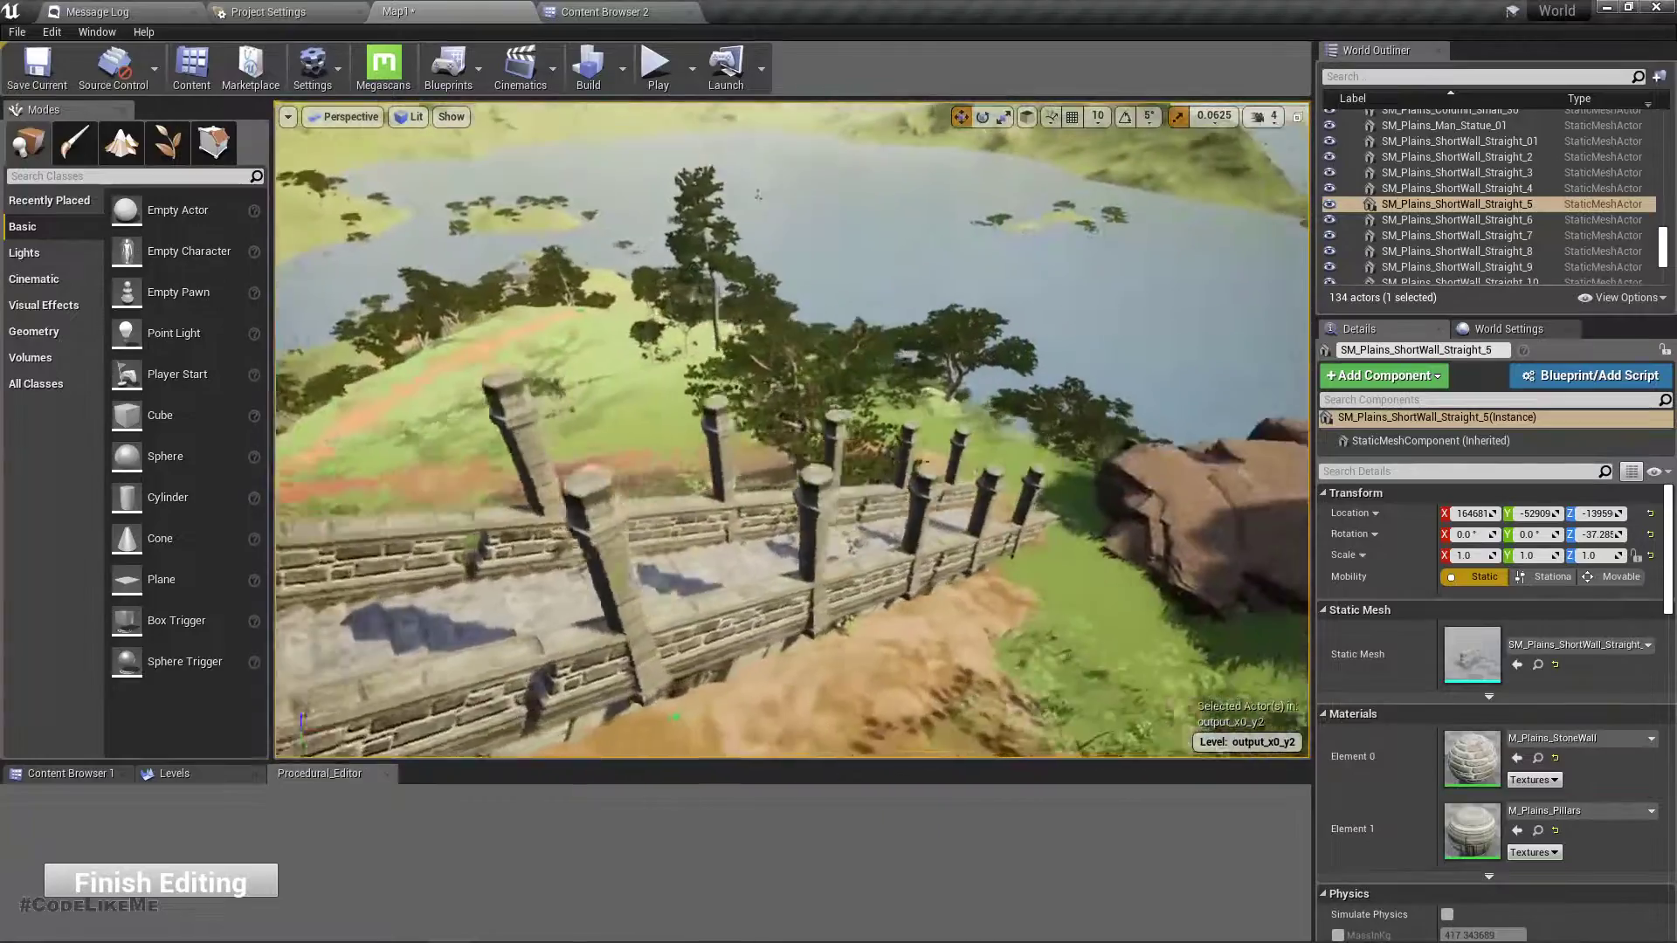
key("w")
right_click_drag(792, 430, 533, 350)
right_click_drag(793, 430, 682, 430)
key("w")
right_click_drag(793, 430, 682, 441)
key("w")
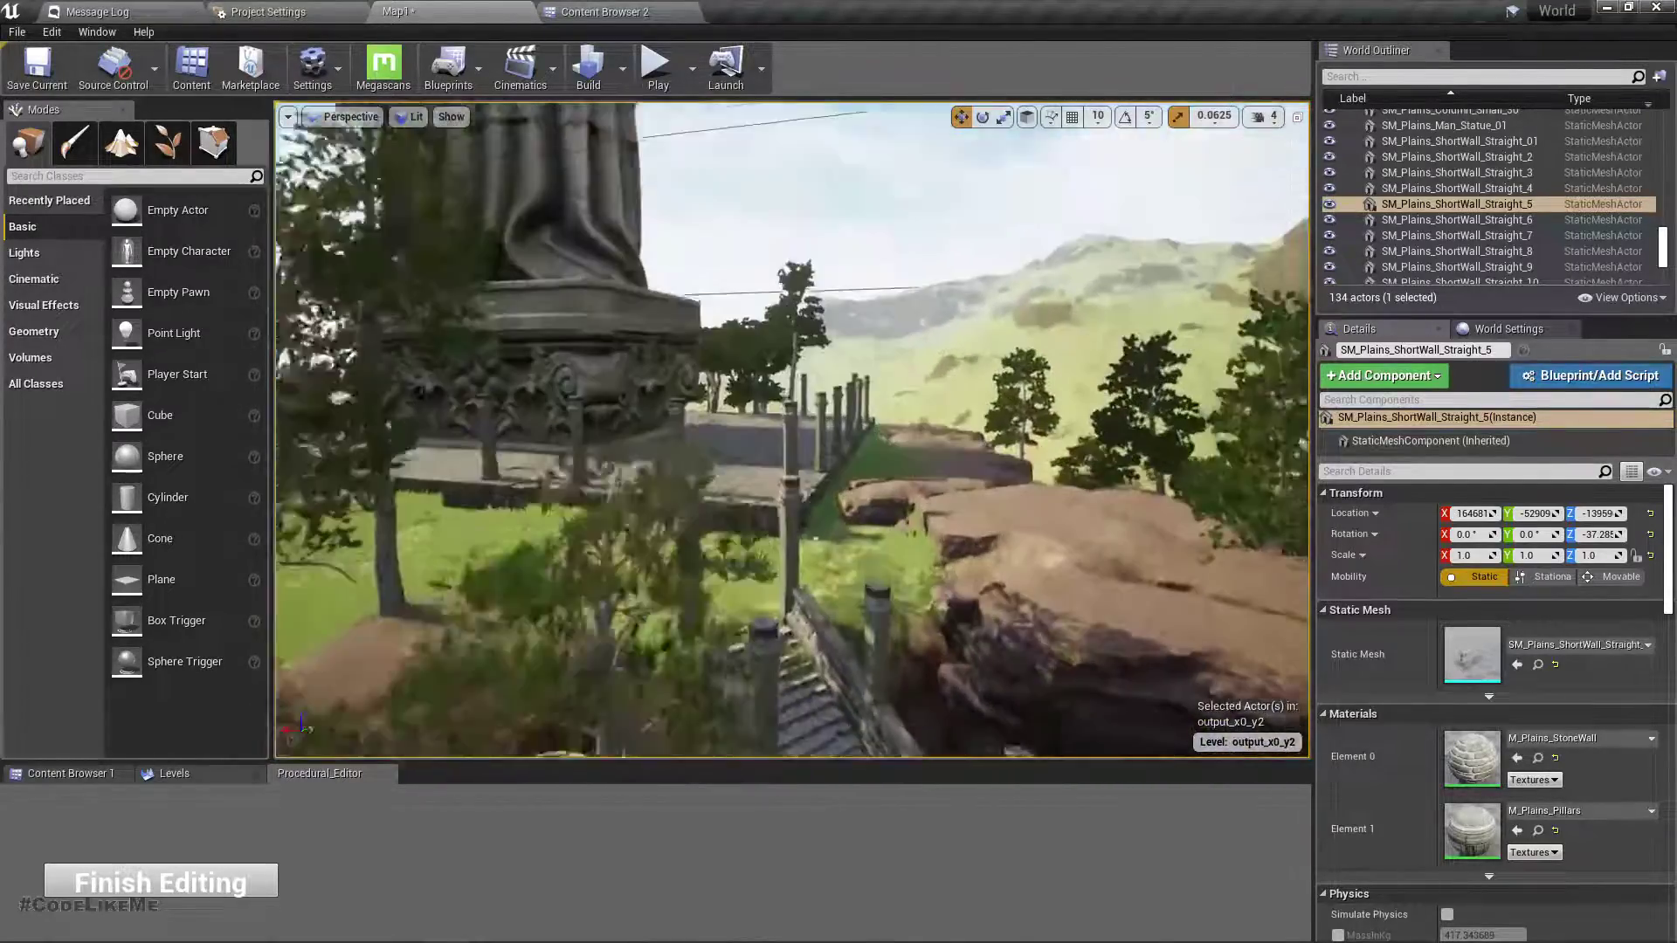
key("w")
right_click_drag(792, 430, 1031, 524)
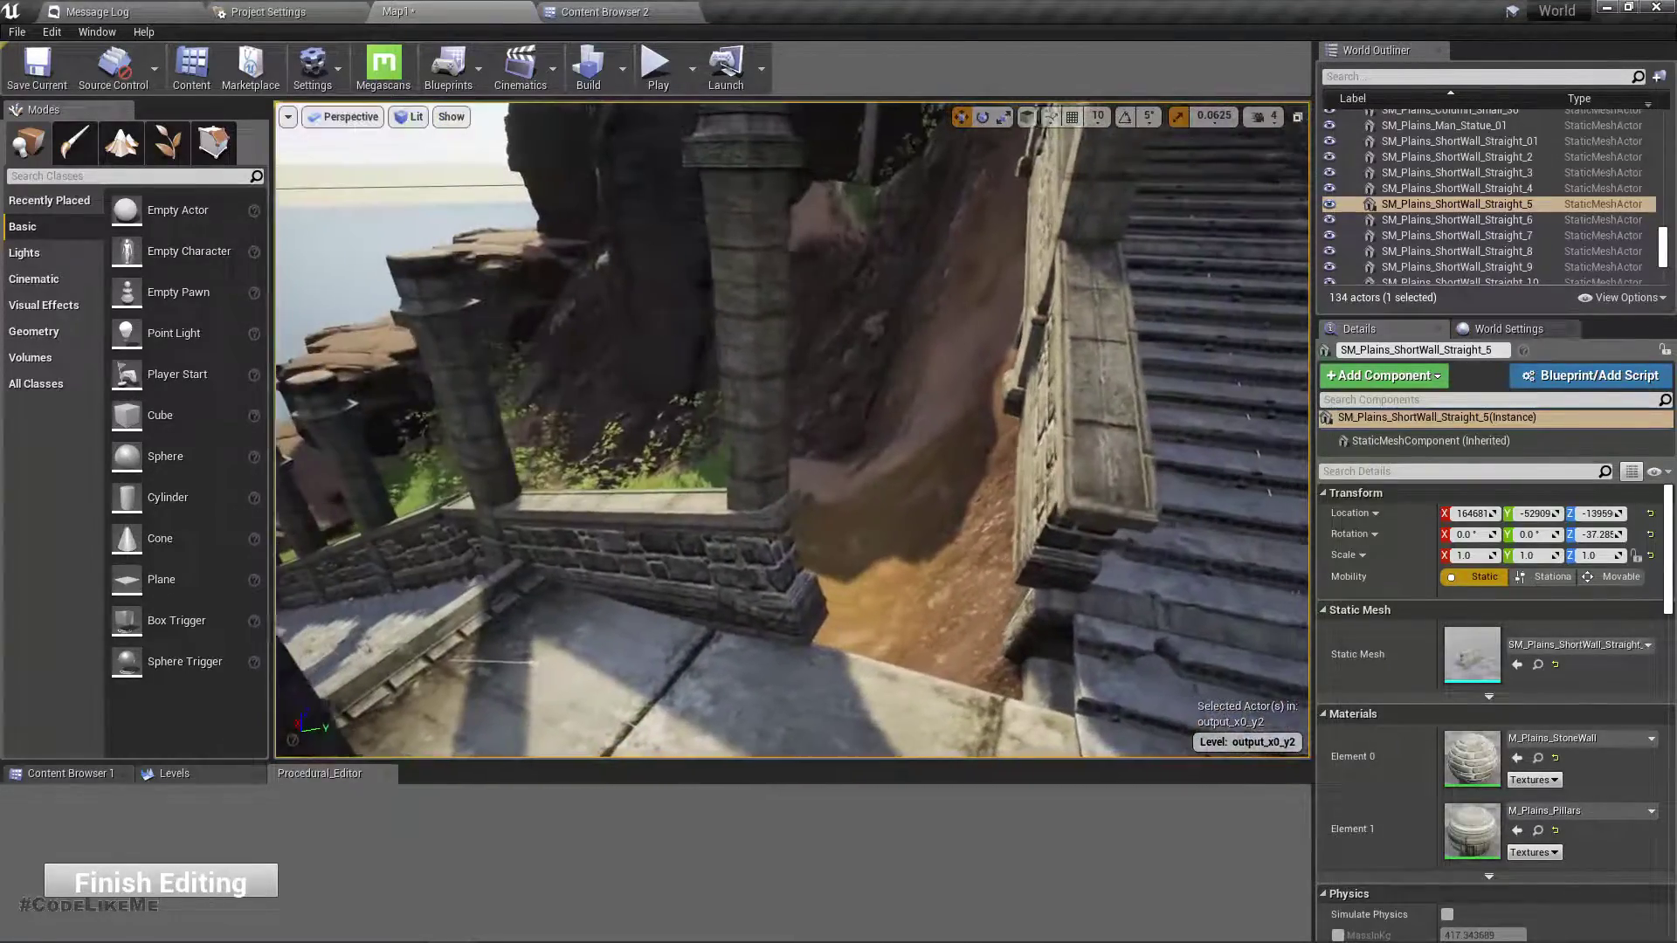
right_click_drag(1114, 546, 1115, 546)
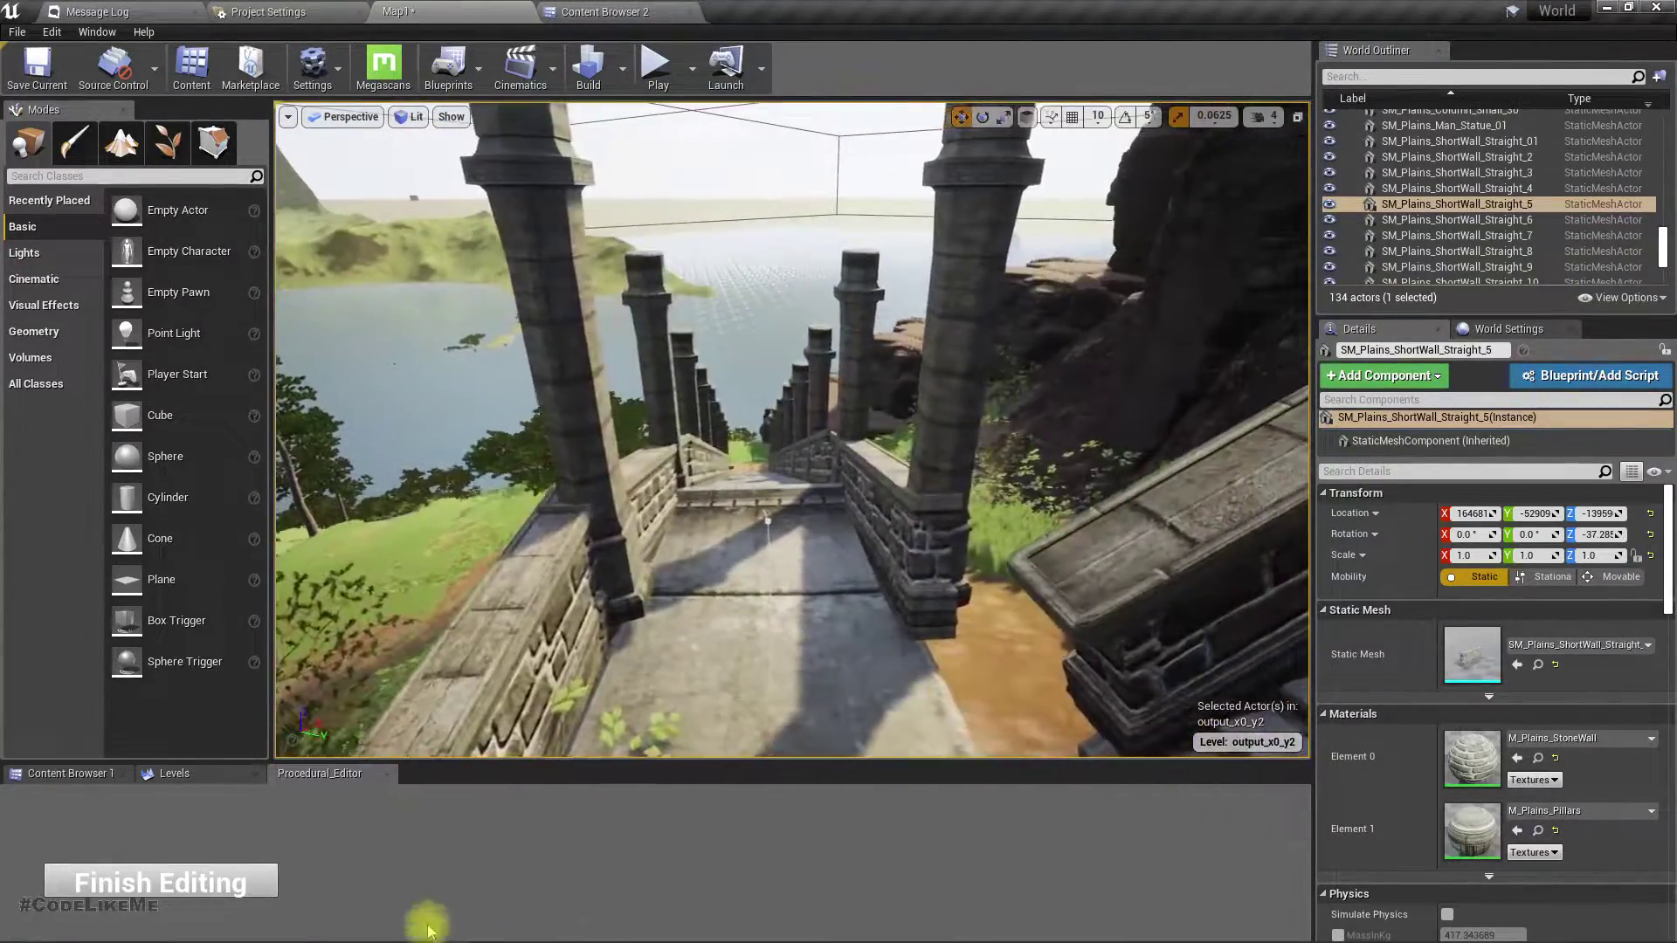
Finish editing the procedural object and play-test the stairway and landing in a full-screen viewport
left_click(179, 882)
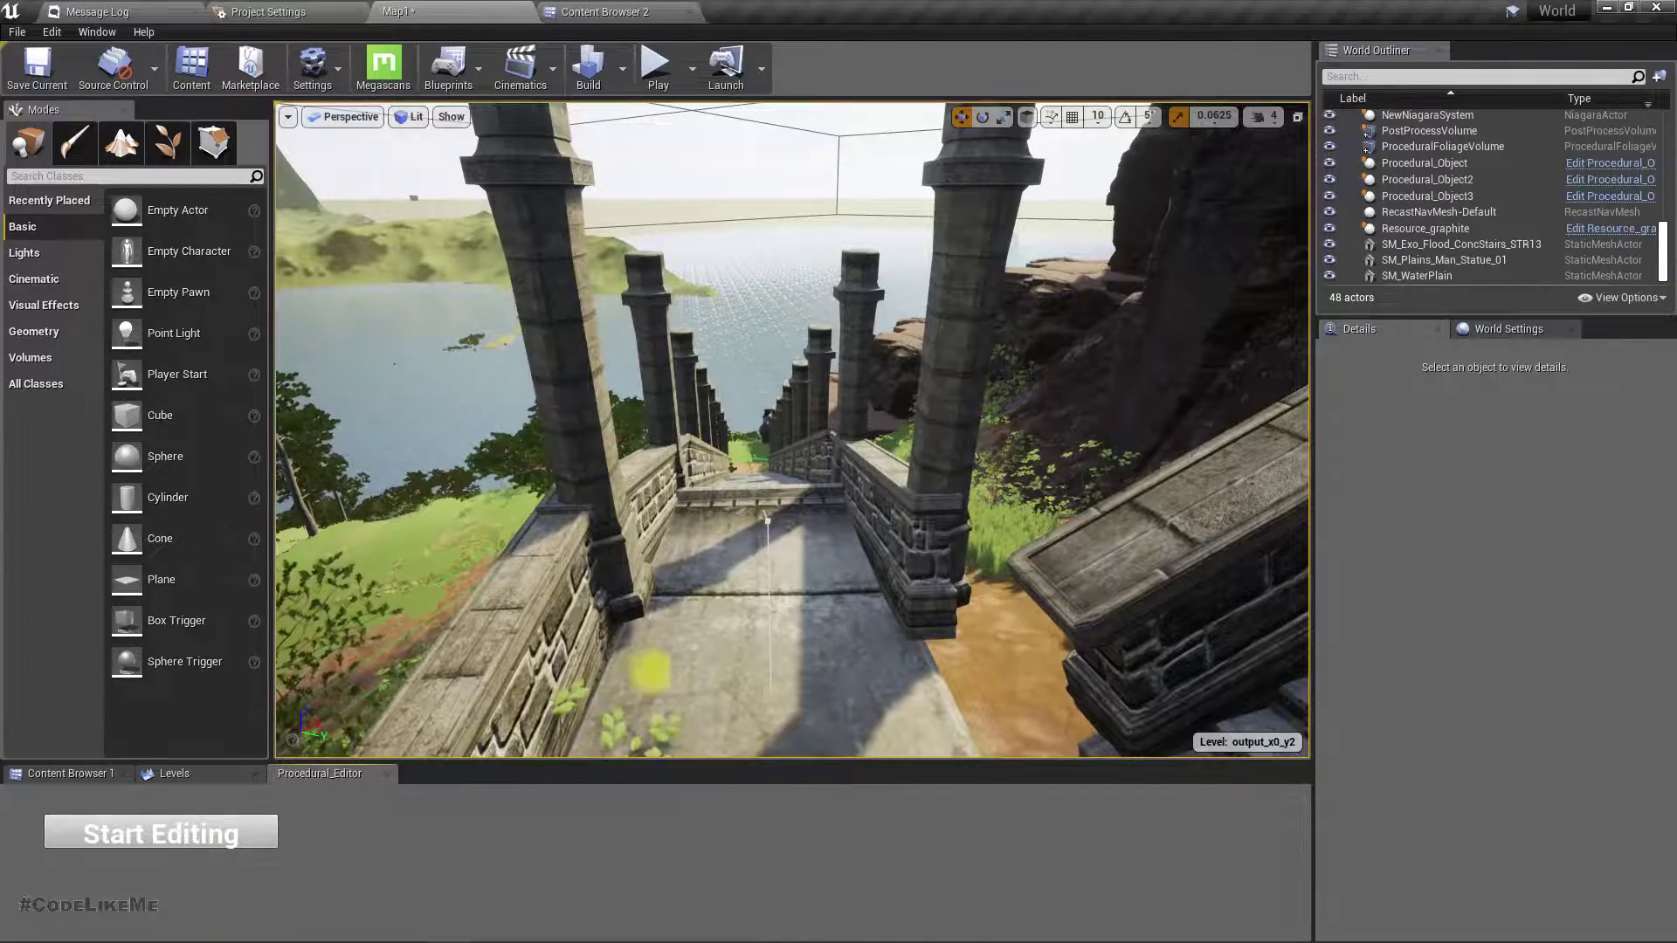
key("F11")
key("alt+p")
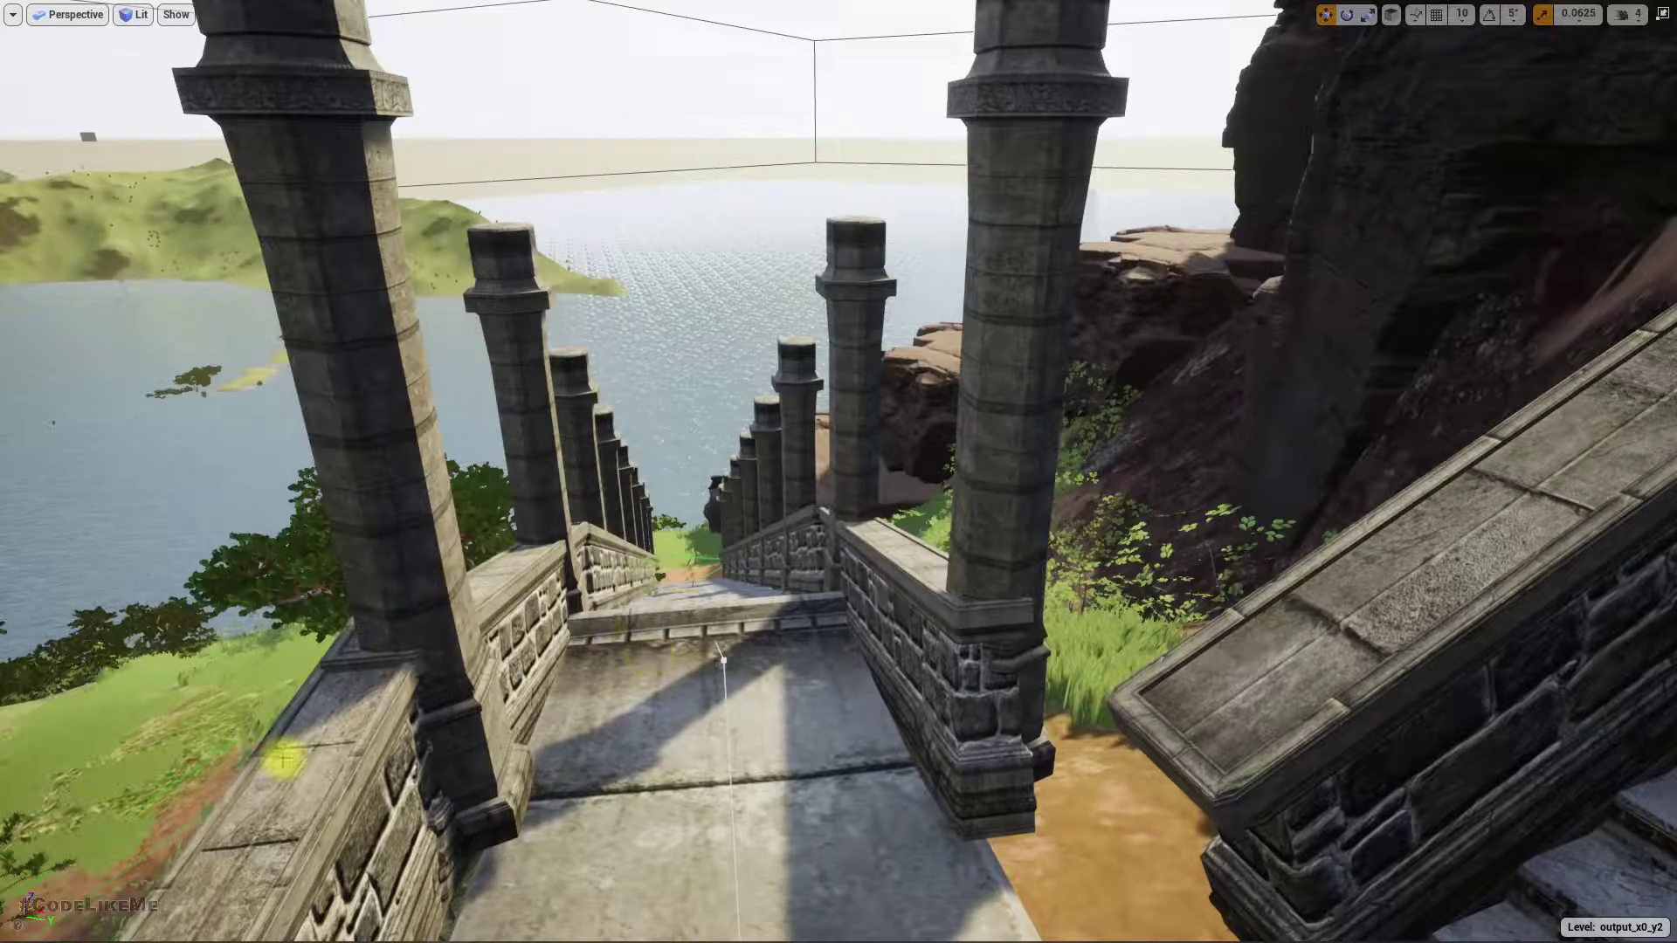
key("w")
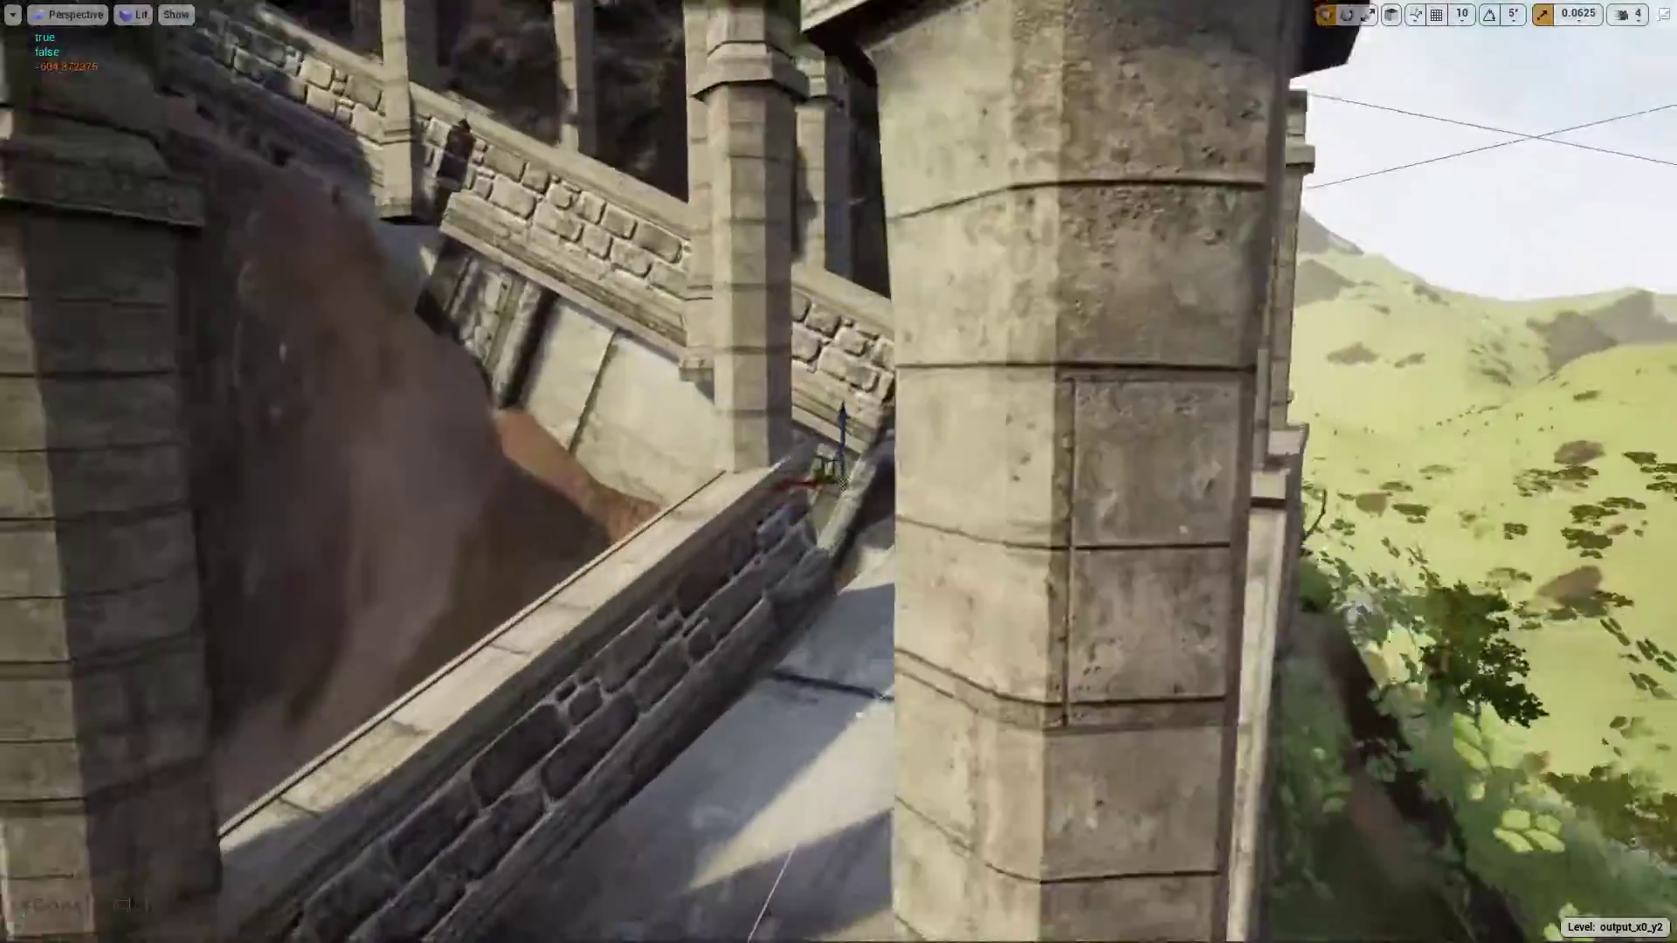
right_click_drag(838, 471, 677, 576)
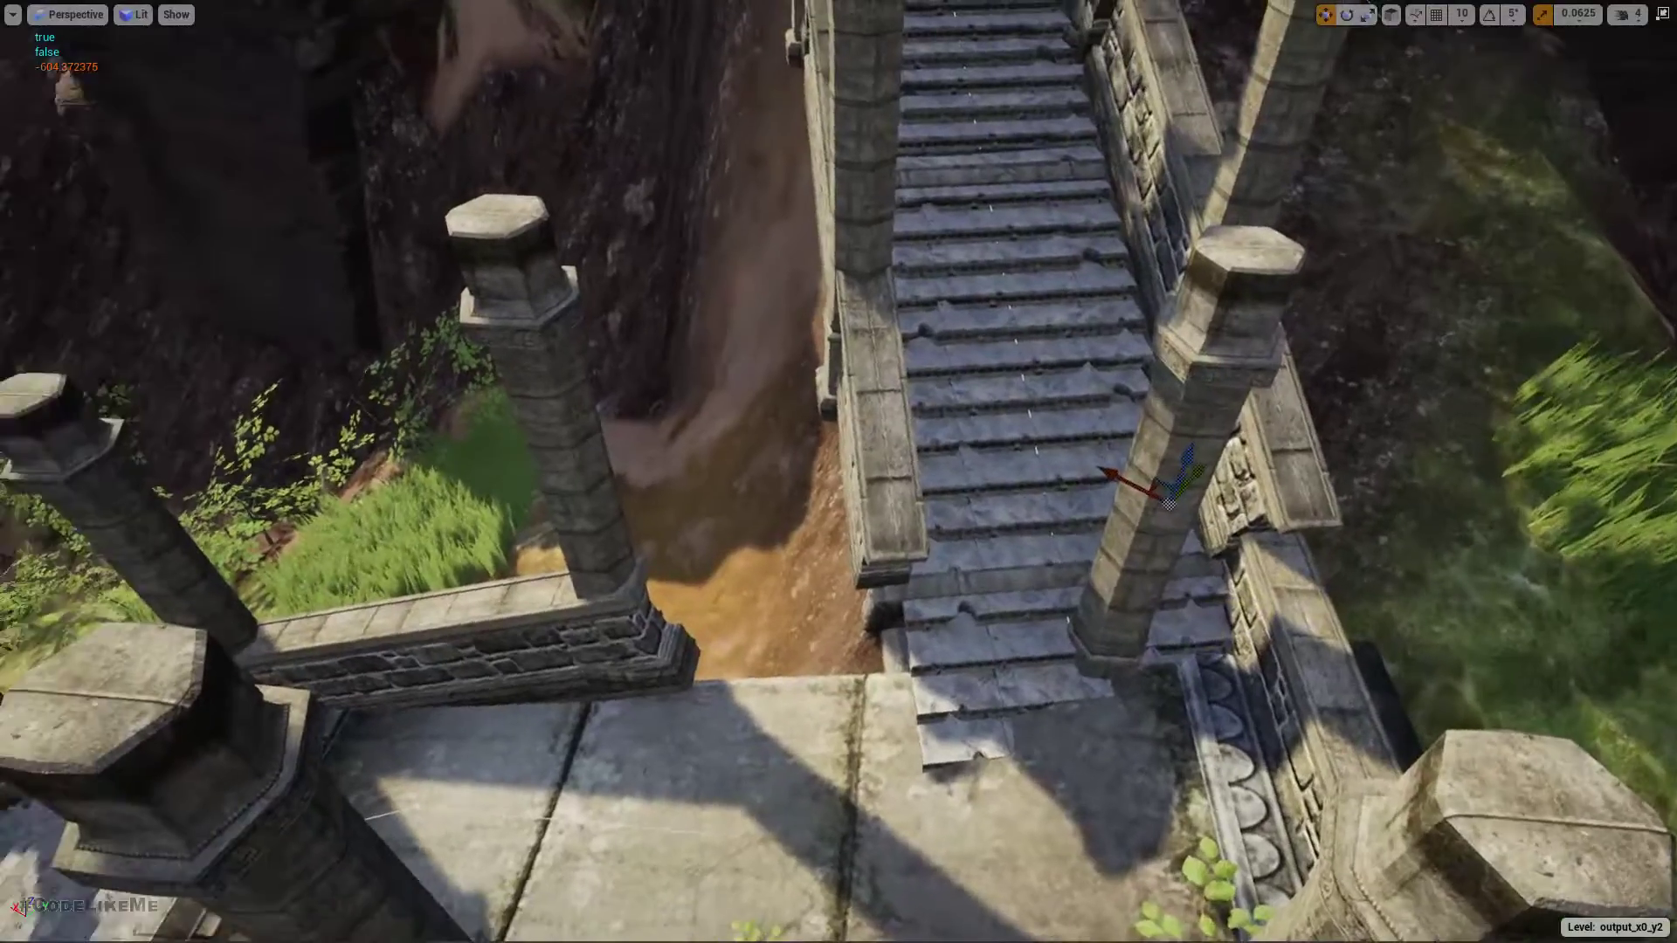
key("F11")
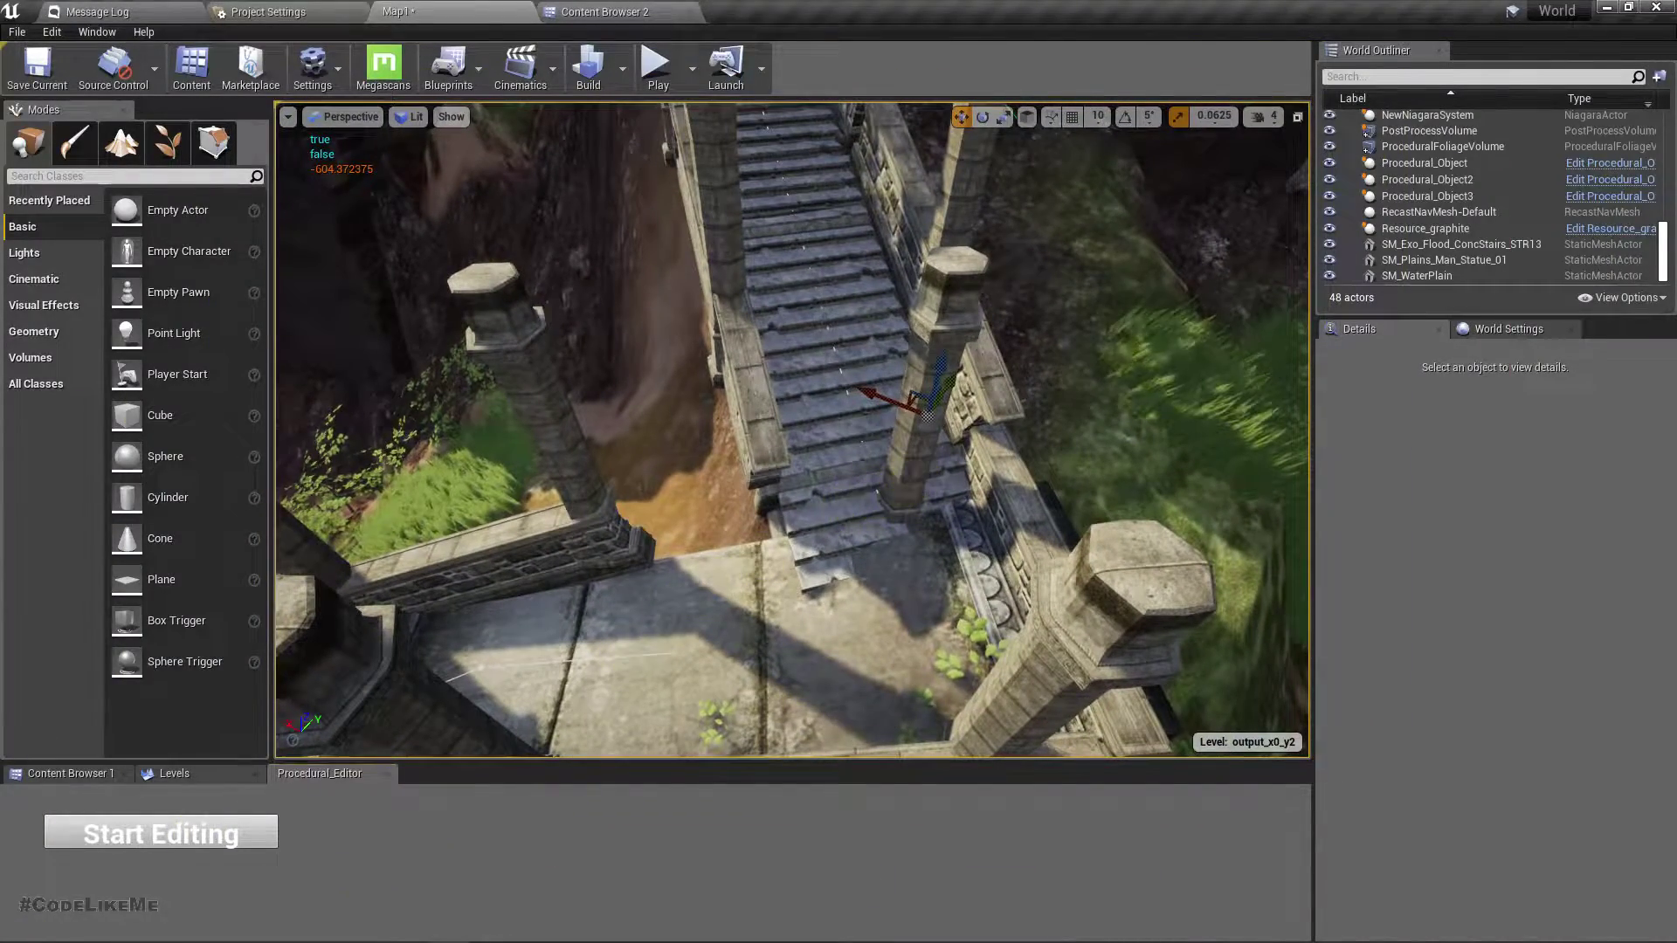
Reopen Procedural_Object3 for editing and move SM_Plains_Column_Small_7 off the steps to the end of the adjoining stair wall
left_click(913, 472)
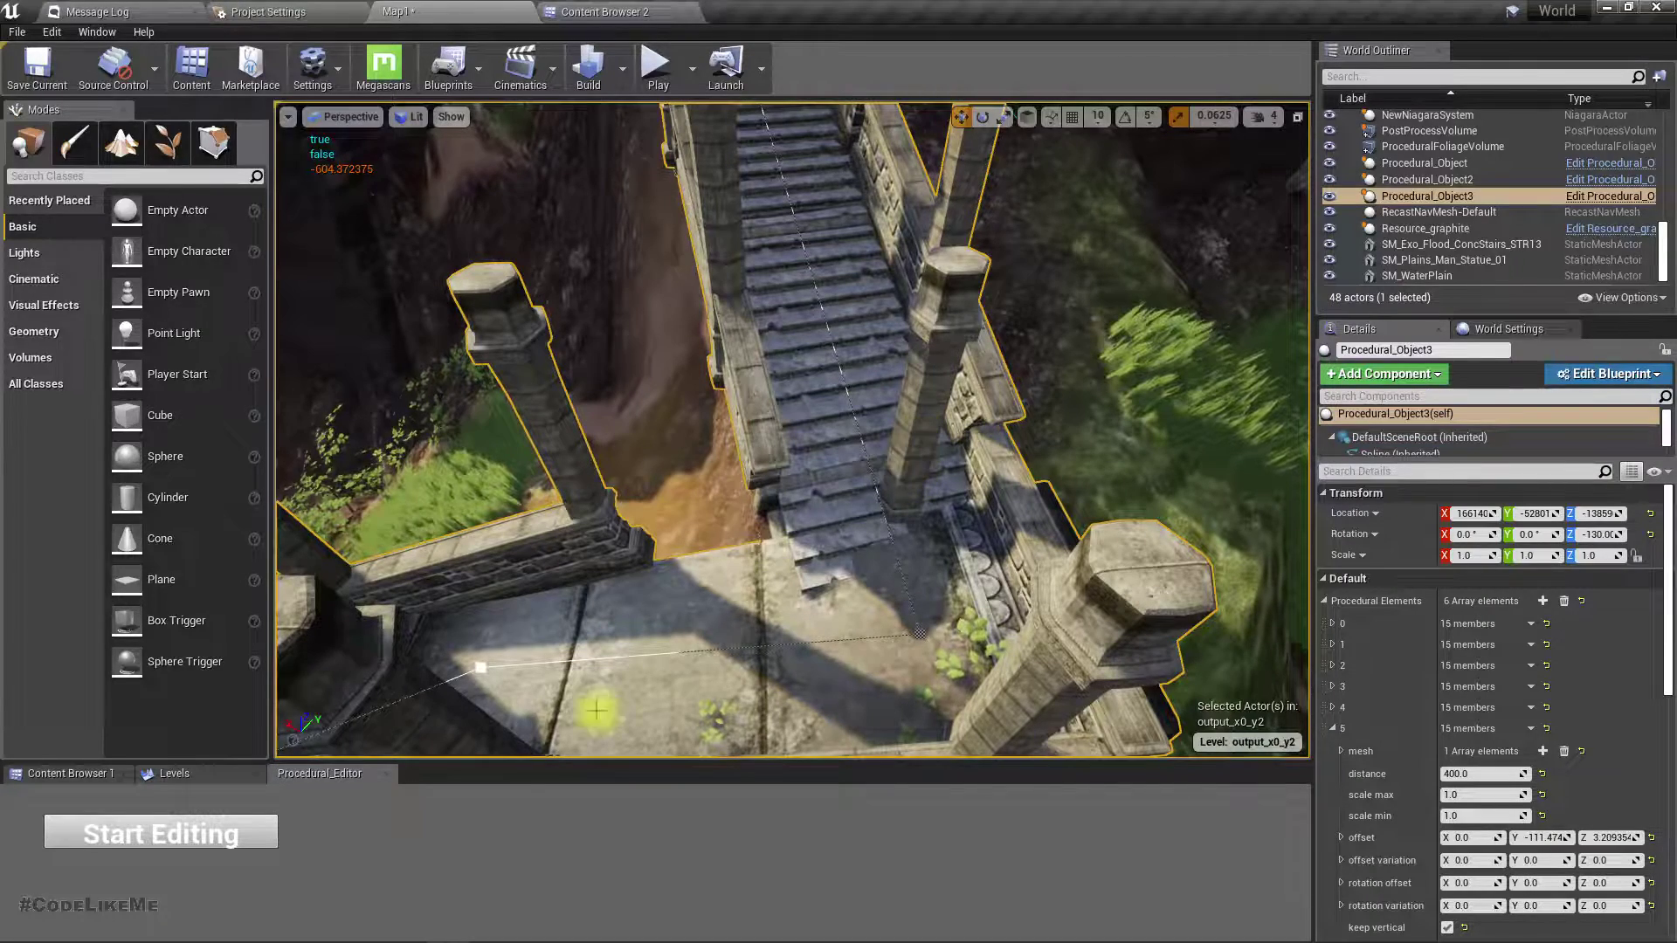
left_click(173, 829)
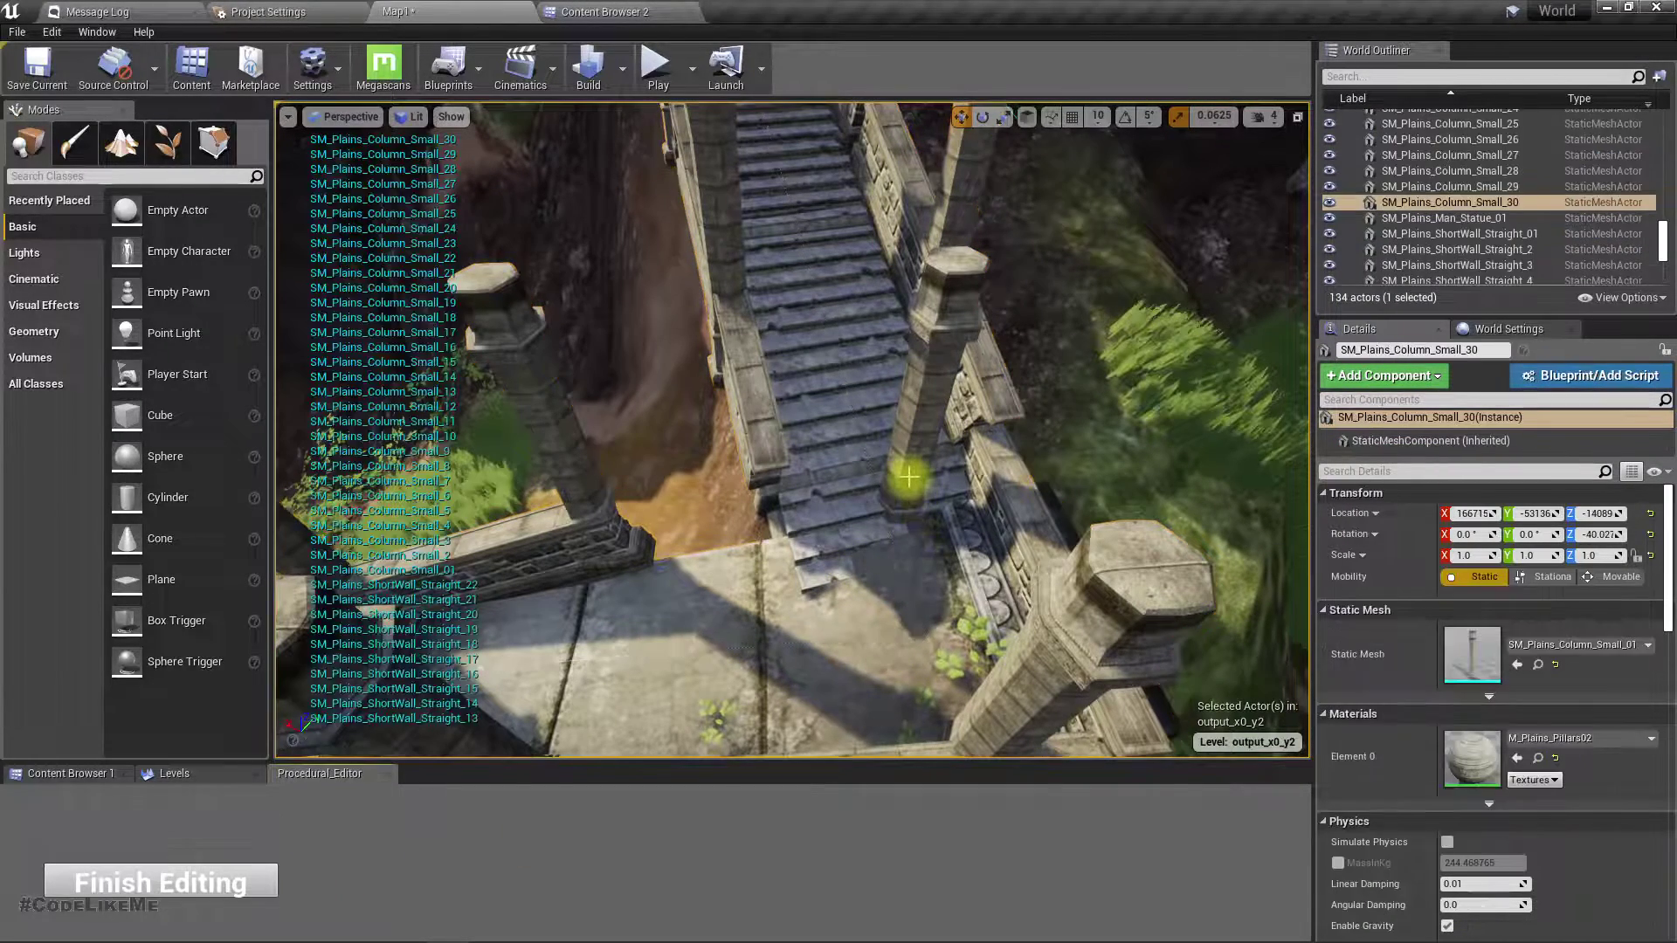
left_click(885, 507)
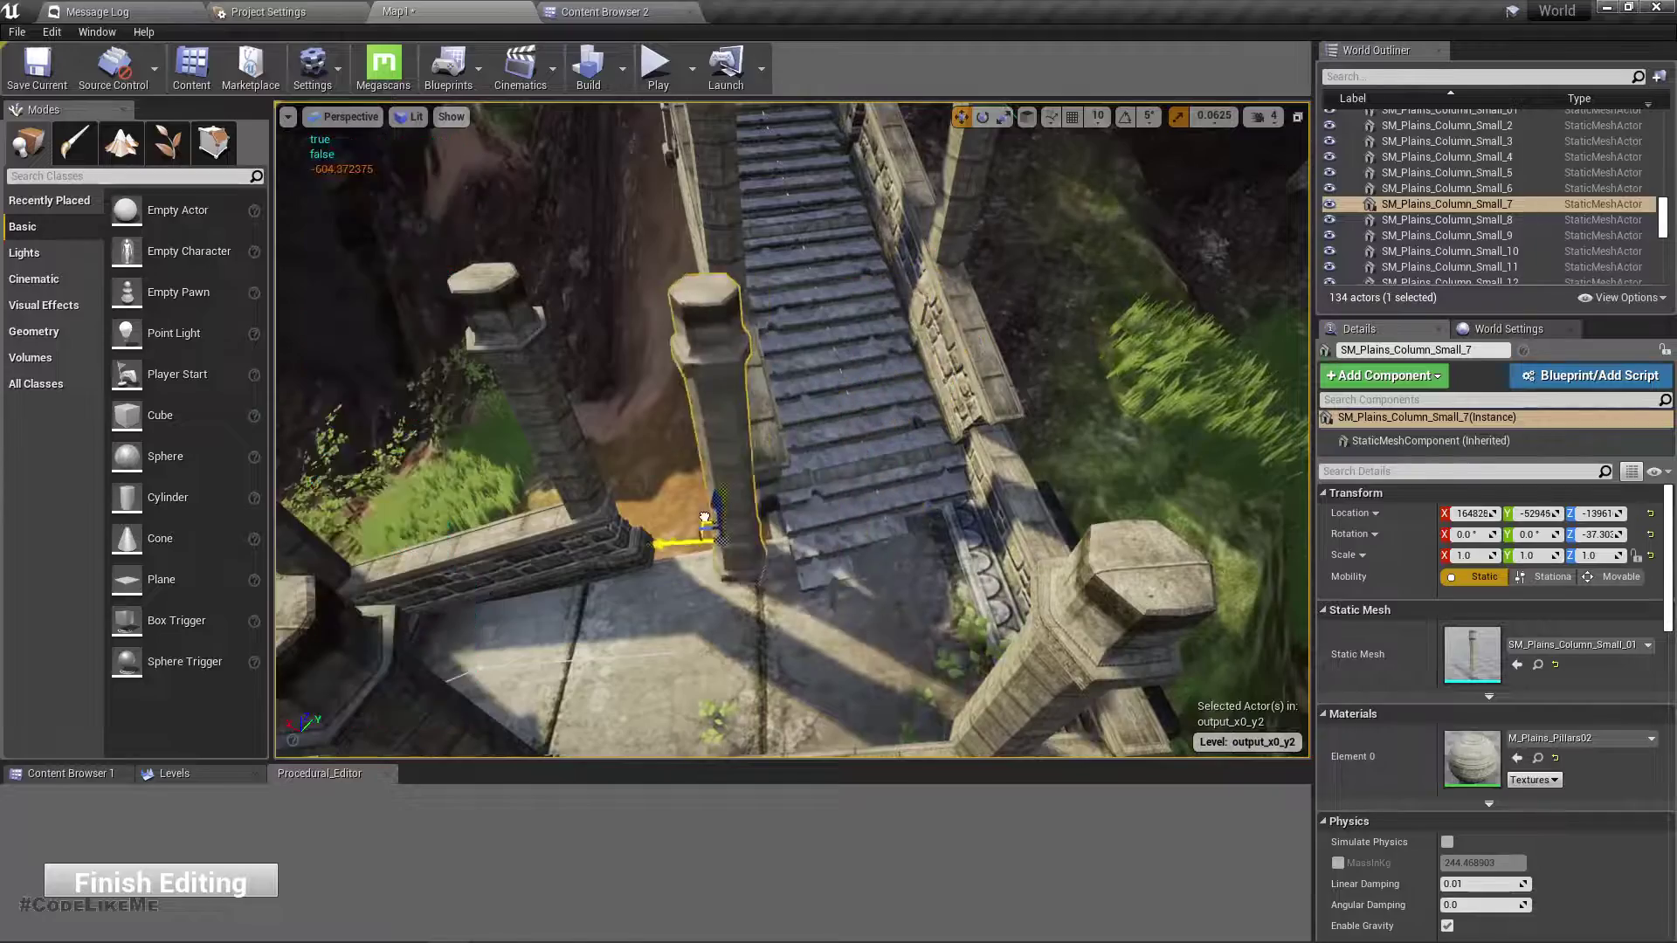
left_click_drag(672, 501, 666, 501)
right_click_drag(666, 501, 550, 437)
right_click_drag(889, 524, 980, 490)
left_click_drag(957, 491, 955, 503)
Check the stairway's unfinished end on the ground and search the InfinityBladeGrassLands folder for "floor" assets
right_click_drag(847, 398, 987, 402)
right_click_drag(1031, 490, 752, 456)
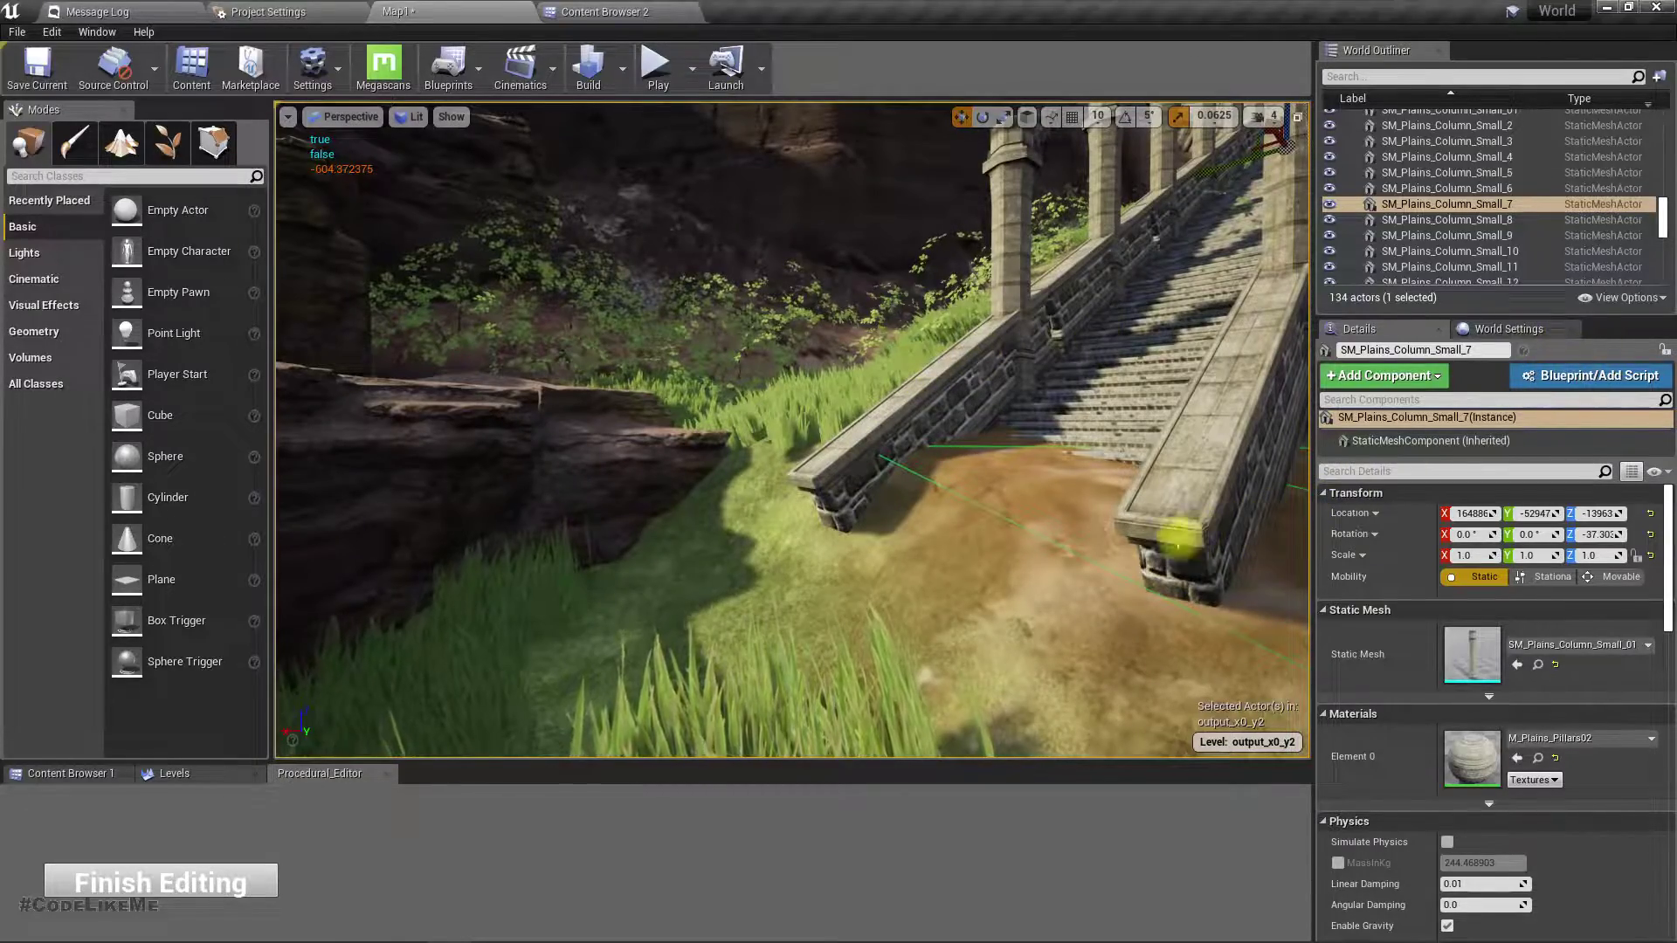
right_click_drag(1007, 554, 1057, 504)
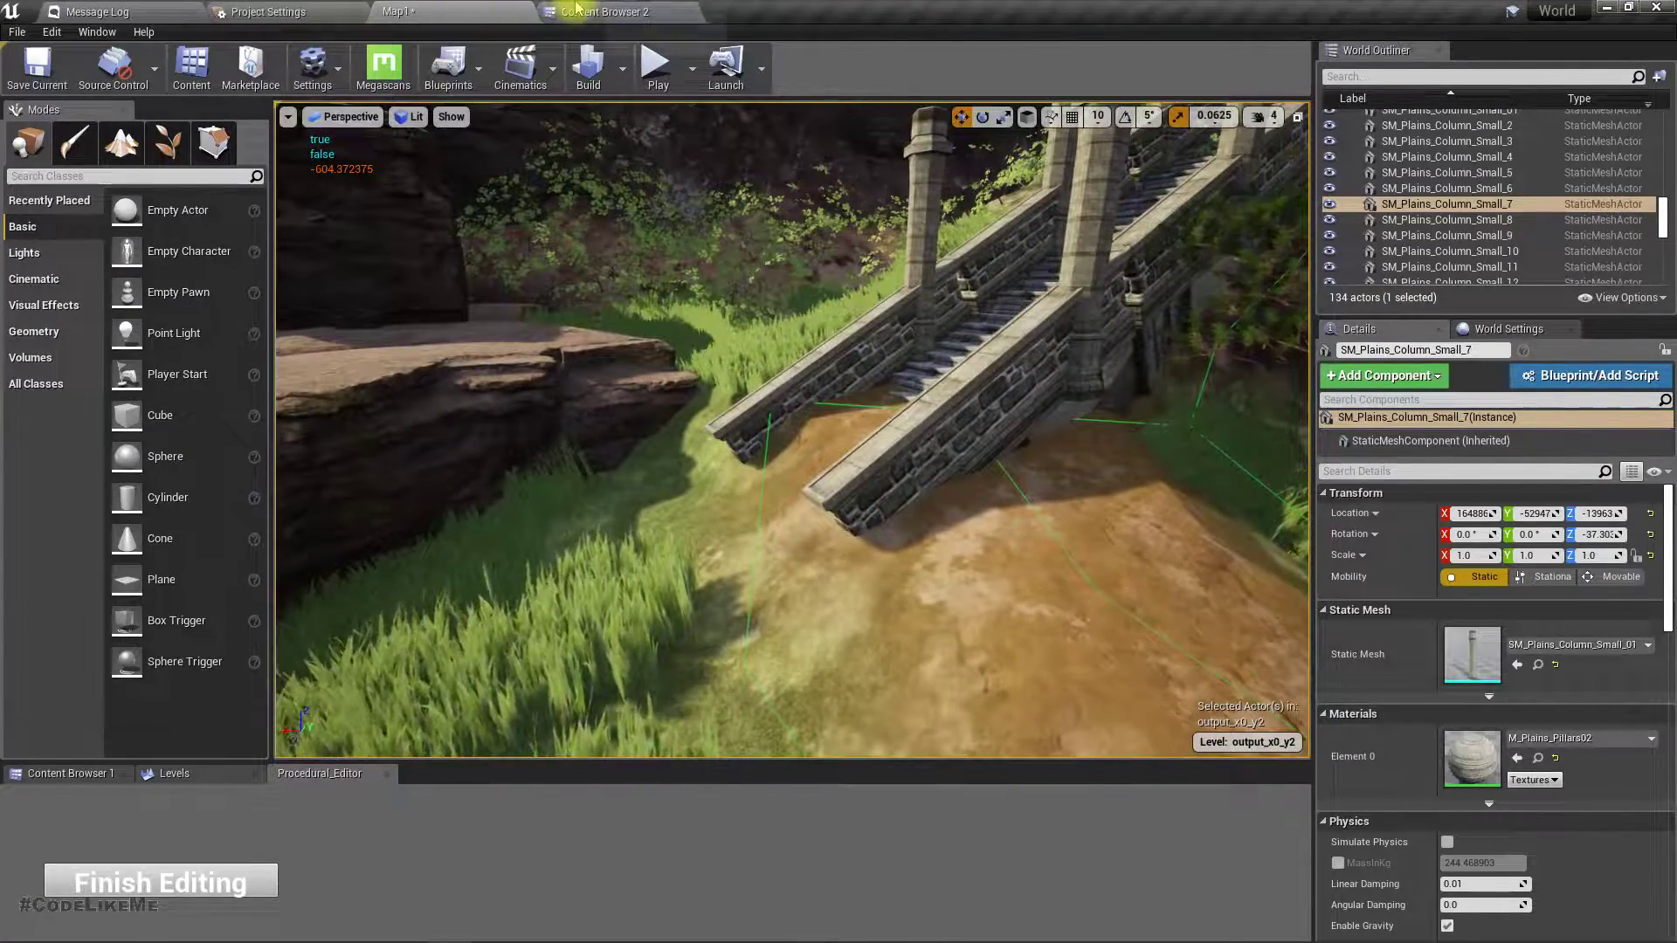
left_click(578, 12)
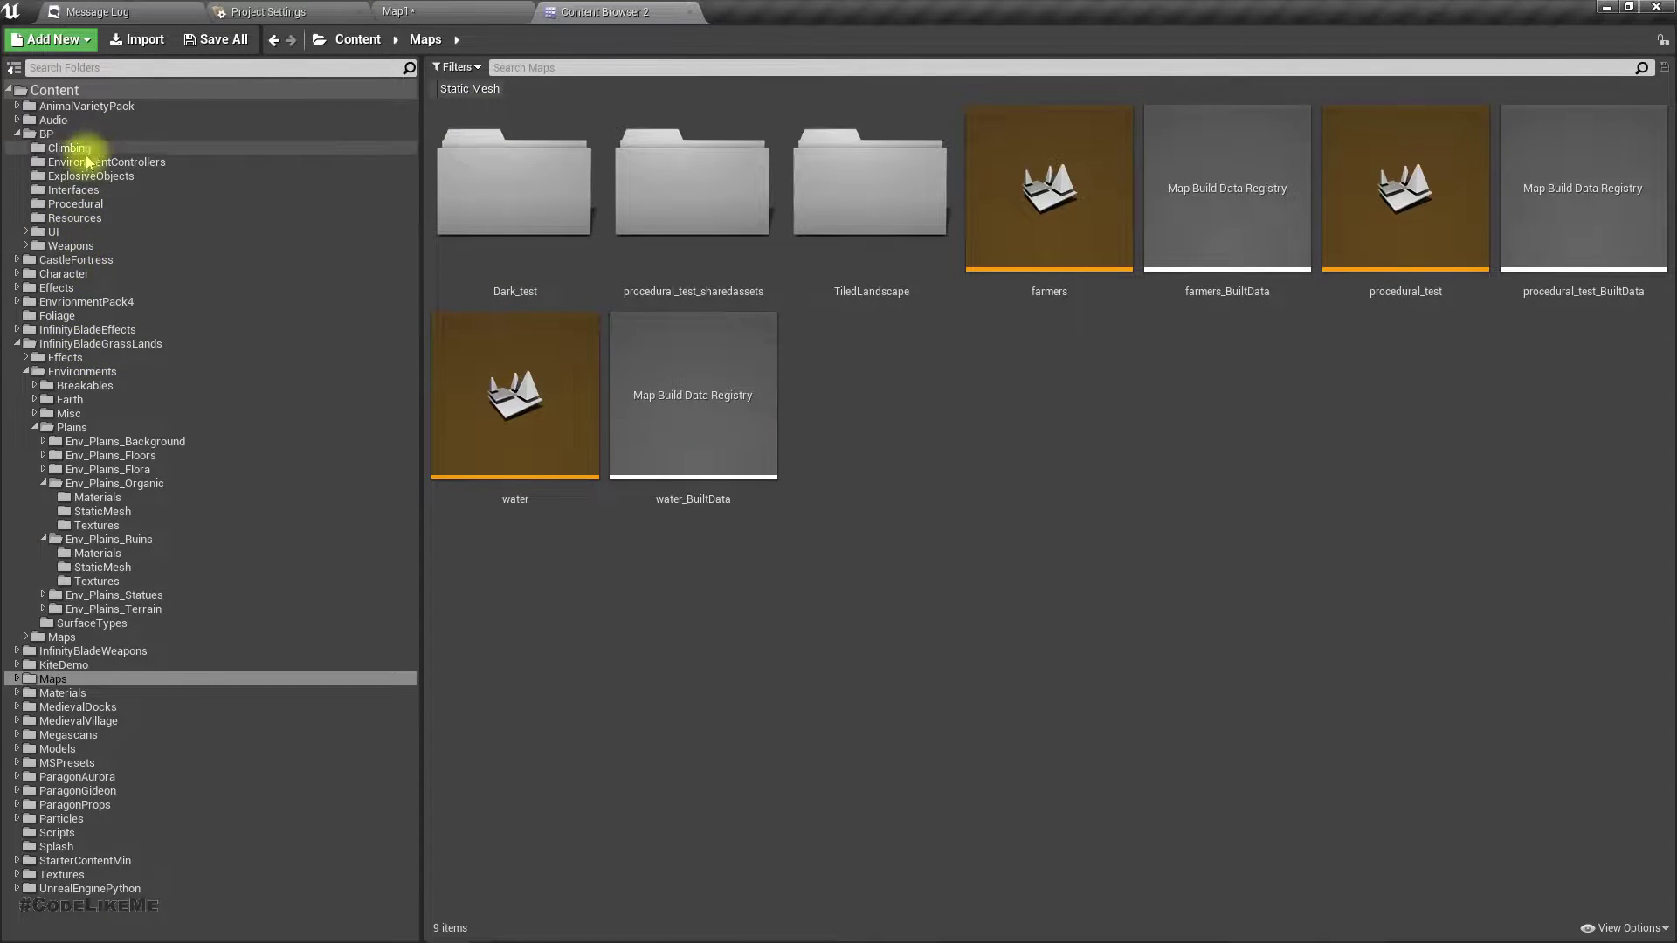
left_click(46, 134)
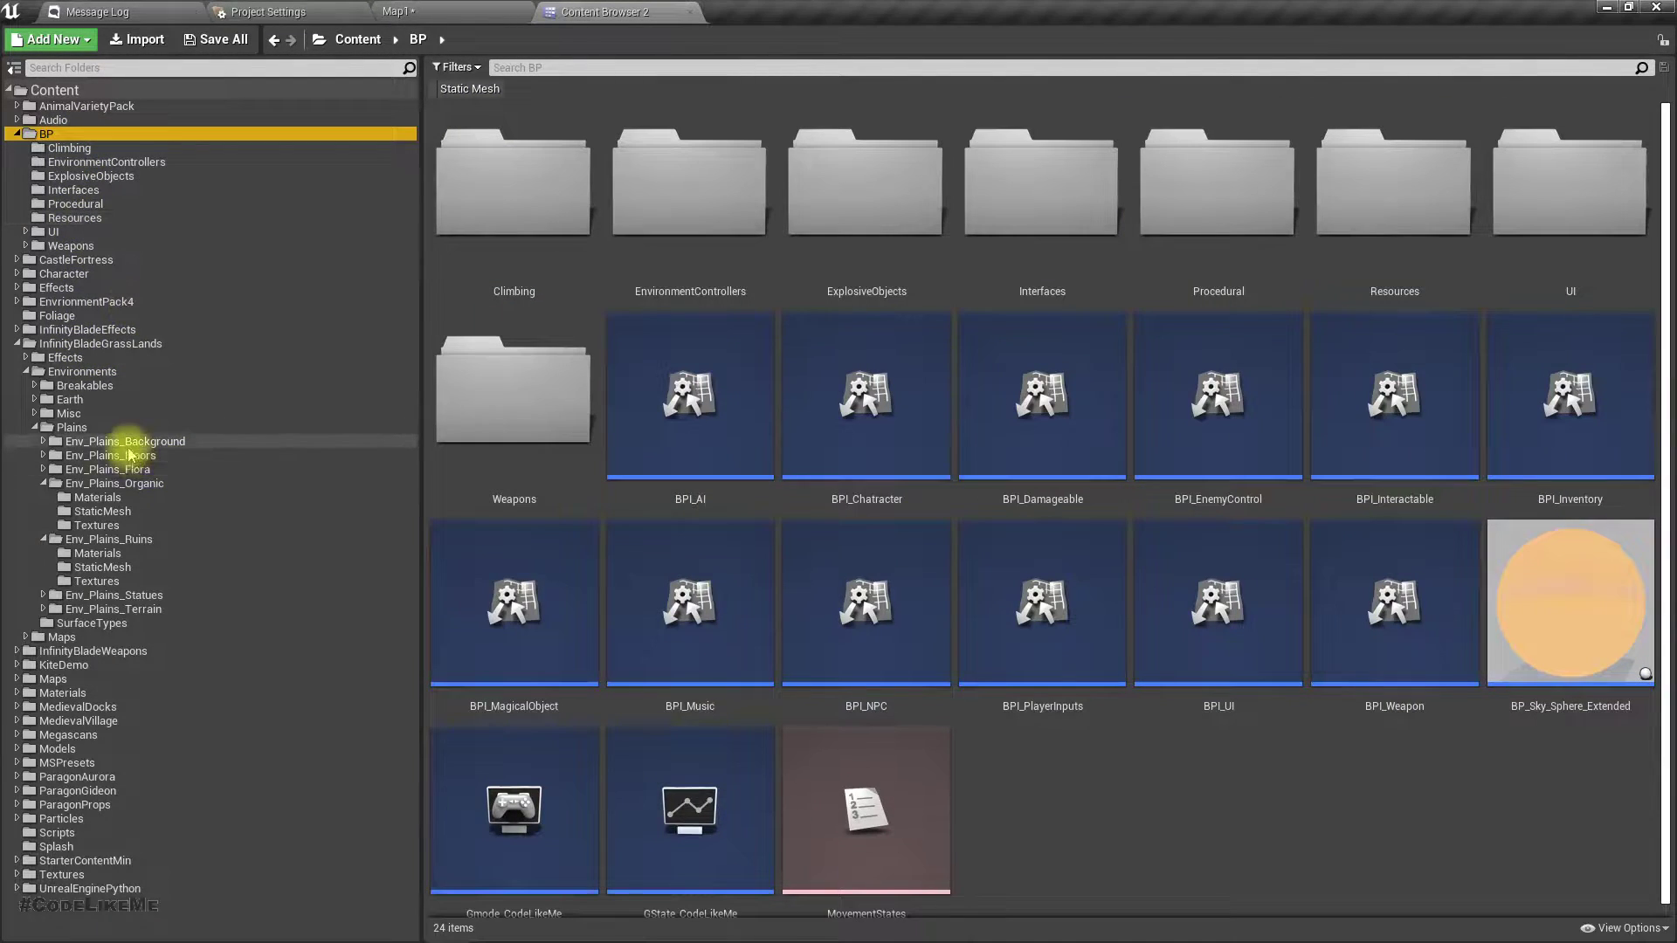
left_click(124, 442)
left_click(74, 428)
left_click(73, 372)
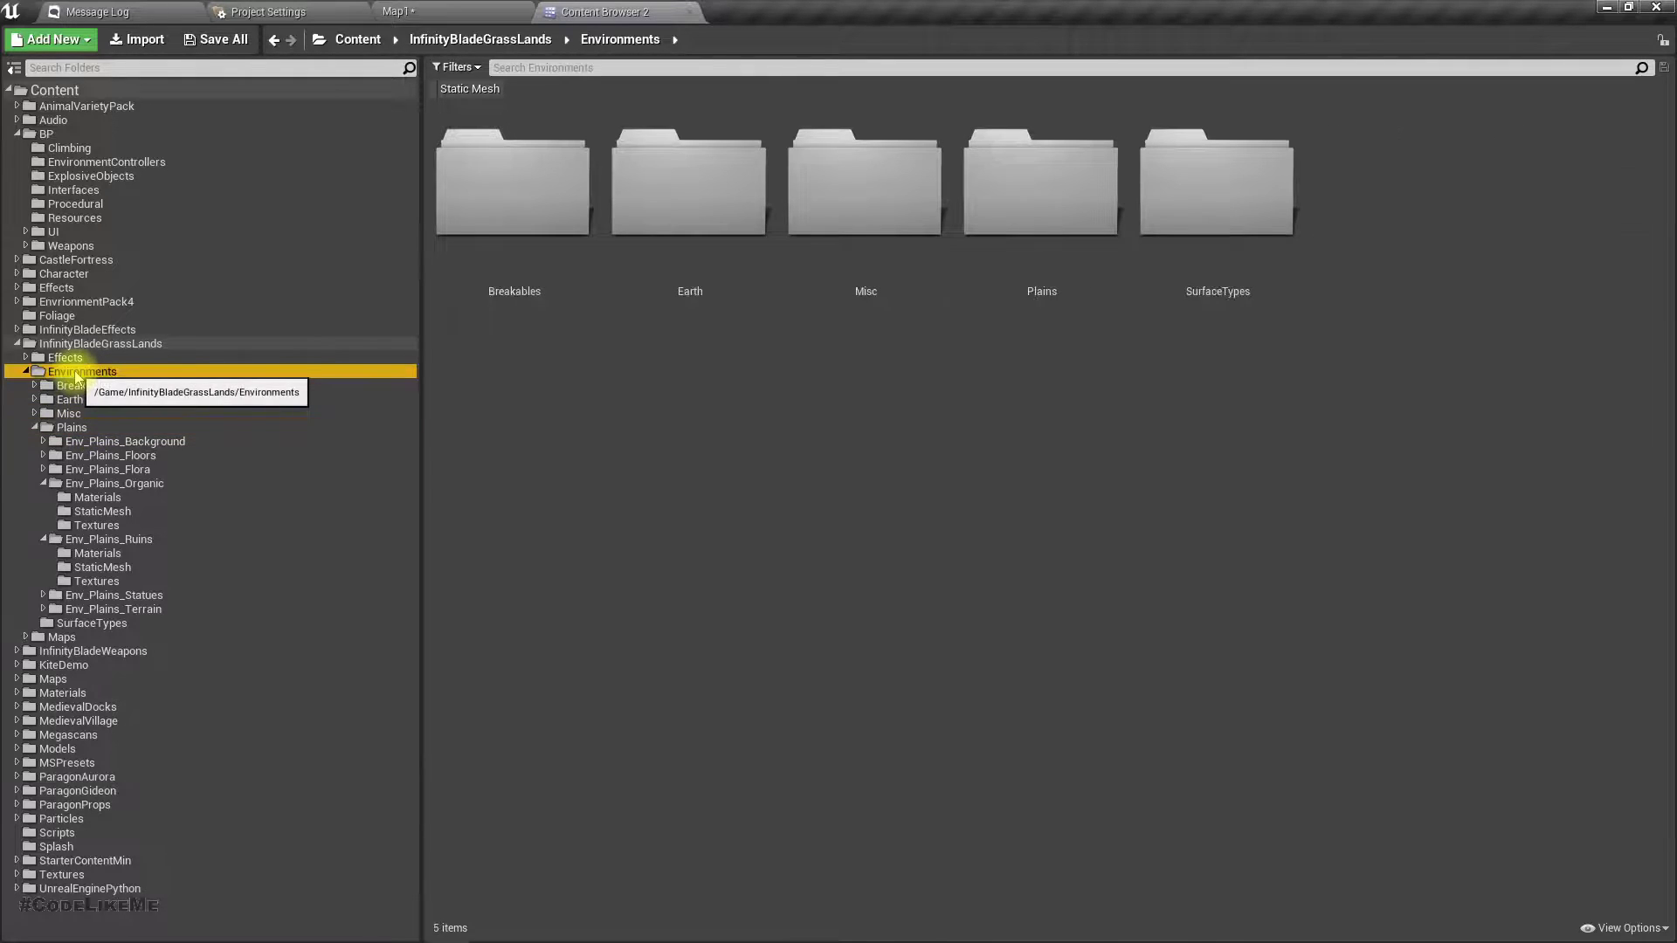
left_click(90, 343)
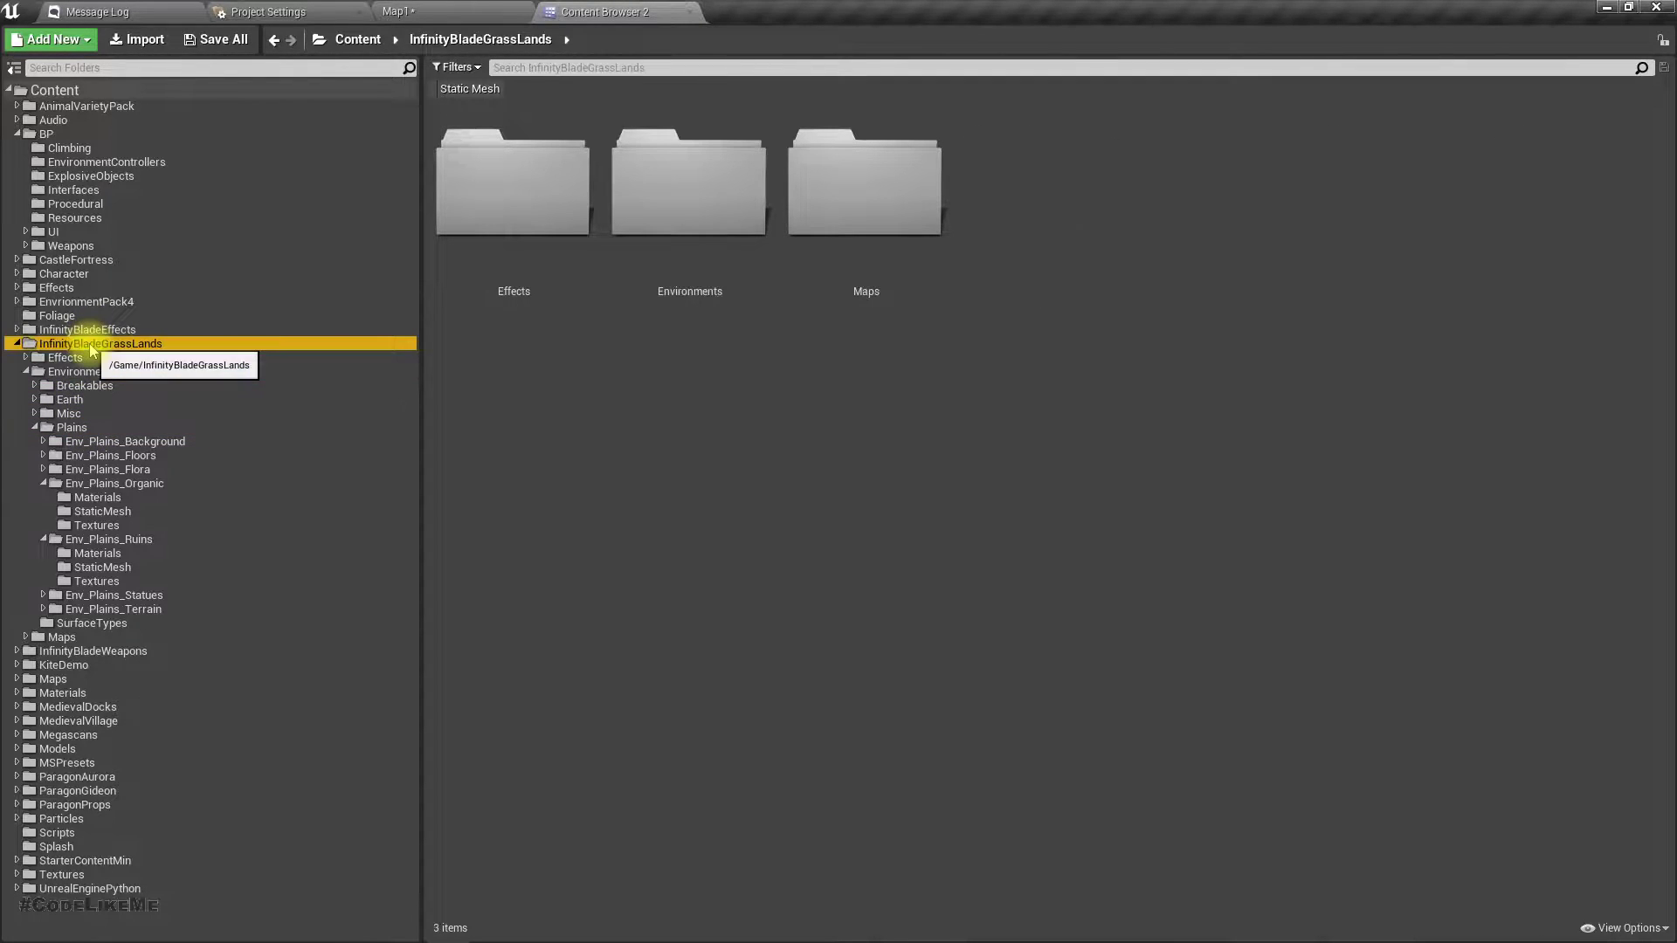
left_click(566, 68)
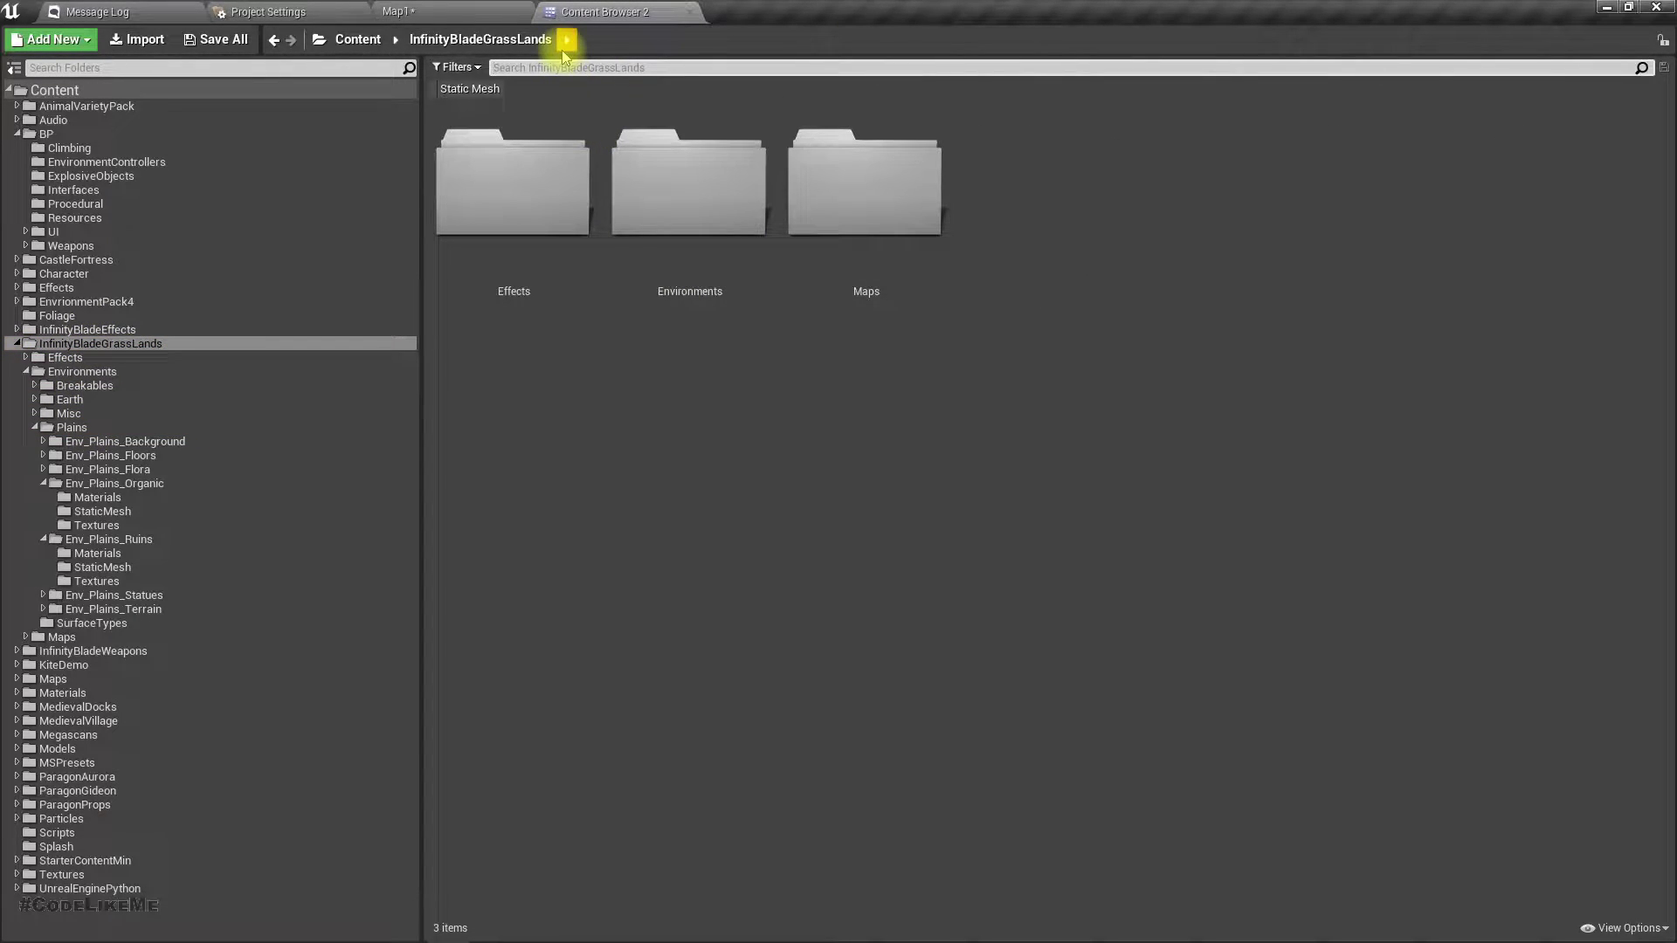
type("floor")
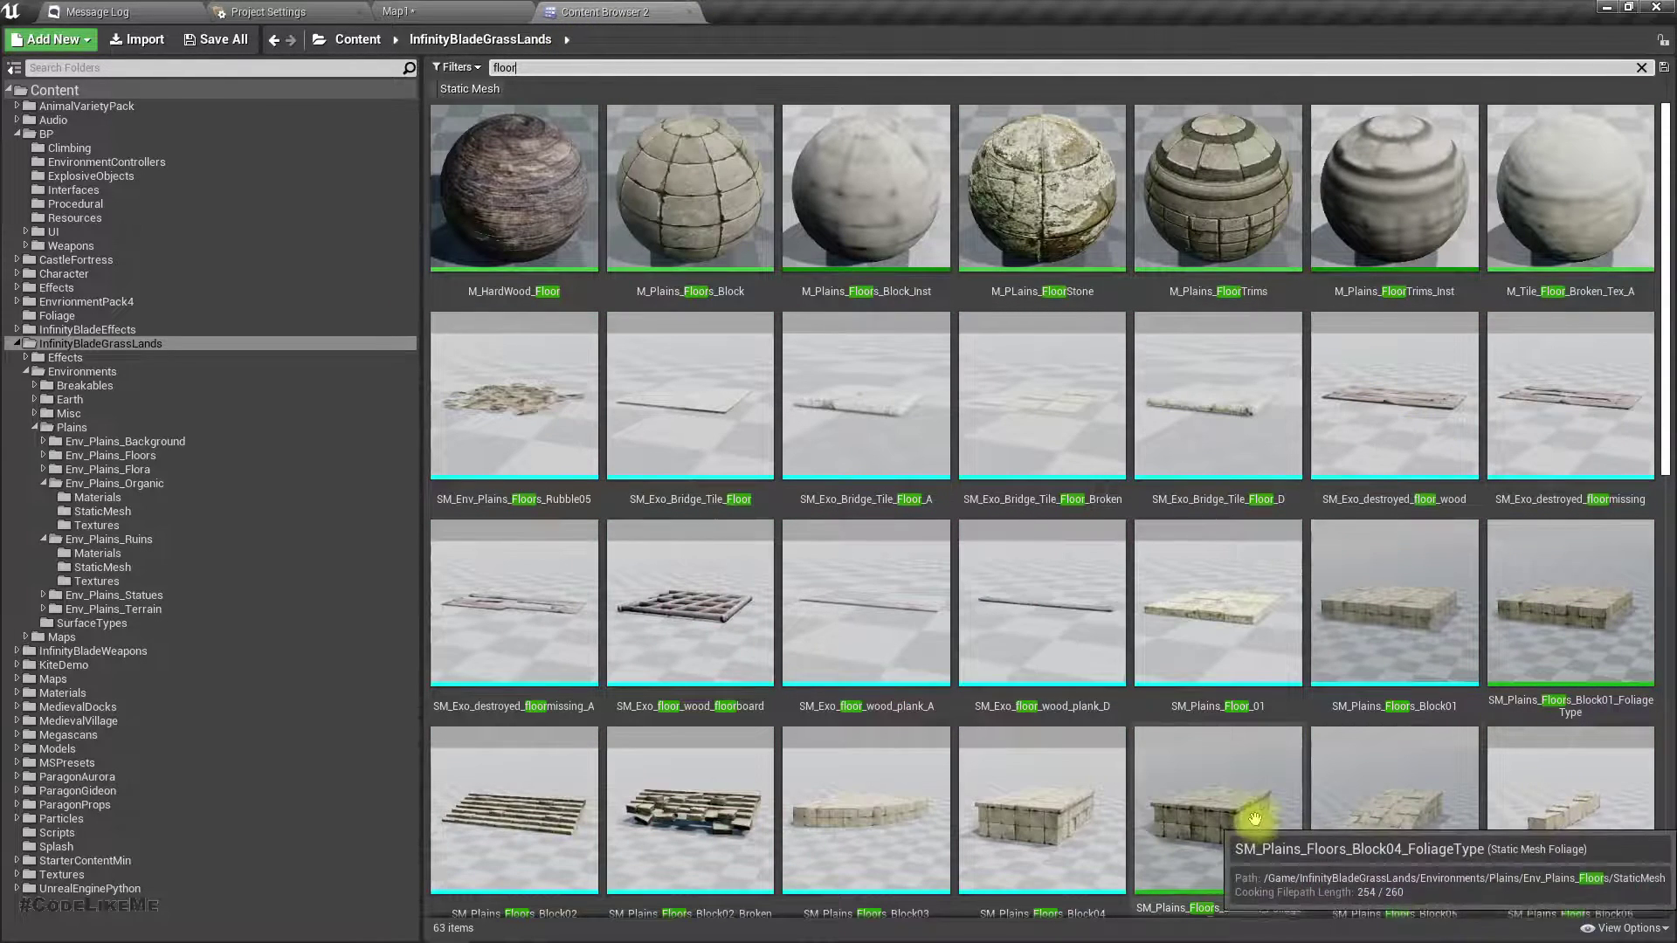
Place SM_Plains_Floors_Block04 at the foot of the stairs and rotate it to about -37.7° on Z
left_click_drag(1010, 801, 918, 669)
mouse_move(819, 413)
right_mouse_down()
mouse_move(825, 437)
mouse_move(844, 430)
mouse_move(819, 412)
right_mouse_up()
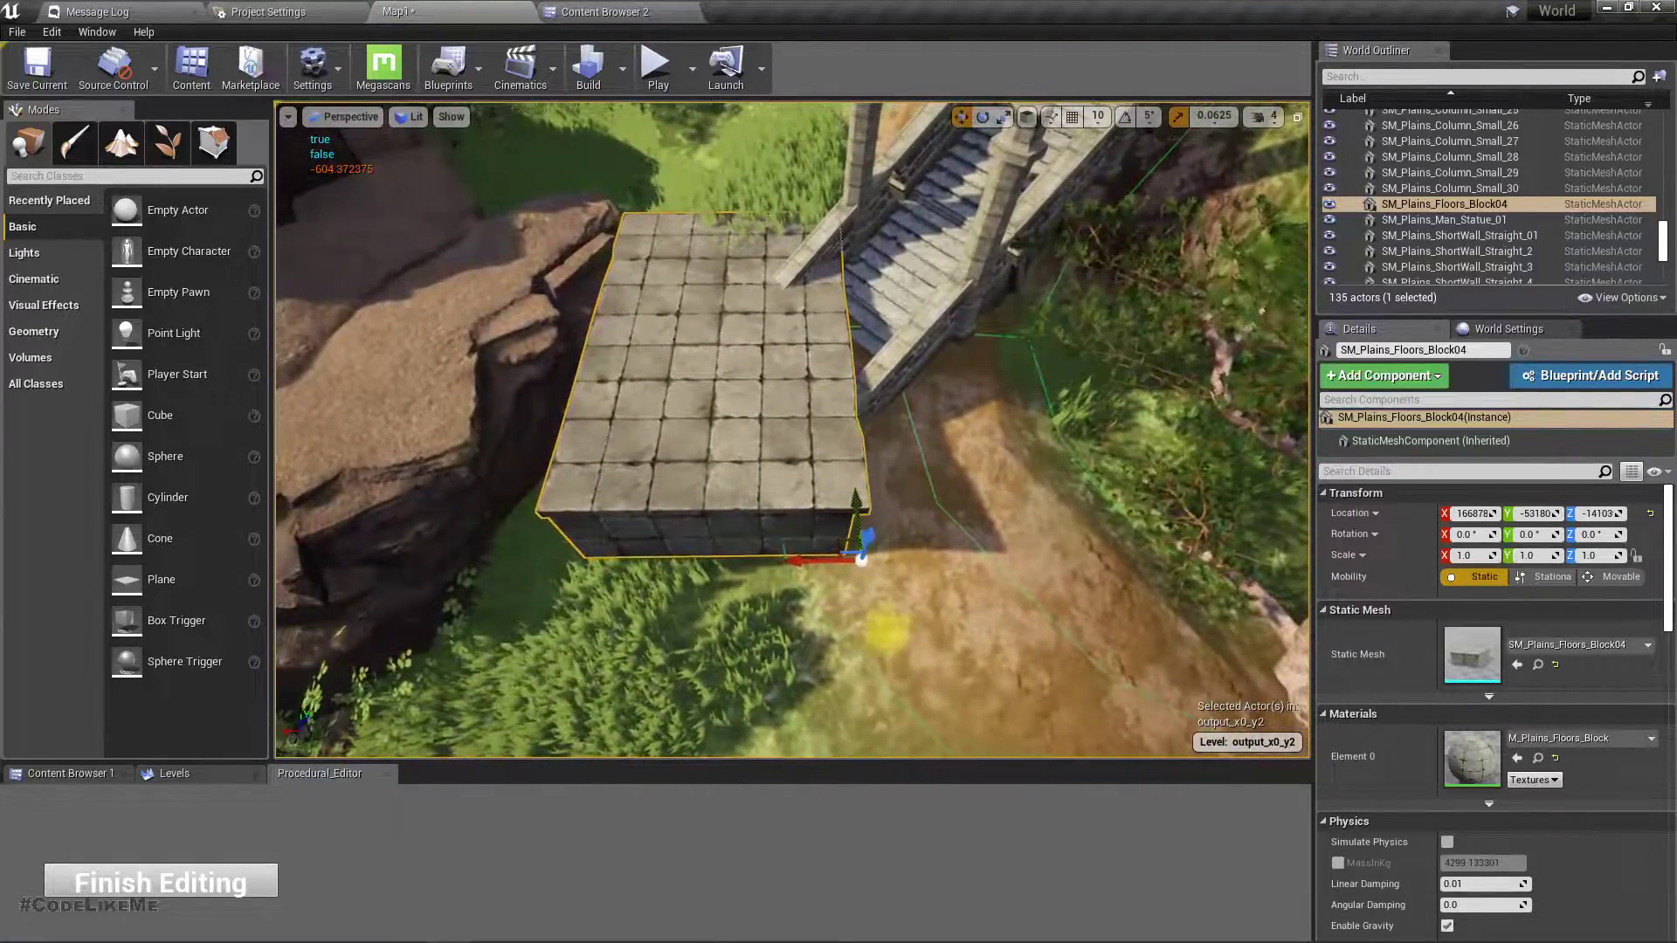
key("e")
left_click_drag(842, 610, 753, 609)
right_click_drag(769, 610, 734, 528)
Lower SM_Plains_Floors_Block04 into the ground and slide it sideways in front of the stair walls
left_click_drag(786, 717, 850, 498, "alt")
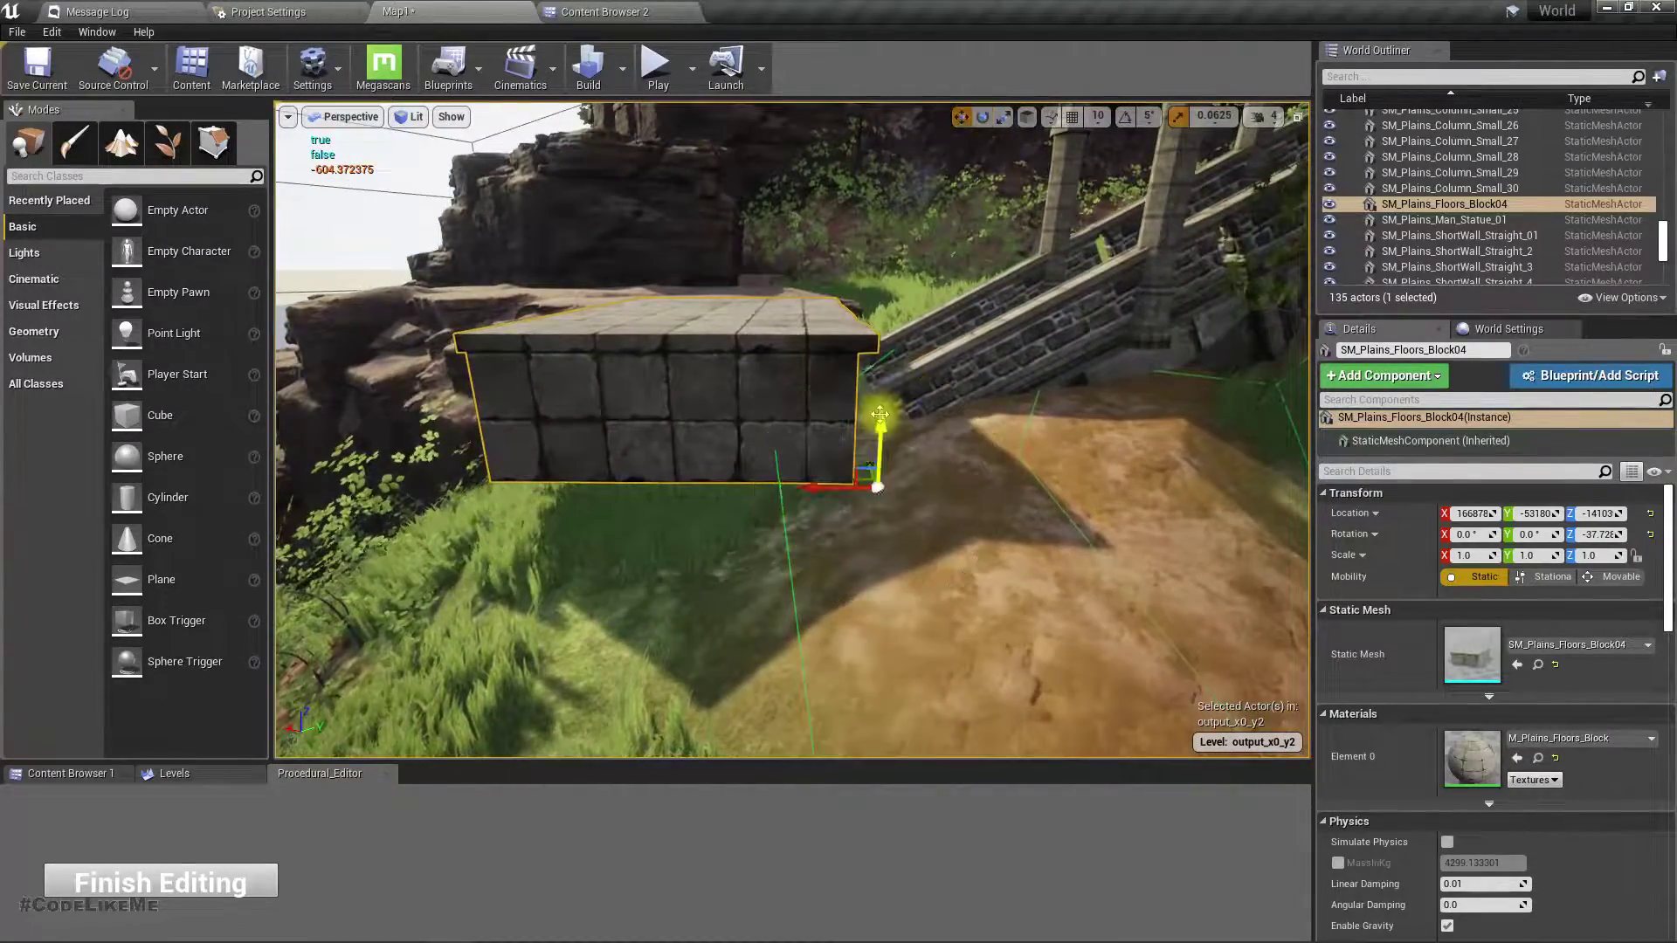
left_click_drag(882, 414, 886, 507)
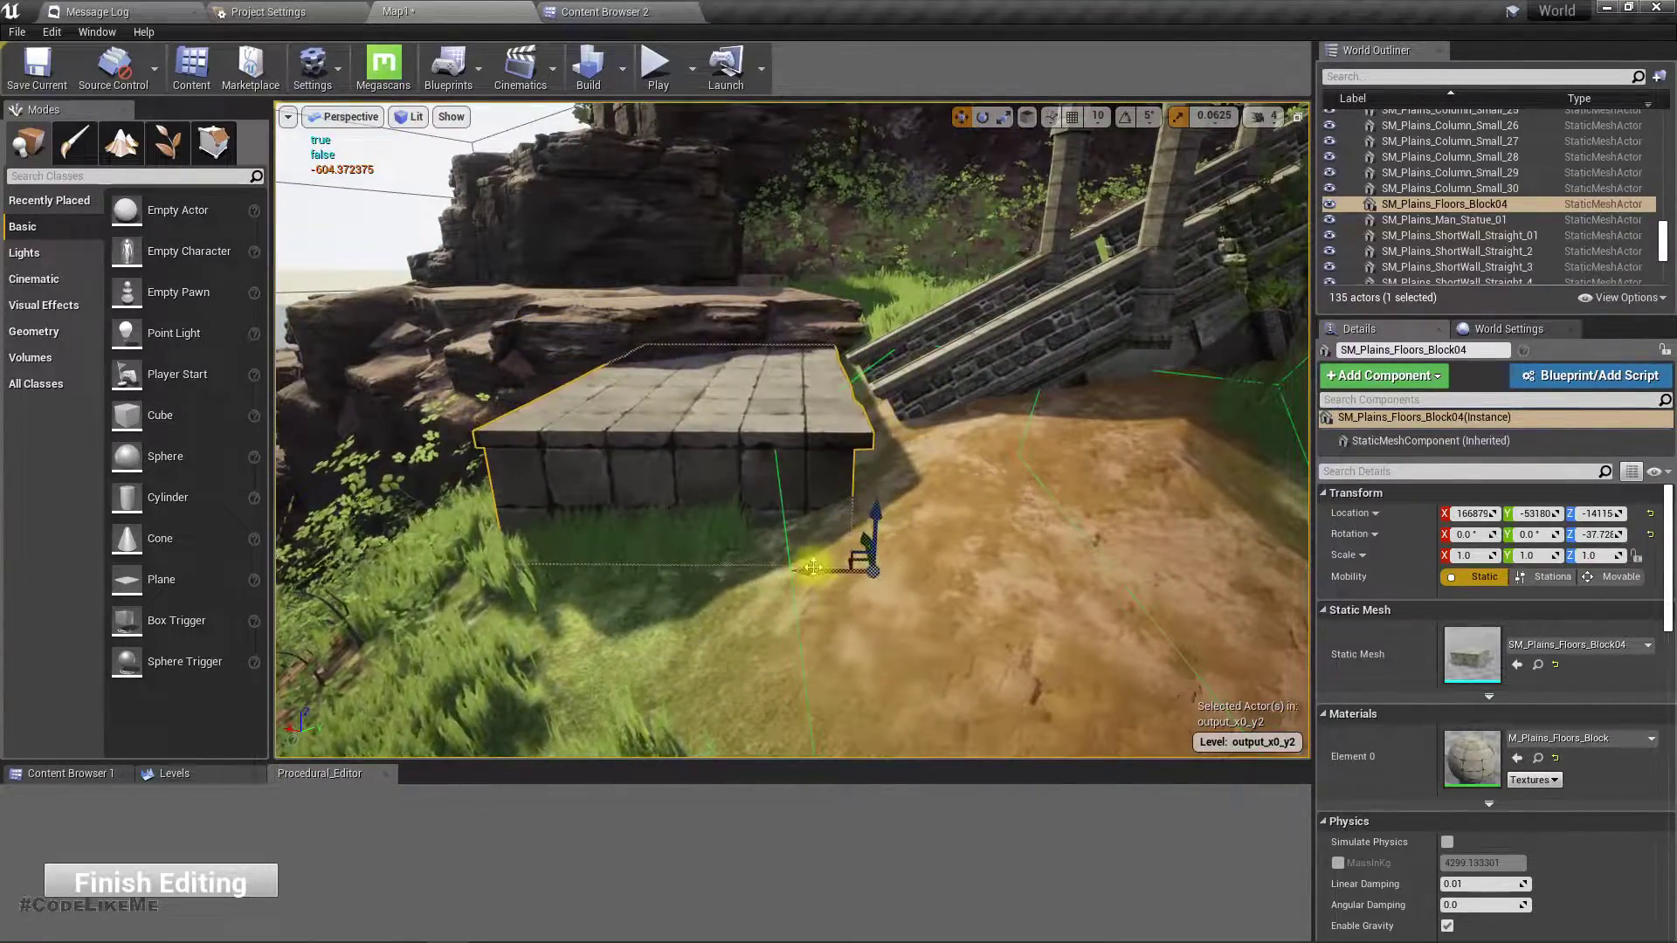
left_click_drag(828, 577, 884, 571)
right_click_drag(884, 571, 1014, 585)
mouse_move(711, 494)
right_mouse_down()
mouse_move(647, 498)
mouse_move(711, 495)
right_mouse_up()
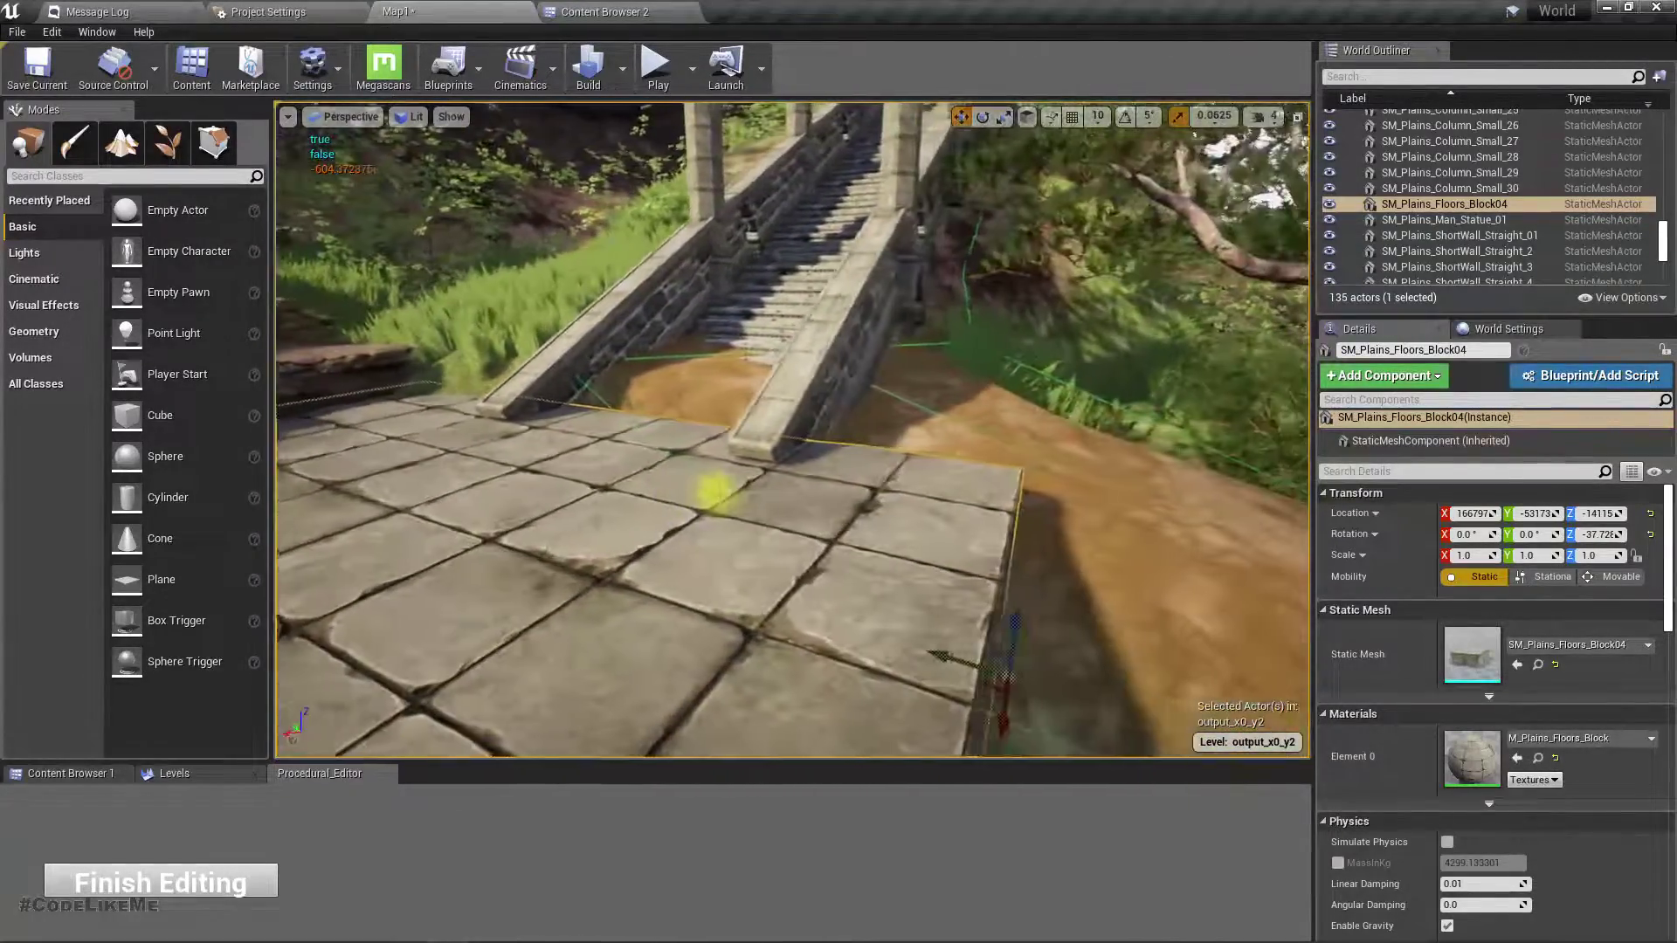
Raise SM_Plains_Floors_Block04 slightly and shift it farther across so both lowest stair walls rest on its surface
mouse_move(1051, 672)
right_mouse_down()
mouse_move(987, 669)
mouse_move(1042, 671)
right_mouse_up()
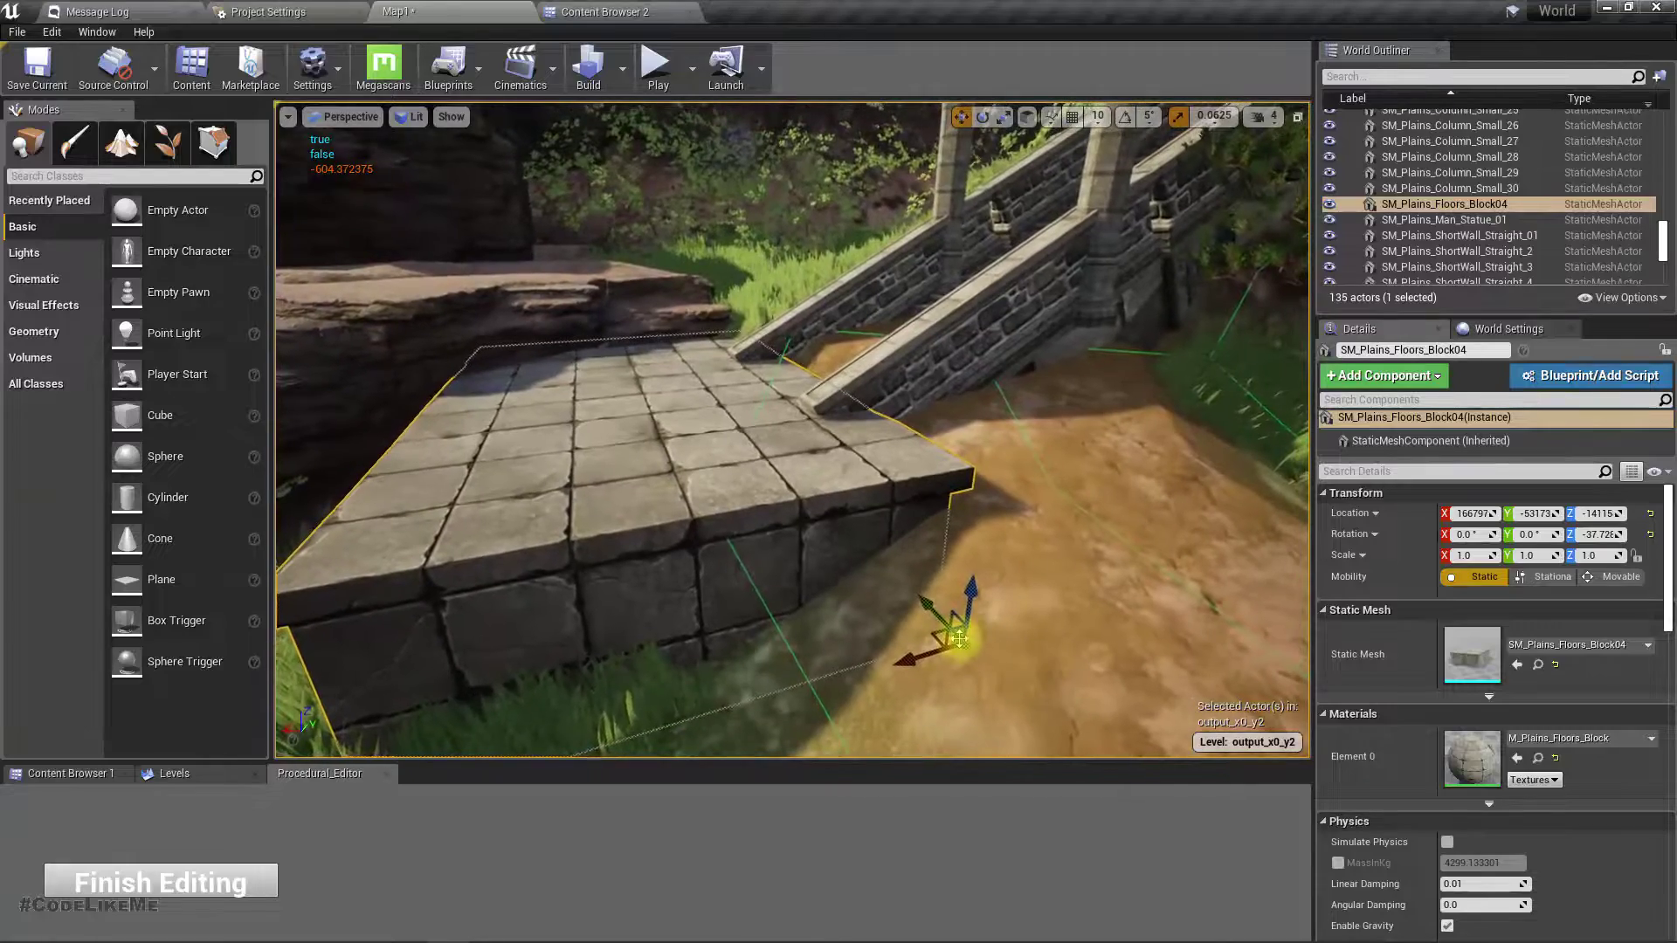
left_click_drag(897, 660, 1084, 497)
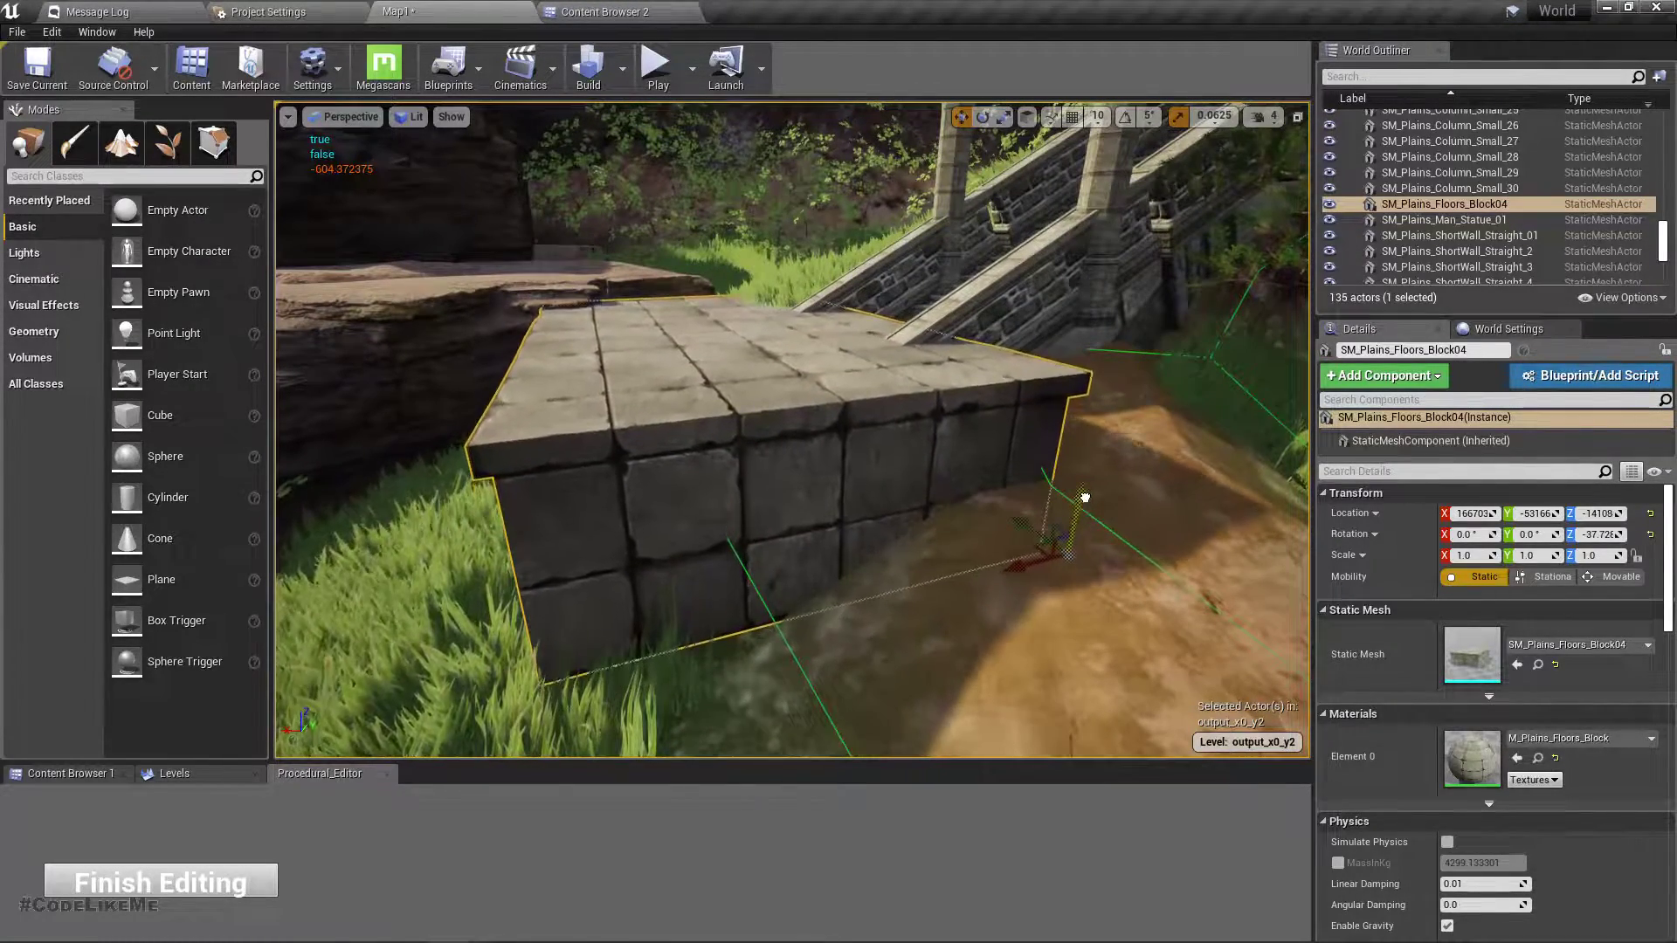
right_click_drag(1086, 495, 1013, 537)
left_click_drag(867, 574, 893, 552)
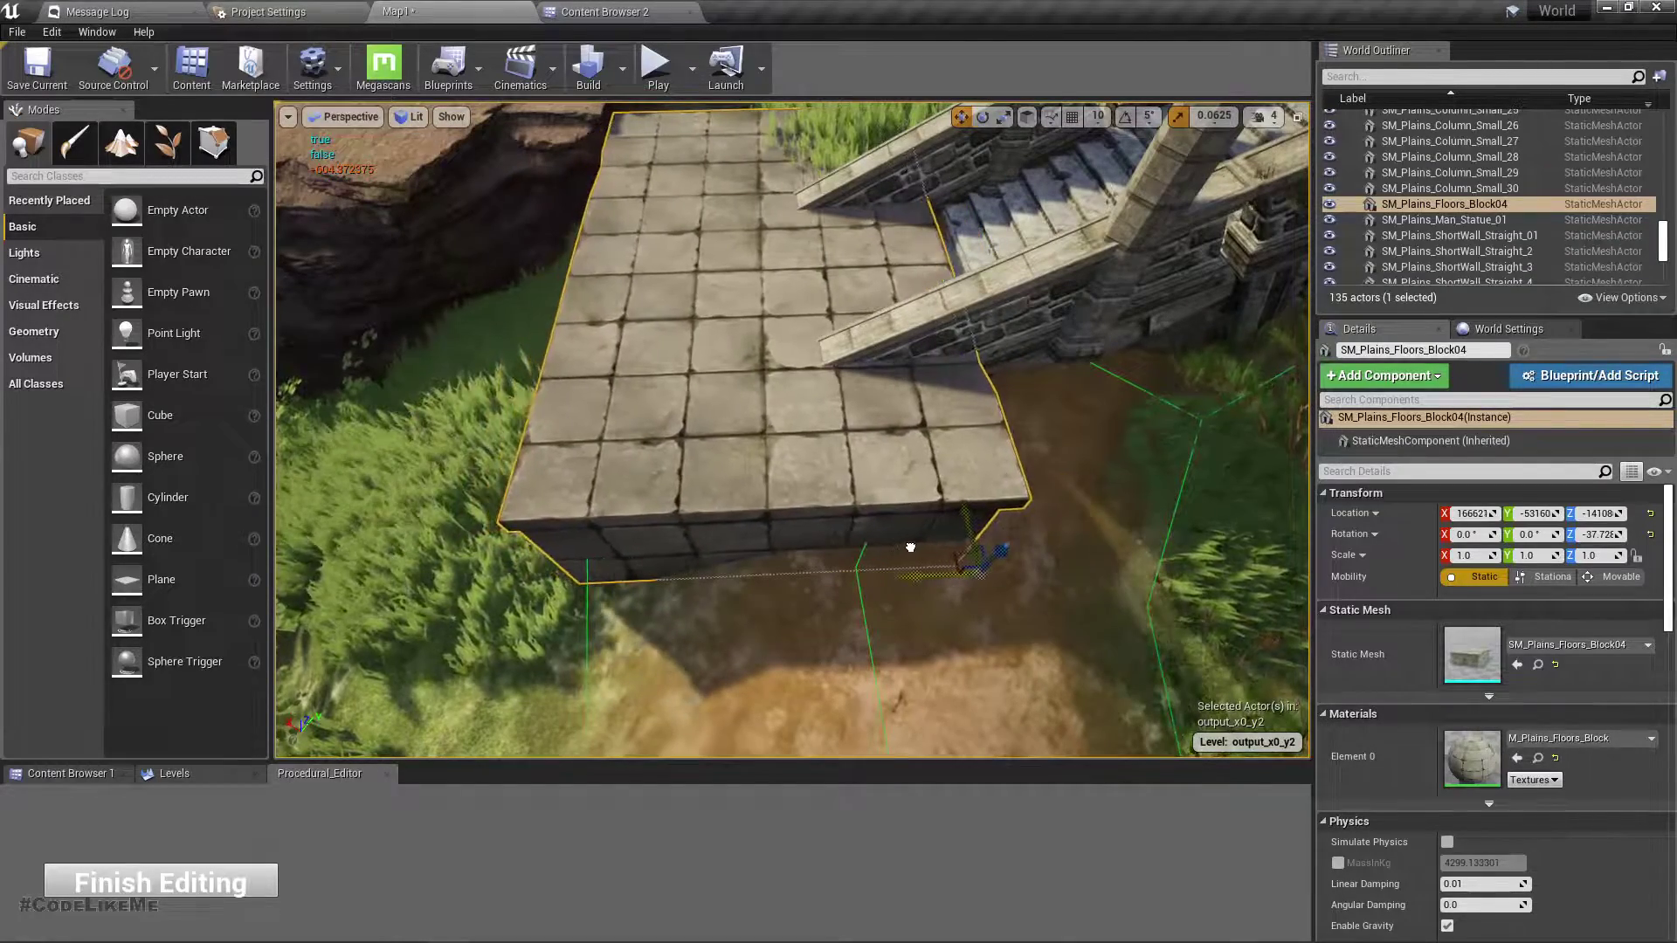
left_click_drag(1000, 546, 1240, 472)
right_click_drag(974, 581, 939, 587)
right_click_drag(931, 502, 917, 494)
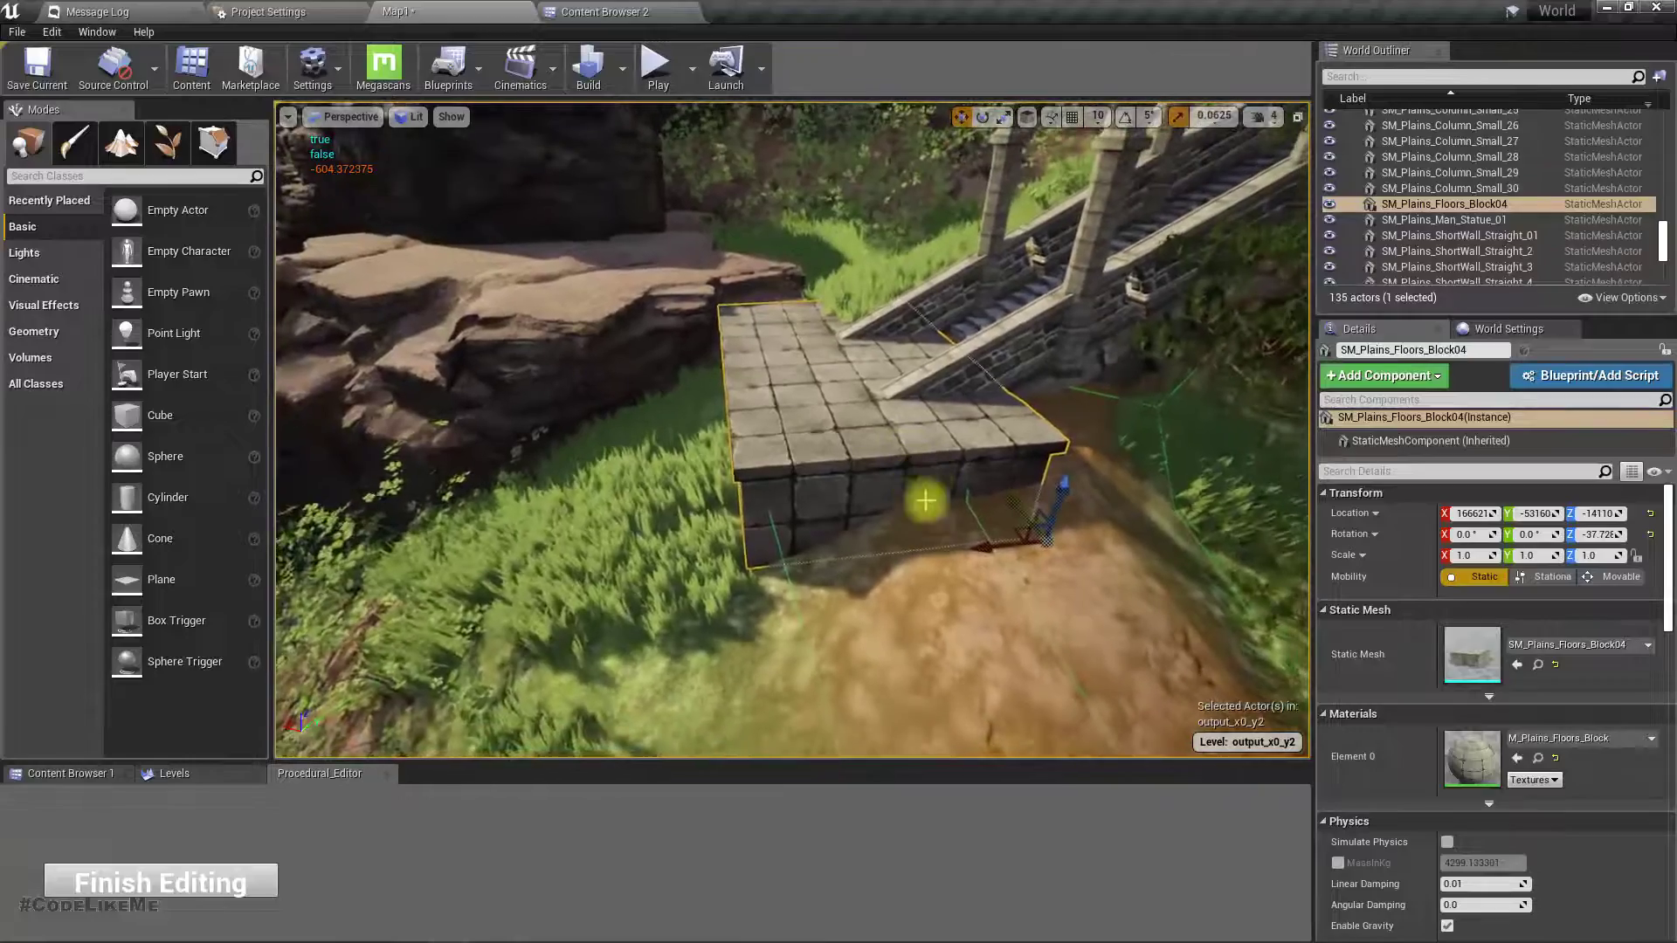
Duplicate the floor block three times and set the copies edge to edge as a wide platform at the stairs' foot
left_click_drag(996, 550, 658, 538, "alt")
right_click_drag(680, 540, 747, 515)
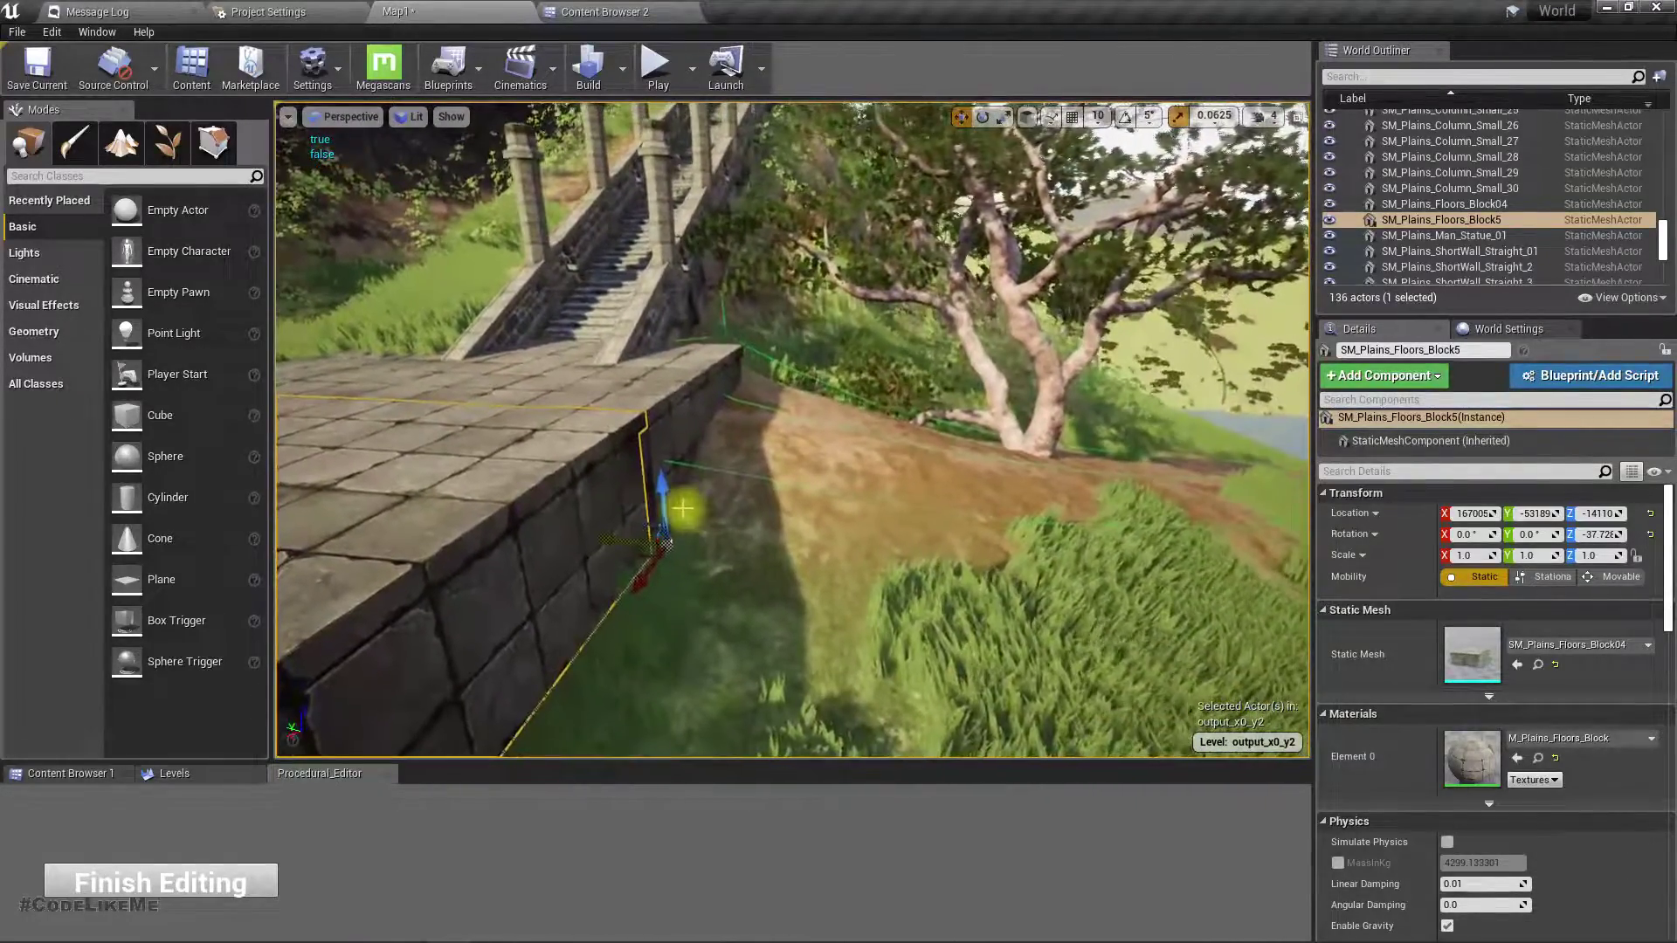
left_click_drag(616, 537, 1053, 633, "alt")
right_click_drag(1052, 634, 655, 642)
right_click_drag(943, 568, 926, 559)
left_click_drag(1053, 550, 941, 450, "alt")
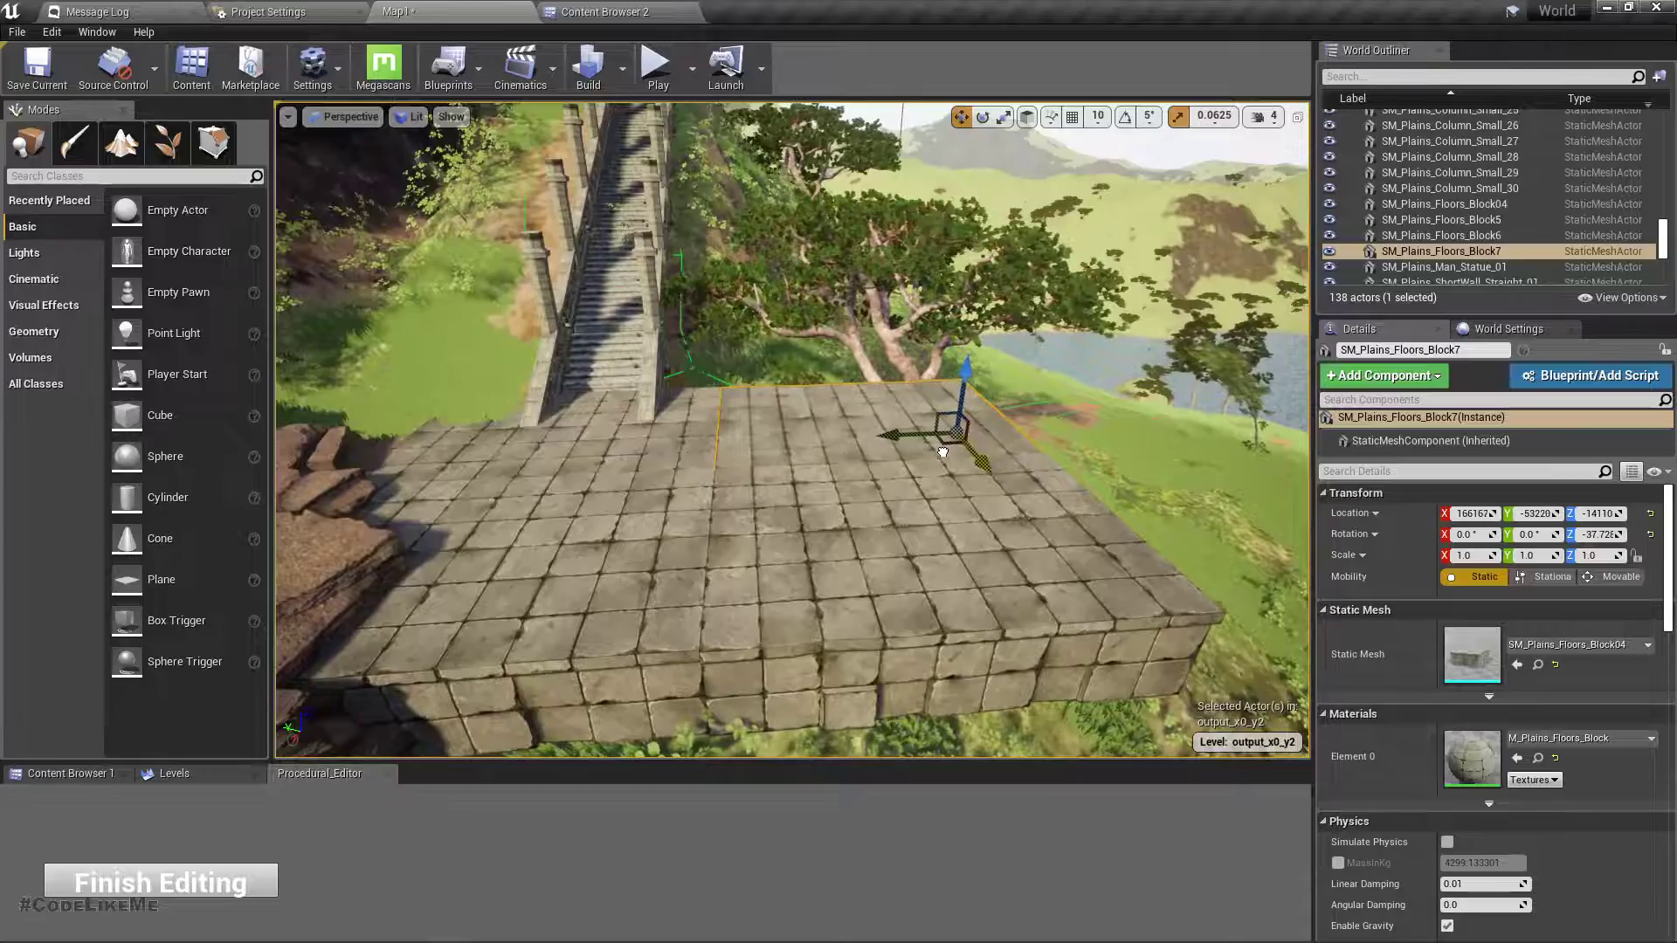
Show the viewport full screen and nudge the floor block under the stair walls sideways to refine its seam with the neighbouring block
right_click_drag(957, 489, 738, 498)
mouse_move(891, 489)
right_mouse_down()
mouse_move(900, 455)
mouse_move(814, 450)
mouse_move(880, 487)
mouse_move(868, 477)
right_mouse_up()
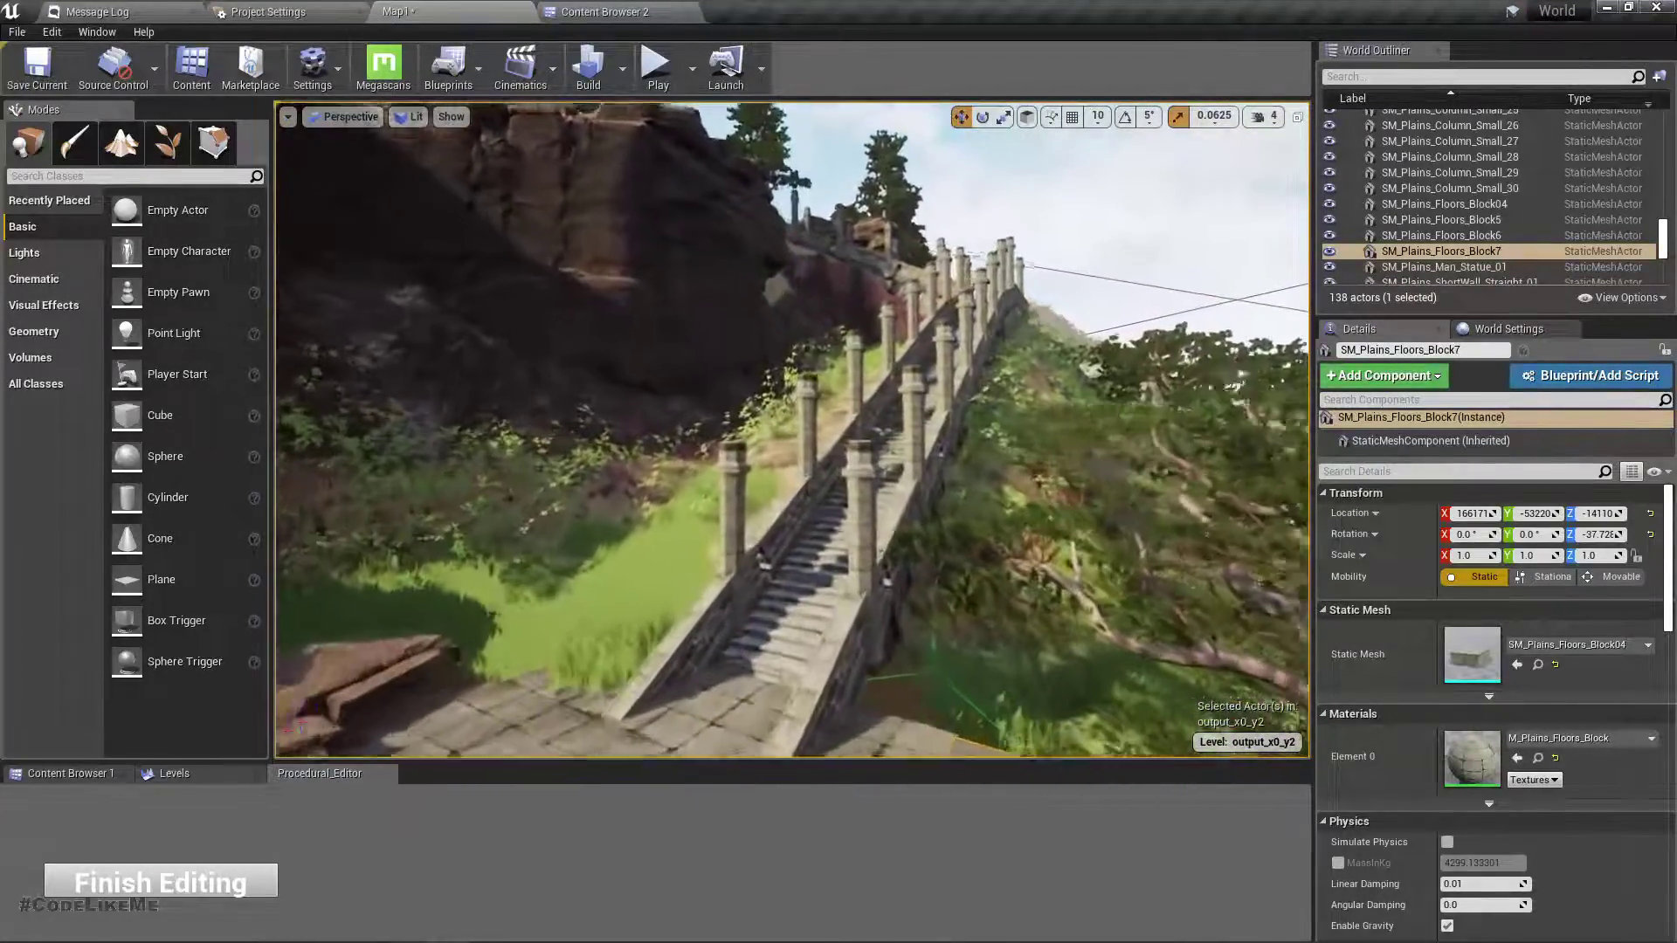
key("F11")
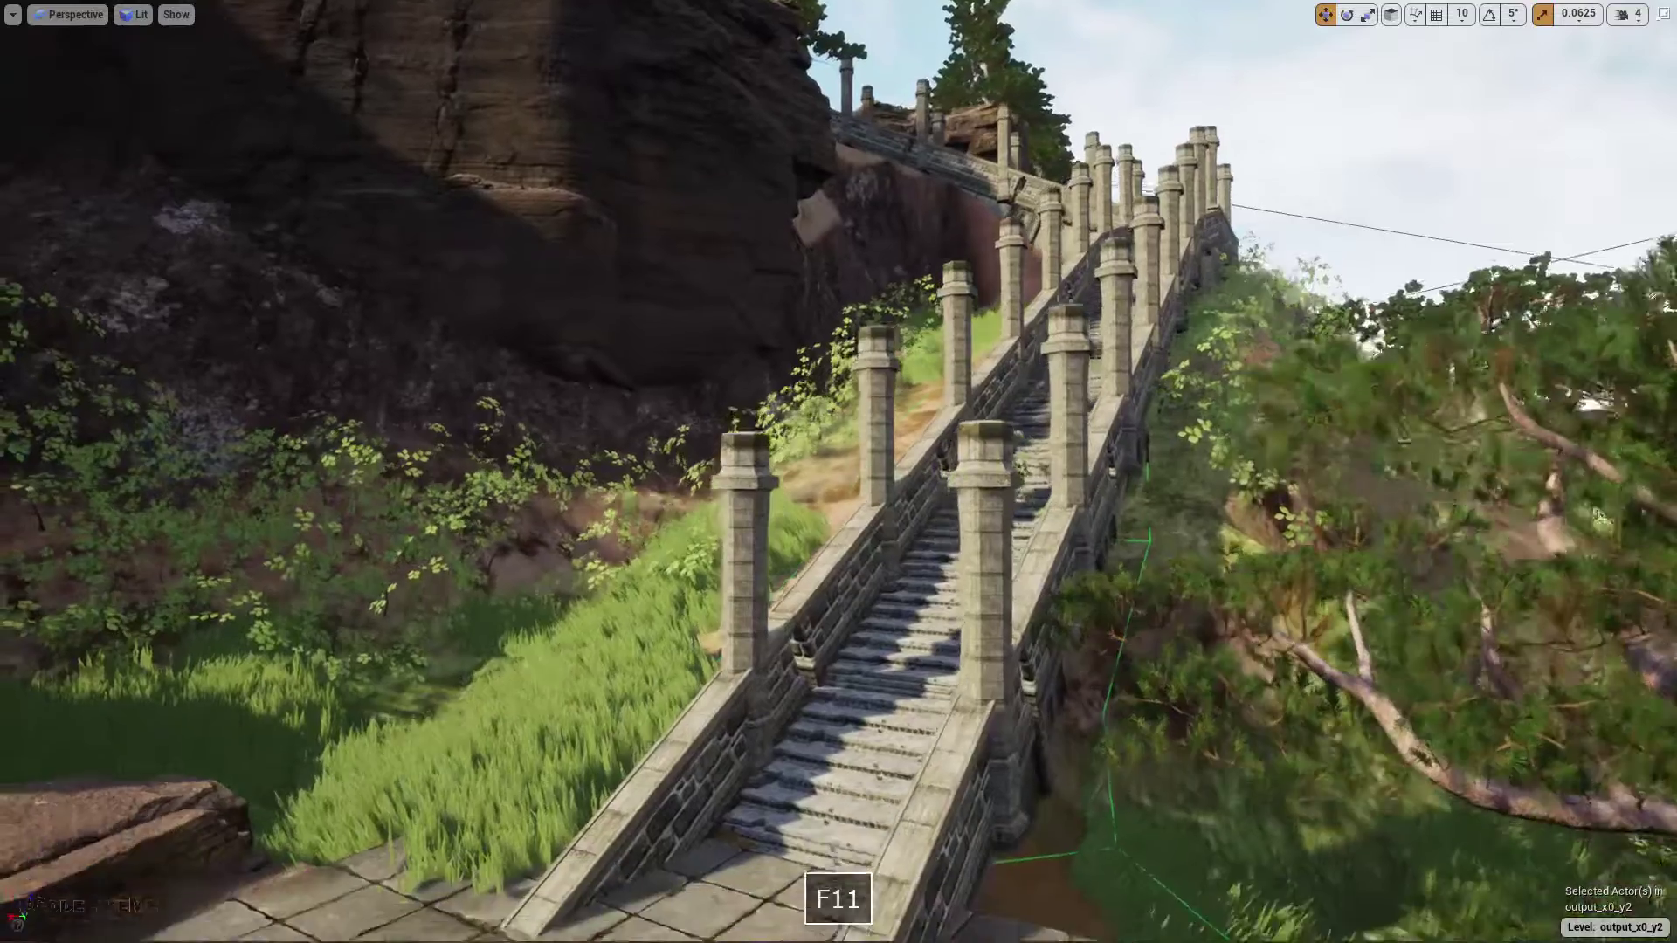
right_click_drag(973, 550, 973, 547)
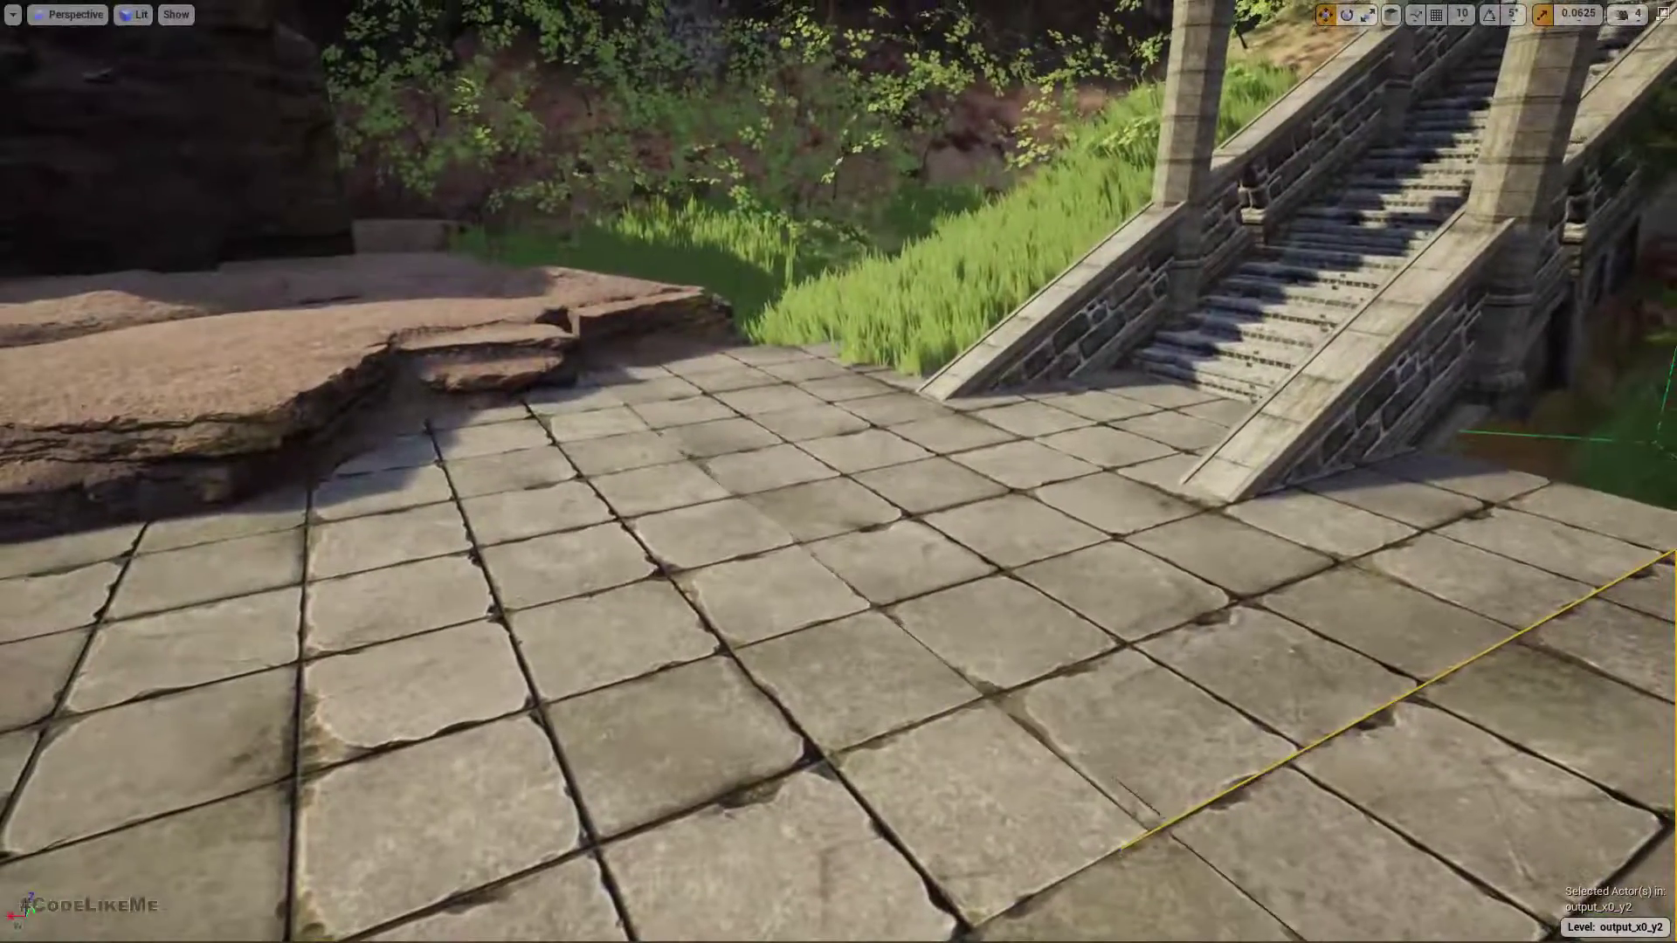
left_click(926, 583)
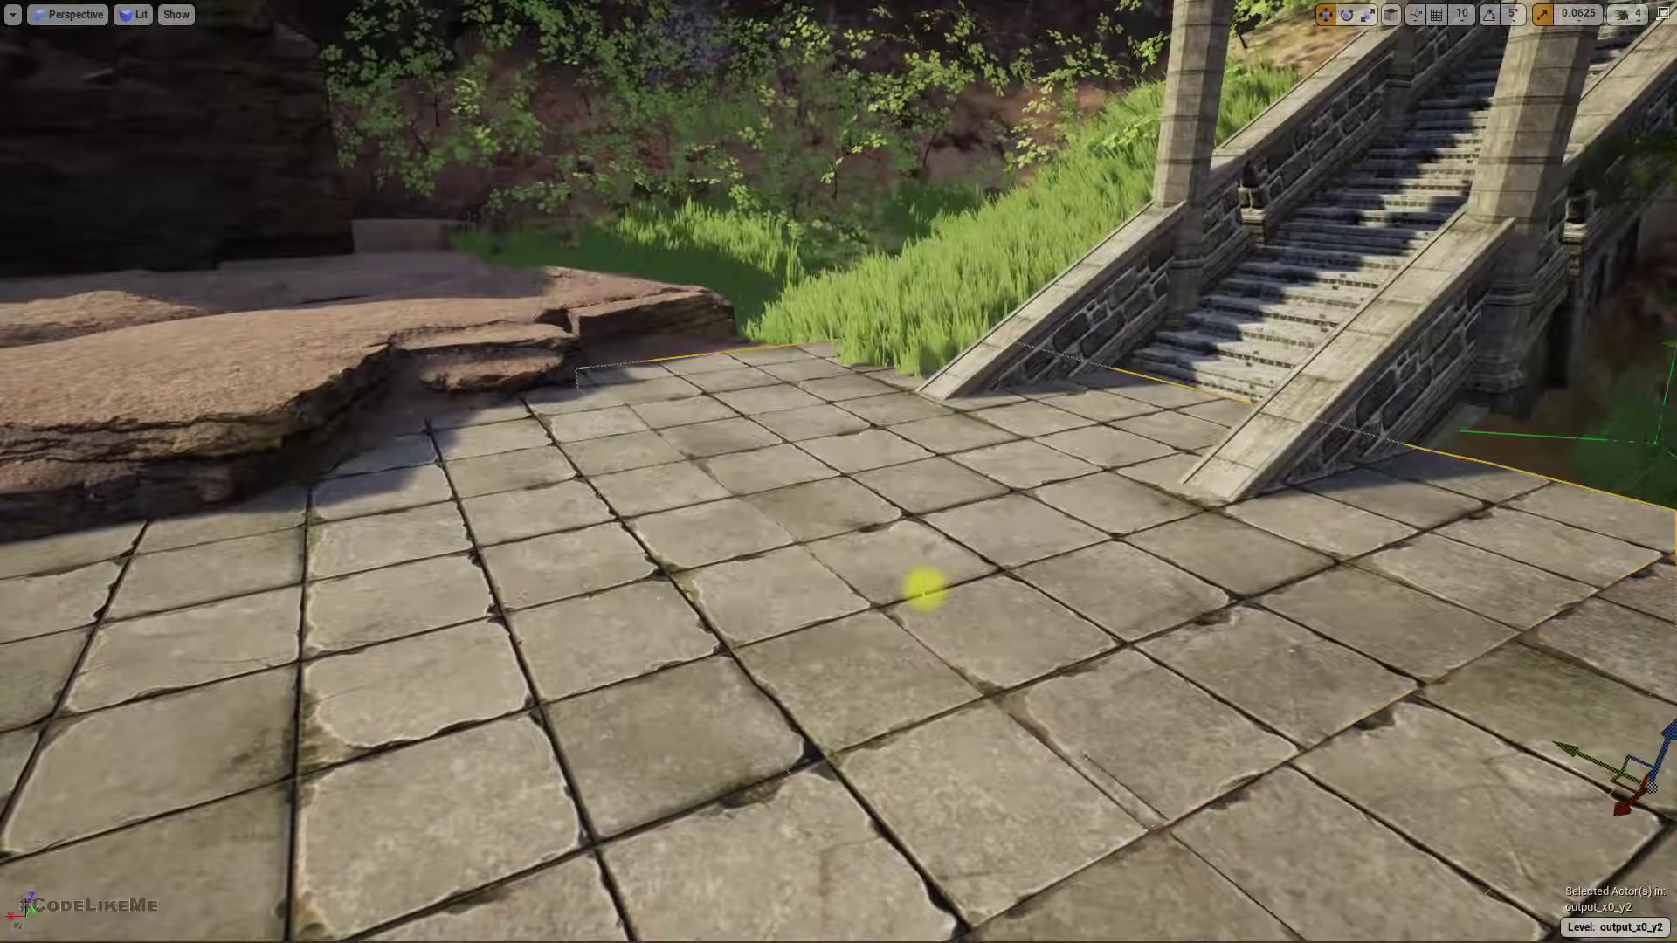
left_click_drag(1543, 789, 1625, 802)
Select the outer floor block on the tree side of the platform and shift it slightly to align its joint with the adjacent block
right_click_drag(1390, 778, 1451, 797)
left_click(1376, 693)
right_click_drag(1350, 679, 1578, 708)
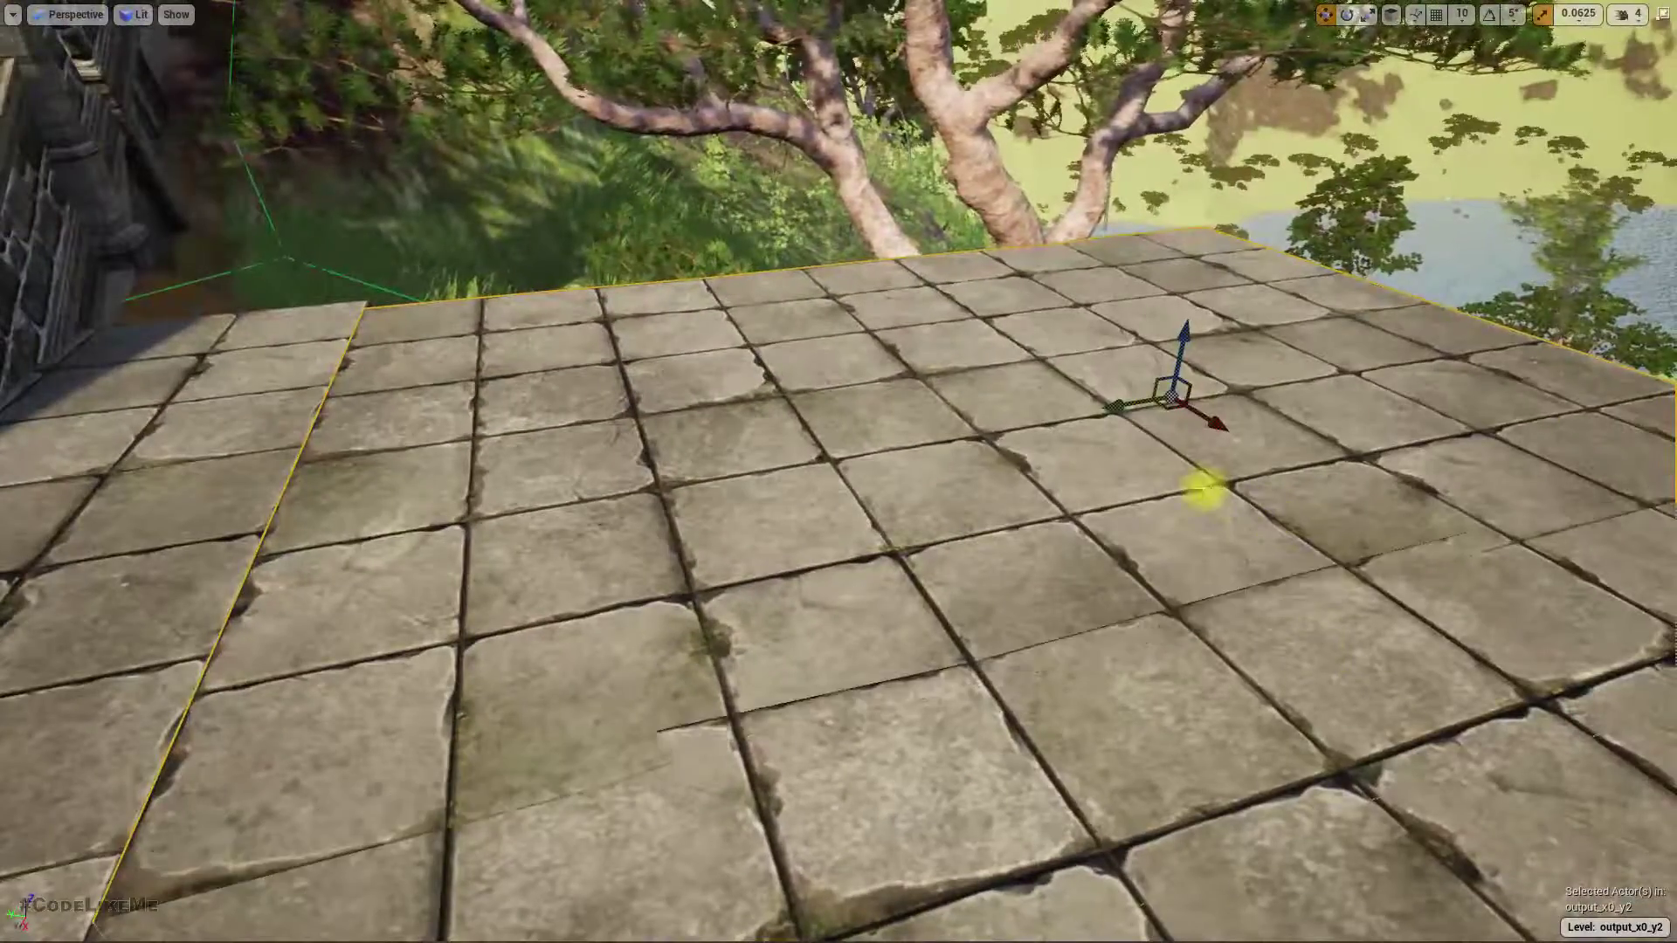
left_click_drag(1203, 420, 1188, 414)
right_click_drag(1199, 423, 1180, 443)
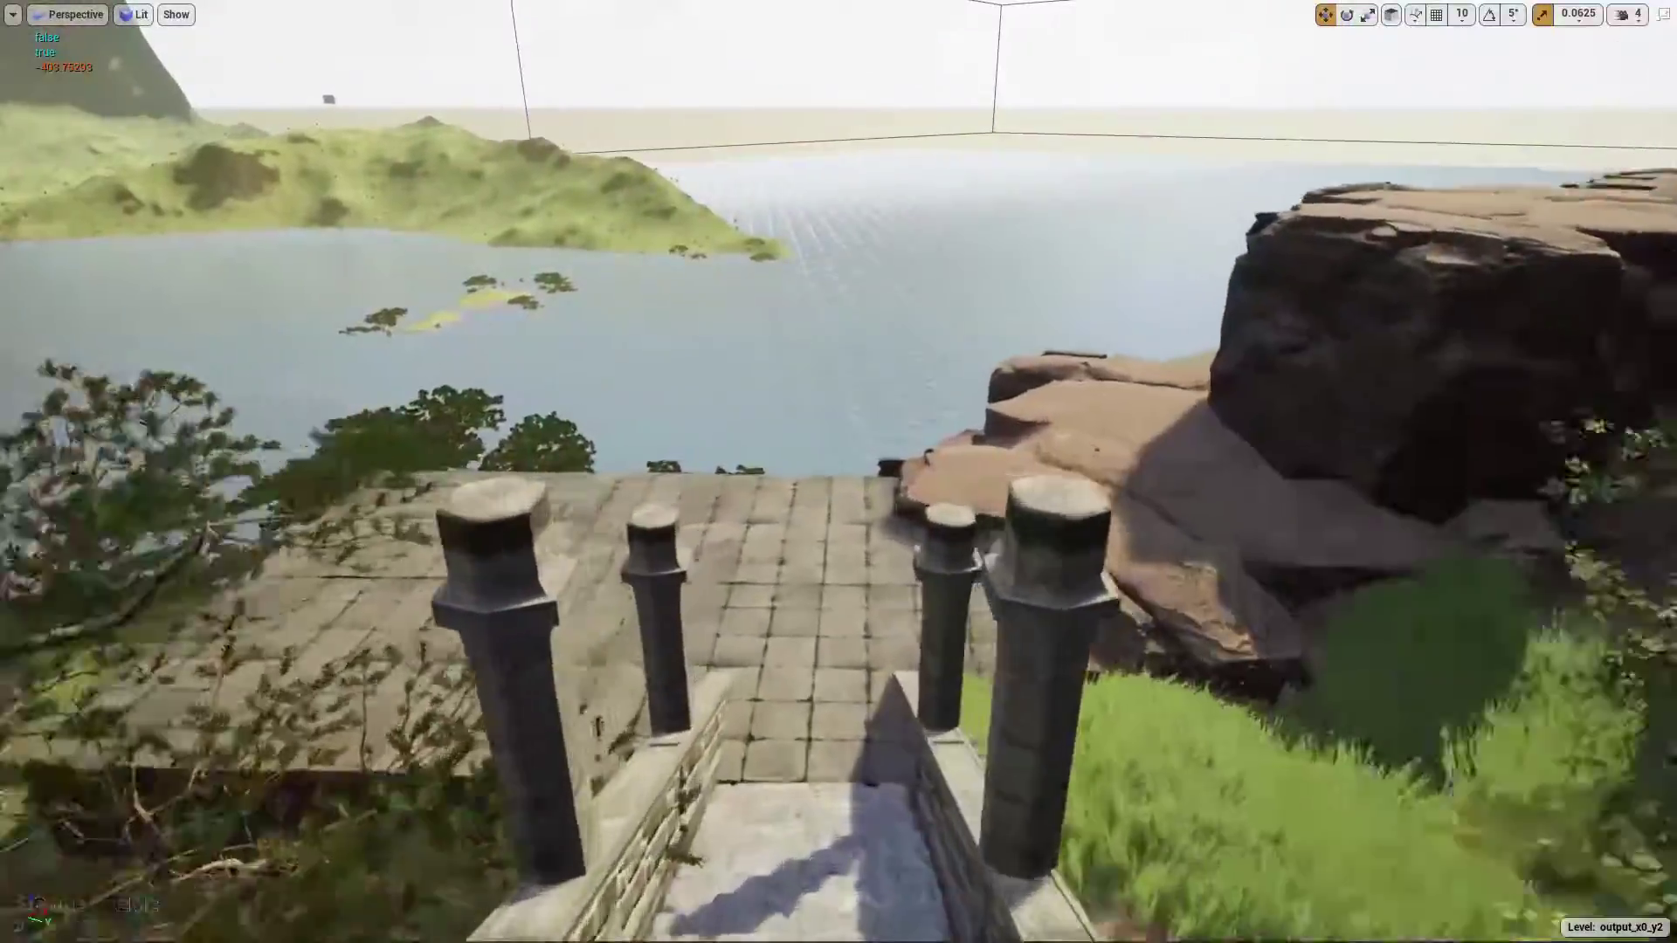
Inspect the stairway and the paved platform at its foot from the steps above
key("w")
right_click_drag(839, 471, 284, 367)
key("s")
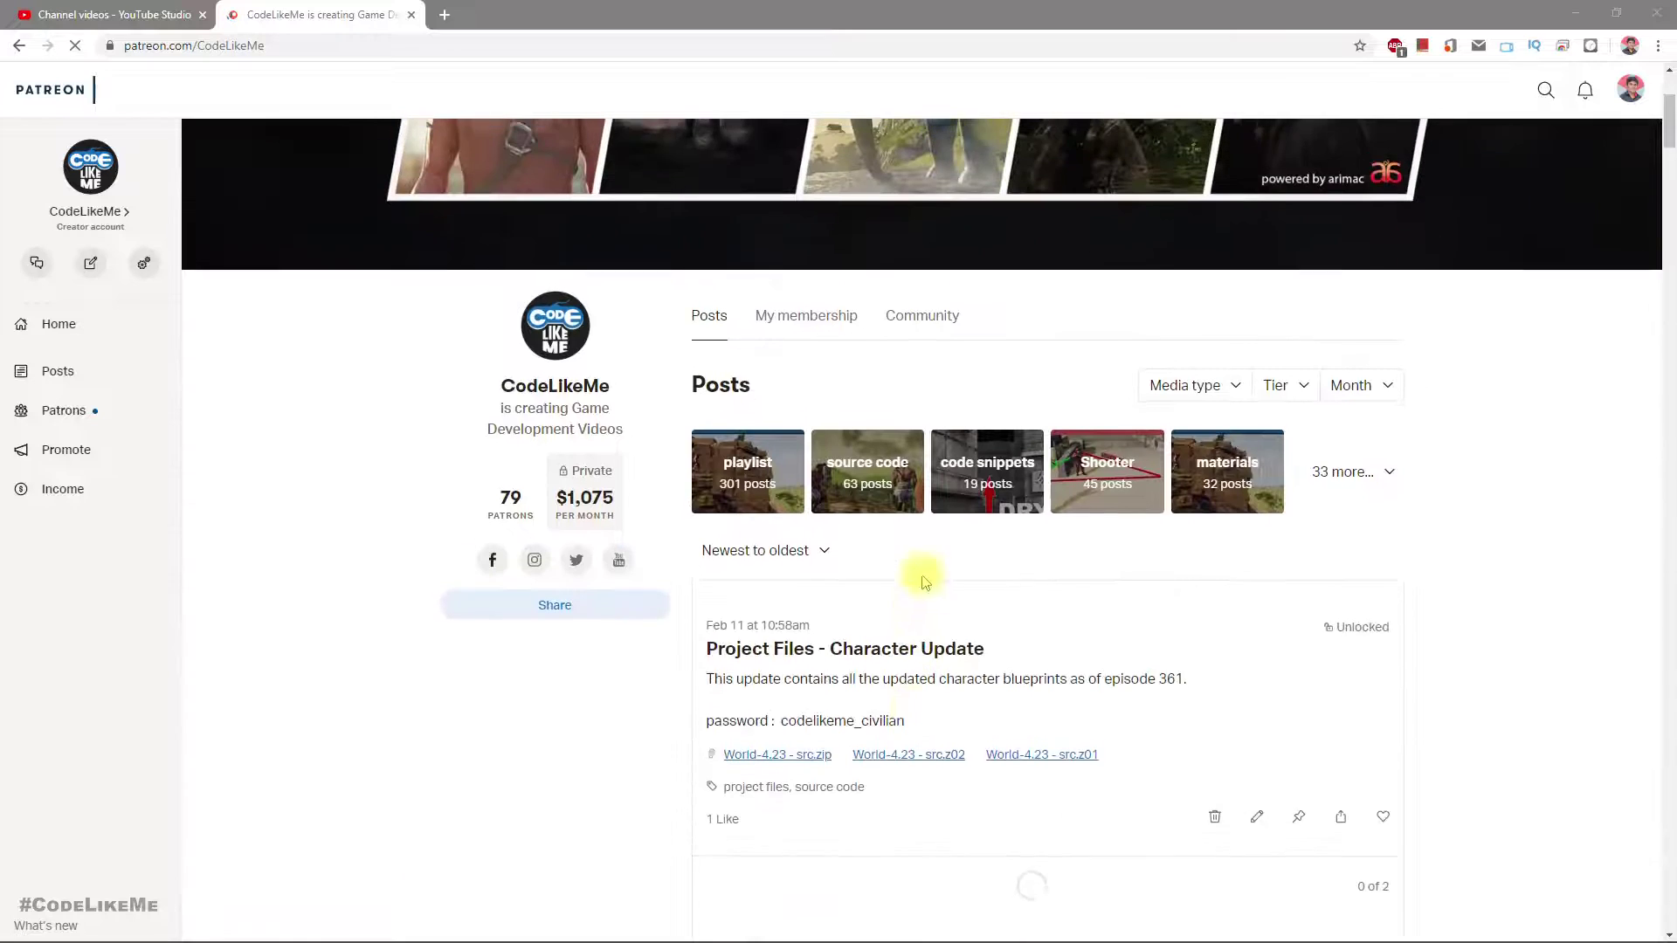
Switch to the CodeLikeMe Patreon page in the browser, dismiss the 2020 roadmap announcement and view the Character Update project files post
scroll(949, 568, "up", 2)
scroll(981, 563, "down", 3)
scroll(1355, 486, "down", 10)
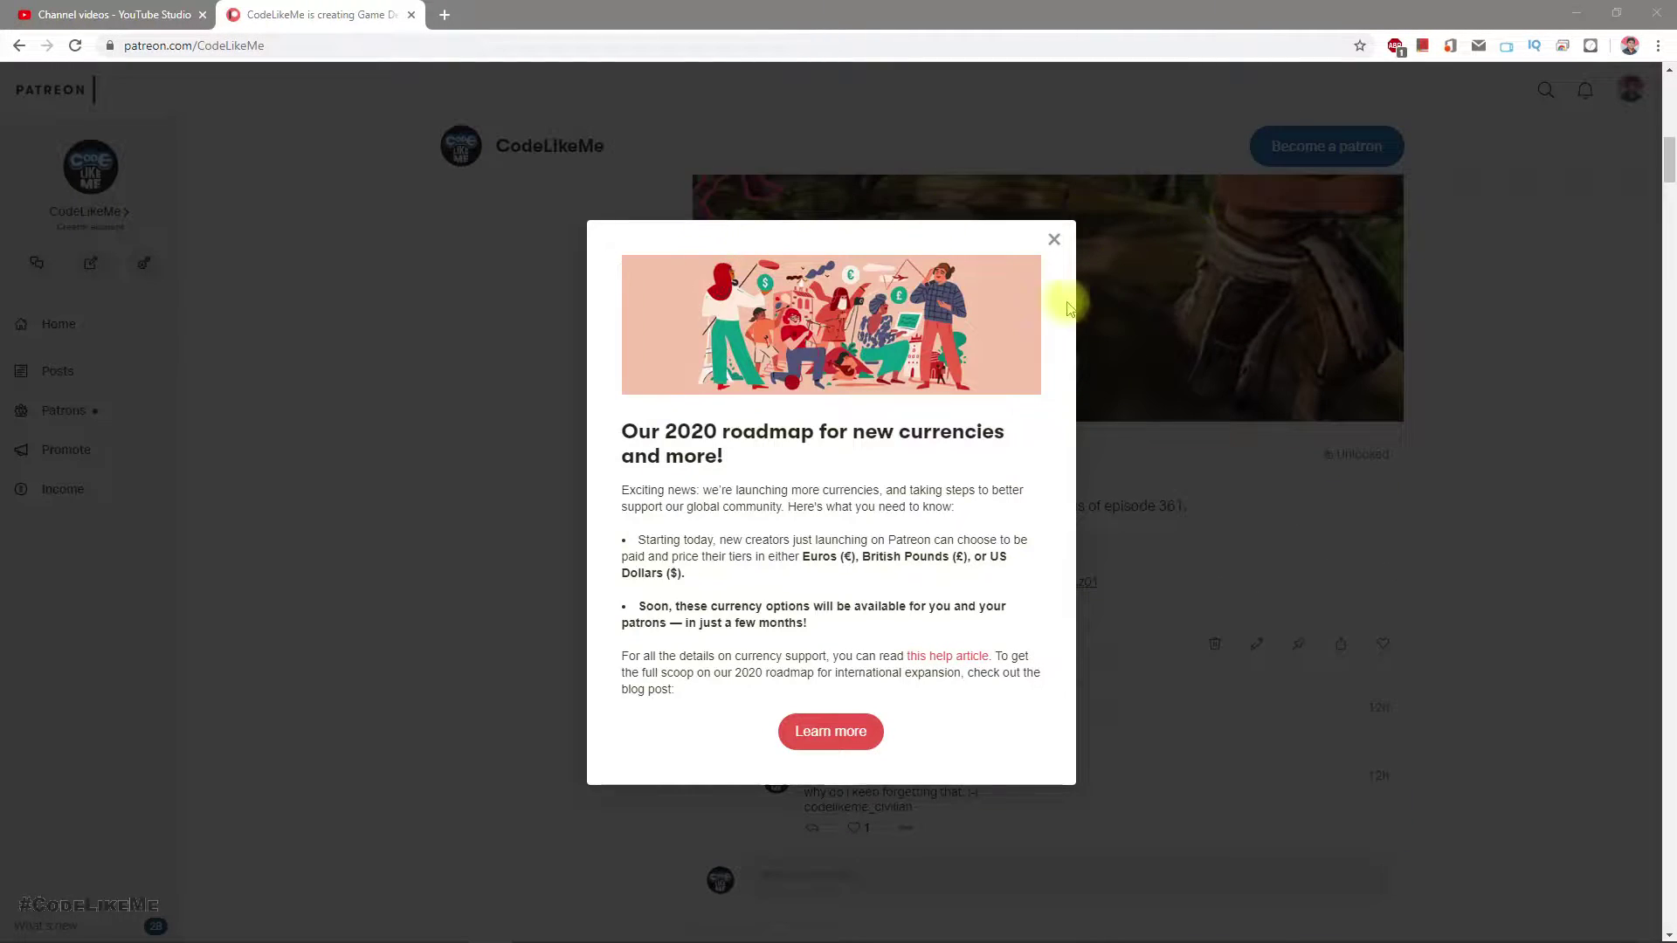
left_click(1051, 240)
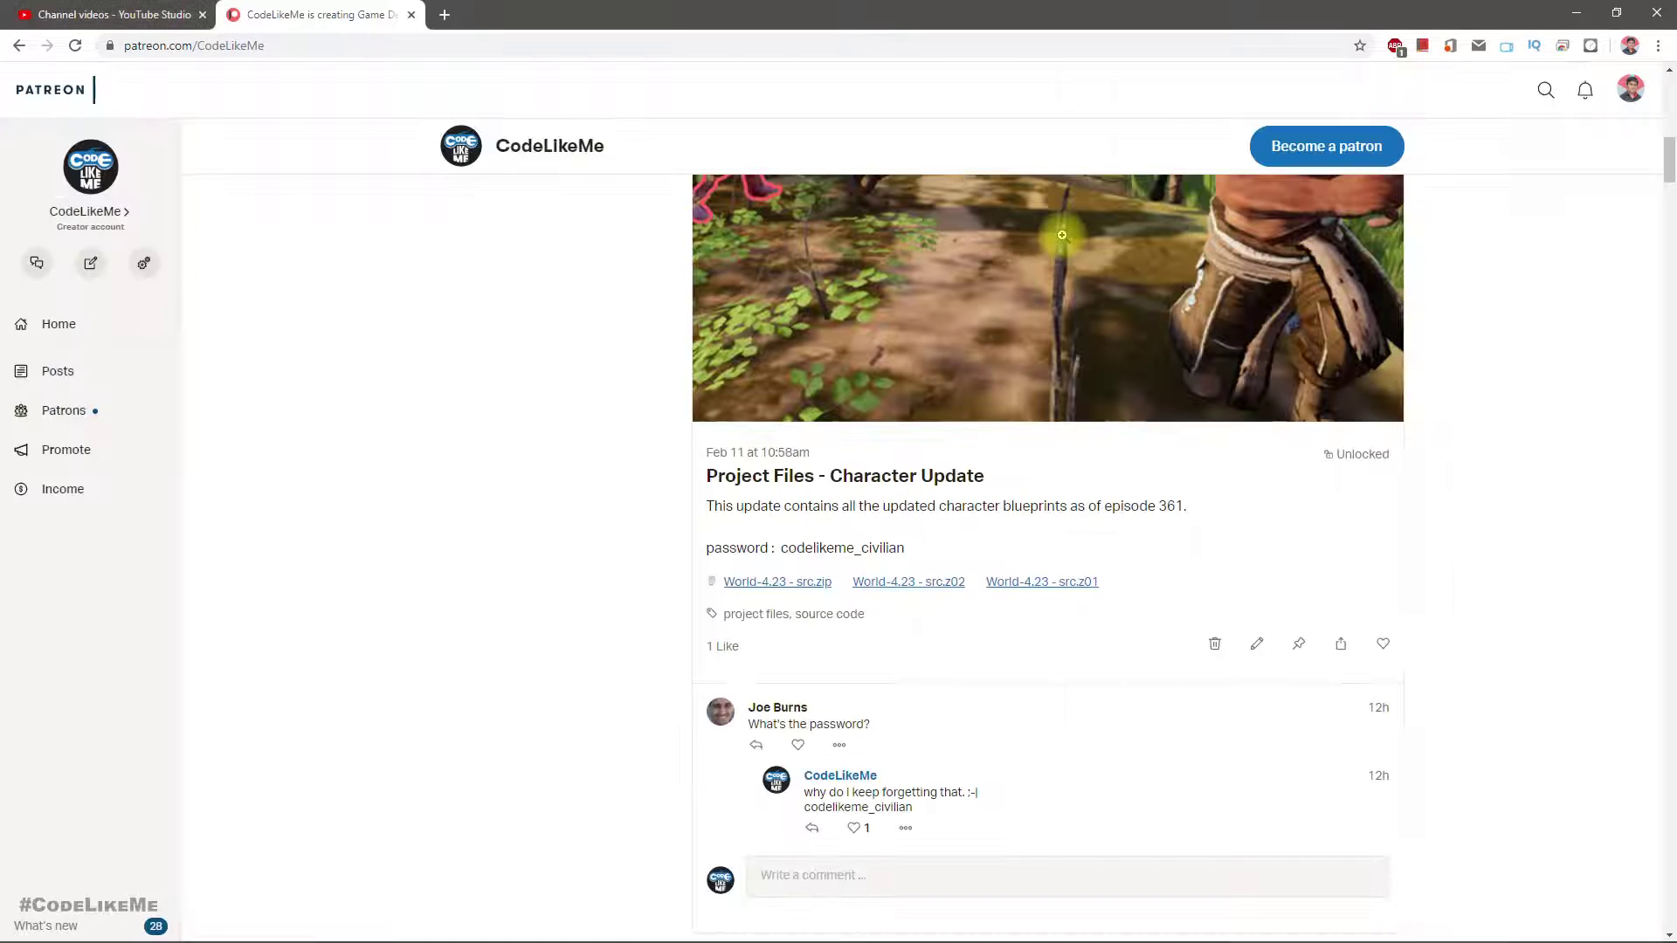
scroll(1498, 501, "down", 3)
scroll(1502, 507, "up", 6)
scroll(1504, 510, "up", 3)
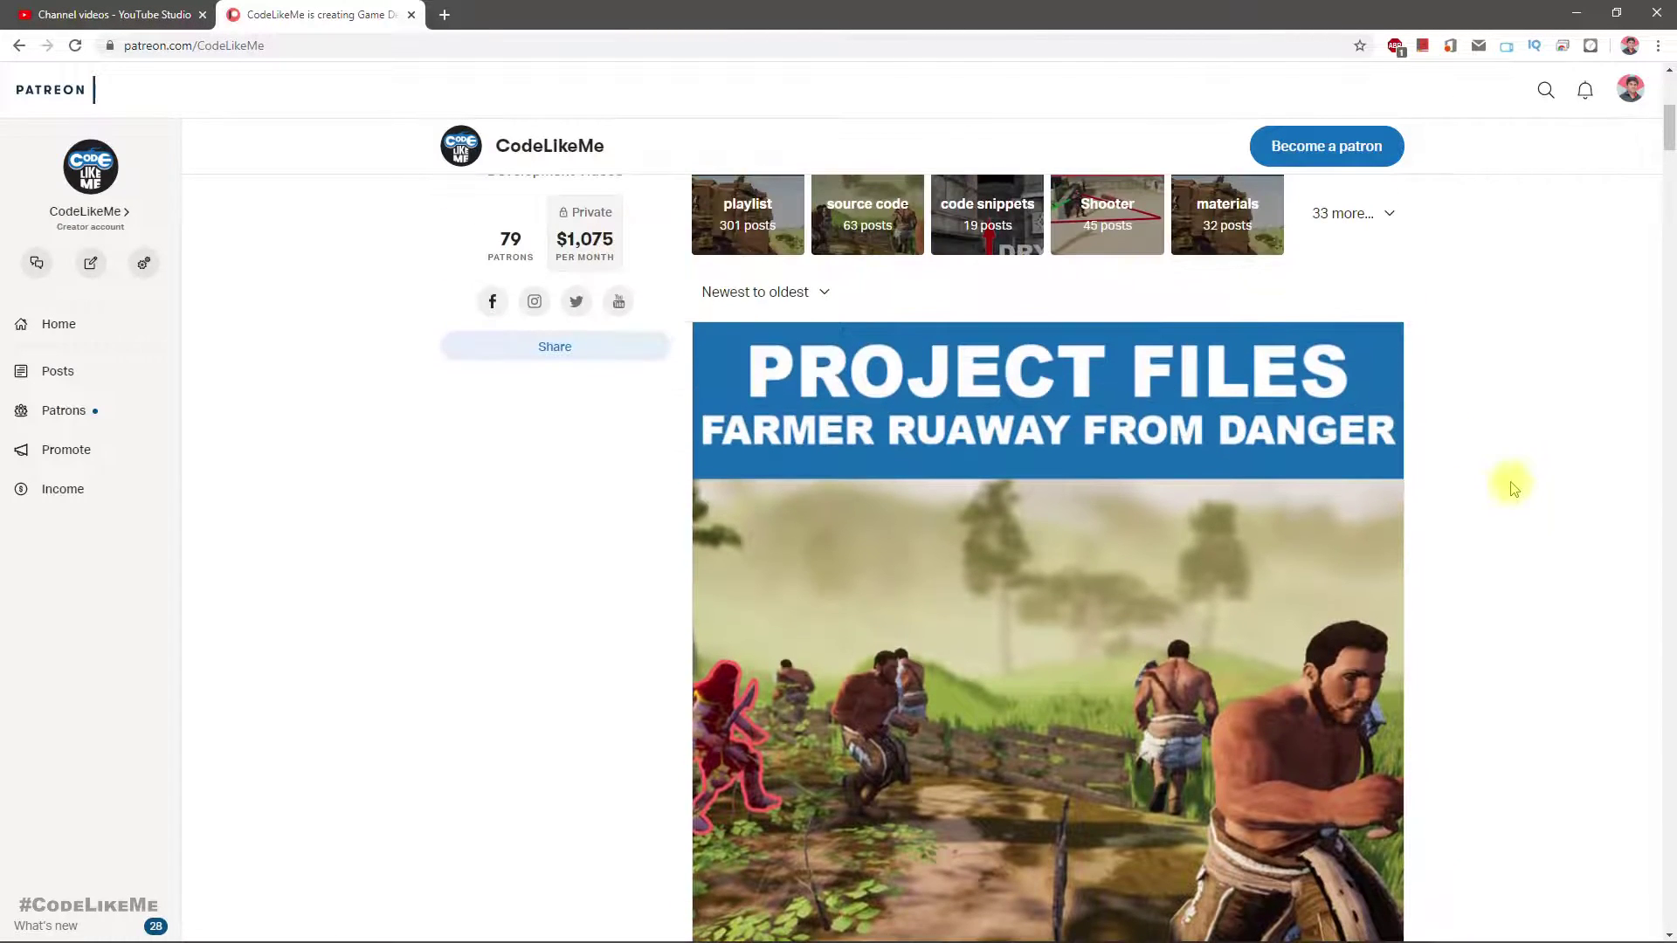
Show the Patreon page full screen and browse from the Island Level Design project files to the older tutorial posts
key("F11")
scroll(1552, 452, "down", 15)
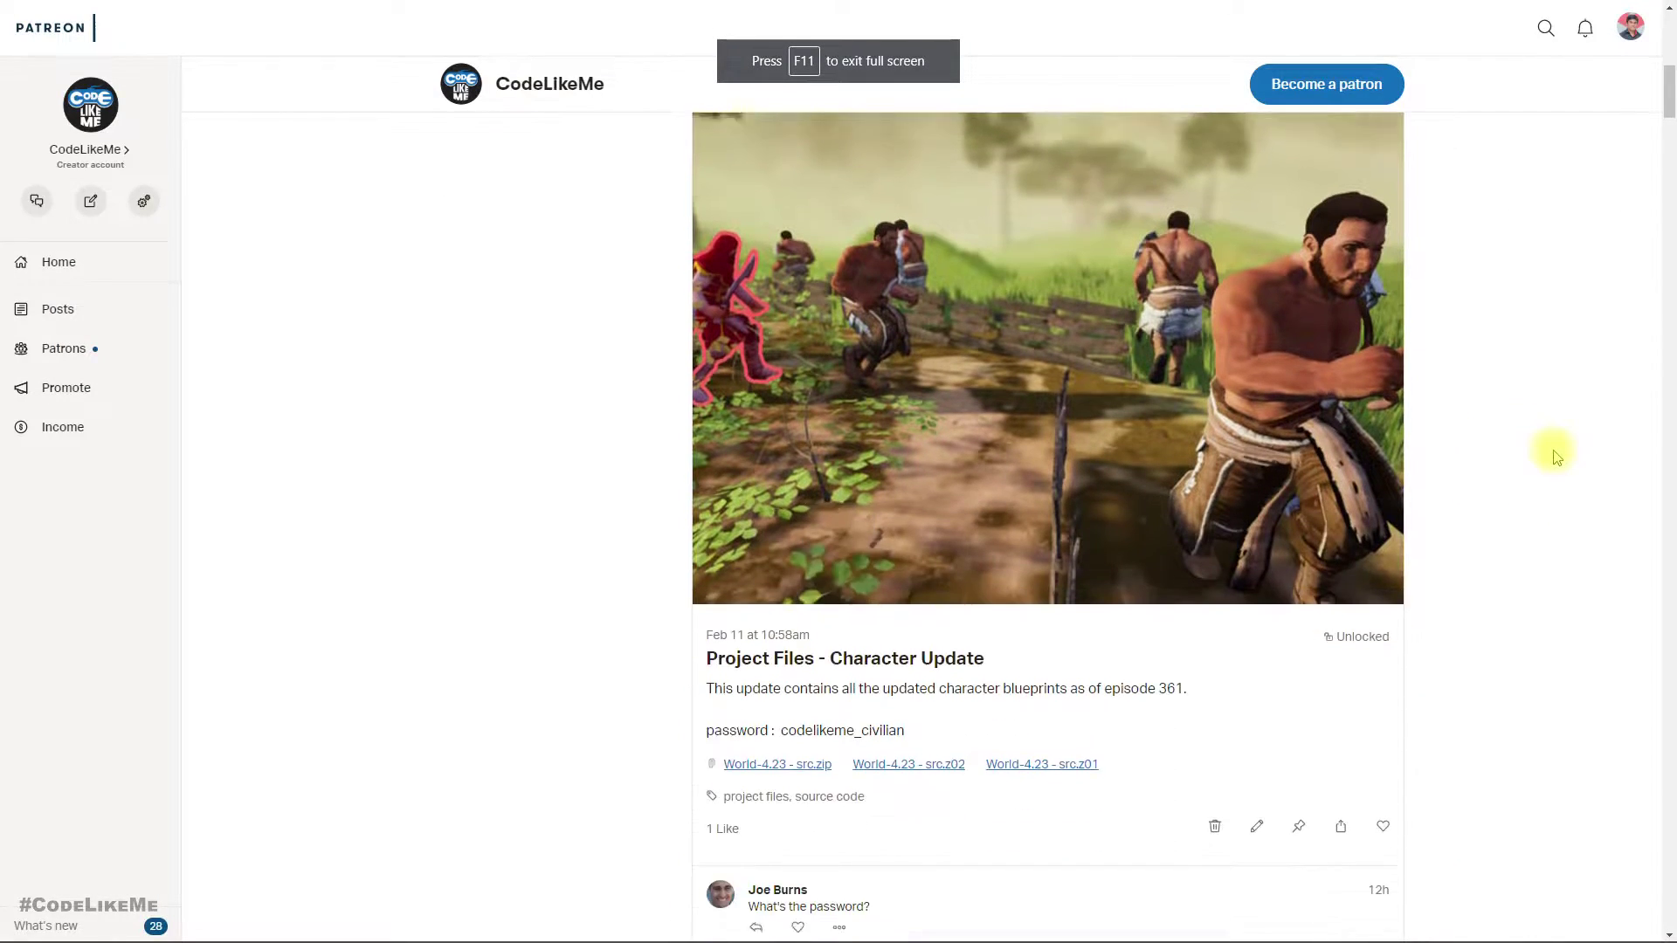
scroll(1555, 461, "up", 12)
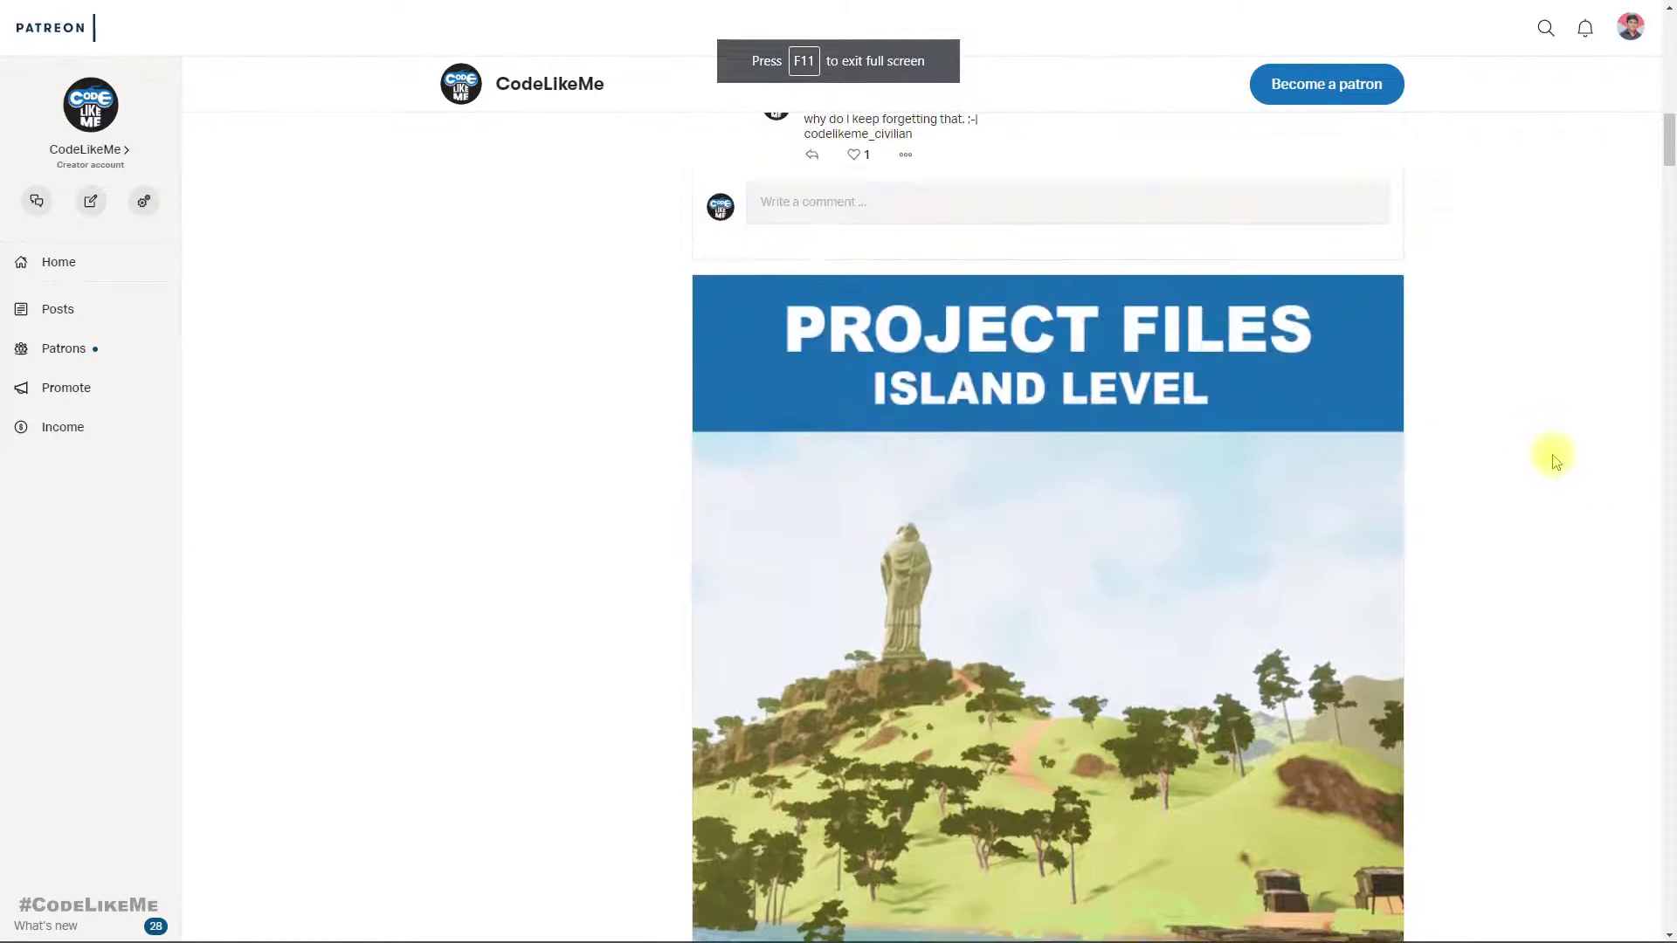
scroll(1520, 450, "down", 10)
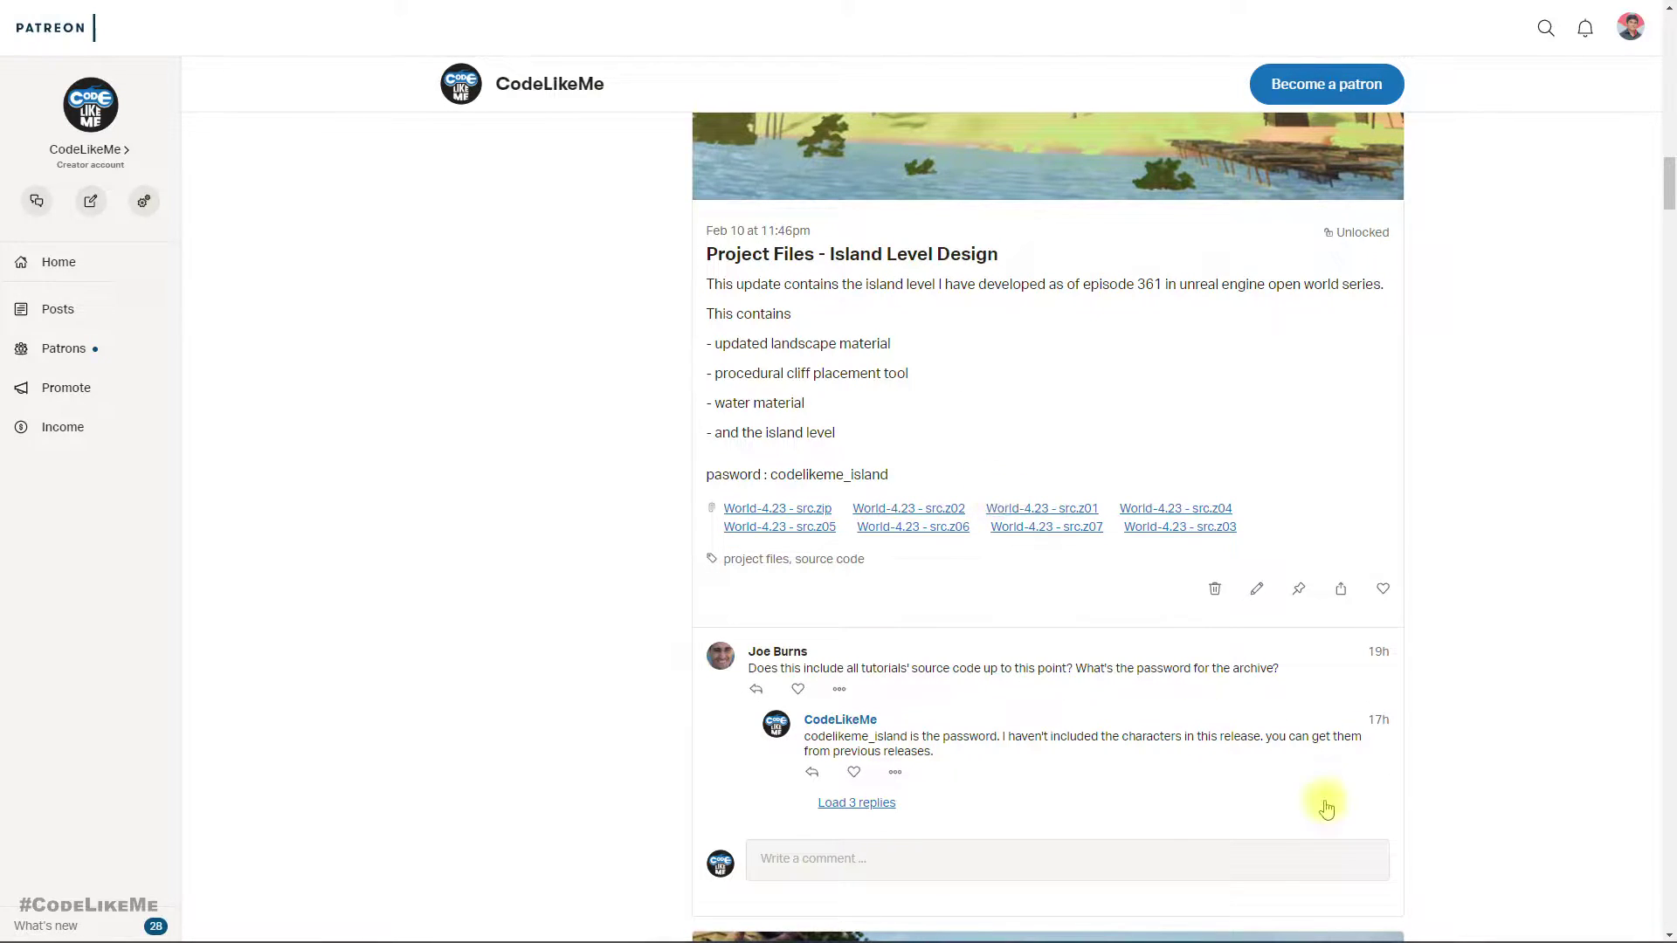
left_click_drag(1670, 186, 1675, 263)
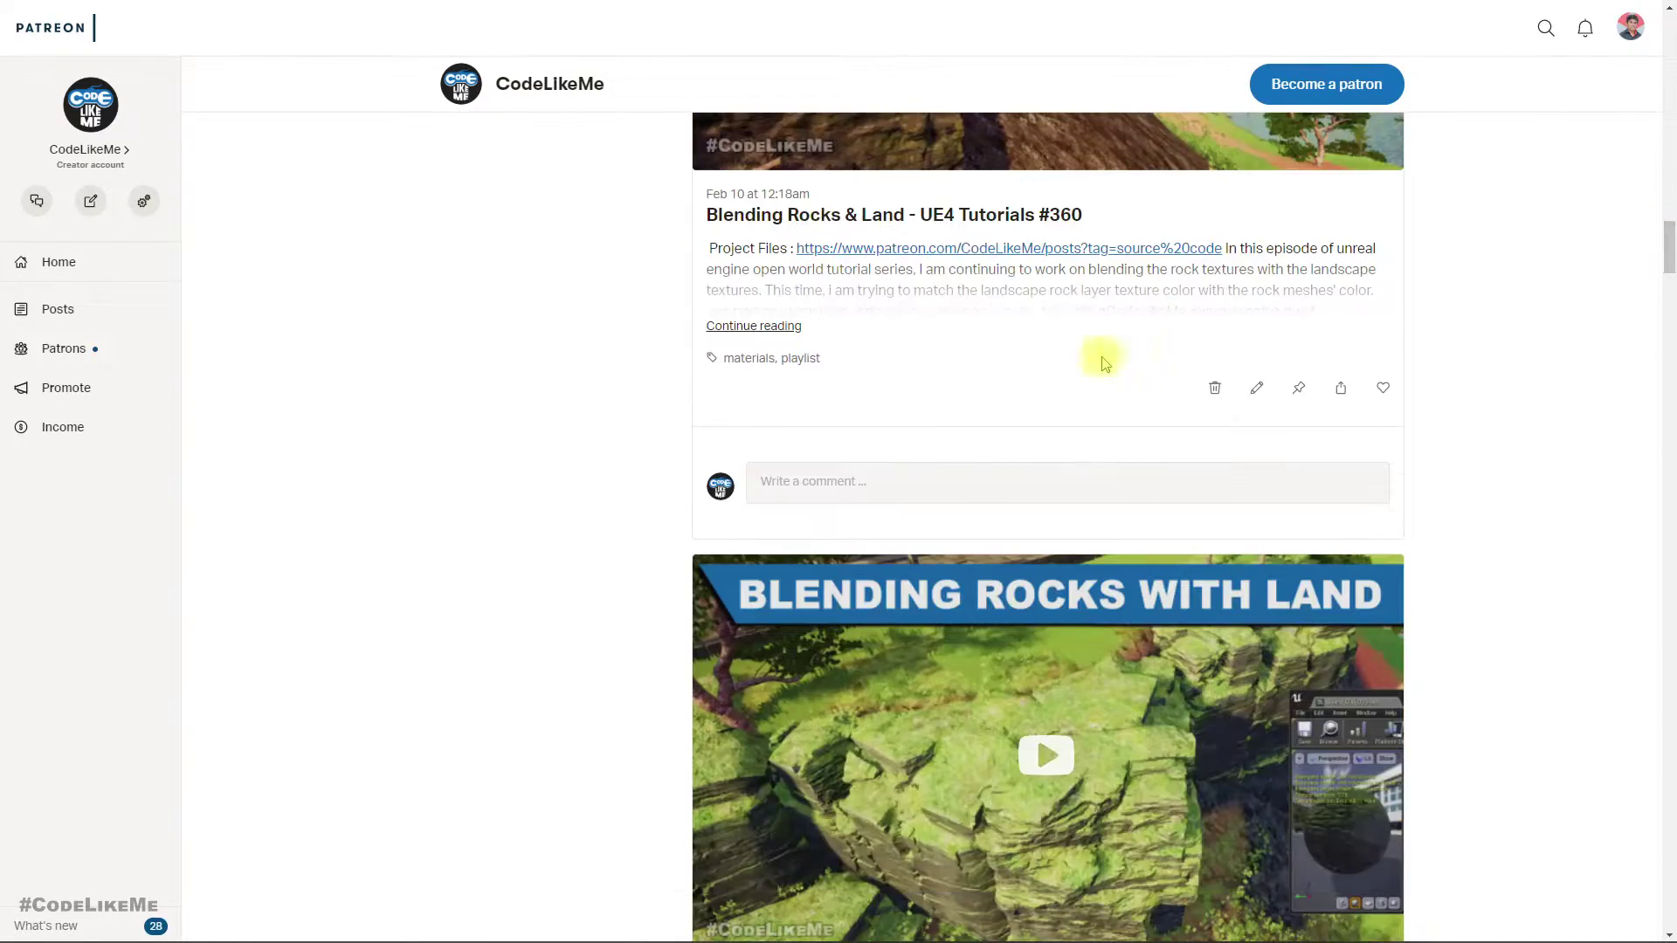
scroll(980, 412, "down", 11)
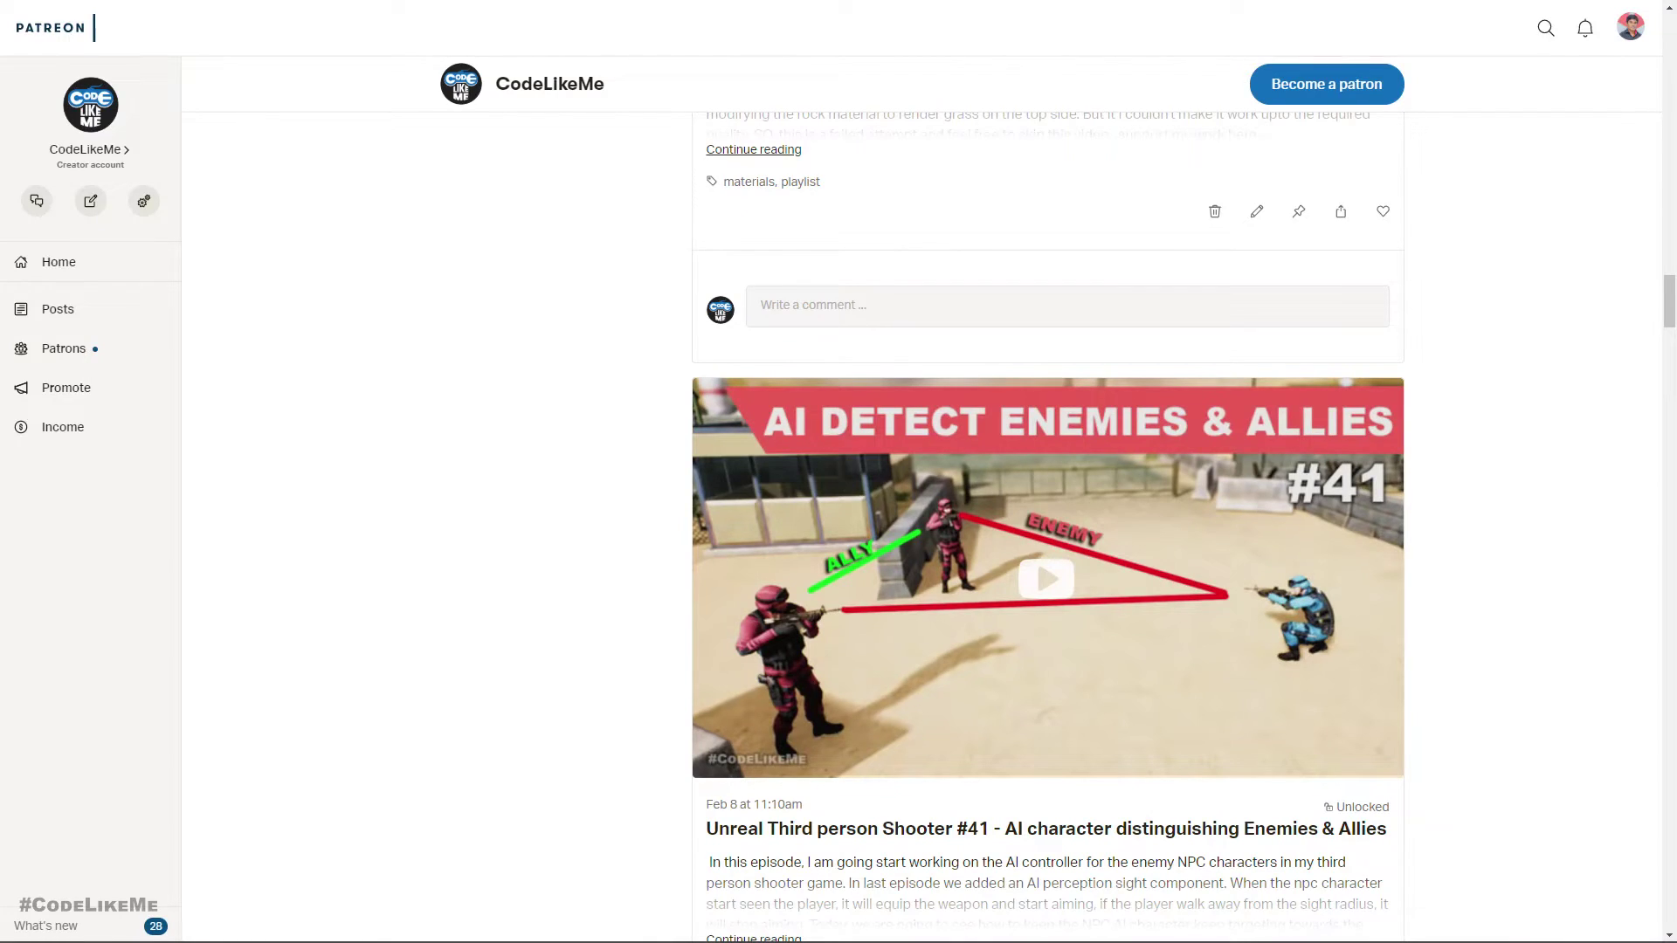